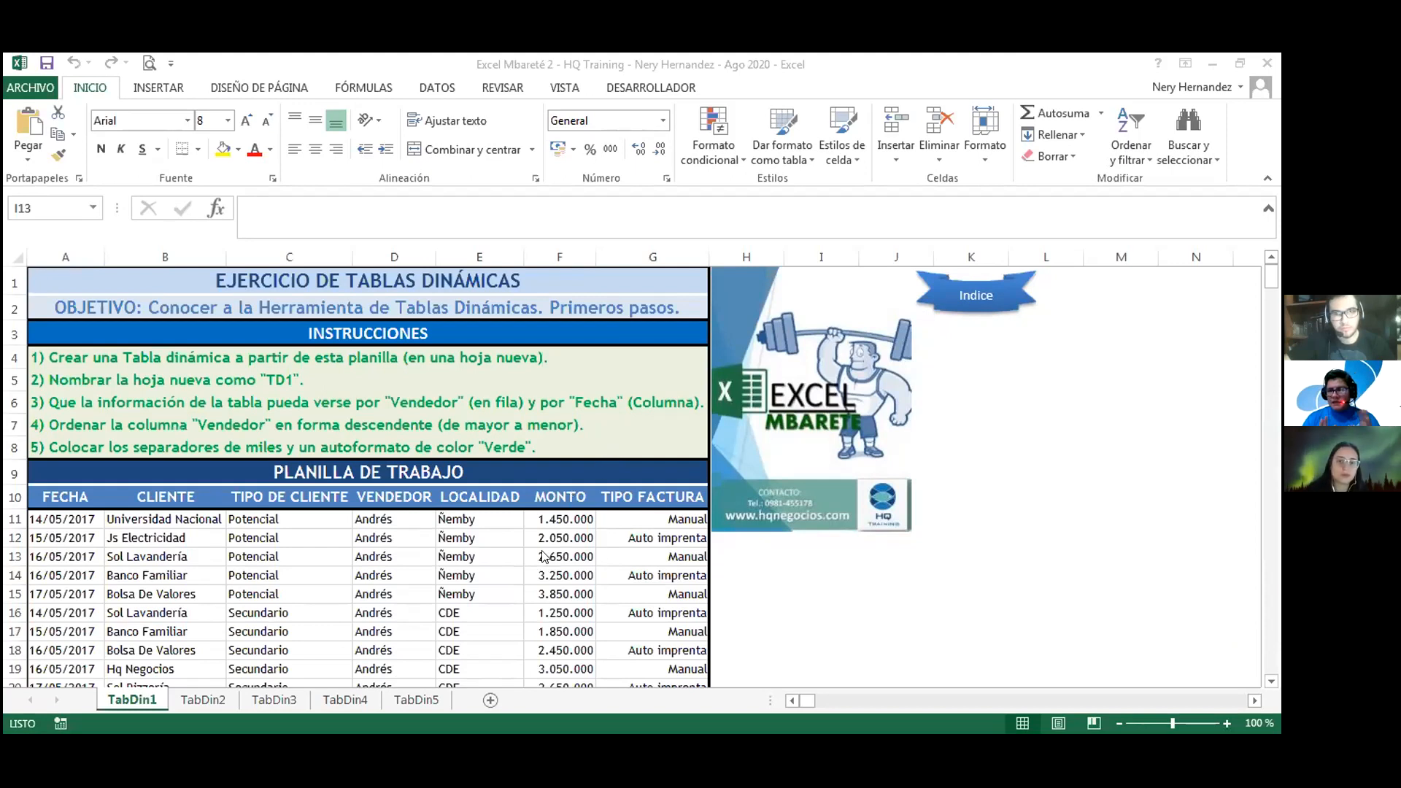
{"action": "left_click", "coordinate": [856, 601]}
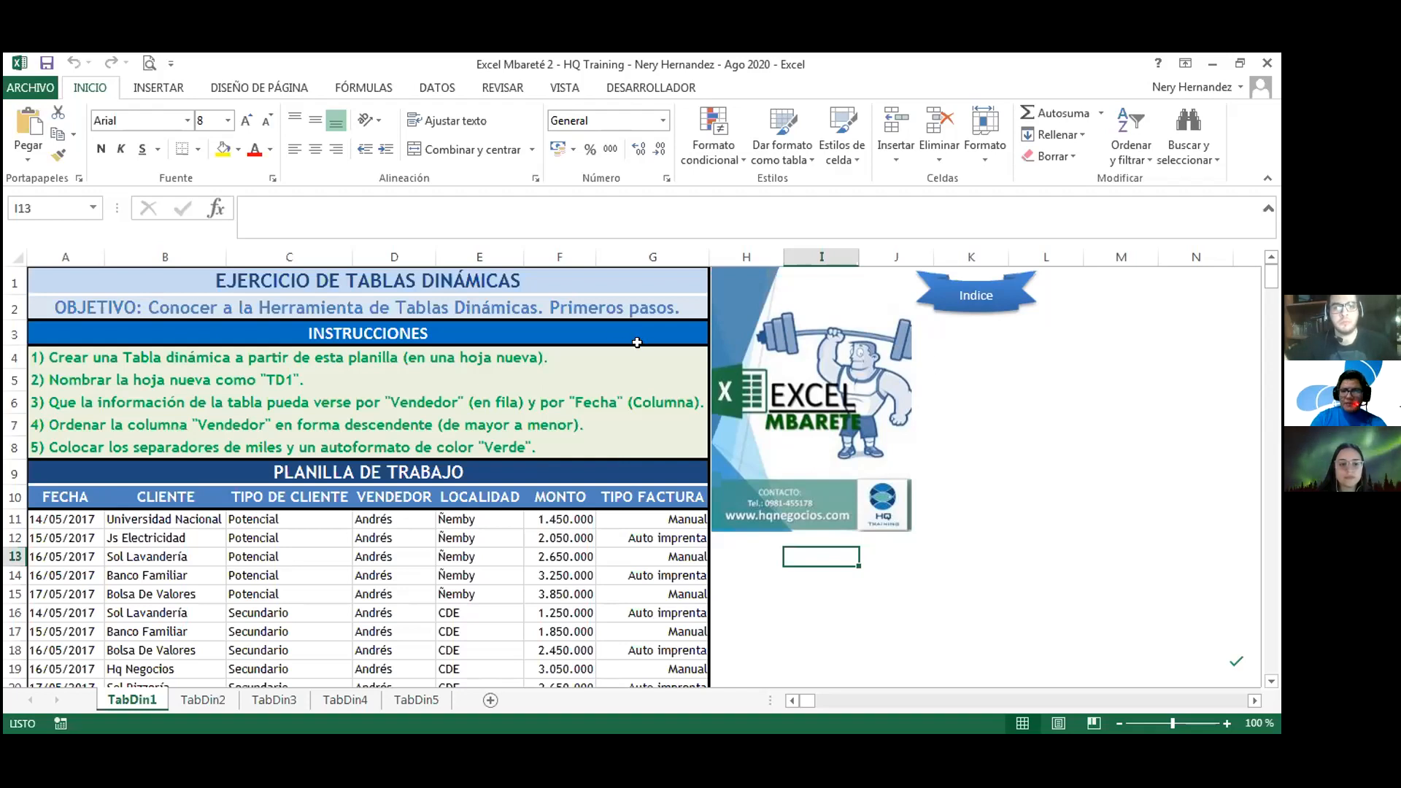
{"action": "left_click", "coordinate": [594, 271]}
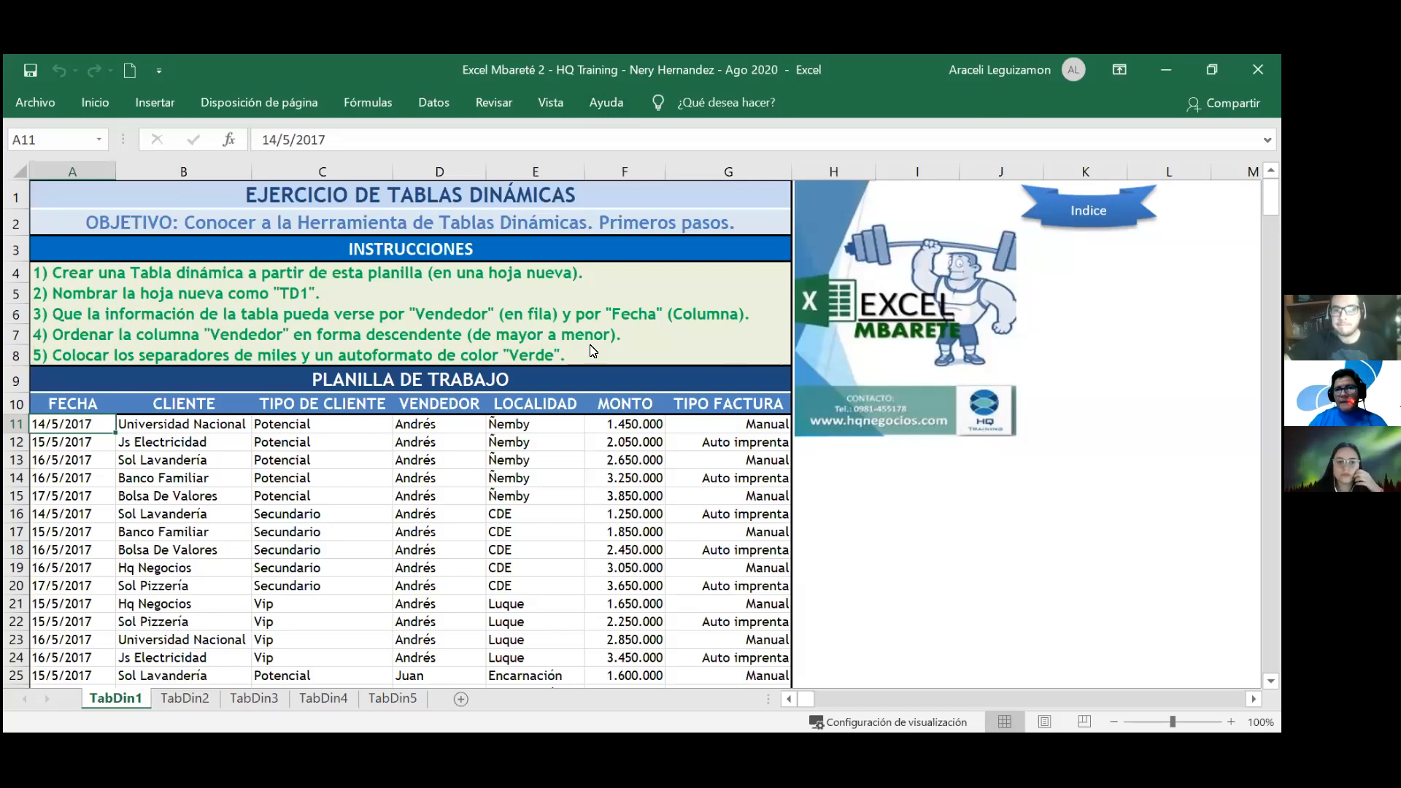
{"action": "left_click", "coordinate": [434, 341]}
{"action": "left_click", "coordinate": [434, 442]}
{"action": "left_click", "coordinate": [90, 460]}
{"action": "left_click", "coordinate": [96, 421]}
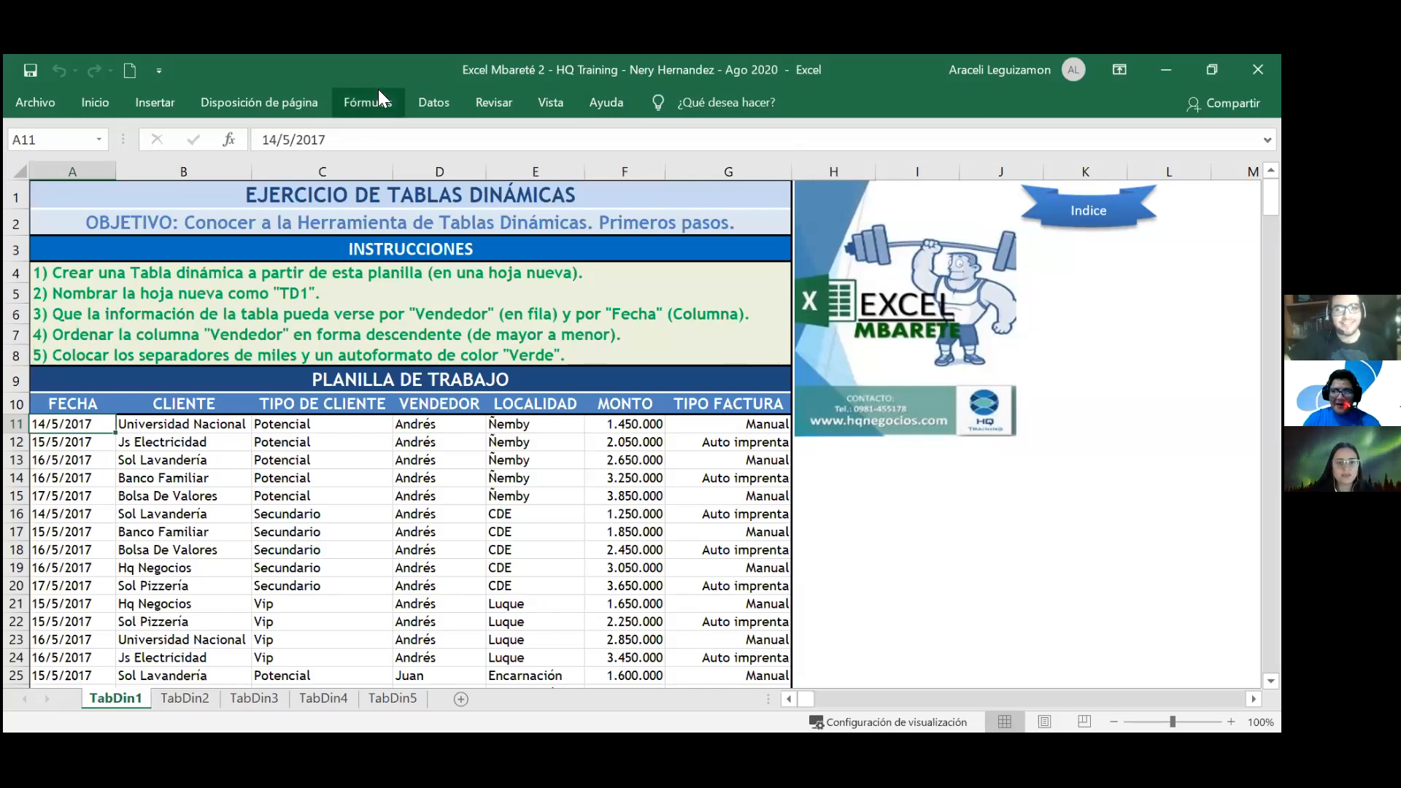
{"action": "double_click", "coordinate": [884, 71]}
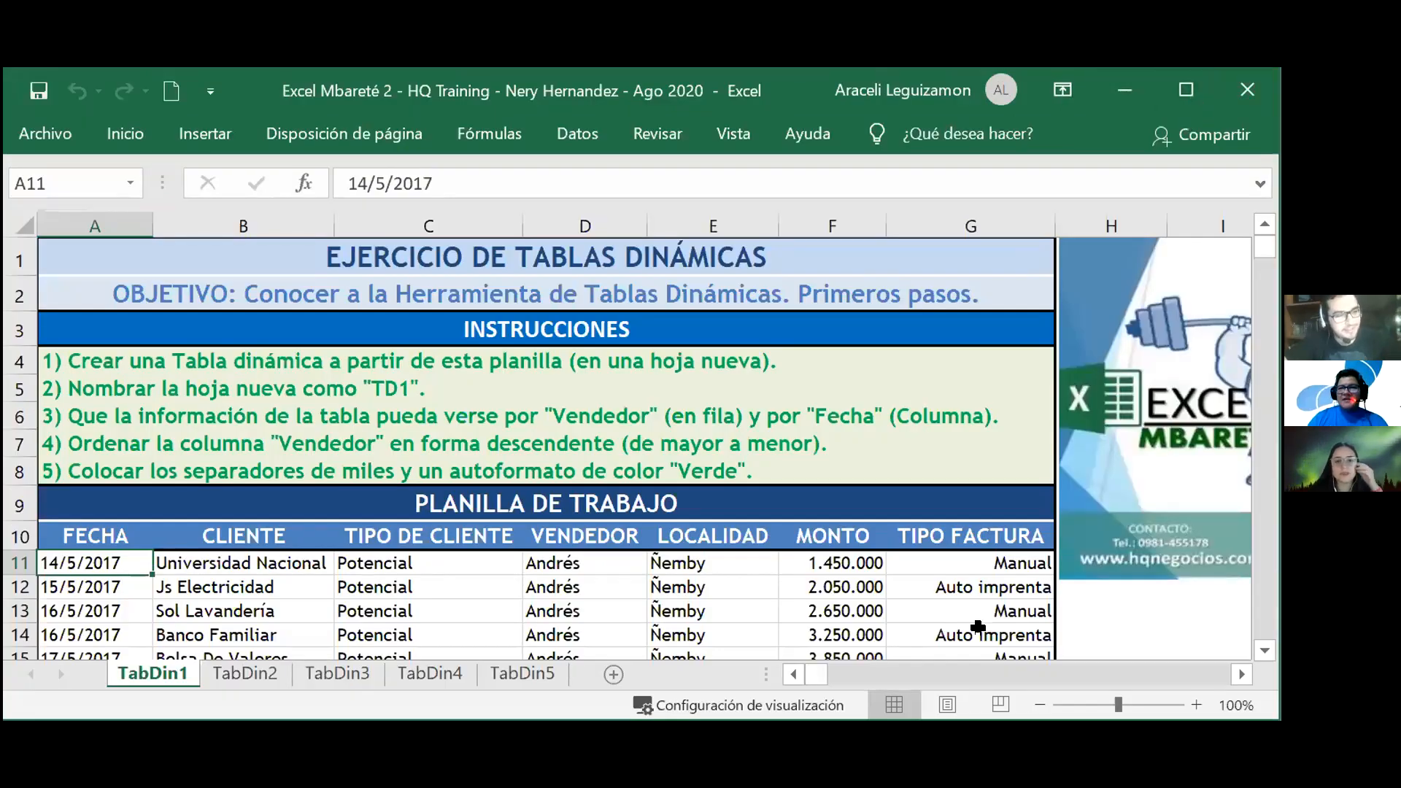
{"action": "key", "text": "super+Up"}
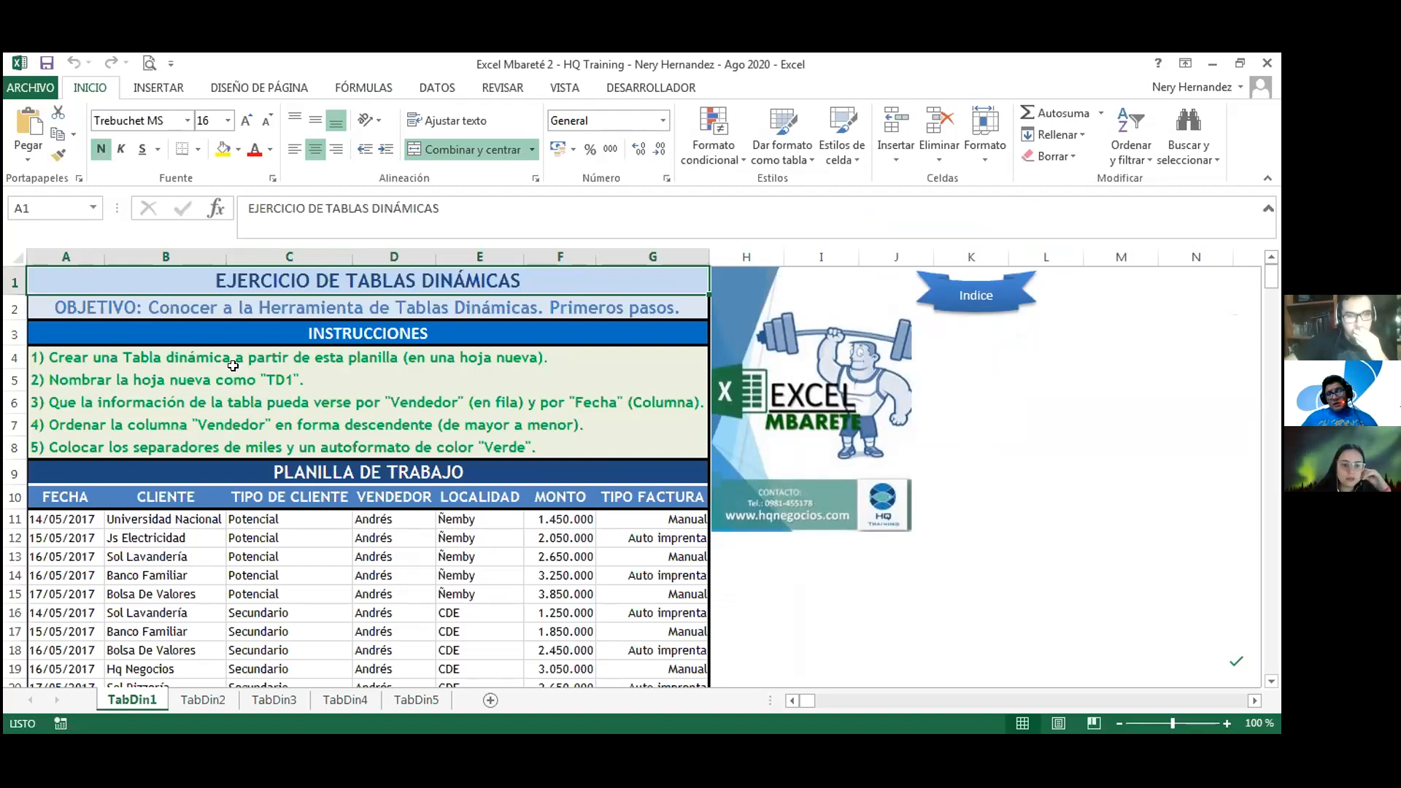
Examine the exercise's objective and instructions on TabDin1 and the extent of the work table's records.
{"action": "left_click", "coordinate": [249, 302]}
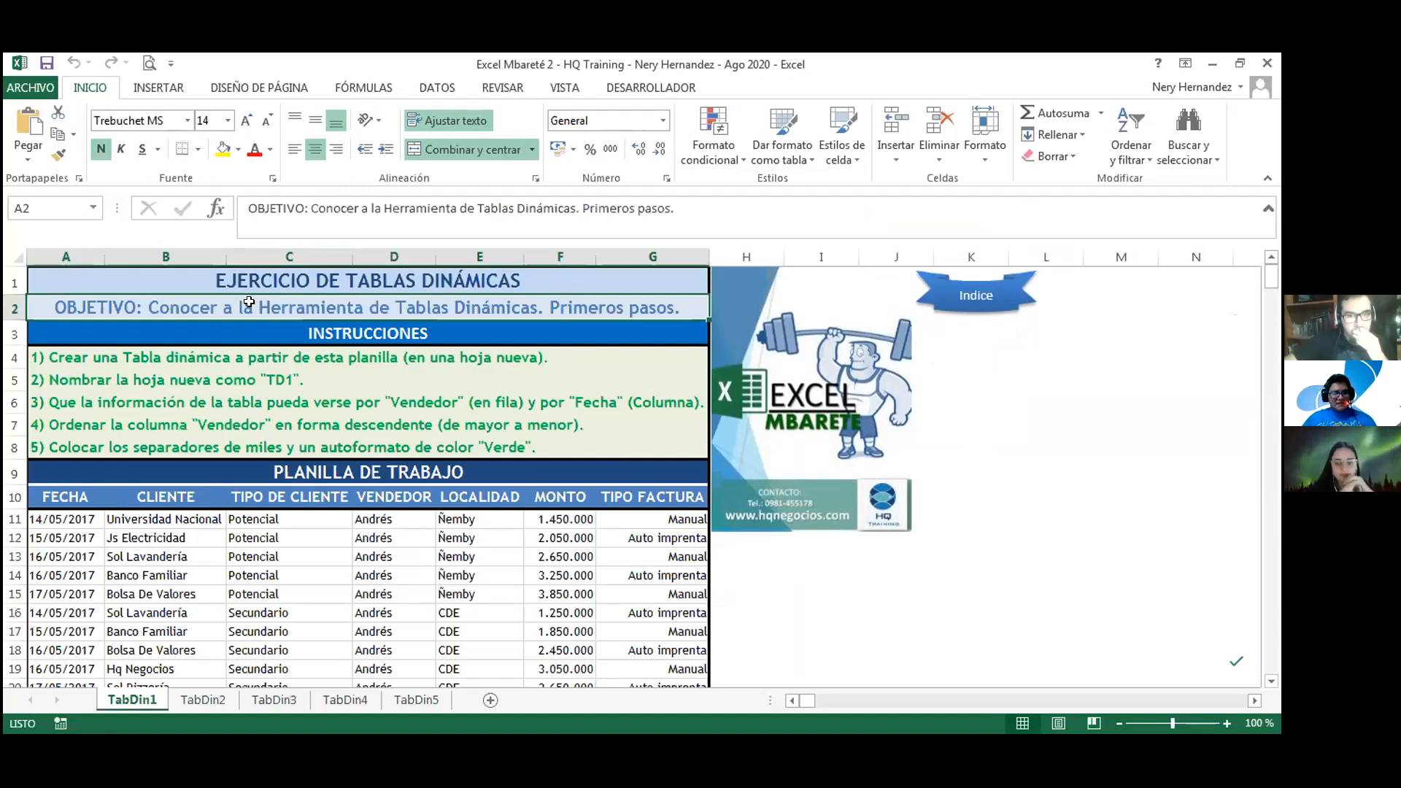
{"action": "key", "text": "Down"}
{"action": "key", "text": "Down"}
{"action": "key", "text": "Down"}
{"action": "key", "text": "Down"}
{"action": "key", "text": "Down"}
{"action": "key", "text": "Down"}
{"action": "key", "text": "Down"}
{"action": "key", "text": "Down"}
{"action": "key", "text": "Down"}
{"action": "key", "text": "Down"}
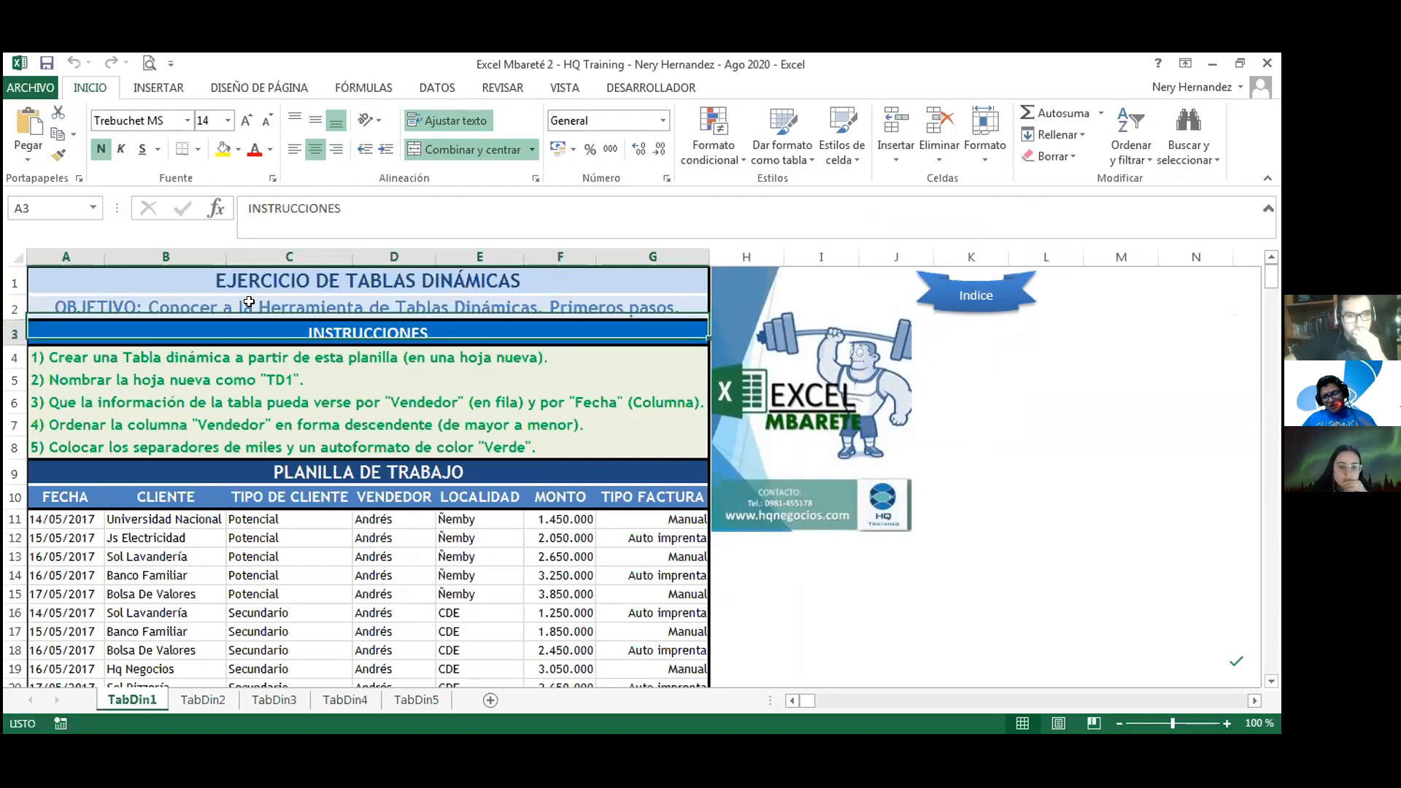
{"action": "key", "text": "Up"}
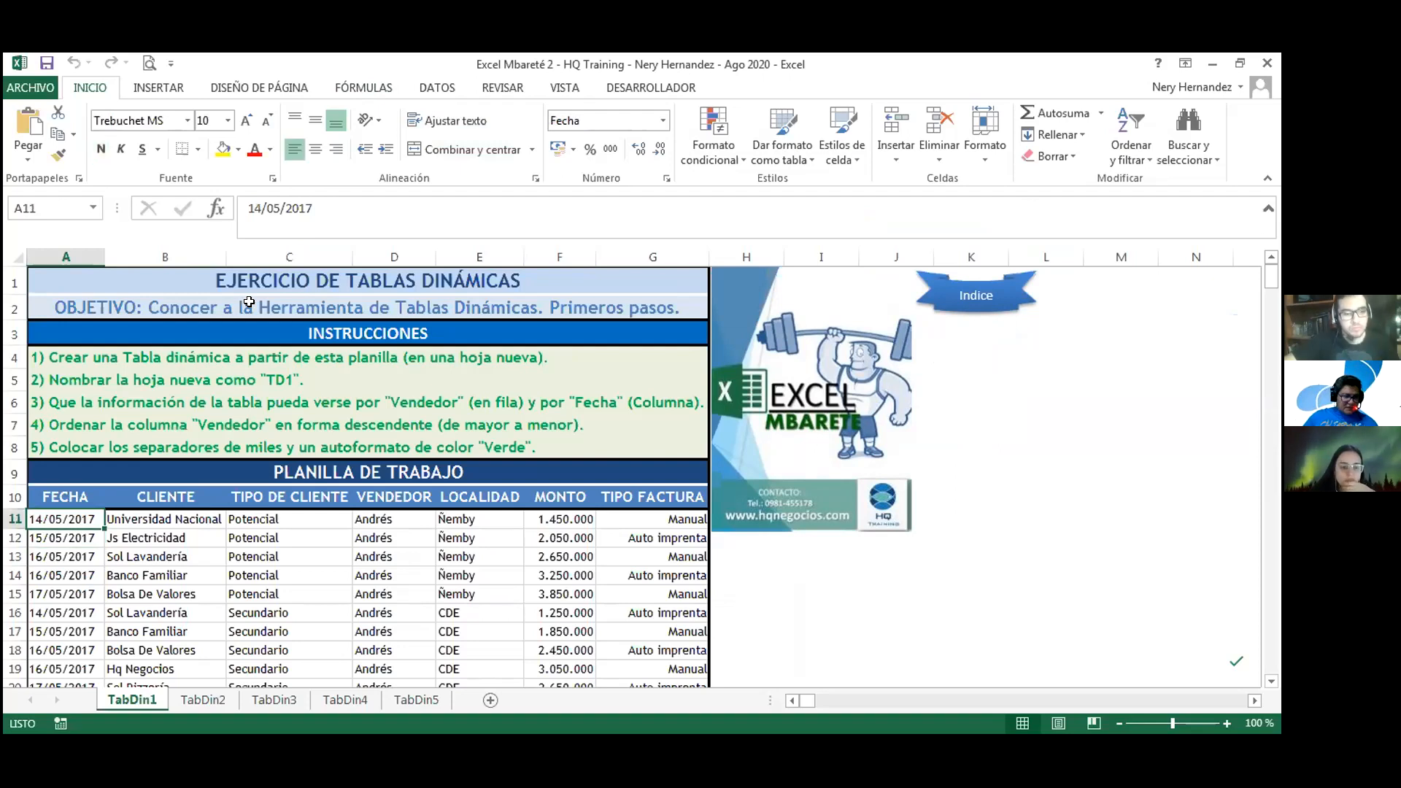
{"action": "key", "text": "ctrl+Down"}
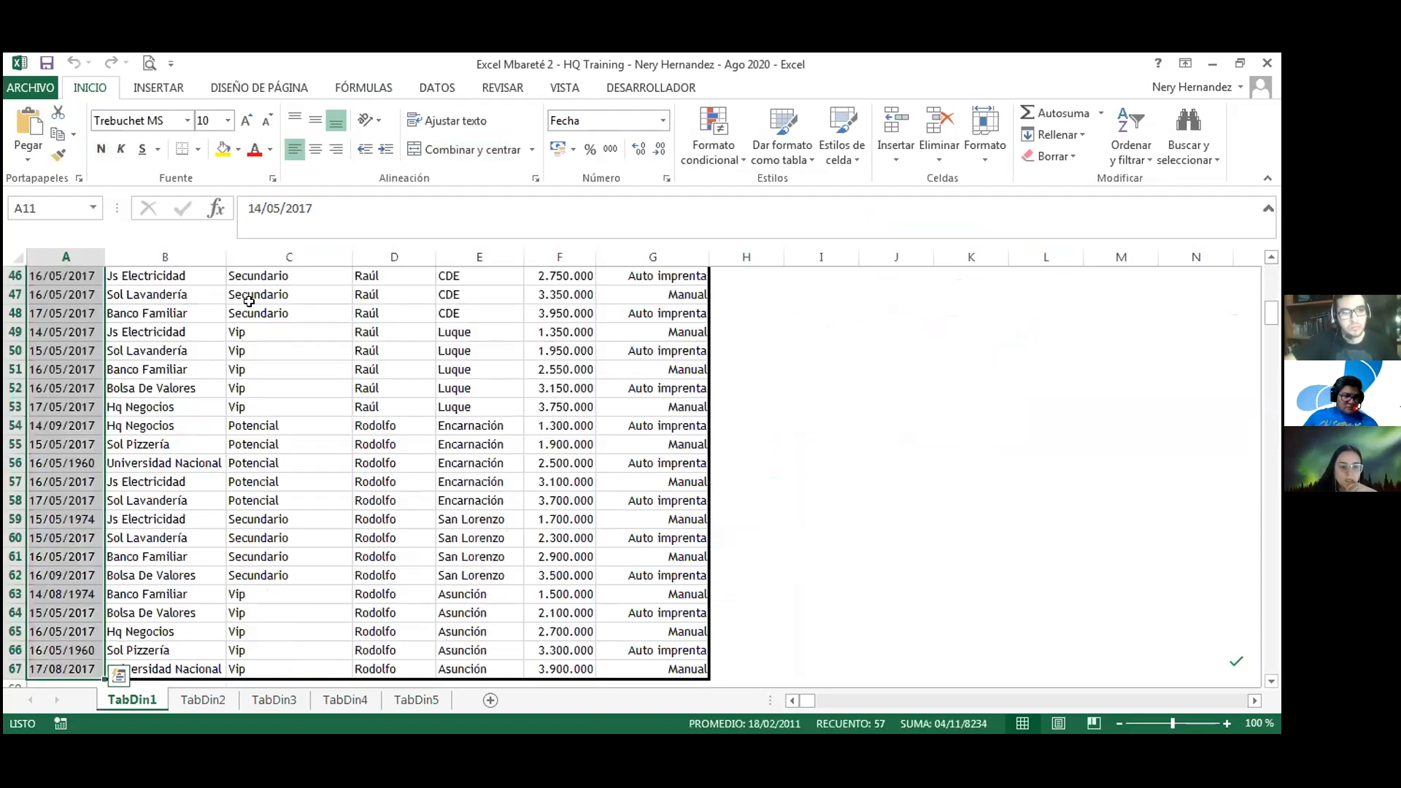
{"action": "key", "text": "ctrl+Up"}
{"action": "key", "text": "Down"}
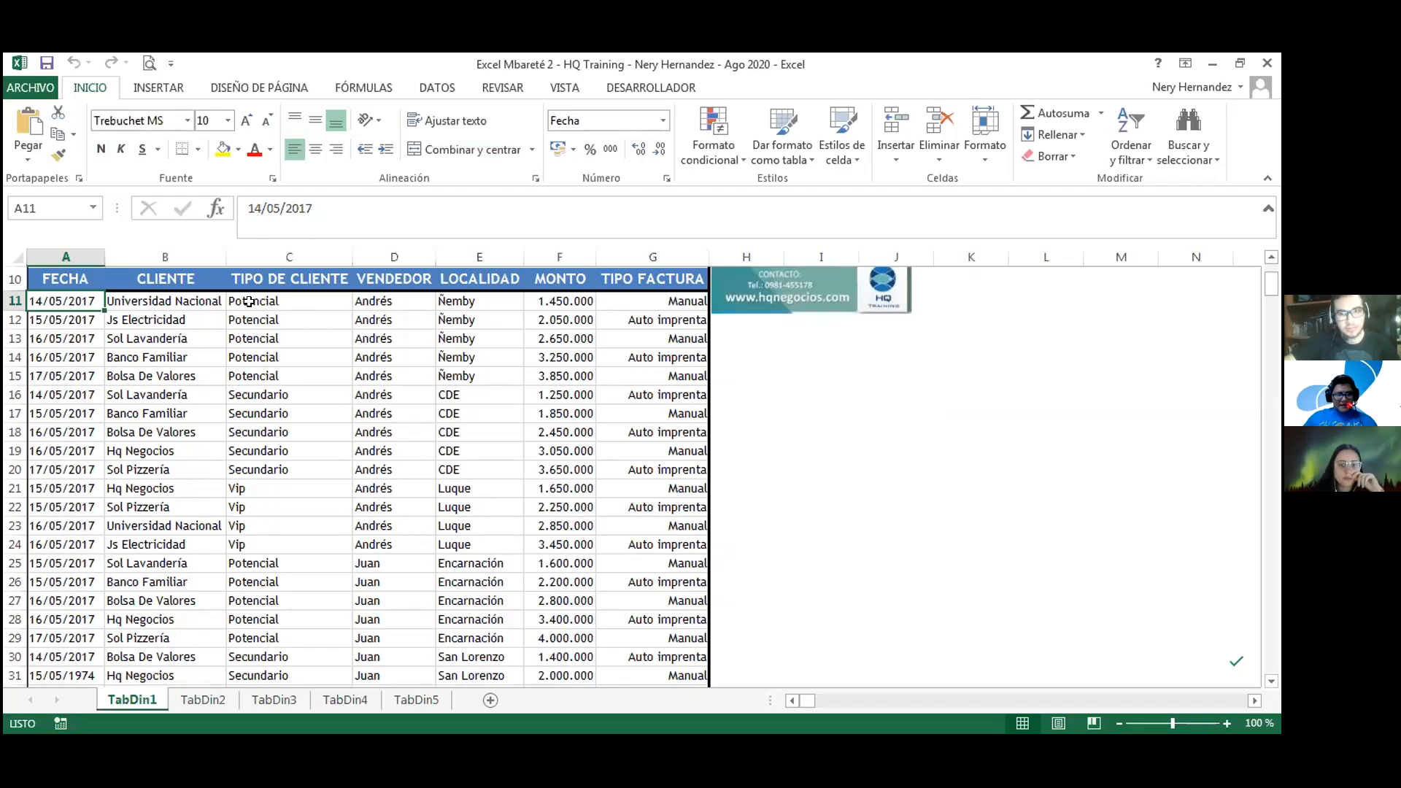
{"action": "key", "text": "Up"}
{"action": "key", "text": "Up"}
{"action": "key", "text": "Up"}
{"action": "key", "text": "Up"}
{"action": "key", "text": "Up"}
{"action": "key", "text": "Up"}
{"action": "key", "text": "Up"}
Create a pivot table on a new worksheet from the full work table with its headers, range TabDin1!A10:G67.
{"action": "key", "text": "Down"}
{"action": "key", "text": "Down"}
{"action": "key", "text": "Down"}
{"action": "key", "text": "Down"}
{"action": "key", "text": "Down"}
{"action": "key", "text": "Down"}
{"action": "key", "text": "ctrl+shift+Right"}
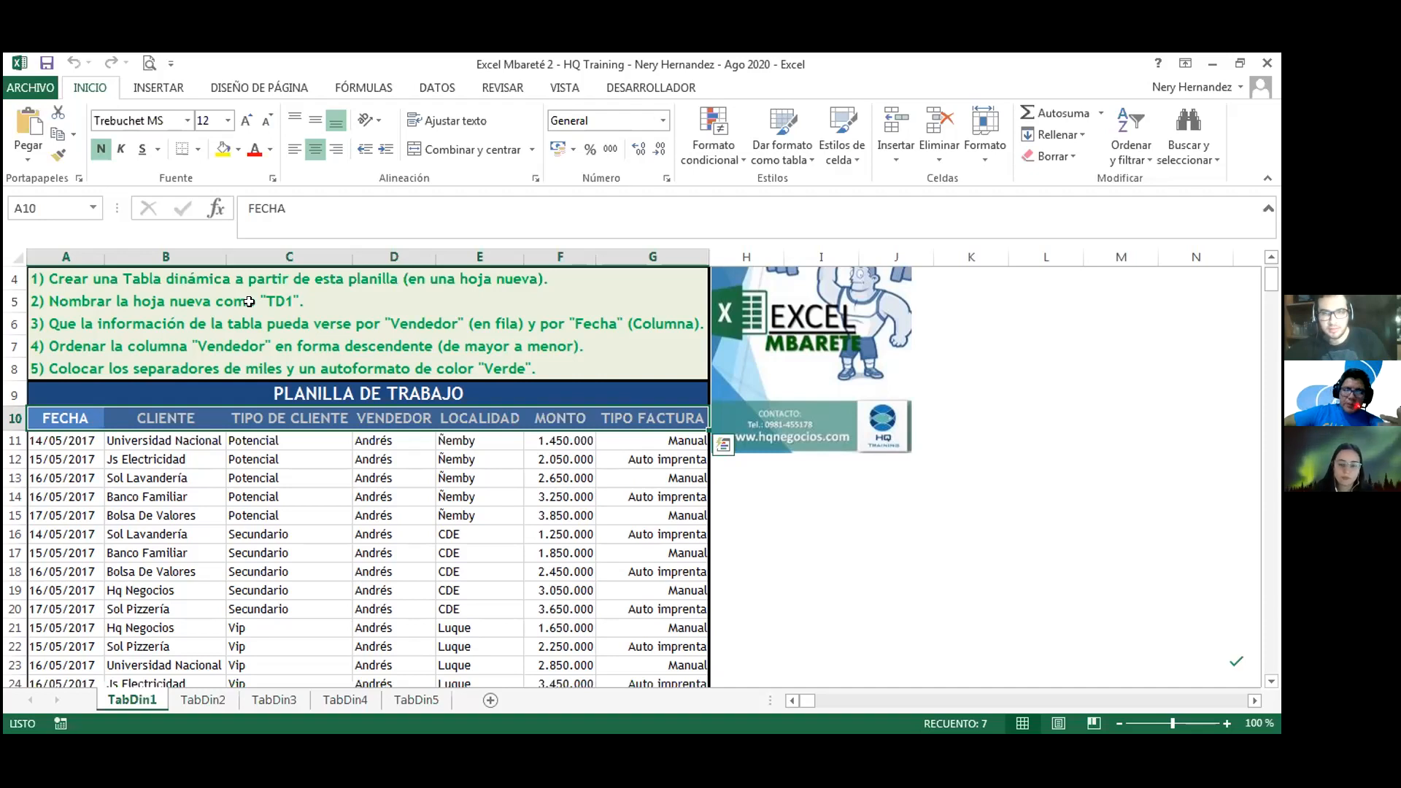
{"action": "key", "text": "ctrl+shift+Left"}
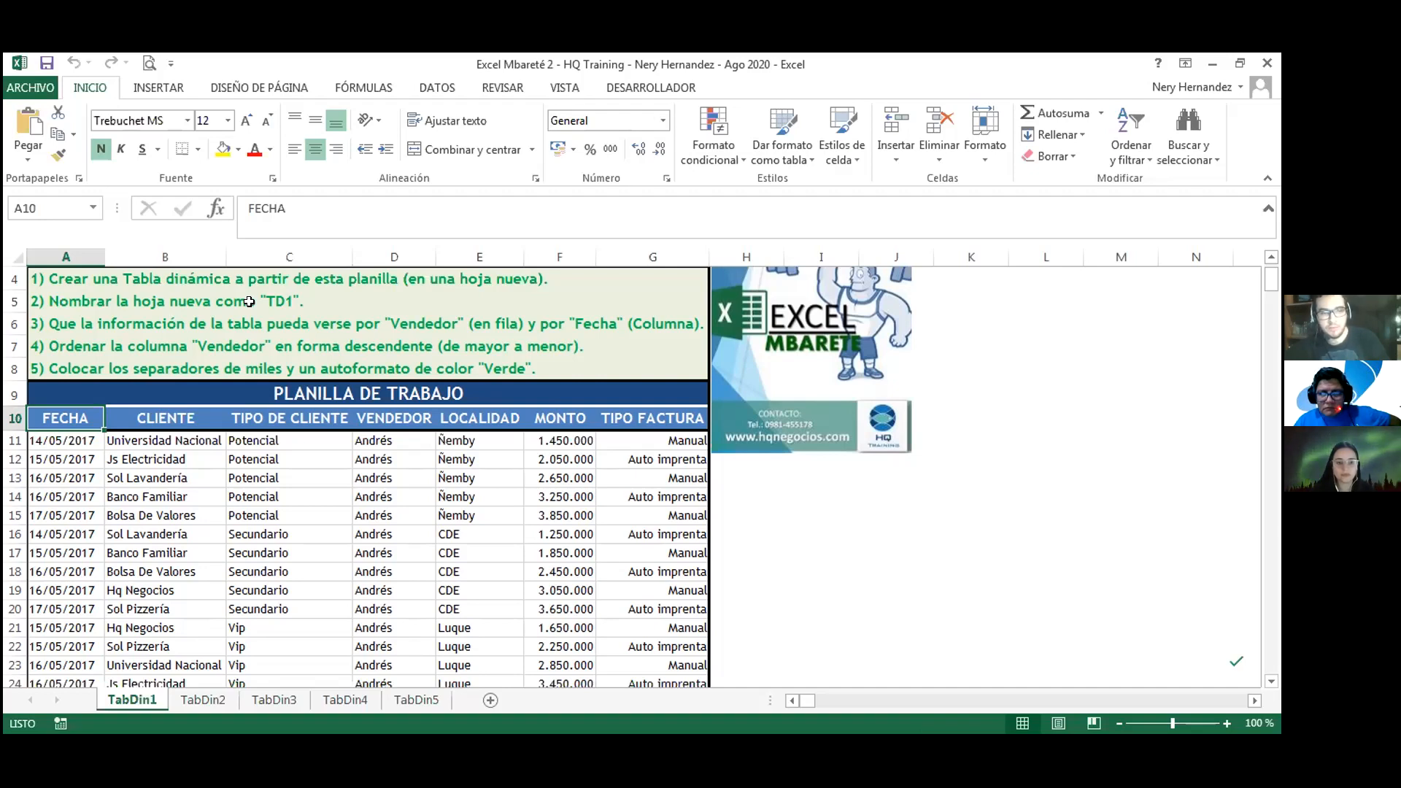
{"action": "key", "text": "ctrl+shift+Right"}
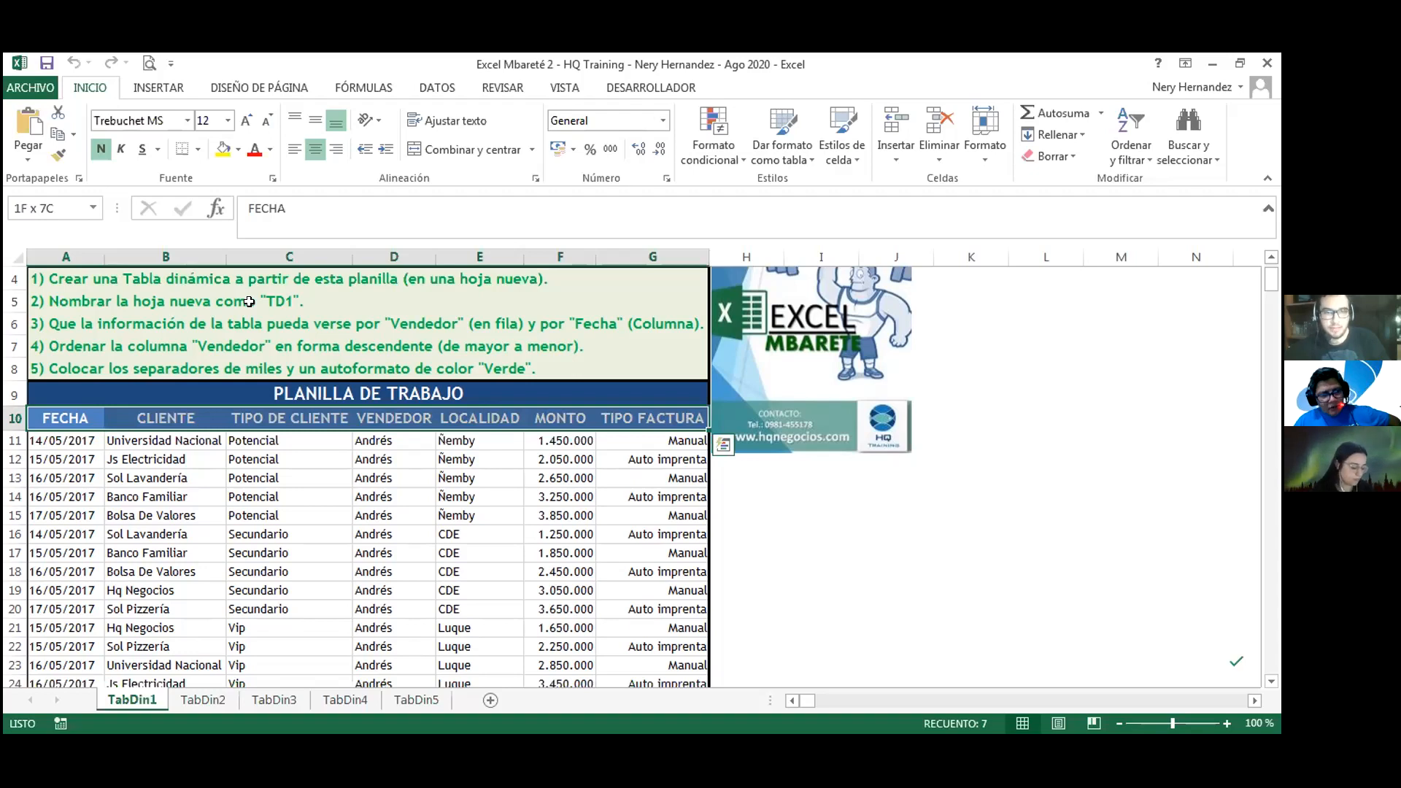
{"action": "key", "text": "ctrl+shift+Down"}
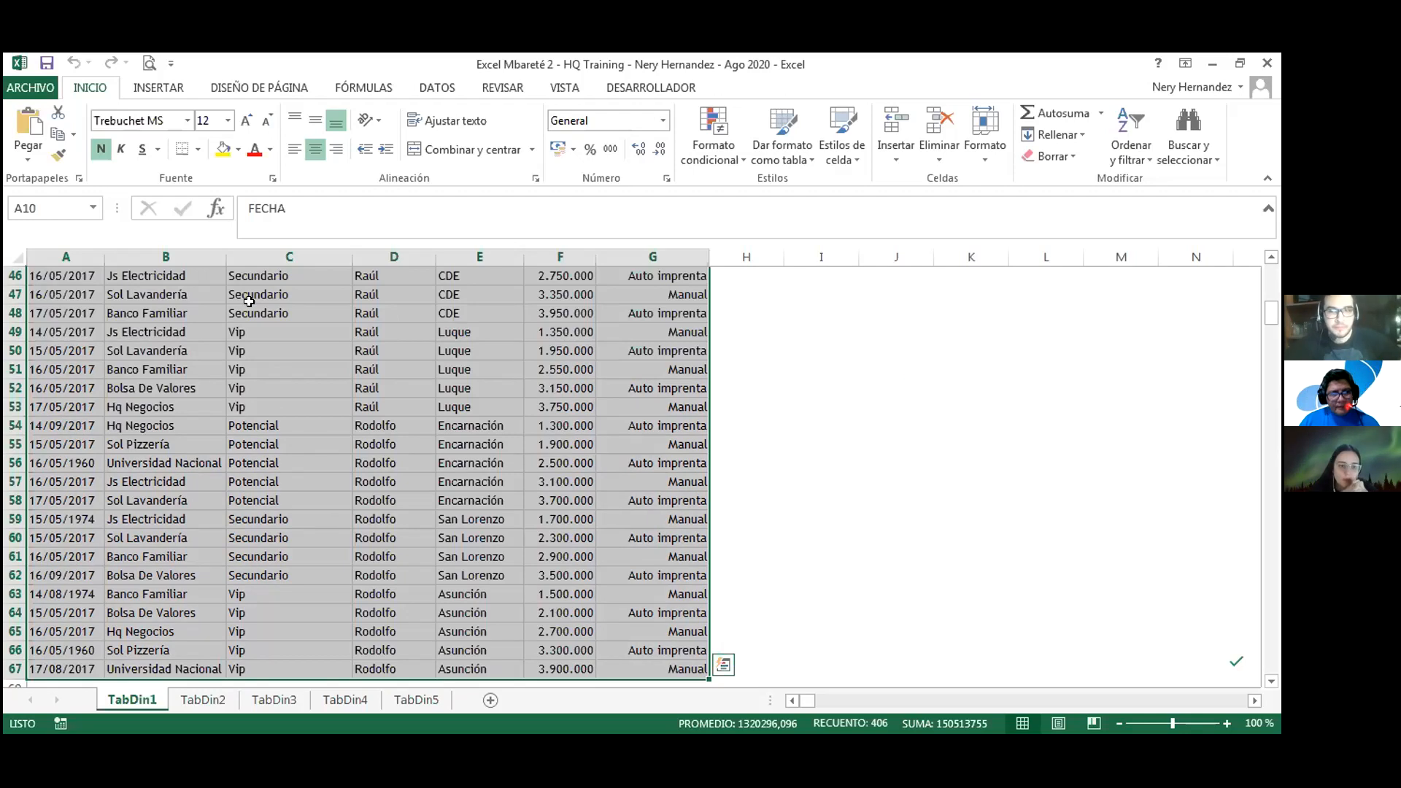
{"action": "scroll", "coordinate": [248, 301], "scroll_direction": "up", "scroll_amount": 5}
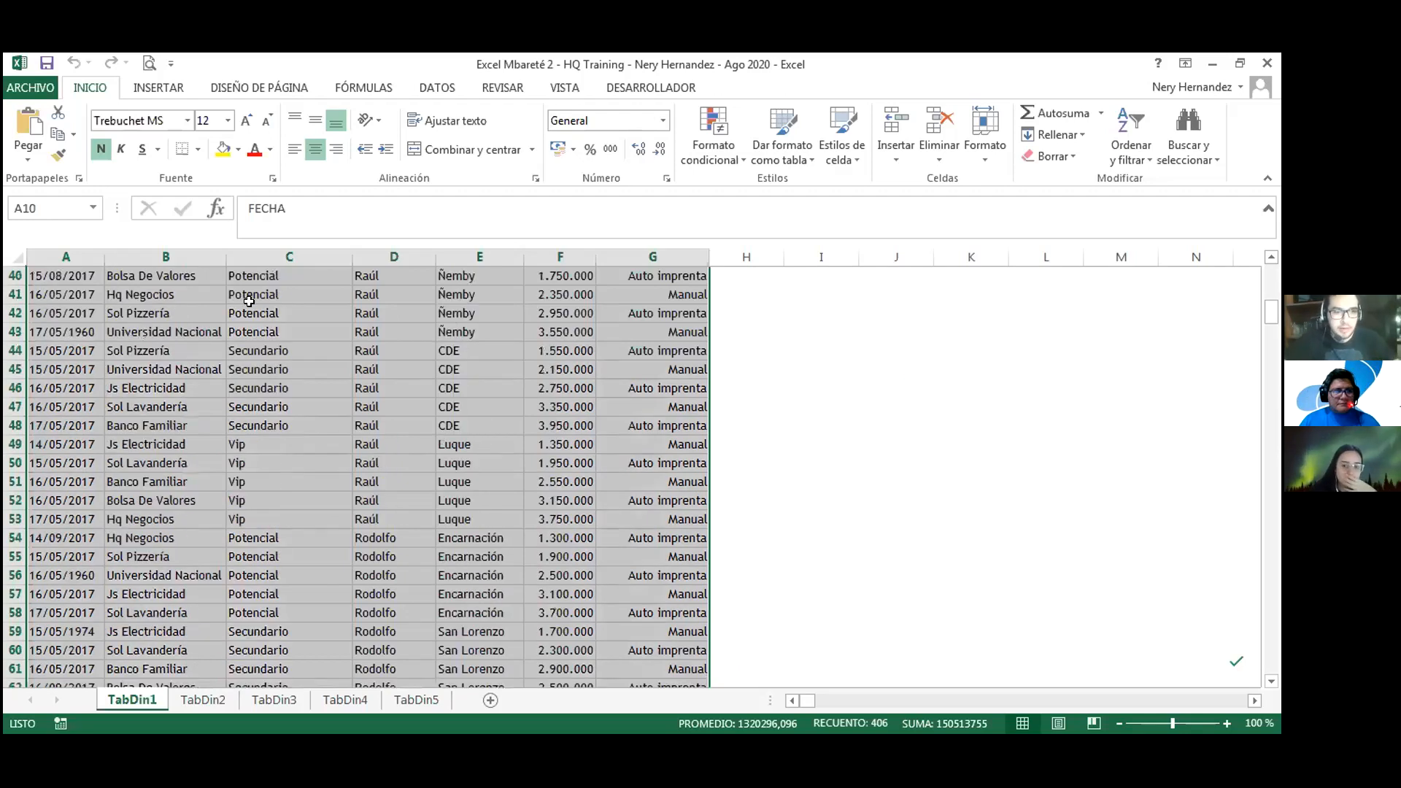
{"action": "left_click", "coordinate": [158, 89]}
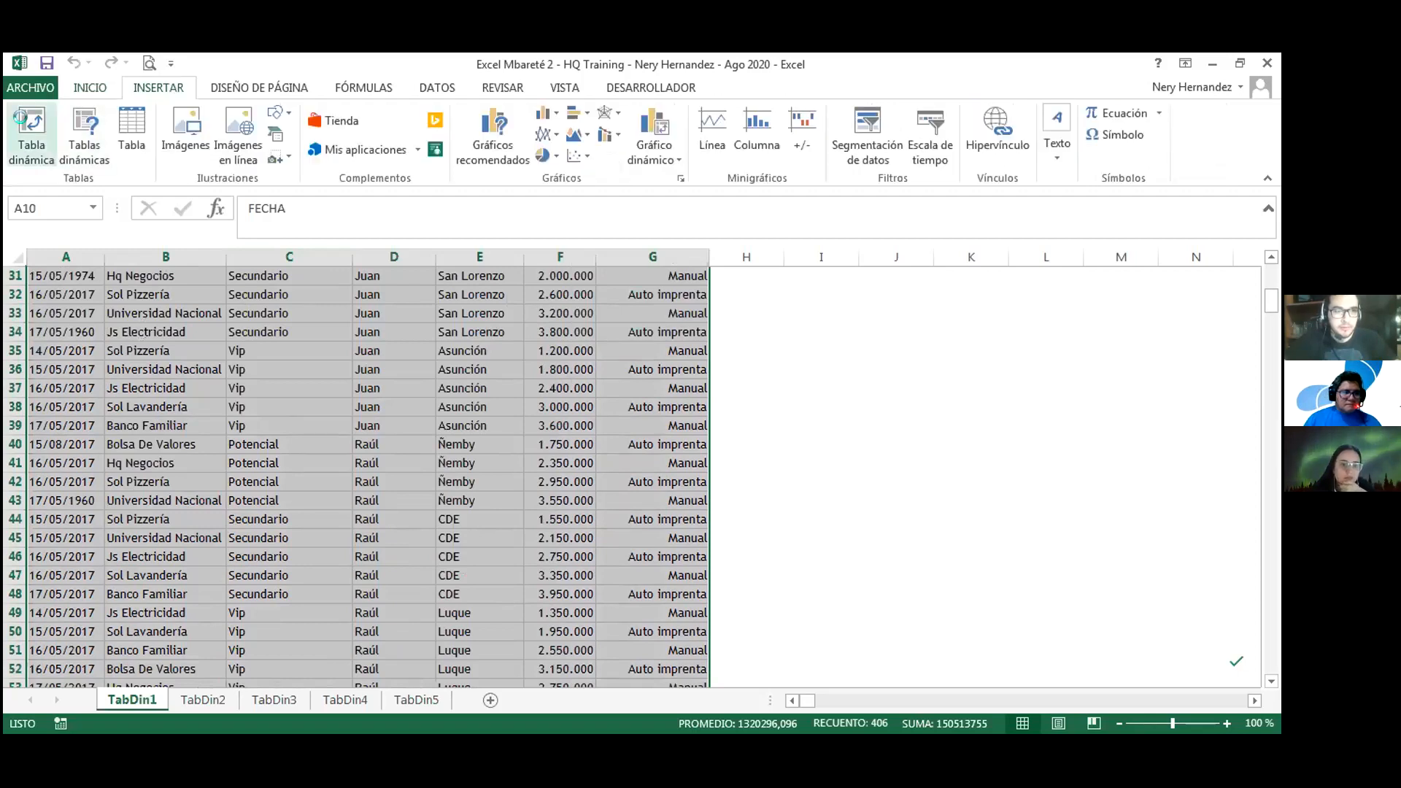
{"action": "left_click", "coordinate": [32, 128]}
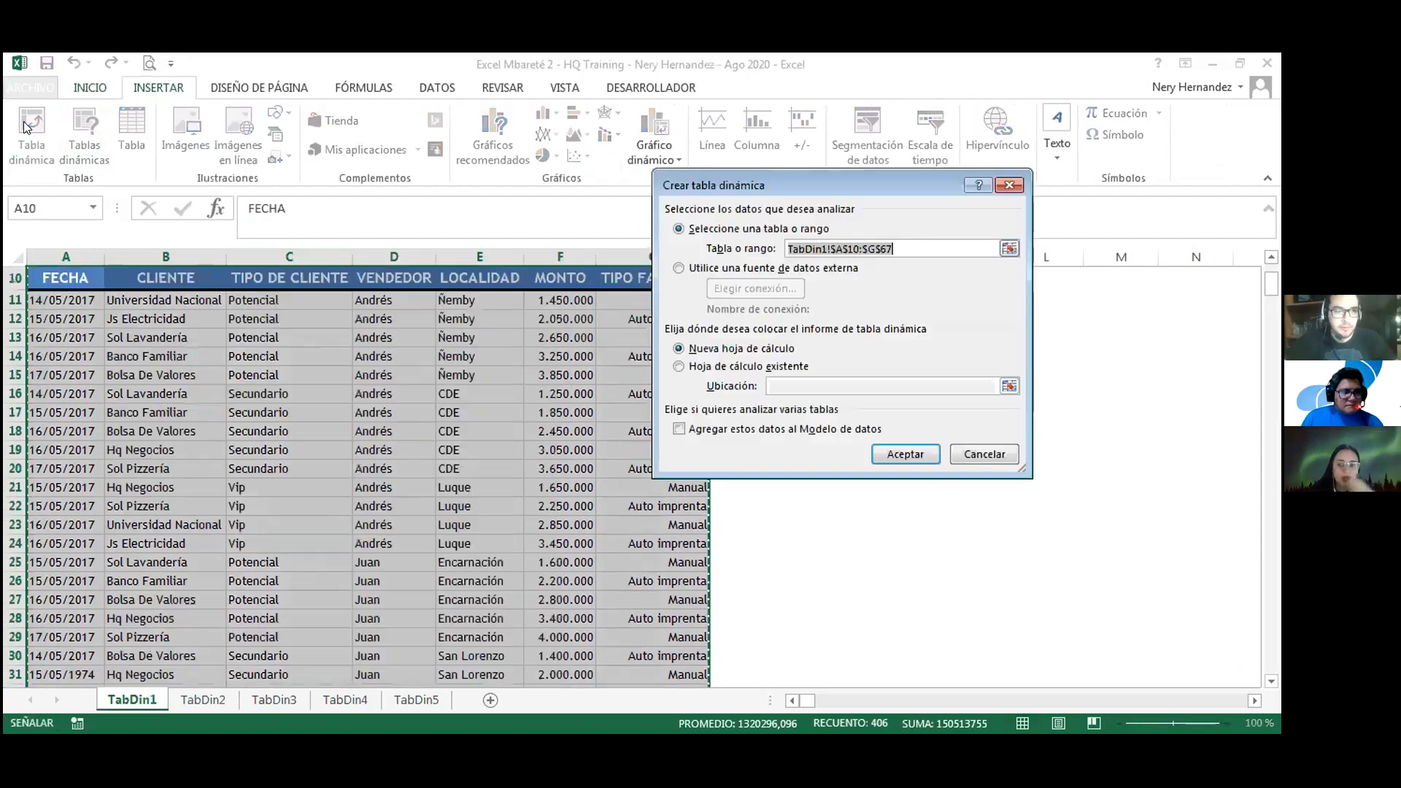
{"action": "left_click", "coordinate": [918, 453]}
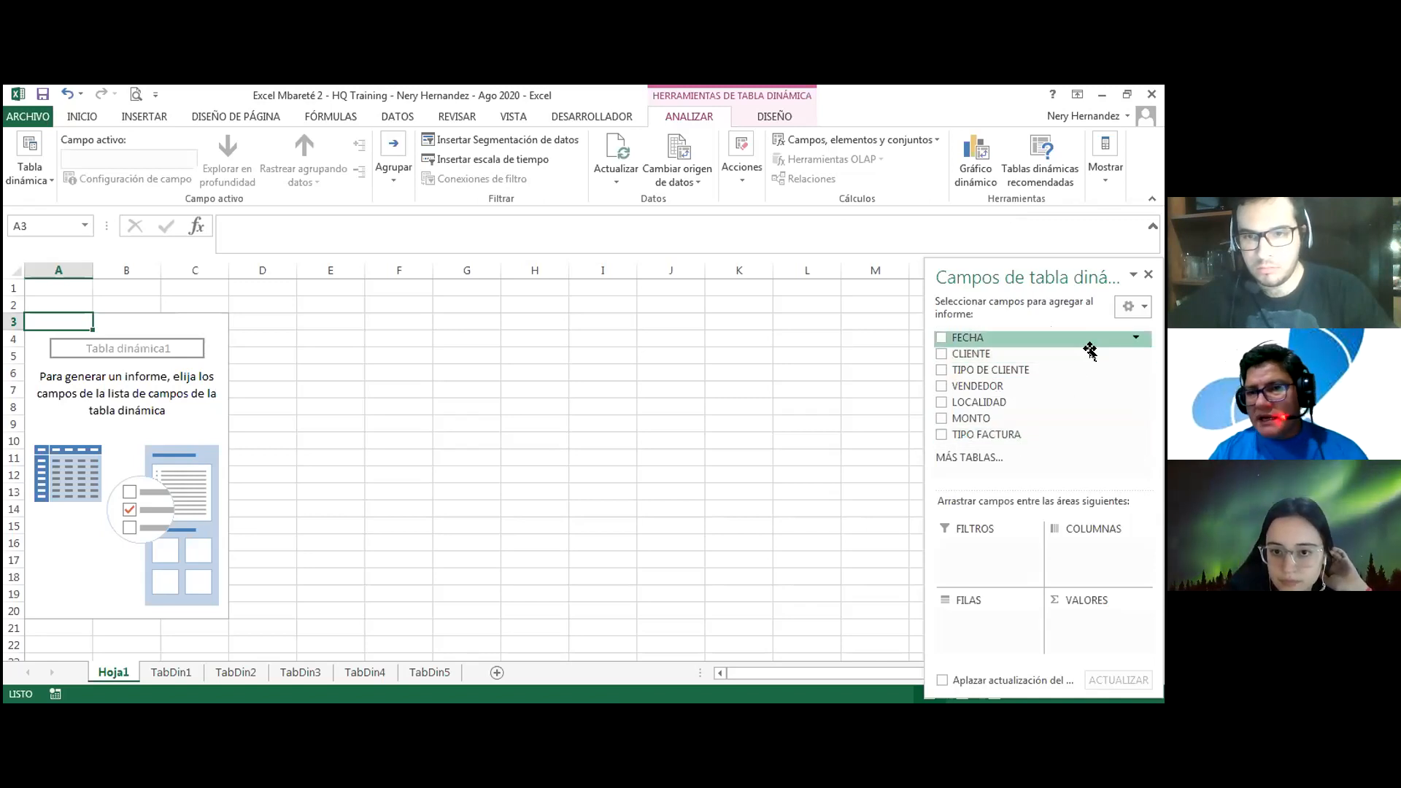
Try the pivot field list in the side-by-side, fields-only and areas-only layouts, and restore the stacked fields and areas layout.
{"action": "left_click", "coordinate": [1126, 311]}
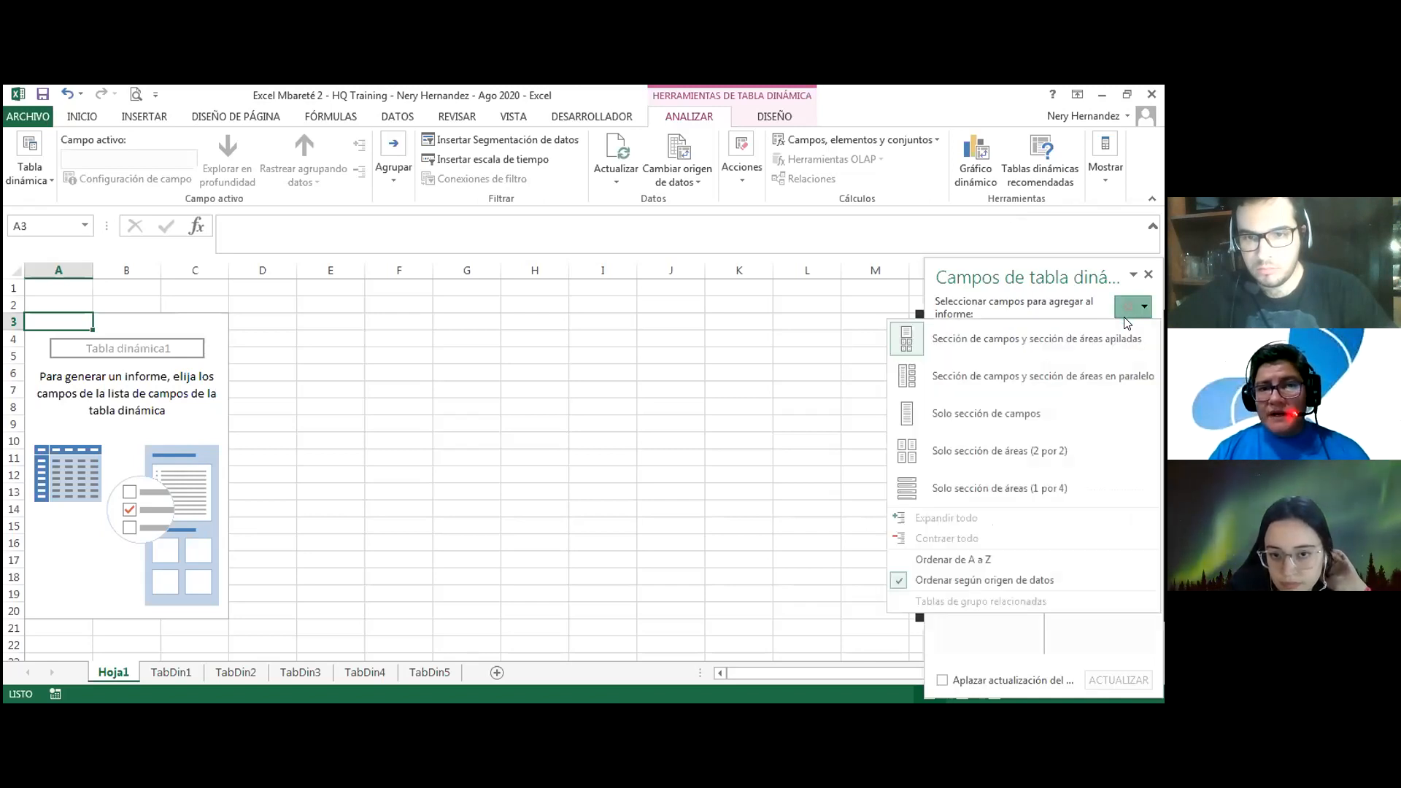
{"action": "left_click", "coordinate": [1113, 376]}
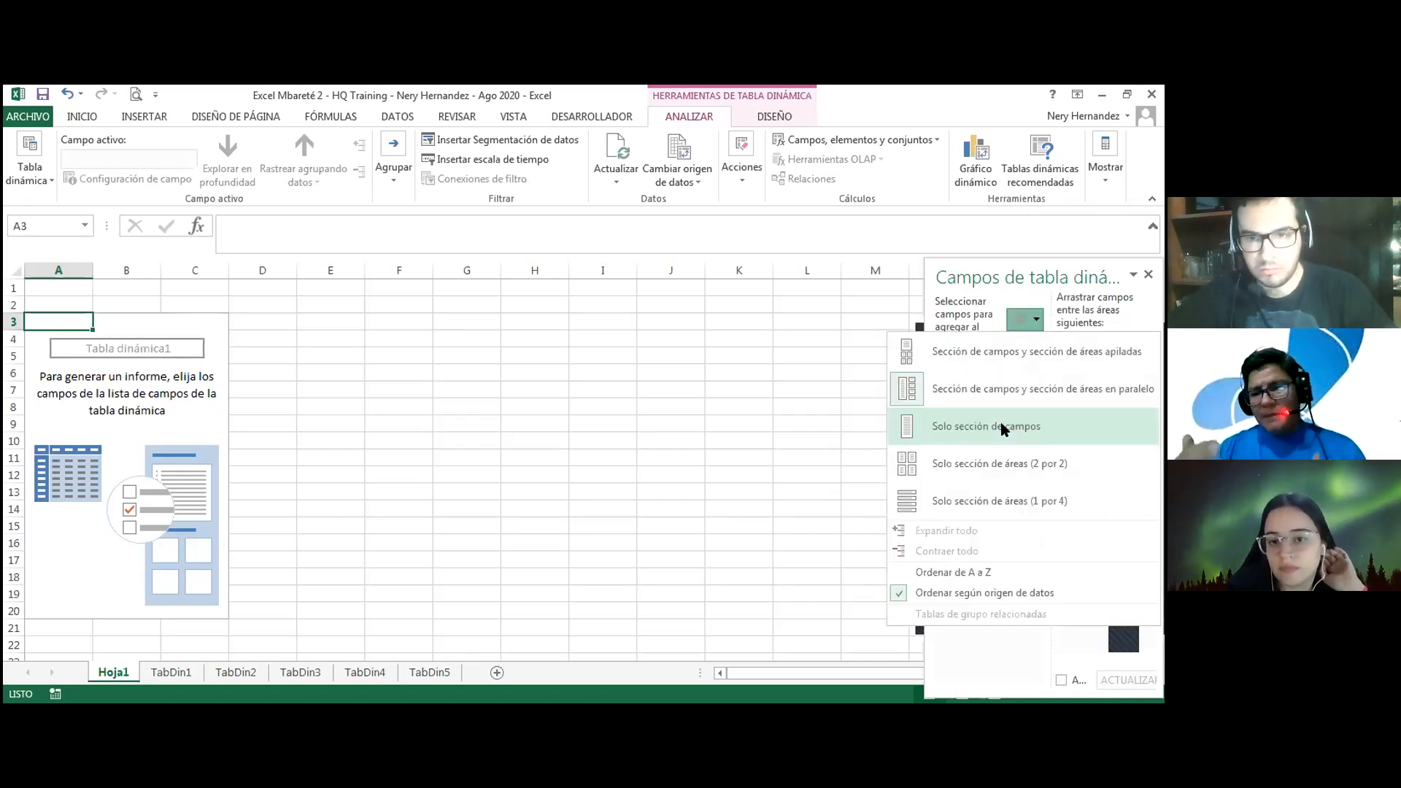
{"action": "left_click", "coordinate": [1003, 428]}
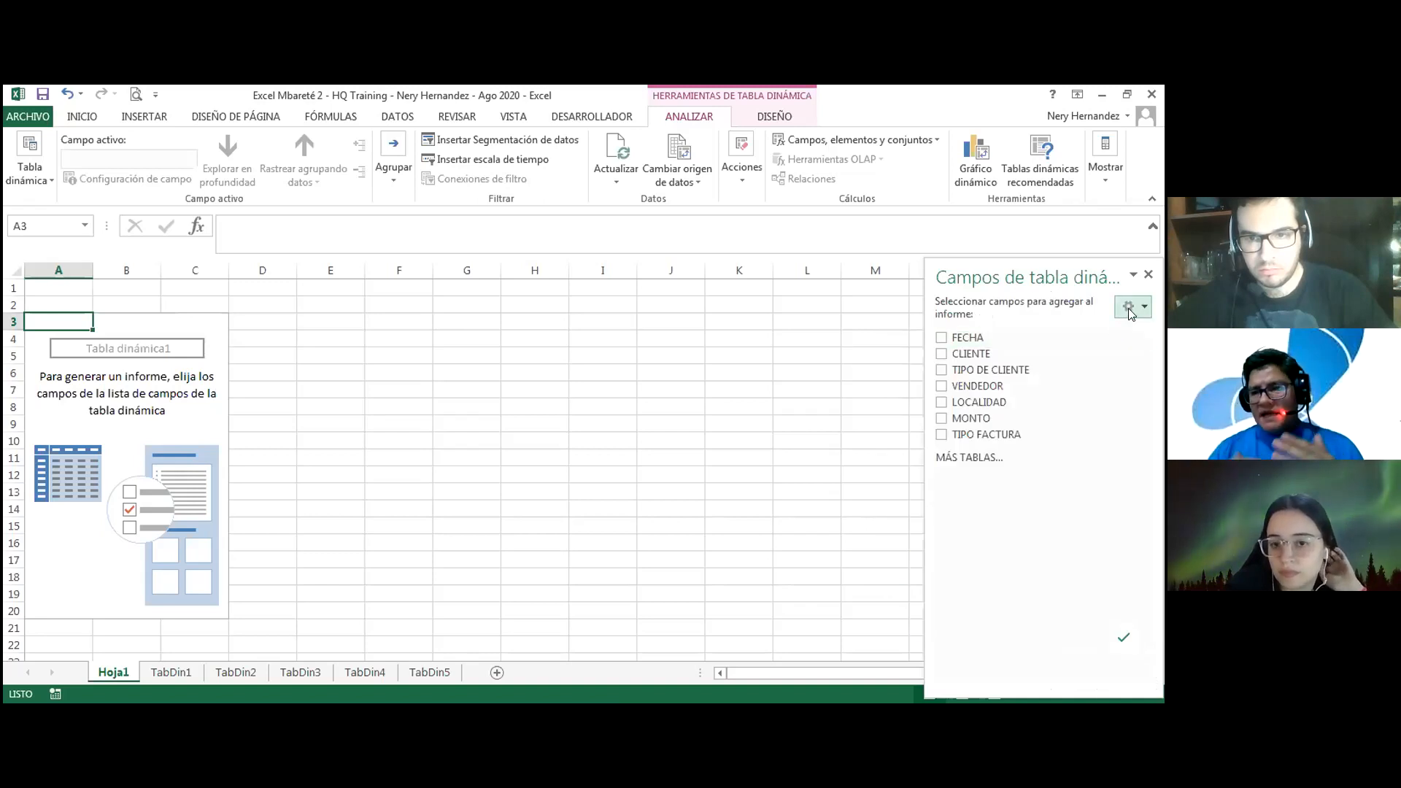
{"action": "left_click", "coordinate": [1128, 307]}
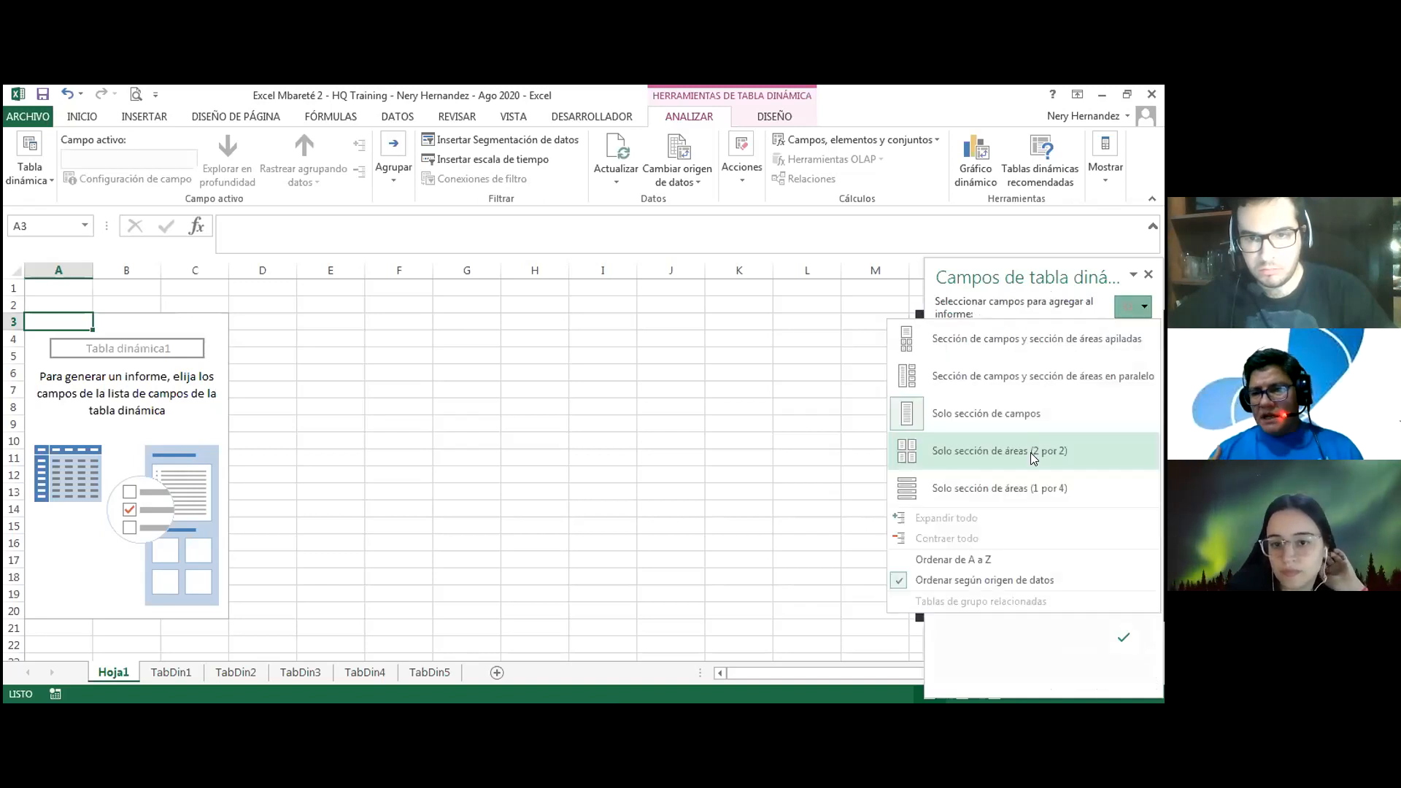
{"action": "left_click", "coordinate": [1034, 453]}
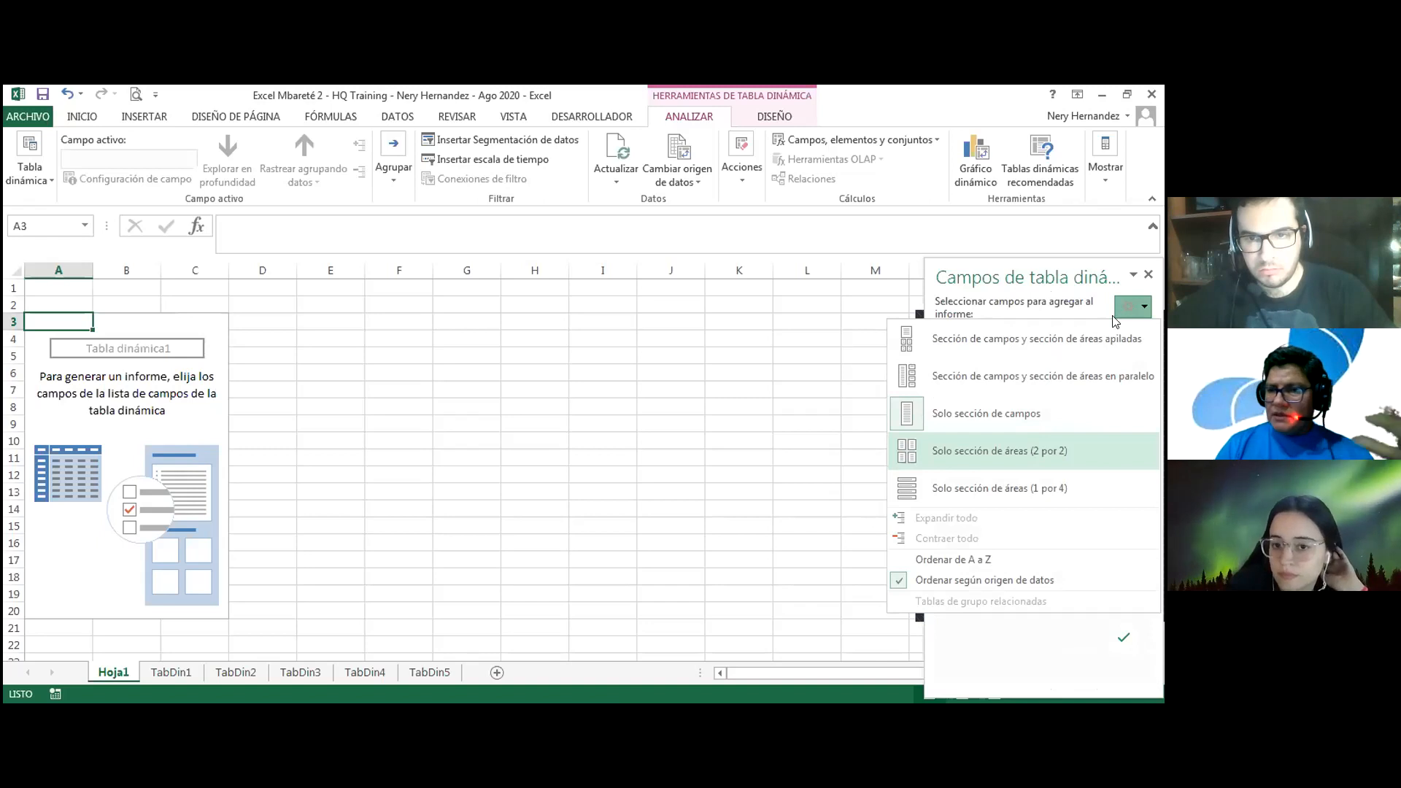
{"action": "left_click", "coordinate": [1125, 307]}
{"action": "left_click", "coordinate": [970, 473]}
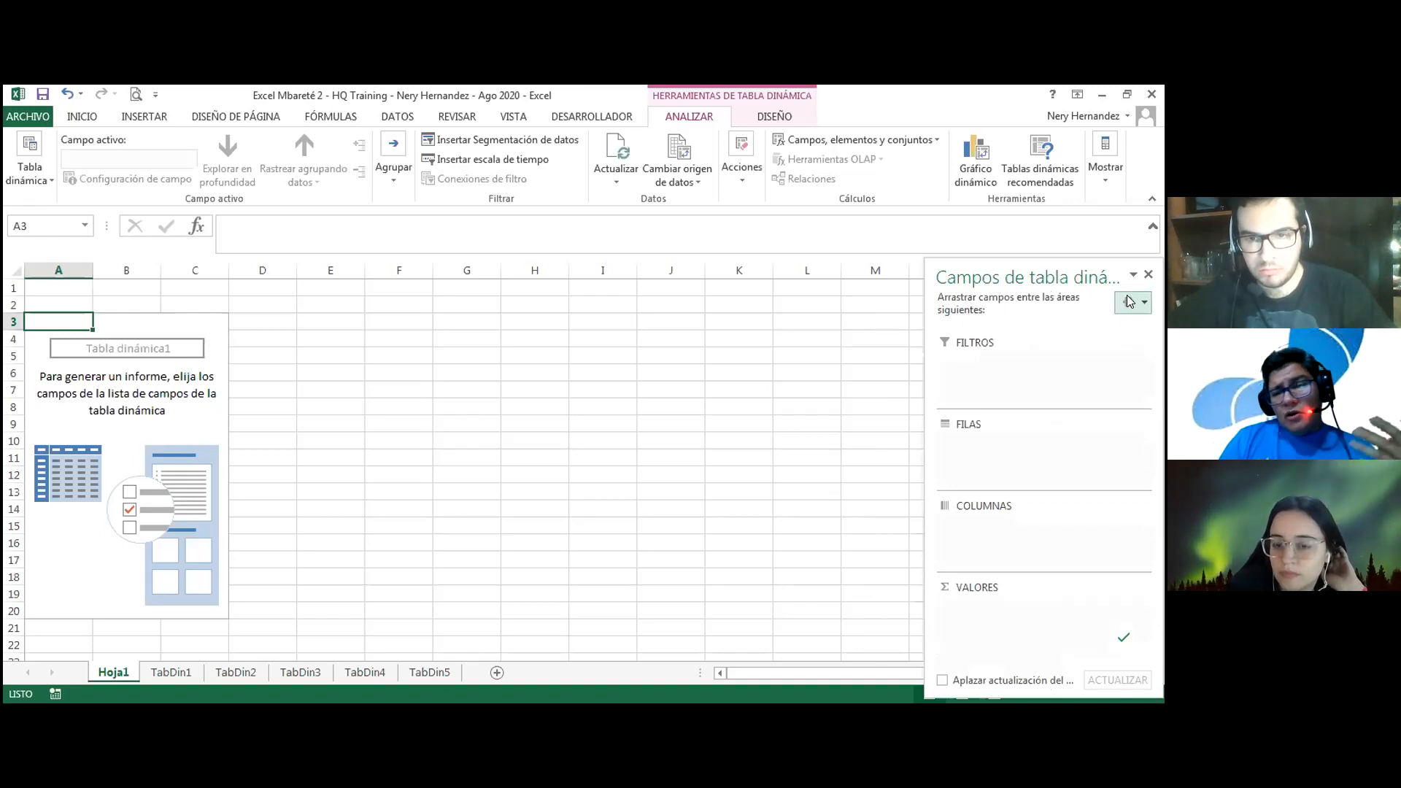
{"action": "left_click", "coordinate": [1128, 301]}
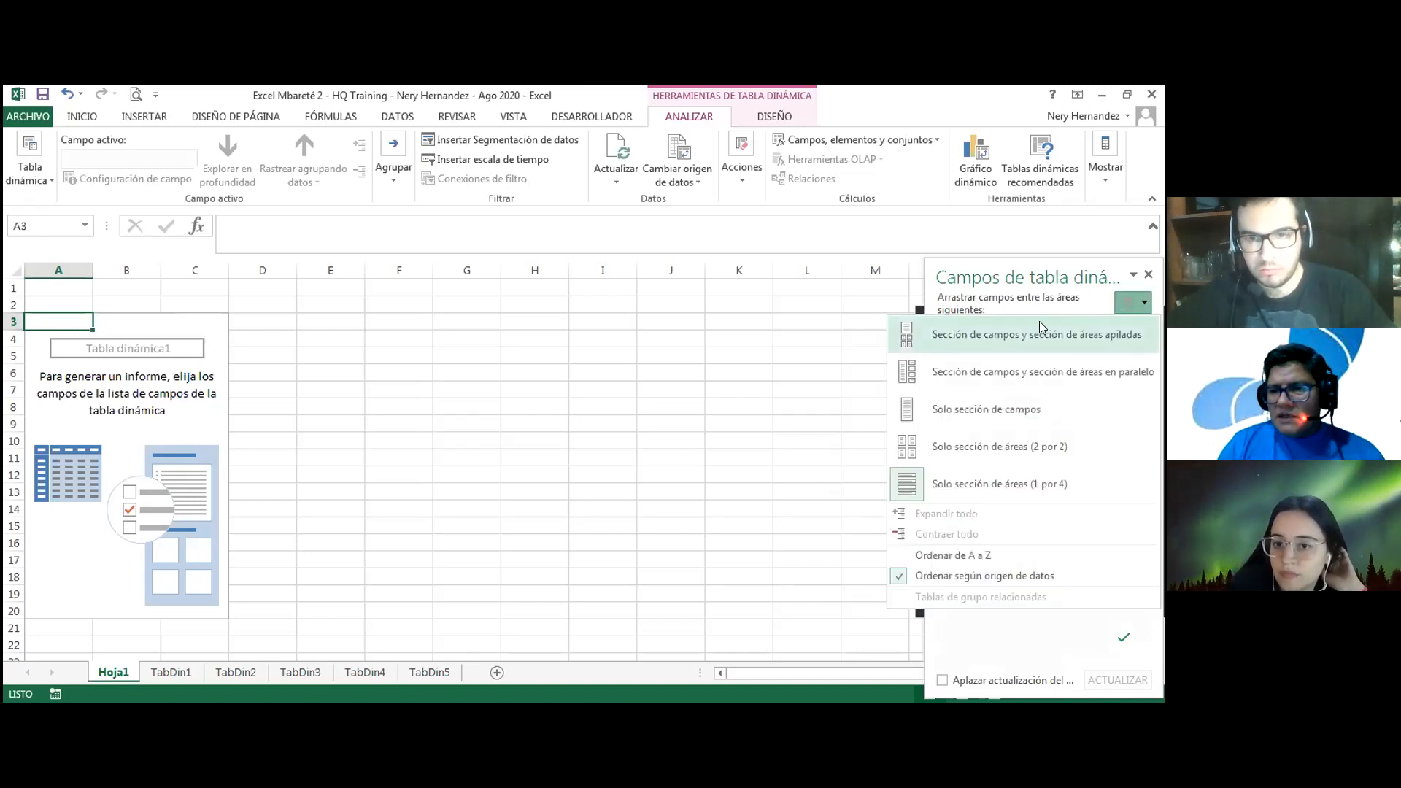
{"action": "left_click", "coordinate": [1014, 337]}
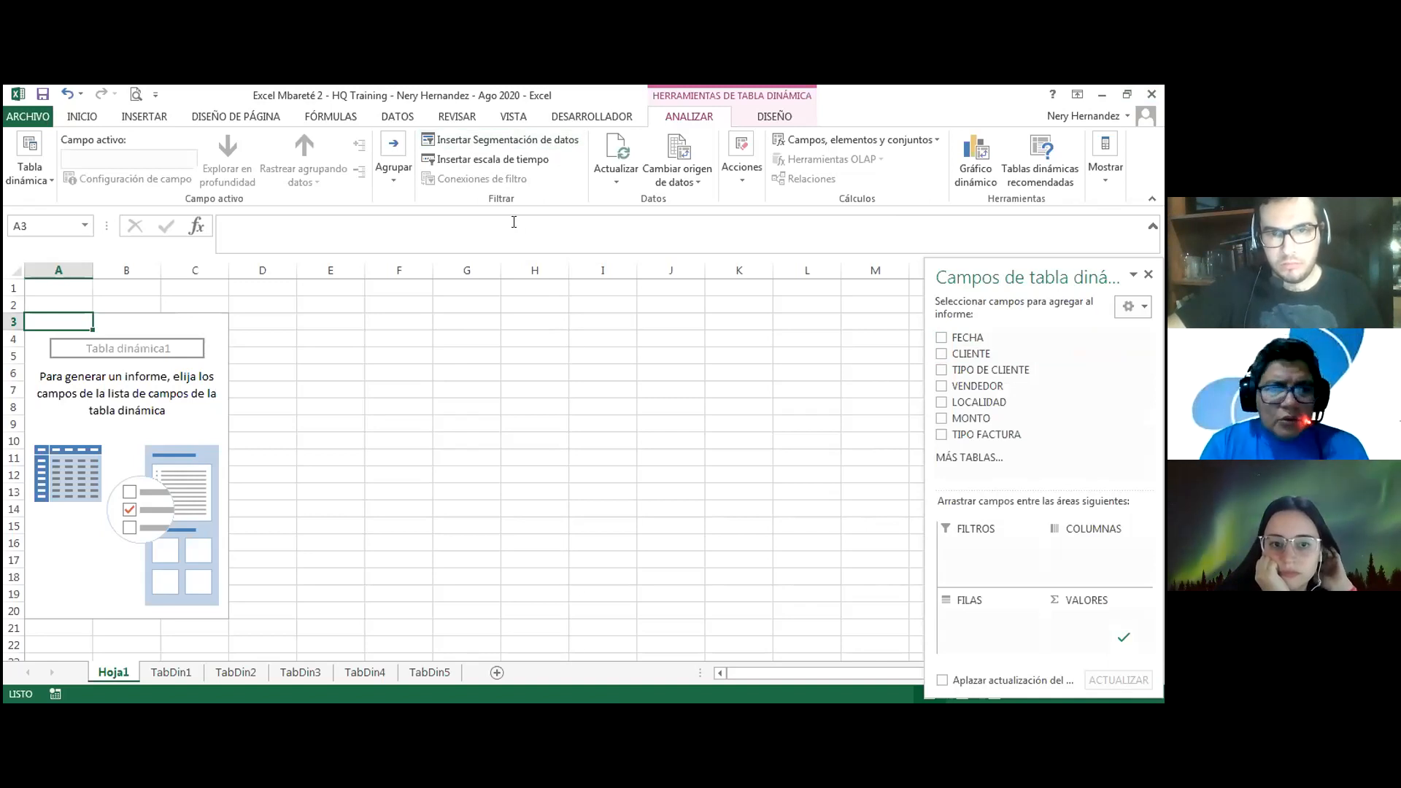
{"action": "left_click", "coordinate": [772, 118]}
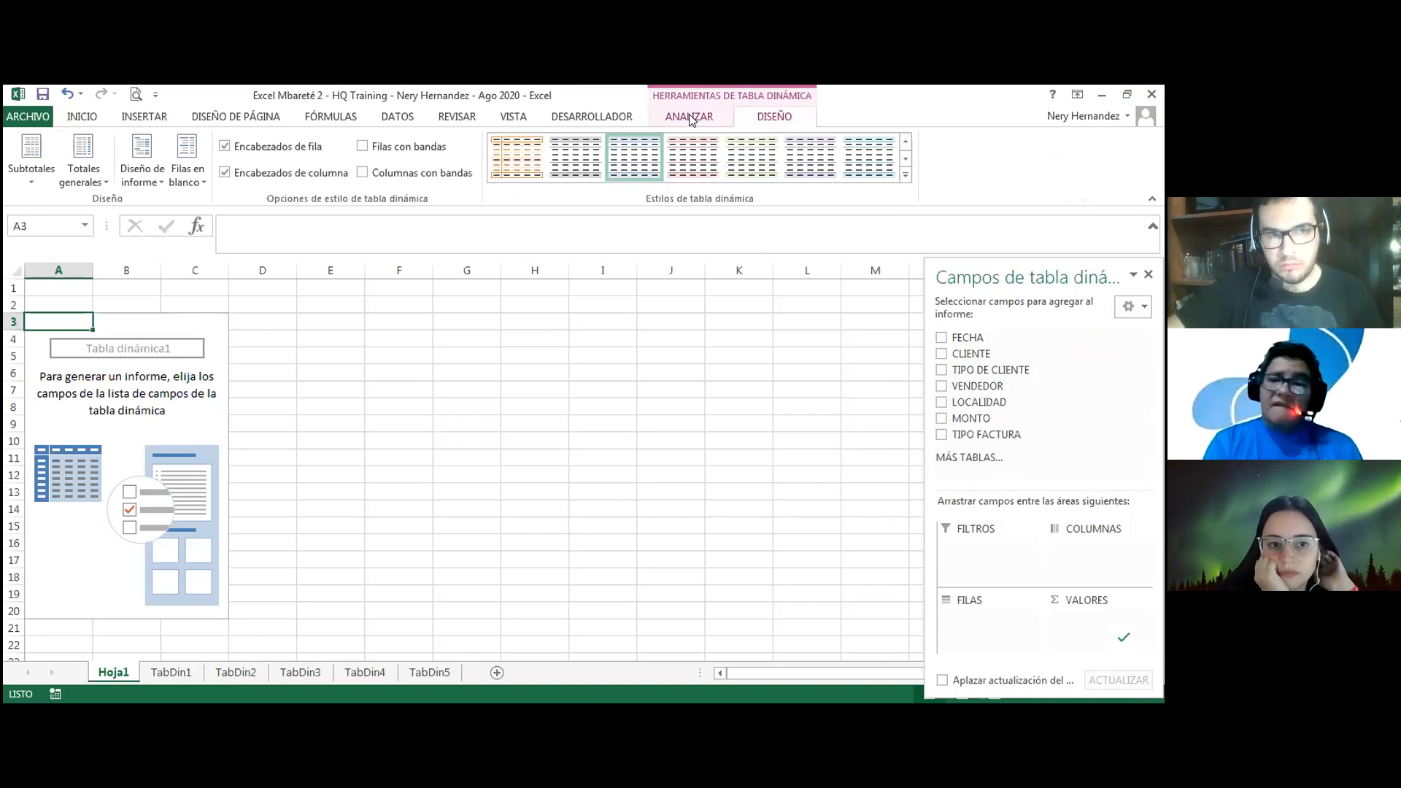
{"action": "left_click", "coordinate": [689, 115]}
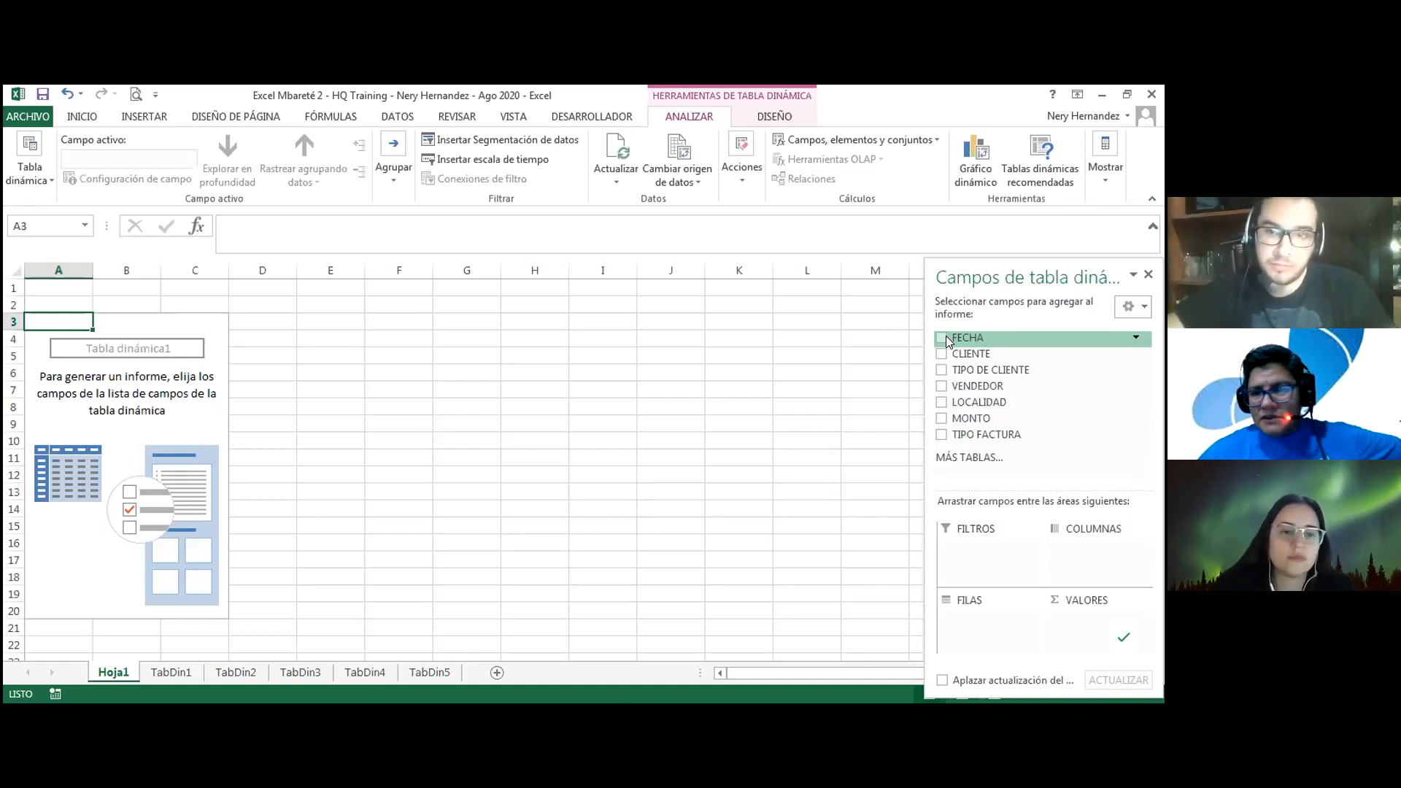
Add FECHA to the pivot table's rows and group its dates by Trimestres and Años.
{"action": "left_click", "coordinate": [941, 338]}
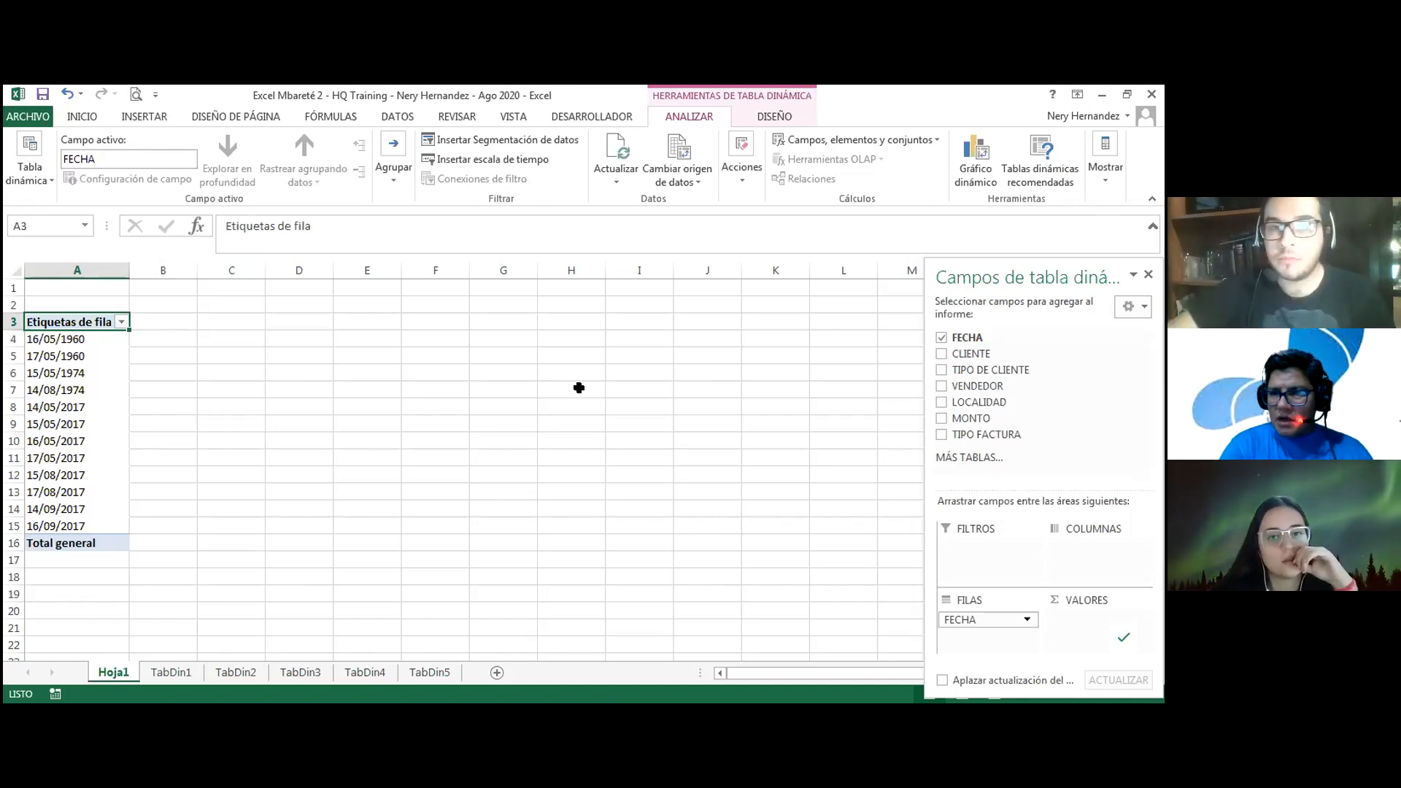
{"action": "left_click", "coordinate": [65, 338]}
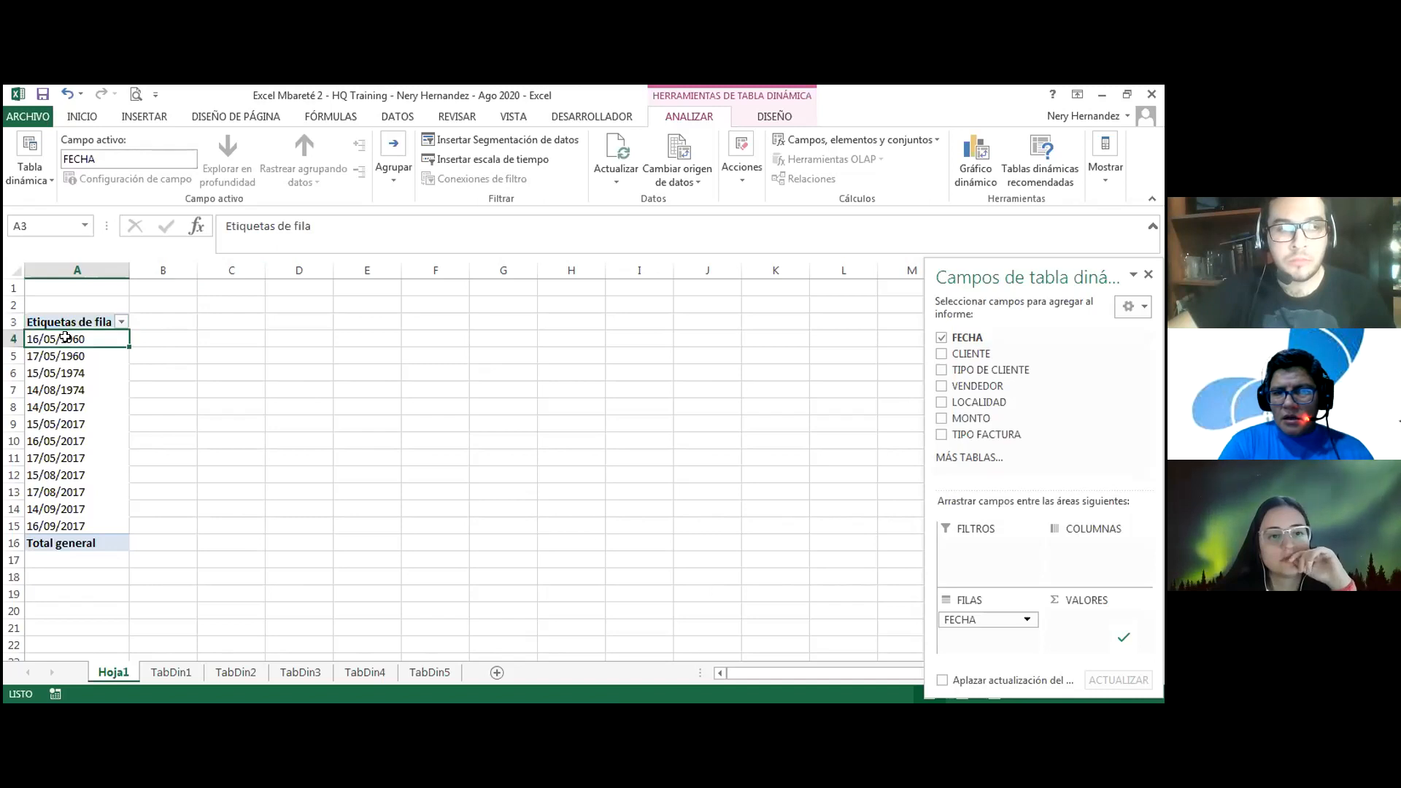
{"action": "right_click", "coordinate": [67, 339]}
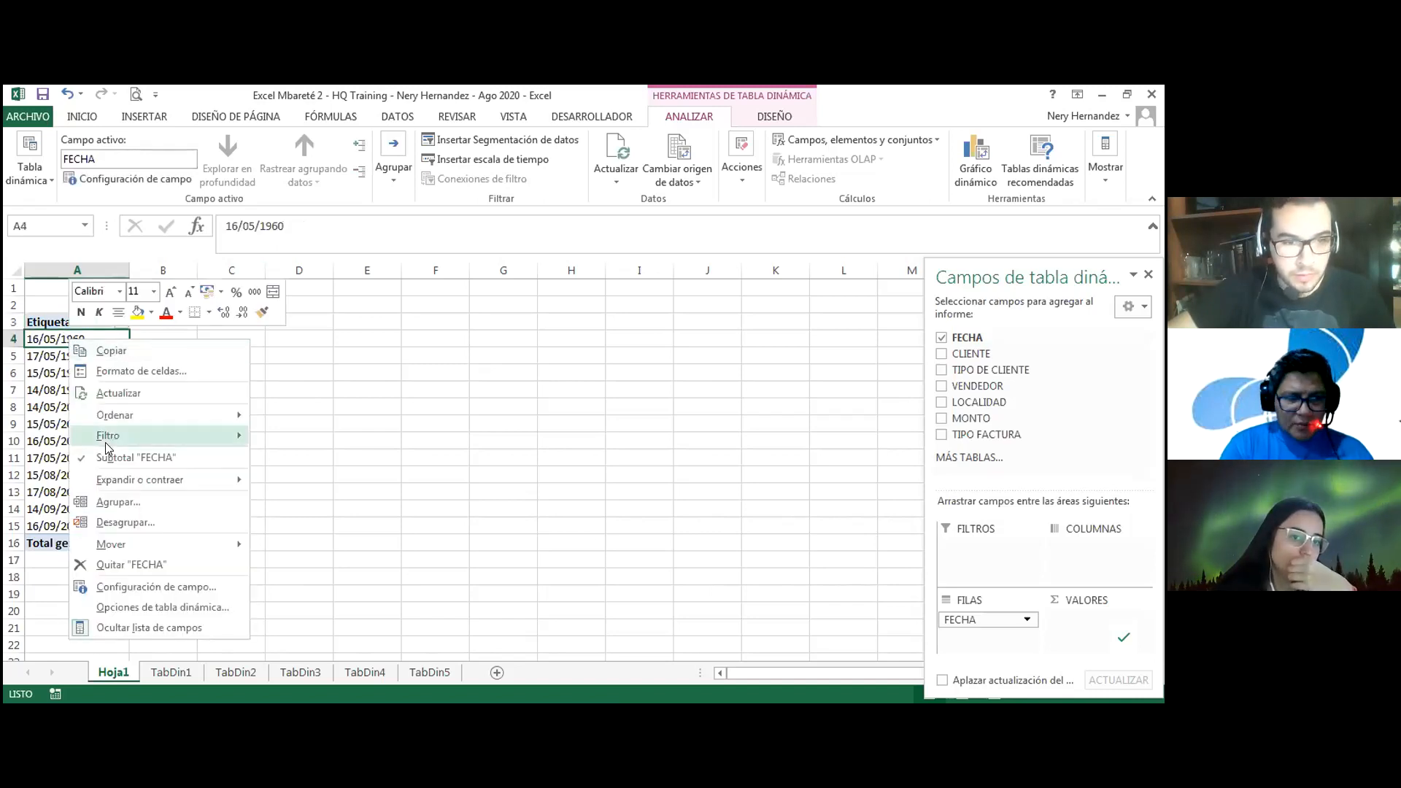
{"action": "mouse_move", "coordinate": [106, 443]}
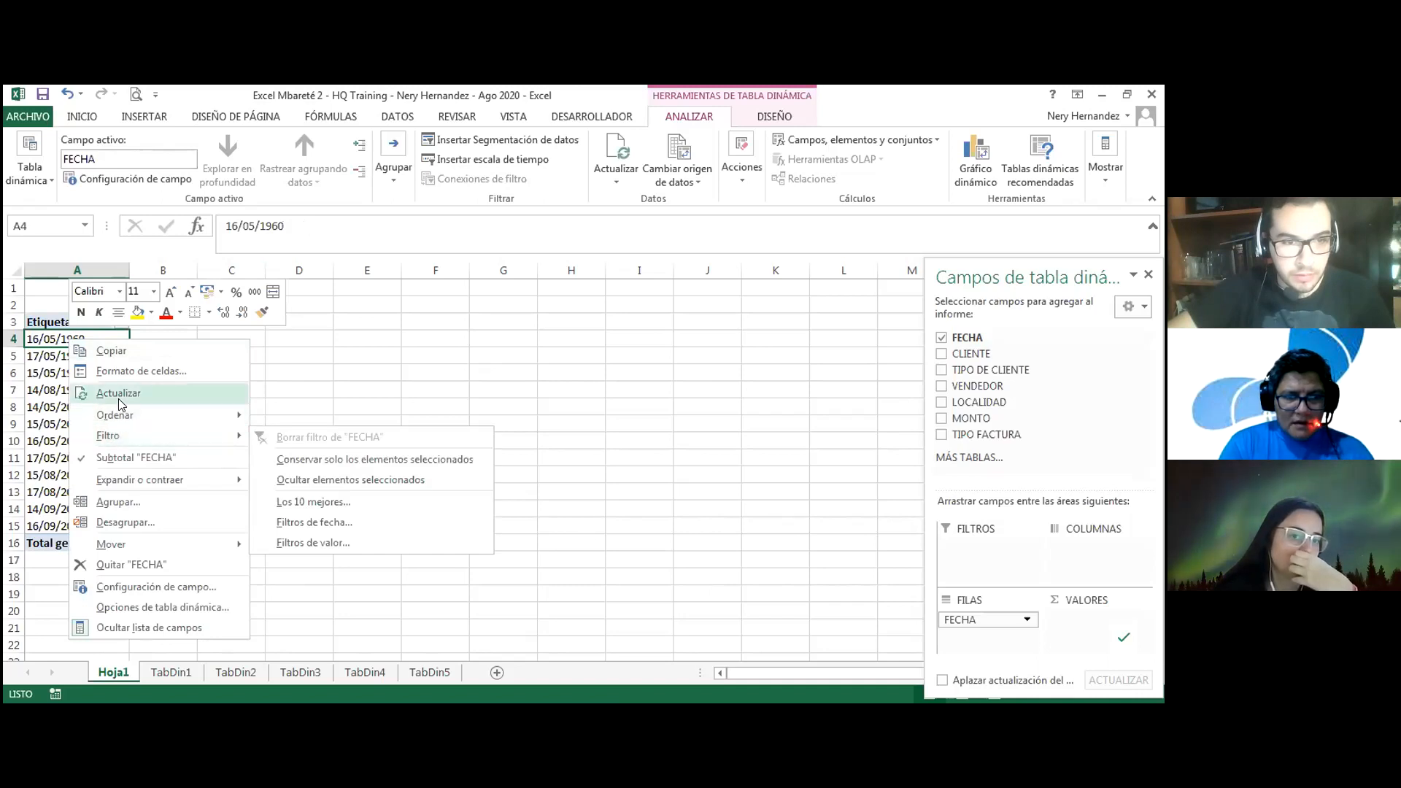
{"action": "left_click", "coordinate": [119, 502]}
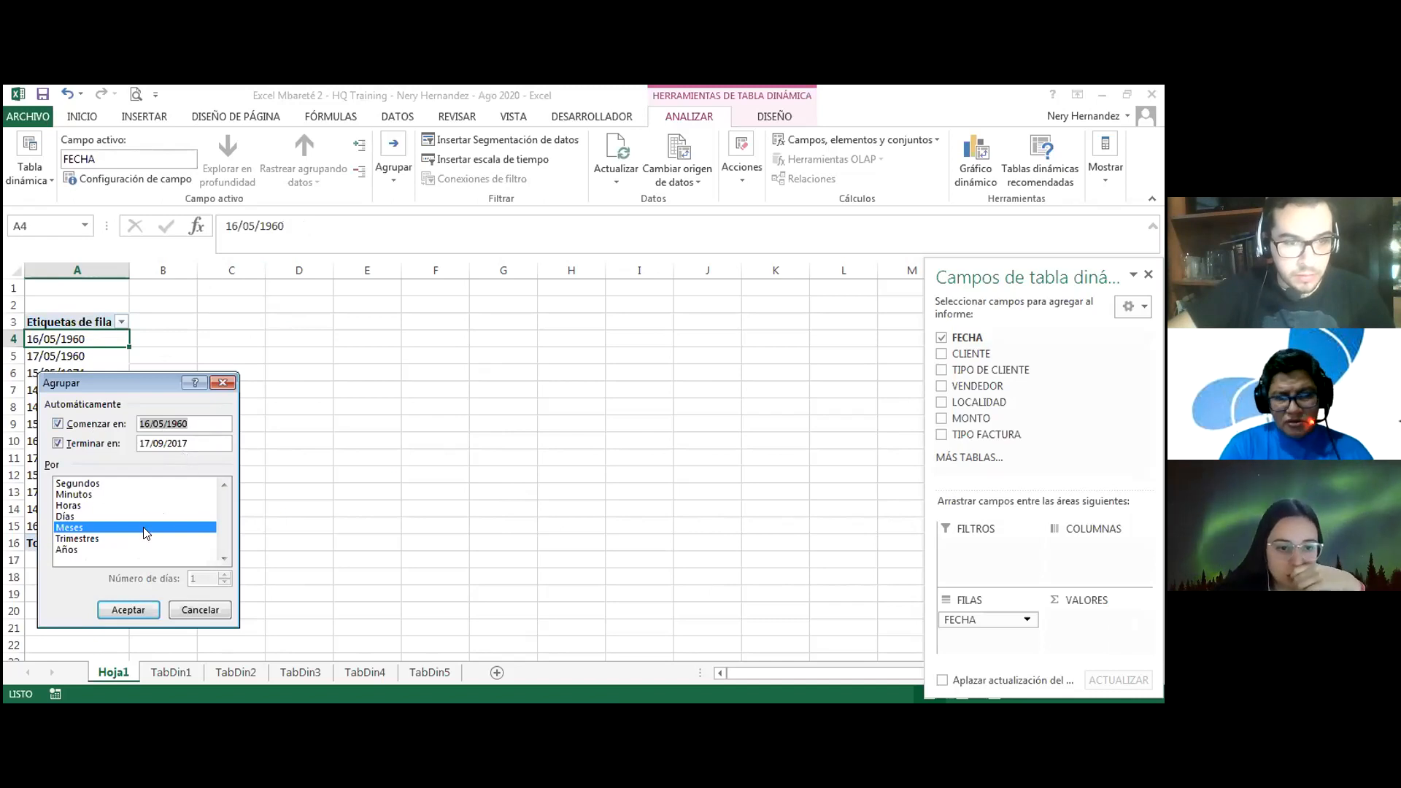
{"action": "left_click", "coordinate": [80, 551]}
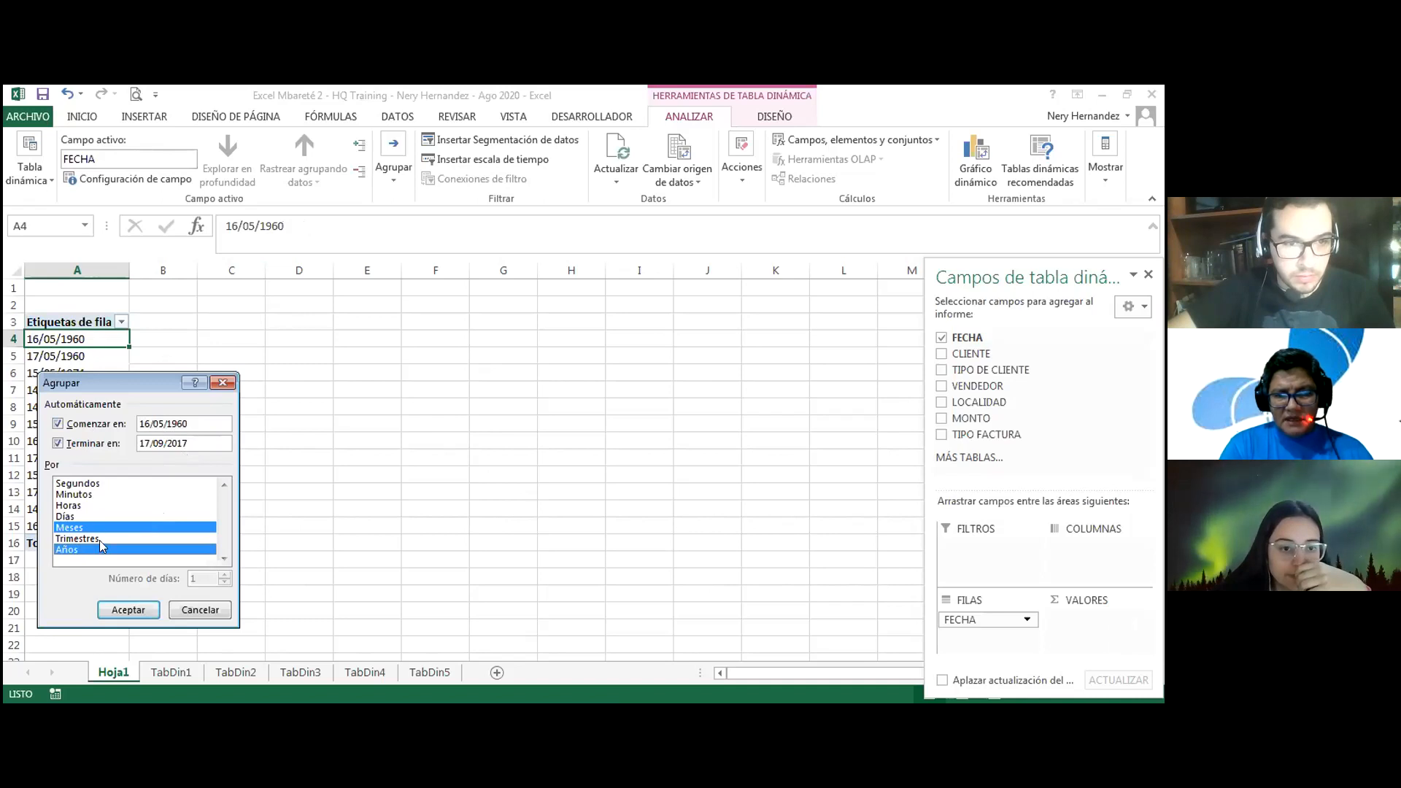
{"action": "left_click", "coordinate": [104, 538]}
{"action": "left_click", "coordinate": [105, 524]}
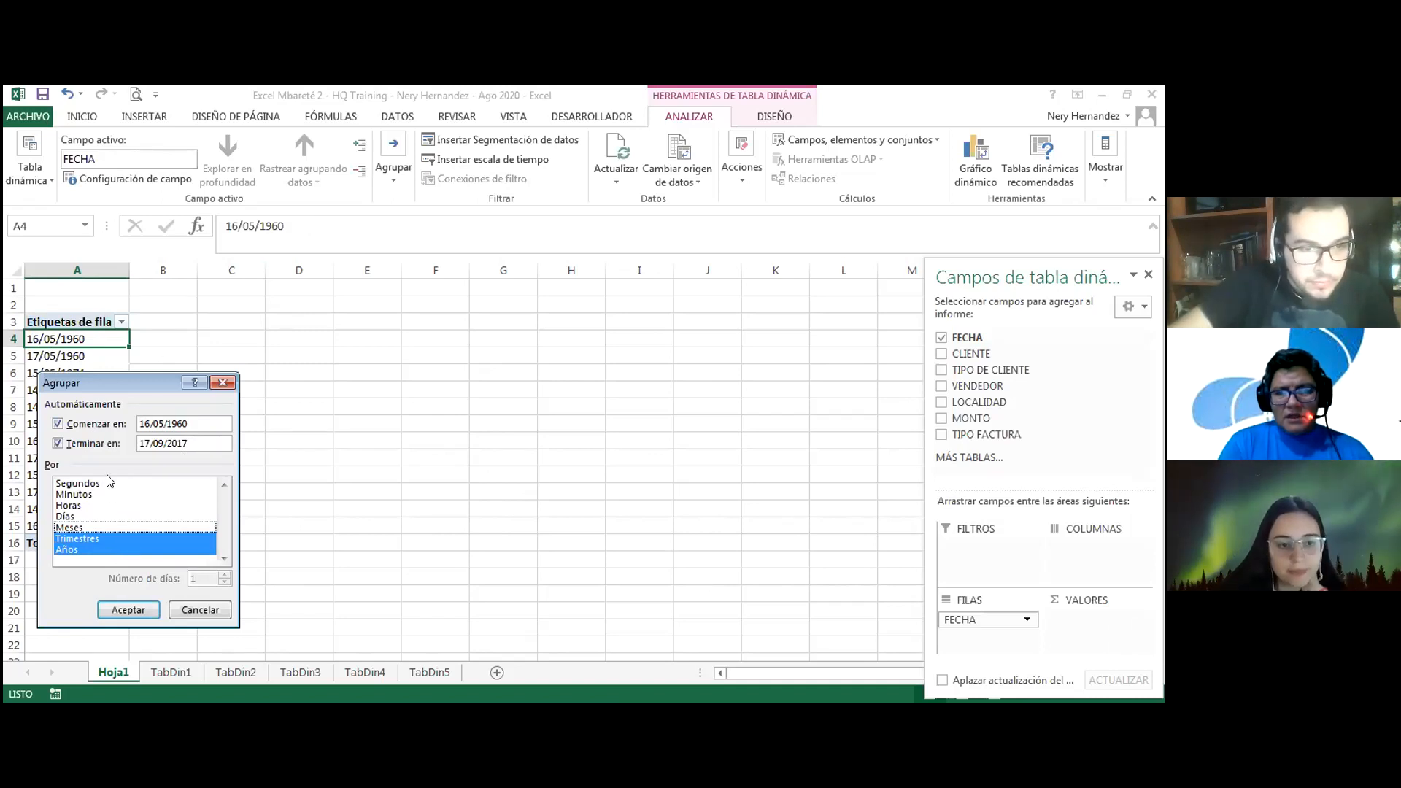
{"action": "left_click", "coordinate": [126, 611]}
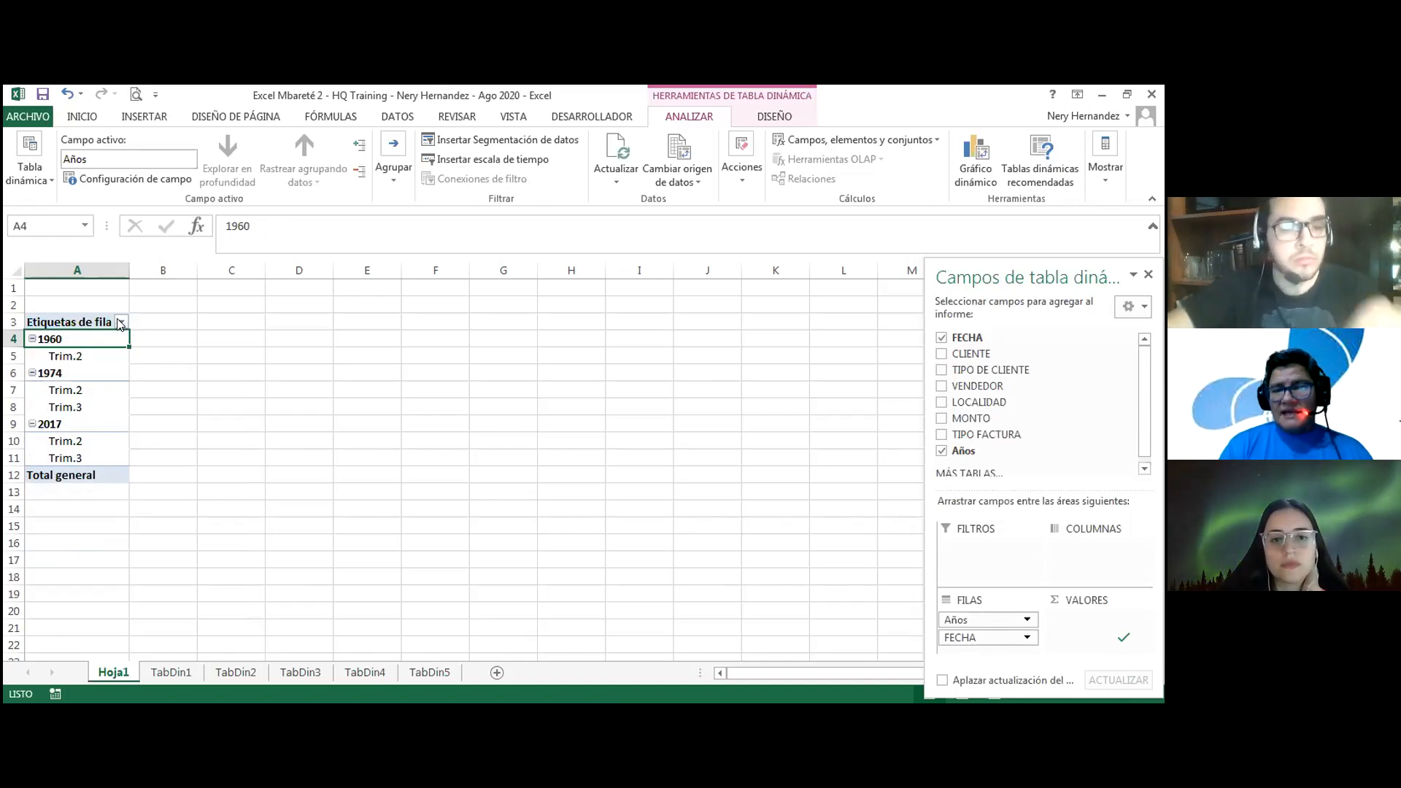
Undo the quarter and year grouping and group the FECHA dates by Meses only.
{"action": "key", "text": "alt+shift+Left"}
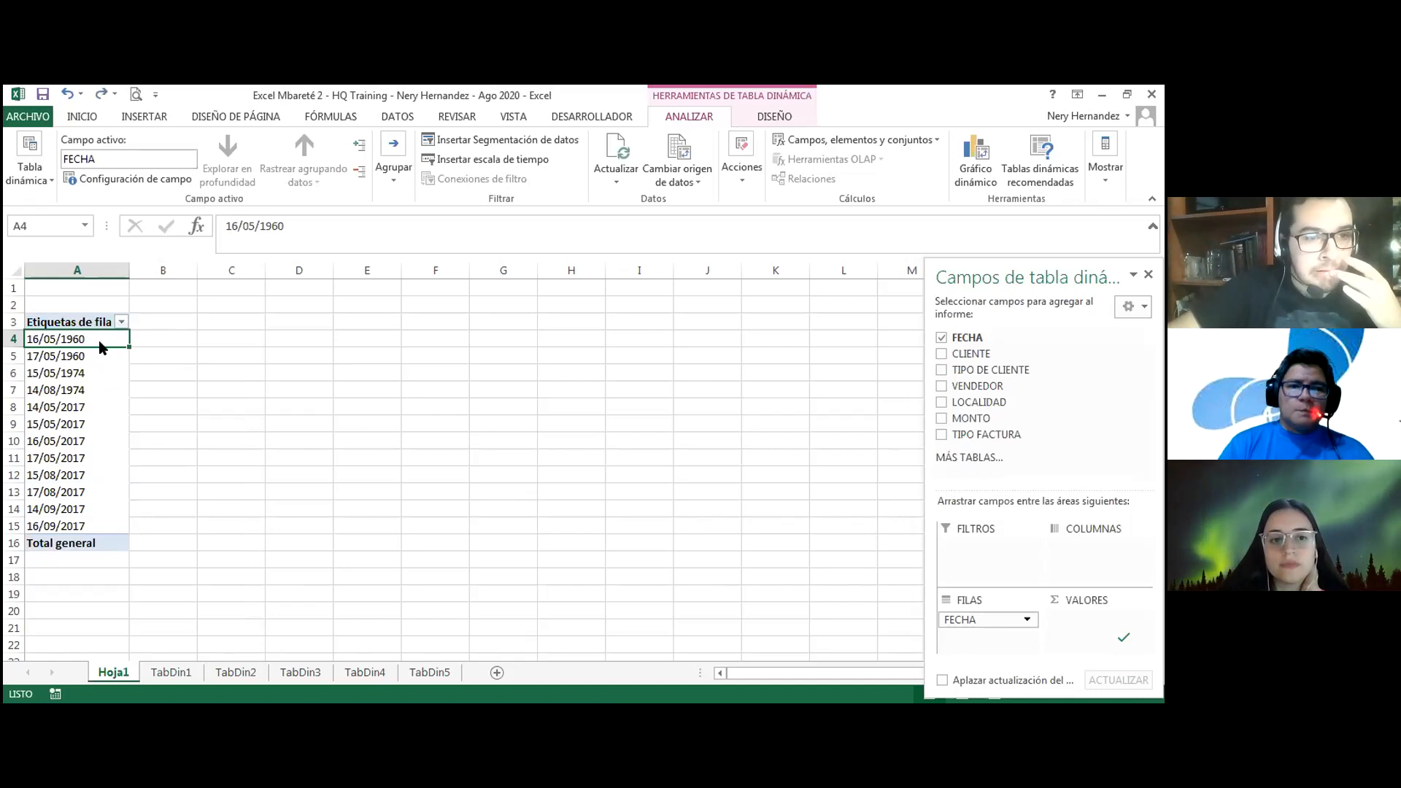
{"action": "right_click", "coordinate": [102, 347]}
{"action": "left_click", "coordinate": [149, 506]}
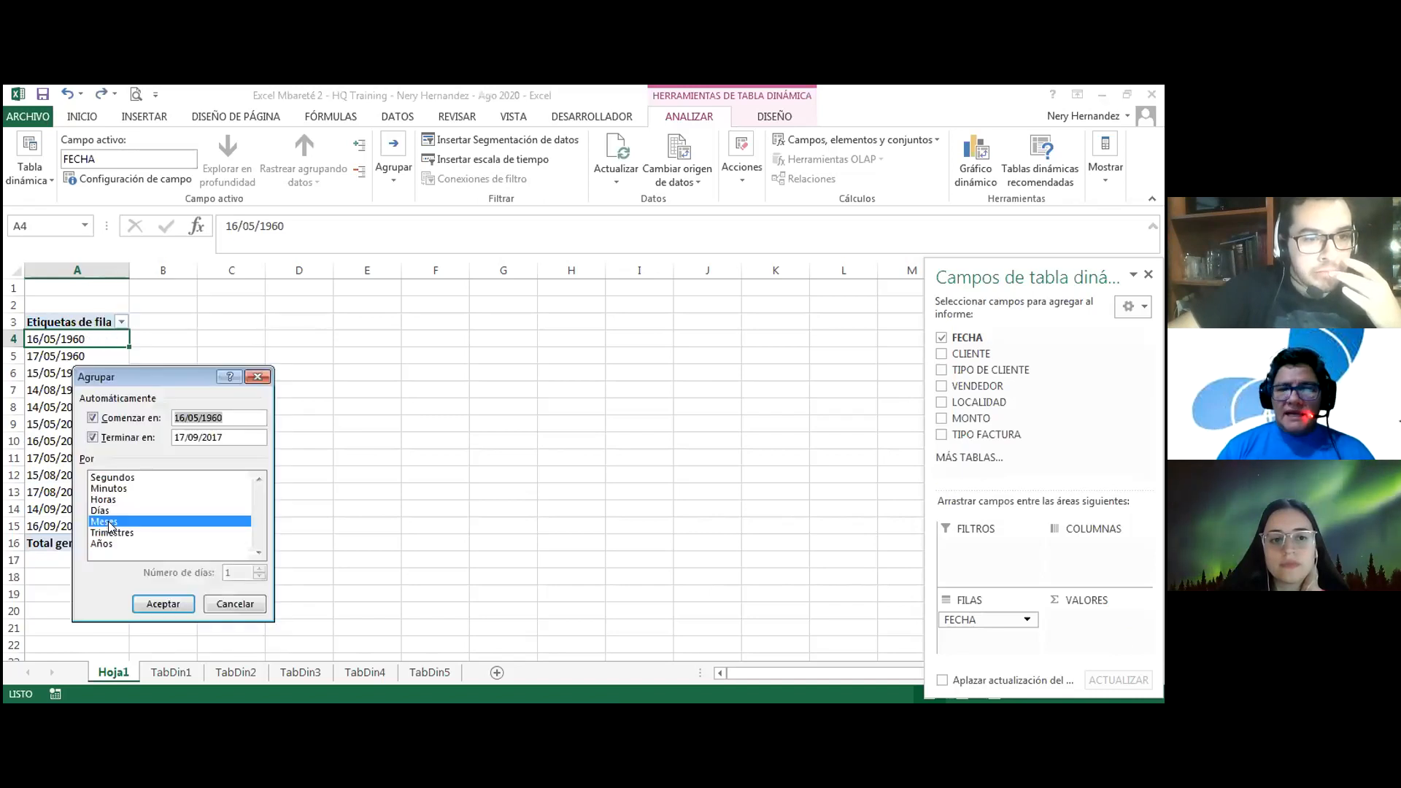
{"action": "left_click", "coordinate": [113, 522]}
{"action": "left_click", "coordinate": [139, 522]}
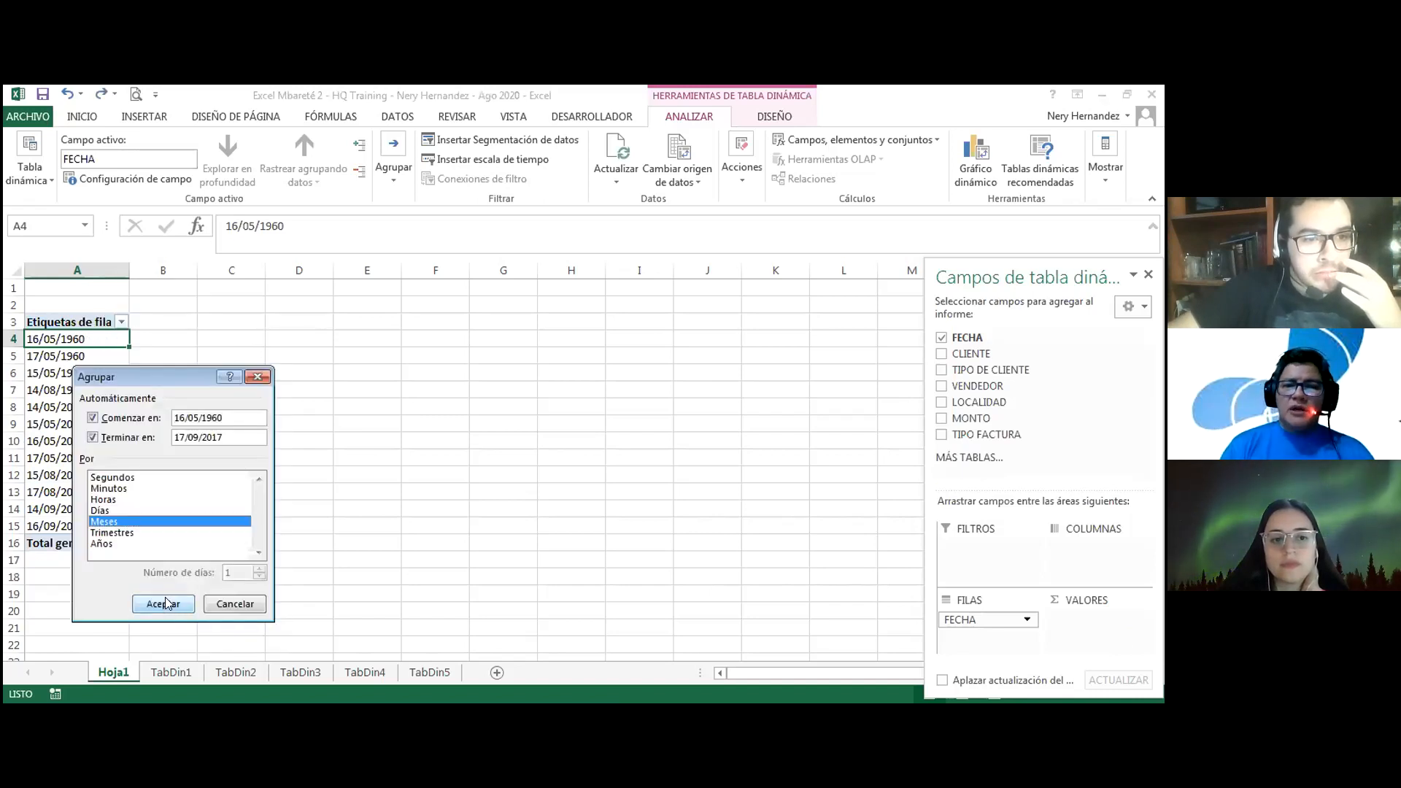
{"action": "left_click", "coordinate": [164, 605]}
{"action": "left_click", "coordinate": [138, 354]}
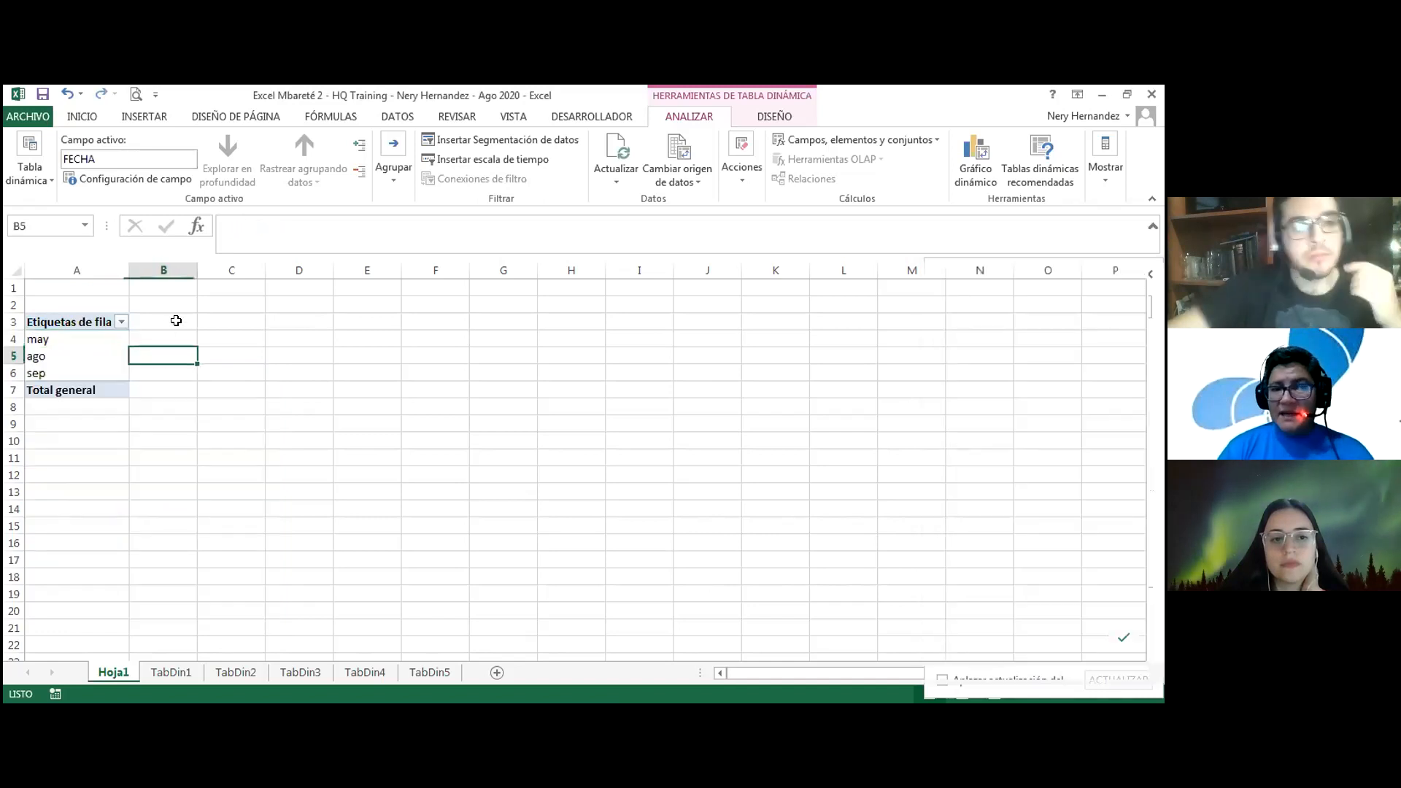
Ungroup the FECHA months into individual dates.
{"action": "left_click", "coordinate": [97, 353]}
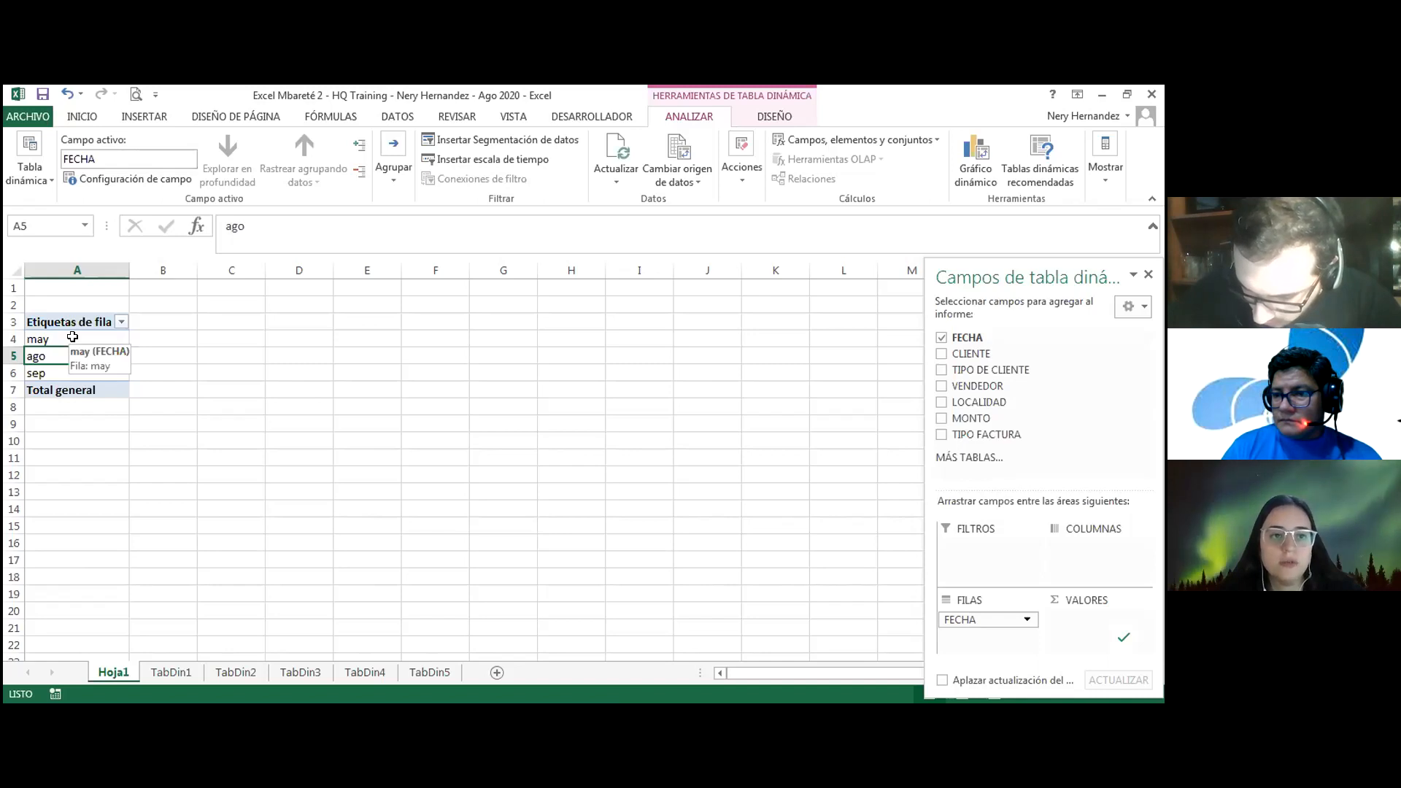
{"action": "right_click", "coordinate": [73, 336]}
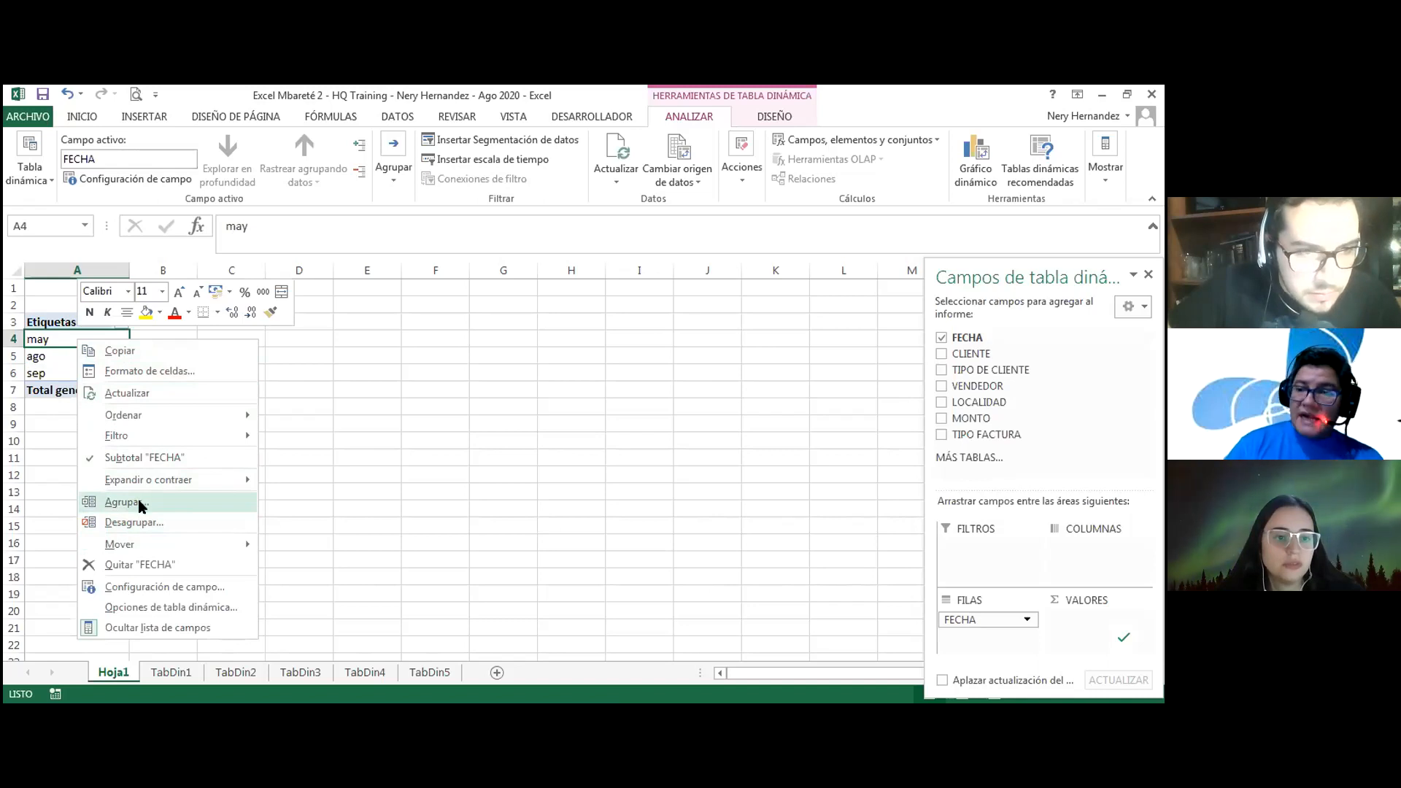
{"action": "left_click", "coordinate": [135, 524]}
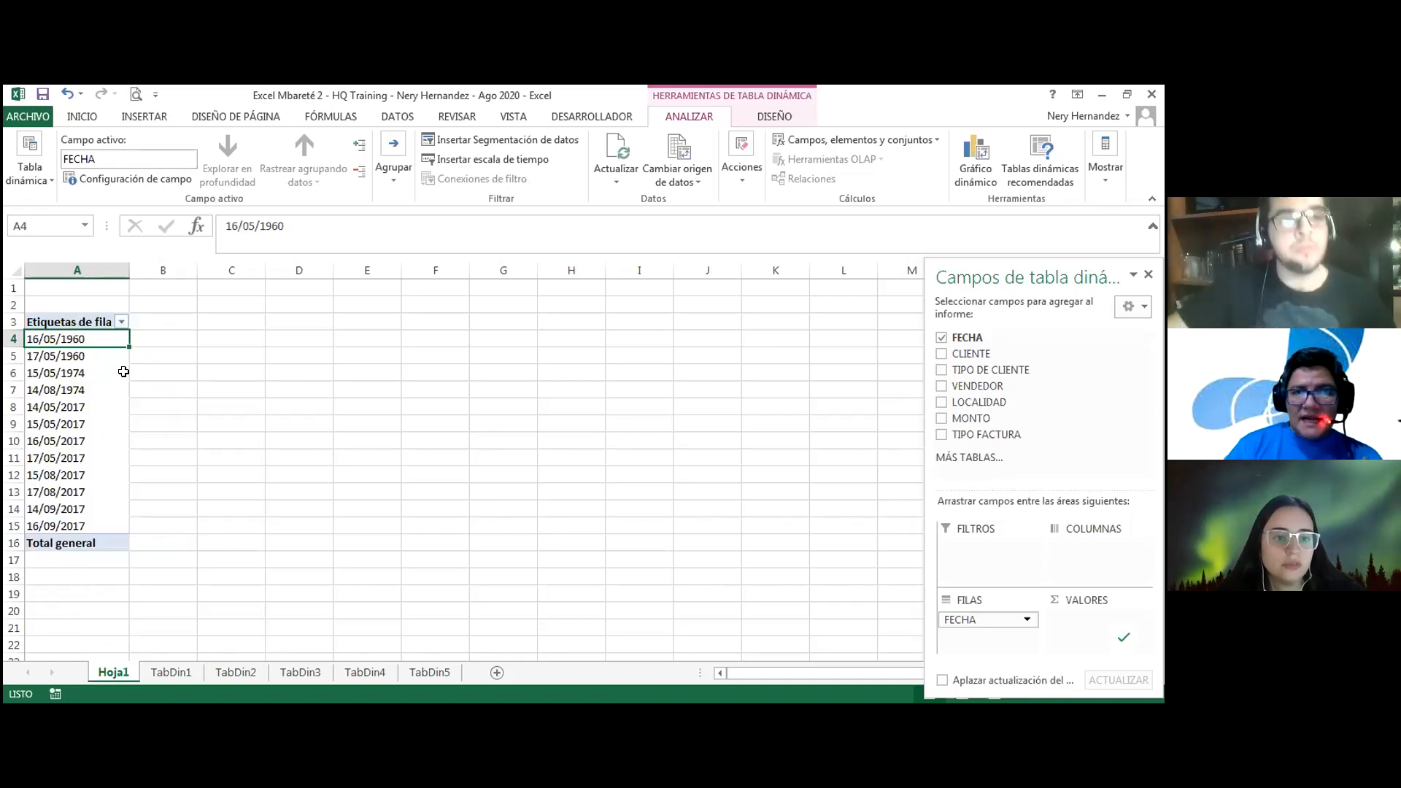
{"action": "left_click", "coordinate": [135, 373]}
{"action": "left_click", "coordinate": [82, 334]}
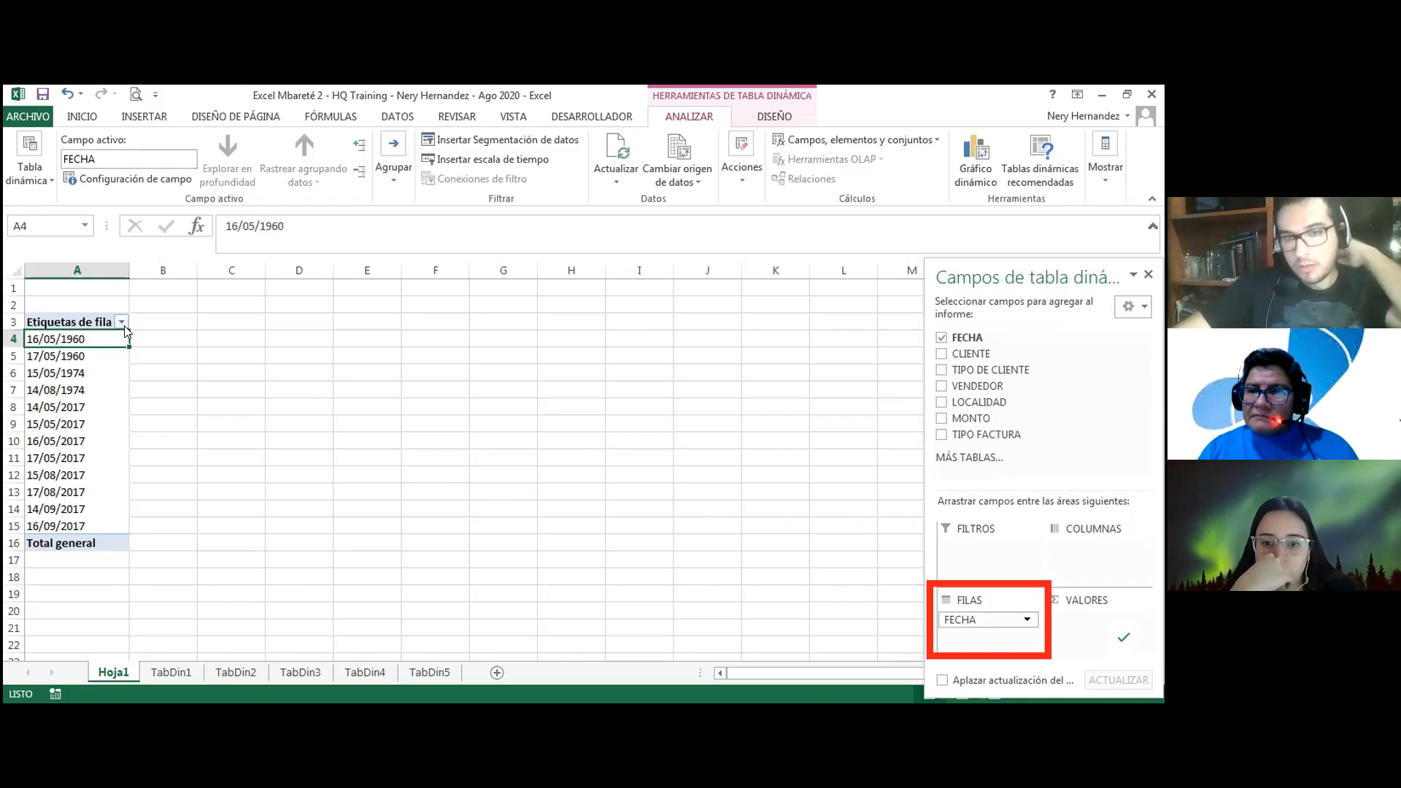
Add CLIENTE to the rows below FECHA and review the clients listed under each date.
{"action": "left_click", "coordinate": [941, 354]}
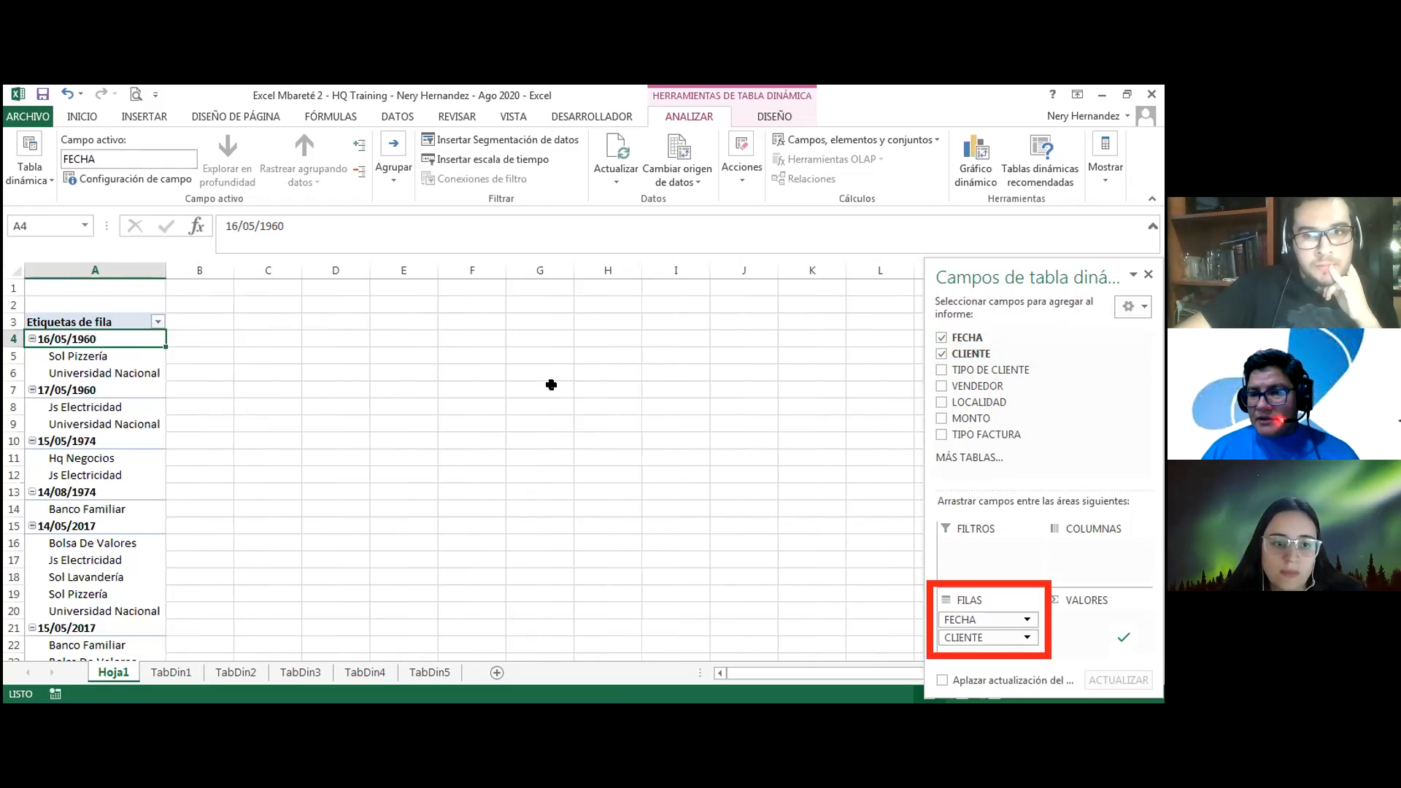
{"action": "scroll", "coordinate": [80, 410], "scroll_direction": "down", "scroll_amount": 1}
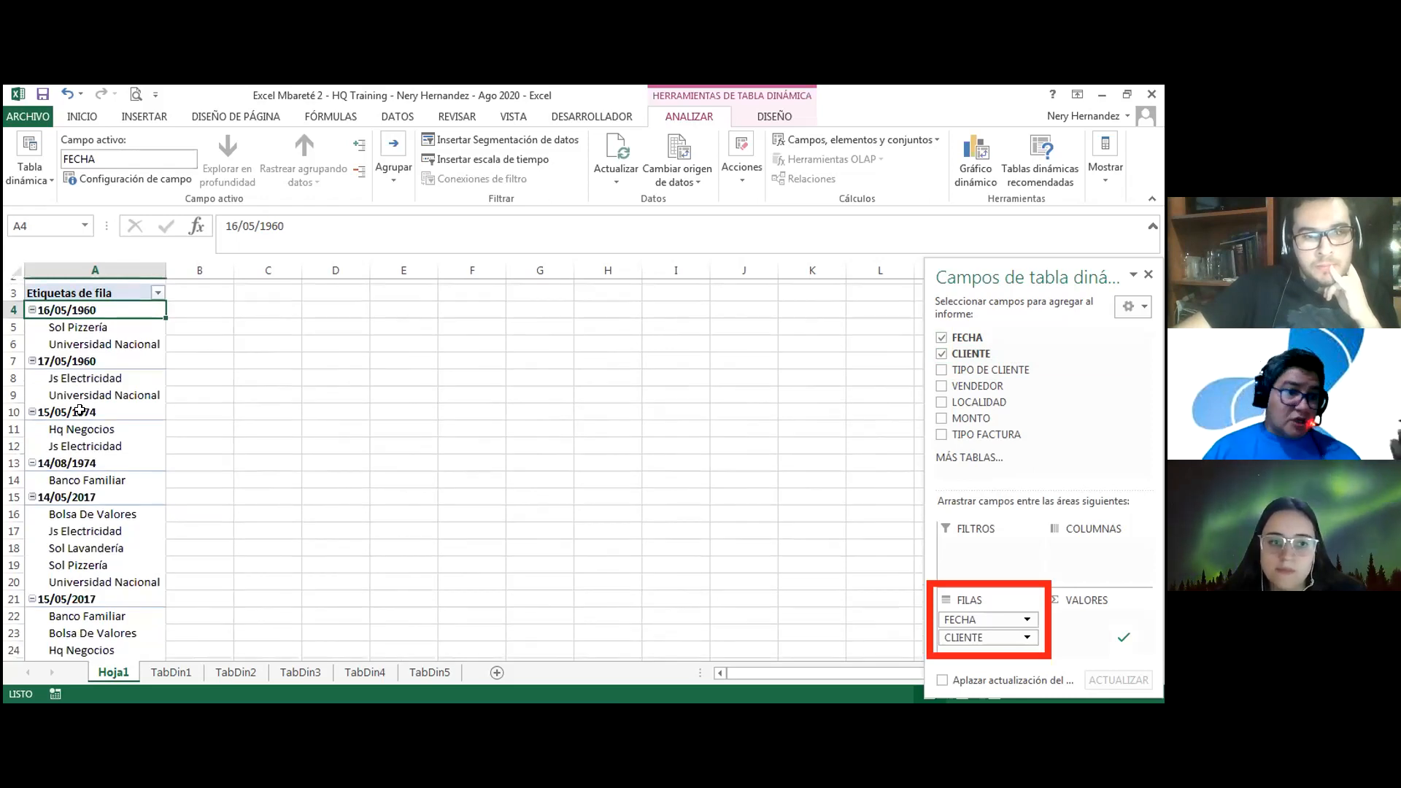
{"action": "scroll", "coordinate": [80, 410], "scroll_direction": "down", "scroll_amount": 9}
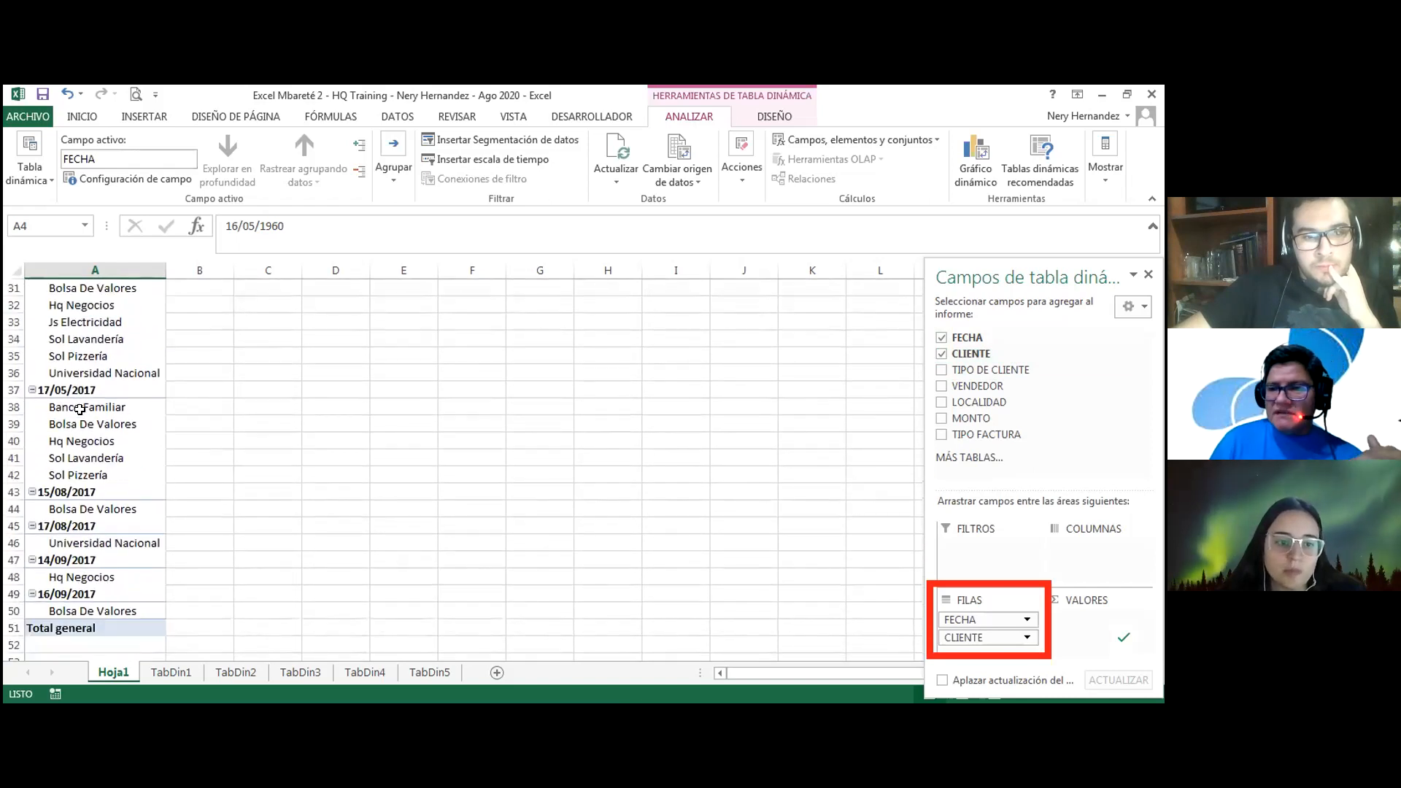
{"action": "scroll", "coordinate": [80, 410], "scroll_direction": "up", "scroll_amount": 10}
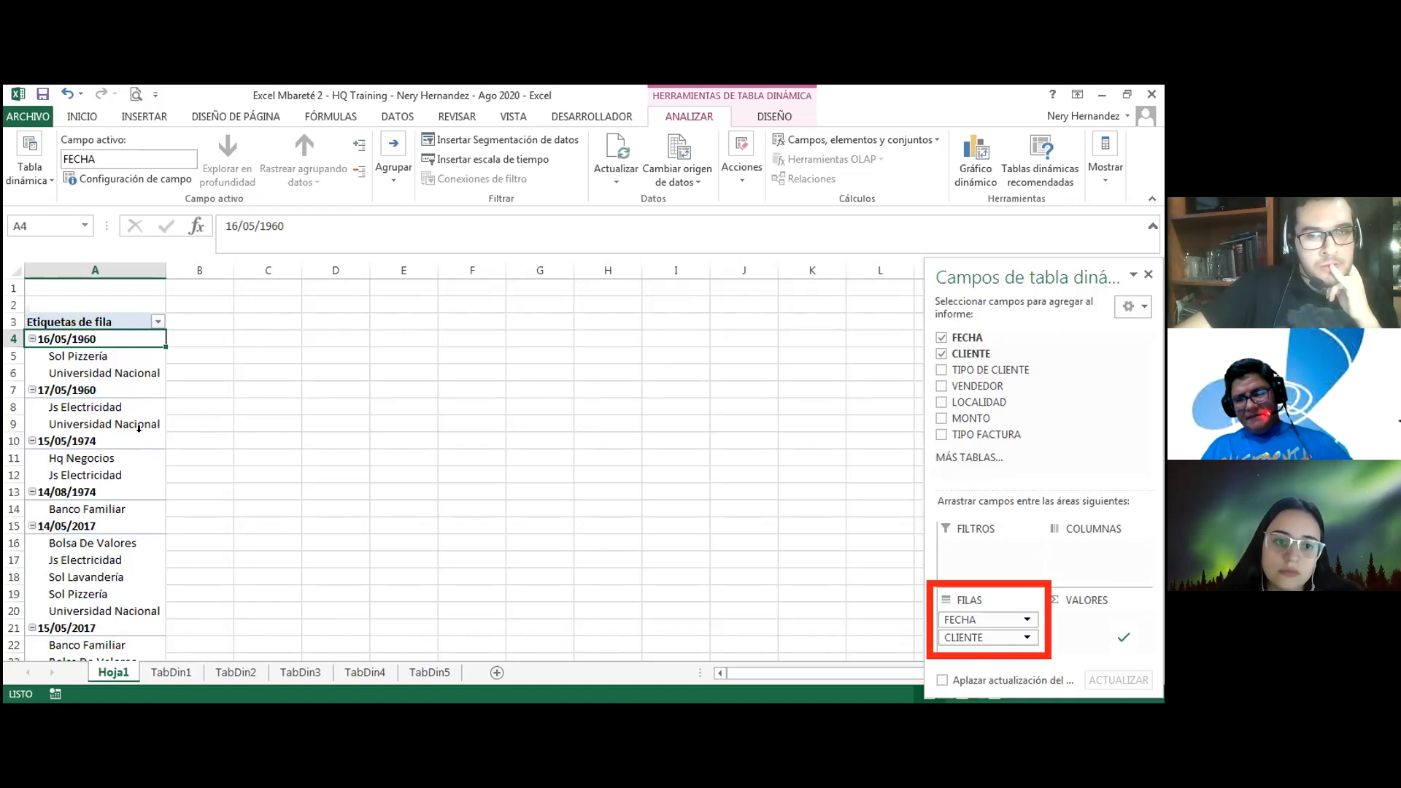
Add TIPO DE CLIENTE, VENDEDOR and LOCALIDAD to the rows and the sum of MONTO to the values.
{"action": "left_click", "coordinate": [941, 370]}
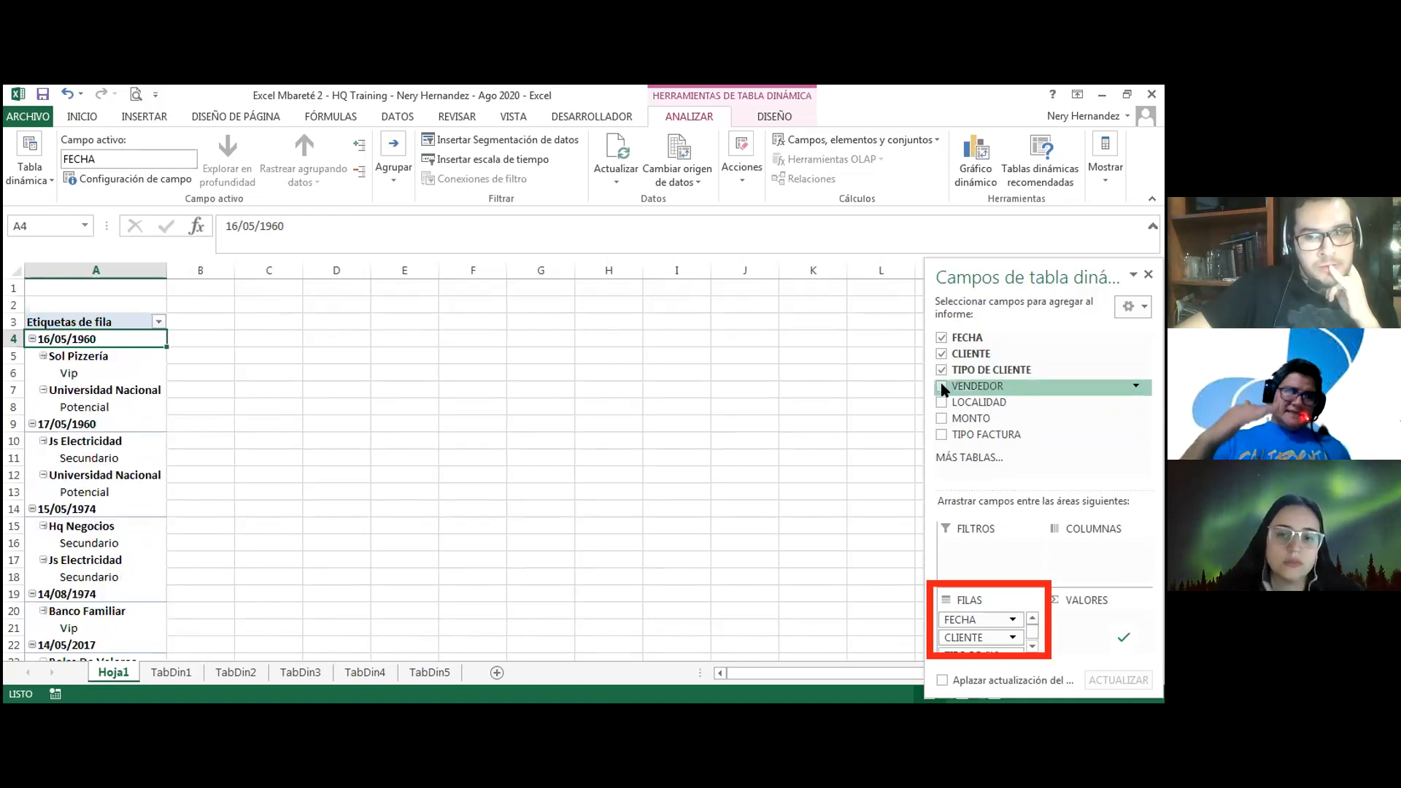
{"action": "left_click", "coordinate": [941, 386]}
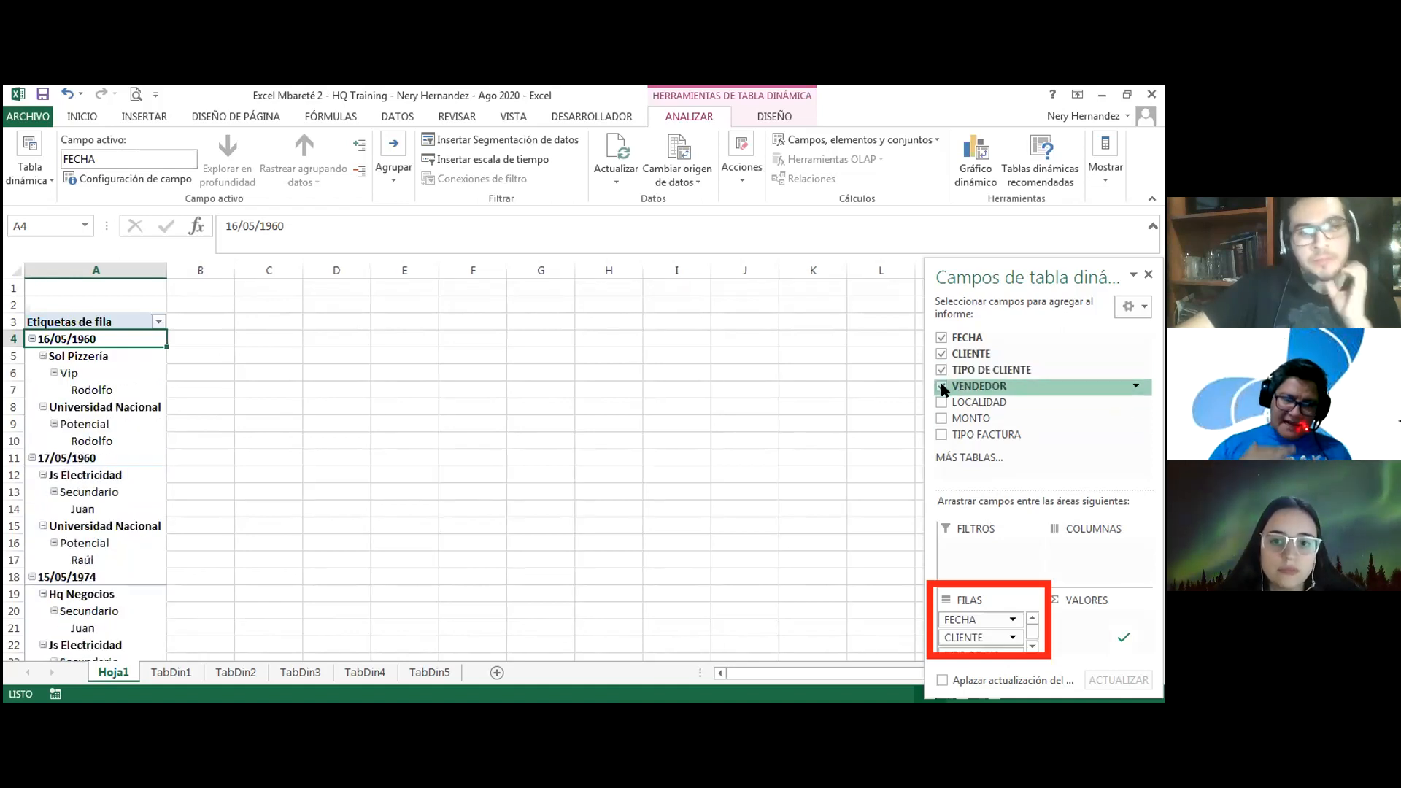
{"action": "left_click", "coordinate": [941, 402]}
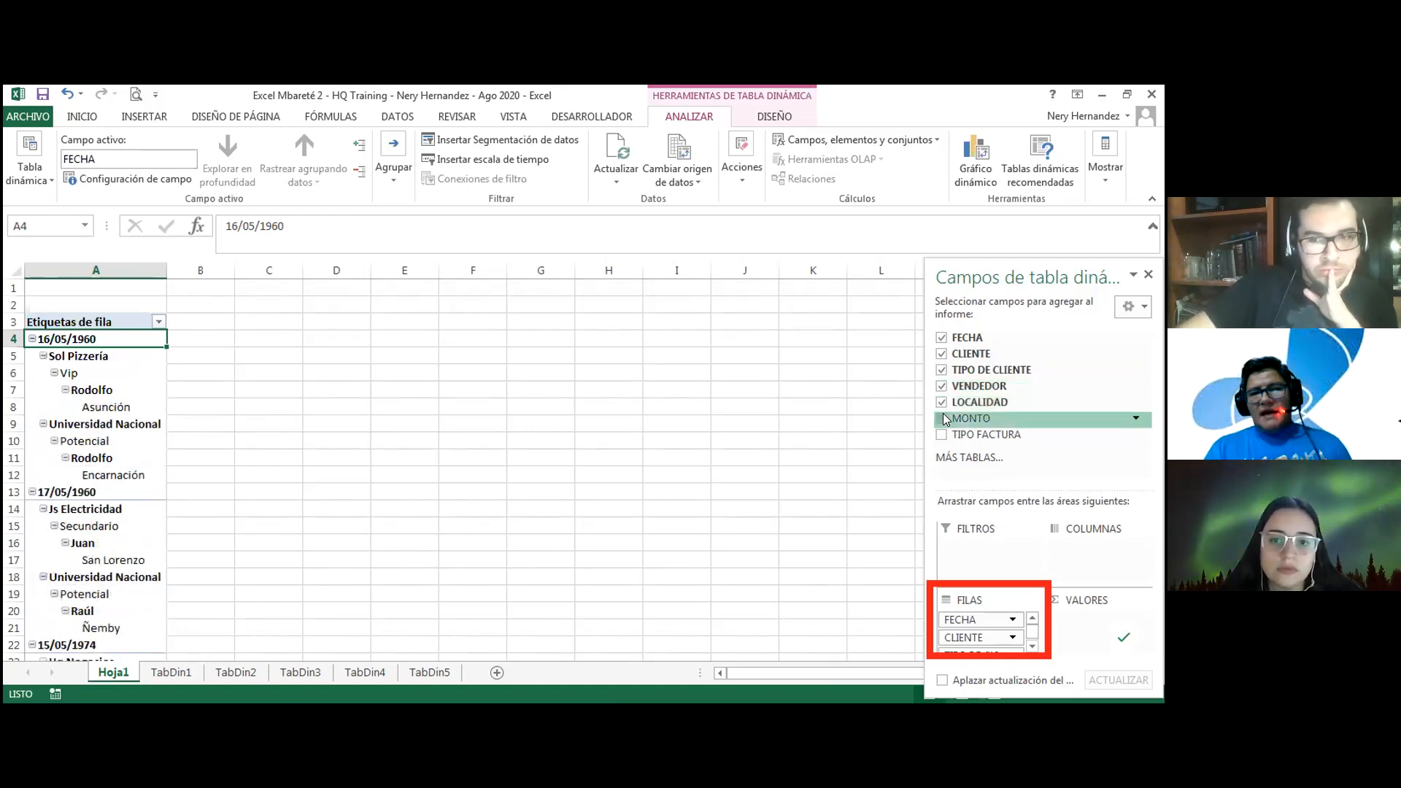
{"action": "left_click", "coordinate": [942, 418]}
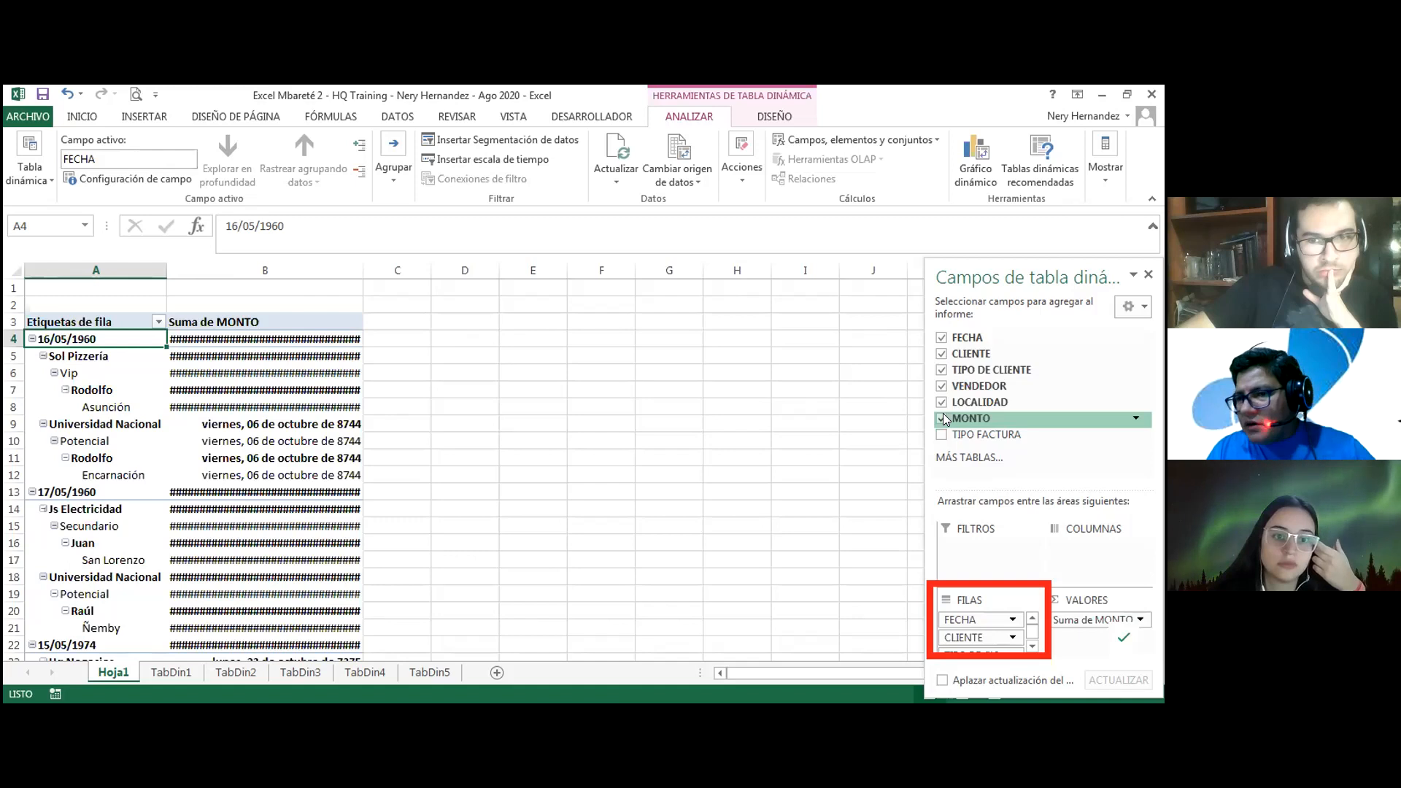
Check the number format of empty cell D3 and the available number formats without changing it.
{"action": "left_click", "coordinate": [471, 324]}
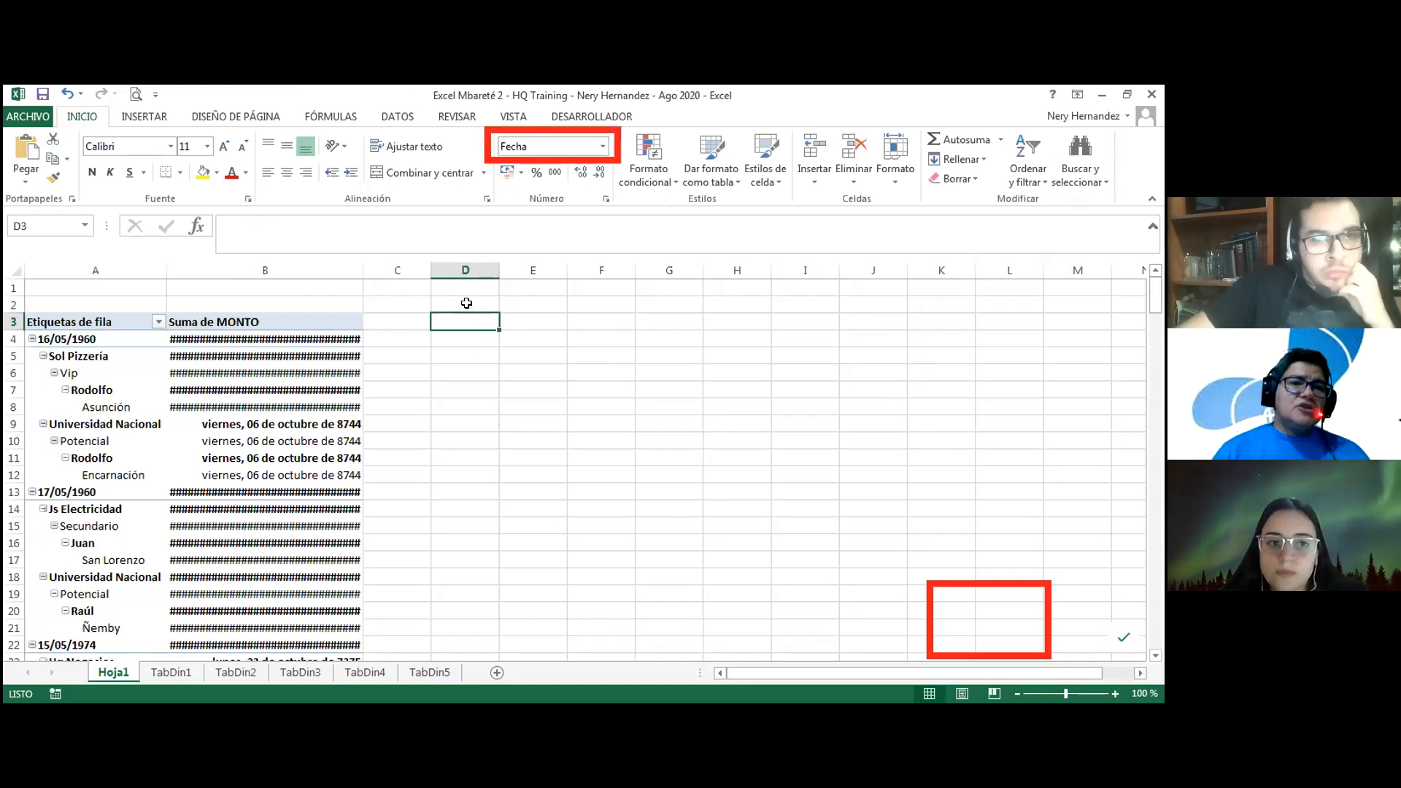
{"action": "left_click", "coordinate": [604, 147]}
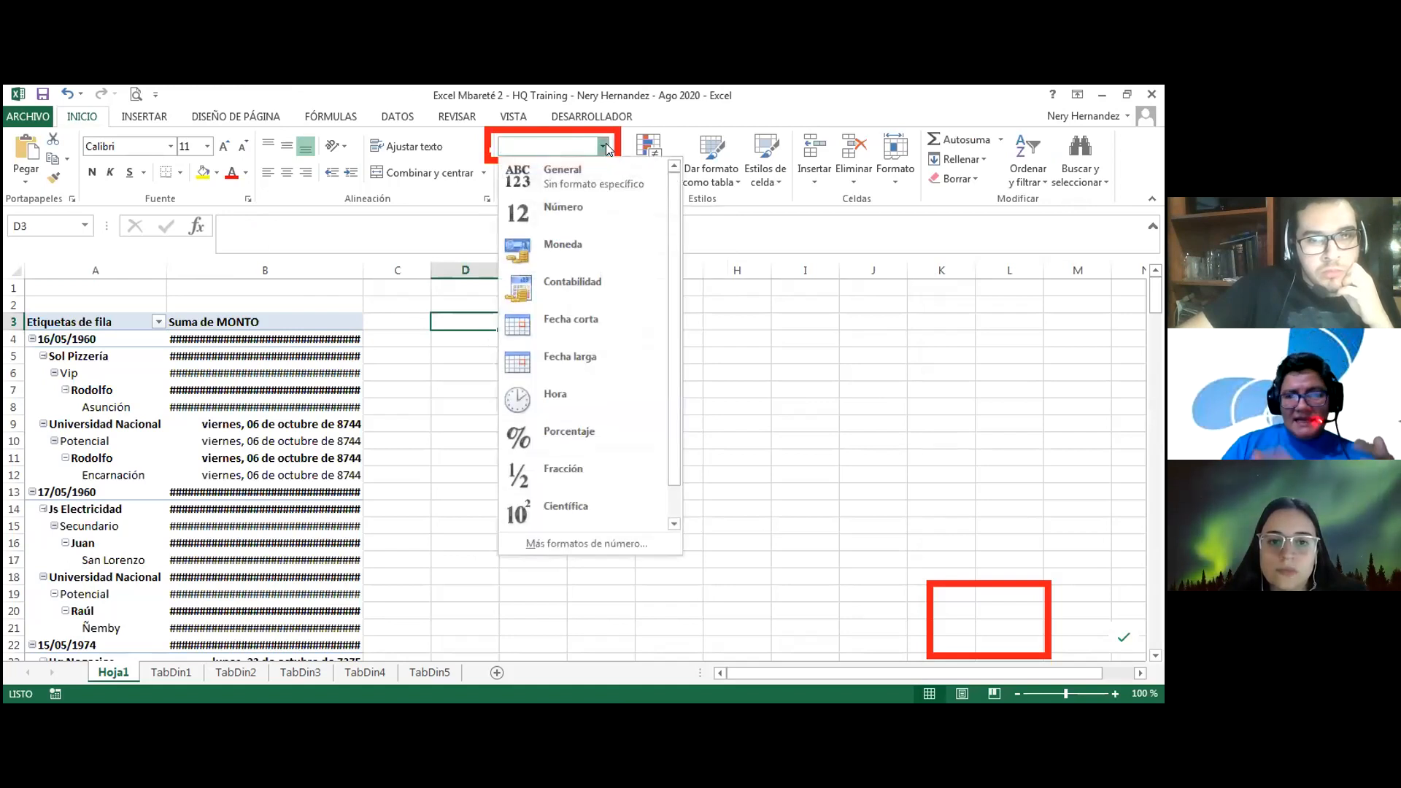
{"action": "left_click", "coordinate": [605, 147]}
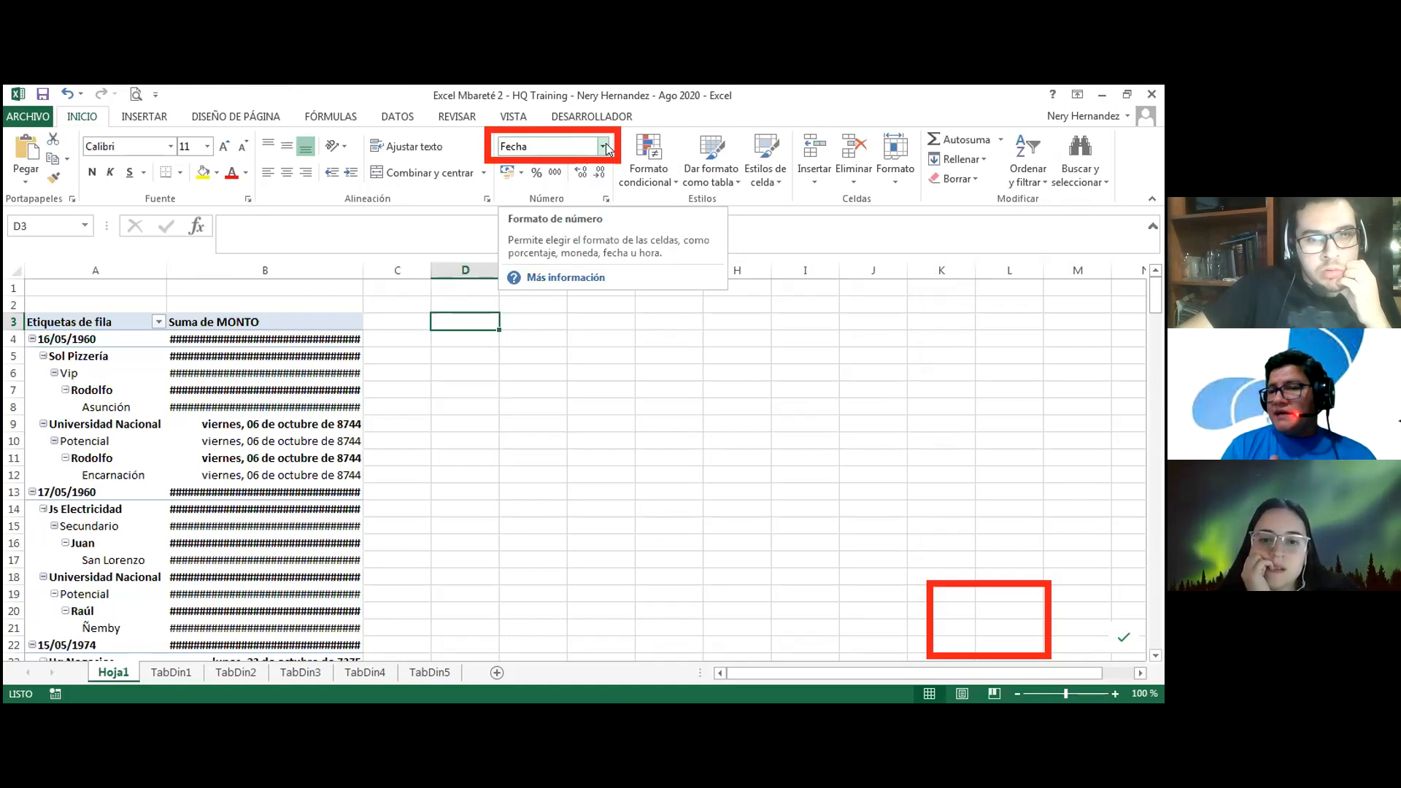
Enter 1 in cell D3 to test how the date format displays a number.
{"action": "key", "text": "Right"}
{"action": "key", "text": "Right"}
{"action": "key", "text": "Right"}
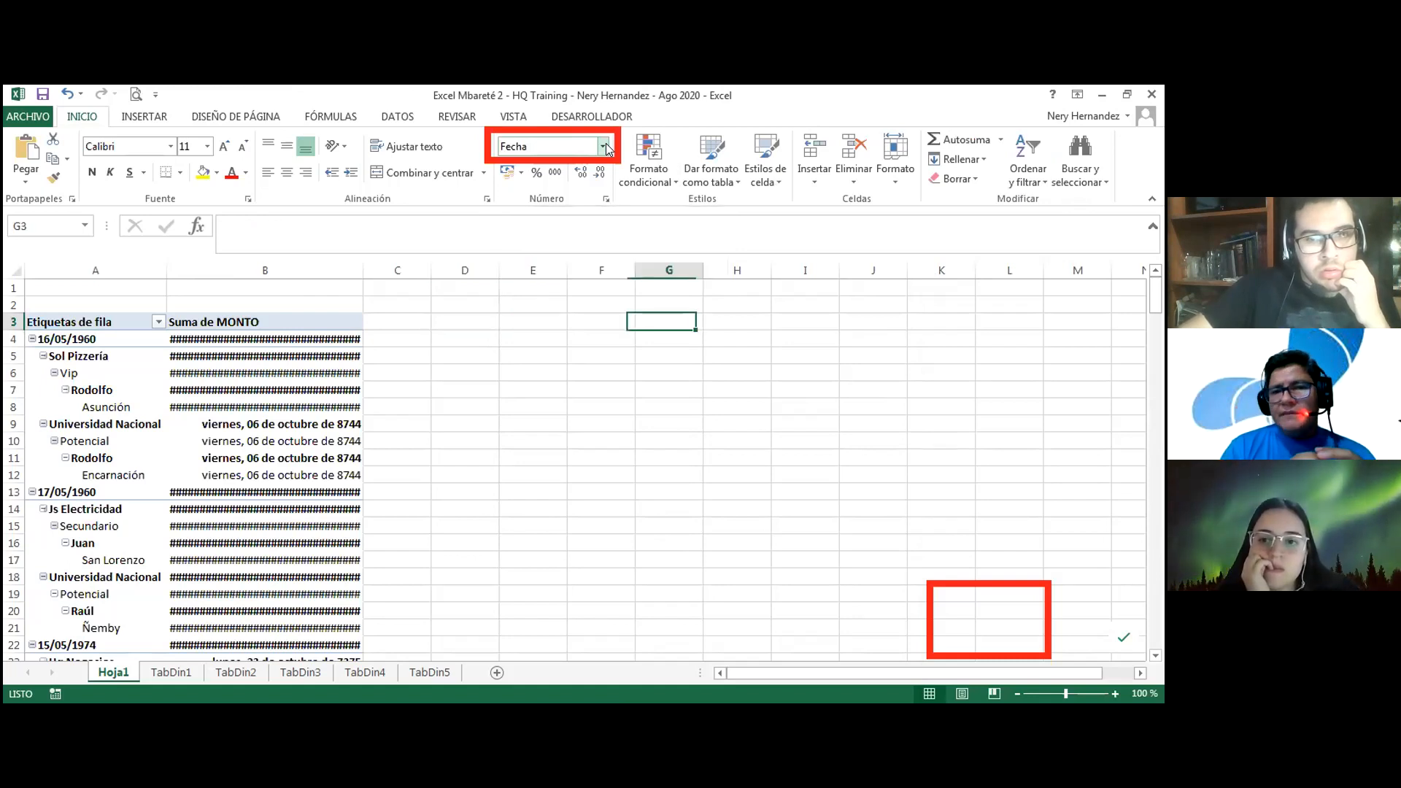
{"action": "key", "text": "Left"}
{"action": "key", "text": "Left"}
{"action": "key", "text": "Left"}
{"action": "key", "text": "F2"}
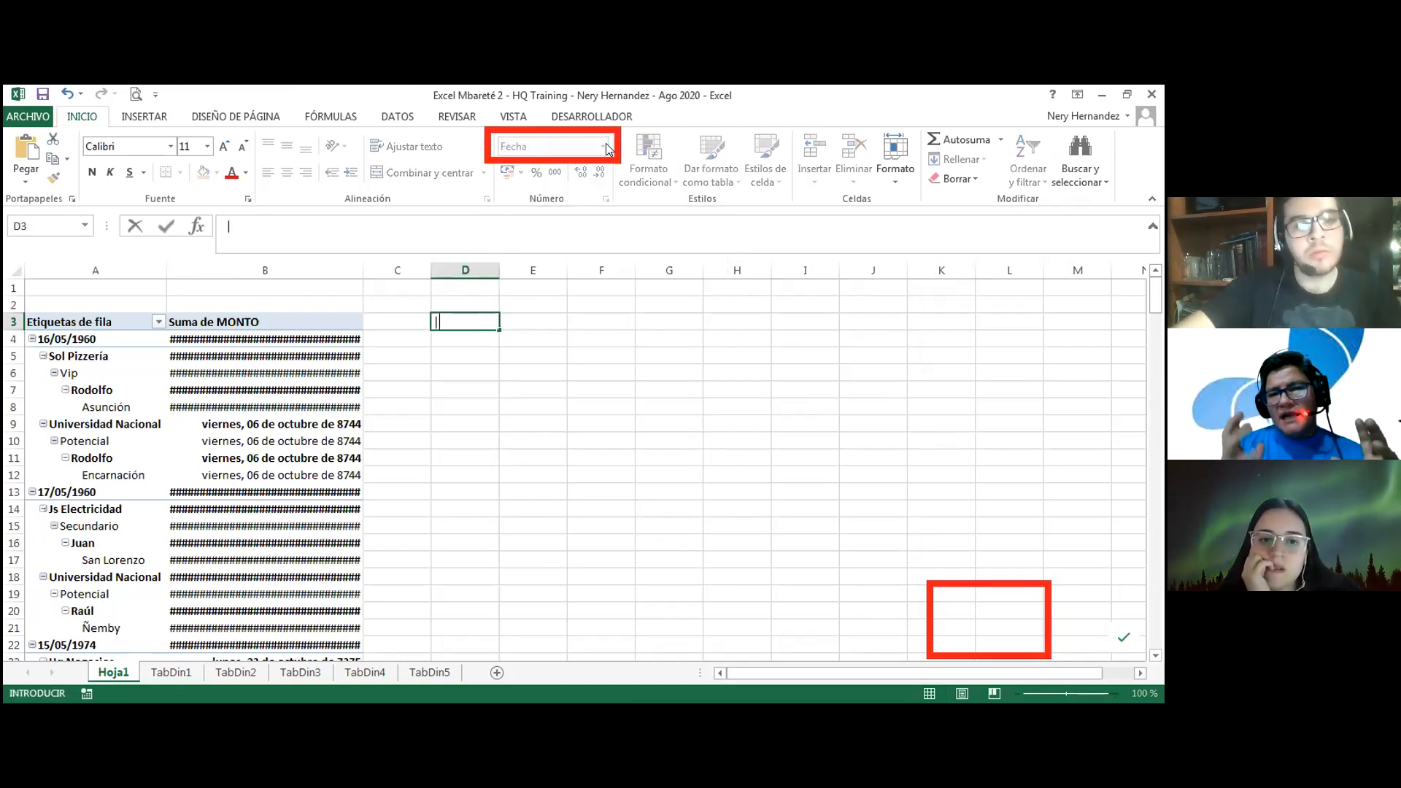
{"action": "type", "text": "1"}
{"action": "key", "text": "Return"}
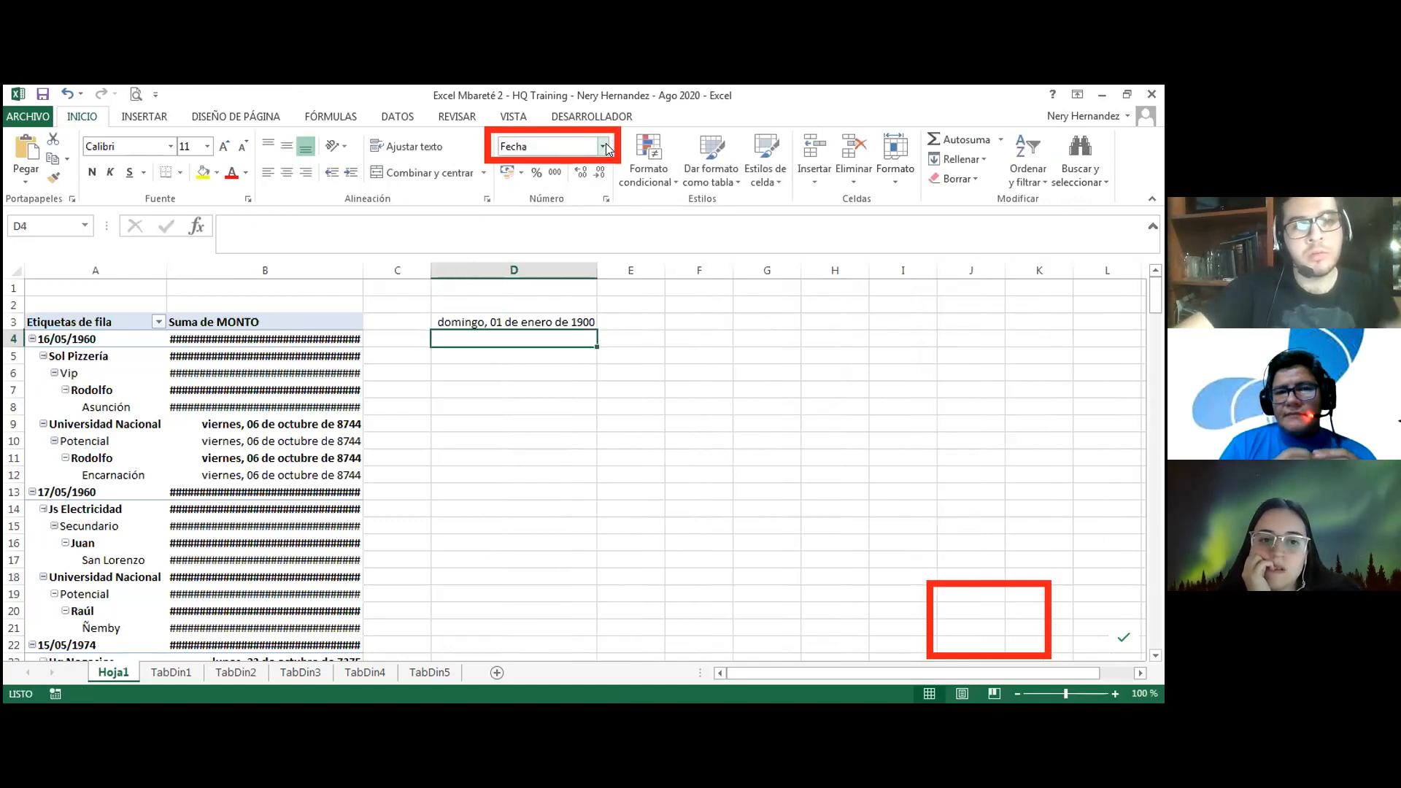
{"action": "key", "text": "Up"}
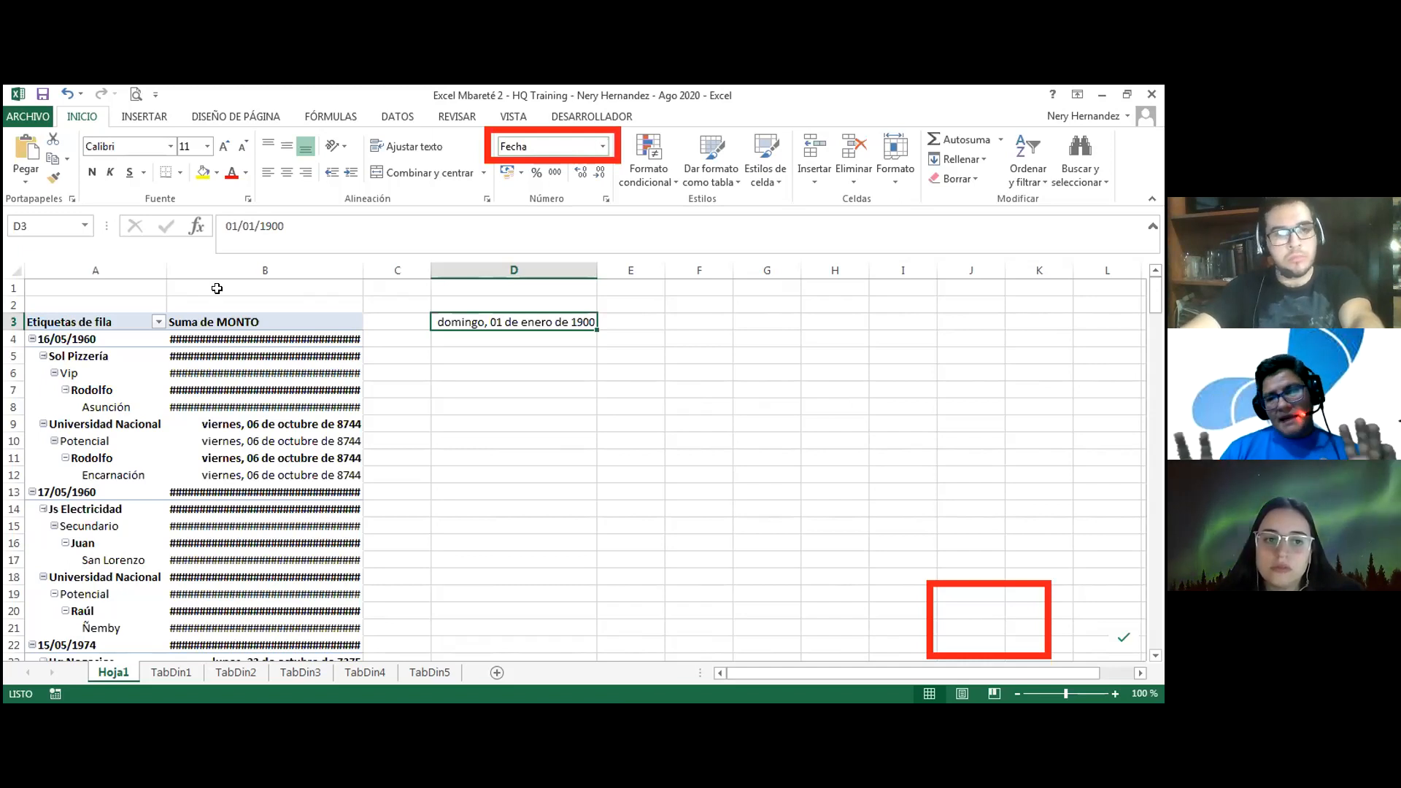
Remove MONTO, LOCALIDAD, VENDEDOR, TIPO DE CLIENTE, CLIENTE and FECHA from the pivot table, leaving it empty.
{"action": "left_click", "coordinate": [301, 334]}
{"action": "left_click", "coordinate": [941, 418]}
{"action": "left_click", "coordinate": [941, 402]}
{"action": "left_click", "coordinate": [941, 386]}
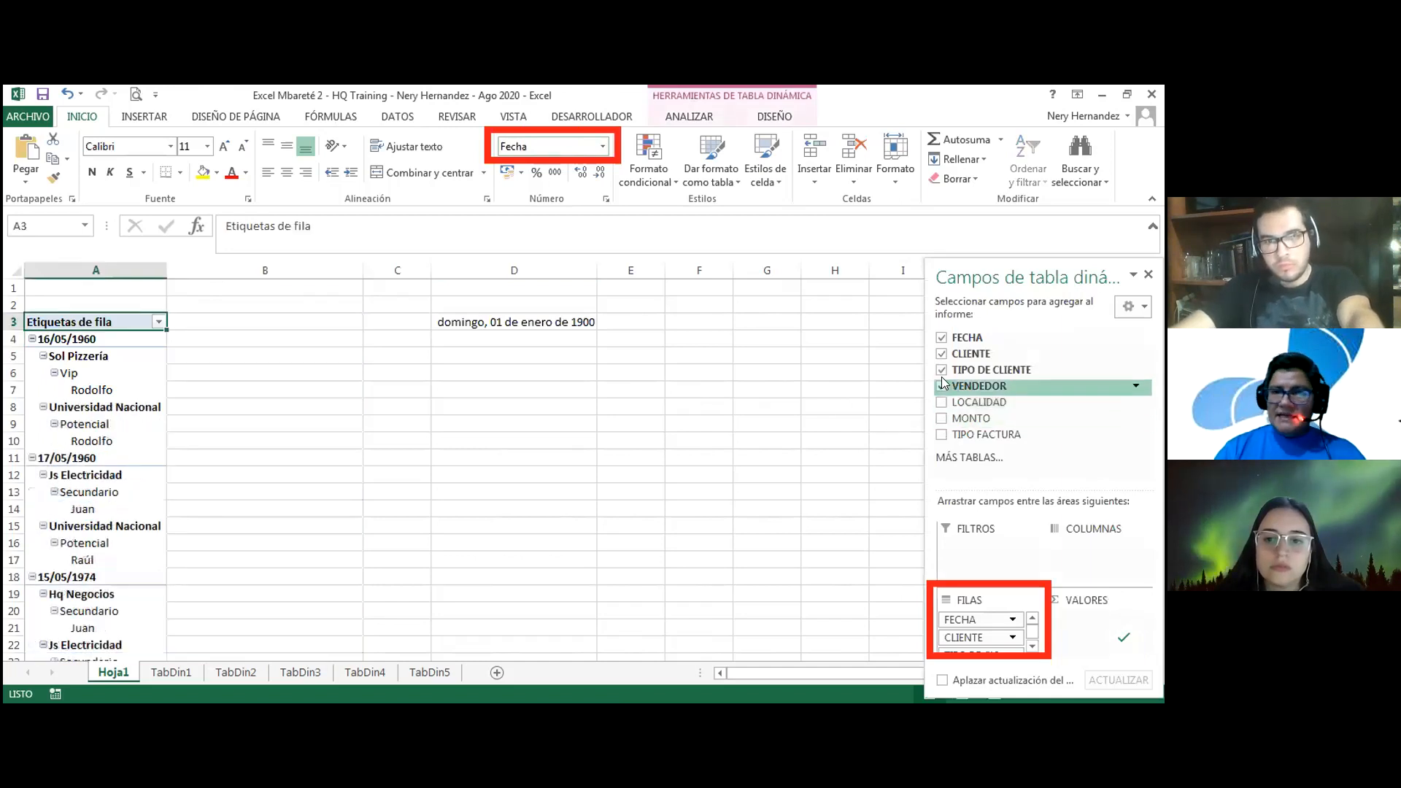
{"action": "left_click", "coordinate": [941, 370]}
{"action": "left_click", "coordinate": [941, 354]}
{"action": "left_click", "coordinate": [939, 336]}
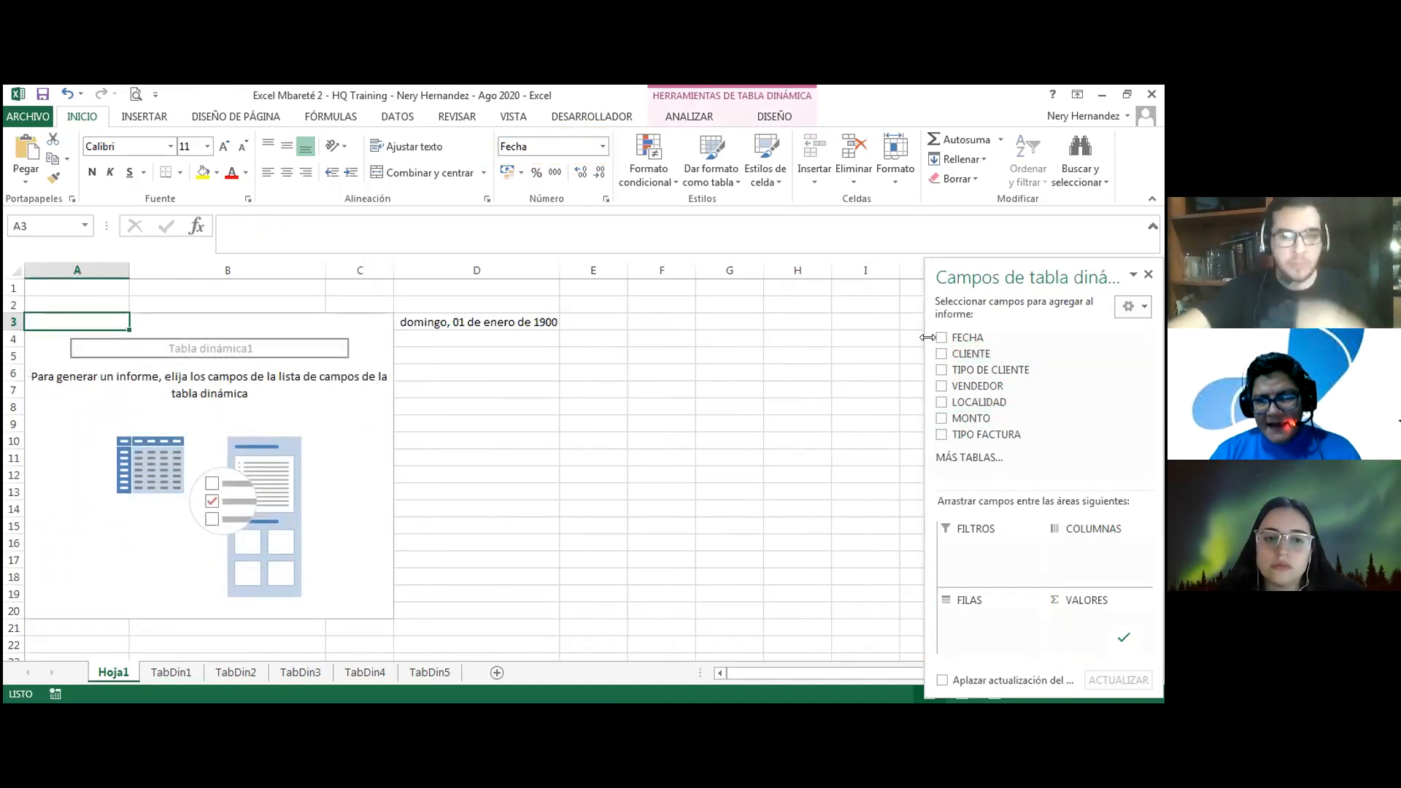
Clear the test date from cell D3 and select cell D1.
{"action": "left_click", "coordinate": [436, 316]}
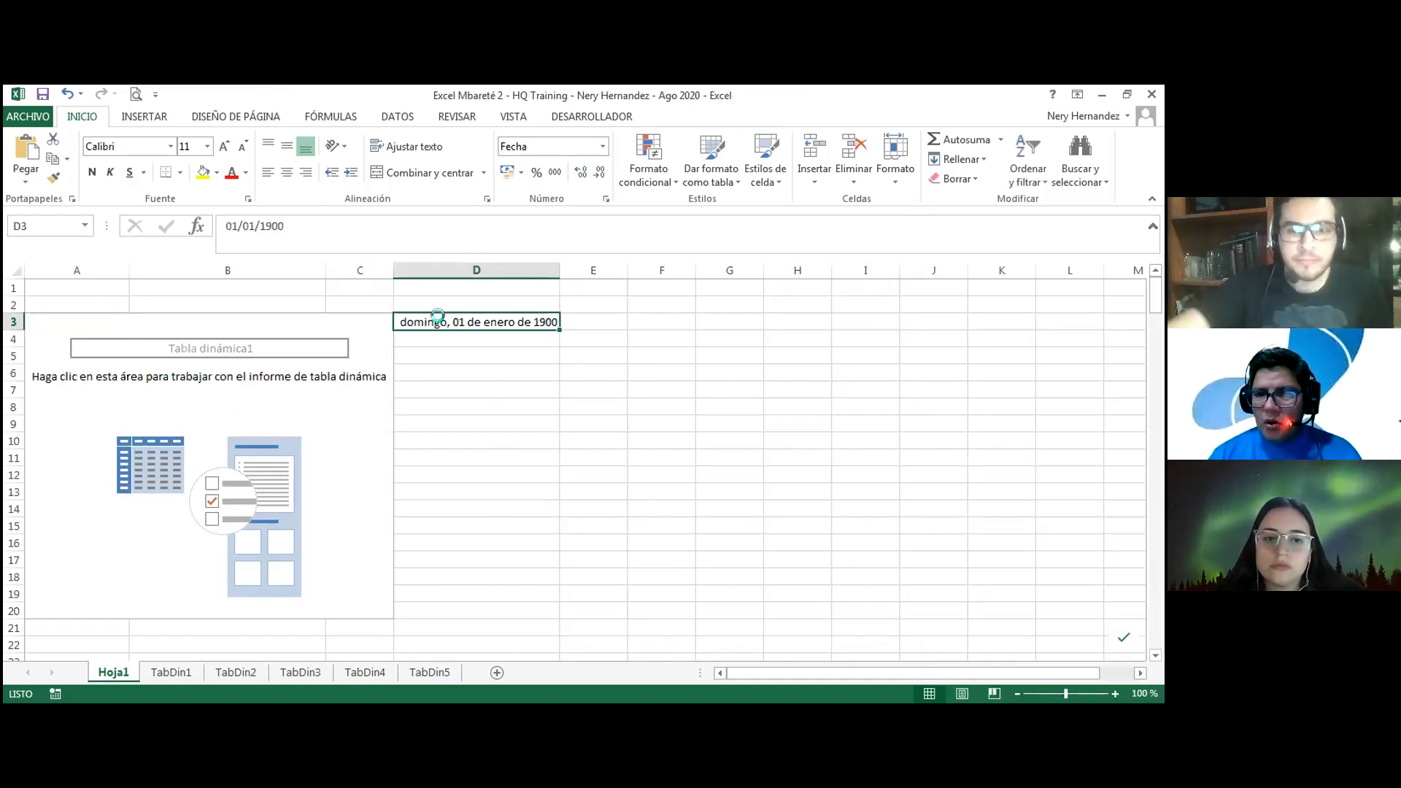
{"action": "key", "text": "Delete"}
{"action": "key", "text": "Up"}
{"action": "key", "text": "Up"}
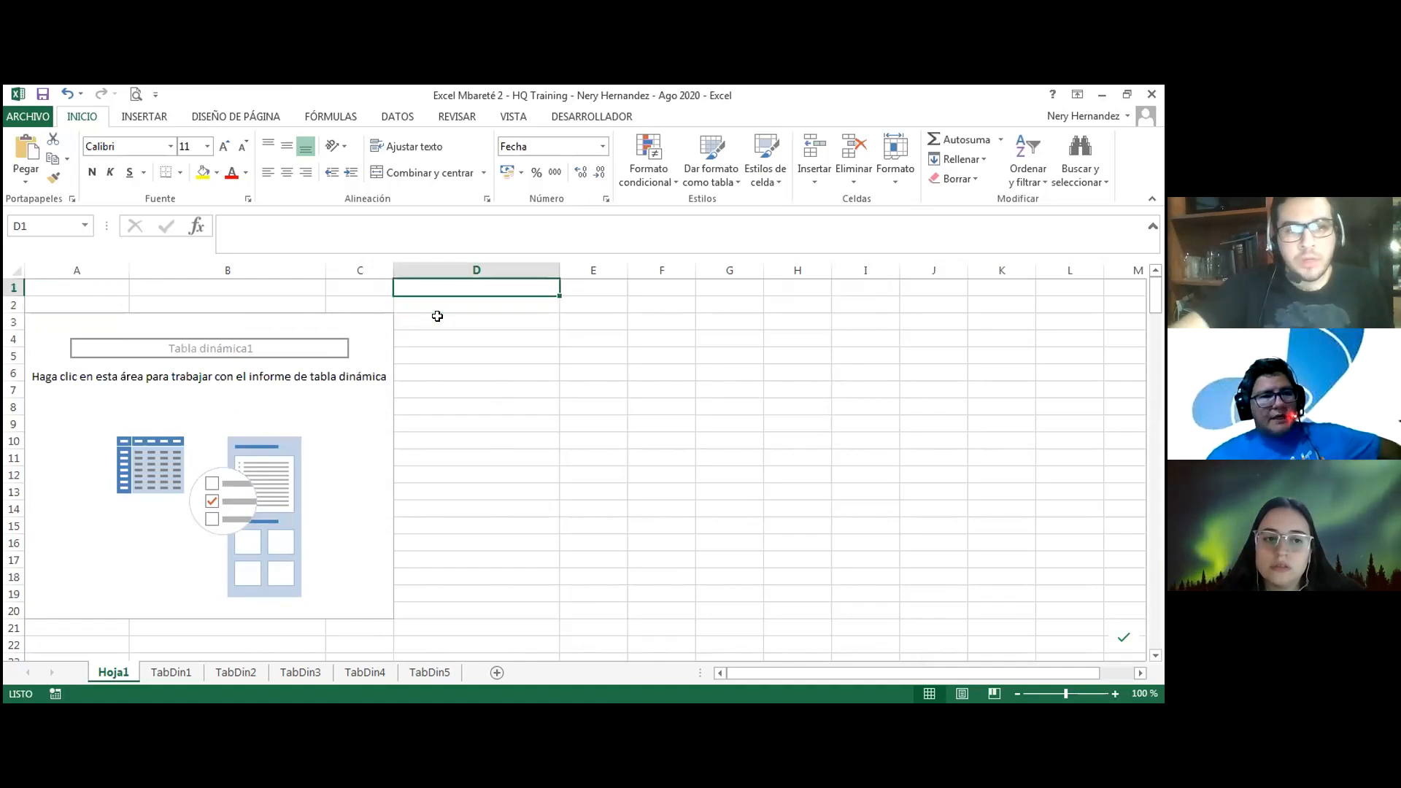
Practise selecting all cells of sheet Hoja1 from cell A1 and return the selection to A1.
{"action": "left_click", "coordinate": [17, 269]}
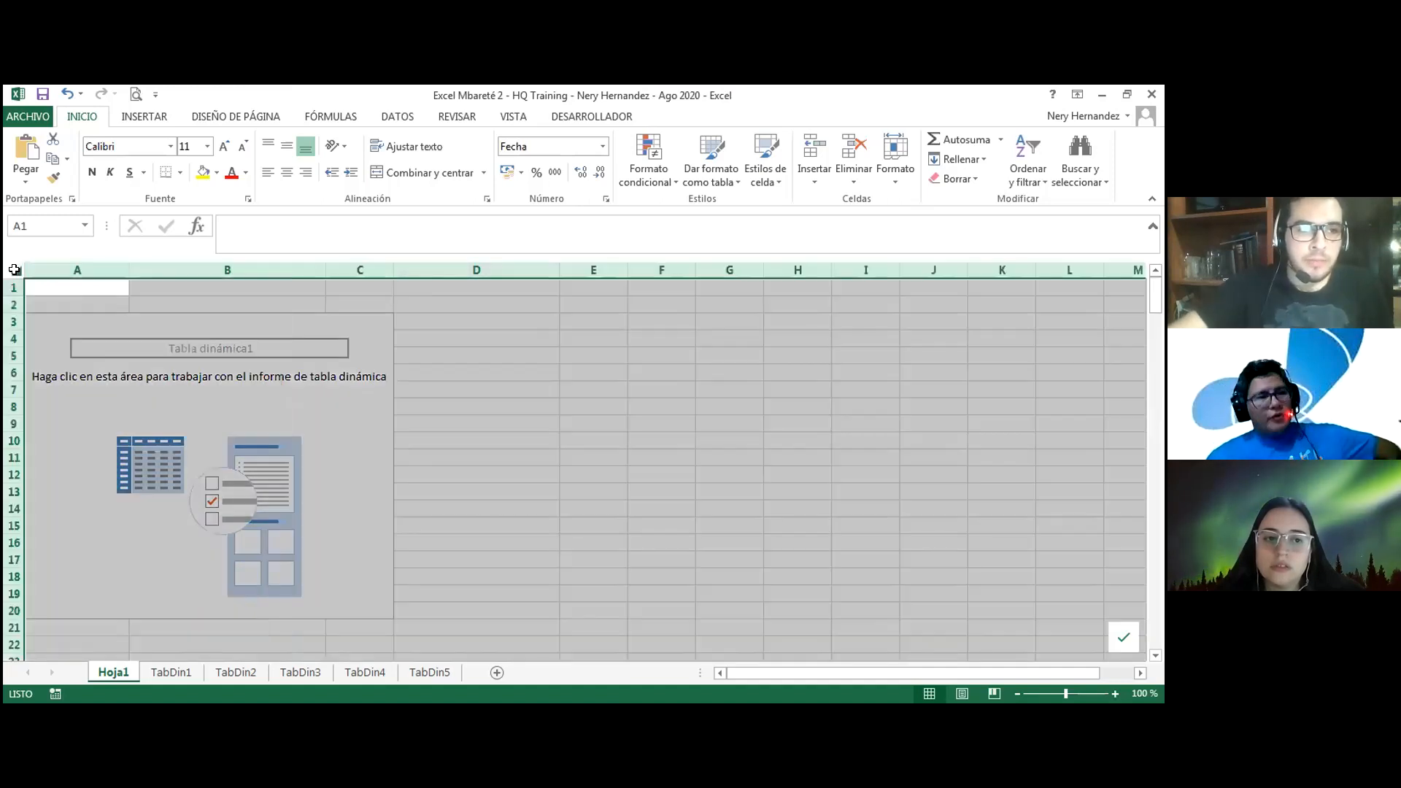
{"action": "left_click", "coordinate": [58, 285]}
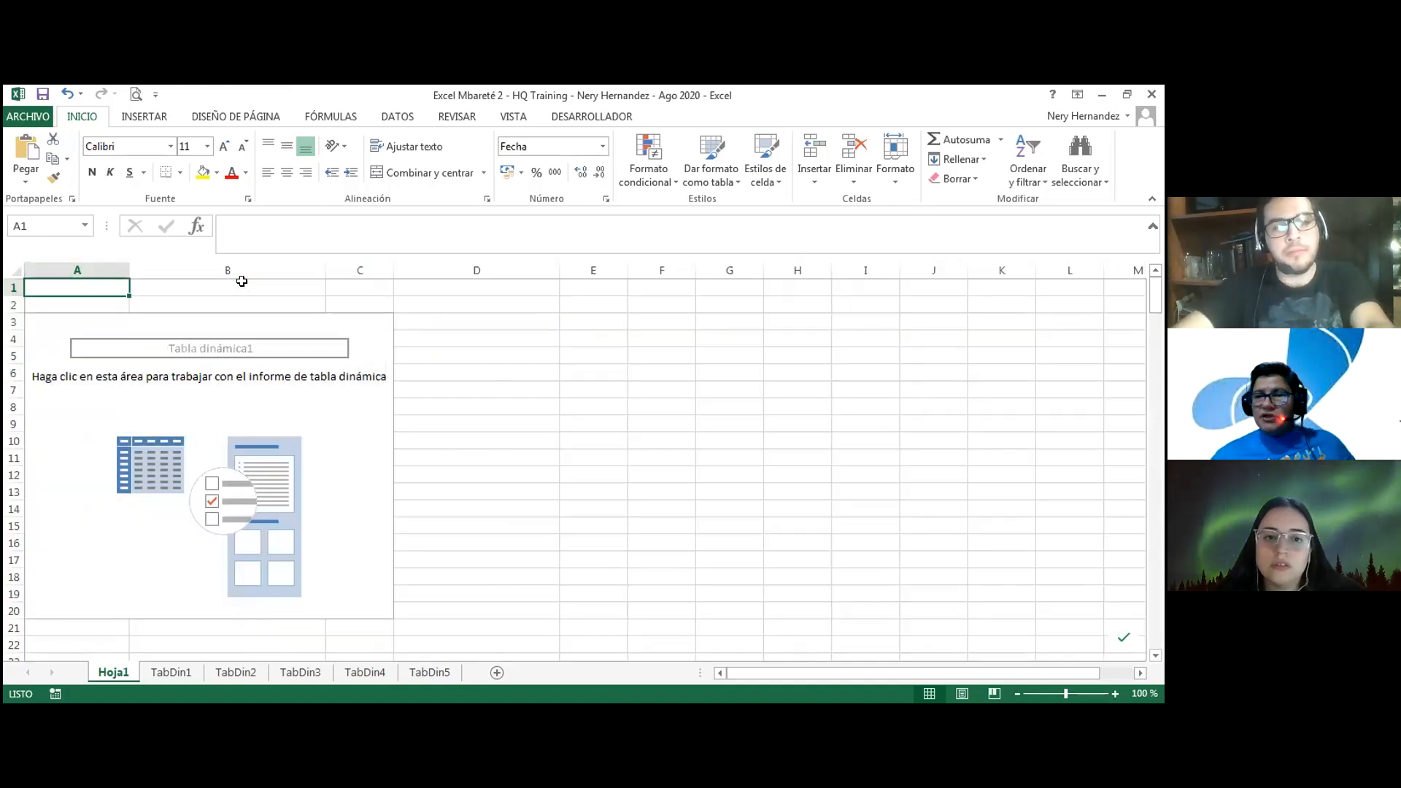
{"action": "key", "text": "ctrl+a"}
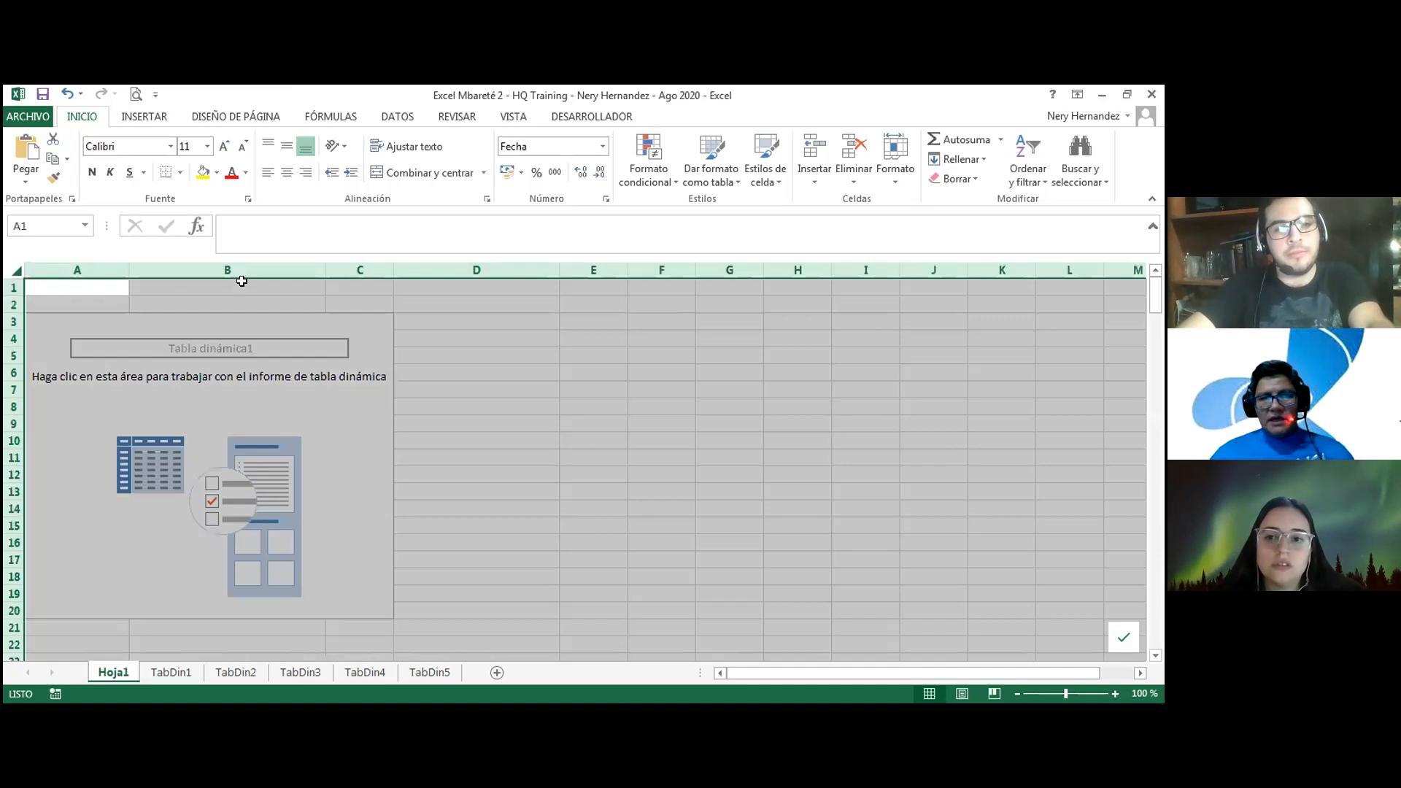
{"action": "key", "text": "ctrl+Home"}
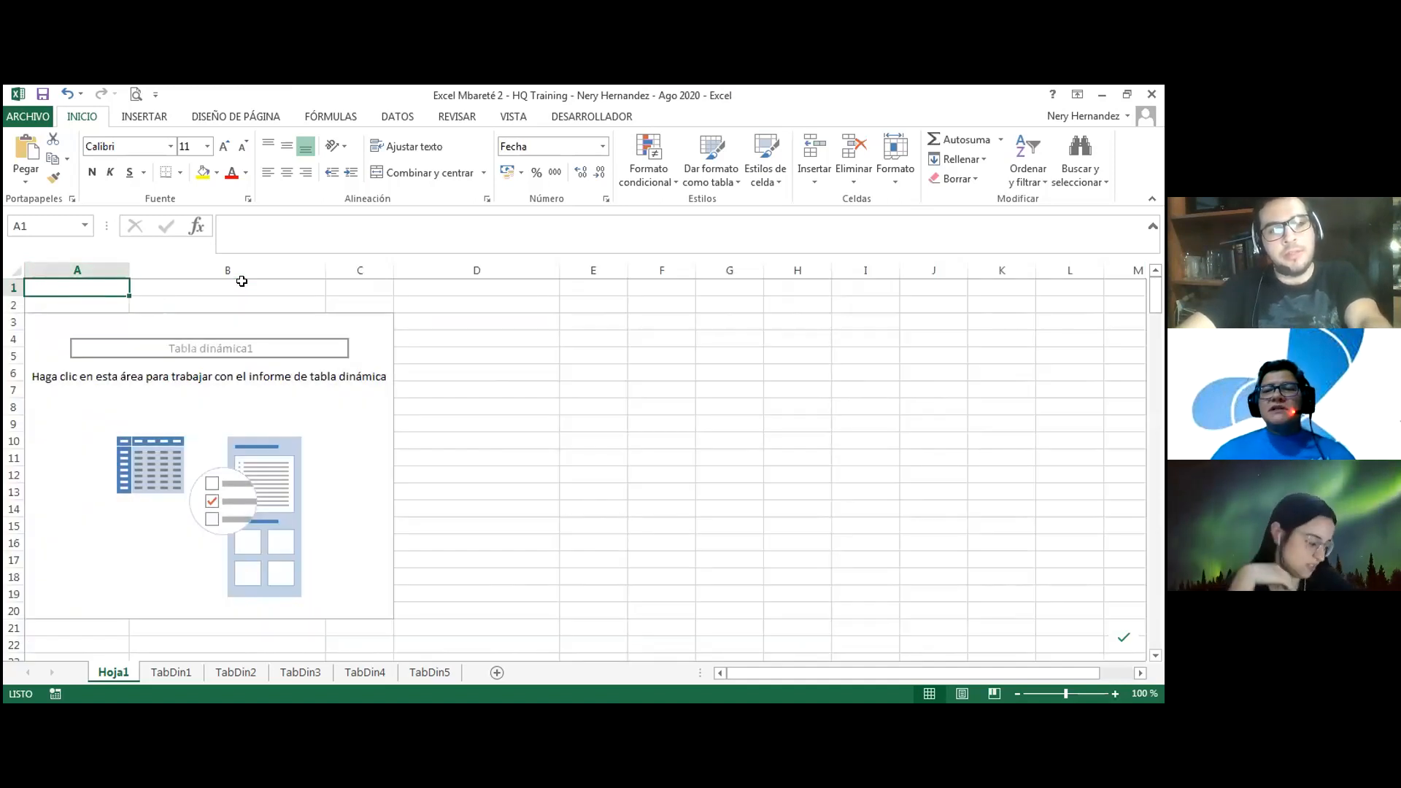
Practise selecting the whole of row 1 and extending the selection to every cell of Hoja1.
{"action": "key", "text": "shift+space"}
{"action": "key", "text": "ctrl+Home"}
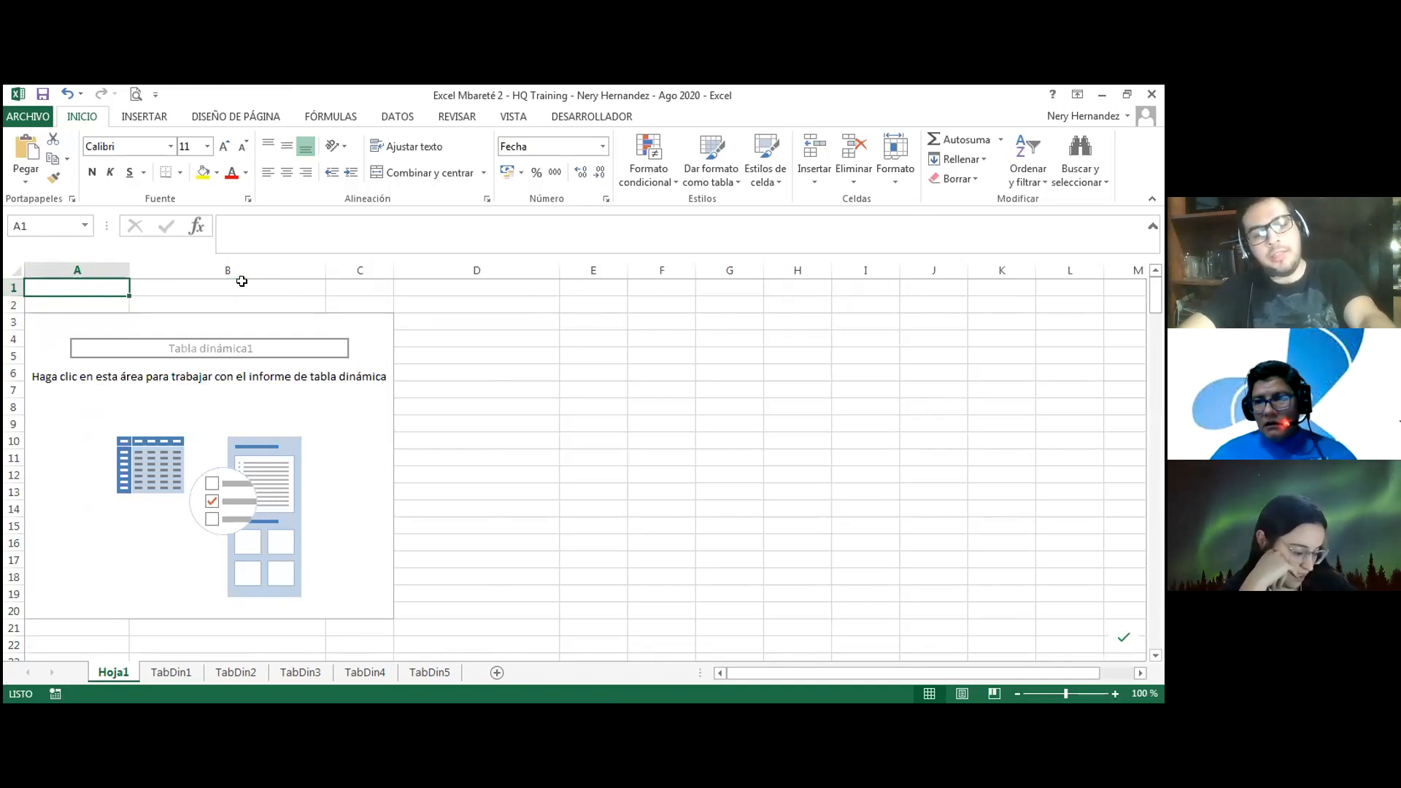
{"action": "key", "text": "shift+space"}
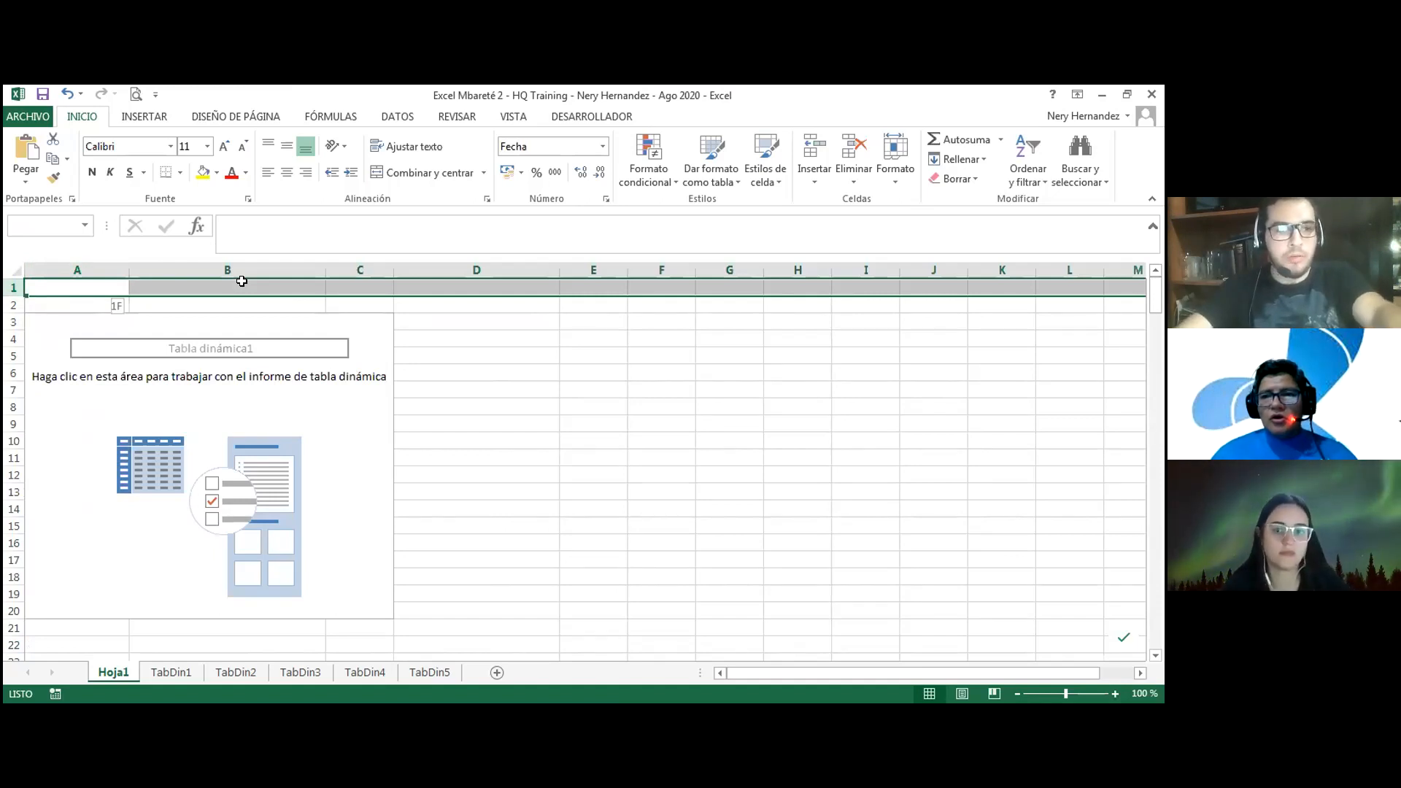
{"action": "key", "text": "ctrl+a"}
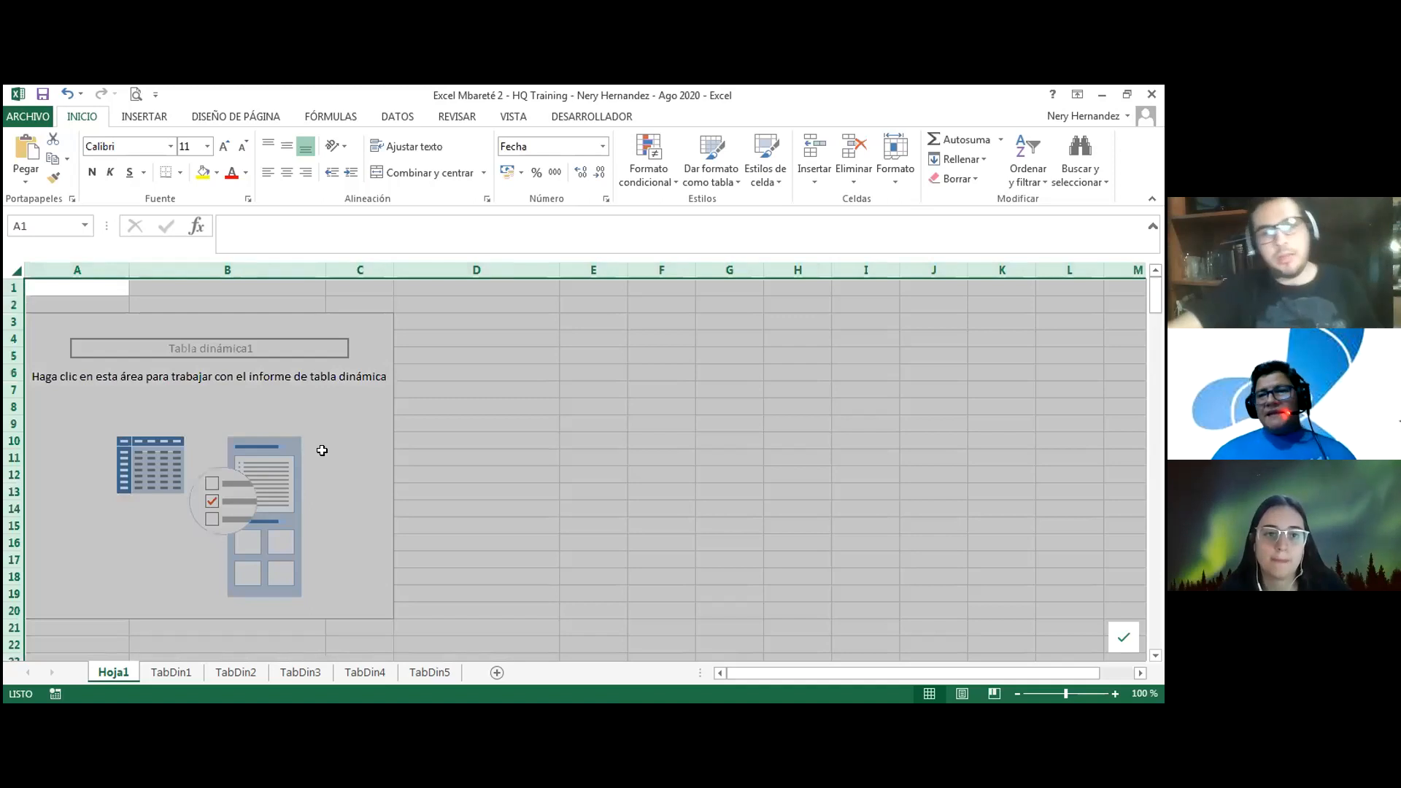
{"action": "scroll", "coordinate": [325, 459], "scroll_direction": "down", "scroll_amount": 5}
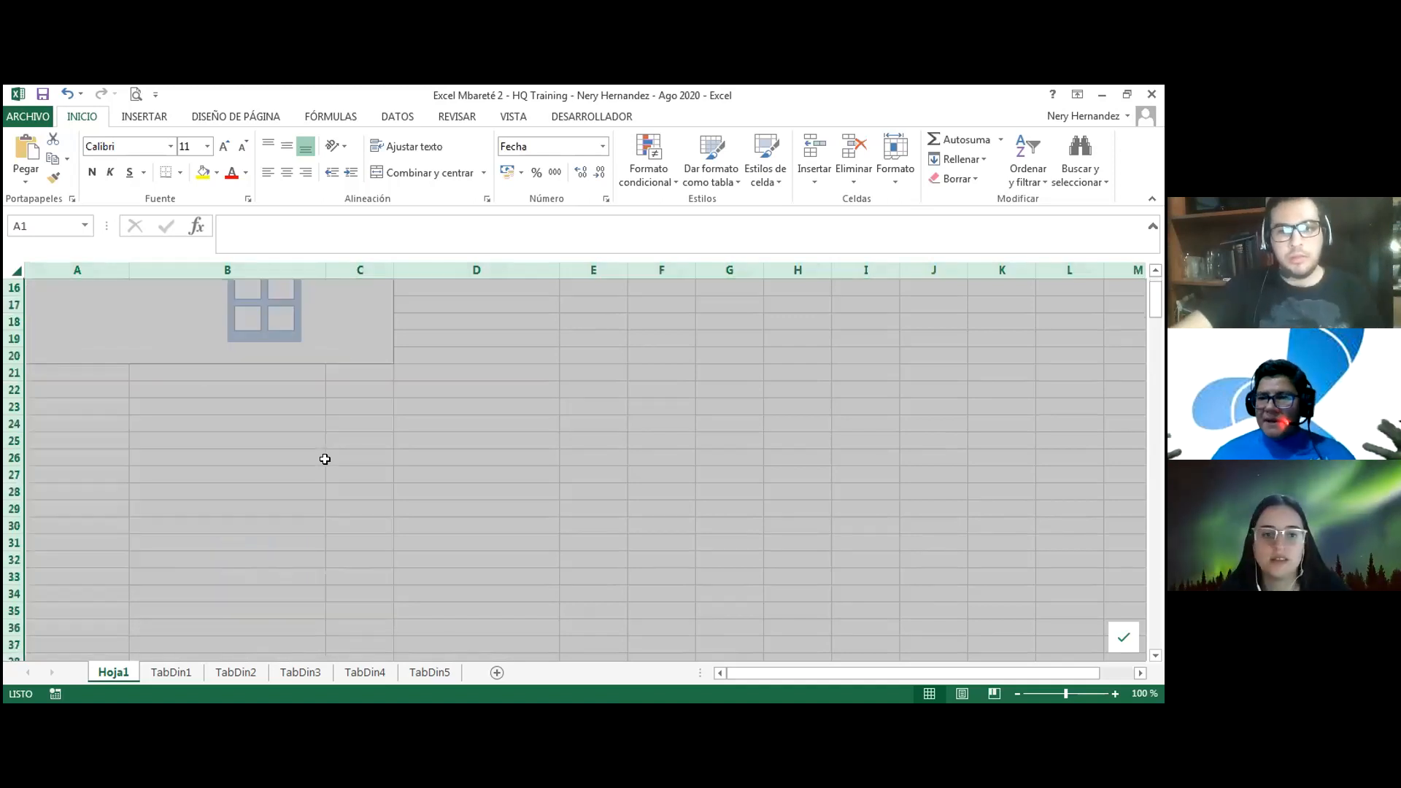
{"action": "scroll", "coordinate": [324, 459], "scroll_direction": "up", "scroll_amount": 5}
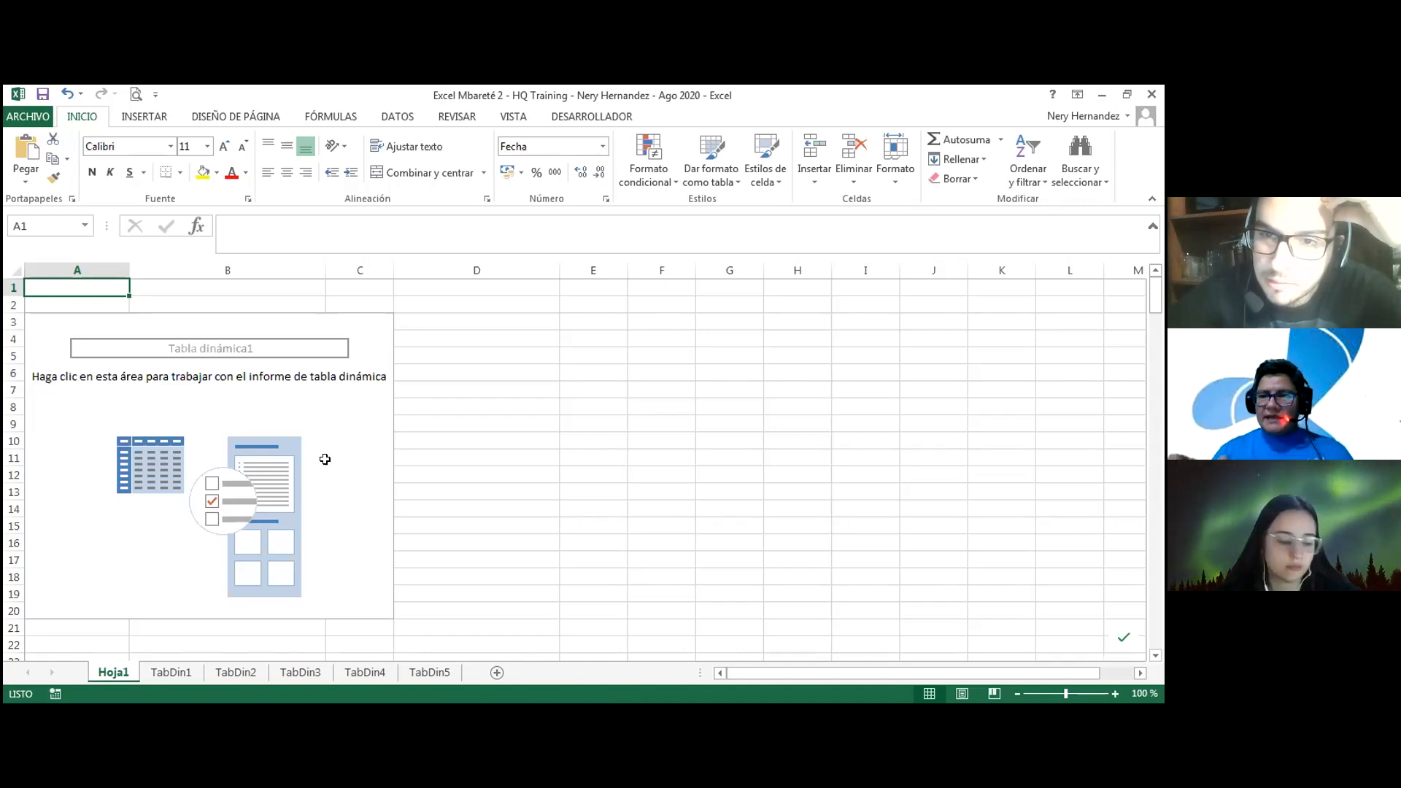
Practise selecting the whole of column A and all cells of the sheet, finishing back on cell A1.
{"action": "key", "text": "ctrl+space"}
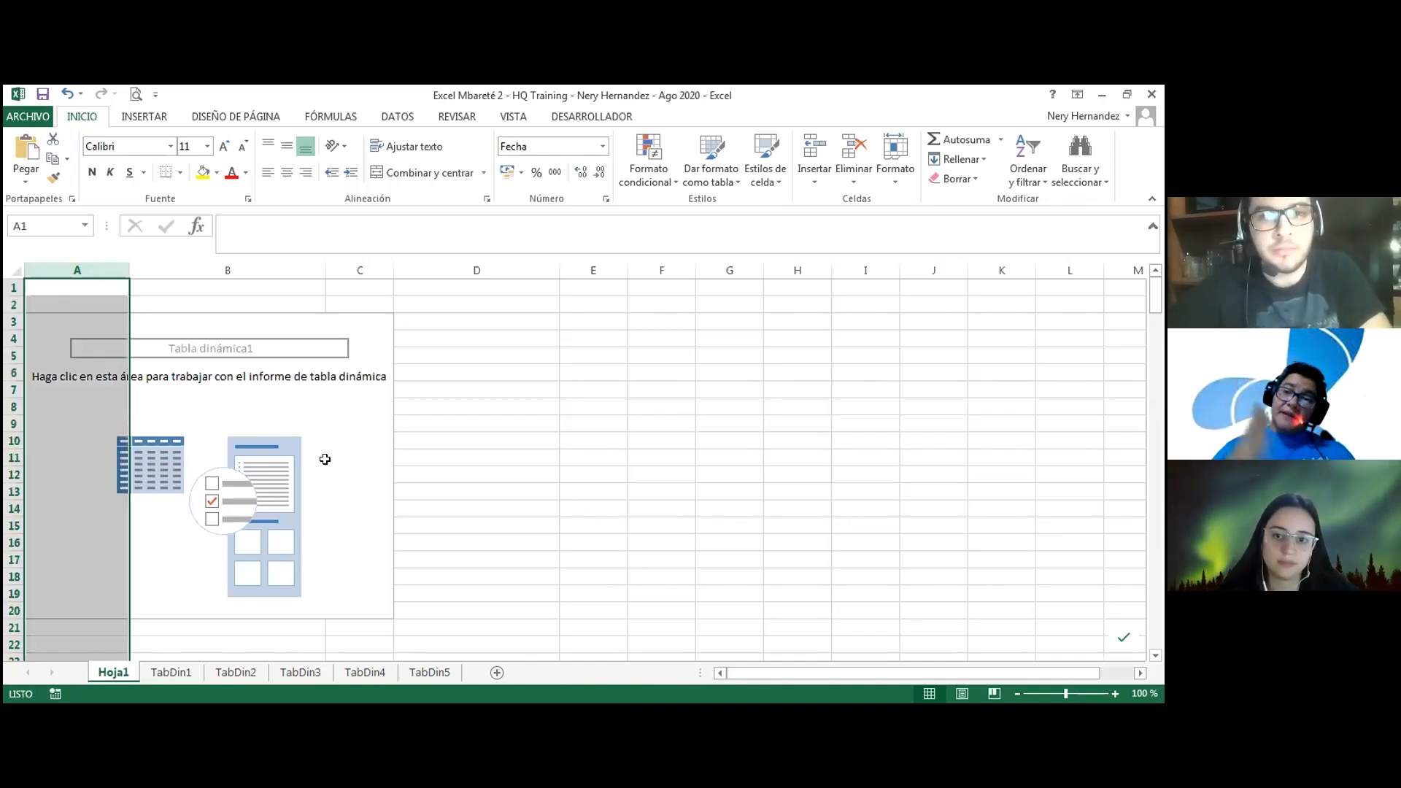
{"action": "key", "text": "ctrl+a"}
{"action": "key", "text": "ctrl+space"}
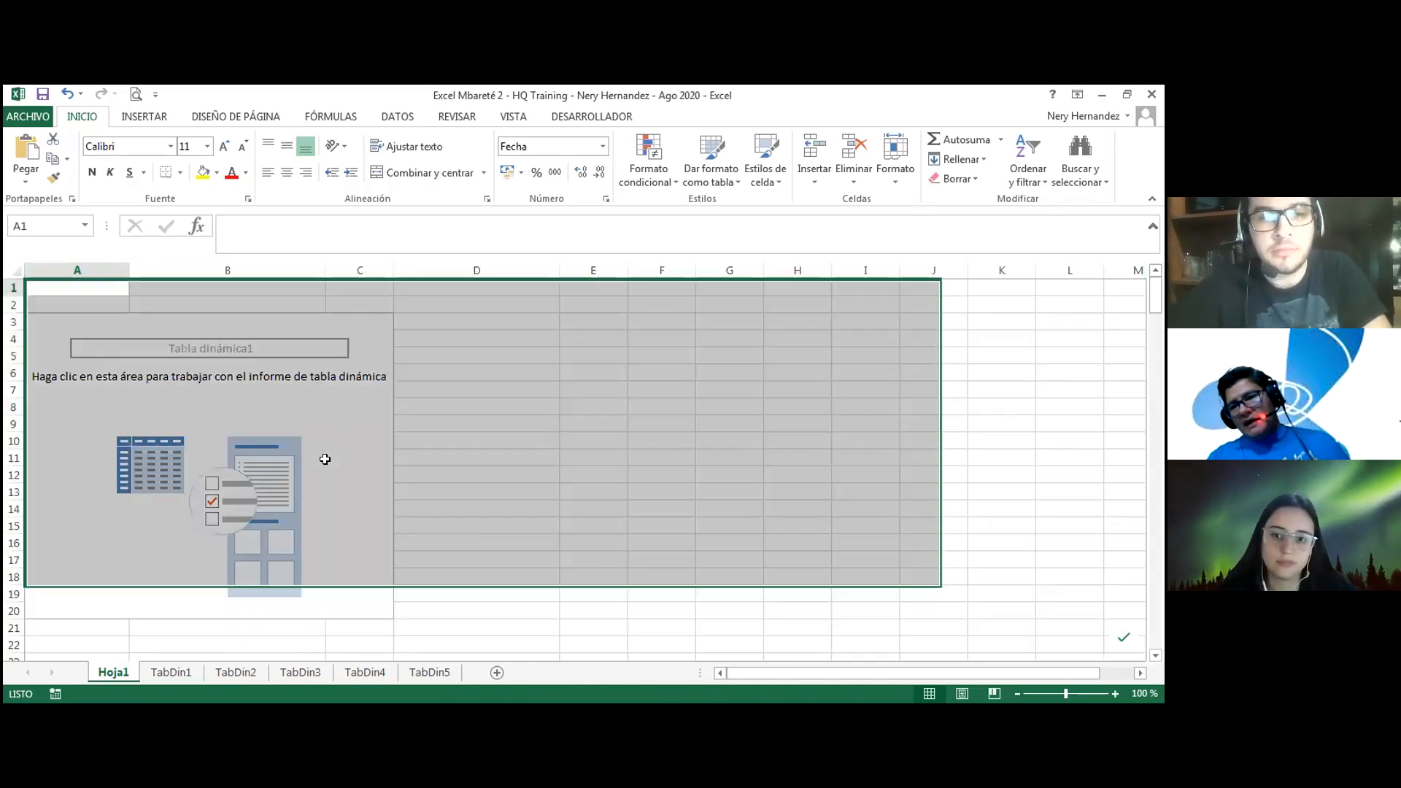
{"action": "key", "text": "ctrl+a"}
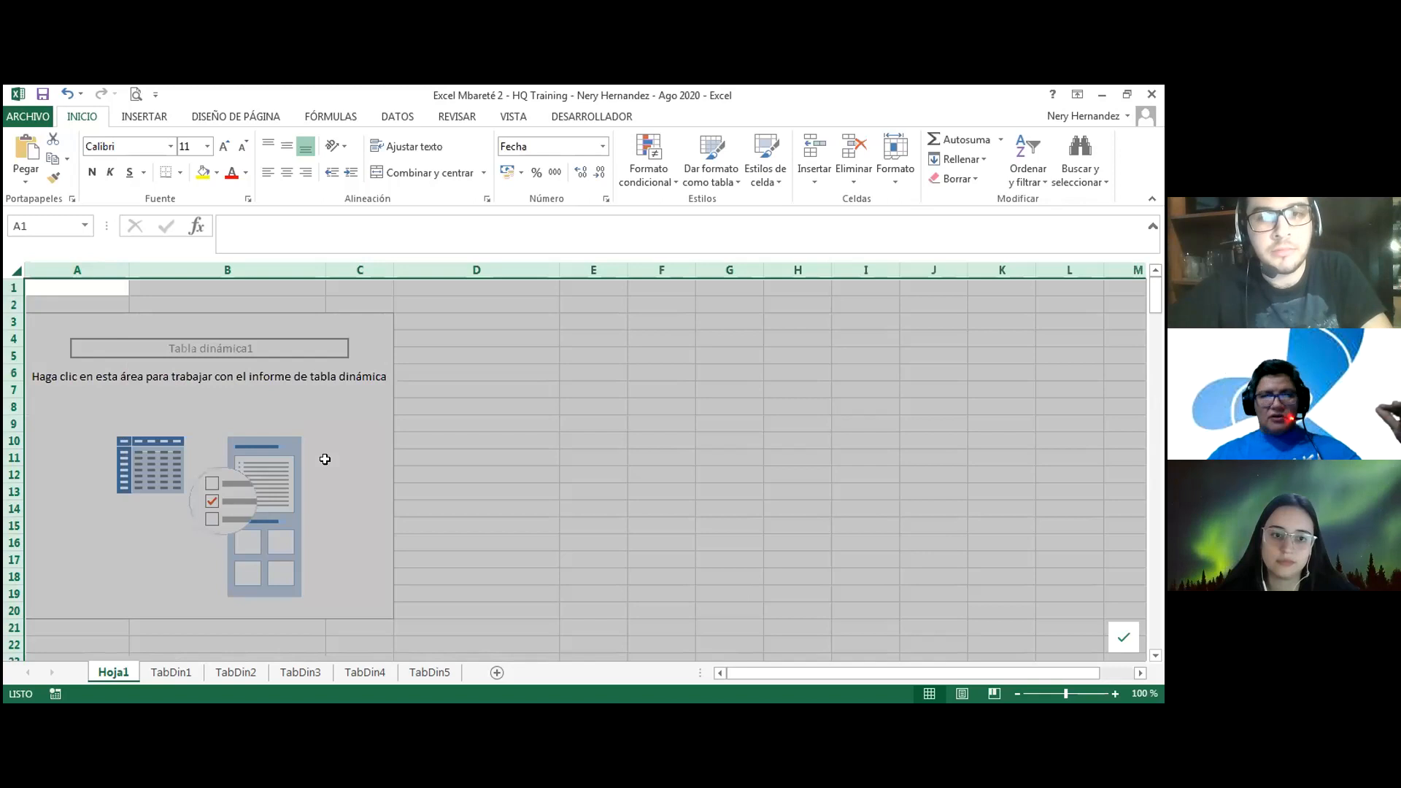
{"action": "key", "text": "ctrl+Home"}
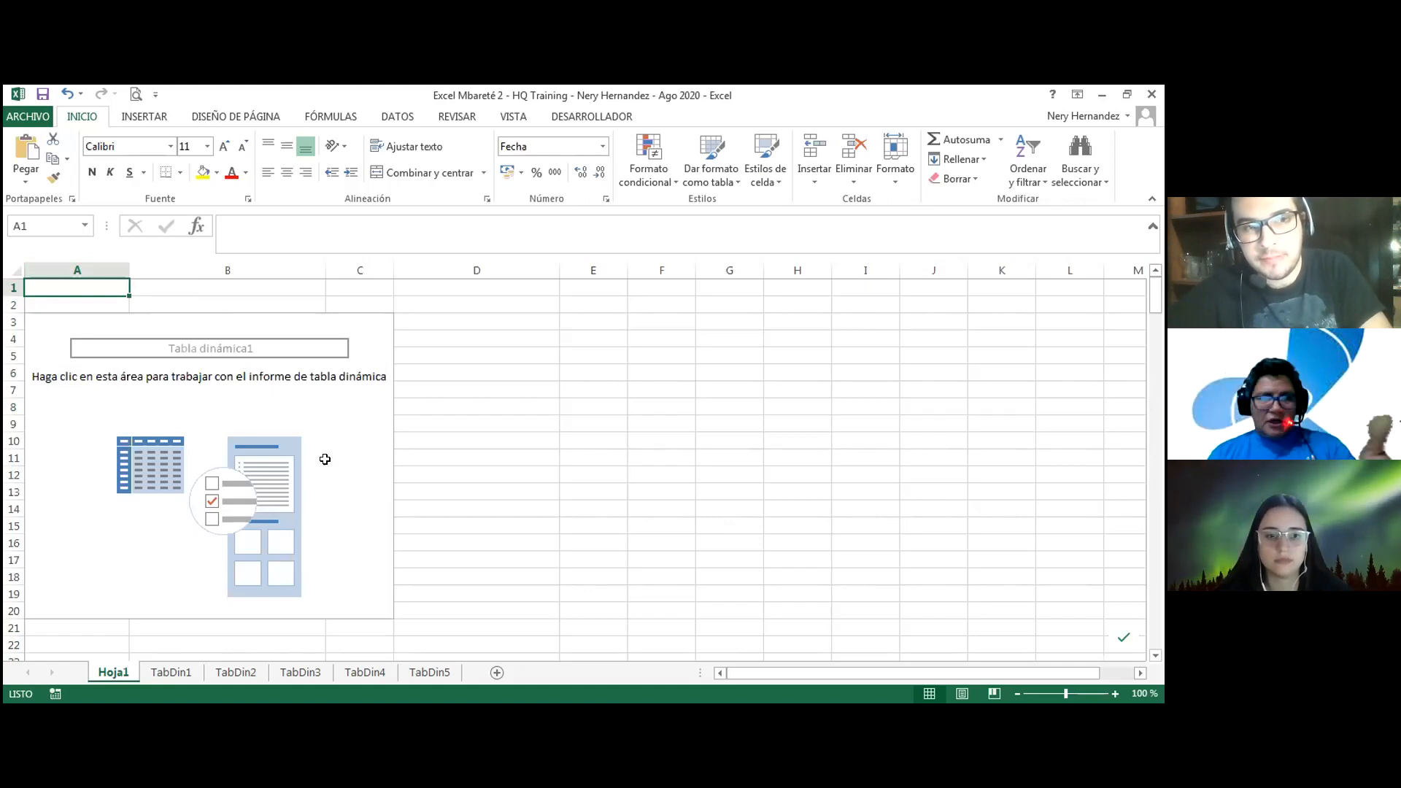
Repeat the whole-sheet selection, including by combining a row 1 selection with a column selection, and return to cell A1.
{"action": "key", "text": "ctrl+e"}
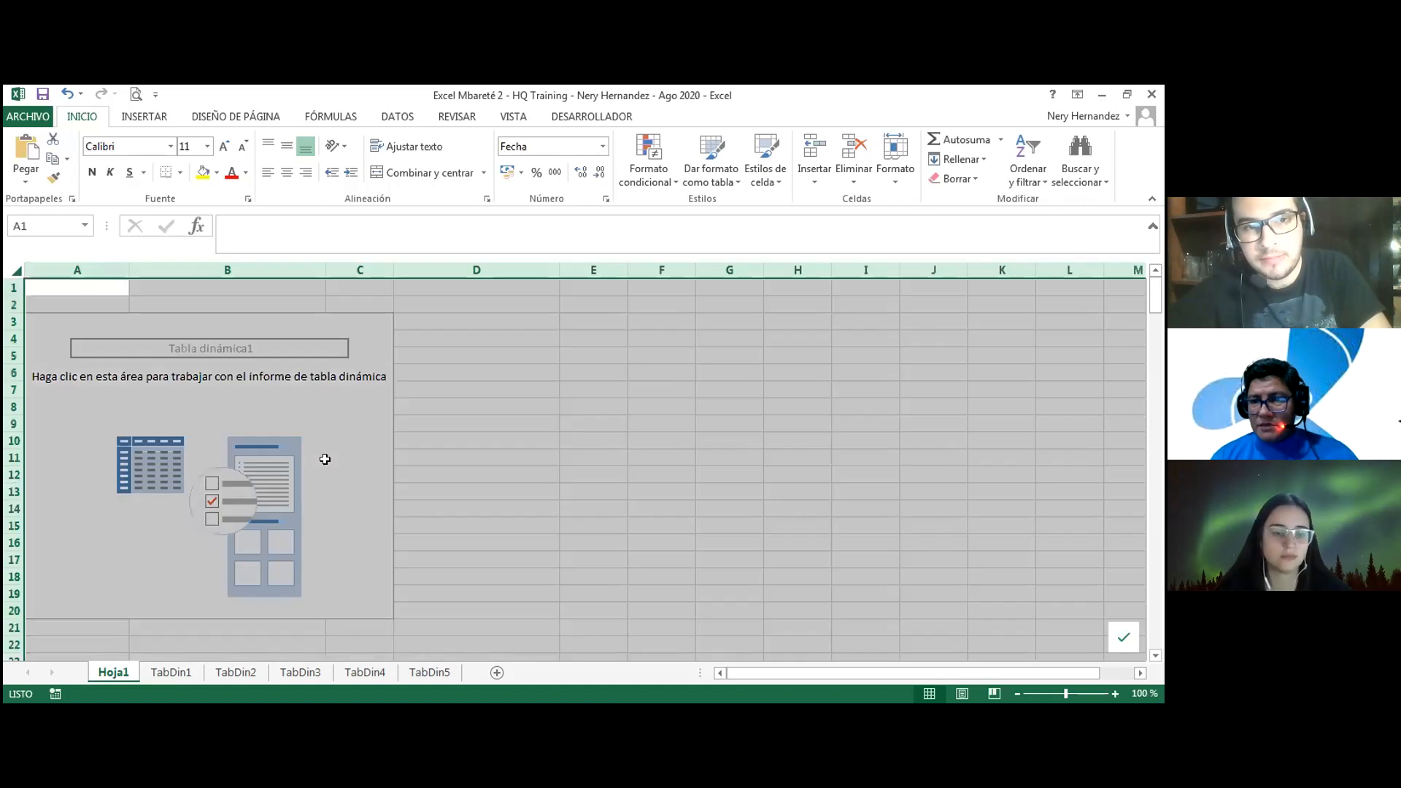
{"action": "key", "text": "ctrl+Home"}
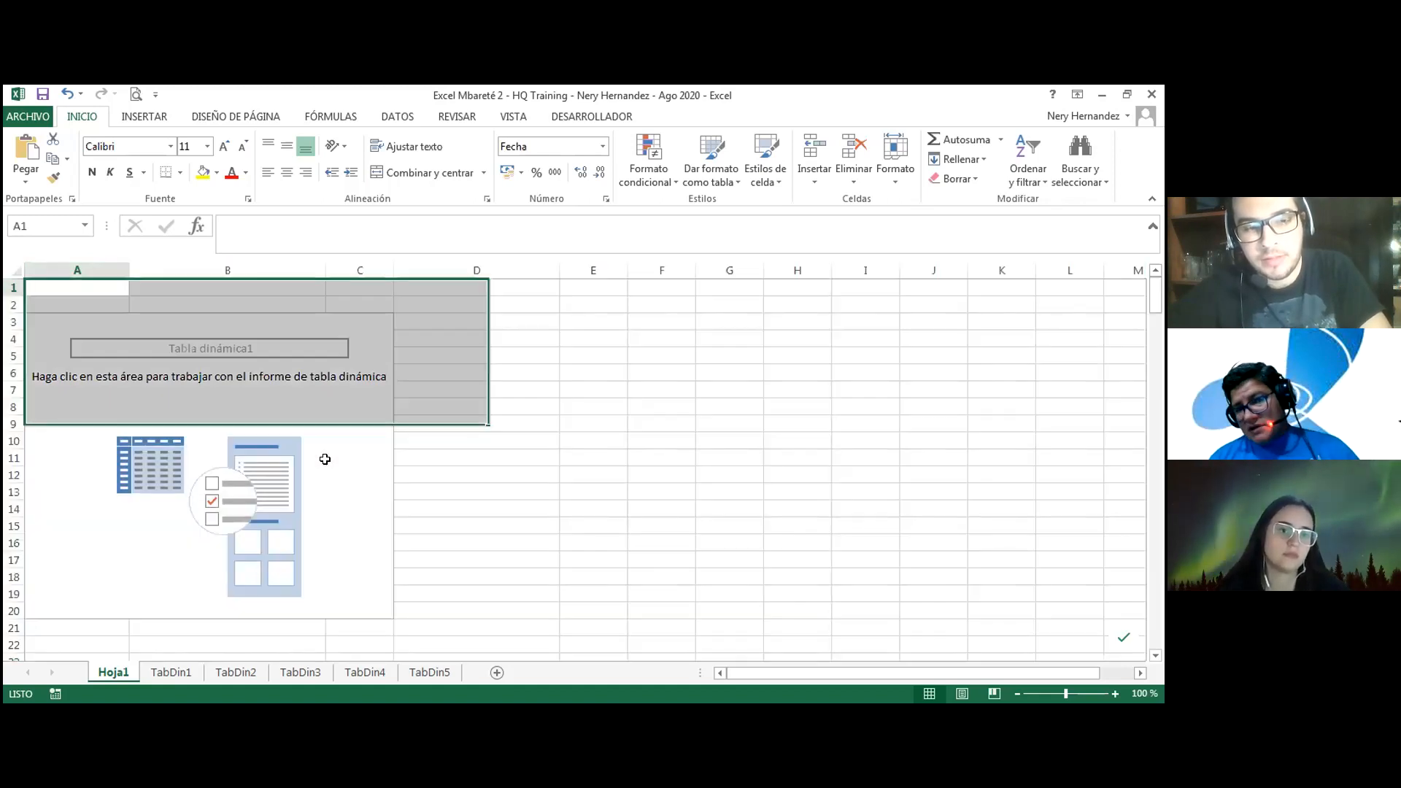
{"action": "key", "text": "shift+space"}
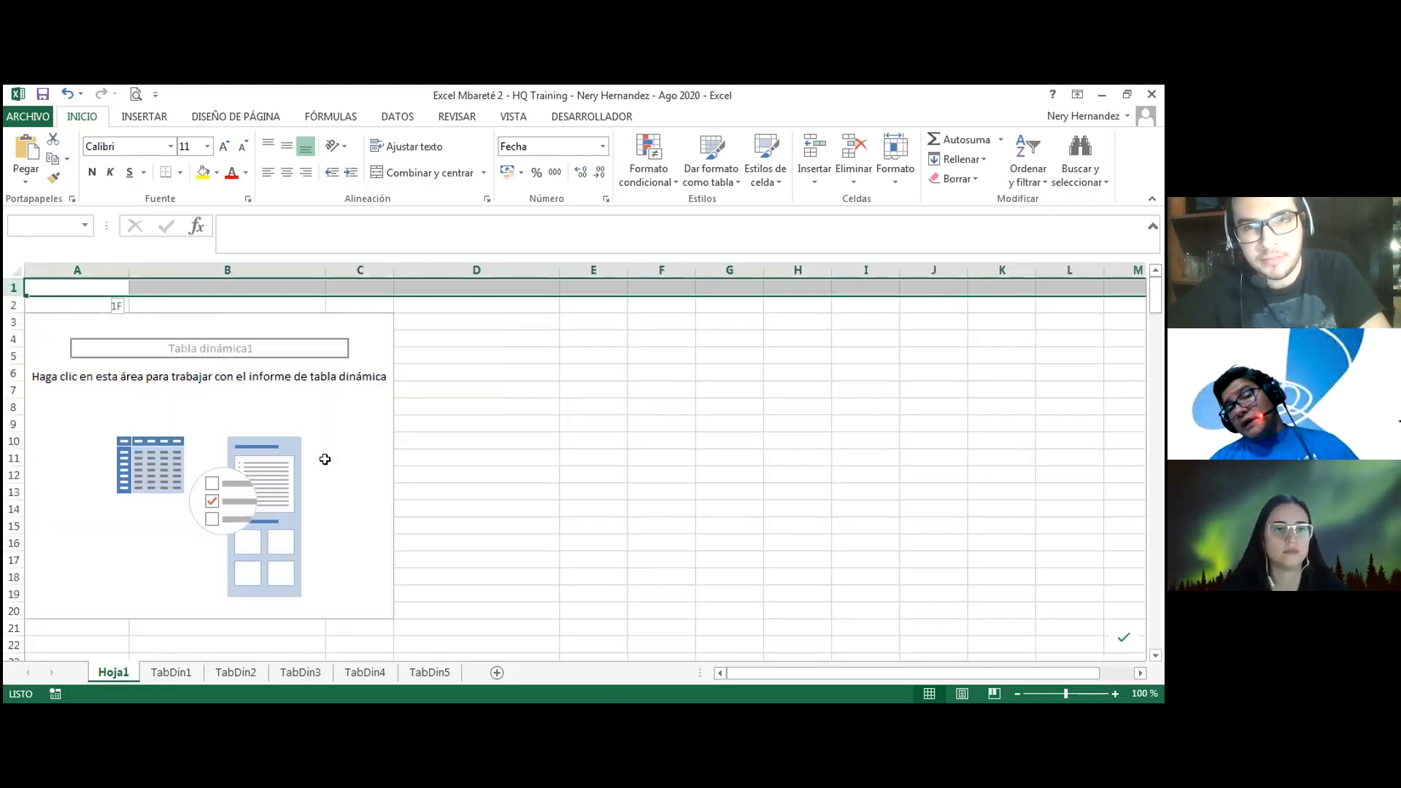
{"action": "key", "text": "ctrl+space"}
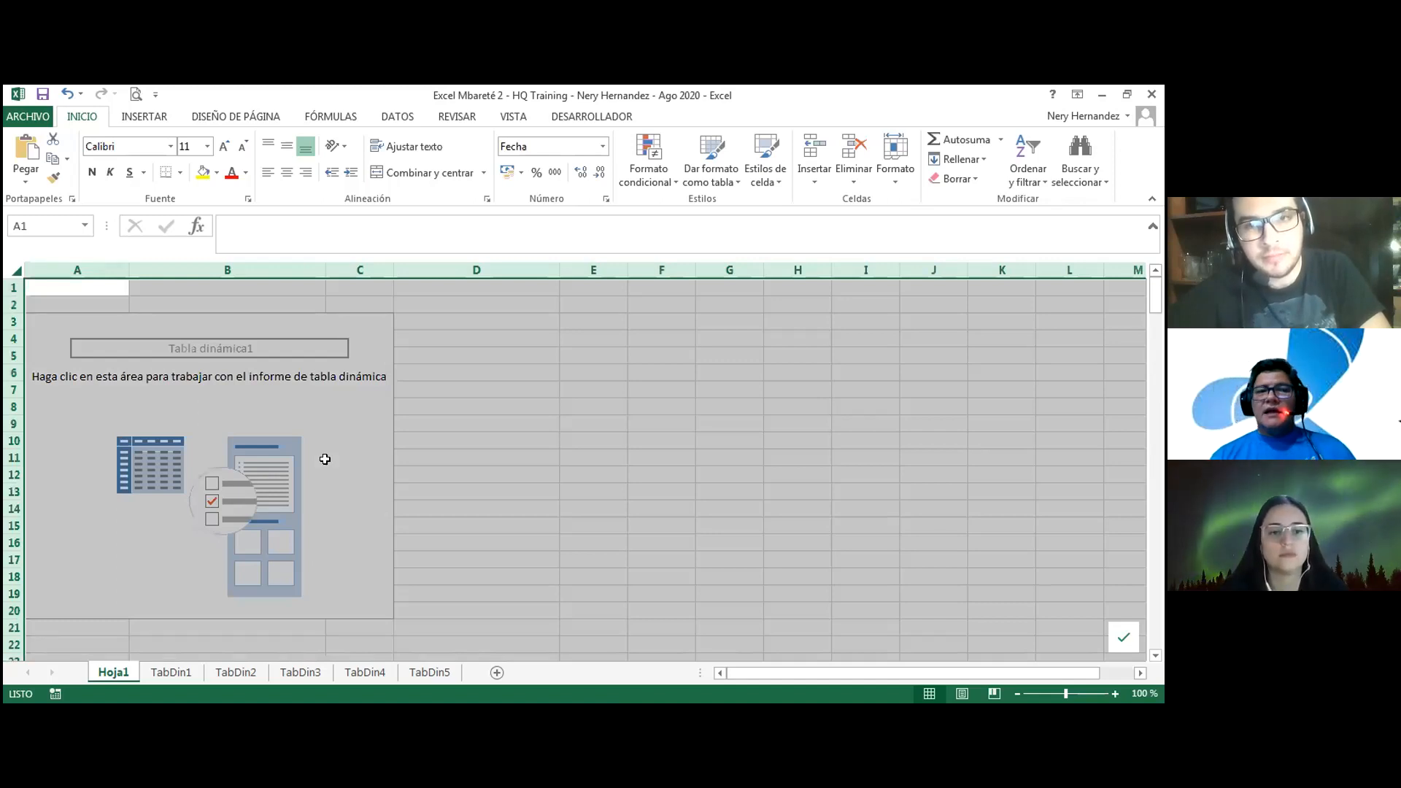
{"action": "key", "text": "ctrl+Home"}
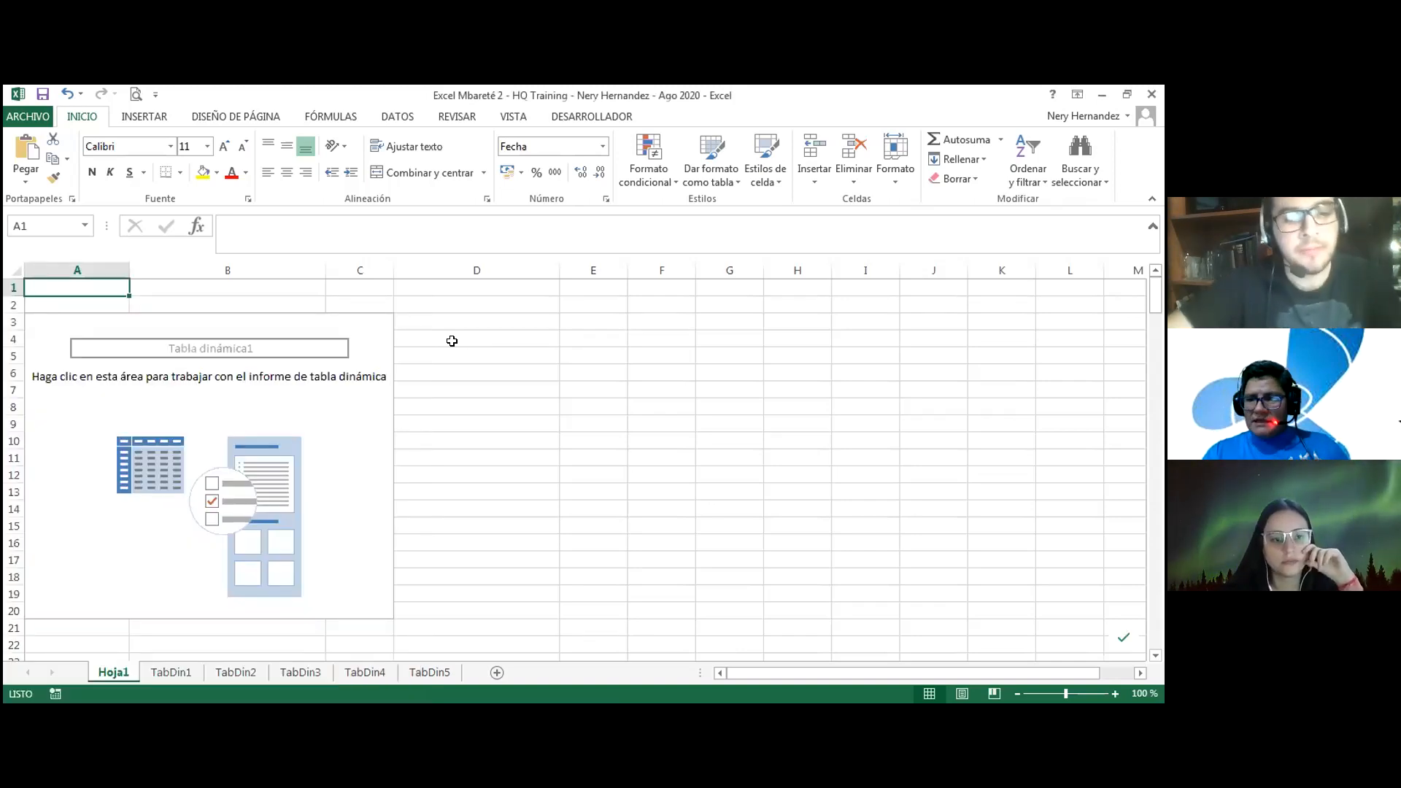
Try Flash Fill on empty cell A1 and dismiss the message.
{"action": "key", "text": "ctrl+e"}
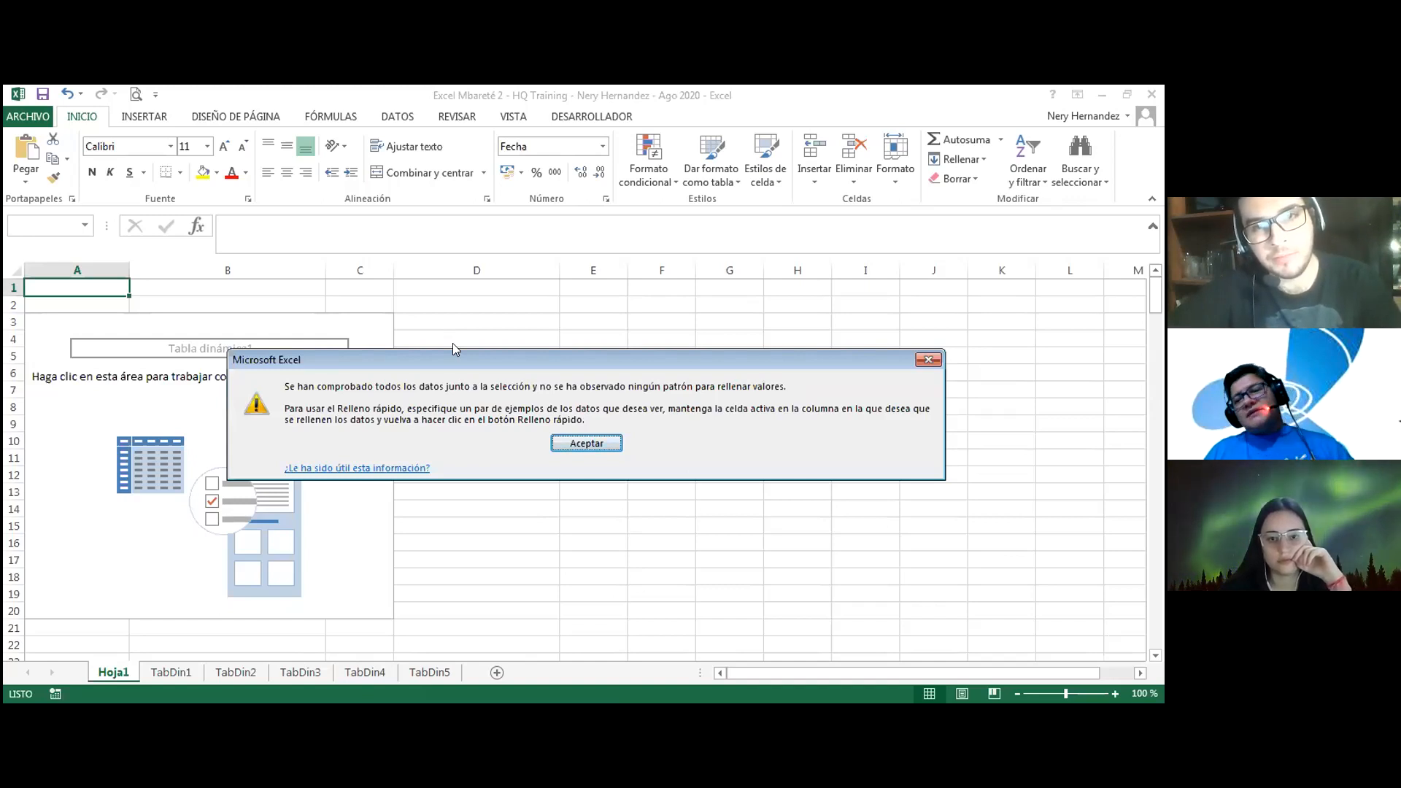
{"action": "key", "text": "Return"}
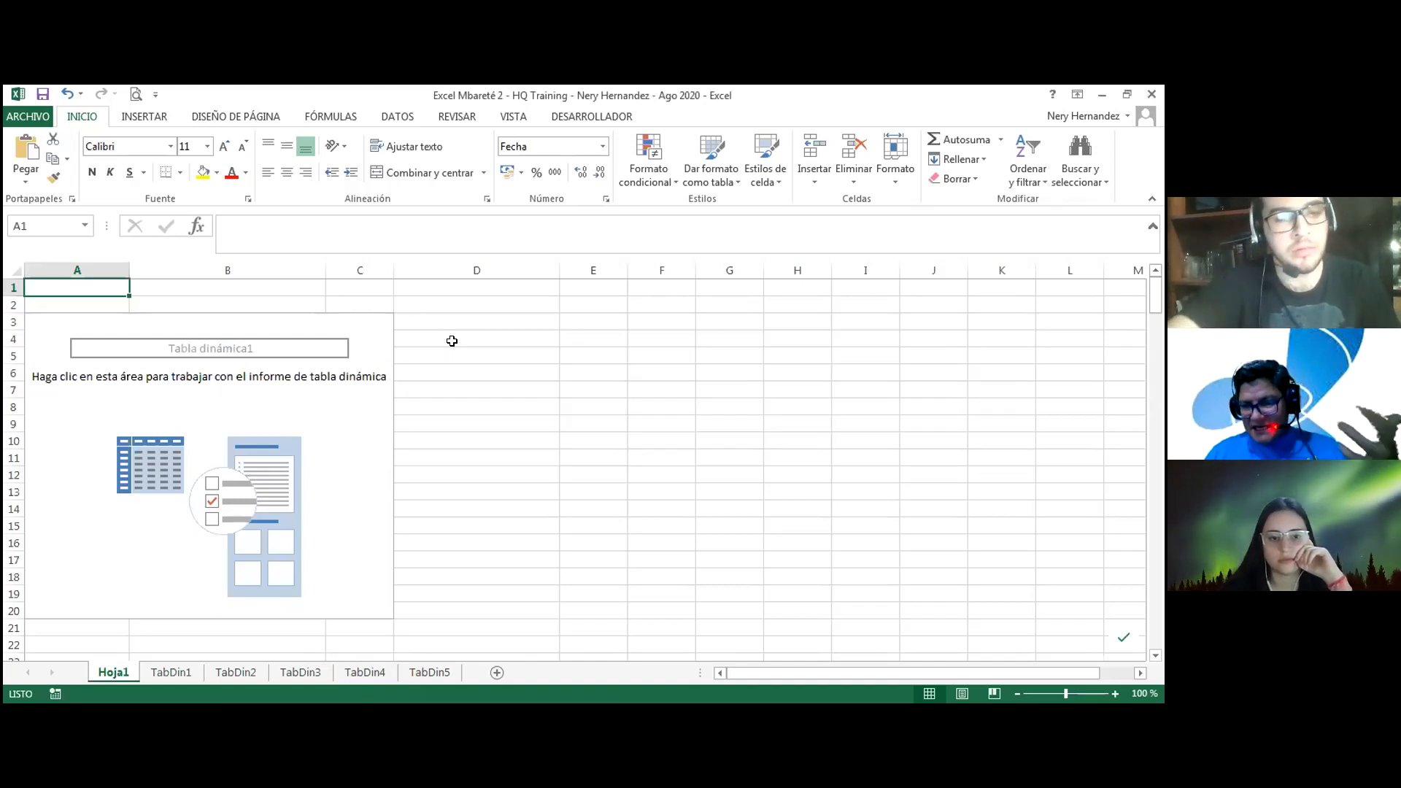
Set the number format of all cells in Hoja1 to General and from there to Número.
{"action": "key", "text": "ctrl+a"}
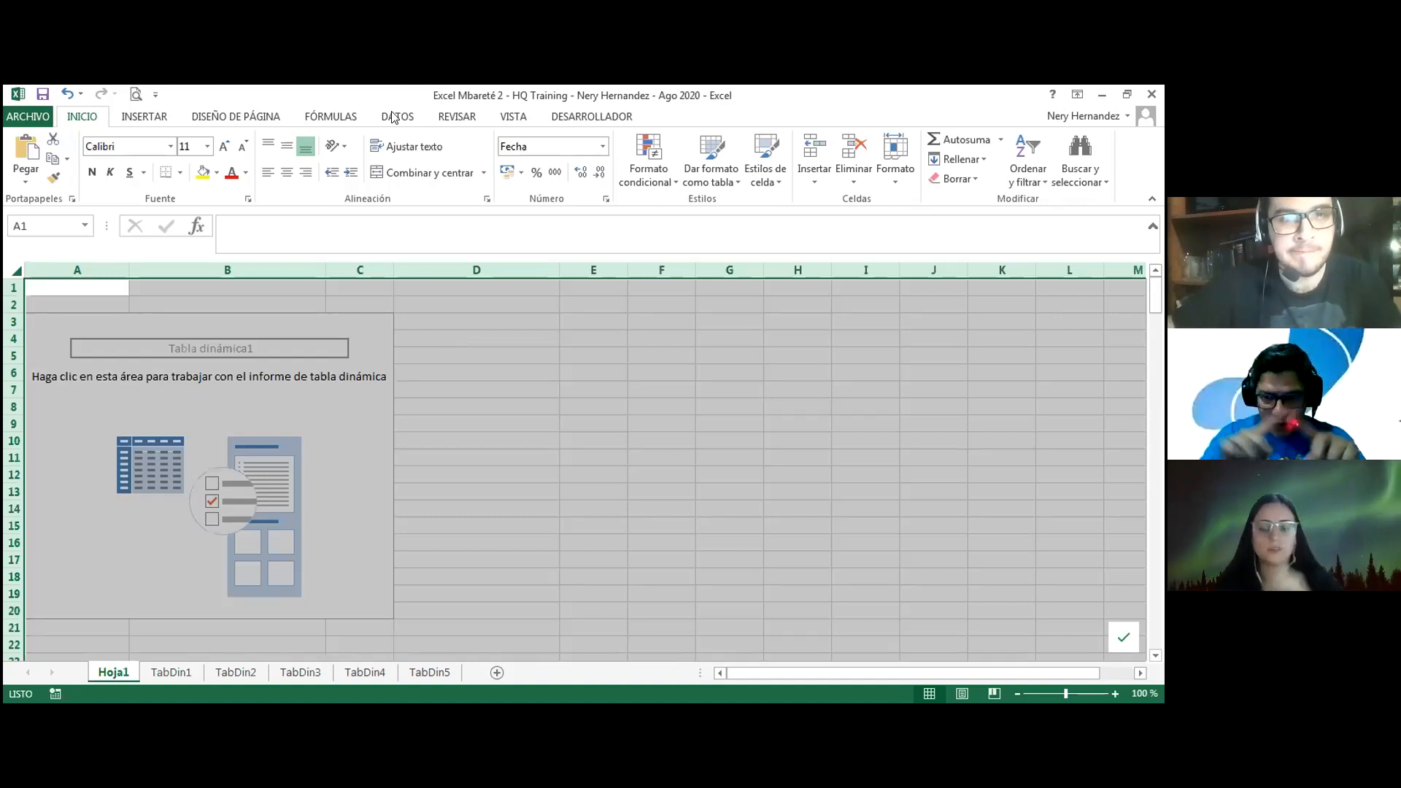
{"action": "left_click", "coordinate": [602, 146]}
{"action": "left_click", "coordinate": [593, 170]}
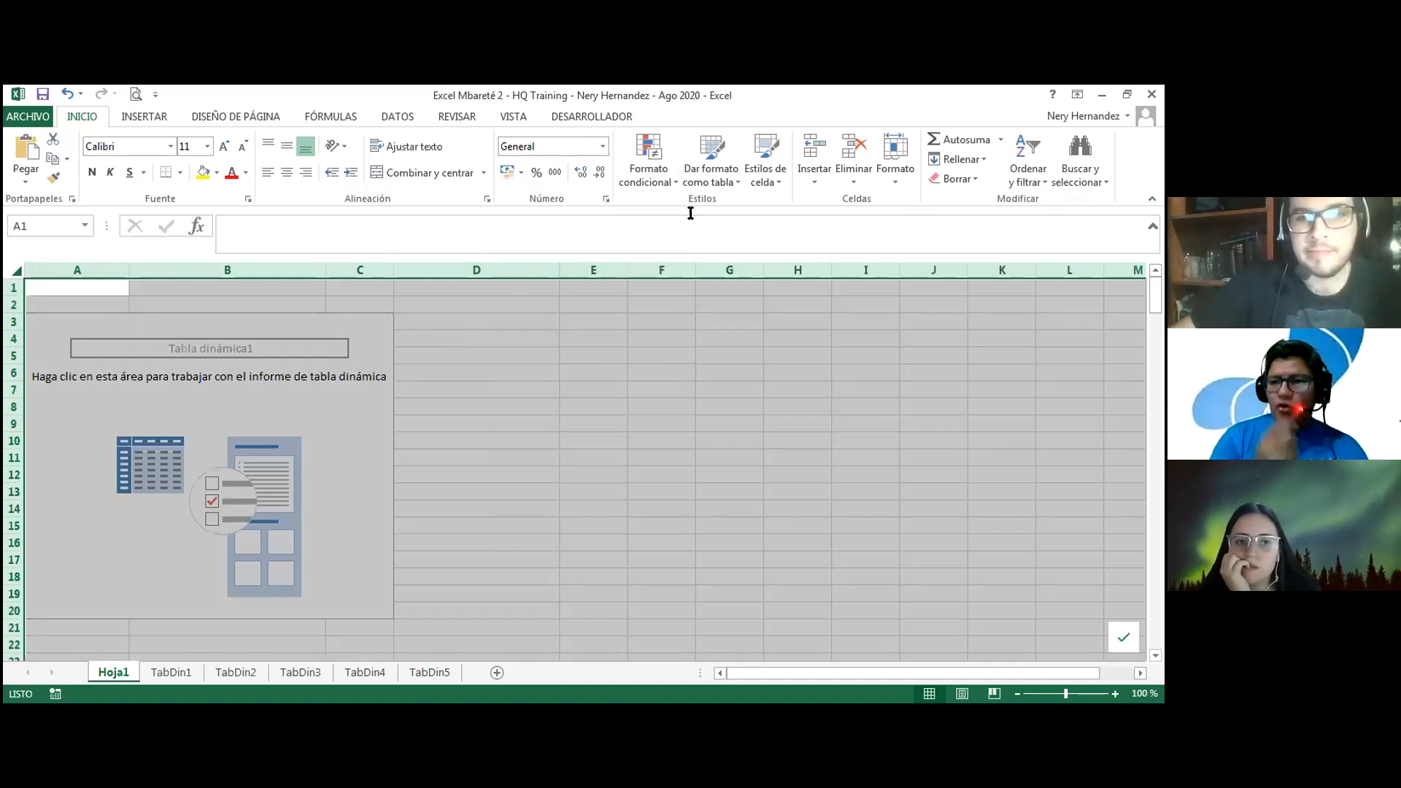
{"action": "left_click", "coordinate": [604, 148]}
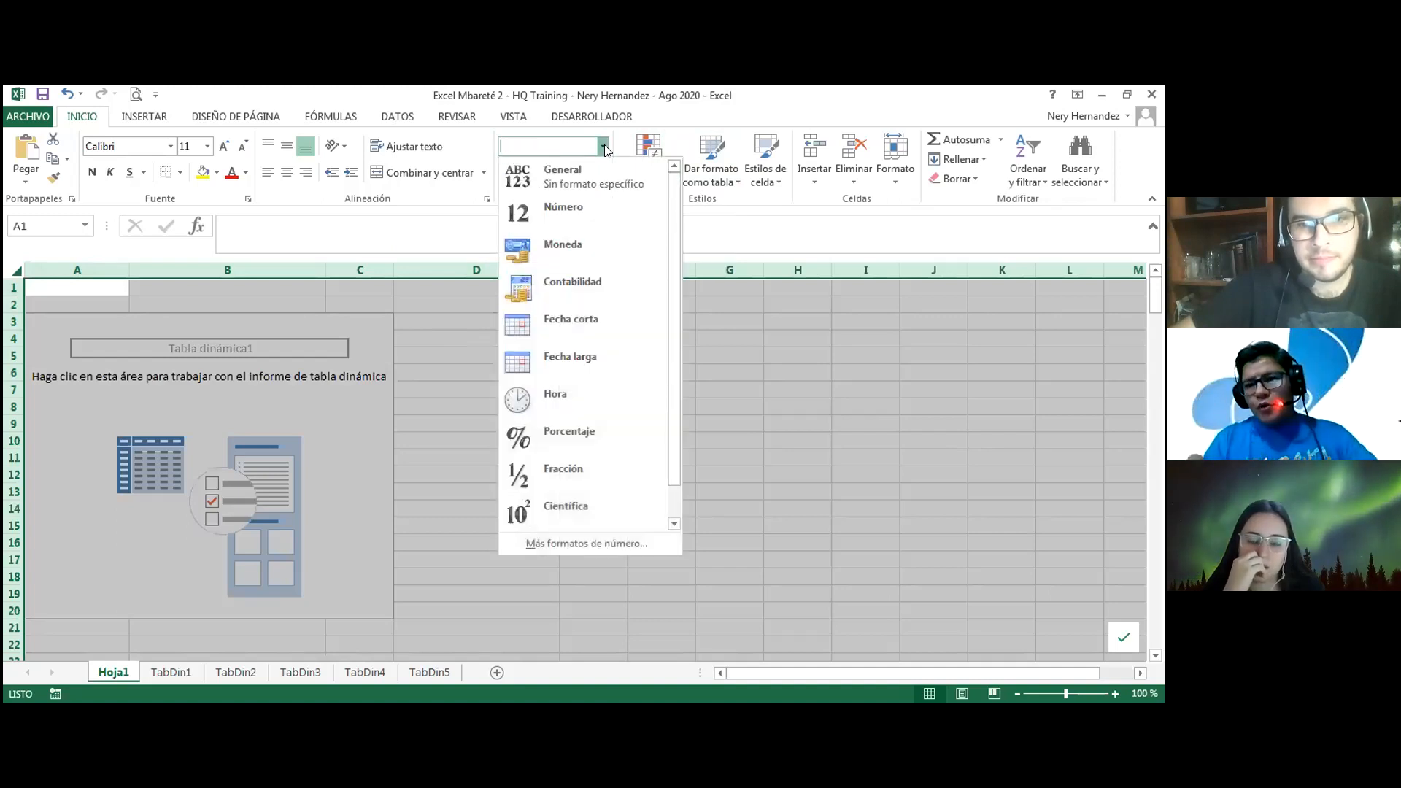
{"action": "left_click", "coordinate": [605, 210]}
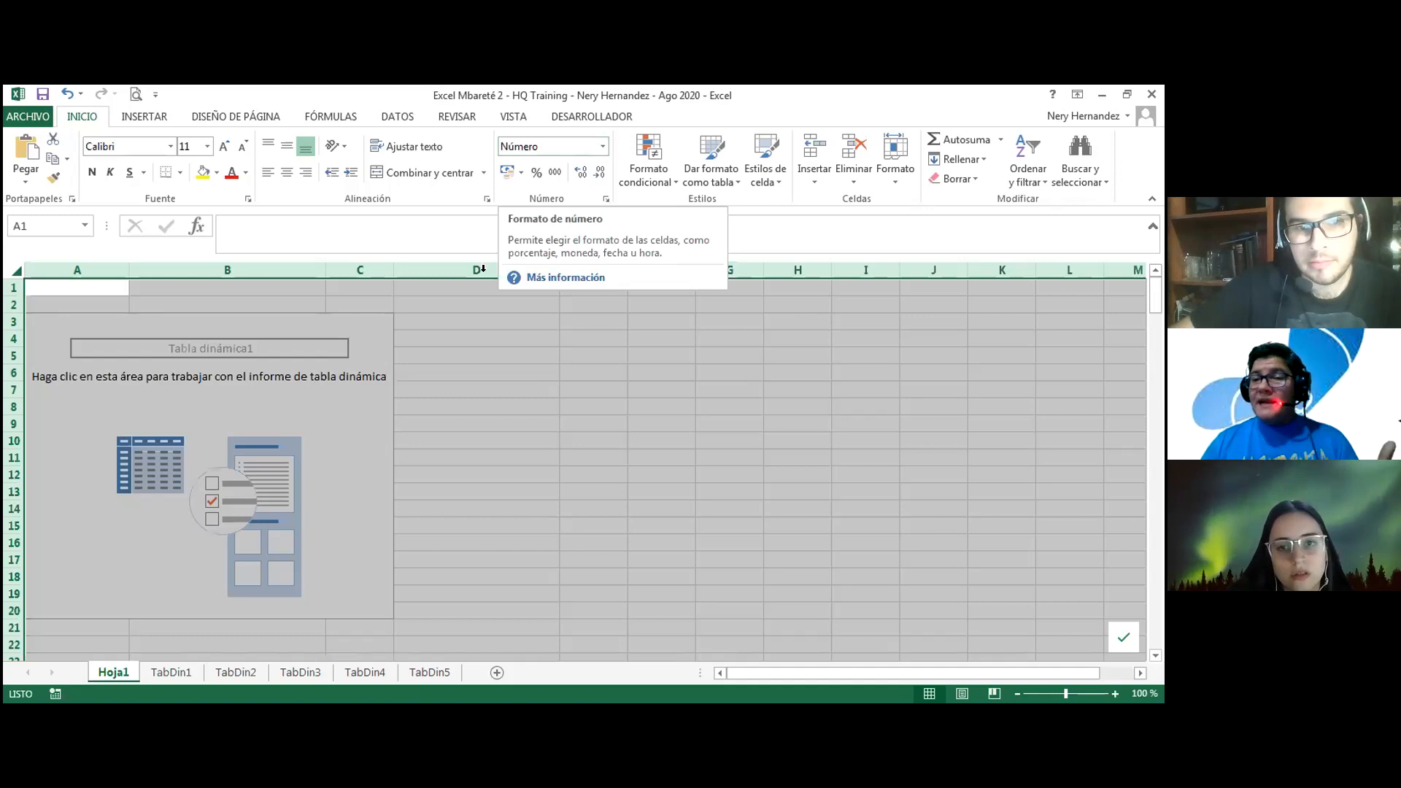
Enter 1000 in cell A1 to test the number format and keep A1 selected.
{"action": "left_click", "coordinate": [576, 290]}
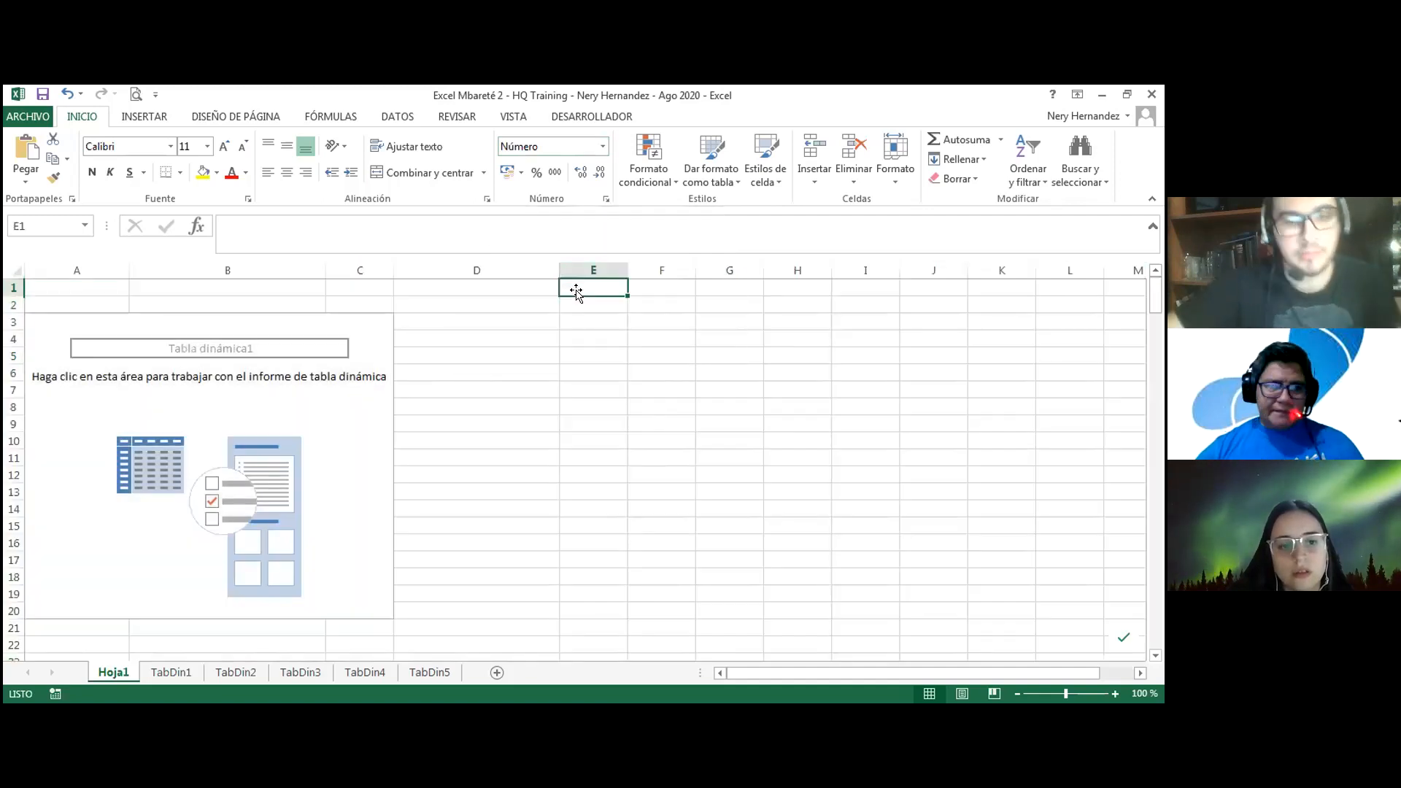
{"action": "key", "text": "Left"}
{"action": "key", "text": "Left"}
{"action": "key", "text": "Left"}
{"action": "key", "text": "Left"}
{"action": "type", "text": "1000"}
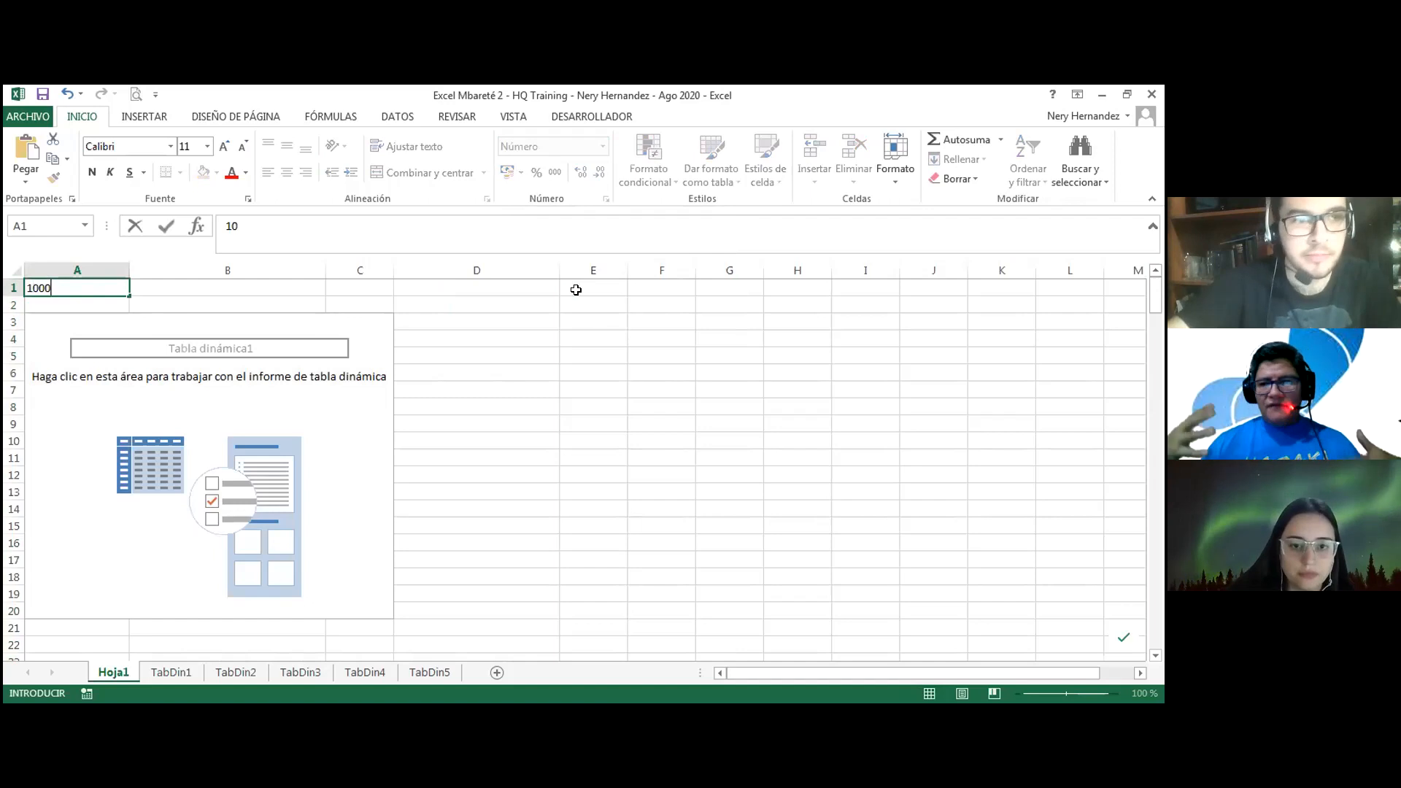
{"action": "key", "text": "Return"}
{"action": "key", "text": "Up"}
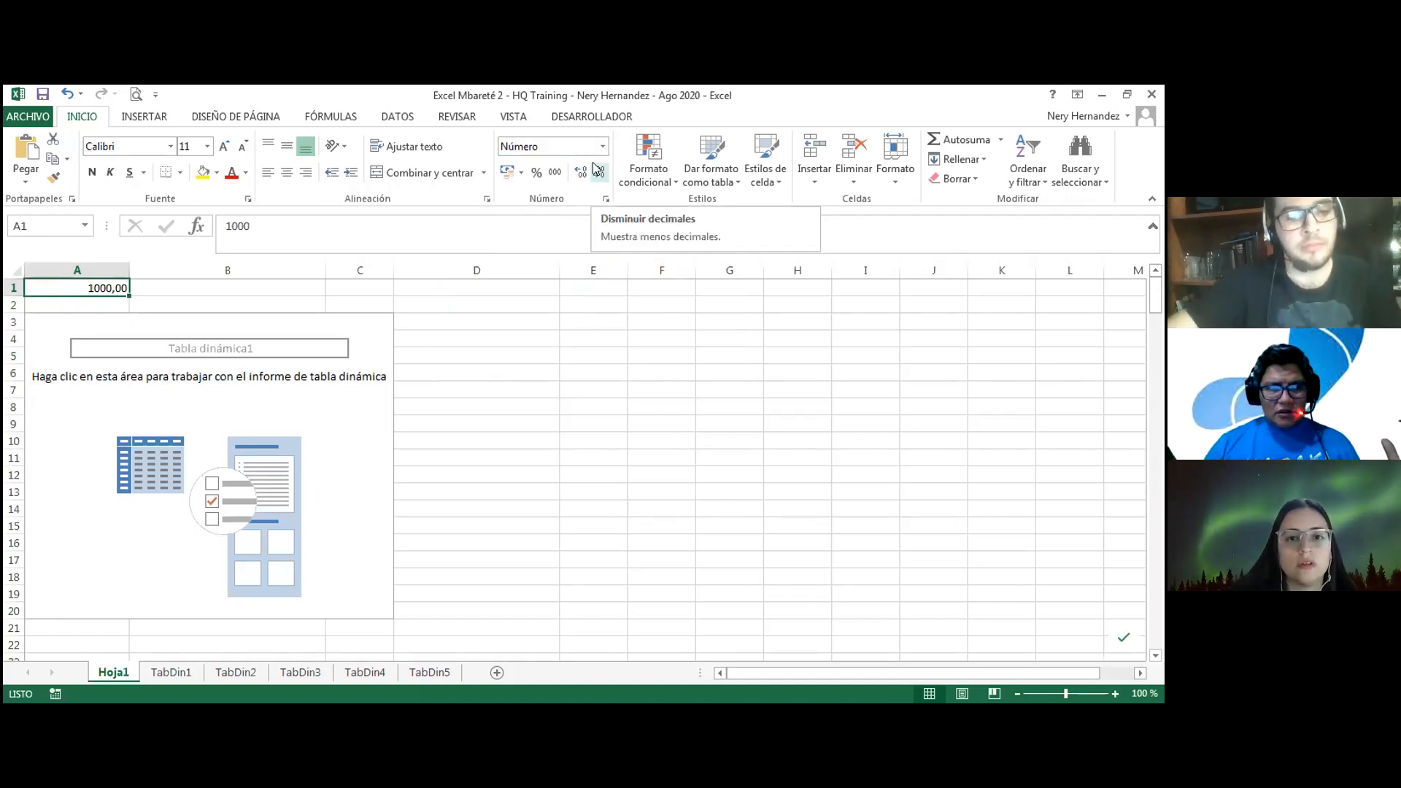
Format all cells of Hoja1 as Número with 2 decimal places and the thousands separator.
{"action": "key", "text": "ctrl+a"}
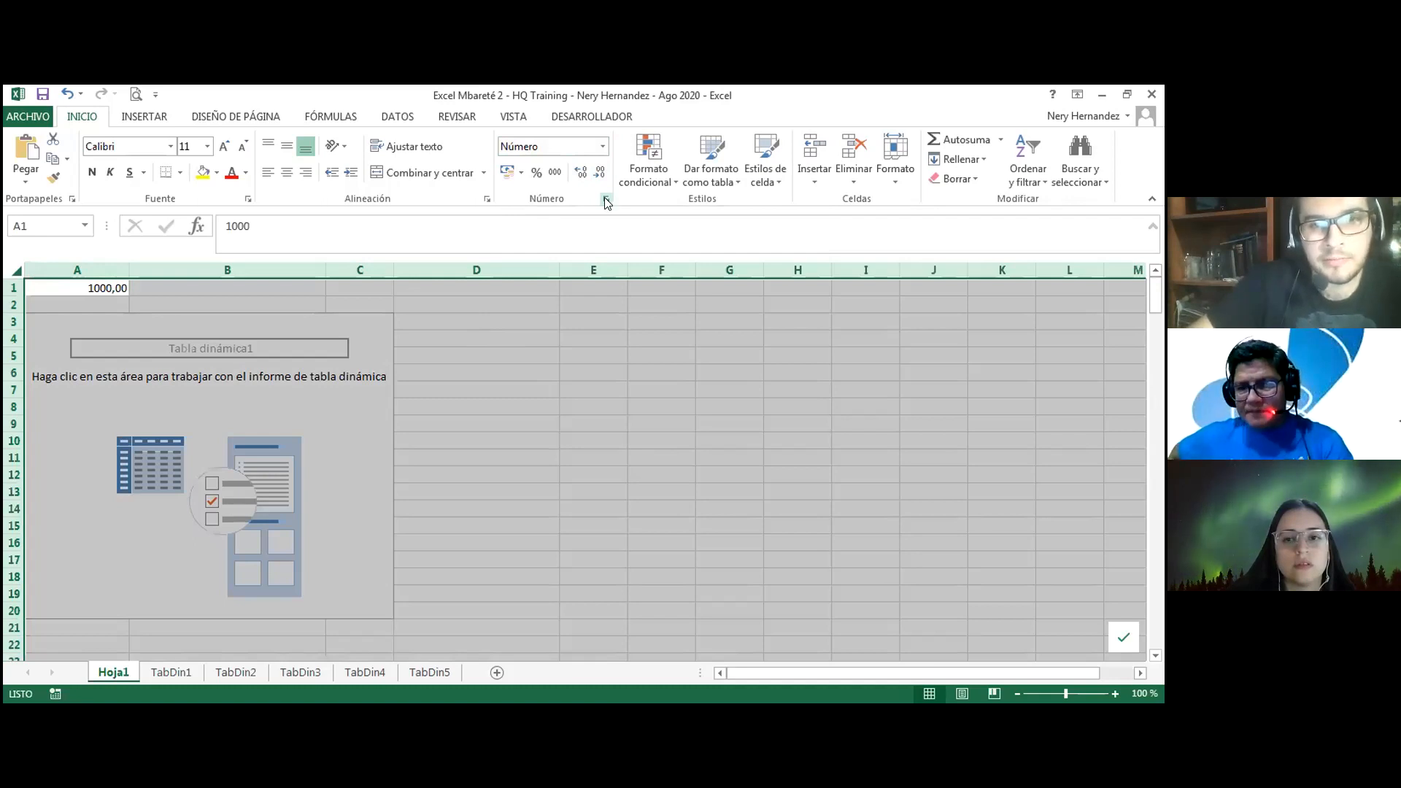
{"action": "key", "text": "ctrl+1"}
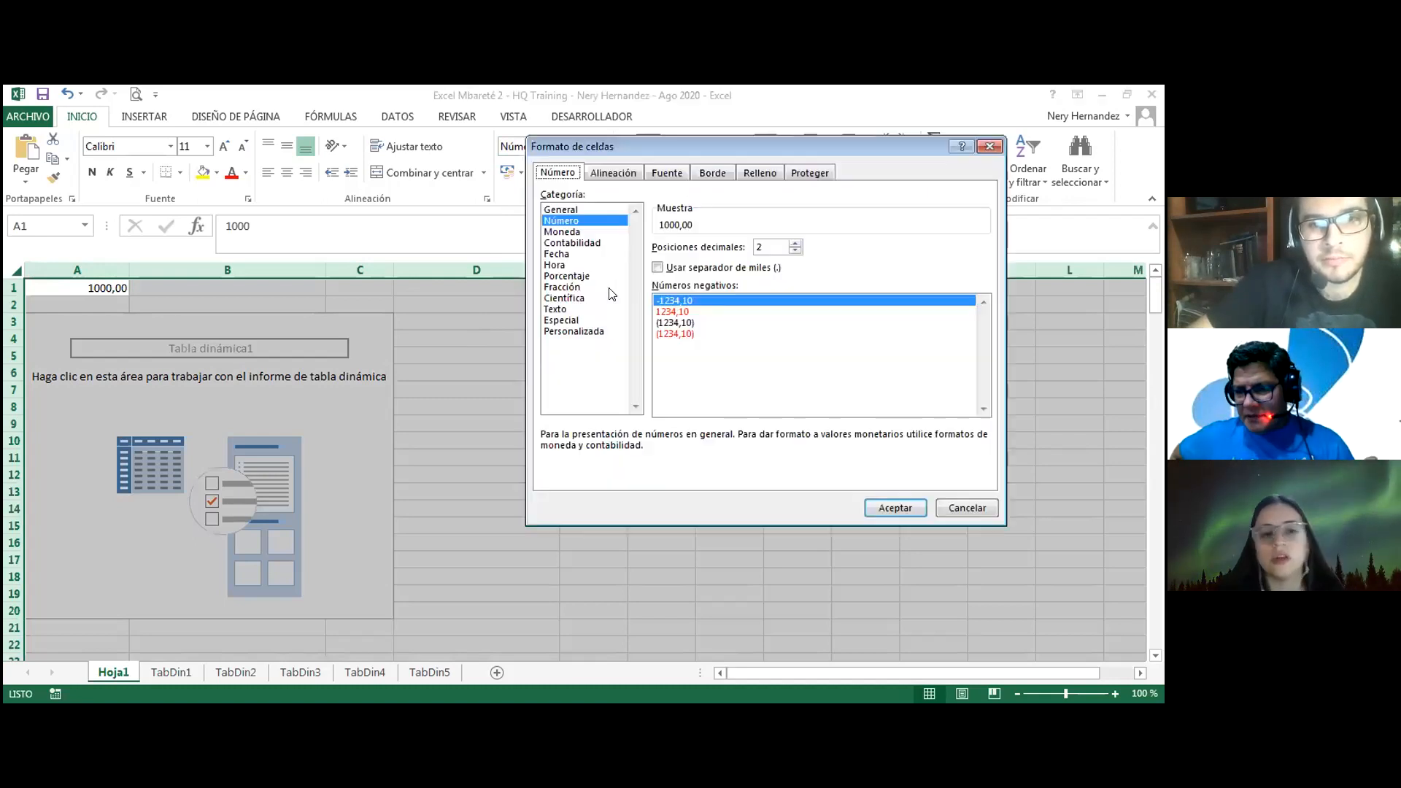
{"action": "left_click", "coordinate": [707, 269]}
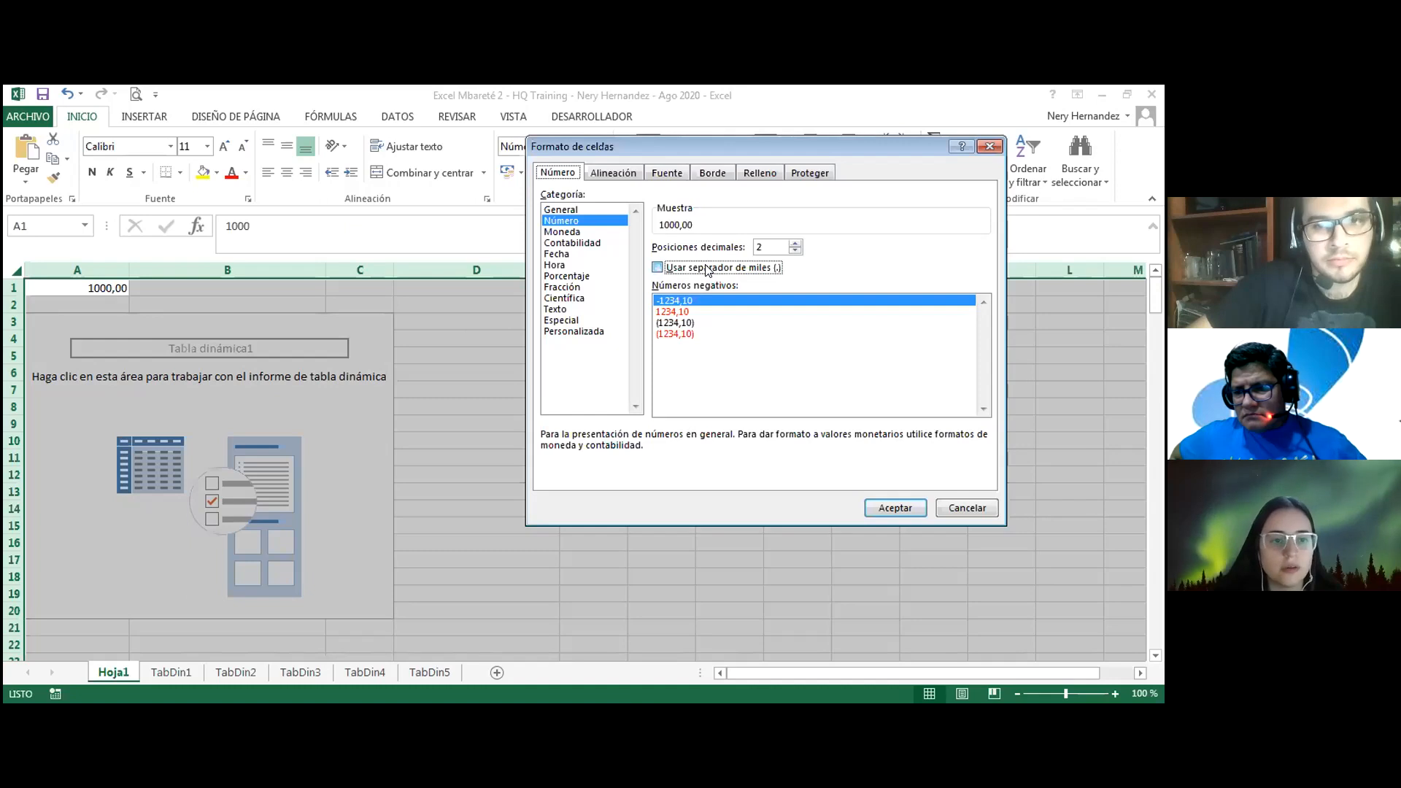
{"action": "left_click", "coordinate": [905, 505]}
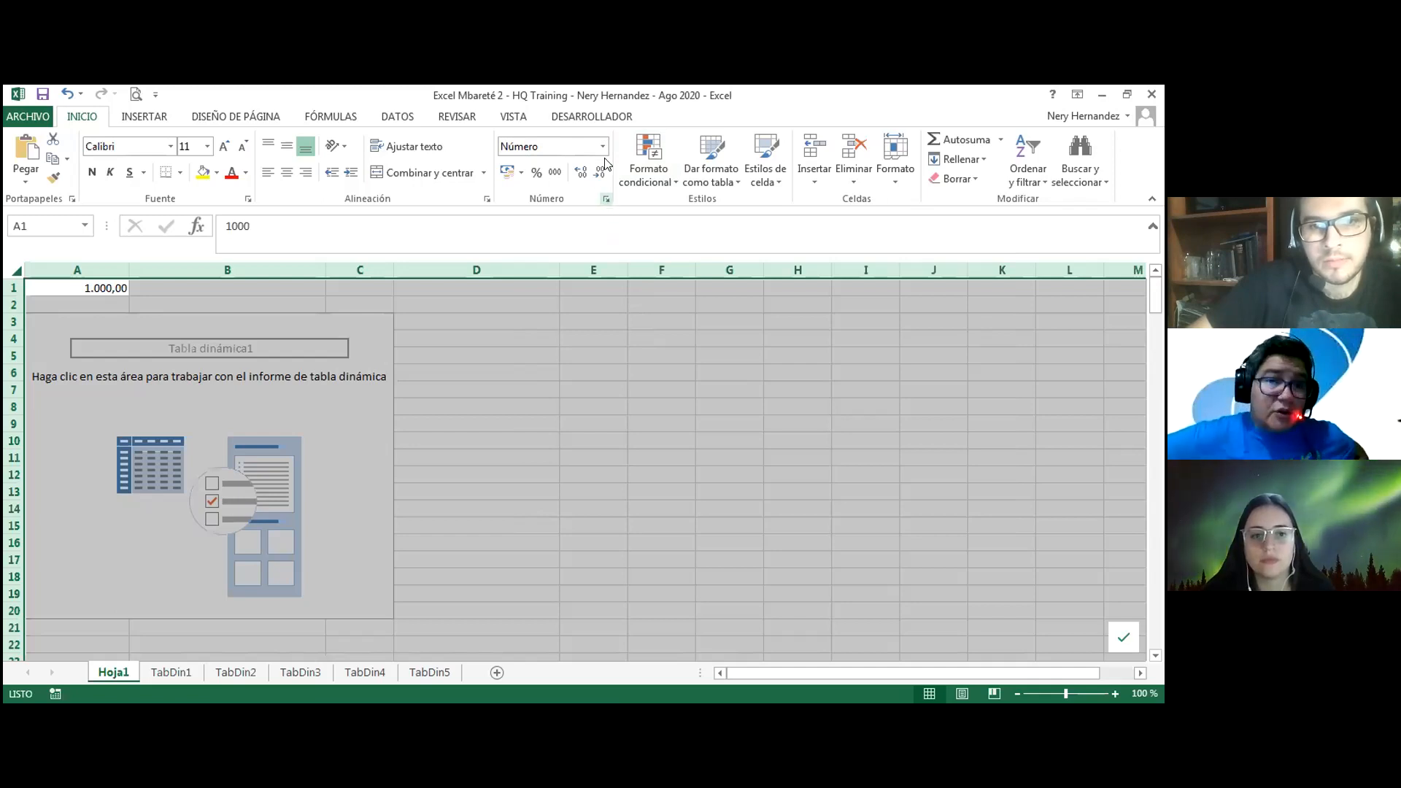
Apply the thousands (comma) style without decimals to all cells of Hoja1 and select cell B1.
{"action": "left_click", "coordinate": [555, 173]}
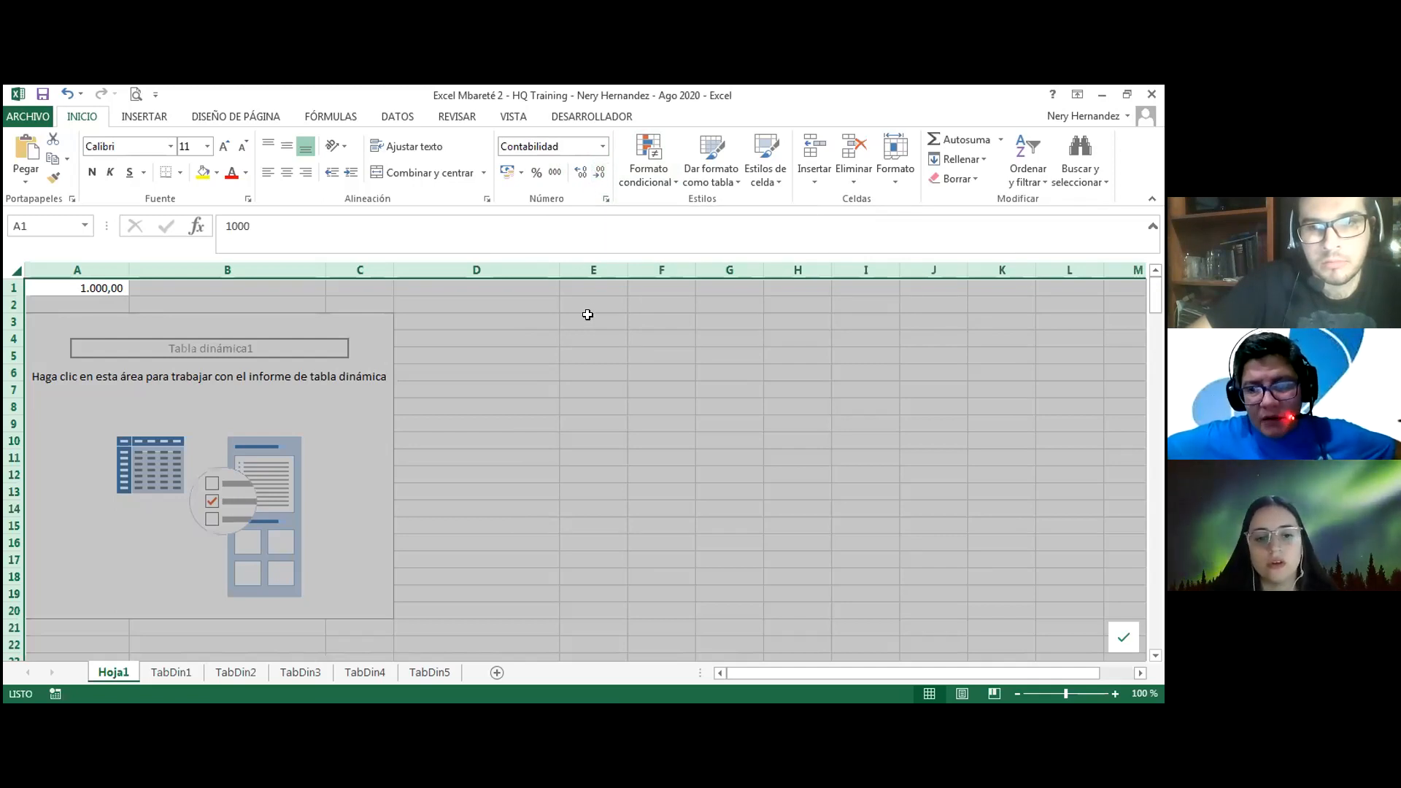
{"action": "double_click", "coordinate": [599, 175]}
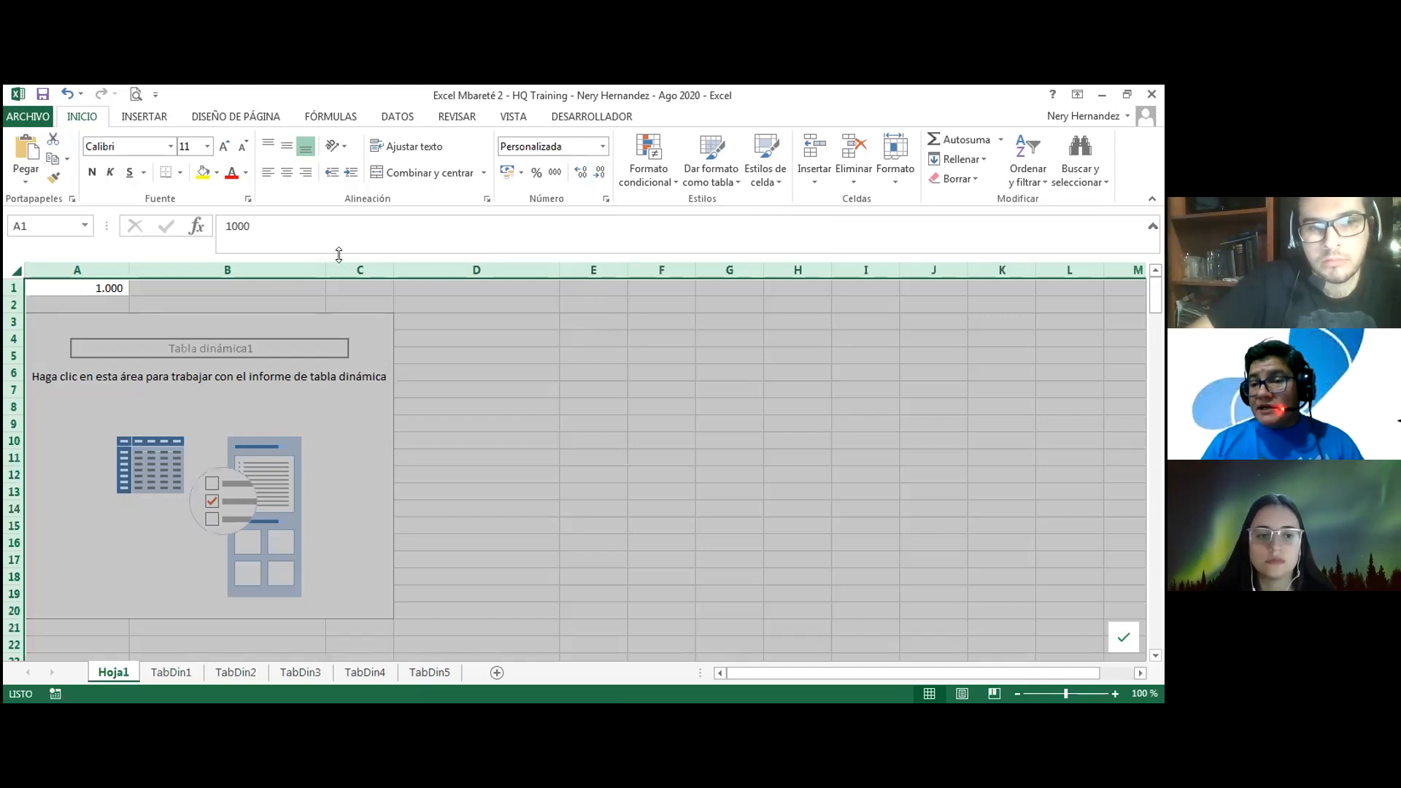
{"action": "left_click", "coordinate": [257, 286]}
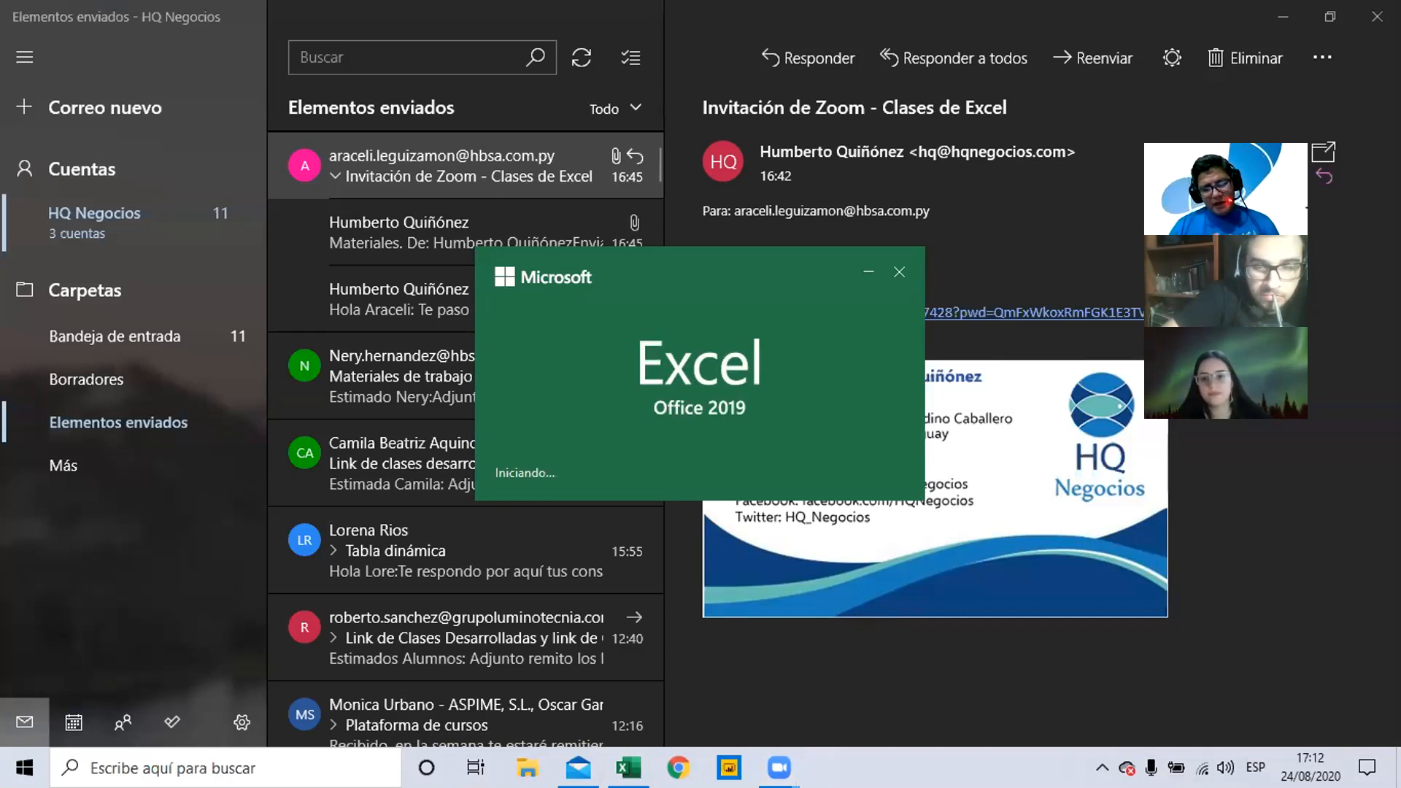
Open the Windows date, time and number formats from the Control Panel and examine the additional number settings.
{"action": "left_click", "coordinate": [226, 767]}
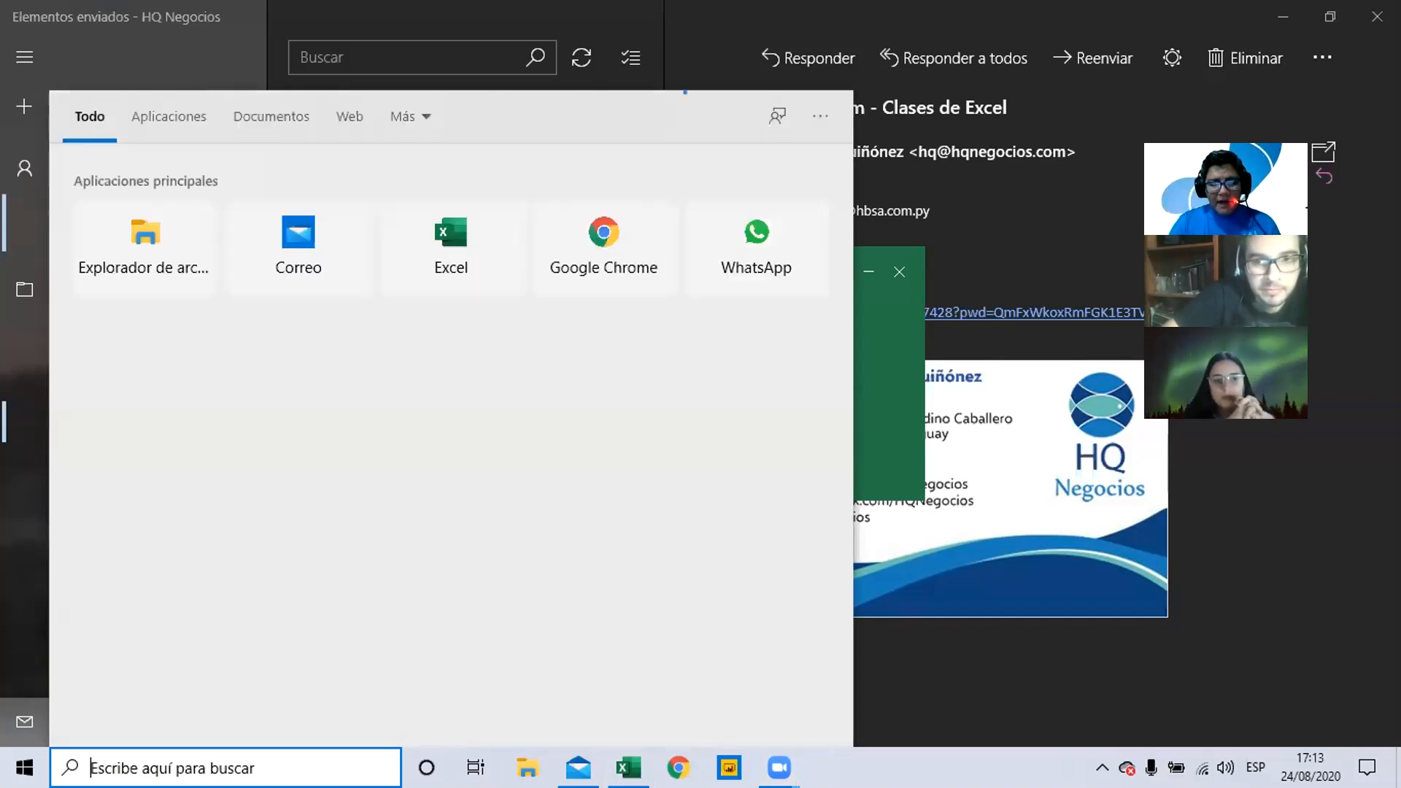
{"action": "type", "text": "panel"}
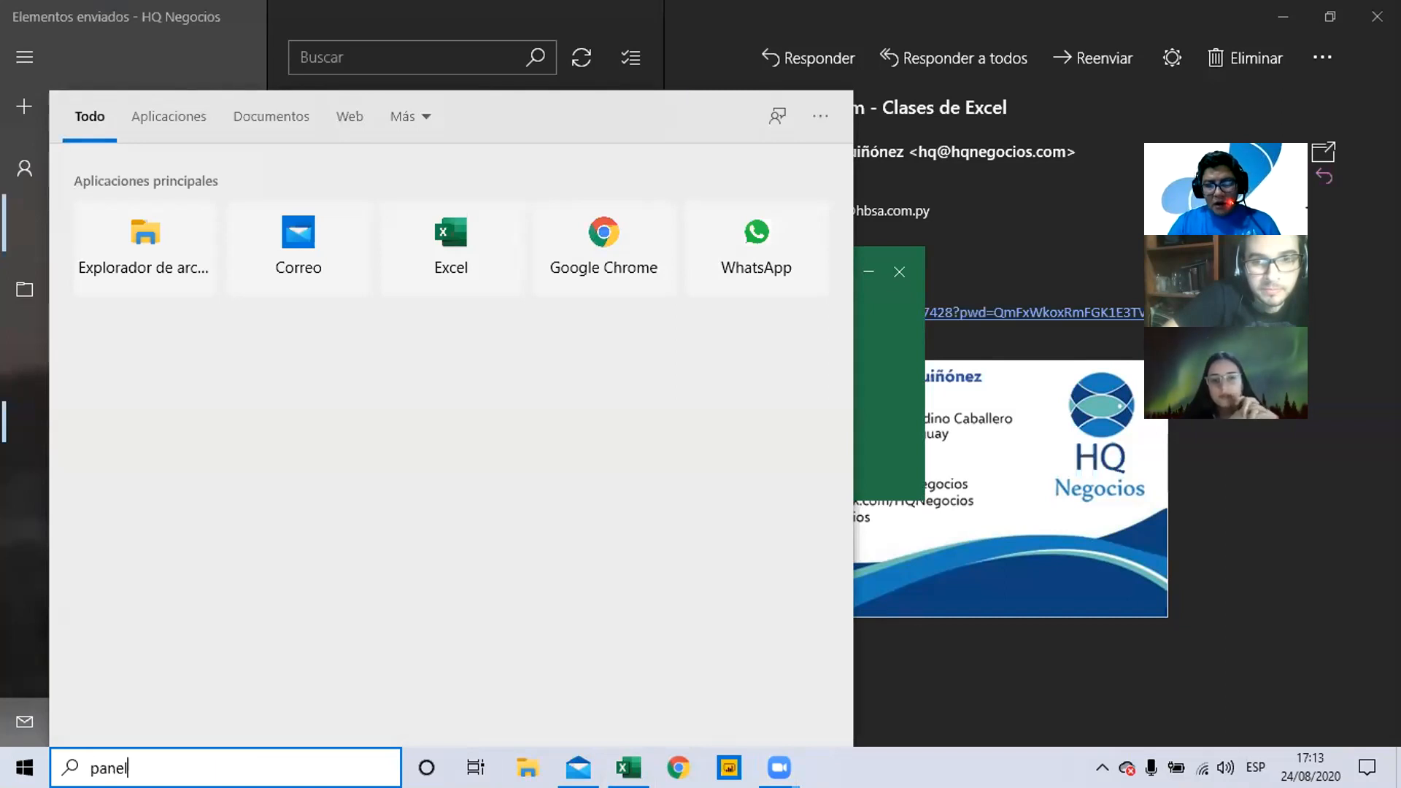
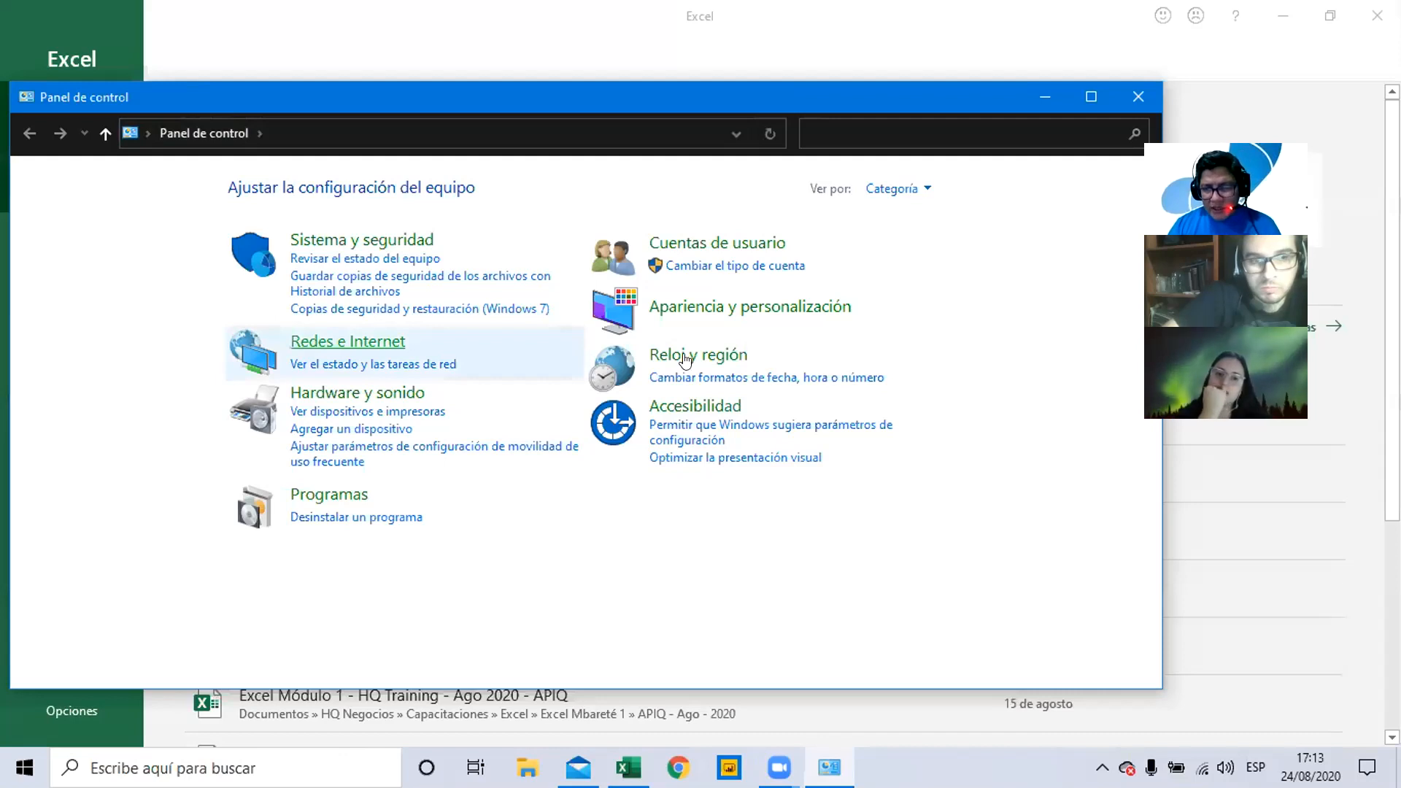
{"action": "left_click", "coordinate": [686, 357]}
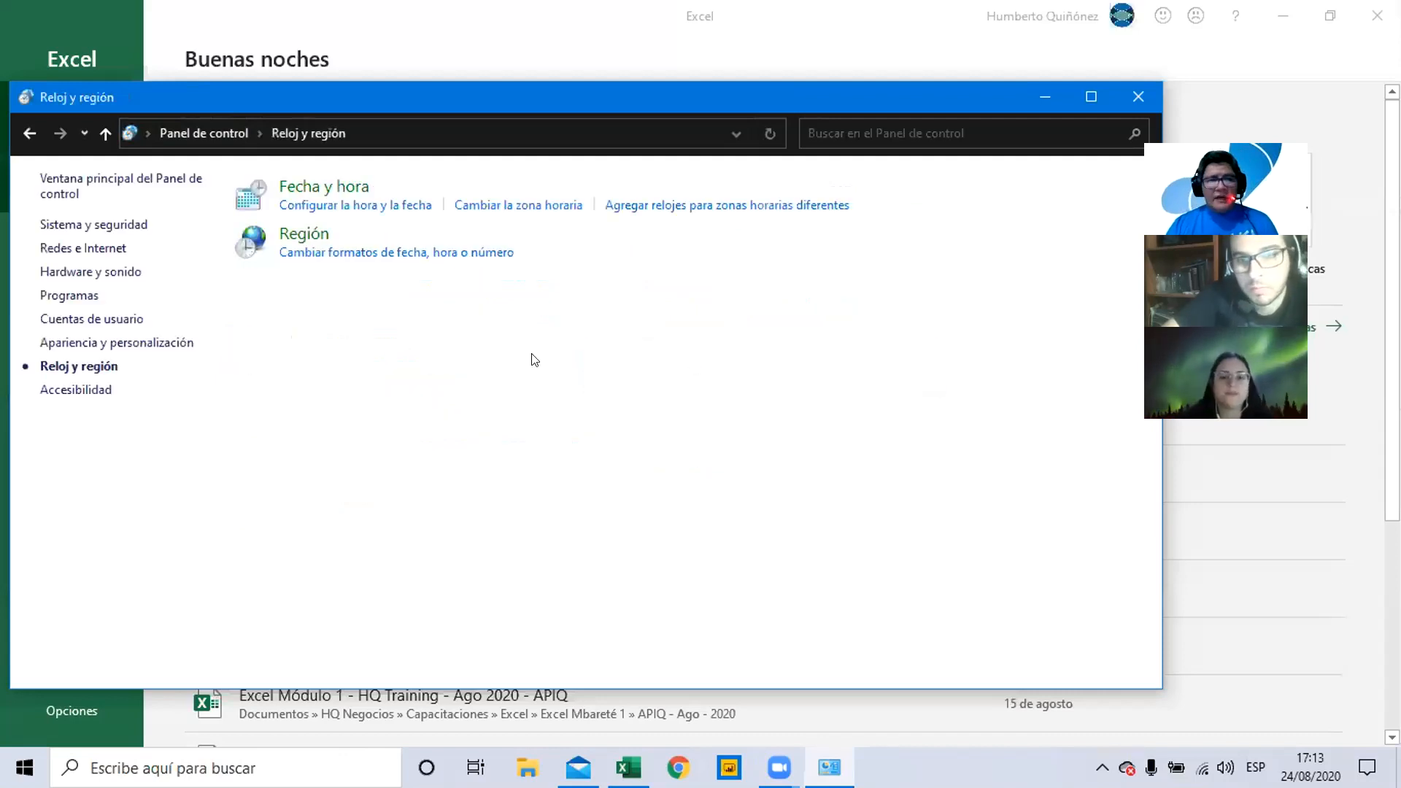
{"action": "left_click", "coordinate": [305, 253]}
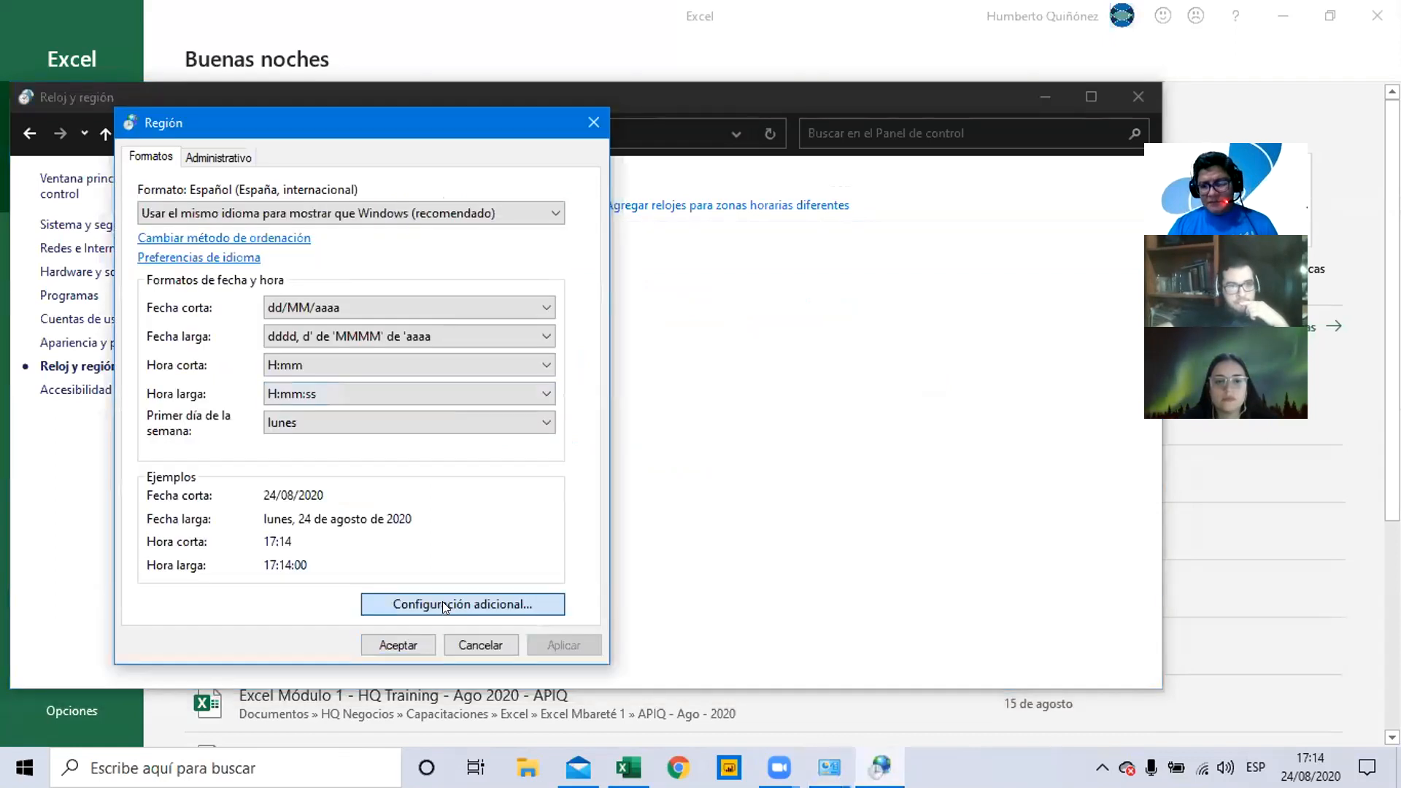
{"action": "left_click", "coordinate": [442, 604]}
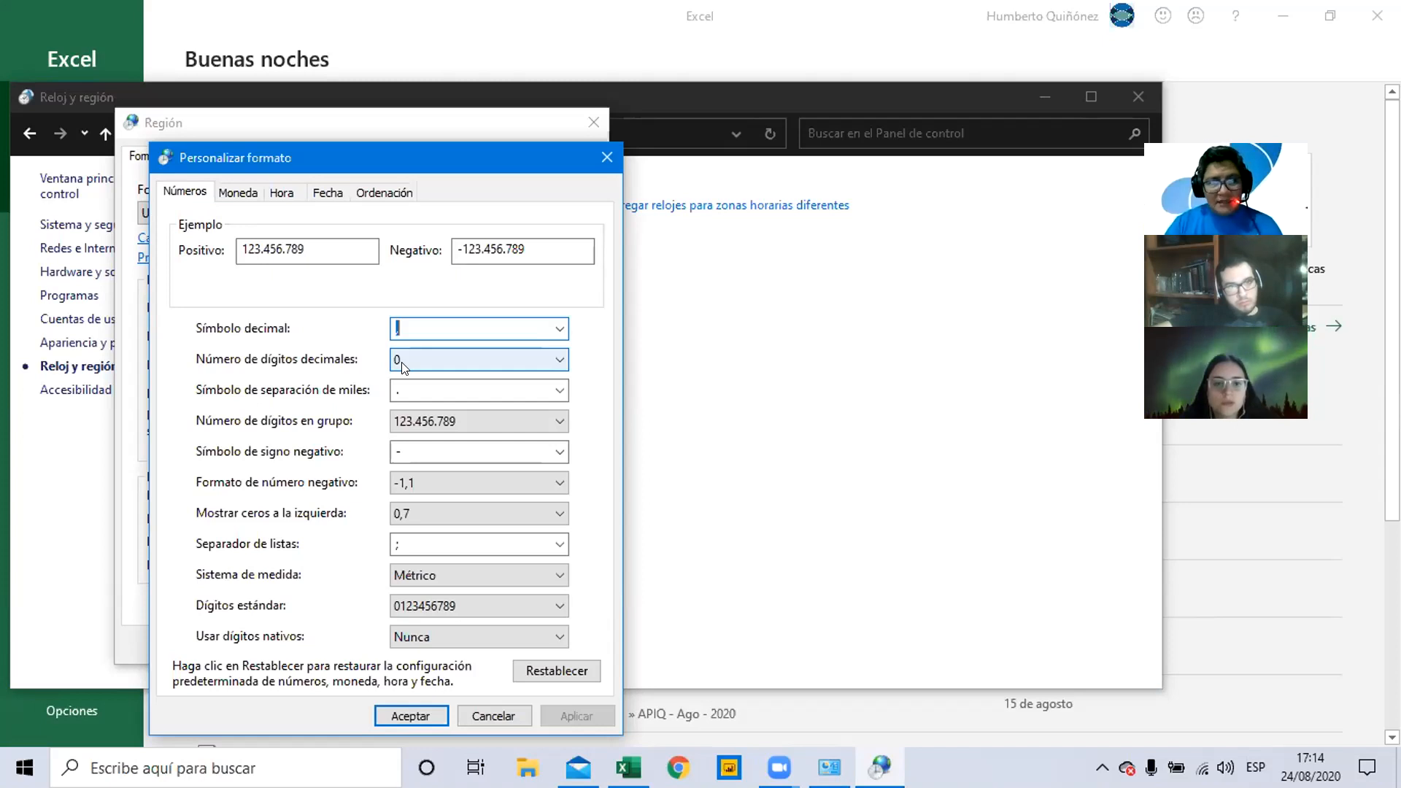
Check the currency decimal digits and thousands separator, accept the format dialogs and close the Control Panel.
{"action": "left_click", "coordinate": [239, 193]}
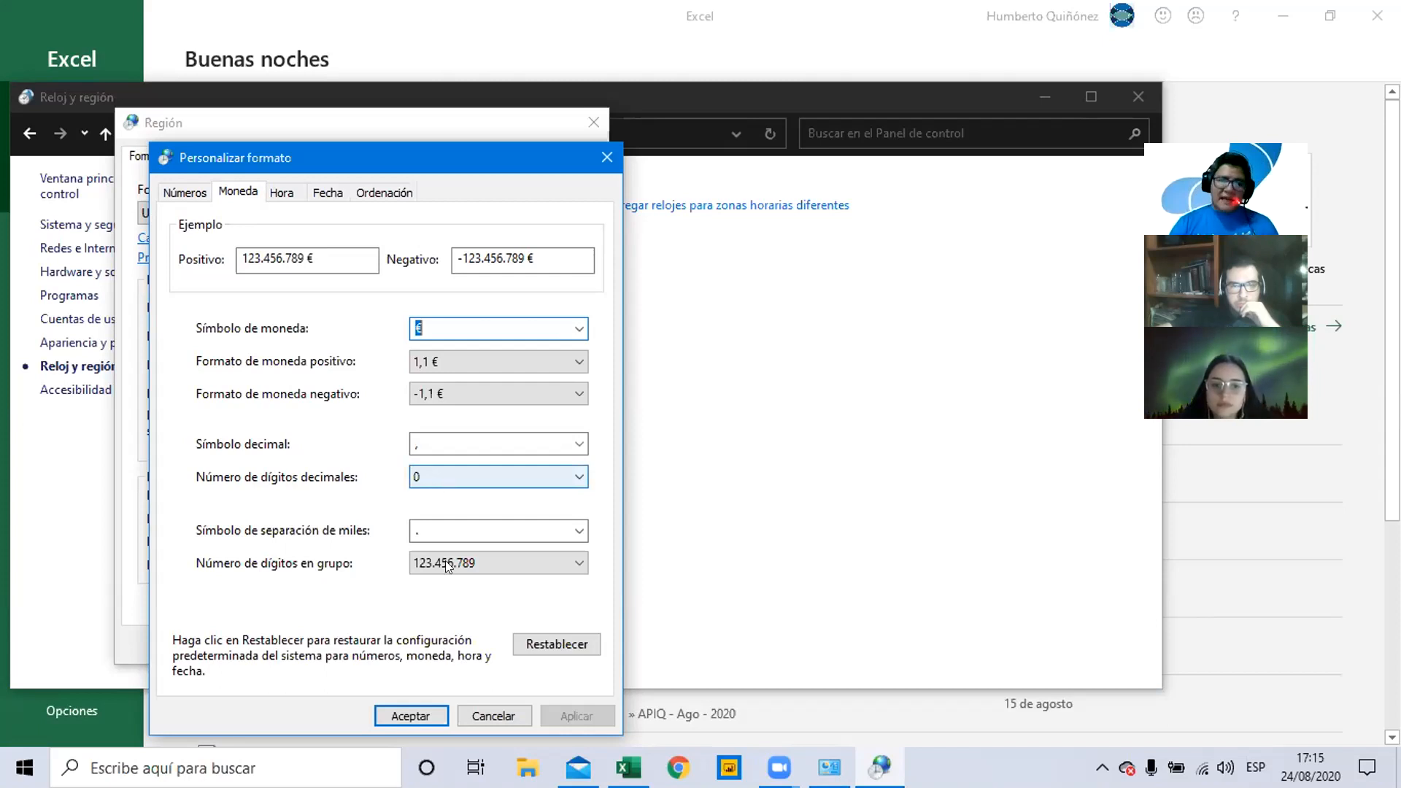
{"action": "left_click", "coordinate": [411, 717]}
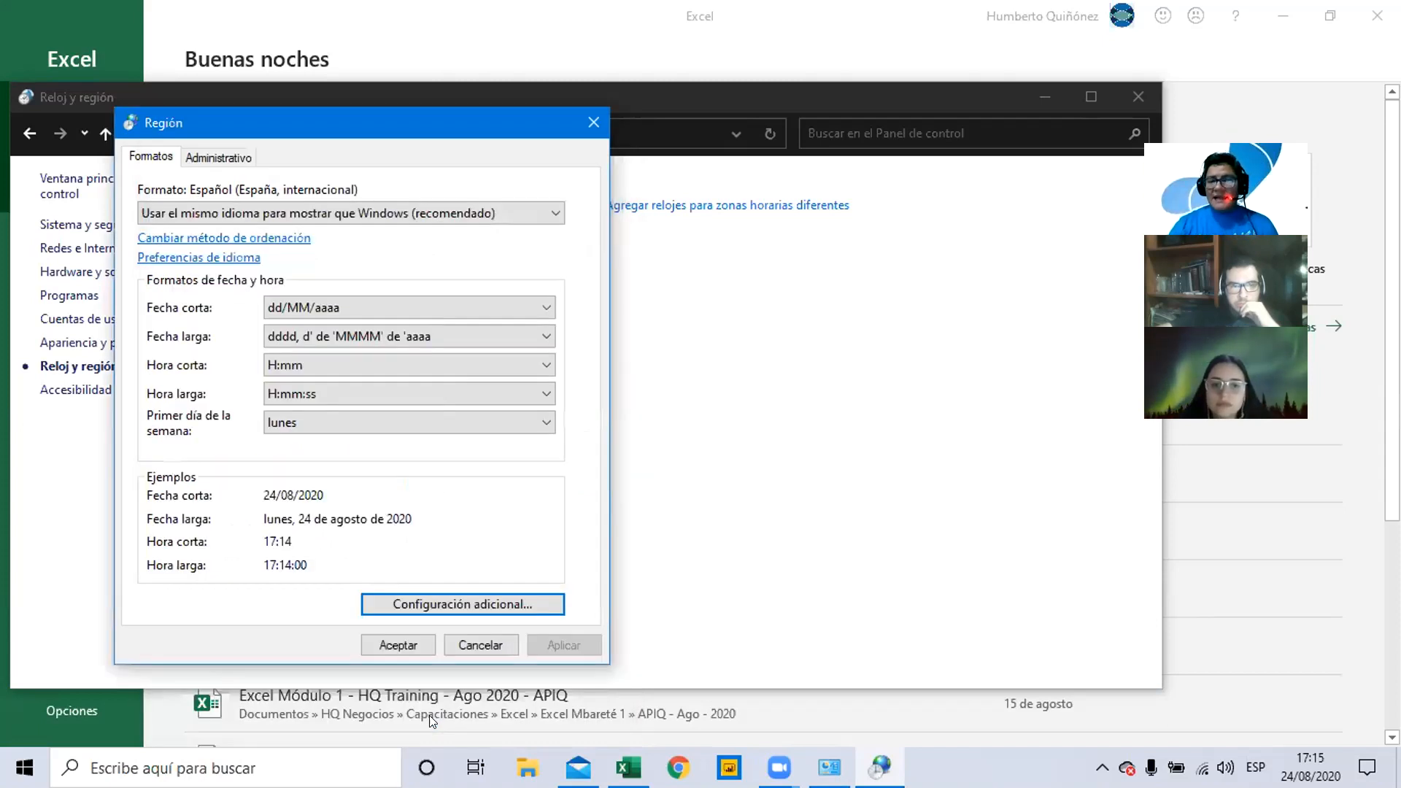
{"action": "left_click", "coordinate": [413, 643]}
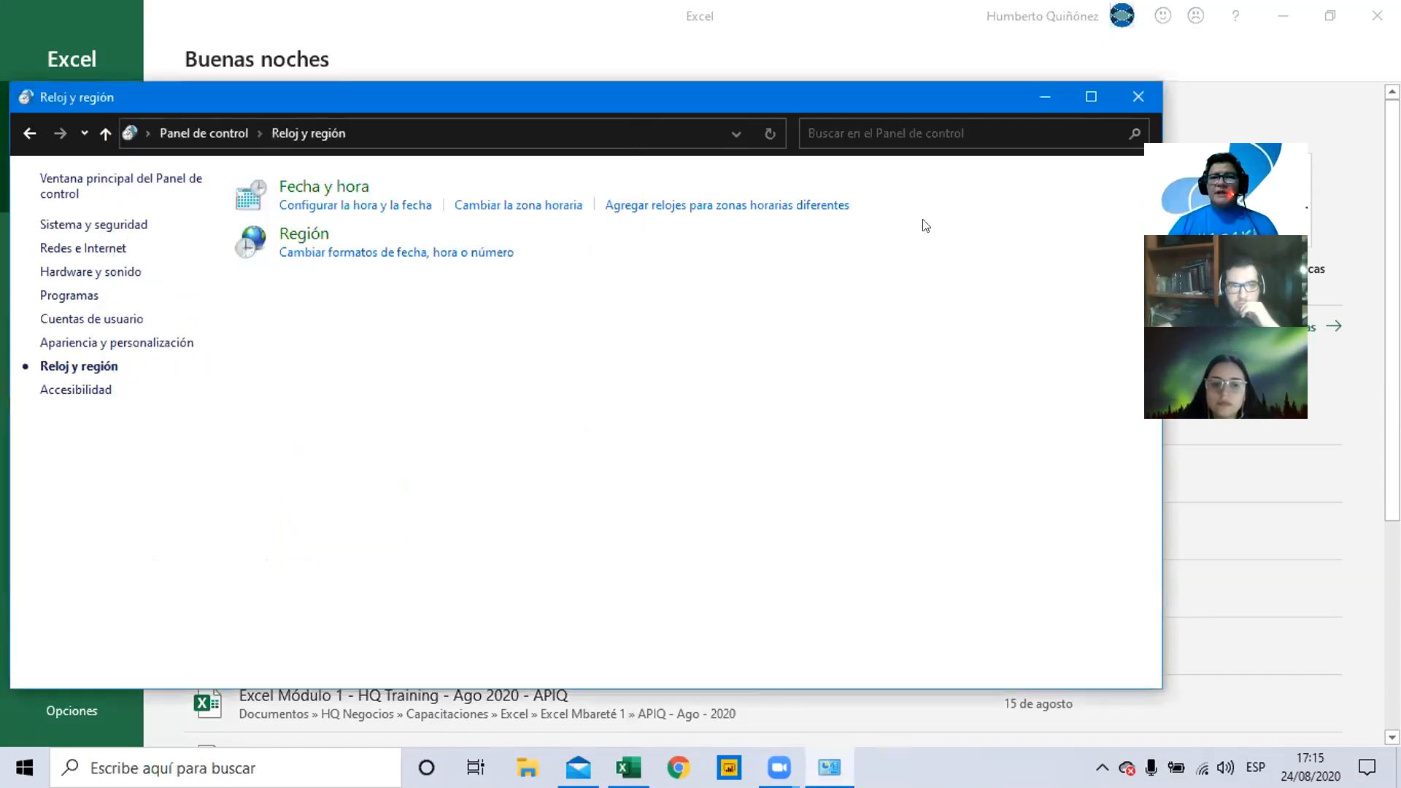
{"action": "left_click", "coordinate": [1122, 89]}
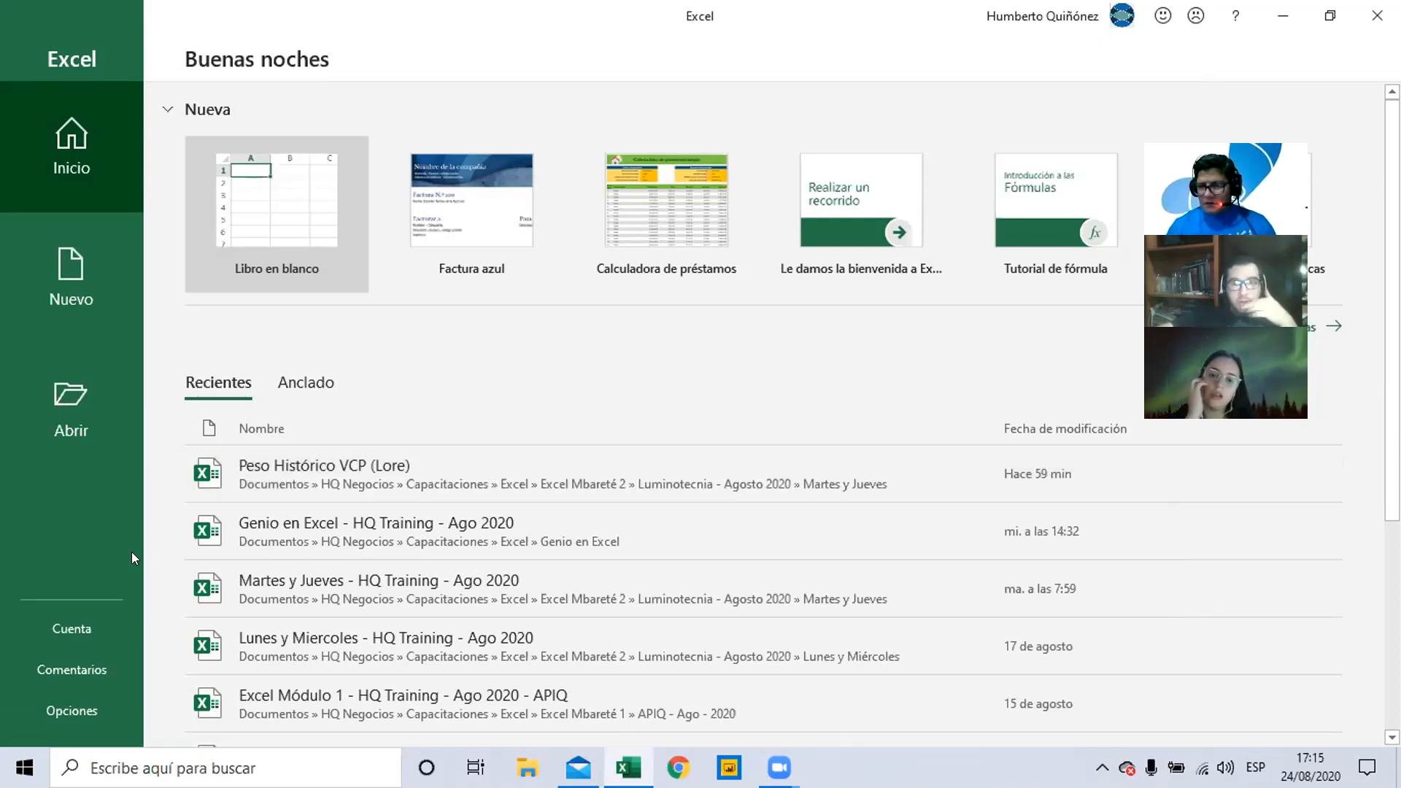
Reopen the Control Panel by searching for "panel de" and examine the number symbols in the additional region settings.
{"action": "left_click", "coordinate": [172, 769]}
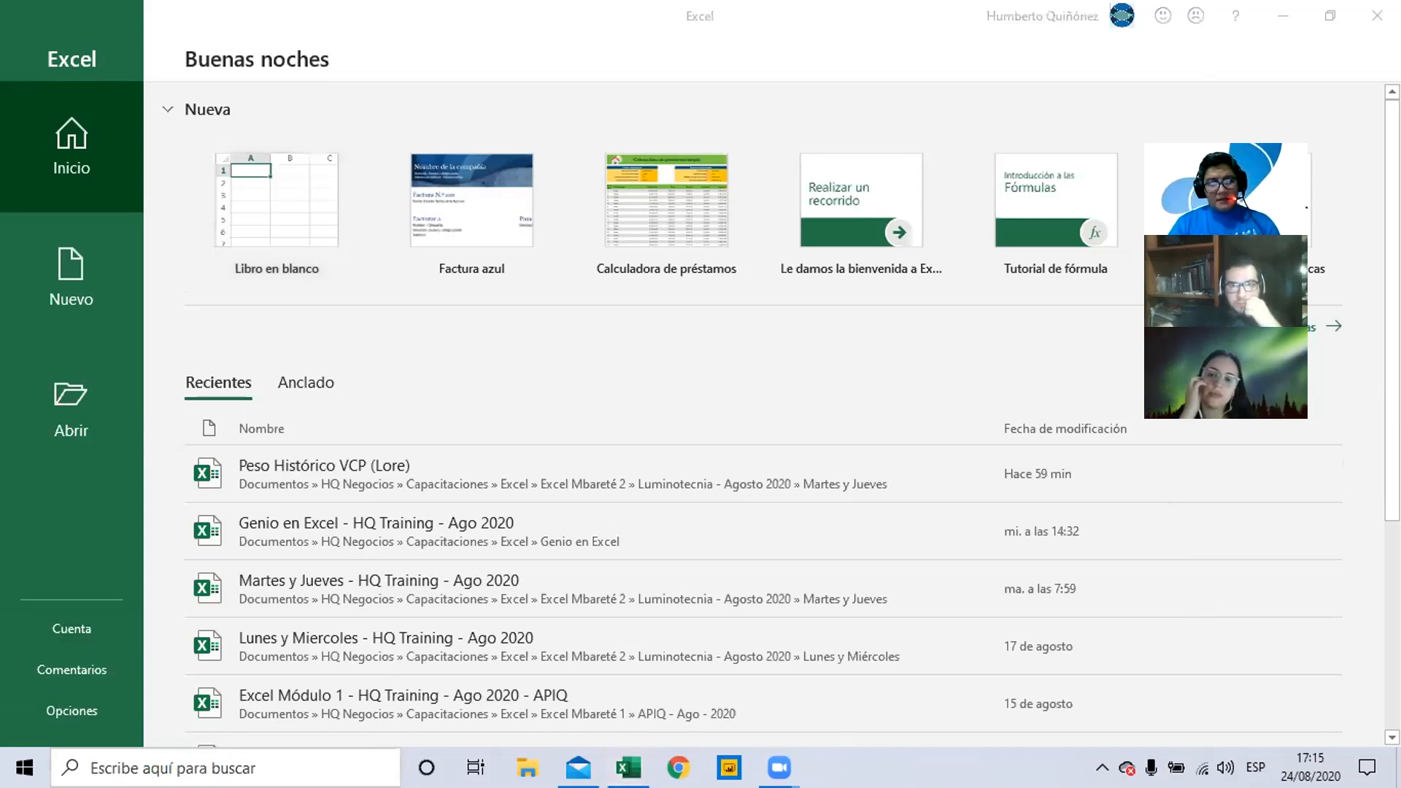
{"action": "type", "text": "pane"}
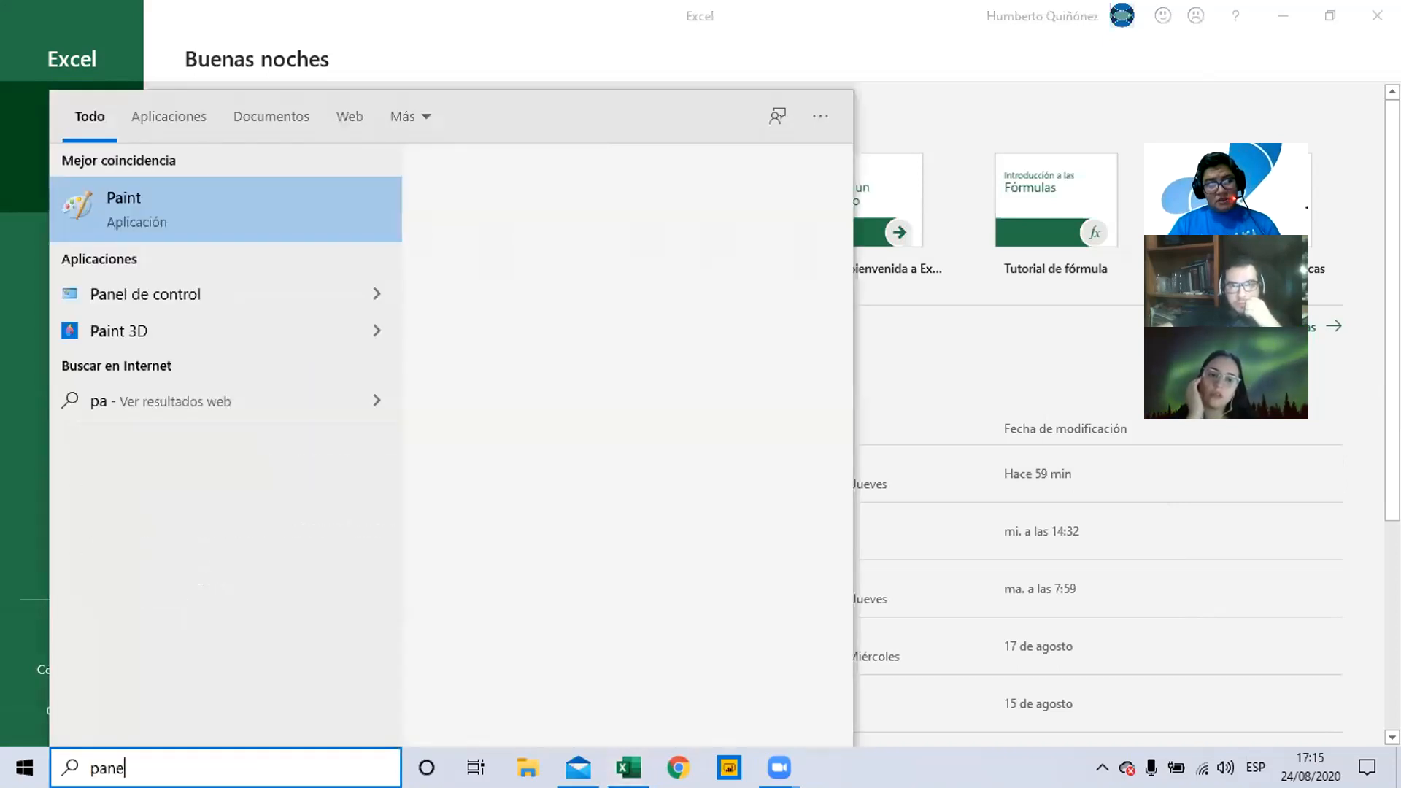
{"action": "type", "text": "l de"}
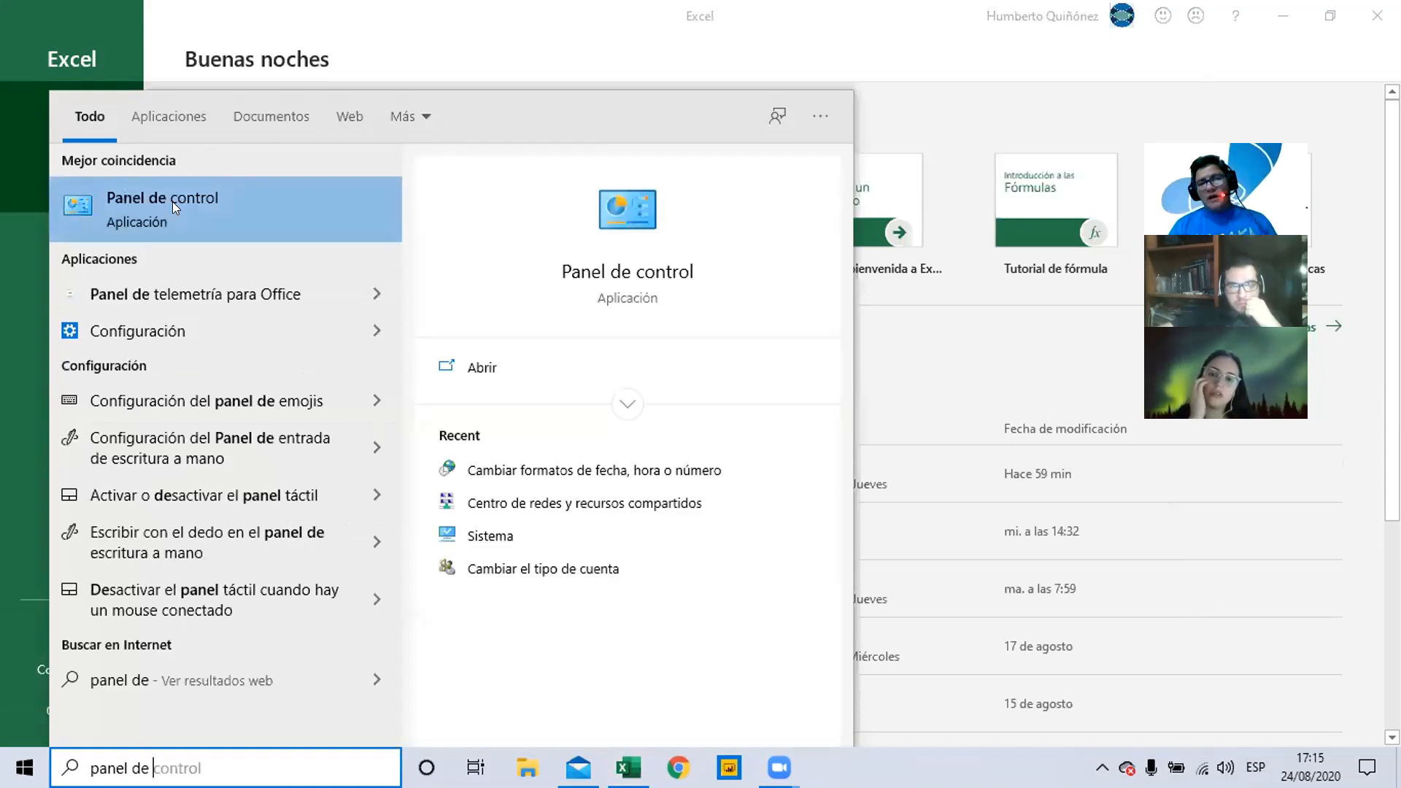
{"action": "left_click", "coordinate": [172, 202]}
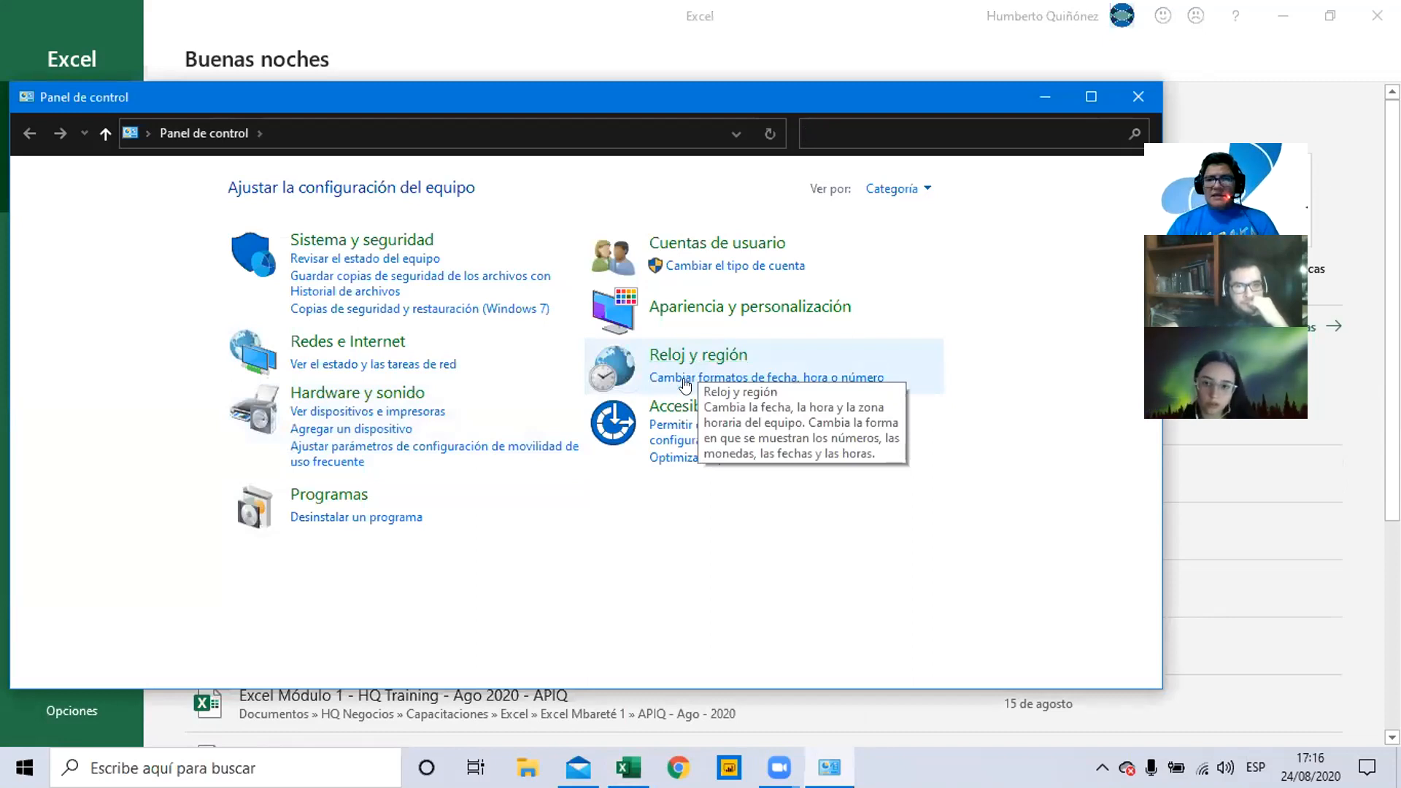
{"action": "left_click", "coordinate": [729, 379]}
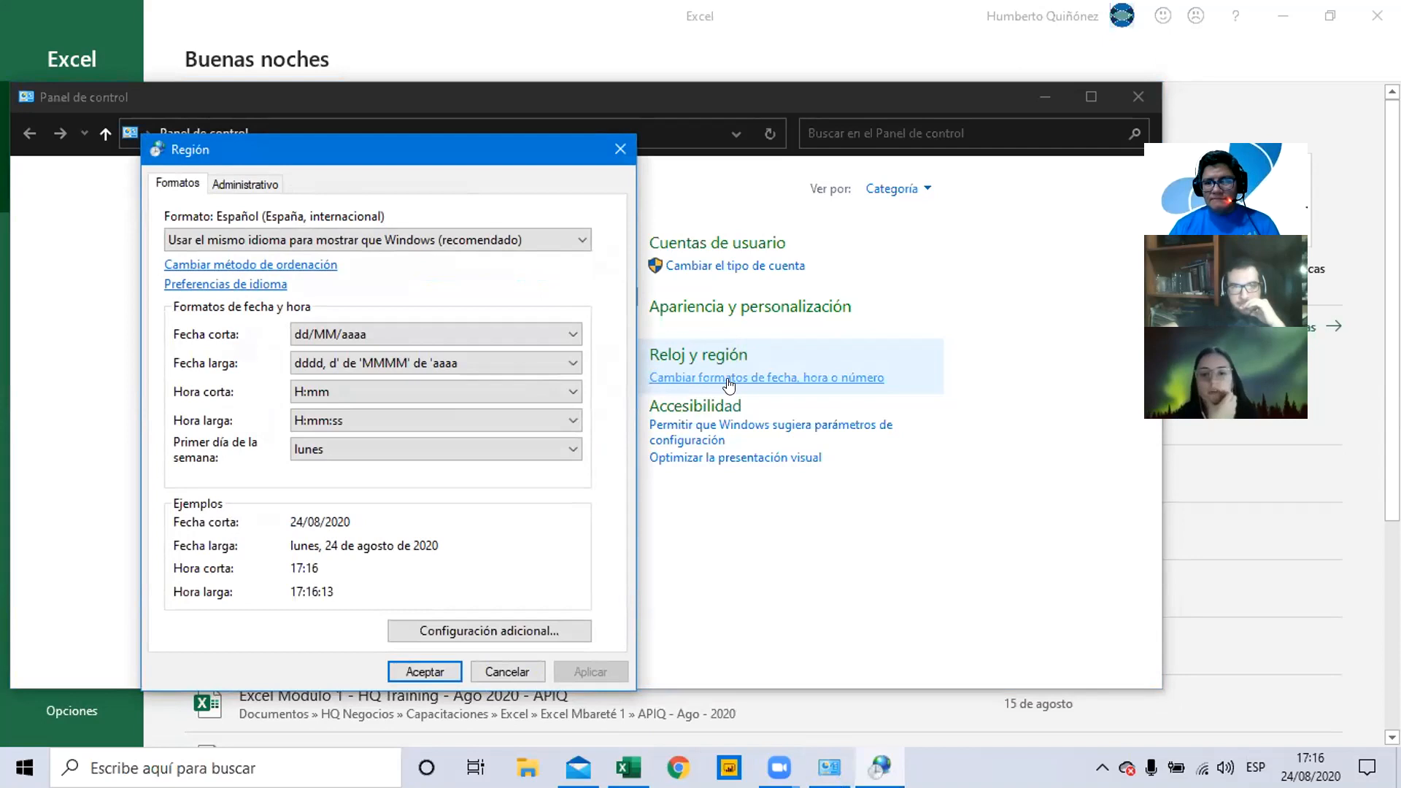
{"action": "left_click", "coordinate": [483, 628]}
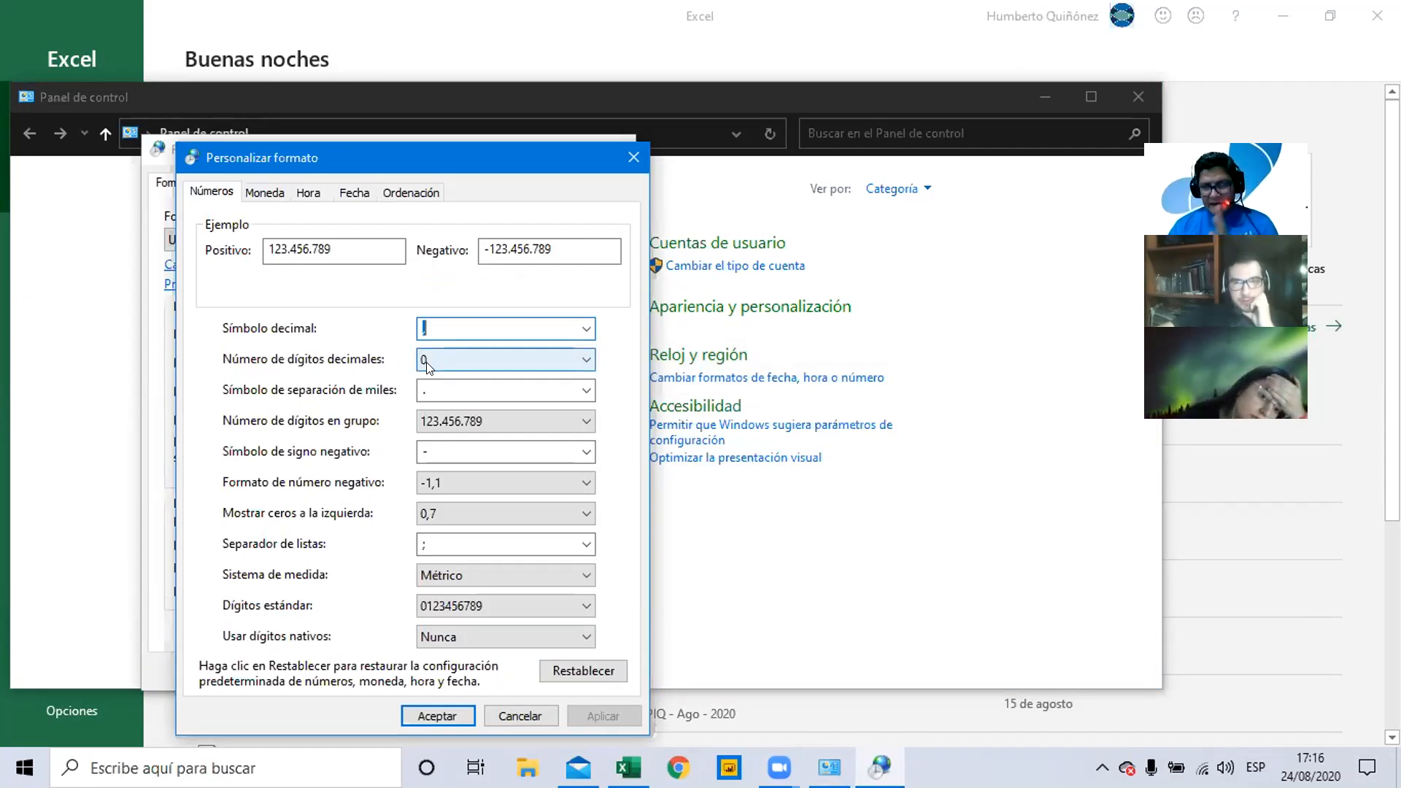
Review the currency format settings again, accept the region dialogs unchanged and close the Control Panel.
{"action": "left_click", "coordinate": [264, 192]}
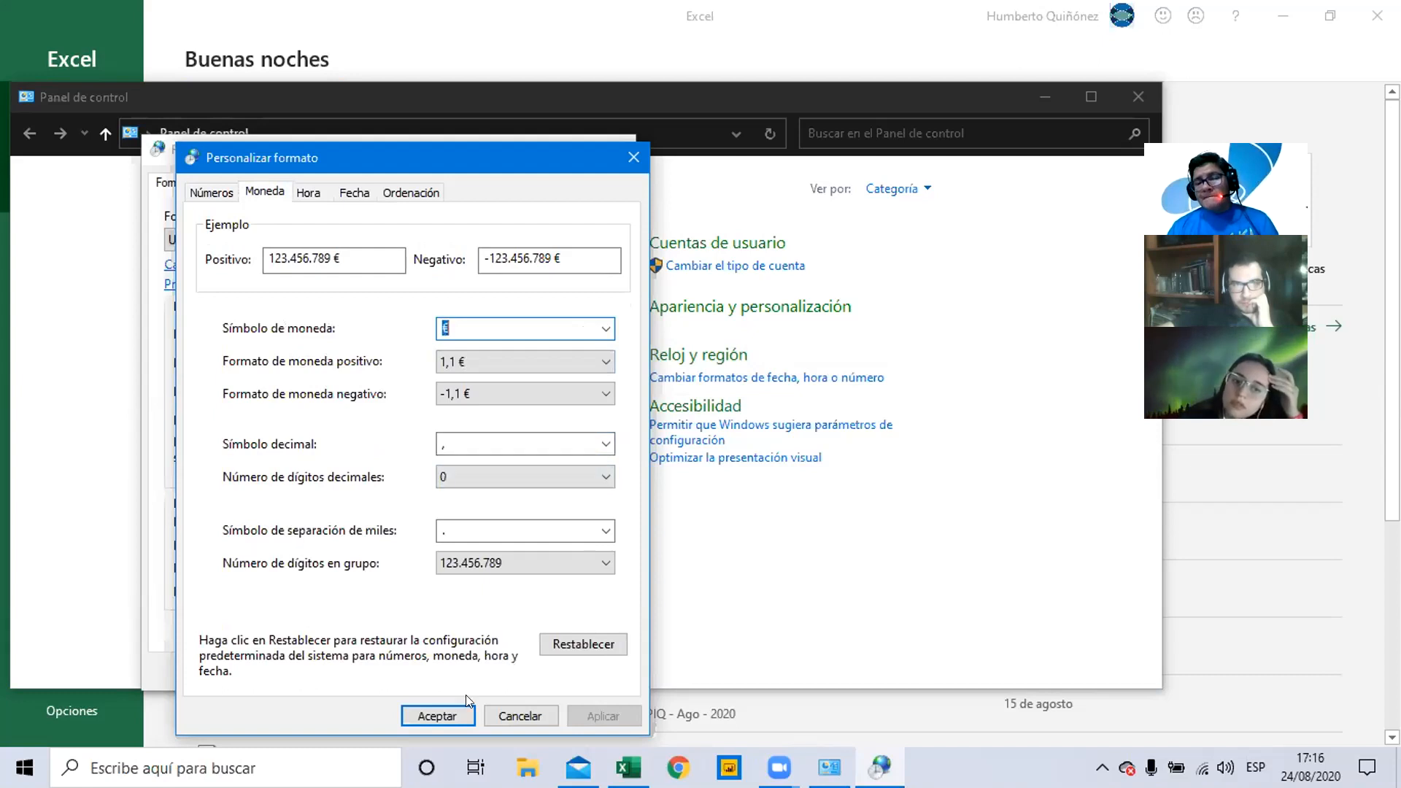
{"action": "left_click", "coordinate": [434, 716]}
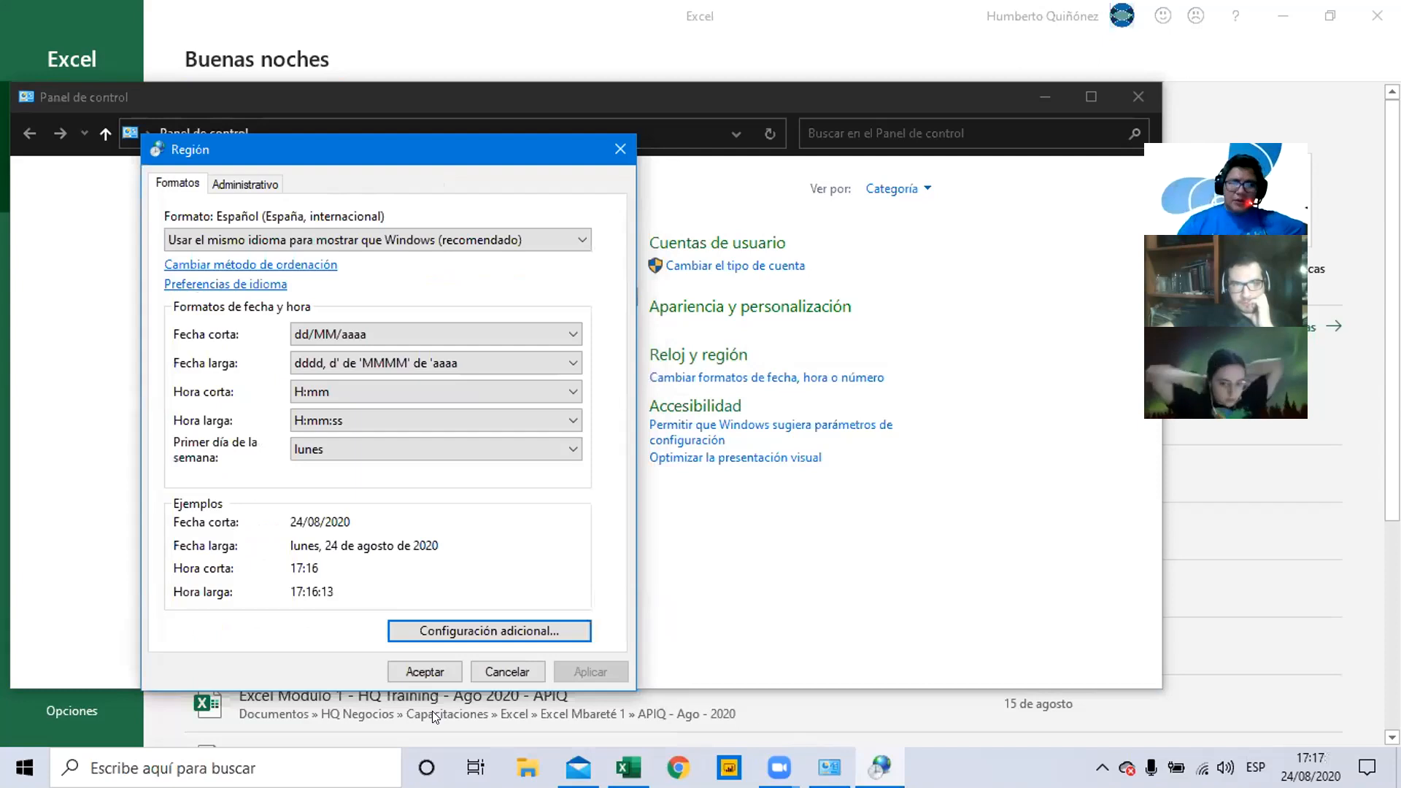
{"action": "left_click", "coordinate": [430, 669]}
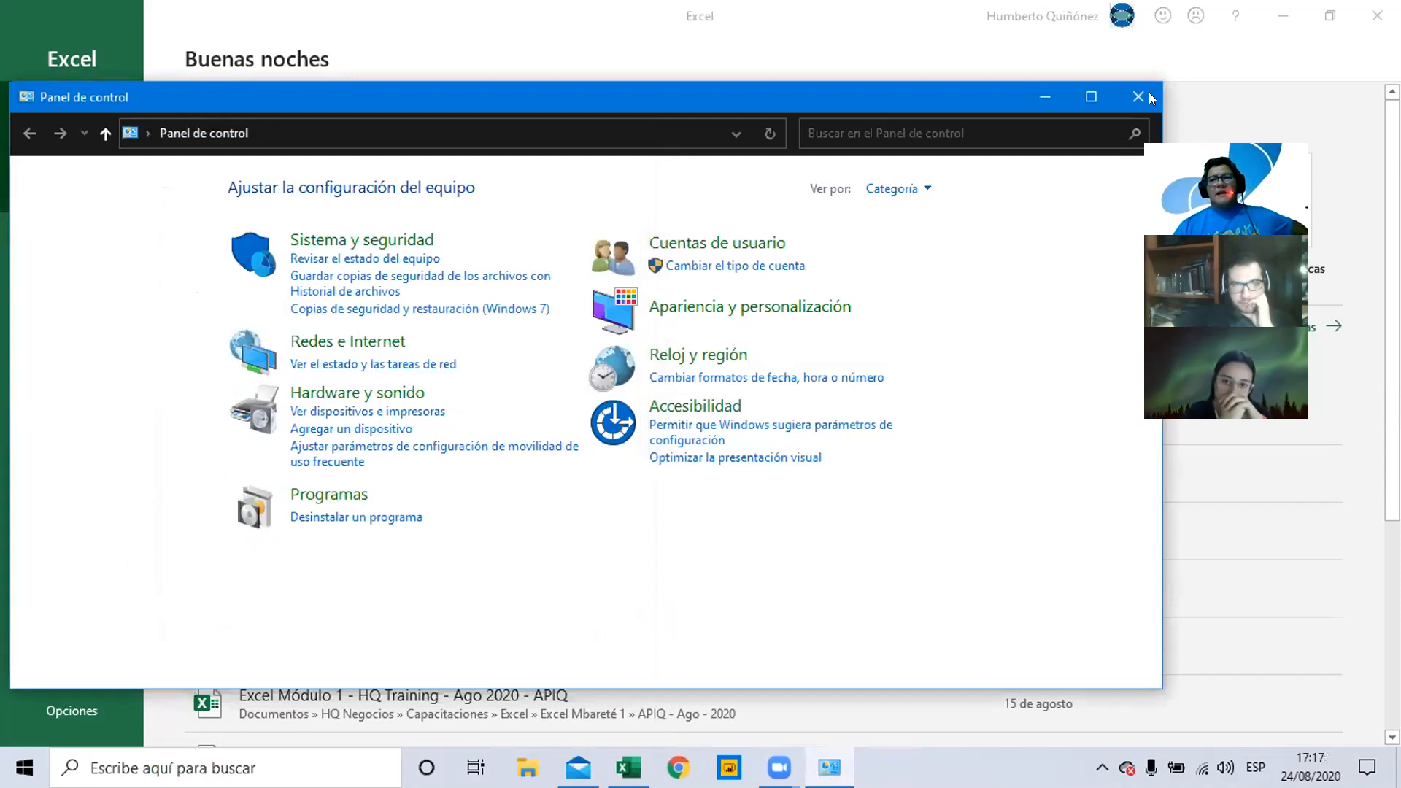
{"action": "key", "text": "alt+F4"}
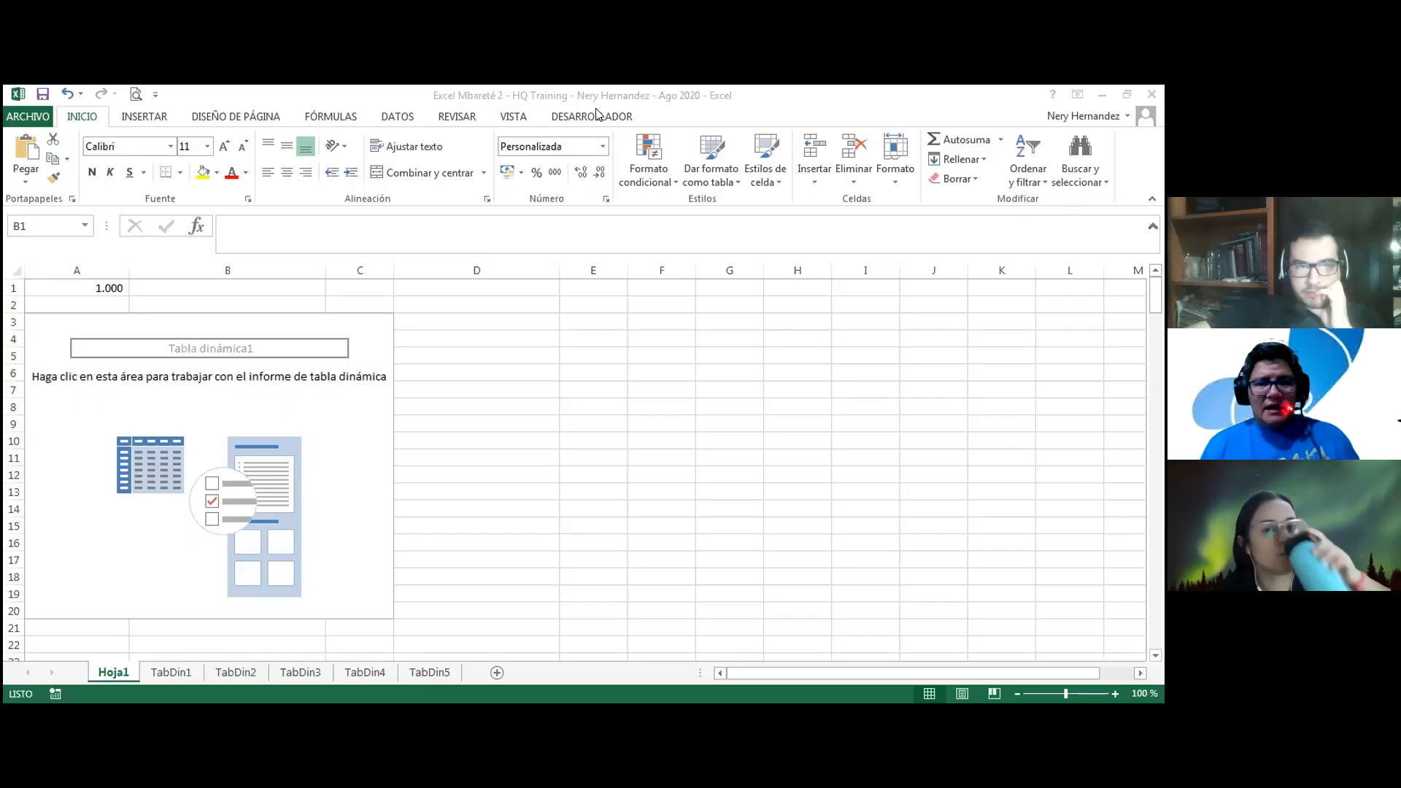
Format all cells of Hoja1 as Porcentaje, replace that with the thousands (comma) style and select cell A1.
{"action": "left_click", "coordinate": [54, 283]}
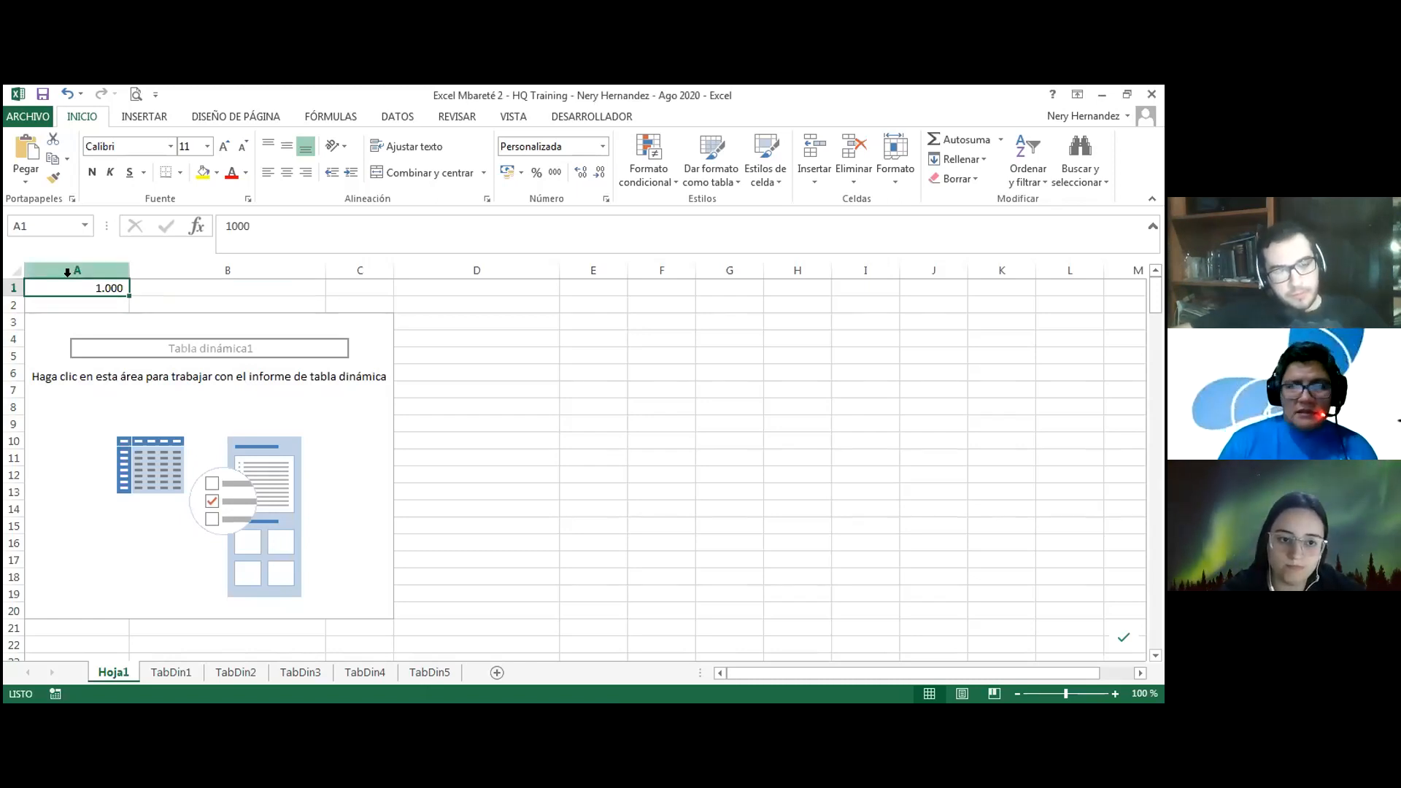
{"action": "key", "text": "ctrl+a"}
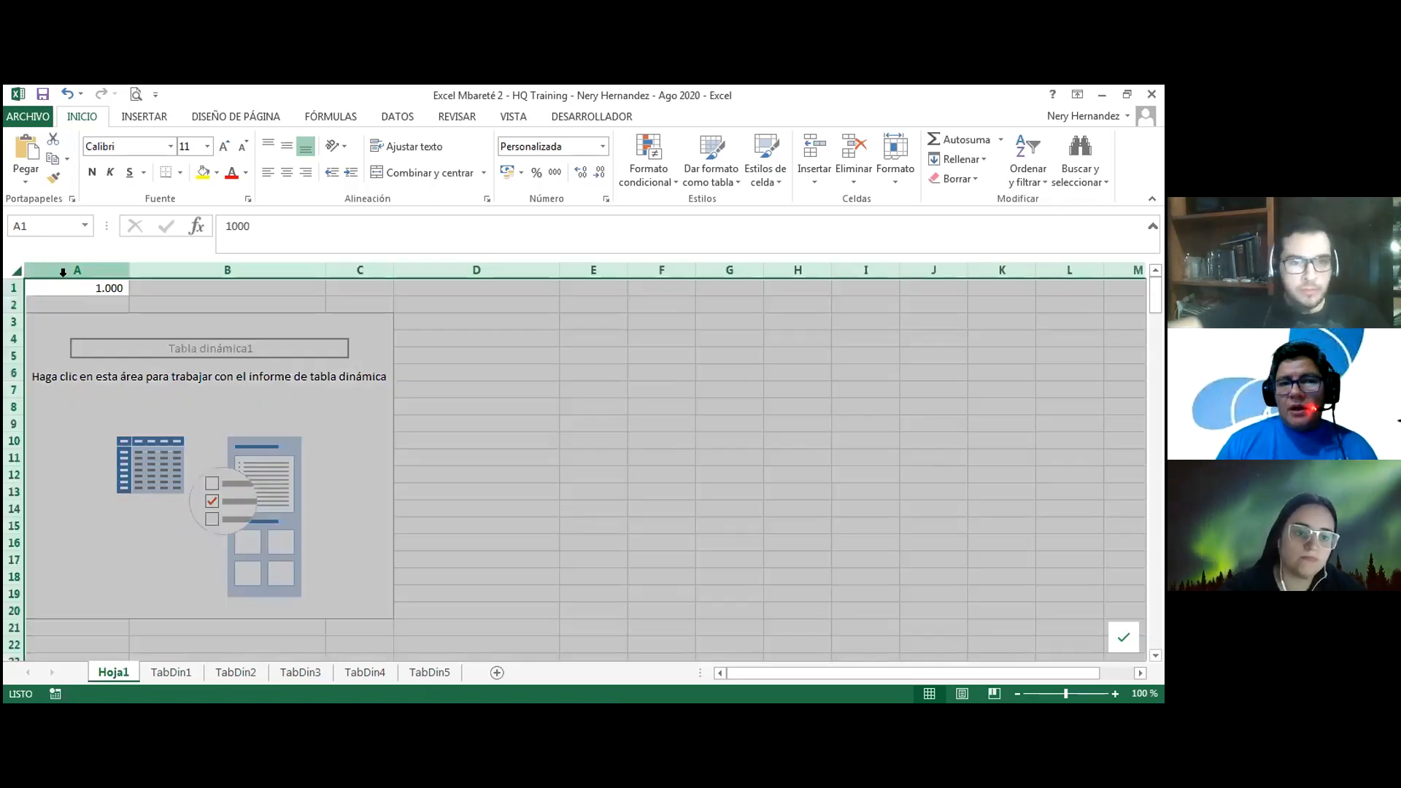
{"action": "left_click", "coordinate": [589, 143]}
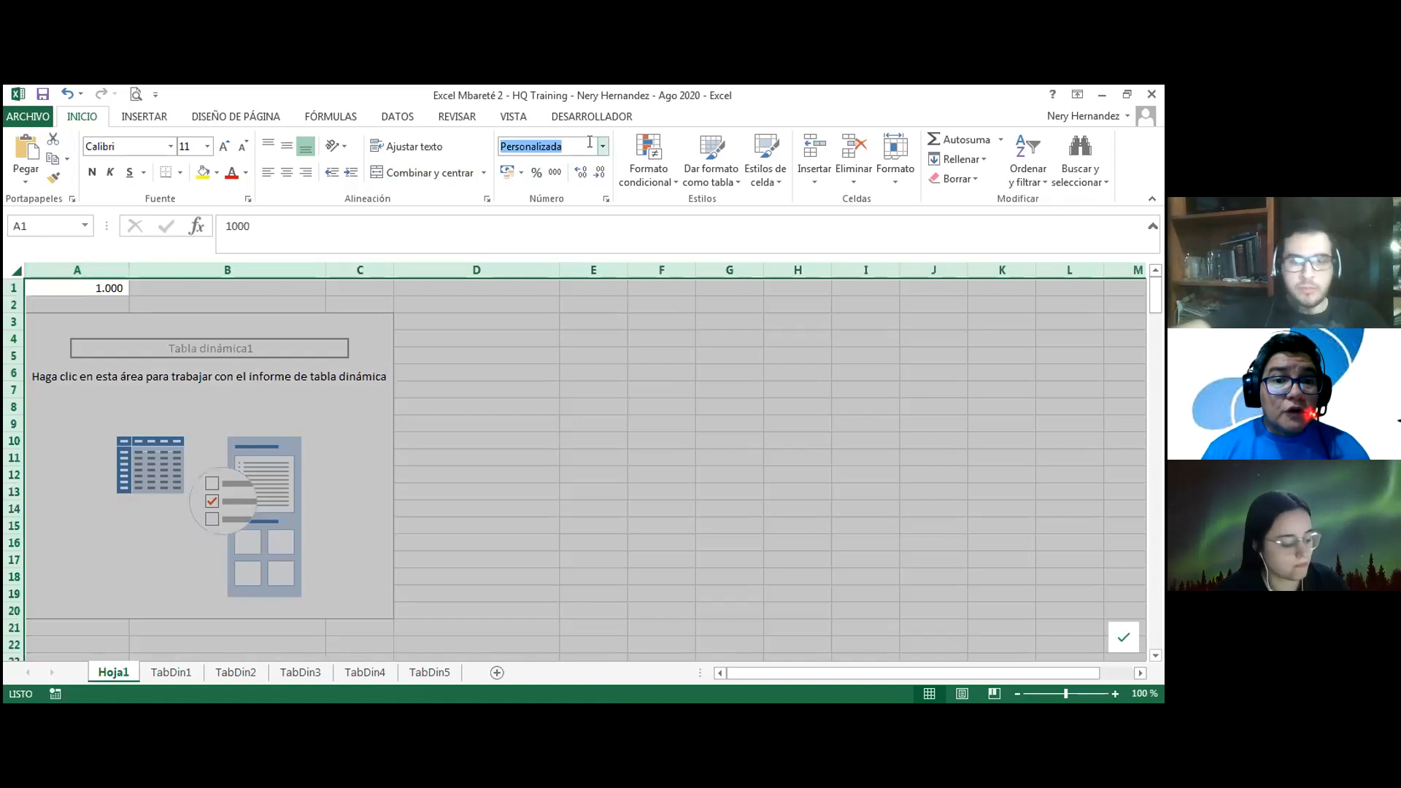
{"action": "type", "text": "Porcentaje"}
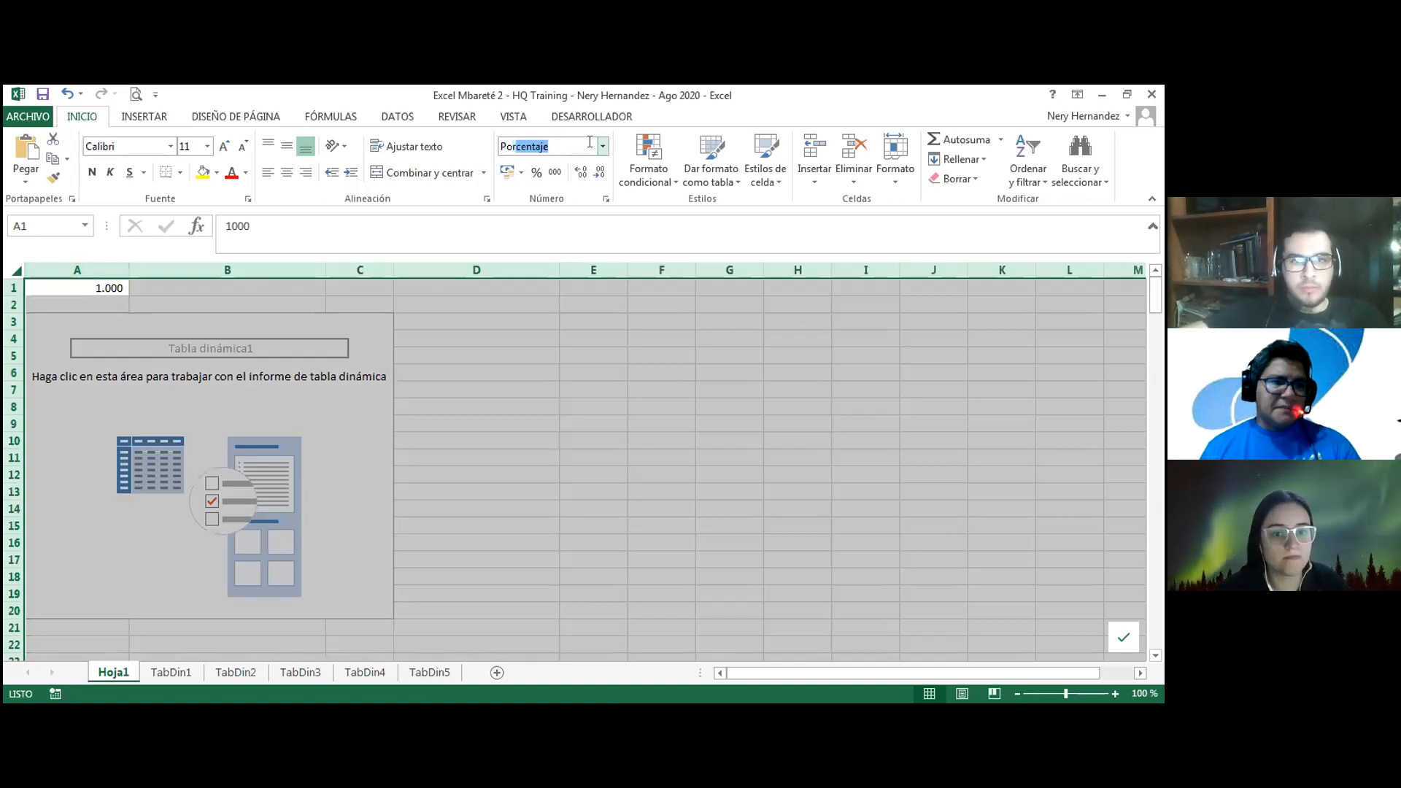
{"action": "key", "text": "Return"}
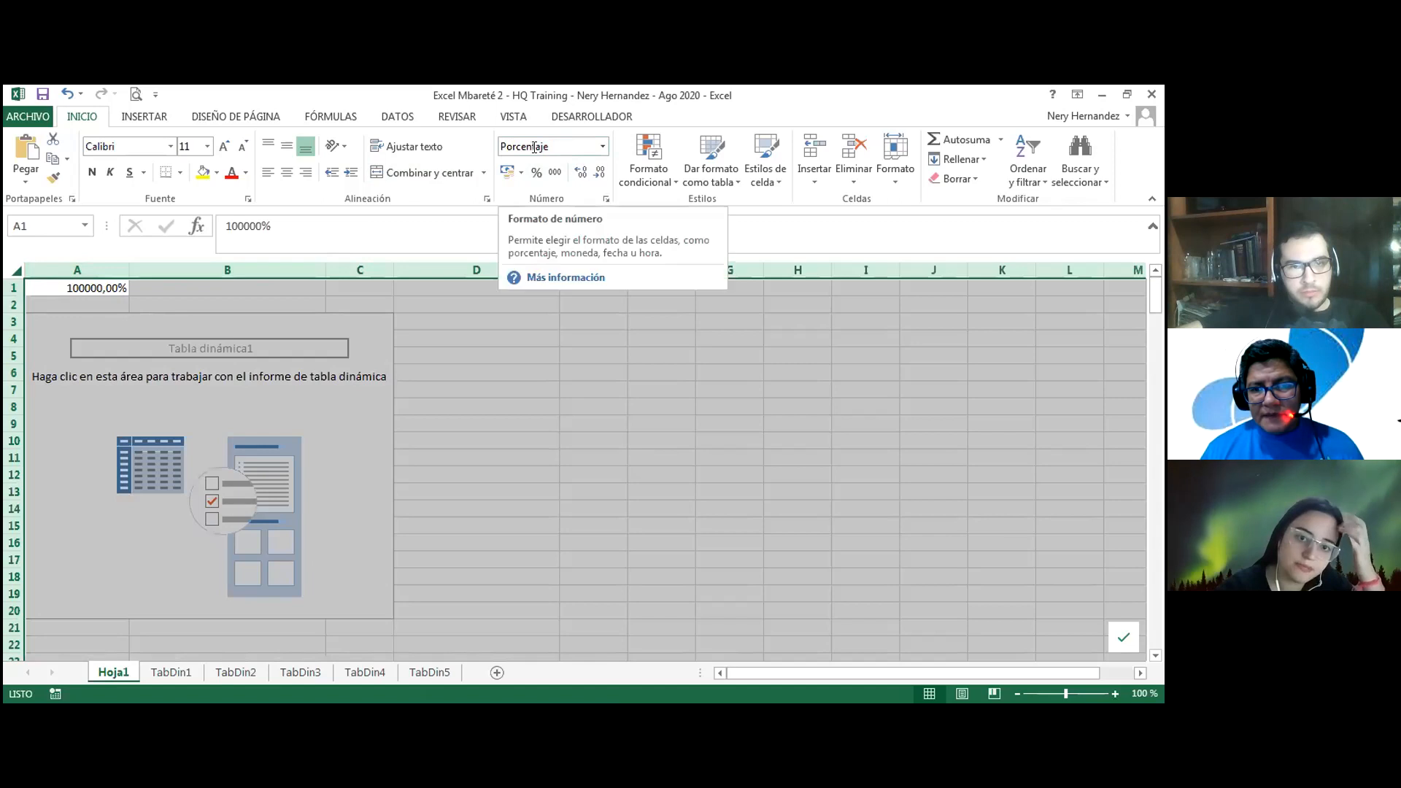
{"action": "left_click", "coordinate": [554, 172]}
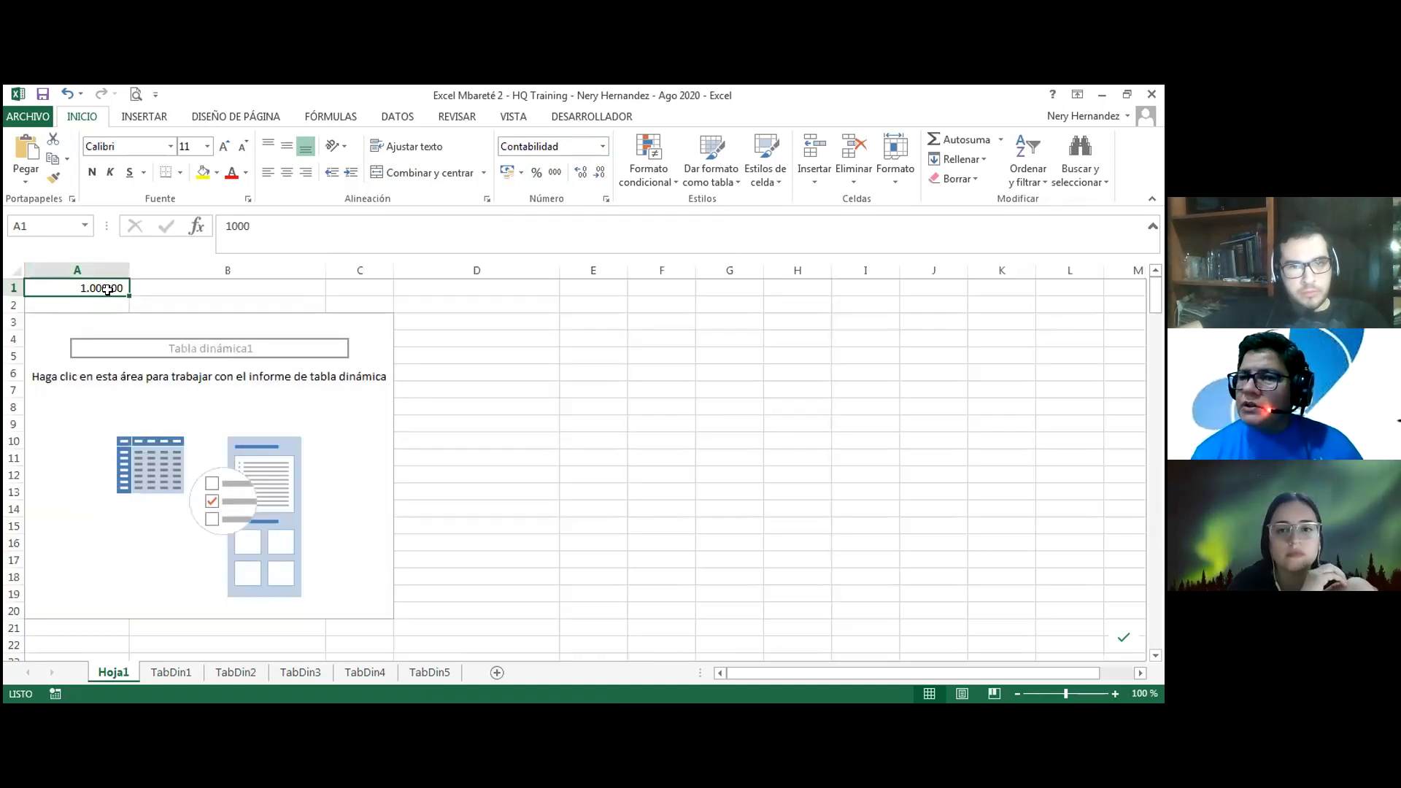
Look at the Windows settings outside the workbook, close them and select cell F10 in Hoja1.
{"action": "left_click", "coordinate": [12, 705]}
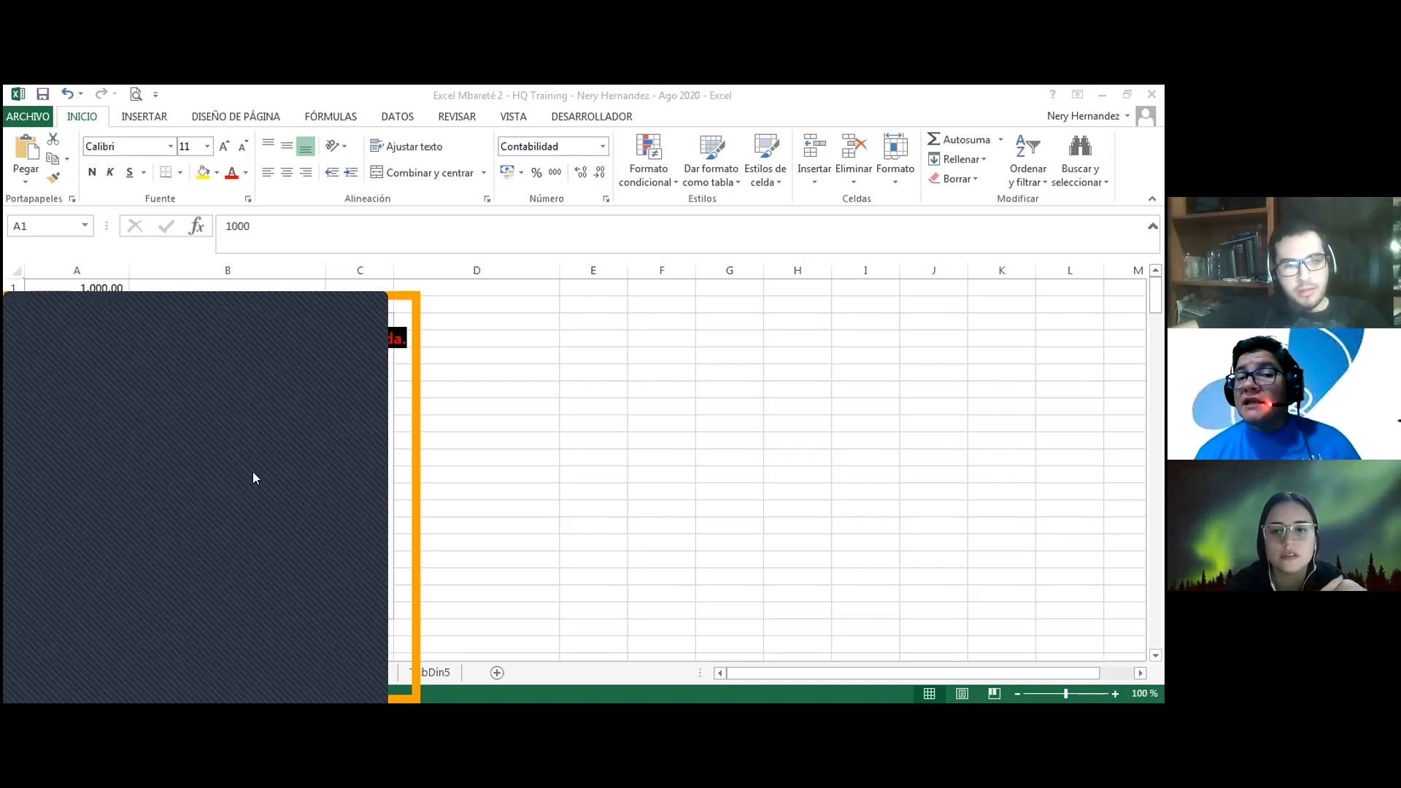
{"action": "left_click", "coordinate": [289, 517]}
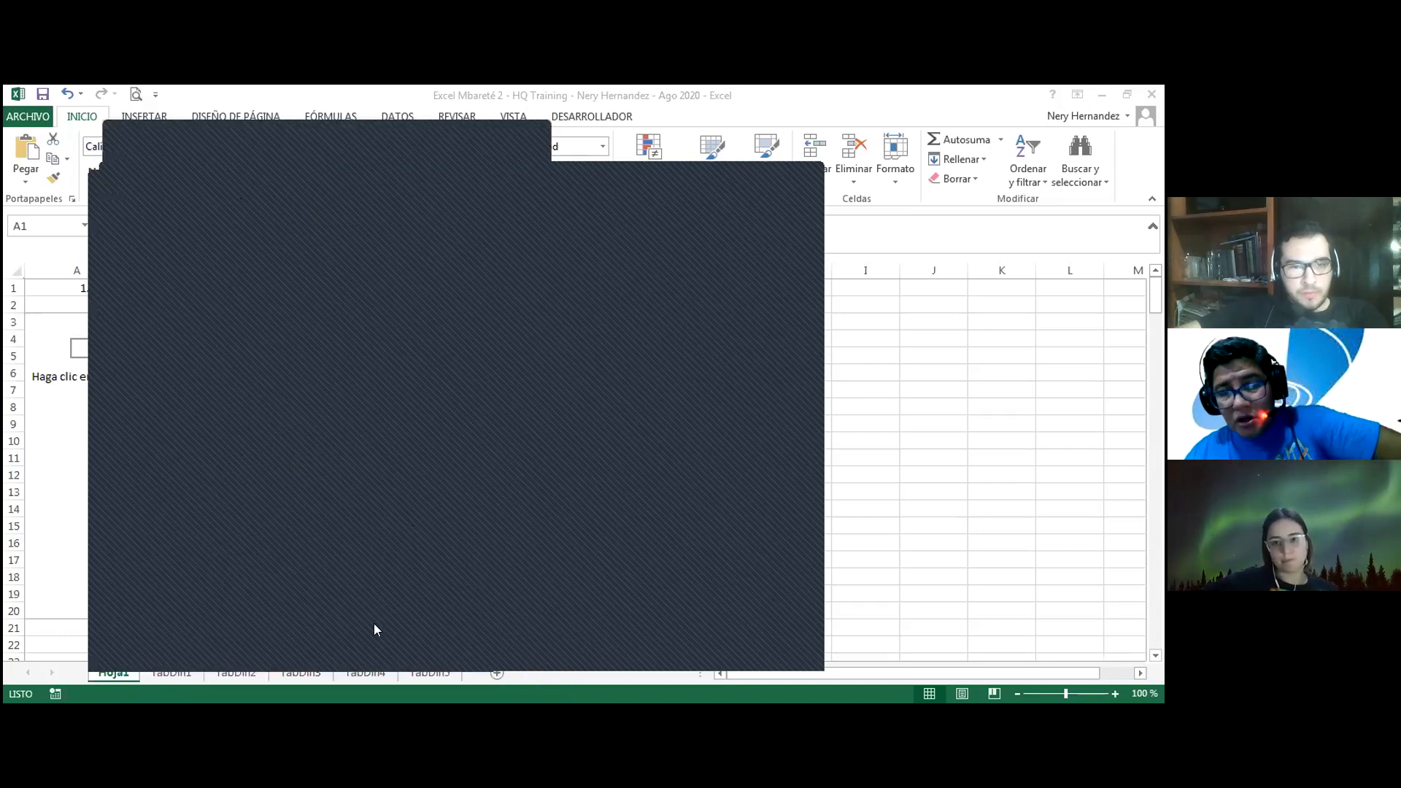
{"action": "left_click", "coordinate": [800, 175]}
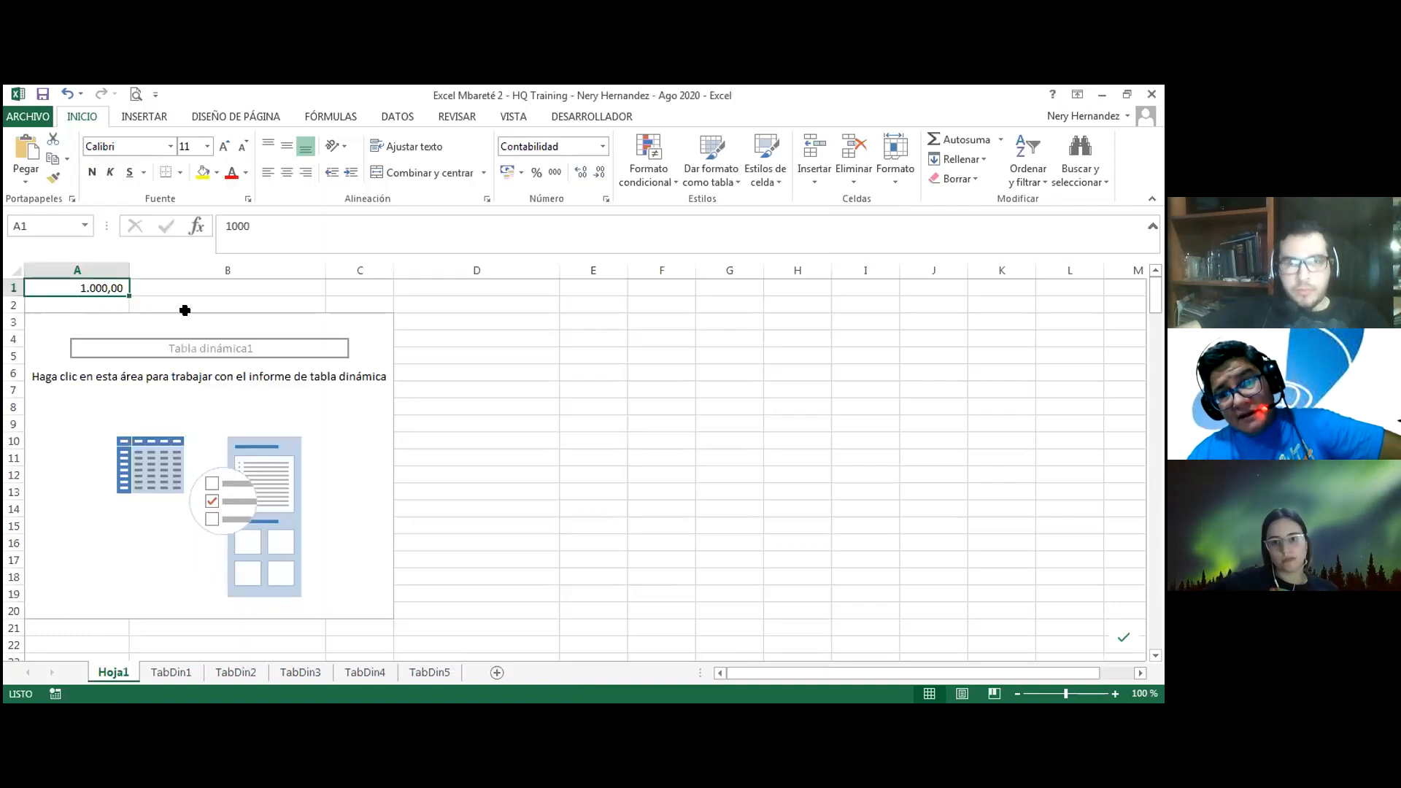
{"action": "left_click", "coordinate": [675, 436]}
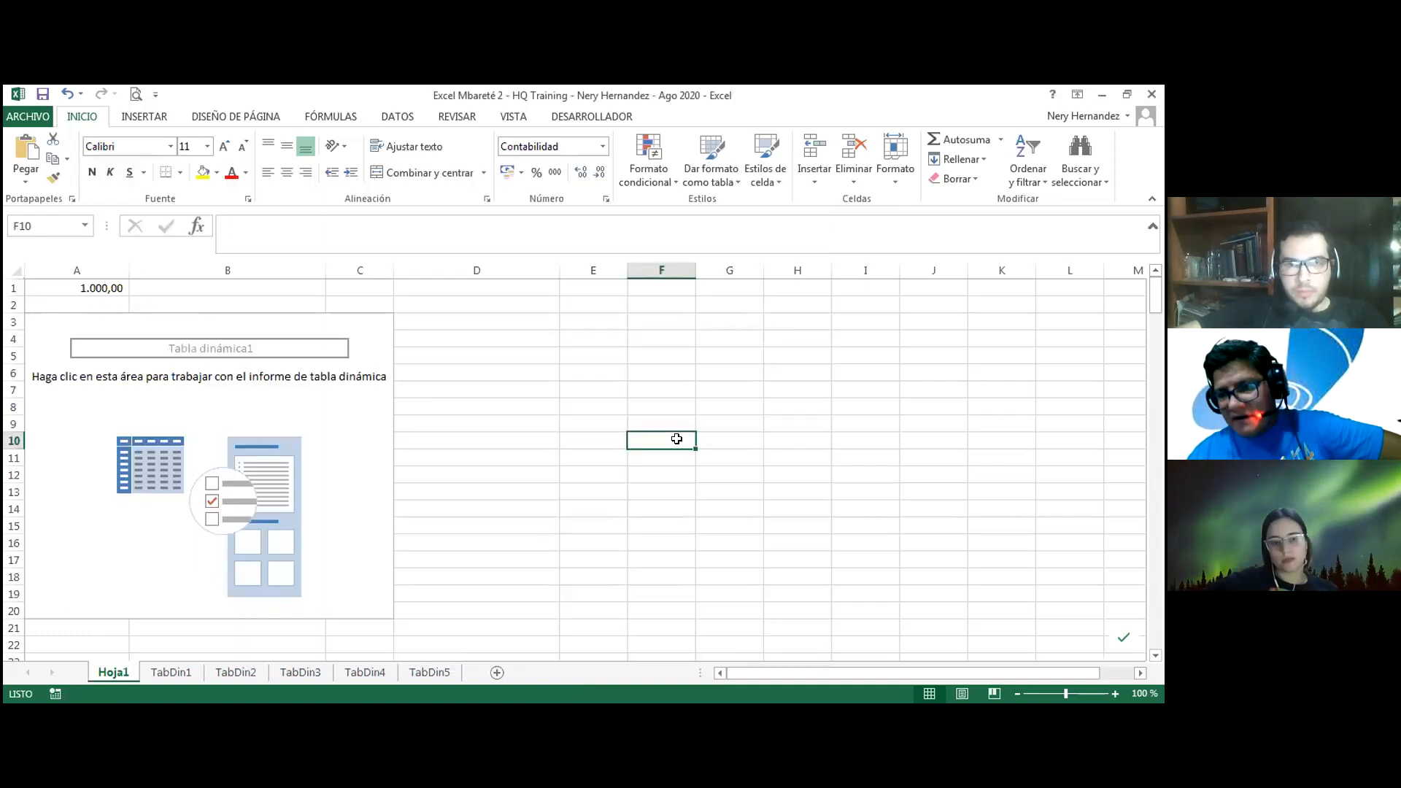
Close the workbook and reopen it, updating its external links and continuing past the link message.
{"action": "left_click", "coordinate": [1161, 88]}
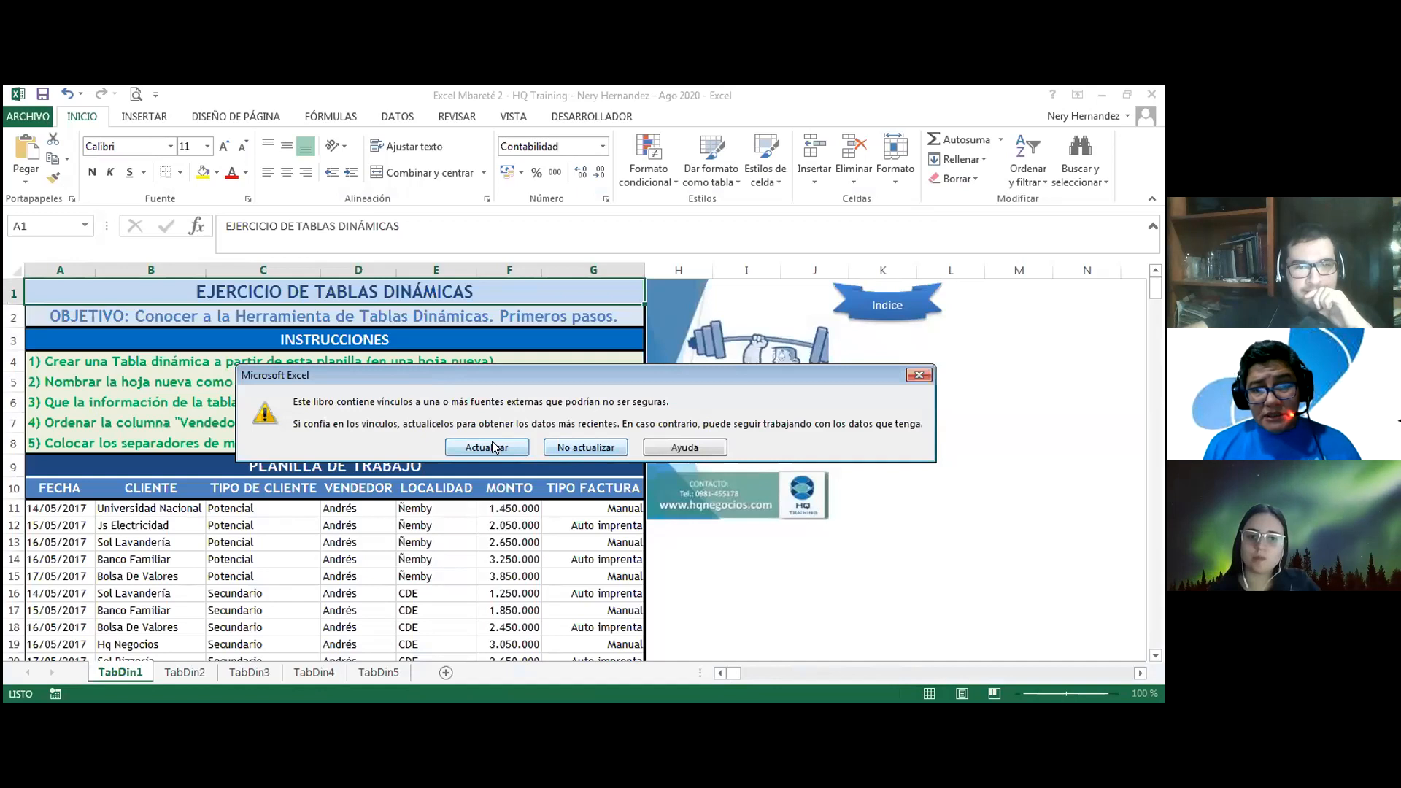
{"action": "left_click", "coordinate": [484, 447]}
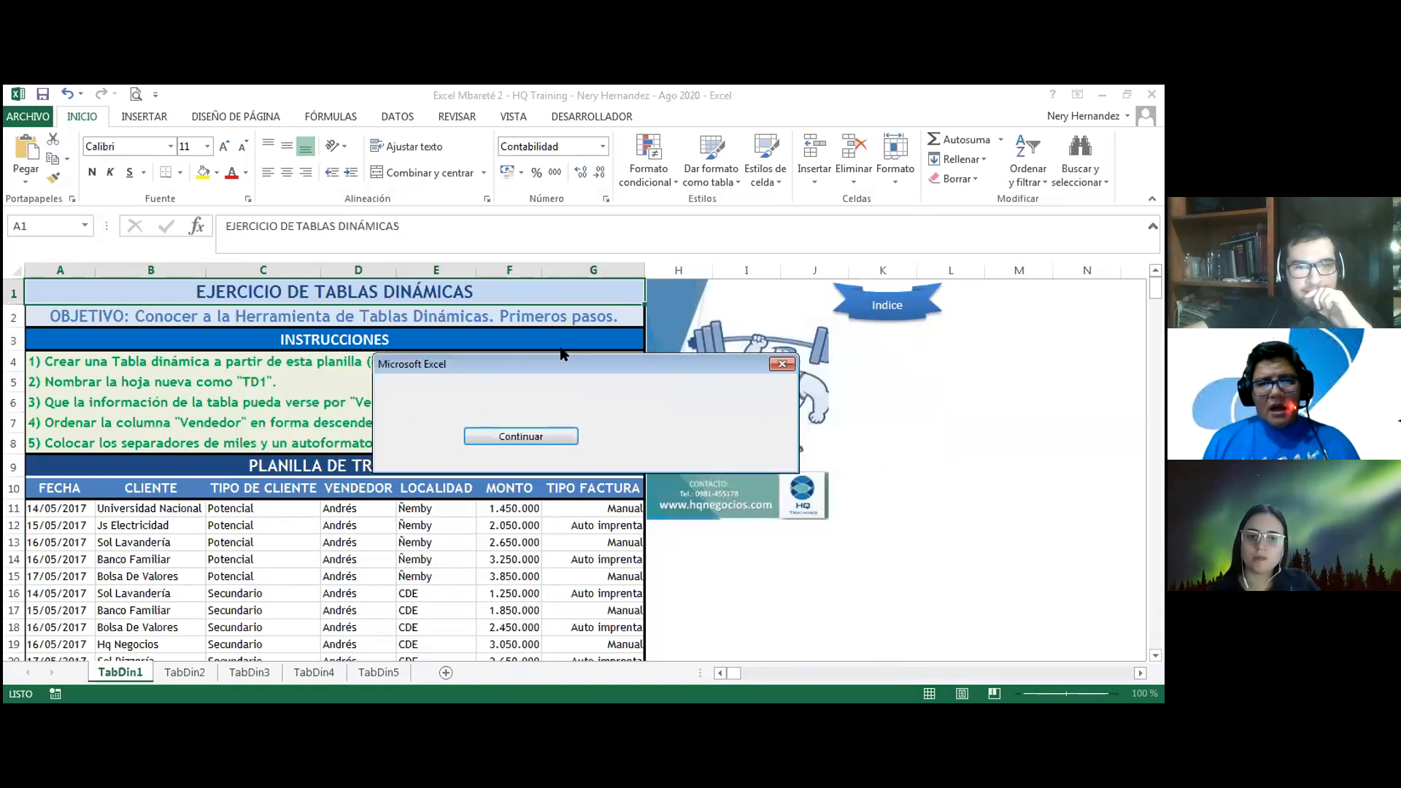
{"action": "left_click", "coordinate": [543, 432]}
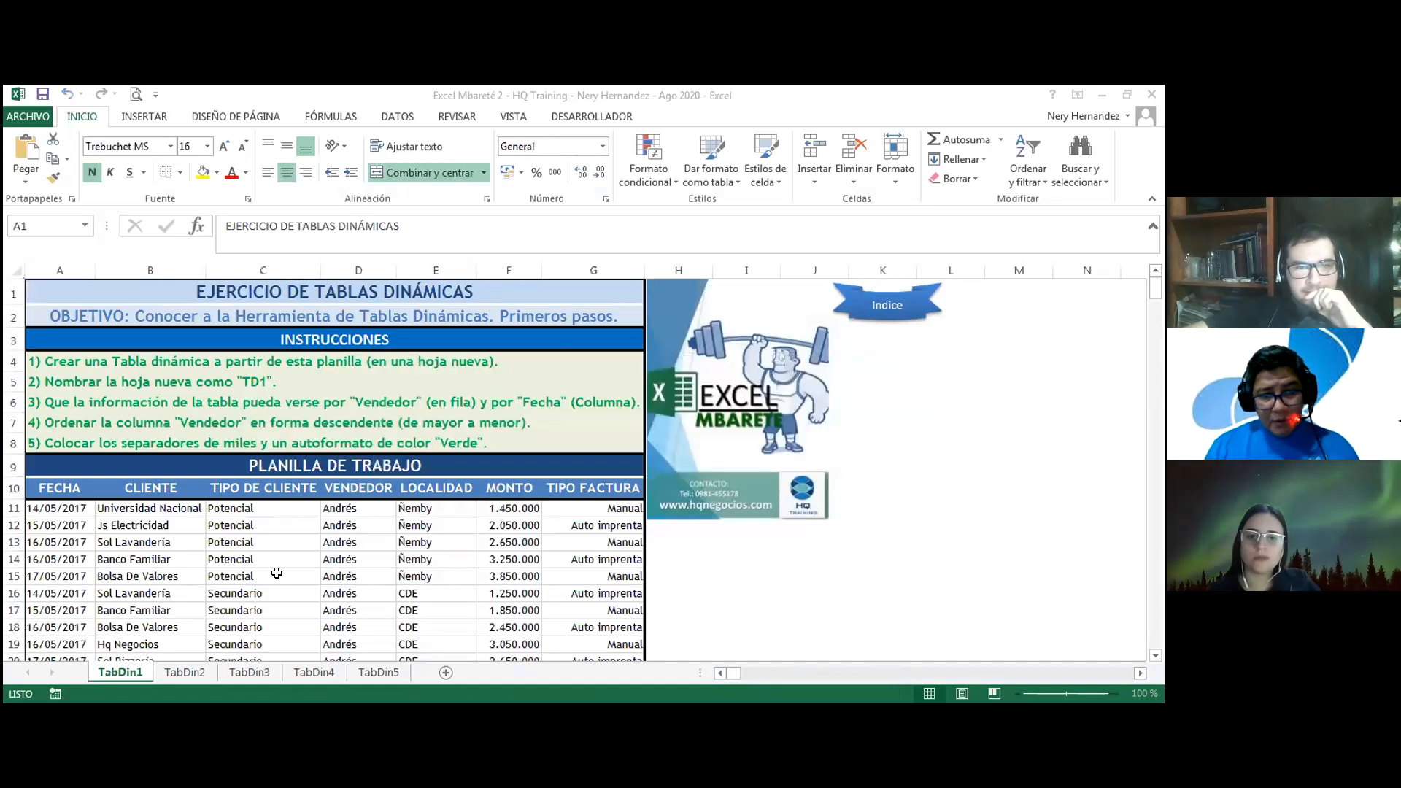
Add a new blank sheet after TabDin1 and return to TabDin1.
{"action": "left_click", "coordinate": [206, 267]}
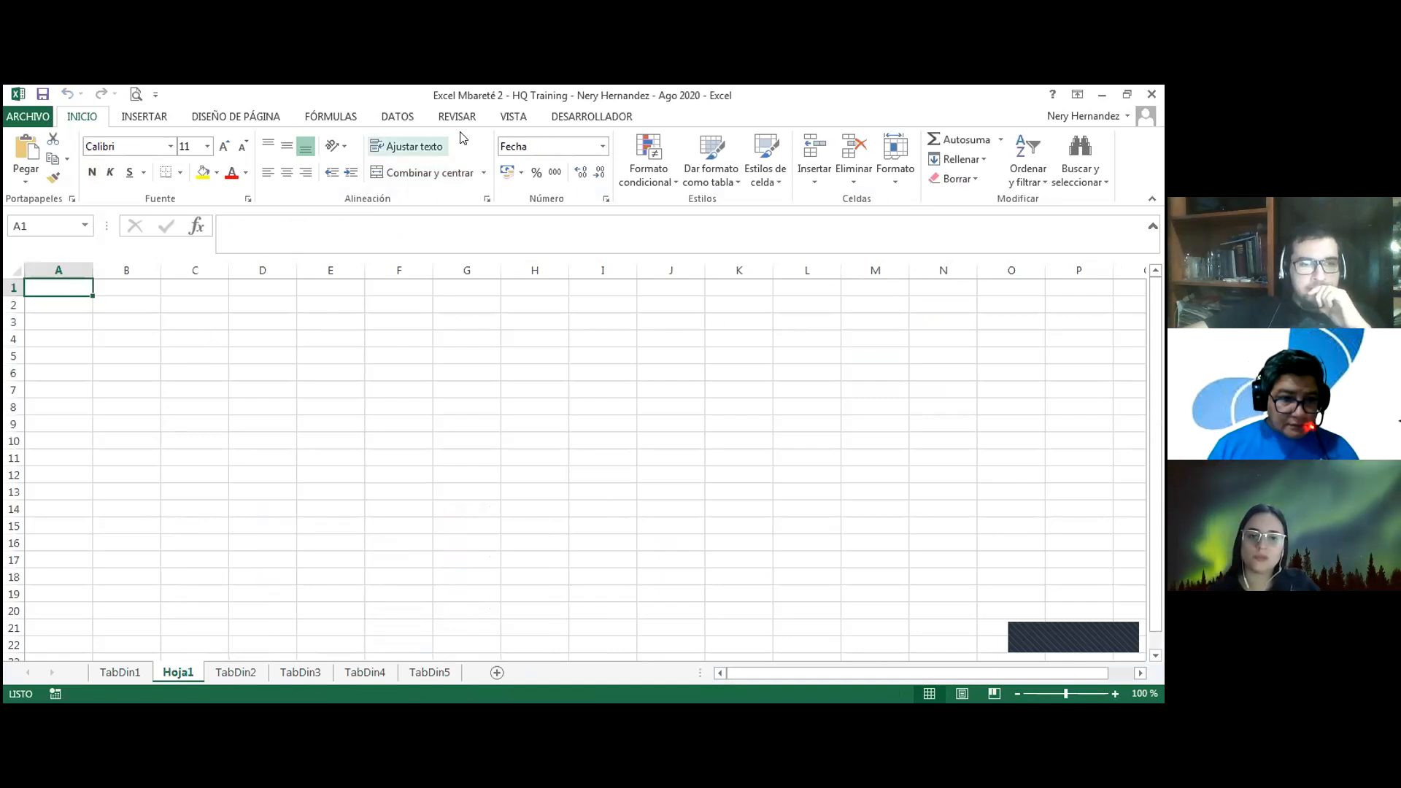
{"action": "left_click", "coordinate": [125, 669]}
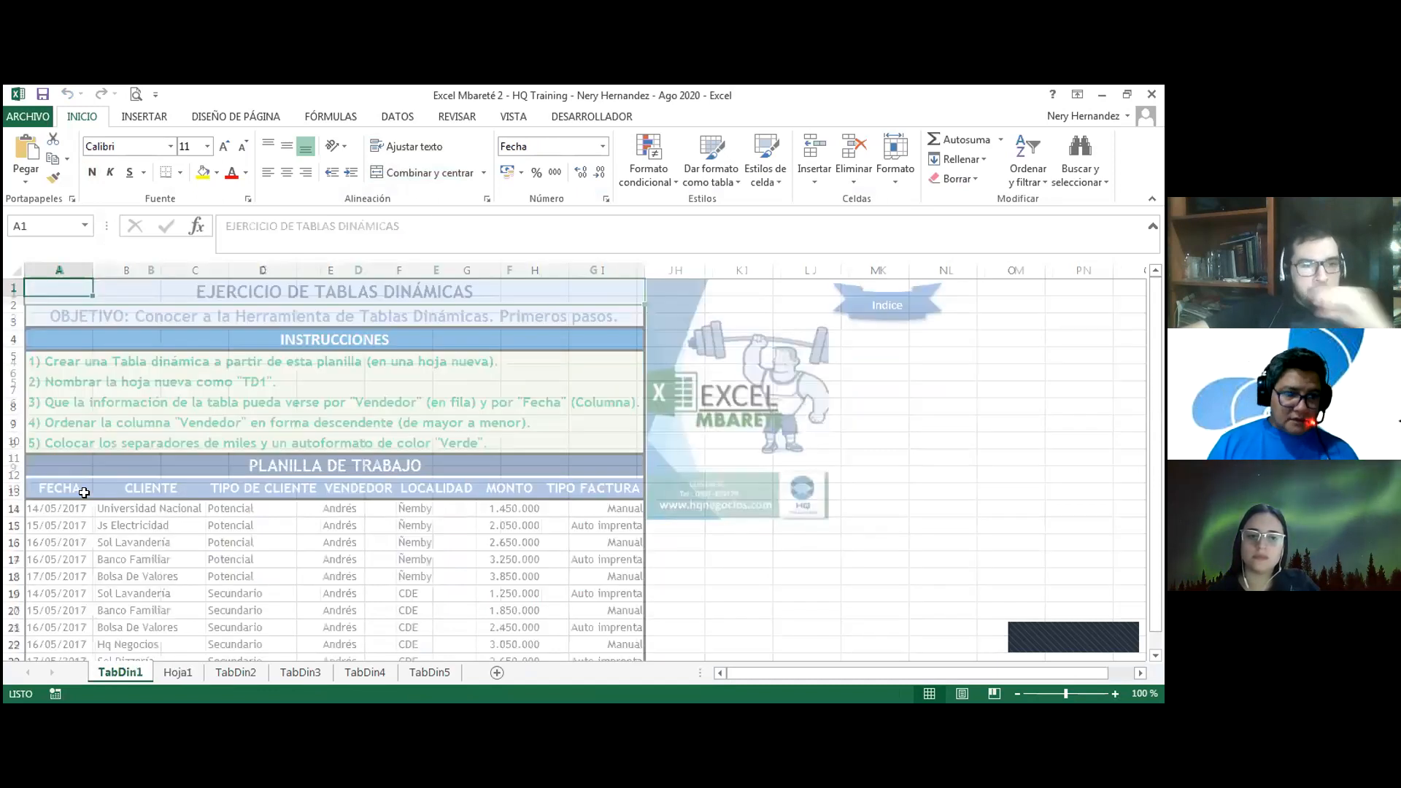
Create a pivot table on a new worksheet from the TabDin1 work table, range A10:G67.
{"action": "left_click", "coordinate": [83, 491]}
{"action": "key", "text": "ctrl+shift+Right"}
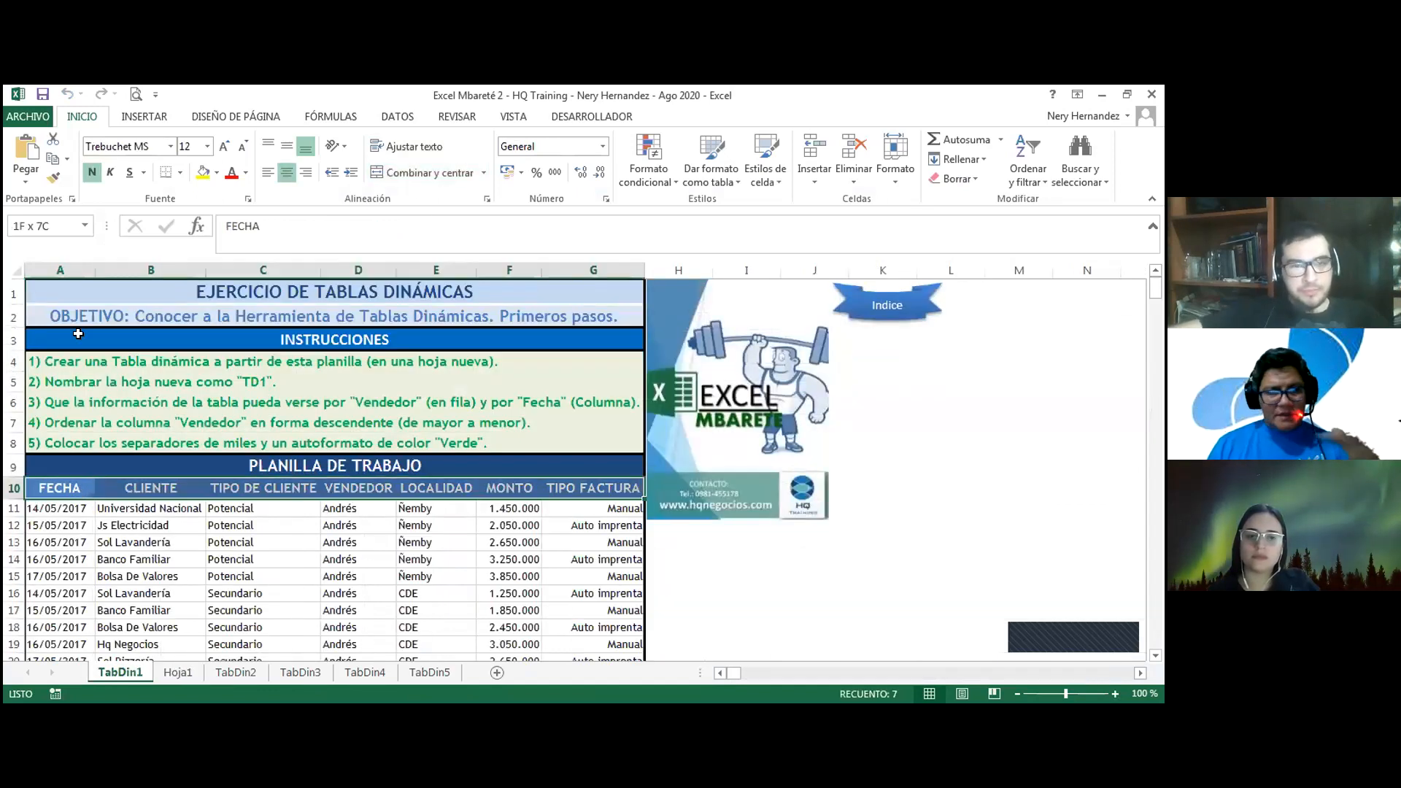
{"action": "key", "text": "ctrl+shift+Down"}
{"action": "left_click", "coordinate": [143, 116]}
{"action": "left_click", "coordinate": [11, 180]}
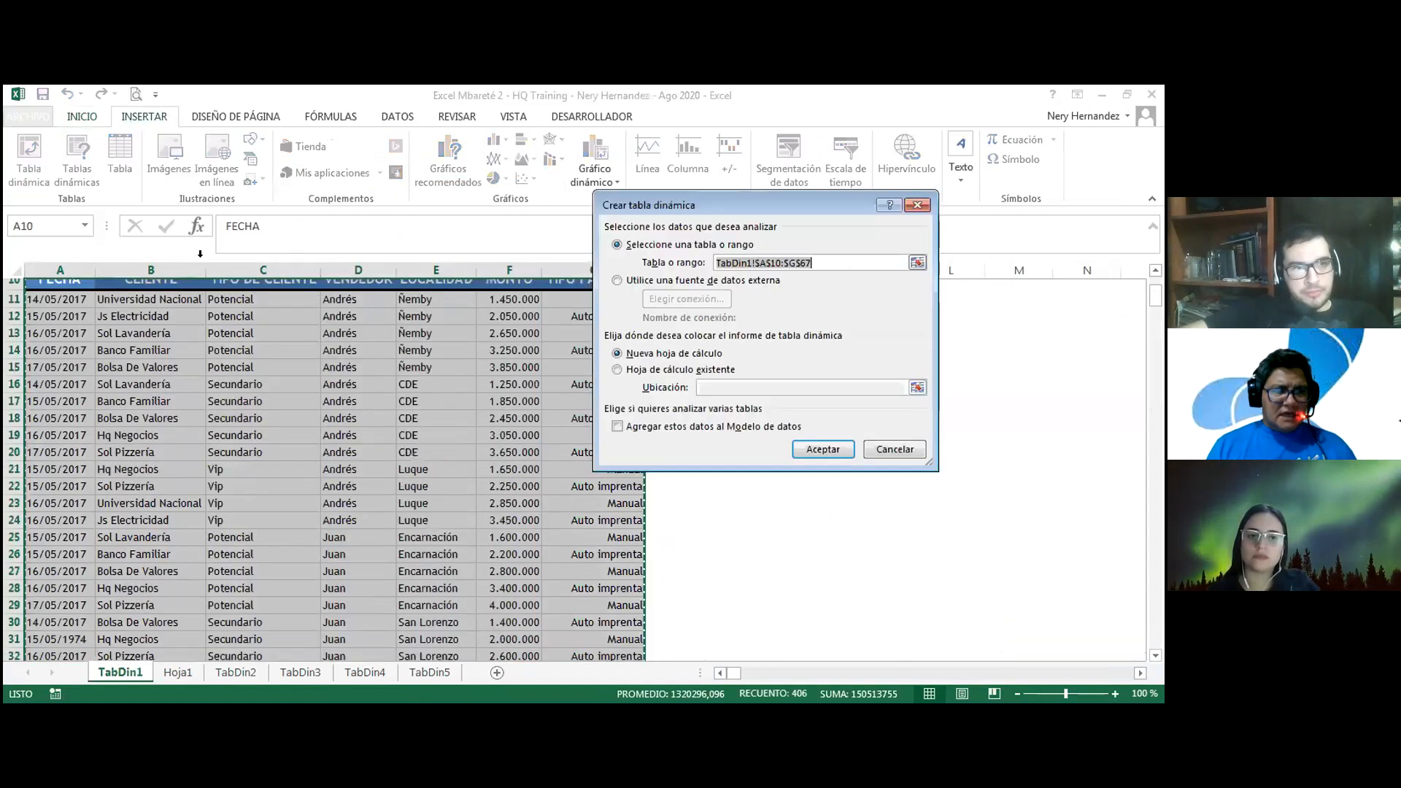
{"action": "left_click", "coordinate": [817, 449]}
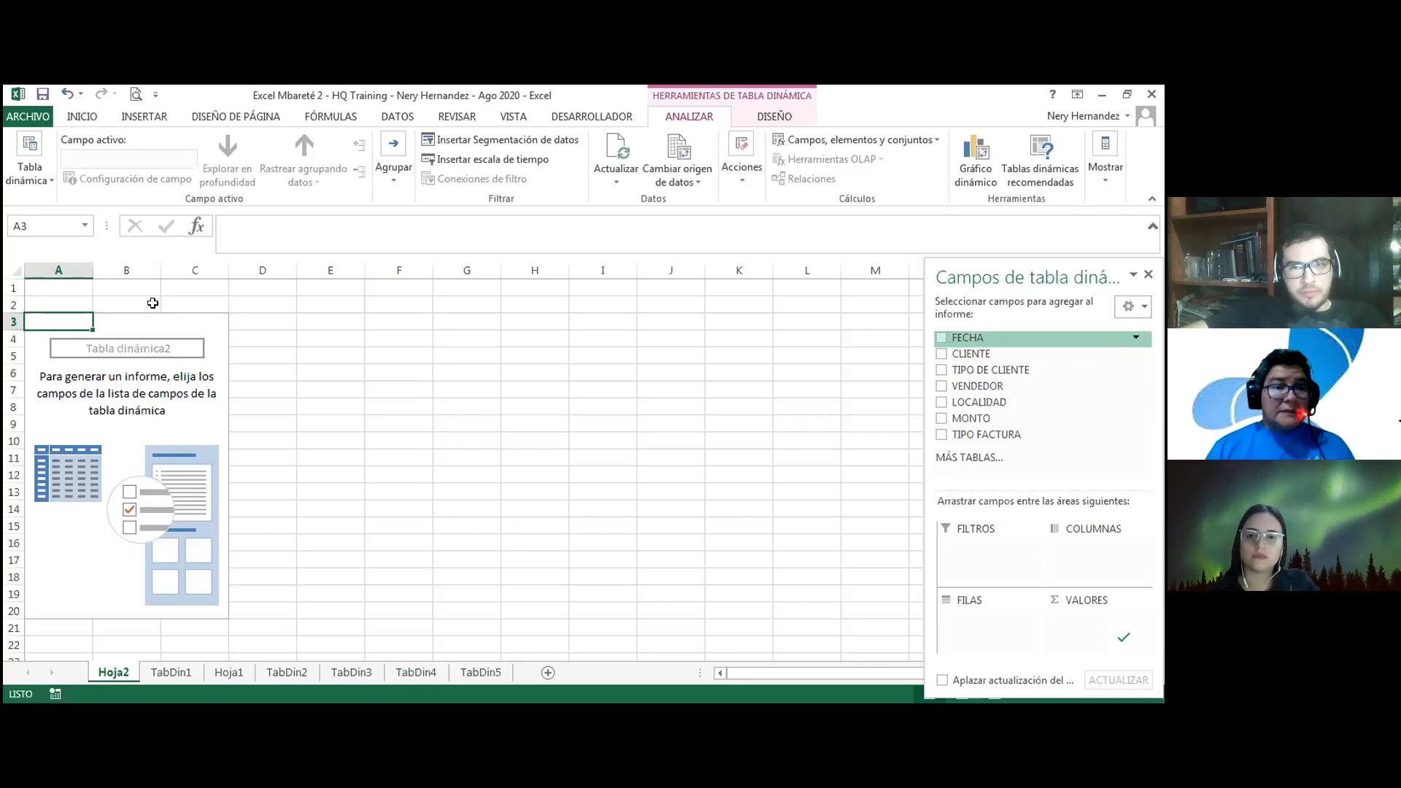
Enter 1000 in cell A1 of Hoja2 and apply the thousands (comma) style to all cells of the sheet.
{"action": "left_click", "coordinate": [55, 284]}
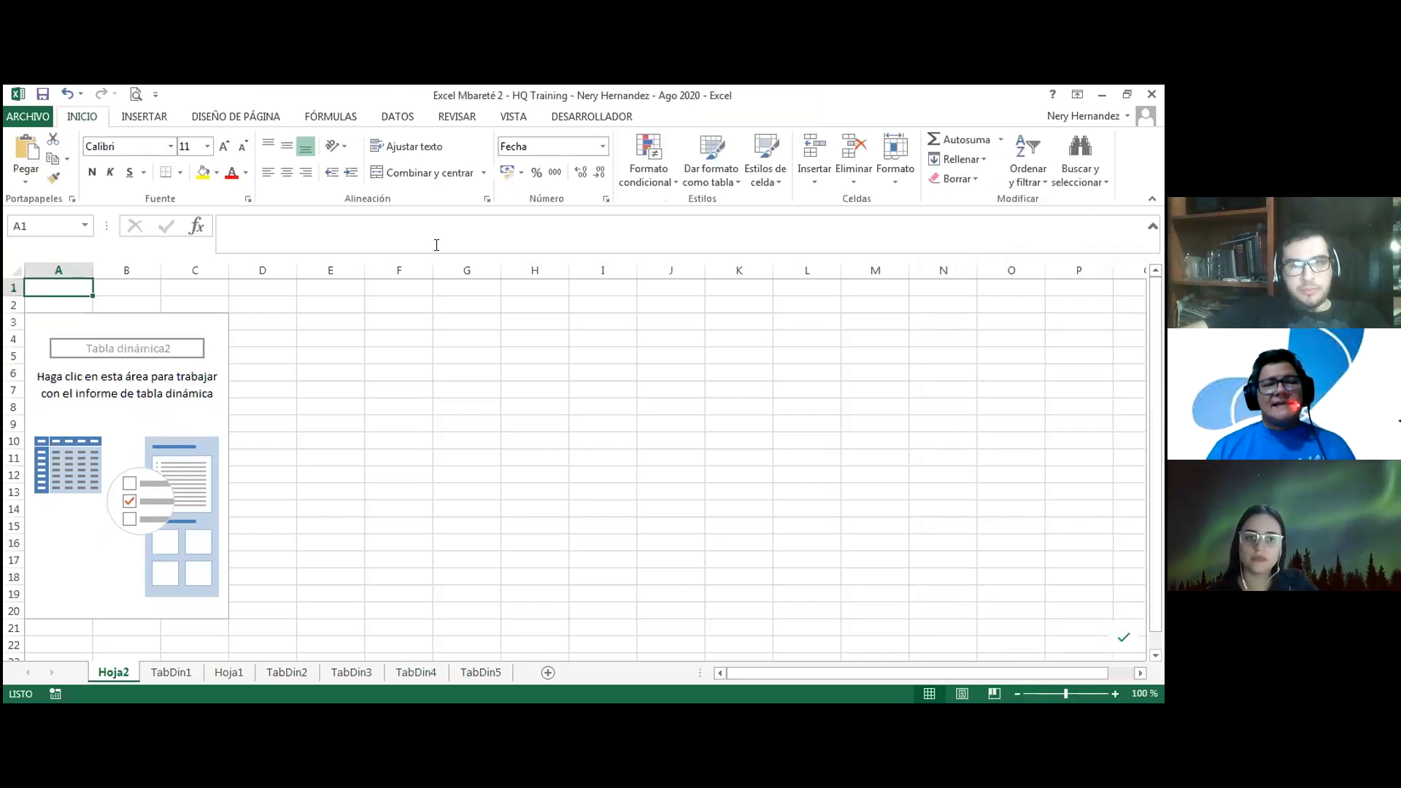
{"action": "type", "text": "1000"}
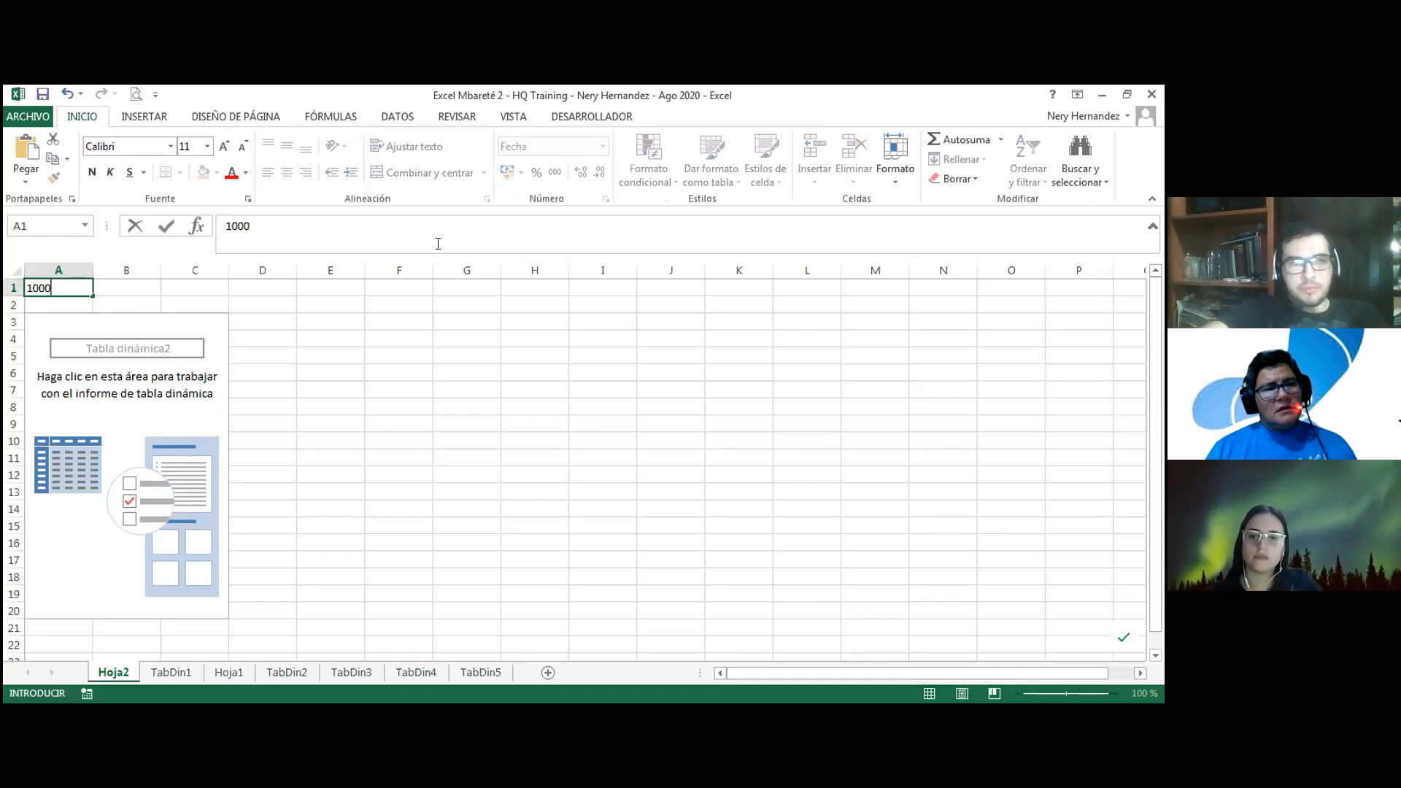
{"action": "key", "text": "Return"}
{"action": "key", "text": "Up"}
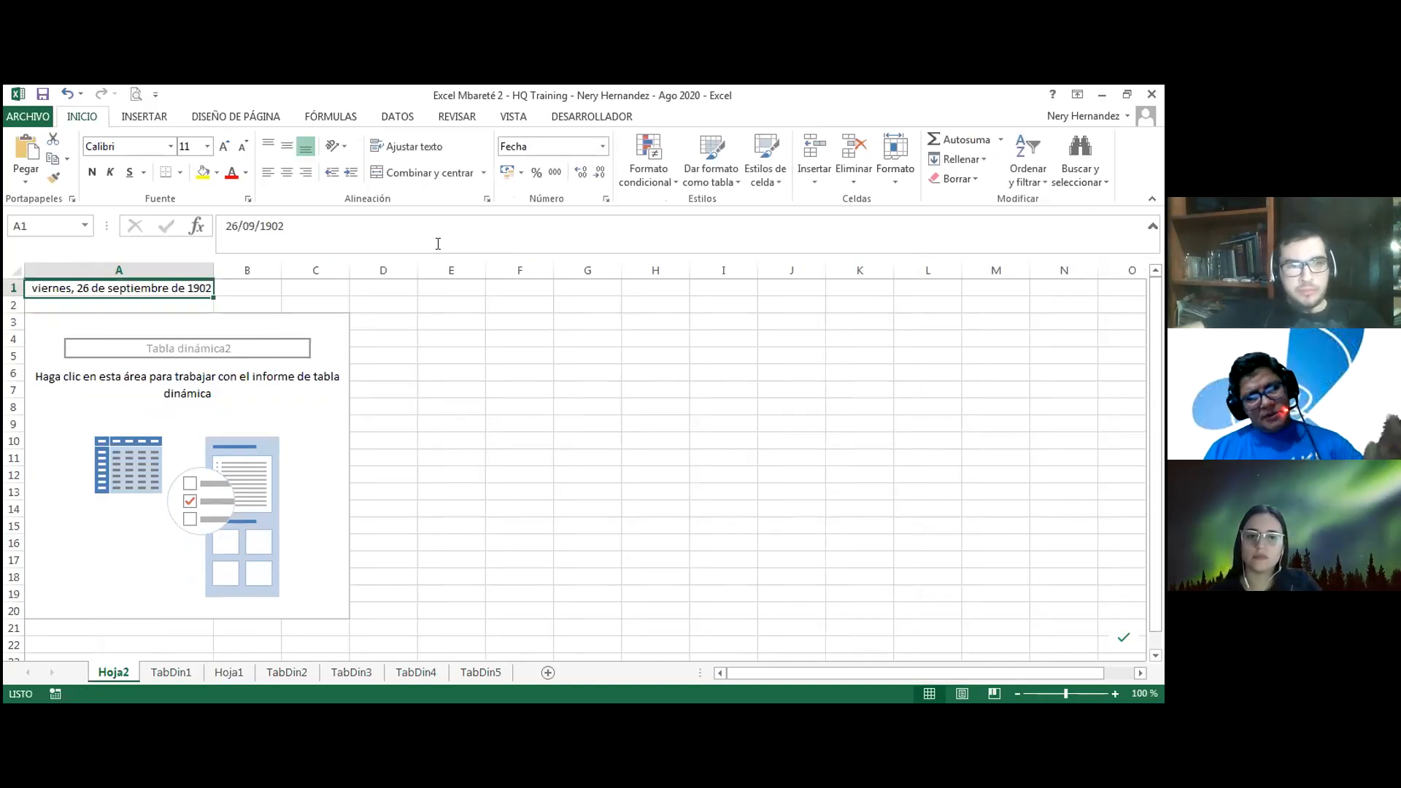
{"action": "key", "text": "ctrl+a"}
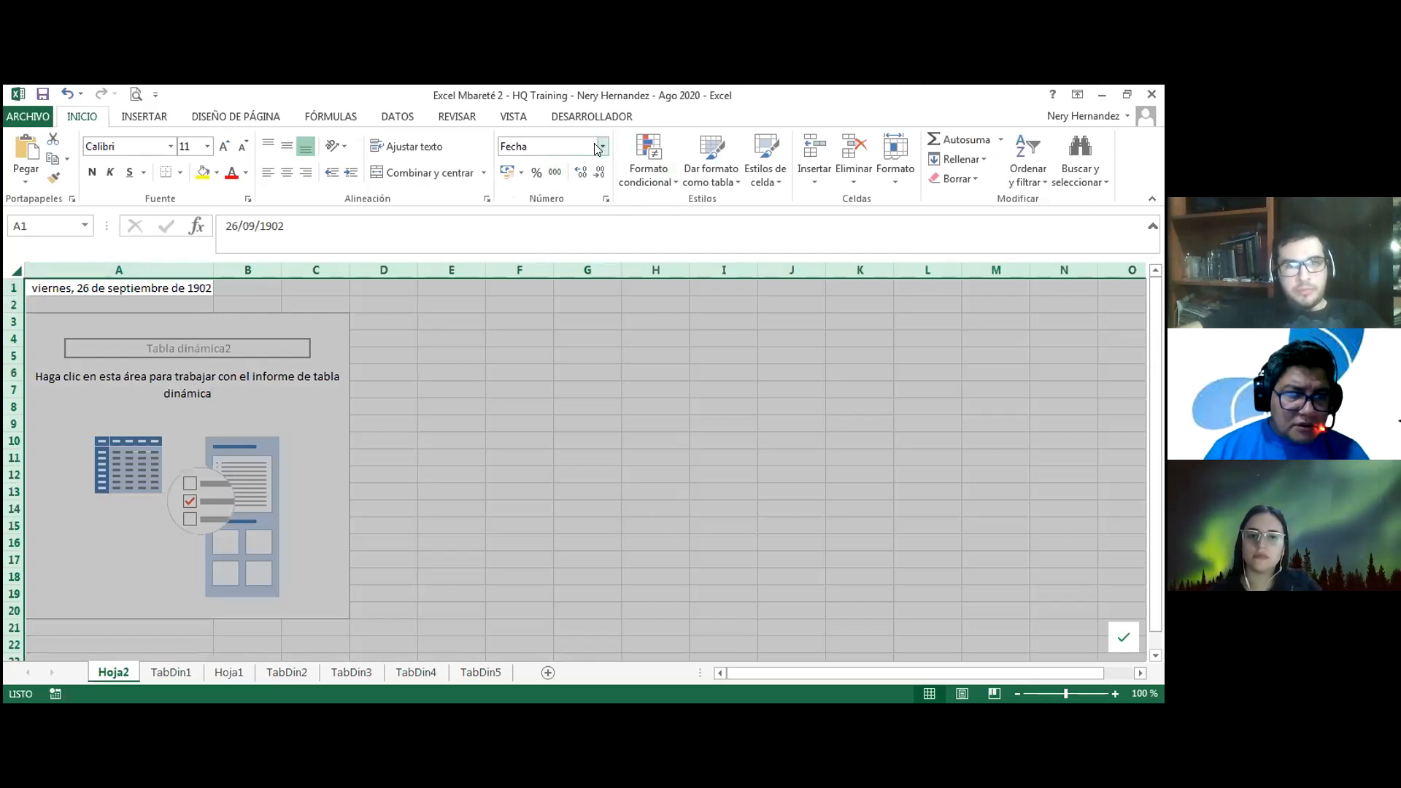
{"action": "left_click", "coordinate": [556, 172]}
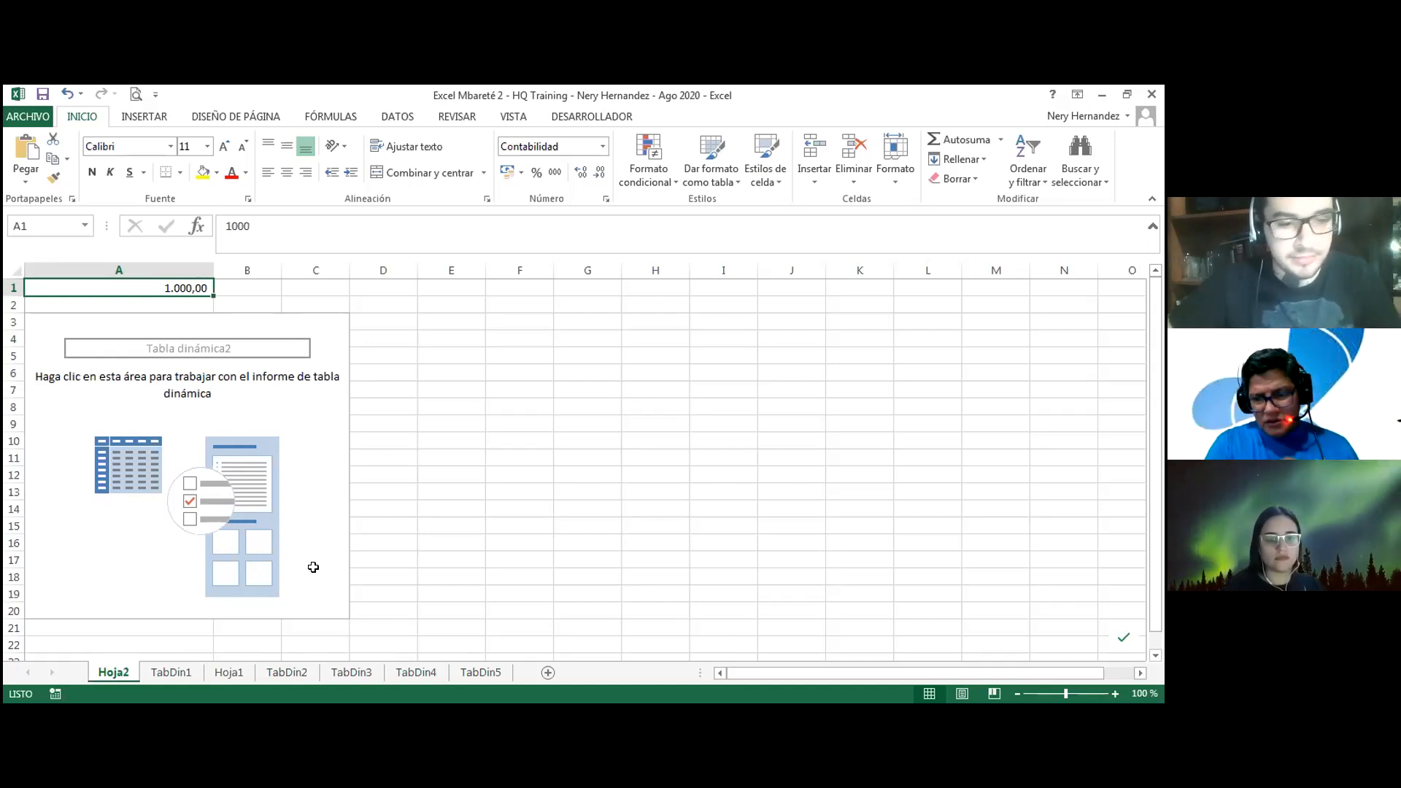
Format cell A1 of Hoja2 as Número with a thousands separator and remove its two decimals.
{"action": "key", "text": "ctrl+shift+1"}
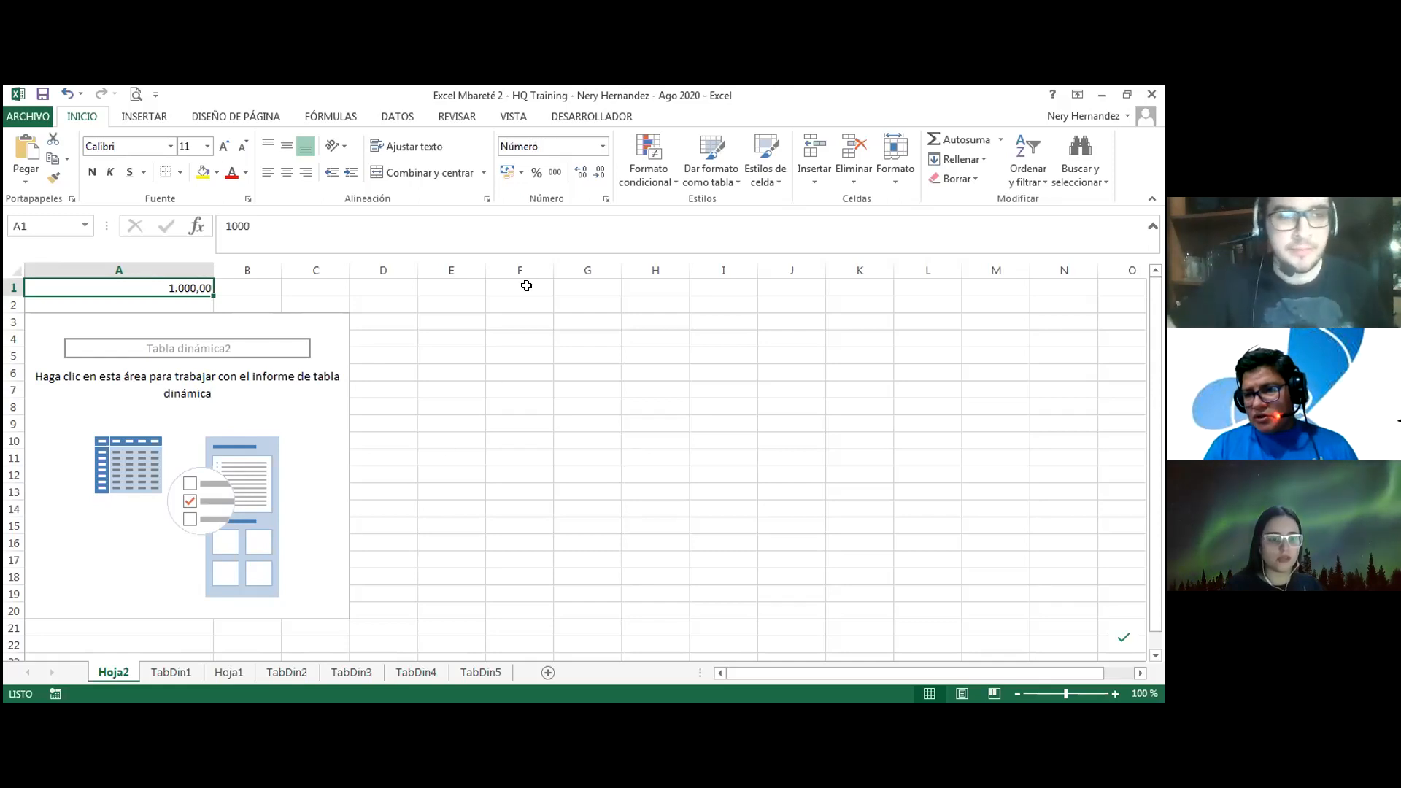
{"action": "double_click", "coordinate": [600, 172]}
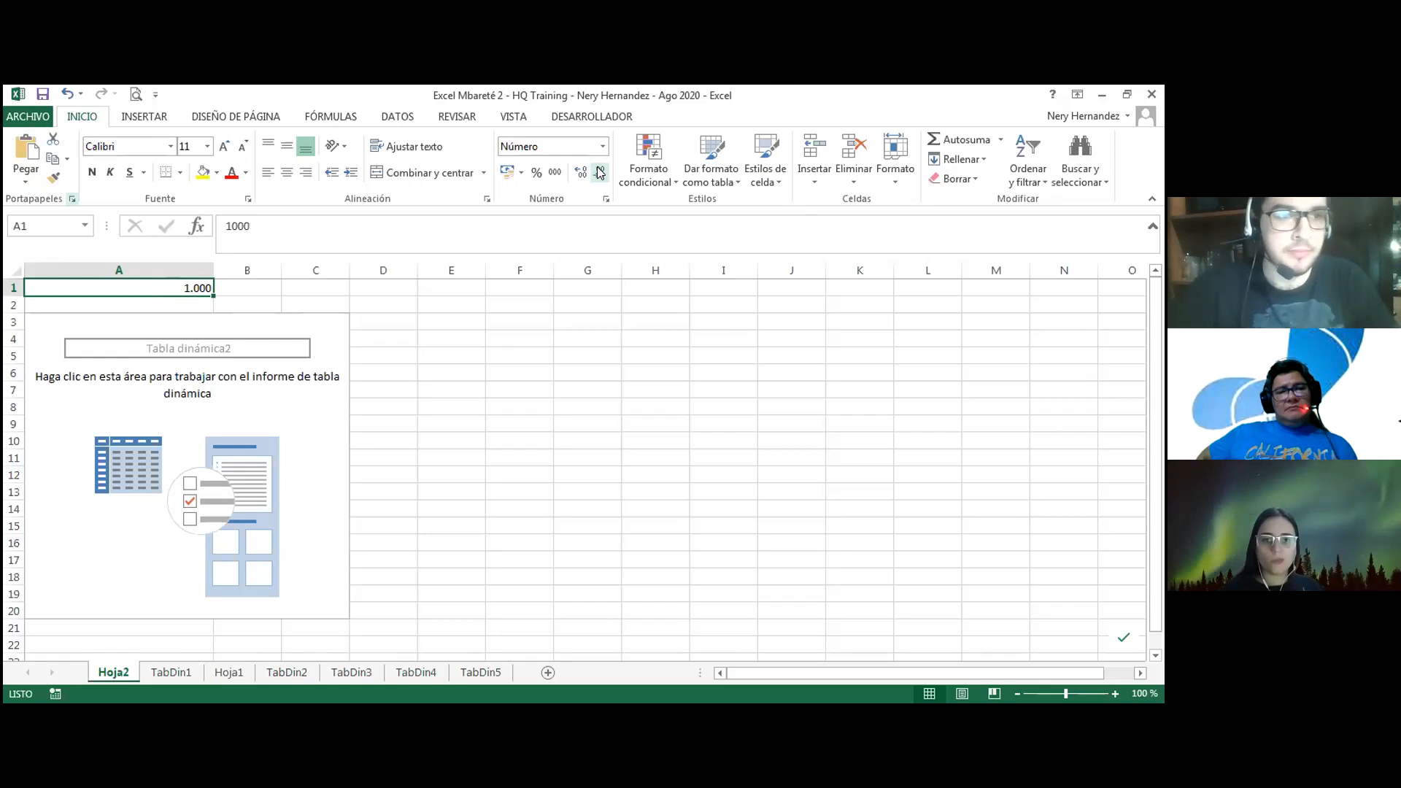
{"action": "key", "text": "alt"}
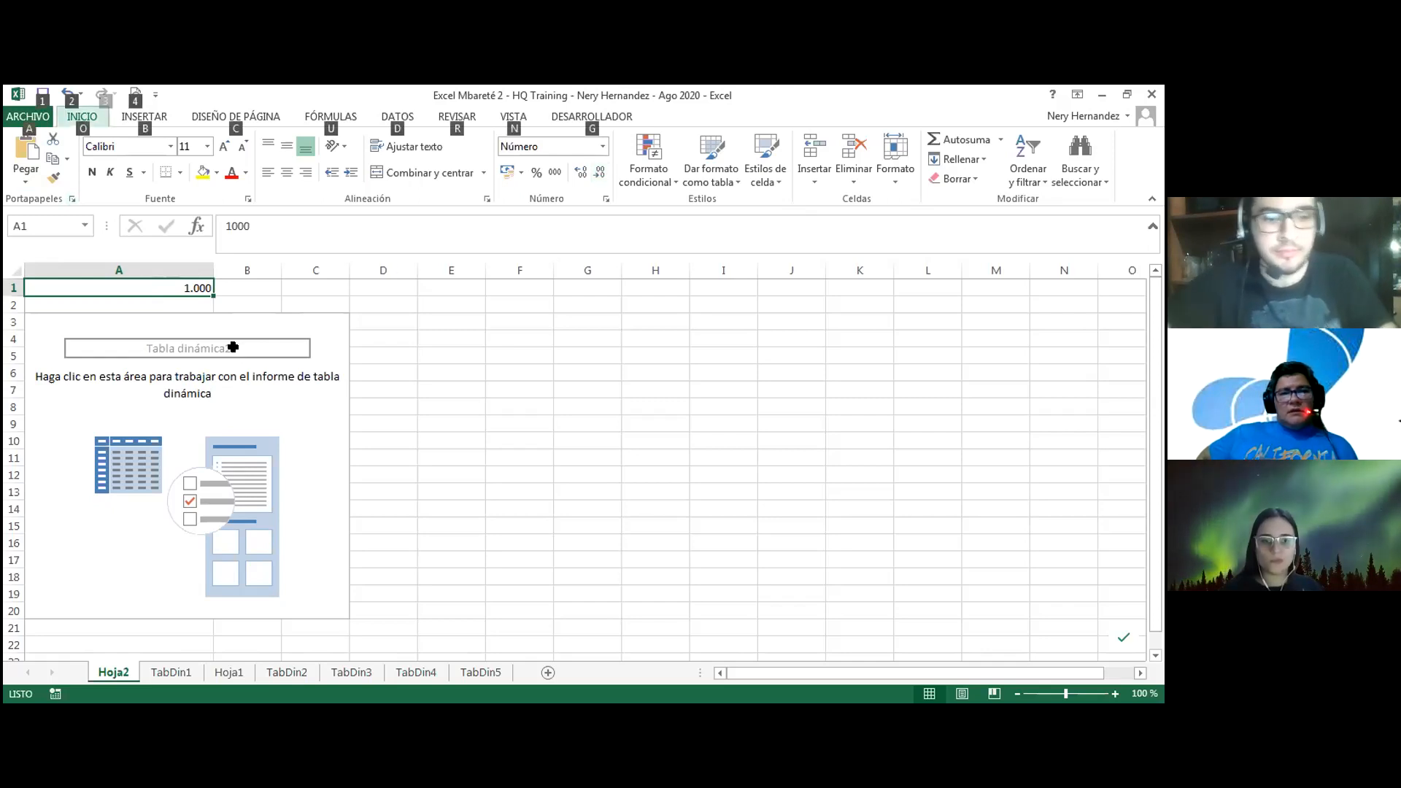
{"action": "key", "text": "alt"}
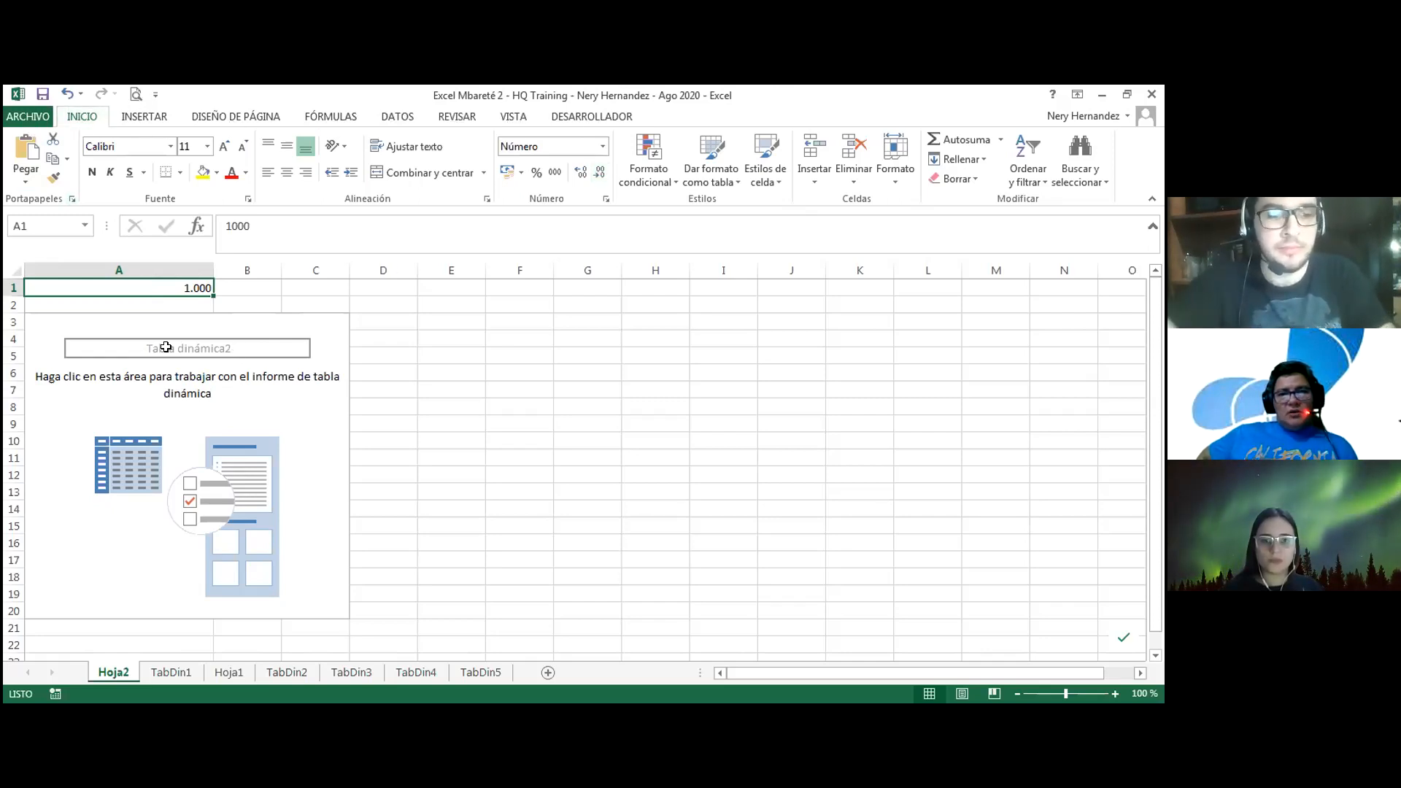
Apply the thousands style with one decimal to all cells of Hoja2 and check the number in cell A1.
{"action": "key", "text": "ctrl+a"}
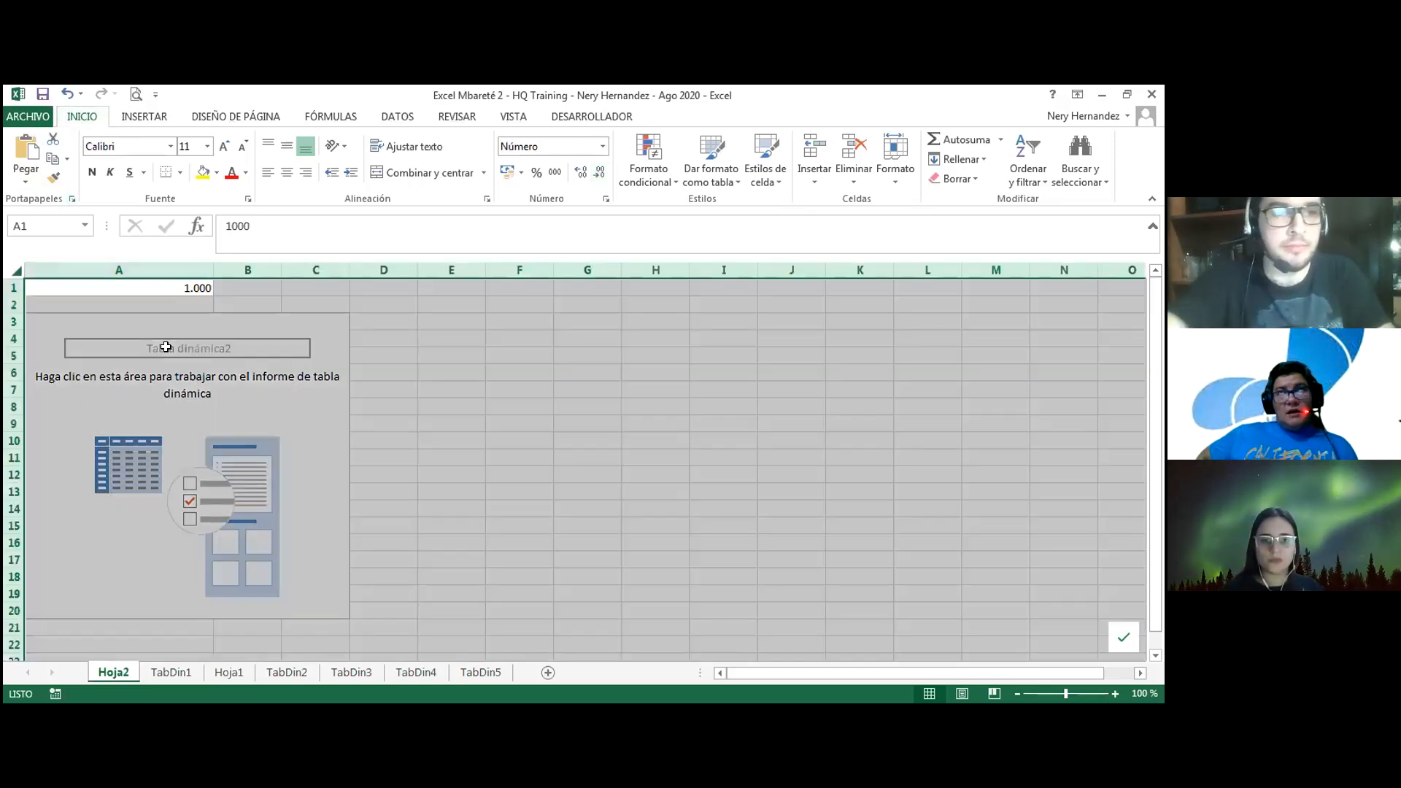
{"action": "left_click", "coordinate": [555, 172]}
{"action": "left_click", "coordinate": [599, 172]}
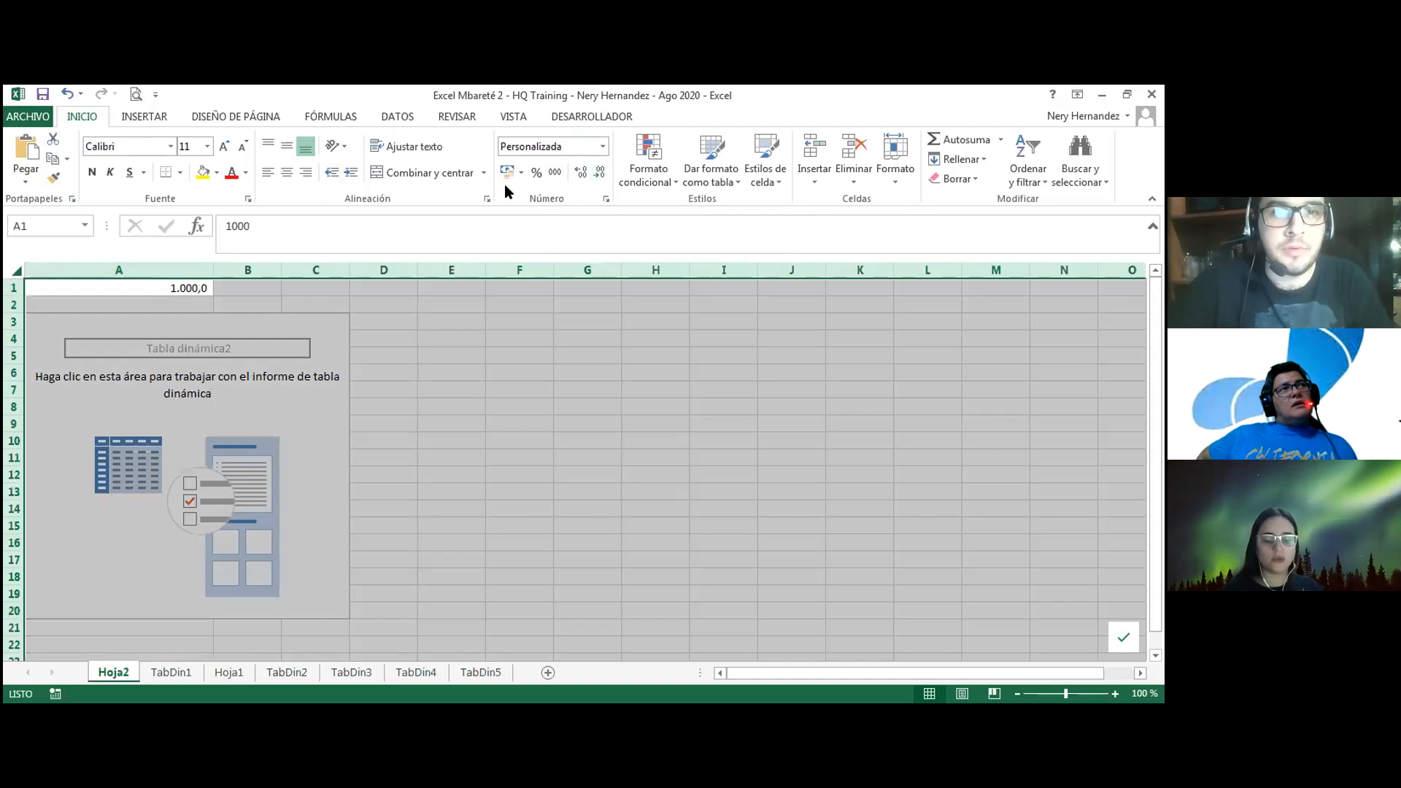
{"action": "left_click", "coordinate": [204, 288]}
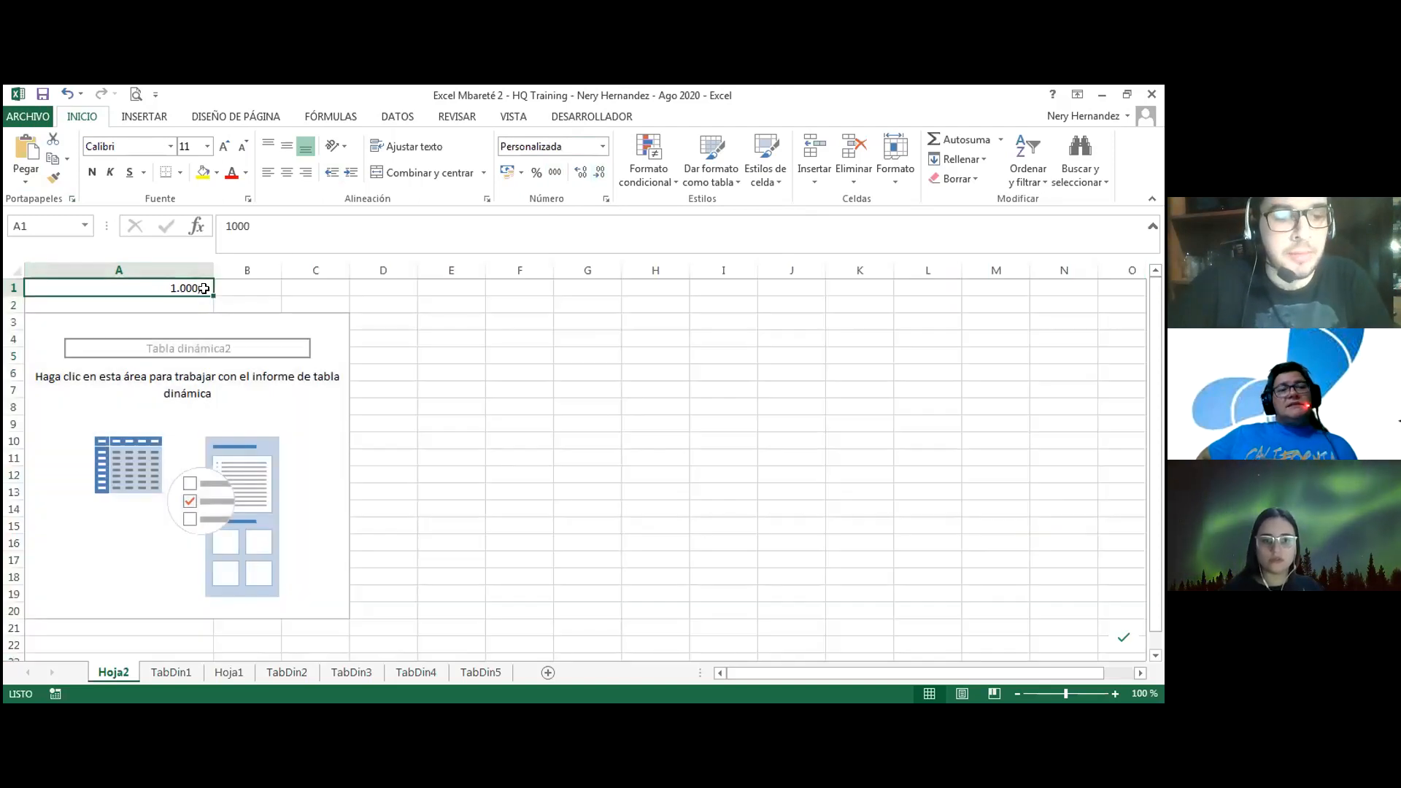
{"action": "left_click", "coordinate": [286, 286]}
{"action": "left_click", "coordinate": [147, 287]}
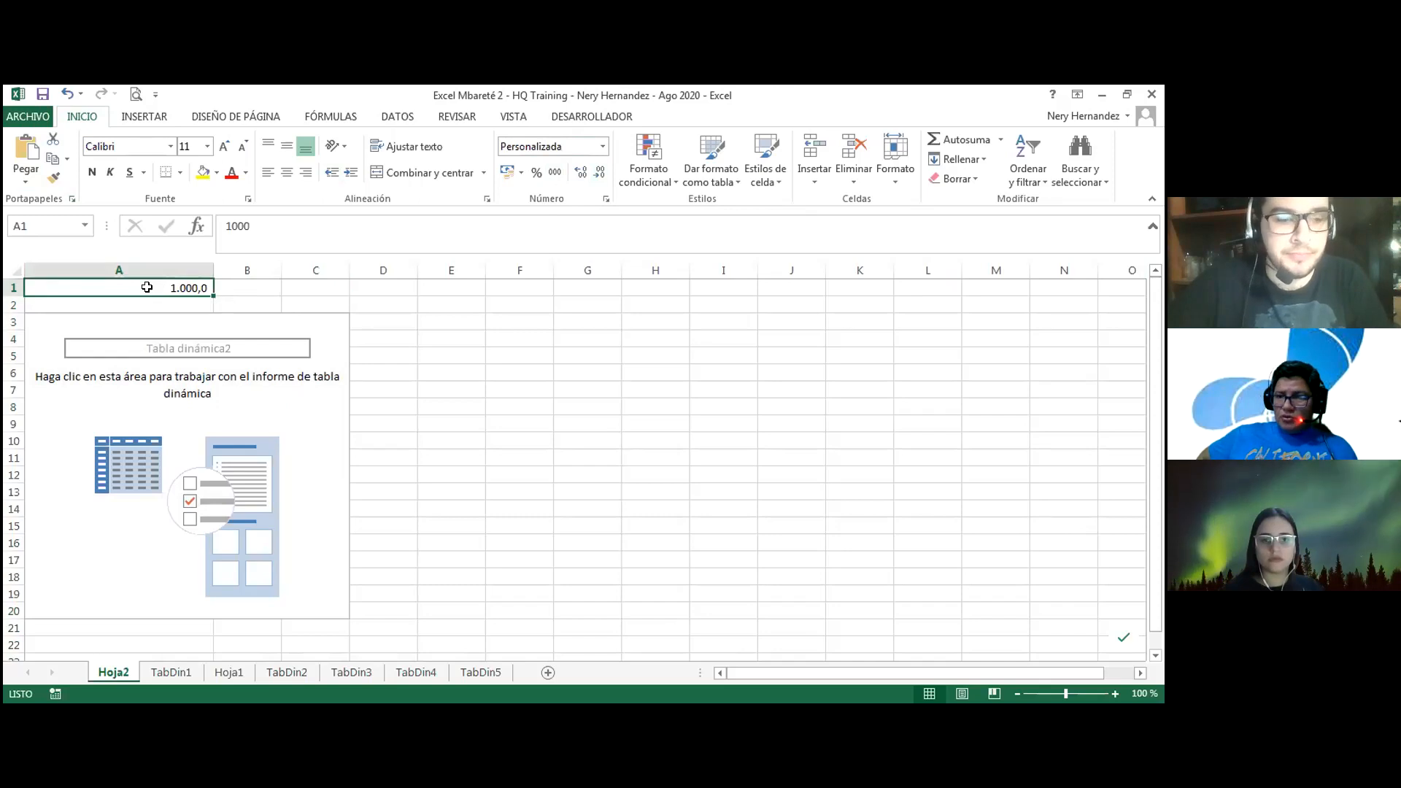
{"action": "key", "text": "Return"}
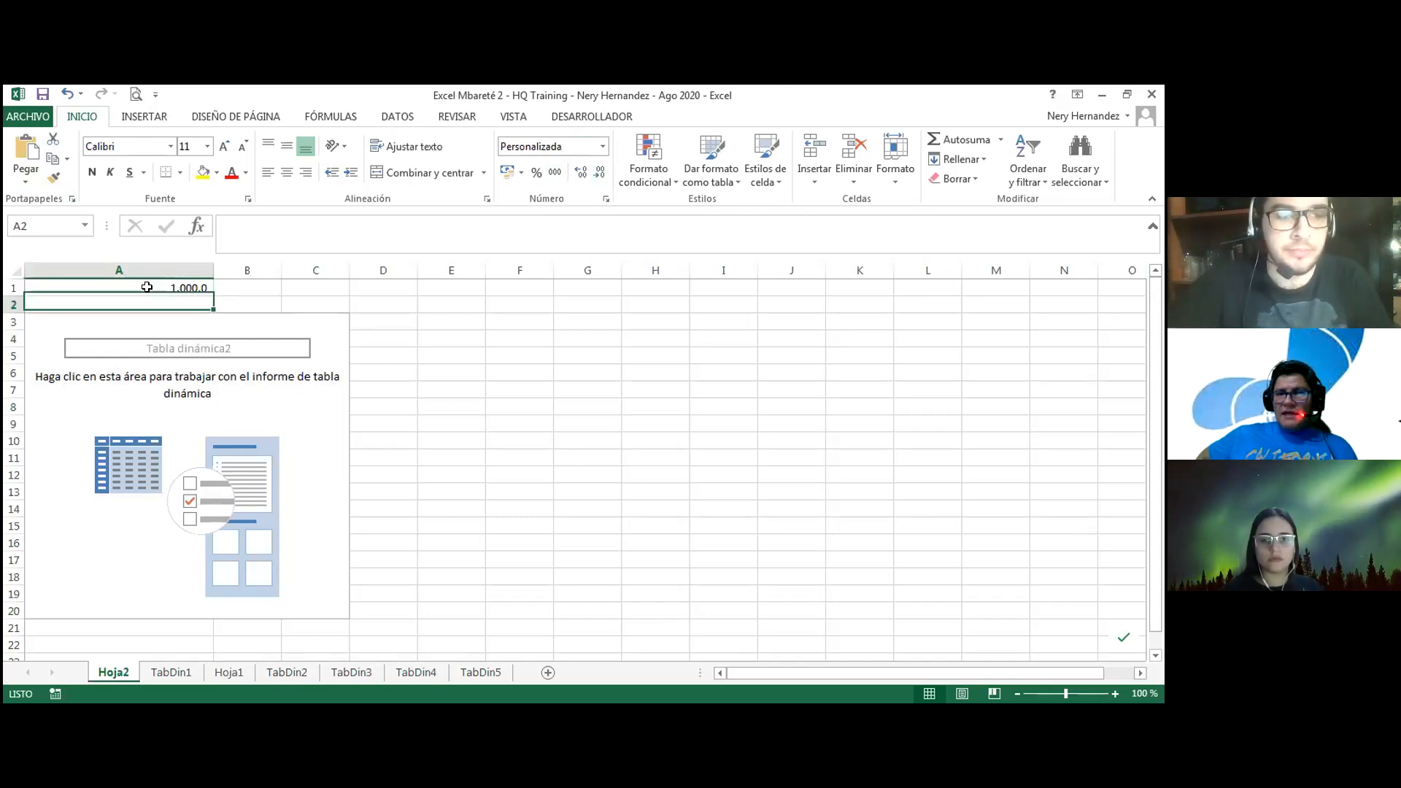
Apply the thousands style without decimals to all cells of Hoja2 and select cell E3.
{"action": "key", "text": "ctrl+a"}
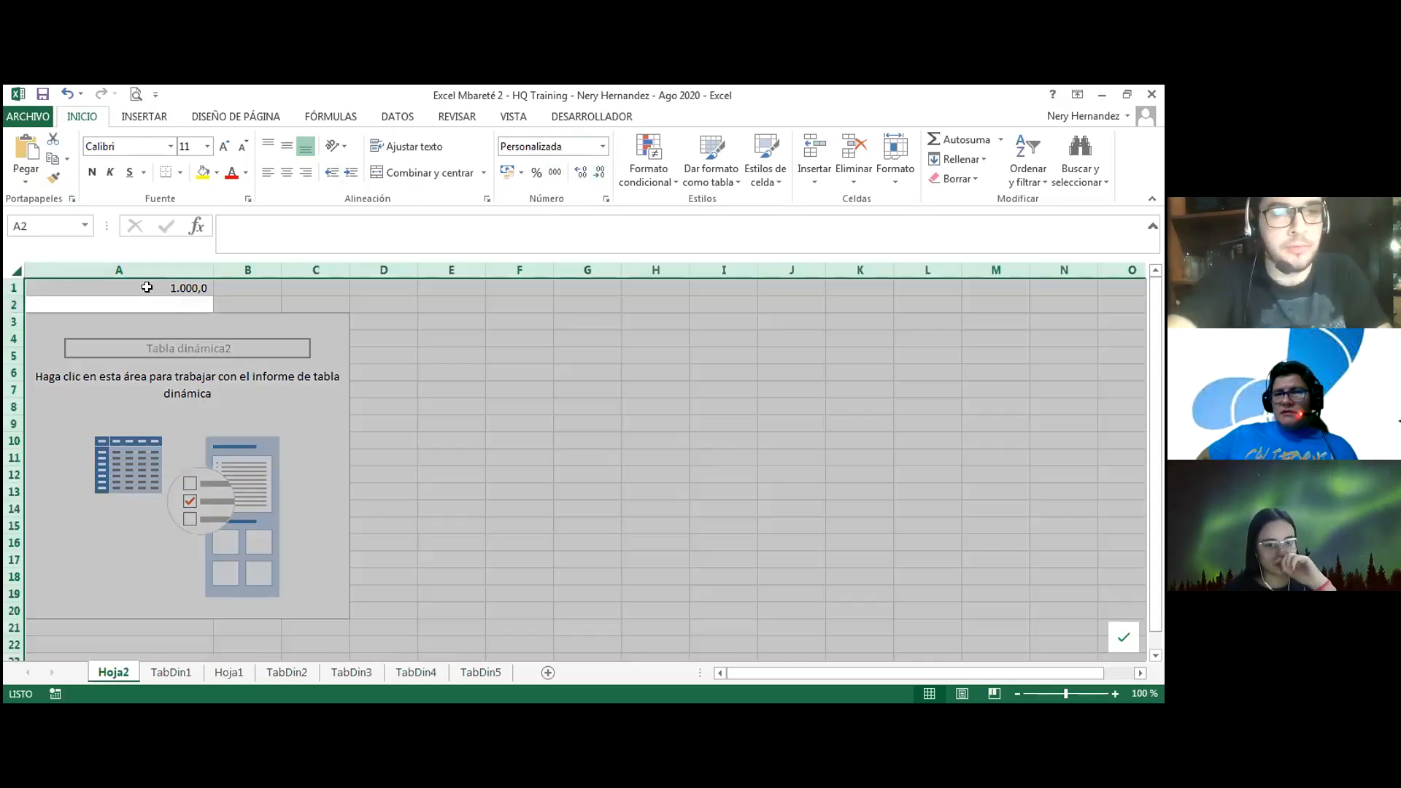
{"action": "left_click", "coordinate": [555, 174]}
{"action": "left_click", "coordinate": [600, 174]}
{"action": "left_click", "coordinate": [602, 176]}
{"action": "left_click", "coordinate": [476, 315]}
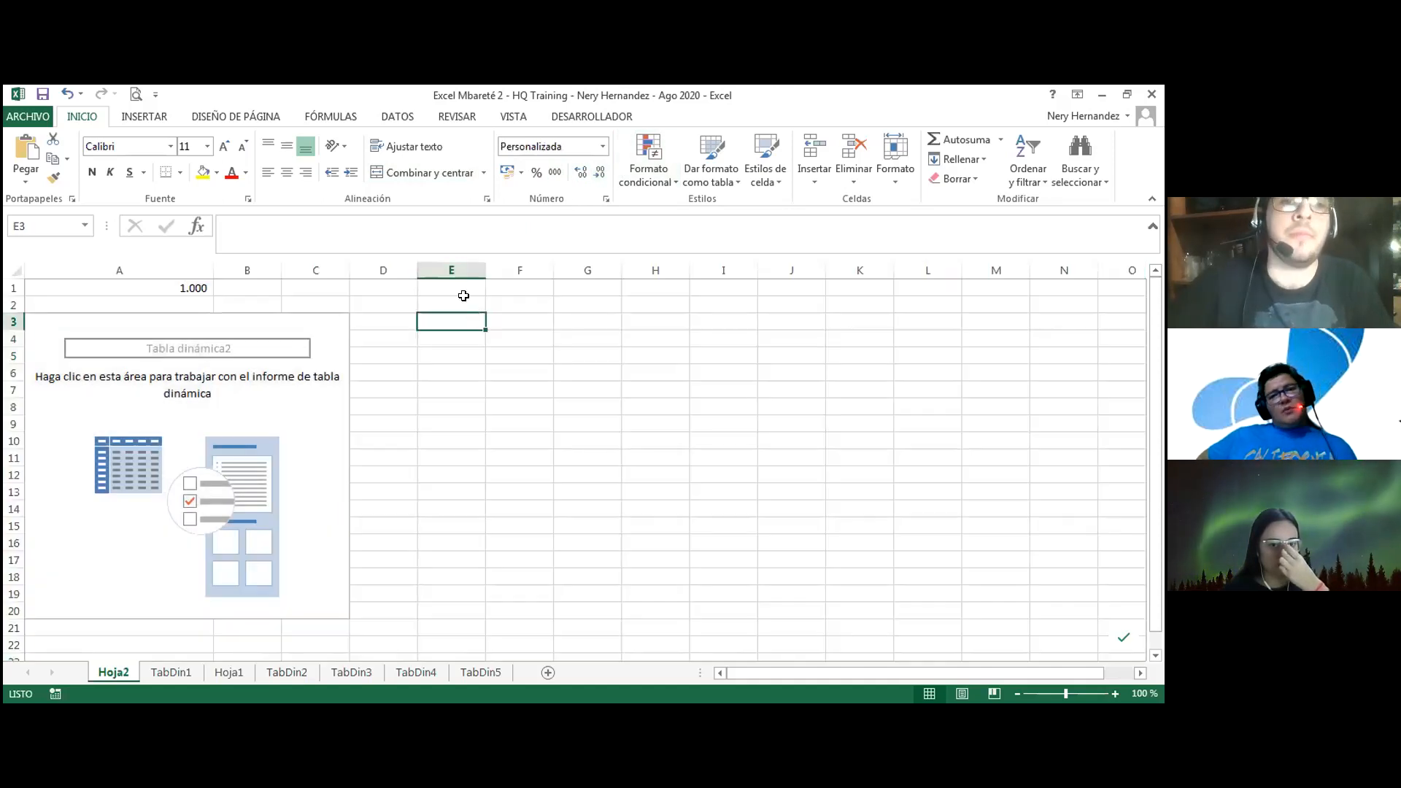
Test the format by entering 2000 in cell E1, and clear the numbers from E1 and A1.
{"action": "left_click", "coordinate": [469, 284]}
{"action": "type", "text": "2000"}
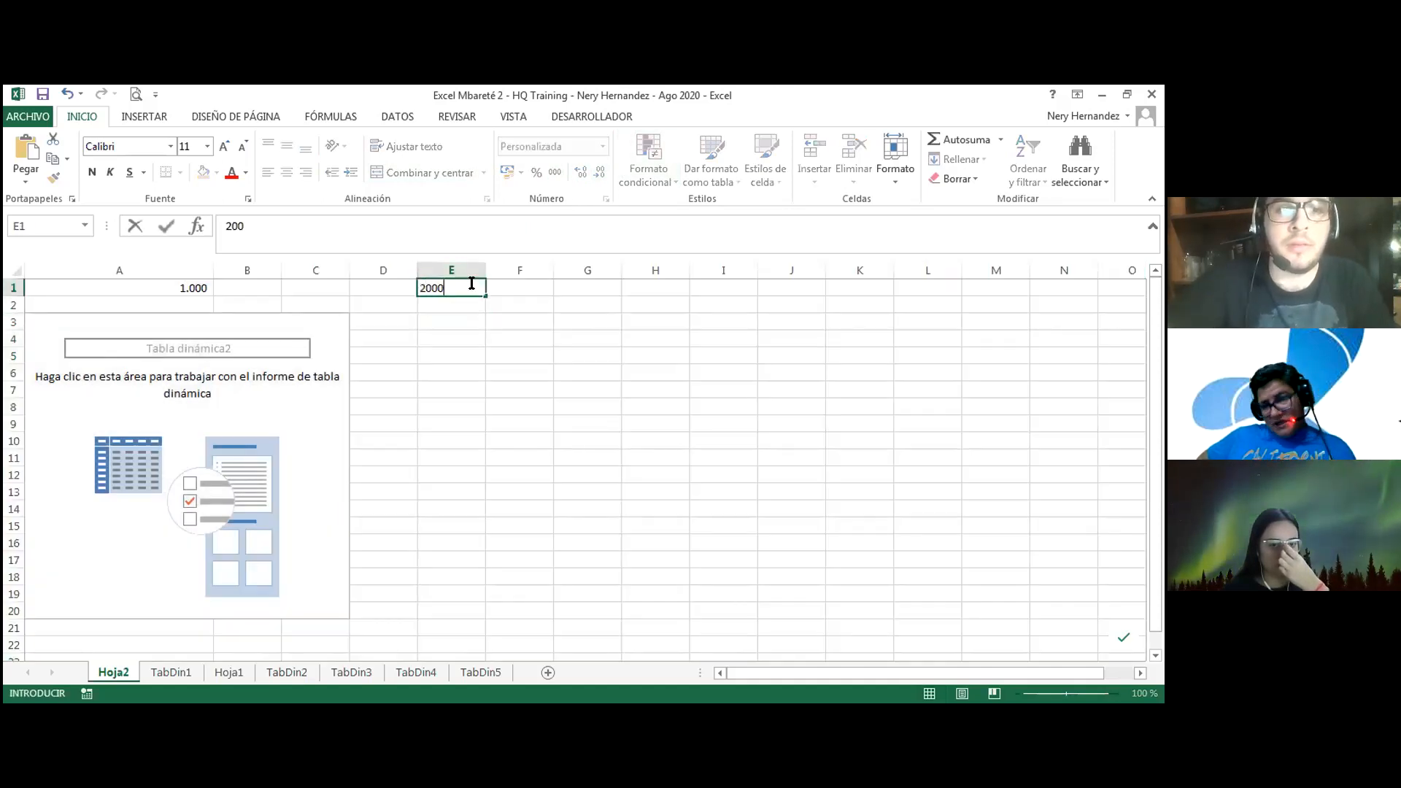
{"action": "key", "text": "Return"}
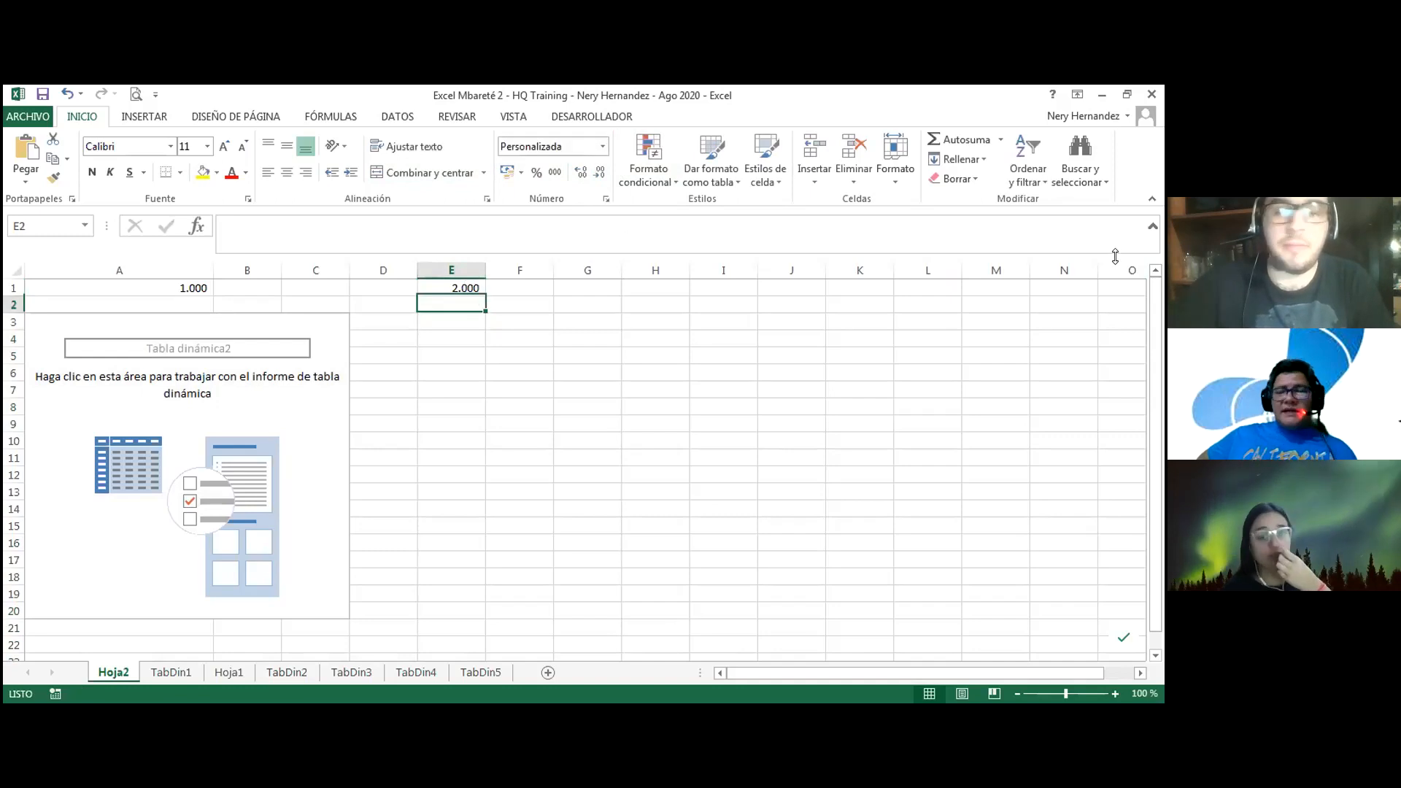
{"action": "key", "text": "Up"}
{"action": "key", "text": "Delete"}
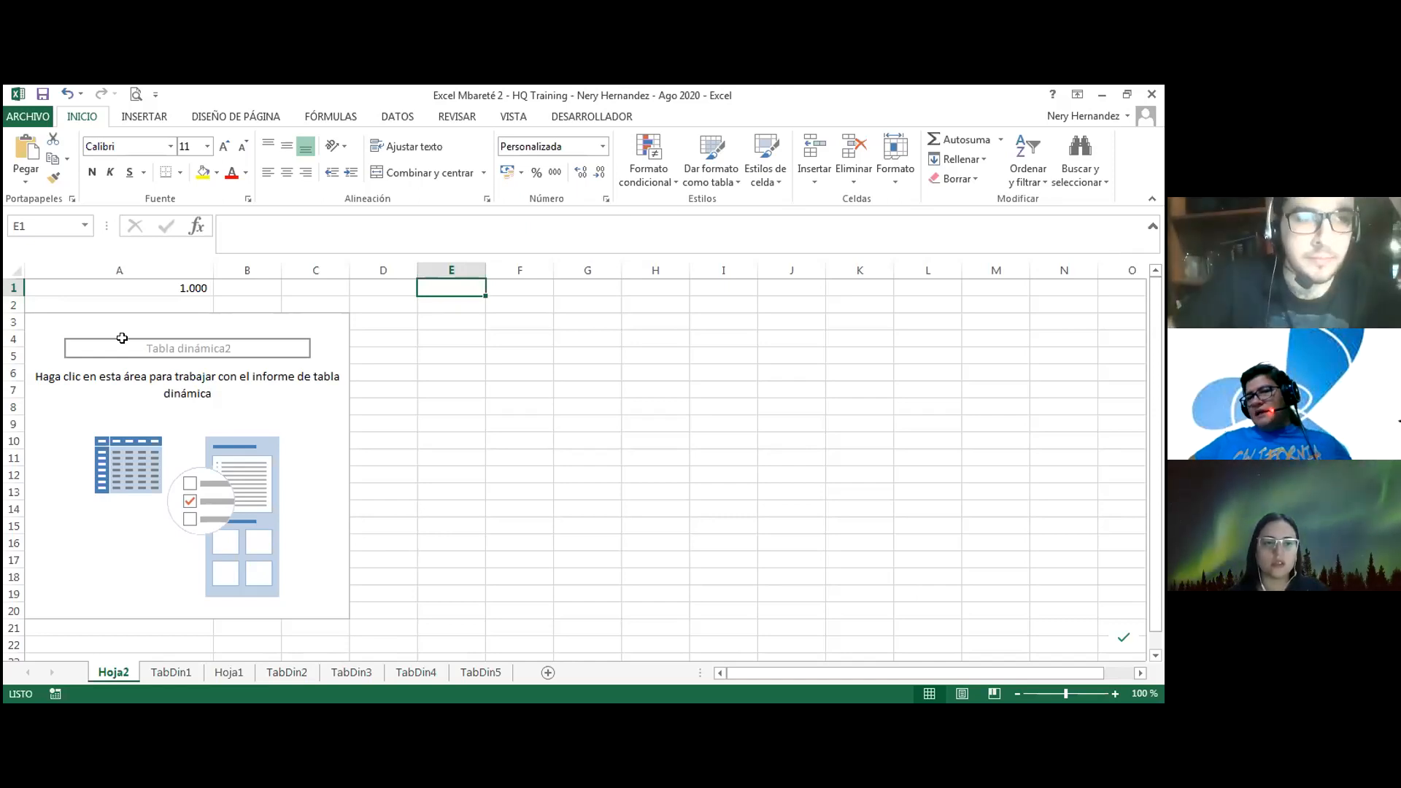
{"action": "left_click", "coordinate": [103, 286]}
{"action": "key", "text": "Delete"}
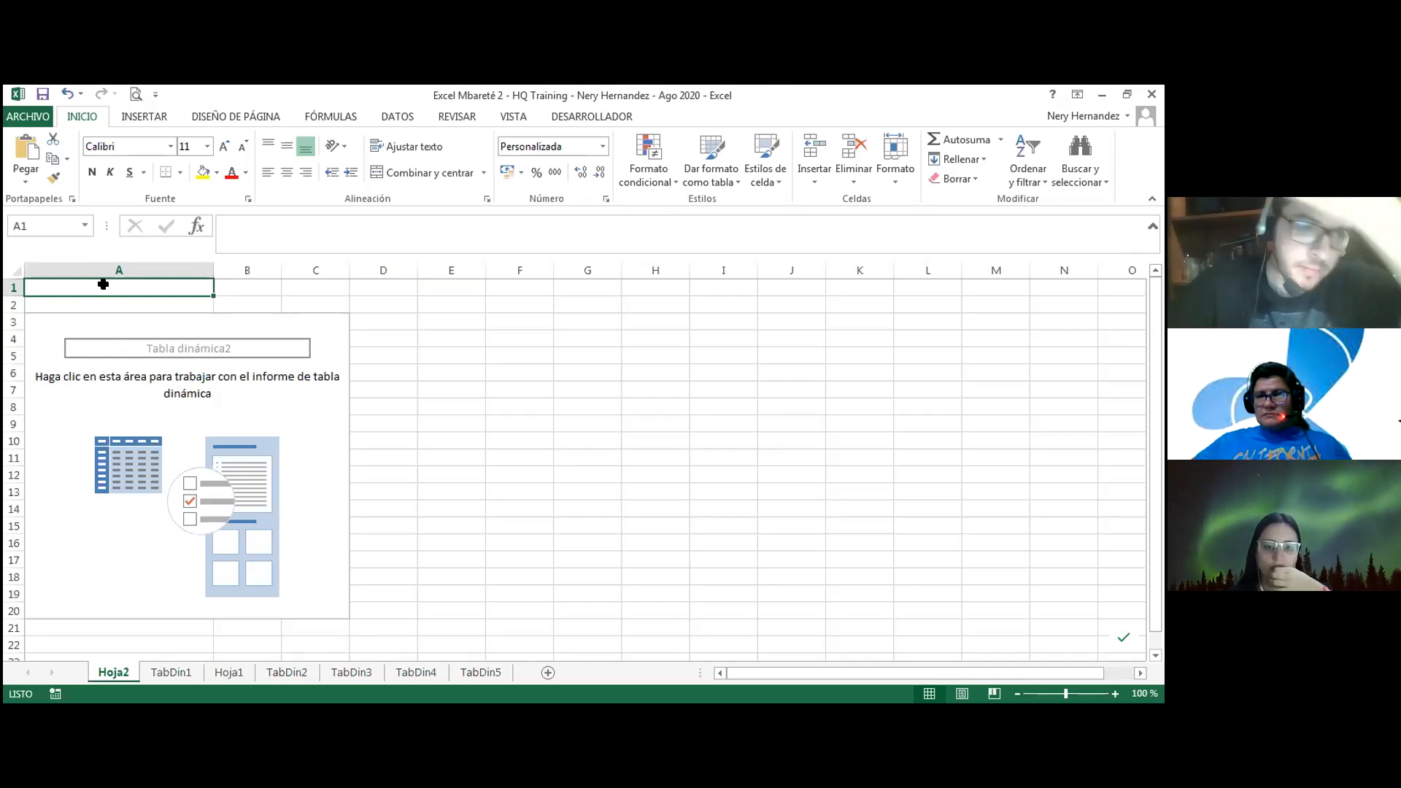
Enter 1000 in cell A1 to test the thousands format again and delete the value.
{"action": "key", "text": "Down"}
{"action": "key", "text": "Up"}
{"action": "type", "text": "1000"}
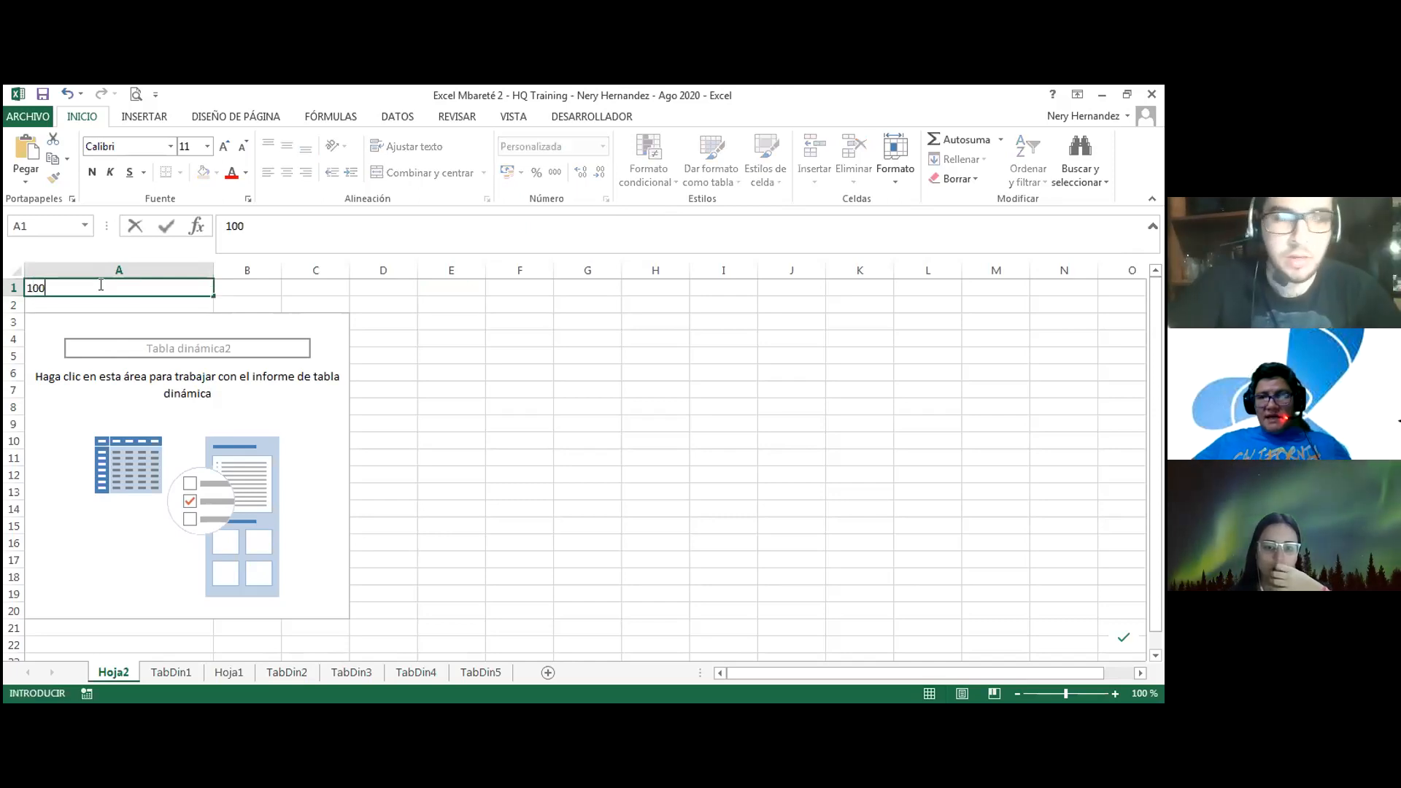
{"action": "key", "text": "Return"}
{"action": "key", "text": "Up"}
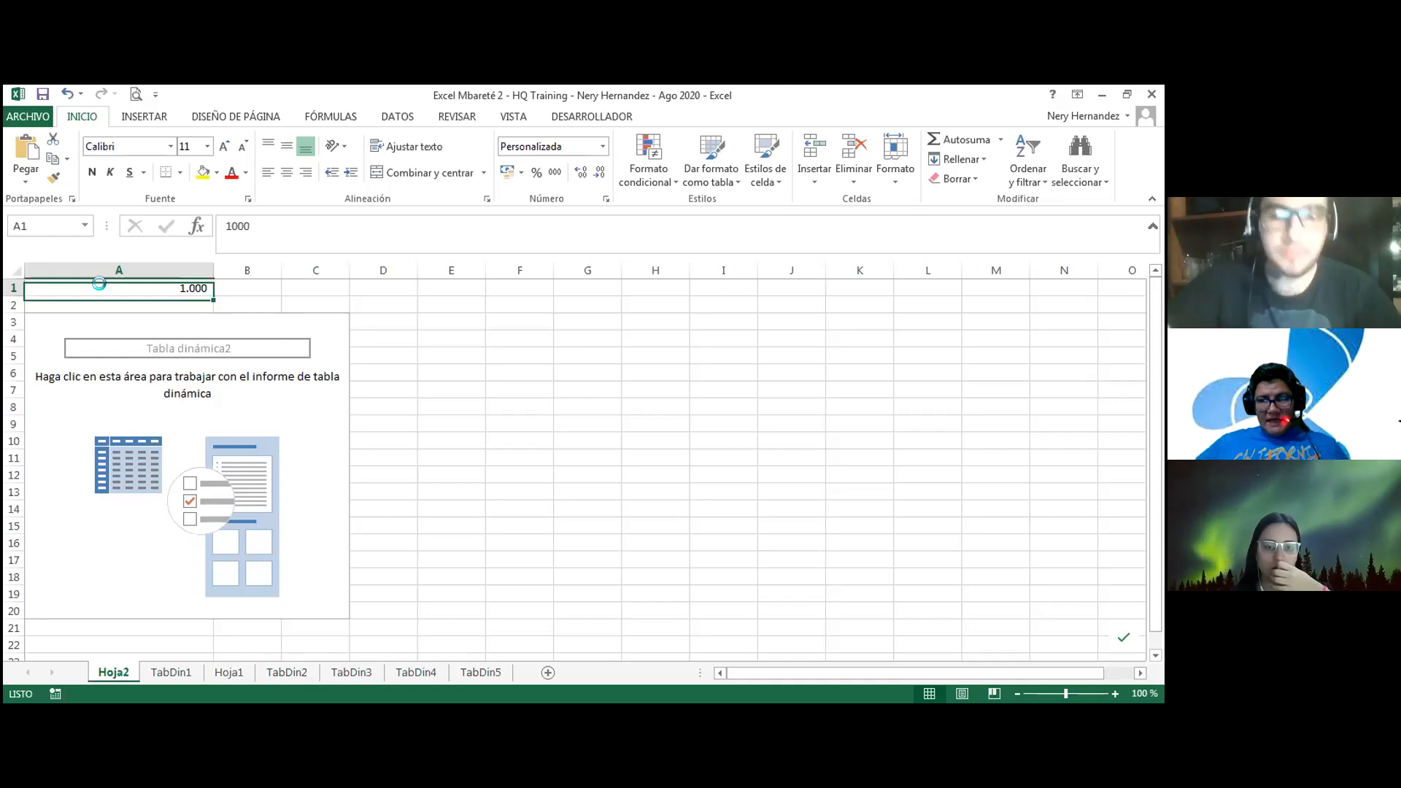
{"action": "key", "text": "Delete"}
Add the FECHA field to the rows of the pivot table and format its first label in A4 as Fecha.
{"action": "left_click", "coordinate": [102, 407]}
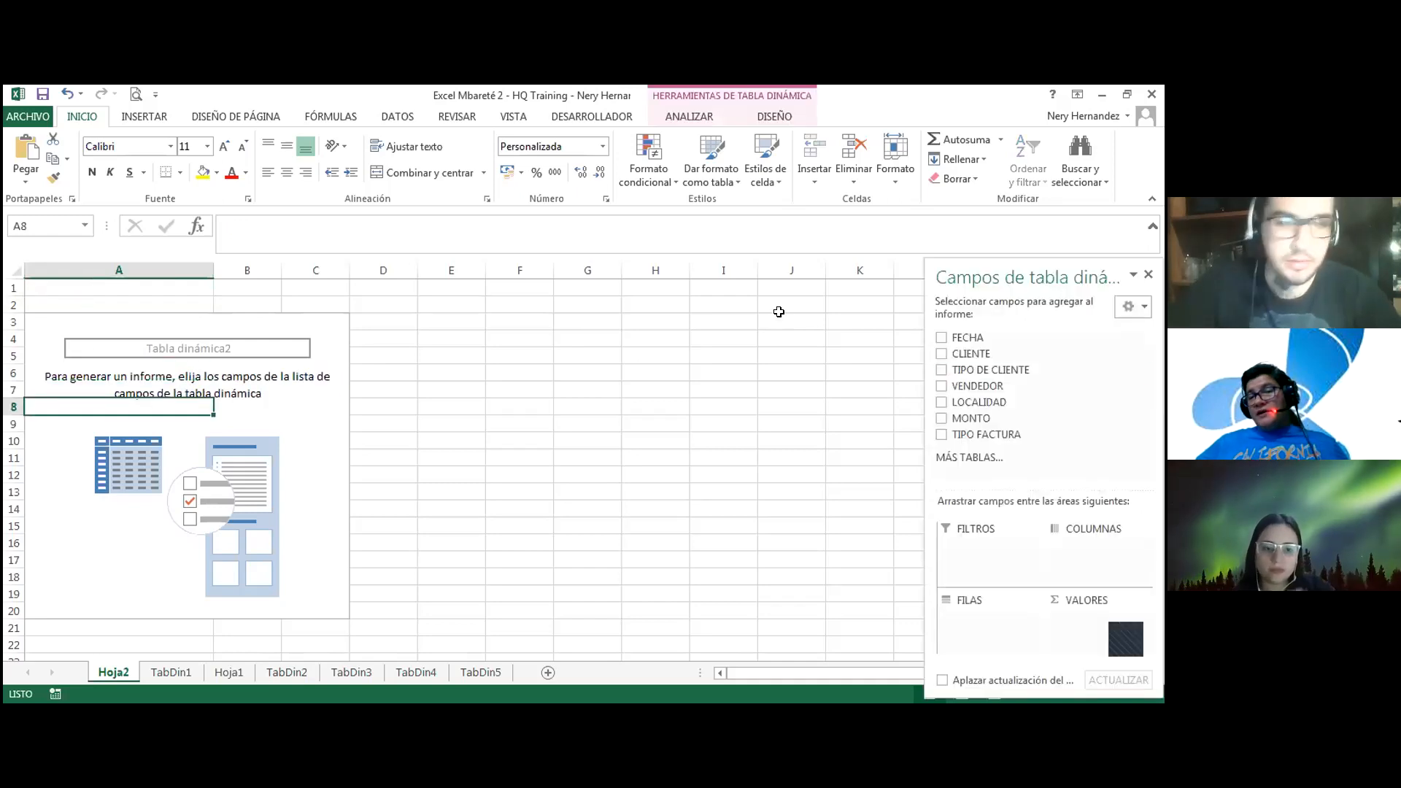
{"action": "left_click", "coordinate": [941, 337]}
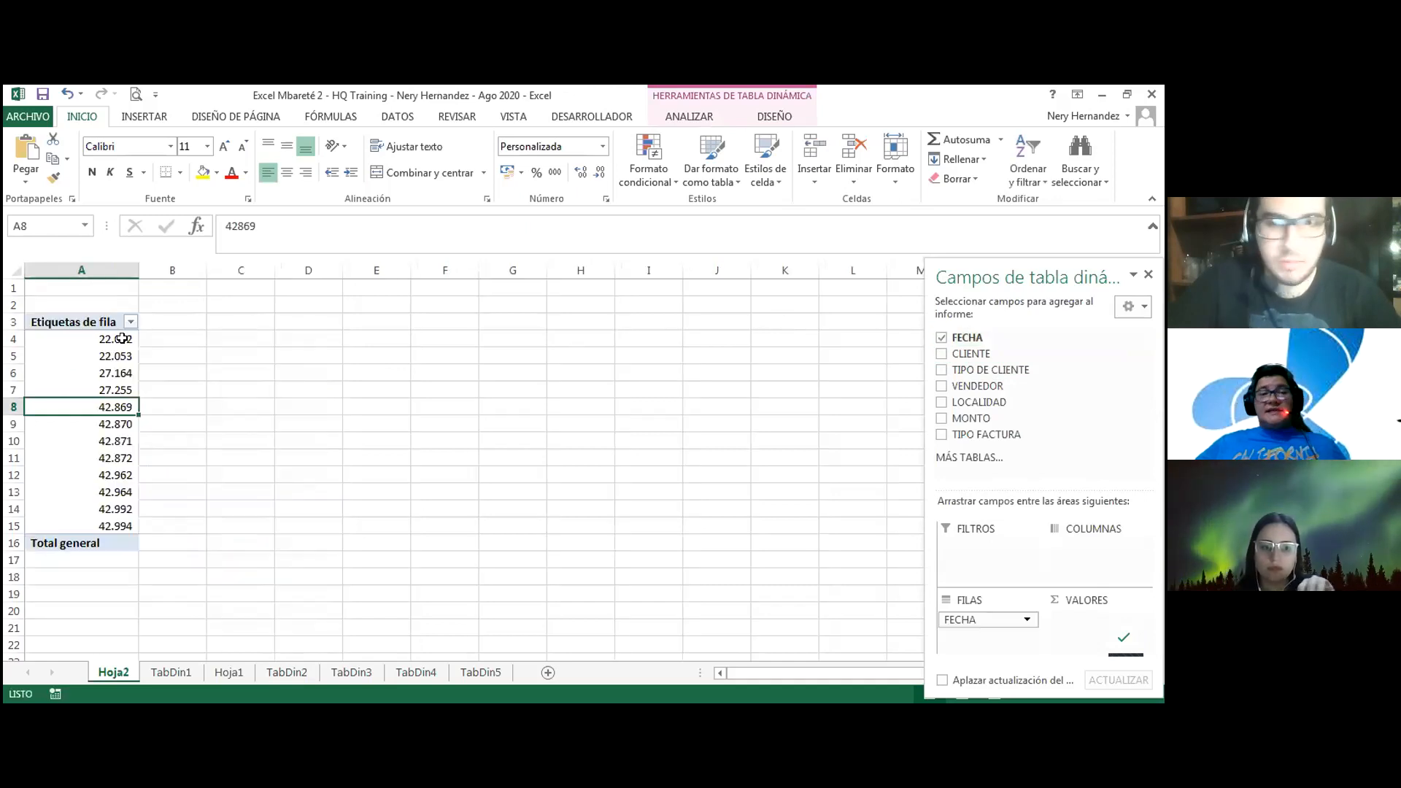
{"action": "left_click_drag", "start_coordinate": [122, 338], "coordinate": [117, 525]}
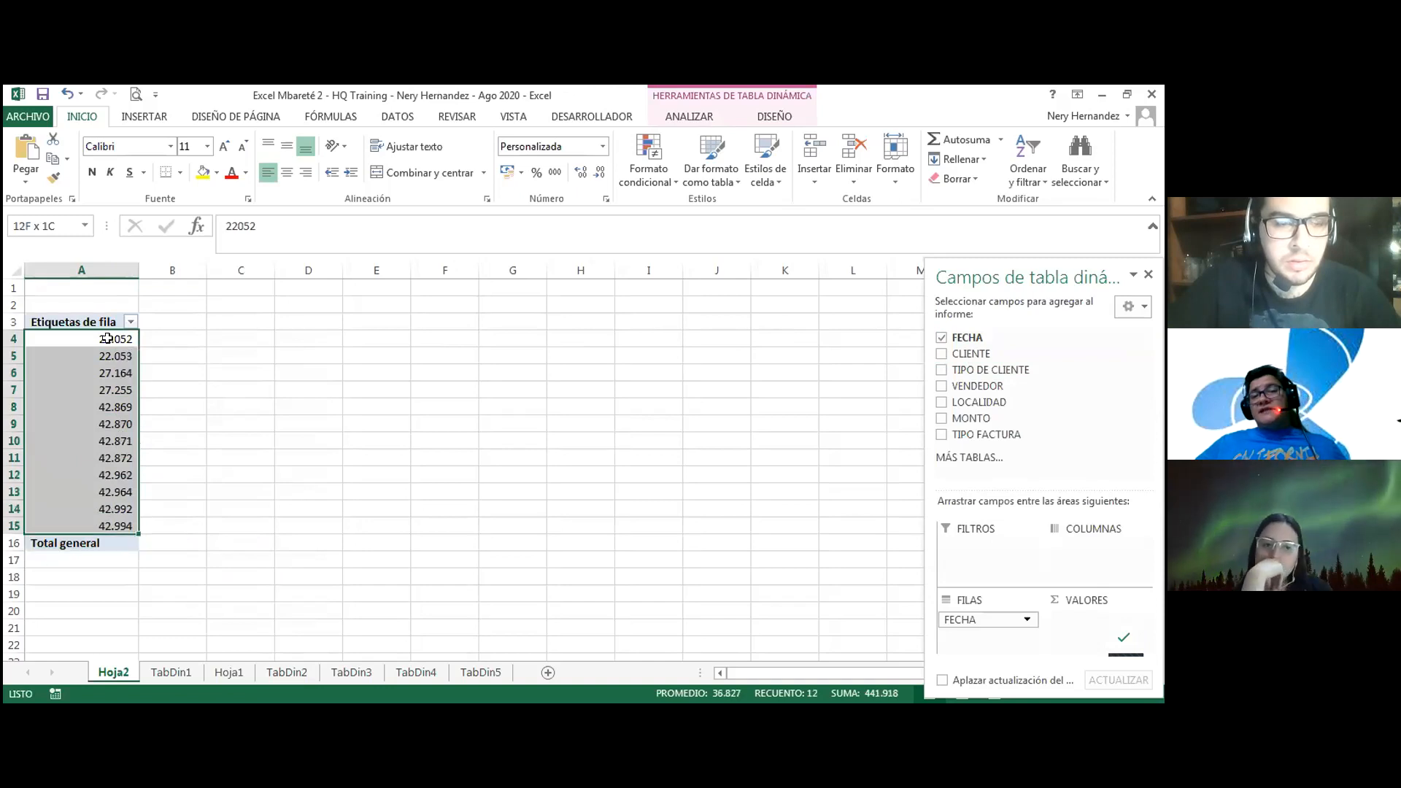
{"action": "left_click", "coordinate": [107, 338]}
{"action": "left_click", "coordinate": [577, 146]}
{"action": "type", "text": "Fecha"}
{"action": "key", "text": "Return"}
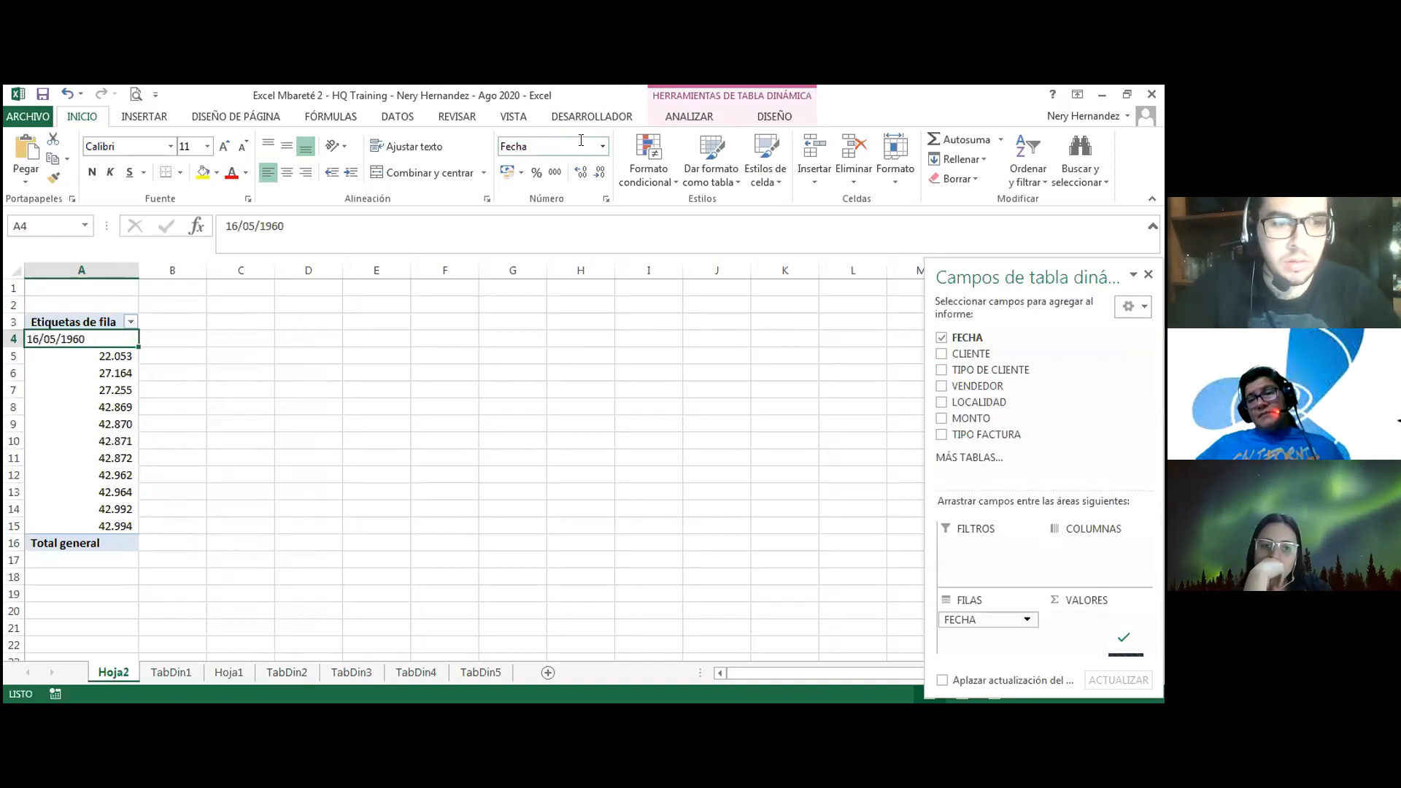
Format the row labels A4:A15 as Fecha and add the VENDEDOR field to the pivot table.
{"action": "key", "text": "ctrl+shift+Down"}
{"action": "key", "text": "shift+Up"}
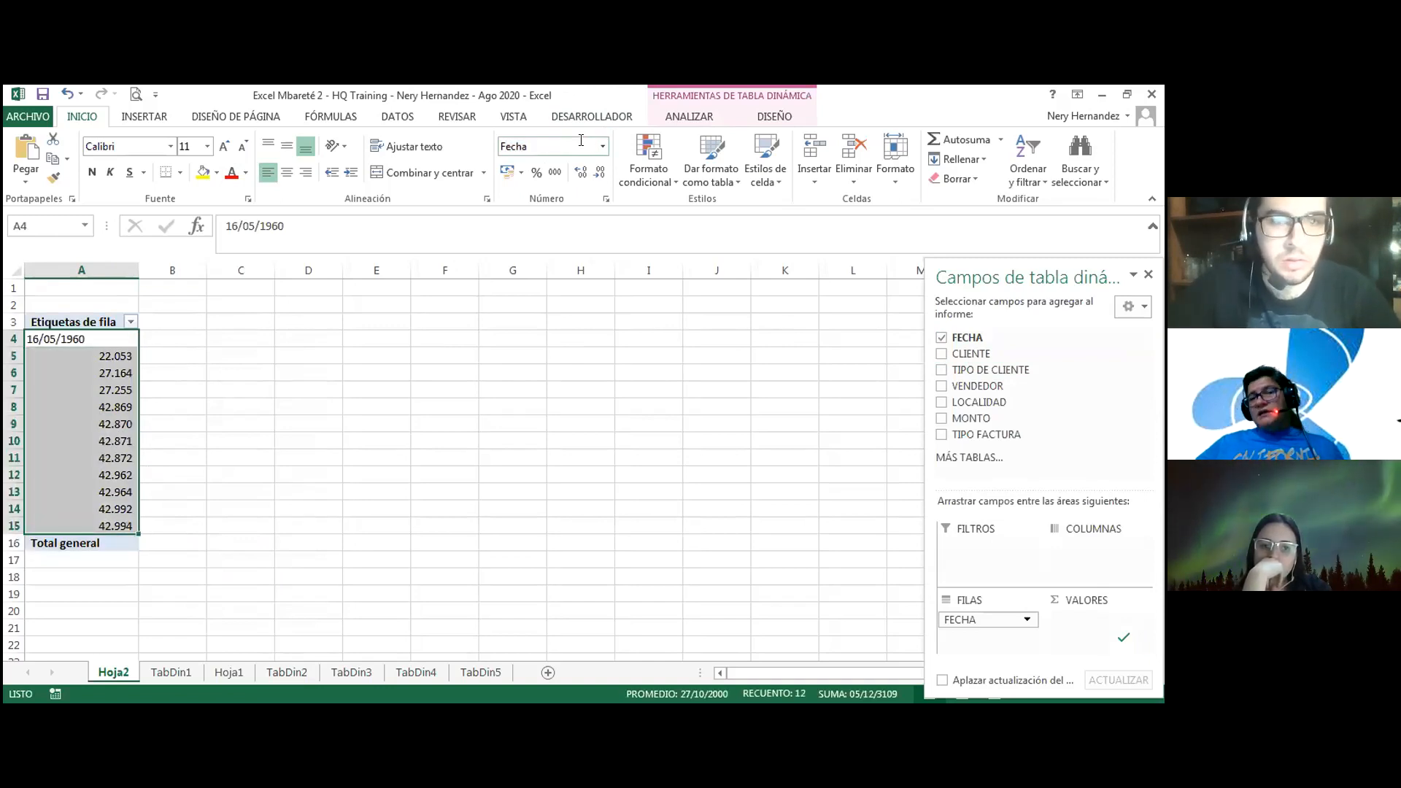
{"action": "left_click", "coordinate": [581, 140]}
{"action": "type", "text": "Fecha"}
{"action": "key", "text": "Return"}
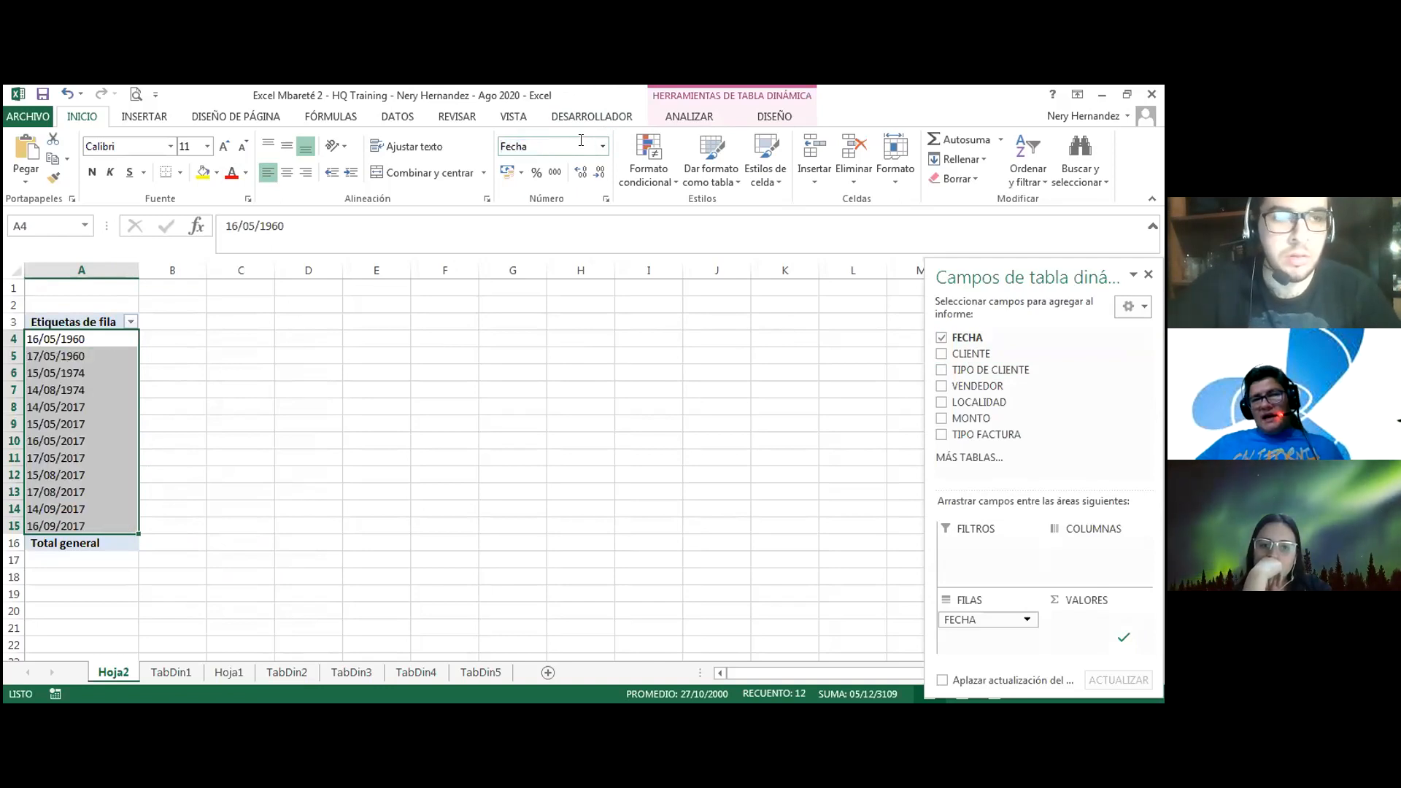
{"action": "key", "text": "Up"}
{"action": "key", "text": "Down"}
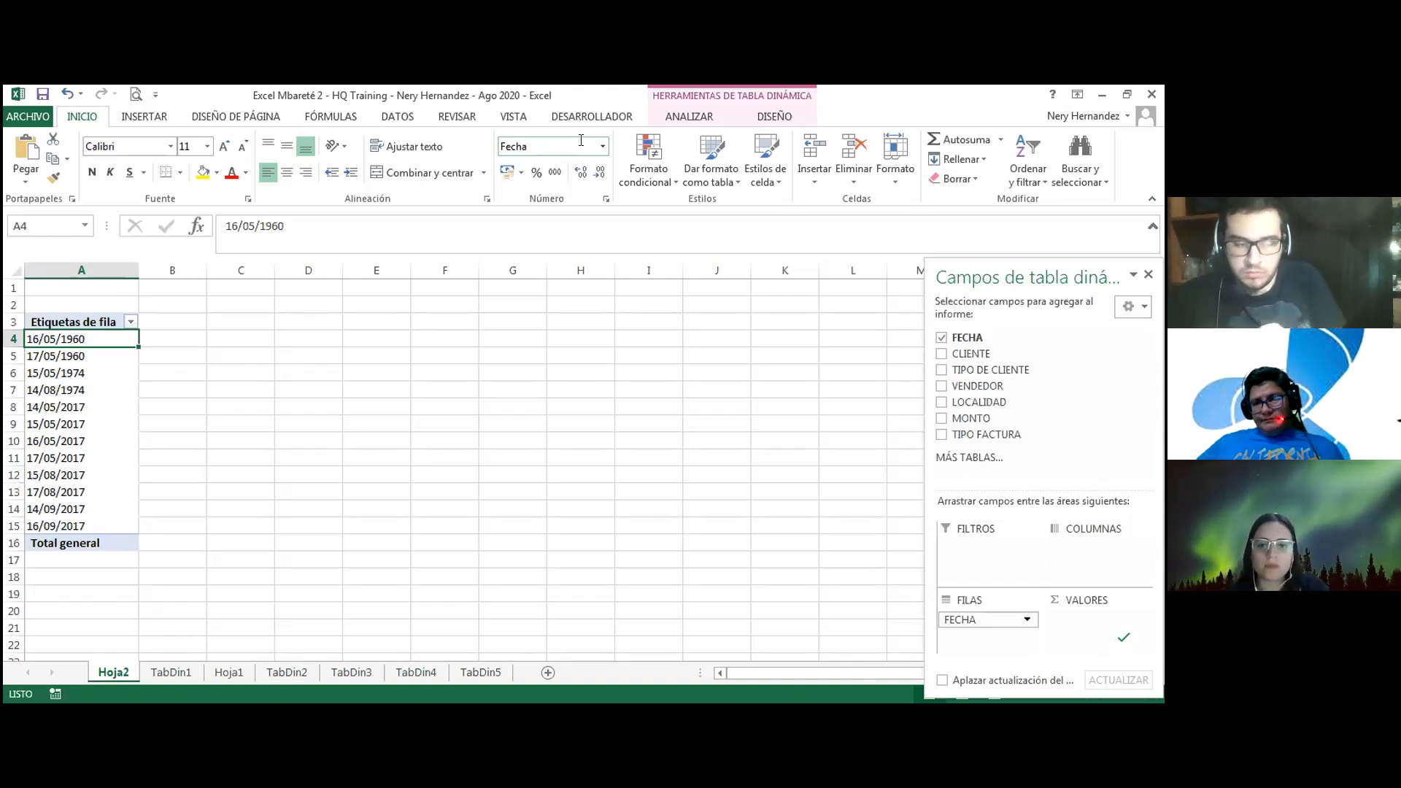
{"action": "left_click", "coordinate": [941, 386]}
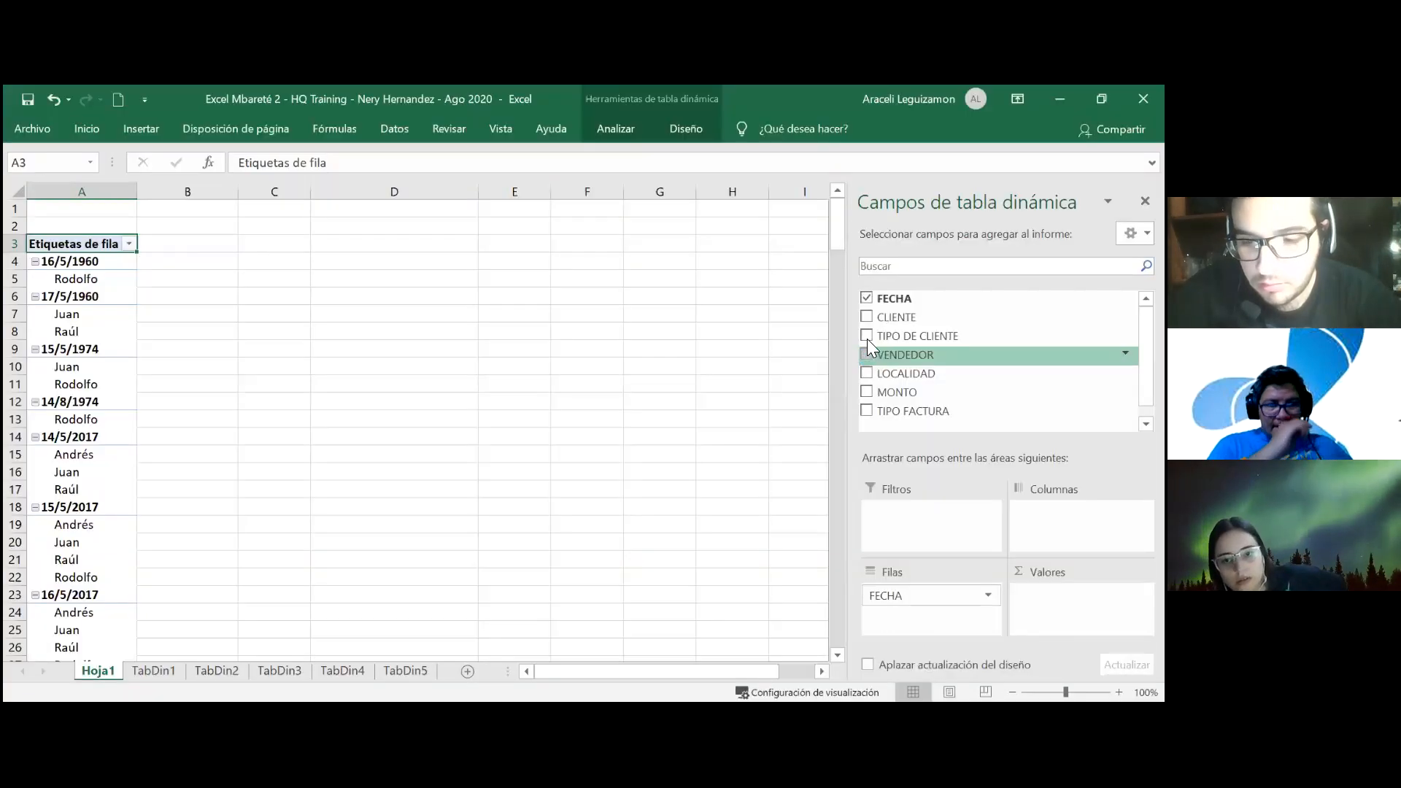
Remove the VENDEDOR and FECHA fields from the pivot table in Hoja1 of the other shared workbook.
{"action": "left_click", "coordinate": [866, 355]}
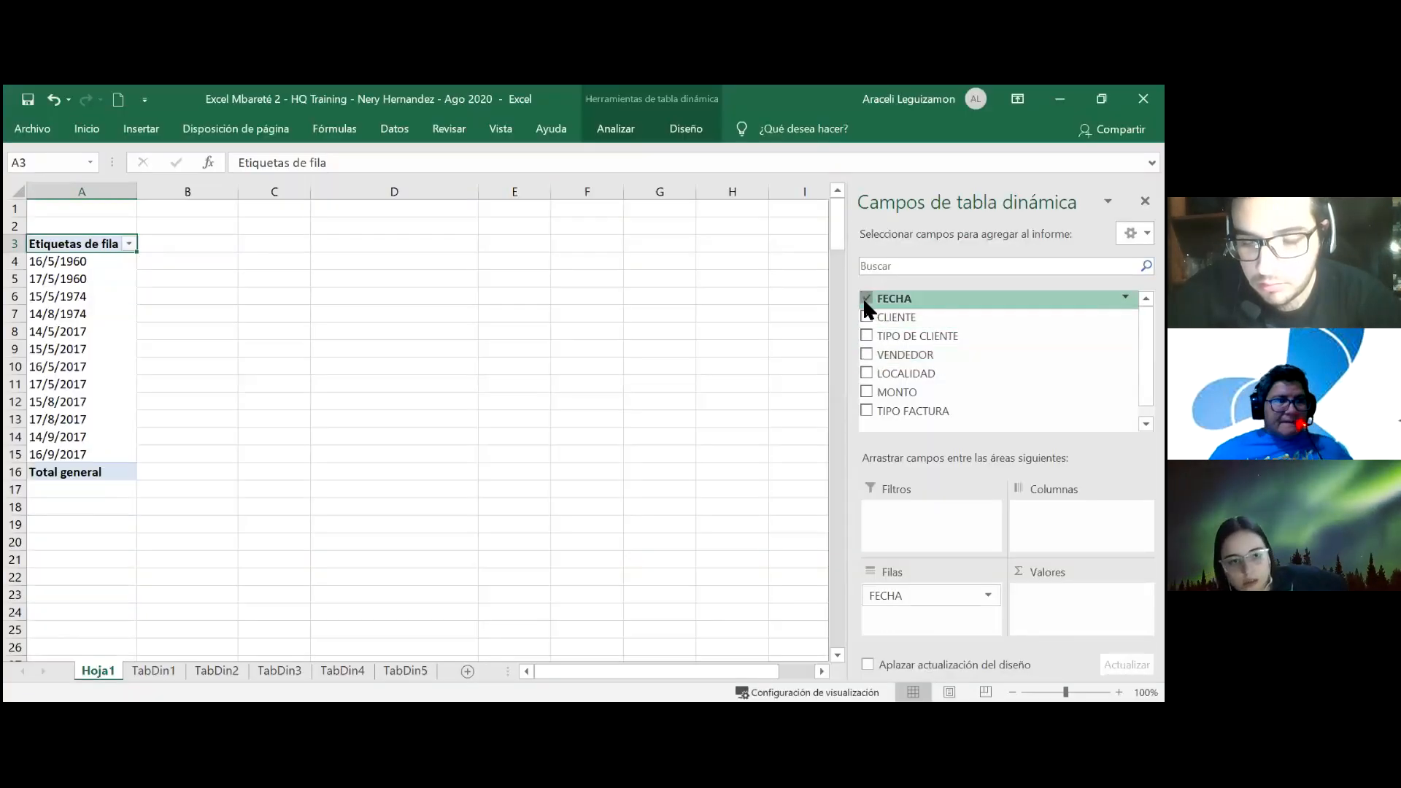
{"action": "left_click", "coordinate": [866, 298]}
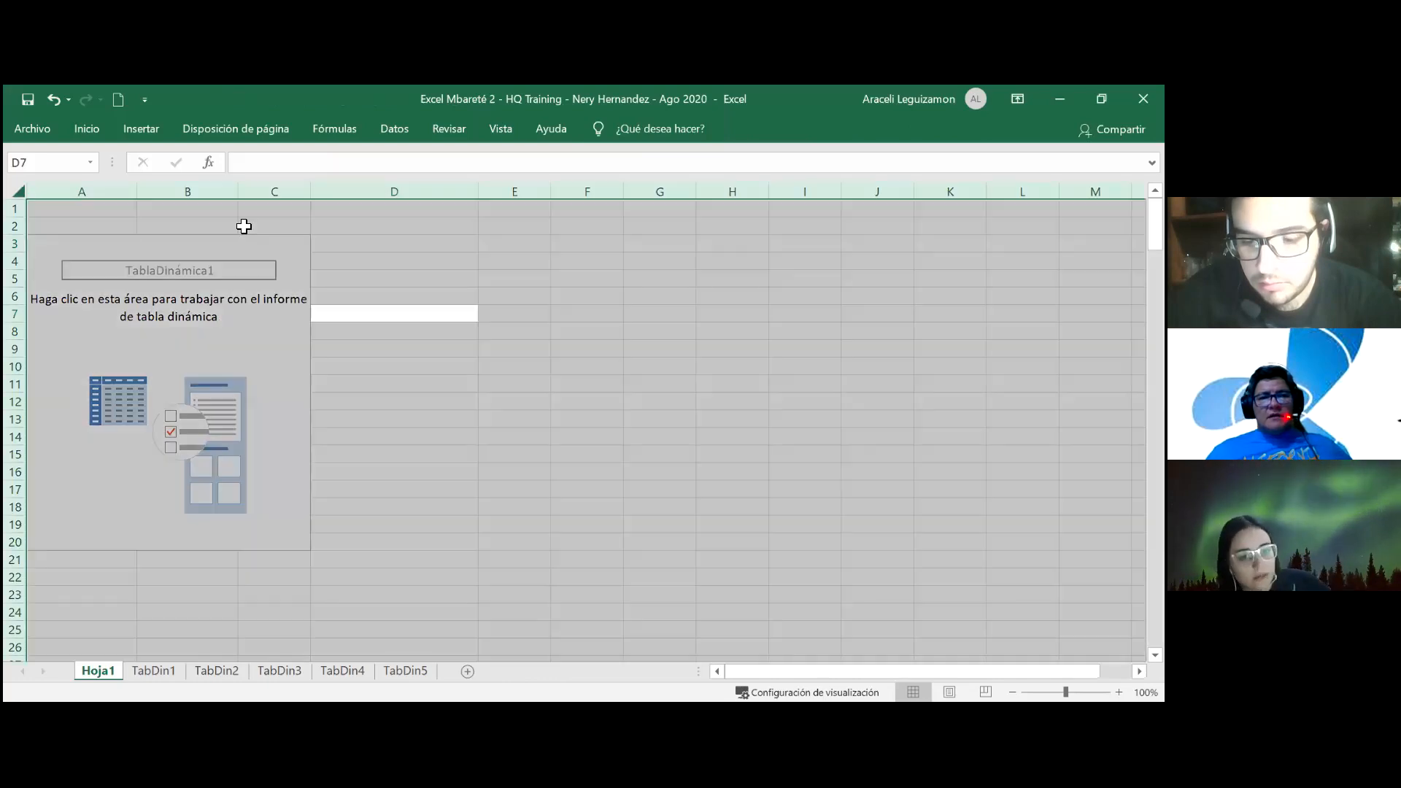
Apply the thousands separator style to all cells of Hoja1 and add the FECHA field to the pivot table rows.
{"action": "left_click", "coordinate": [87, 129]}
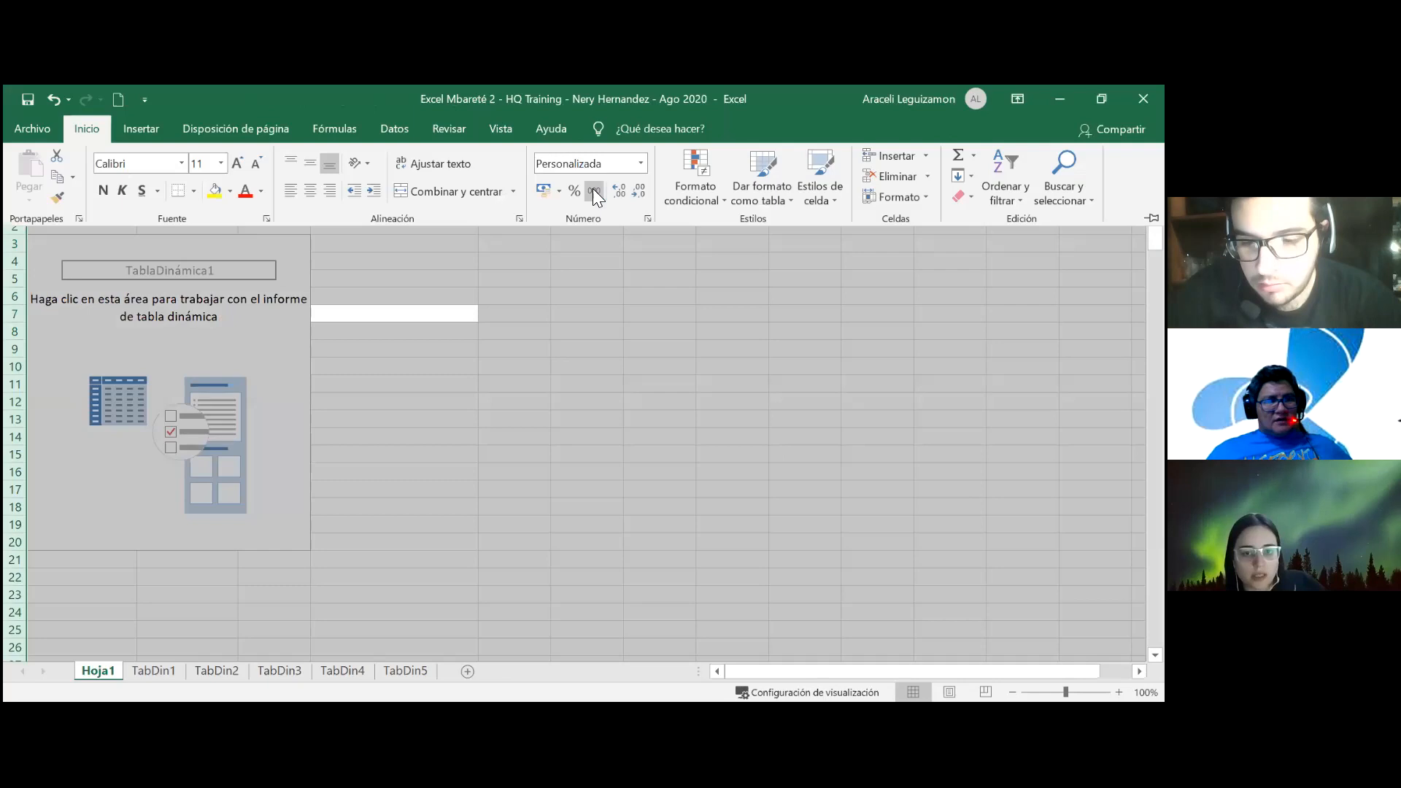
{"action": "left_click", "coordinate": [594, 192]}
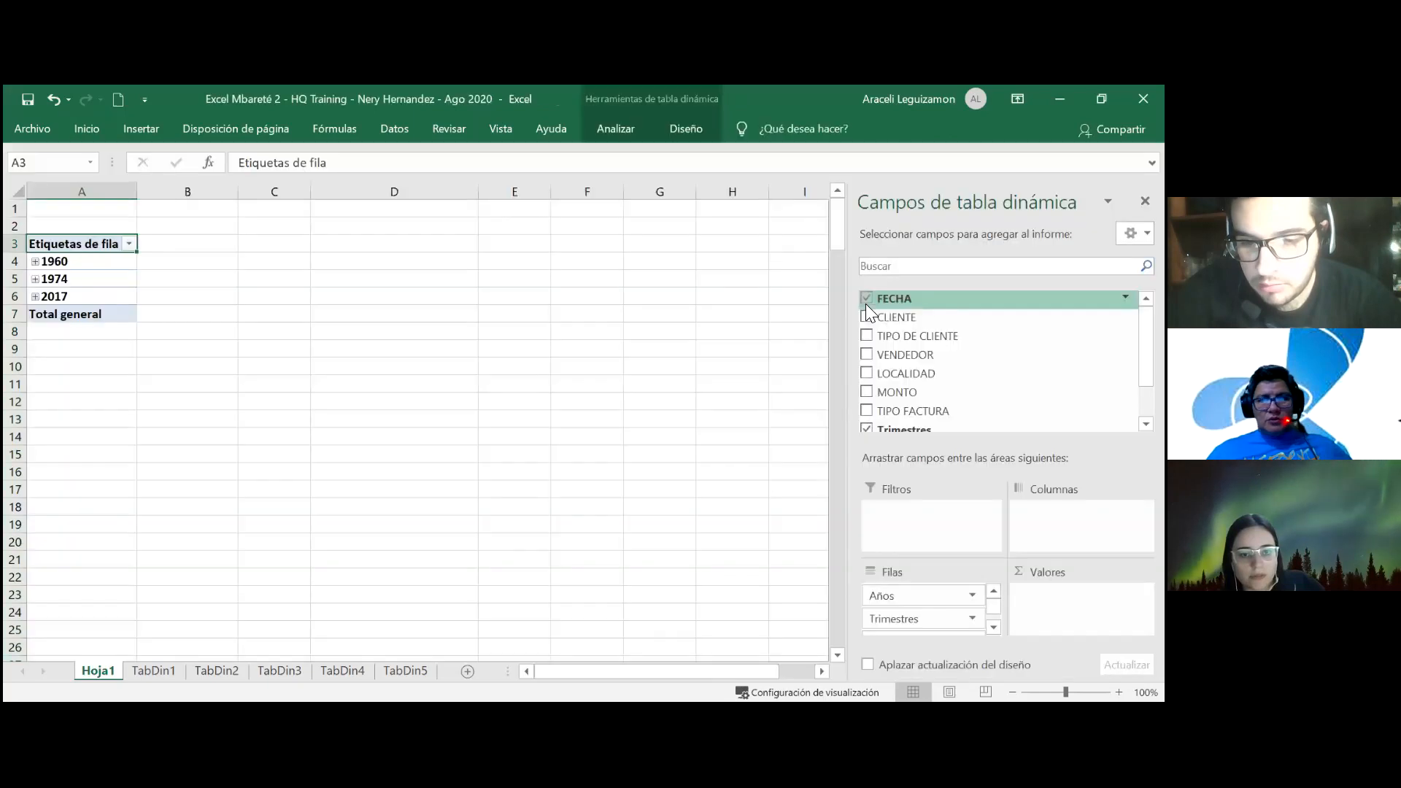
Ungroup the dates in the pivot table's row labels and format the labels in A4:A15 as Fecha.
{"action": "right_click", "coordinate": [102, 284]}
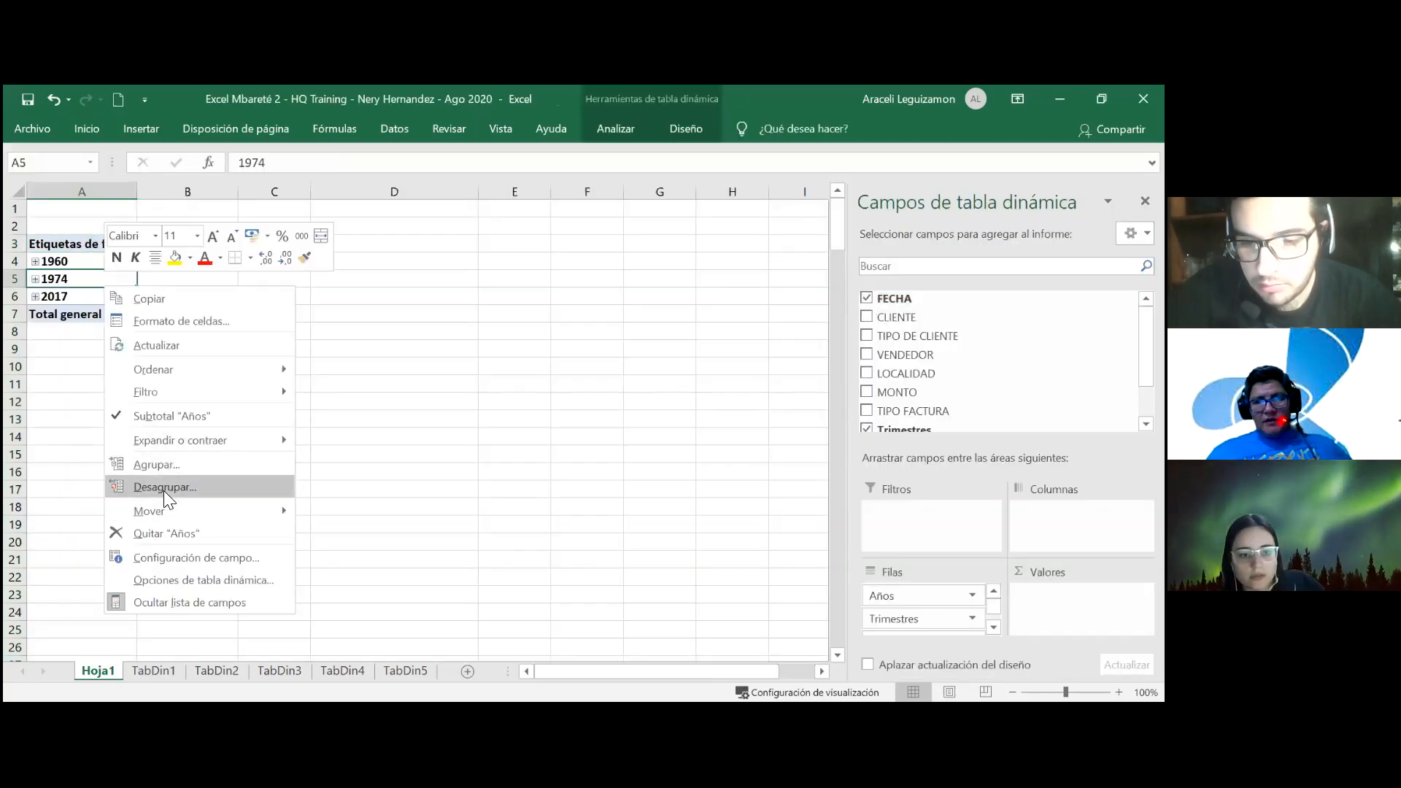
{"action": "key", "text": "Return"}
{"action": "left_click_drag", "start_coordinate": [58, 260], "coordinate": [103, 453]}
{"action": "left_click", "coordinate": [88, 129]}
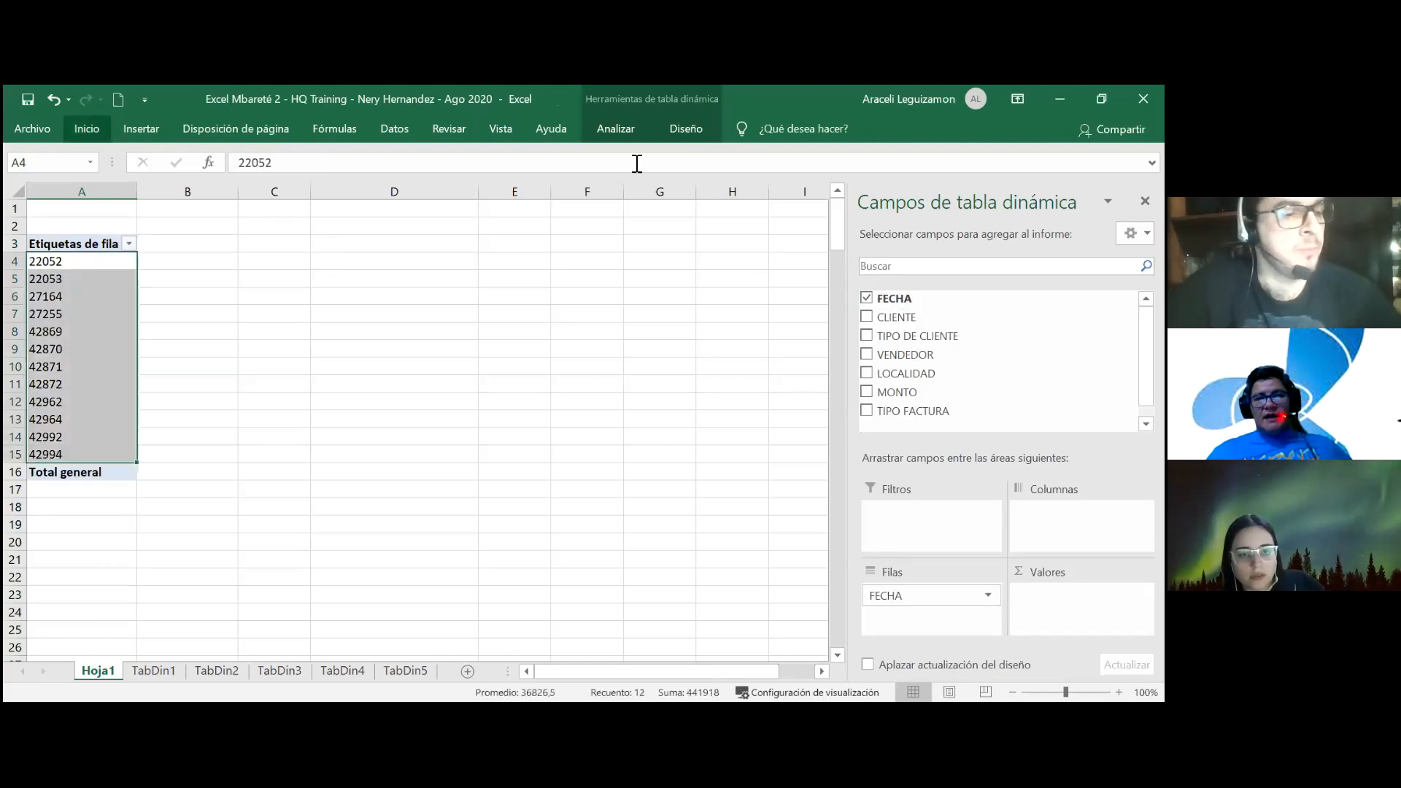
{"action": "left_click", "coordinate": [642, 170]}
{"action": "left_click", "coordinate": [648, 357]}
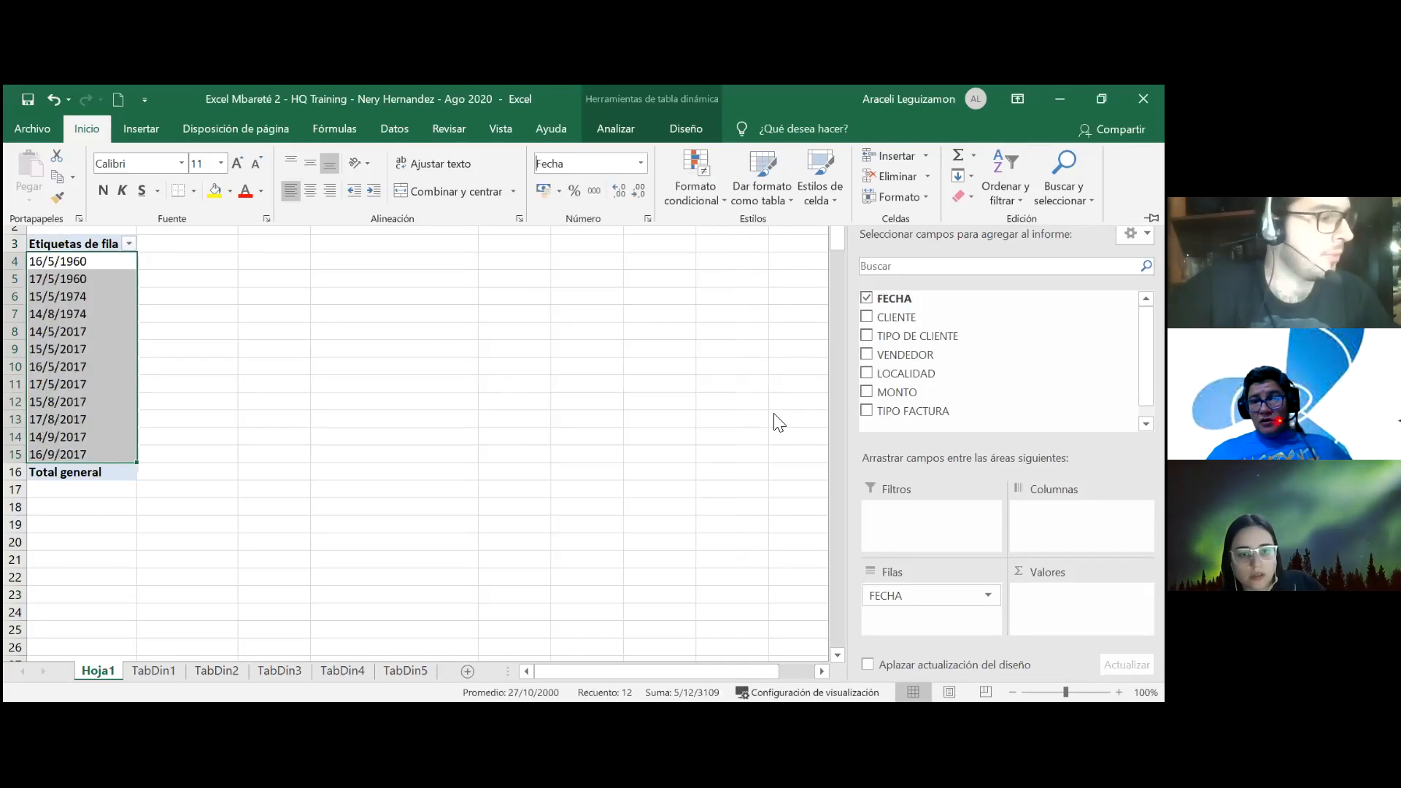
Add VENDEDOR to the rows and MONTO to the values of the pivot table.
{"action": "left_click", "coordinate": [108, 308]}
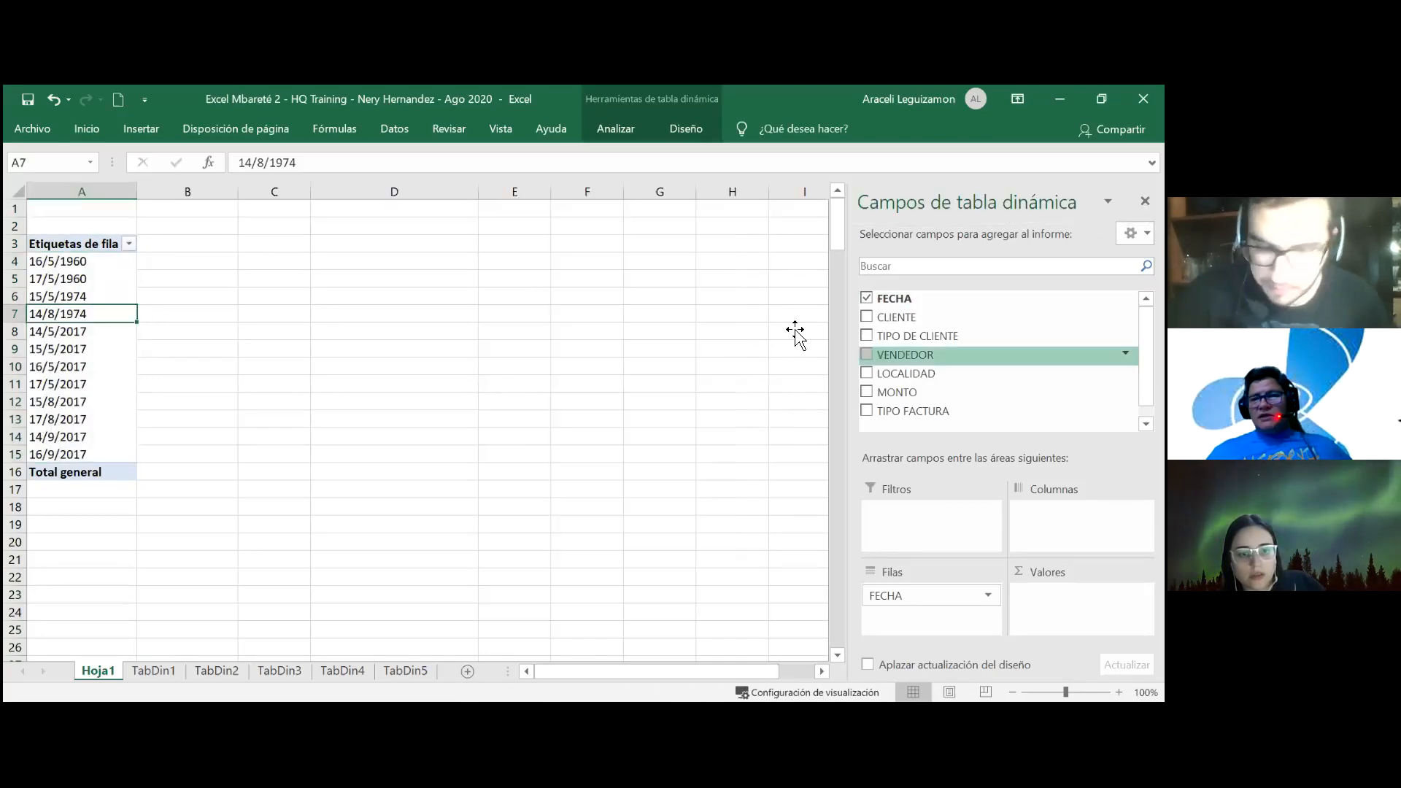
{"action": "left_click", "coordinate": [866, 354]}
{"action": "left_click", "coordinate": [866, 392]}
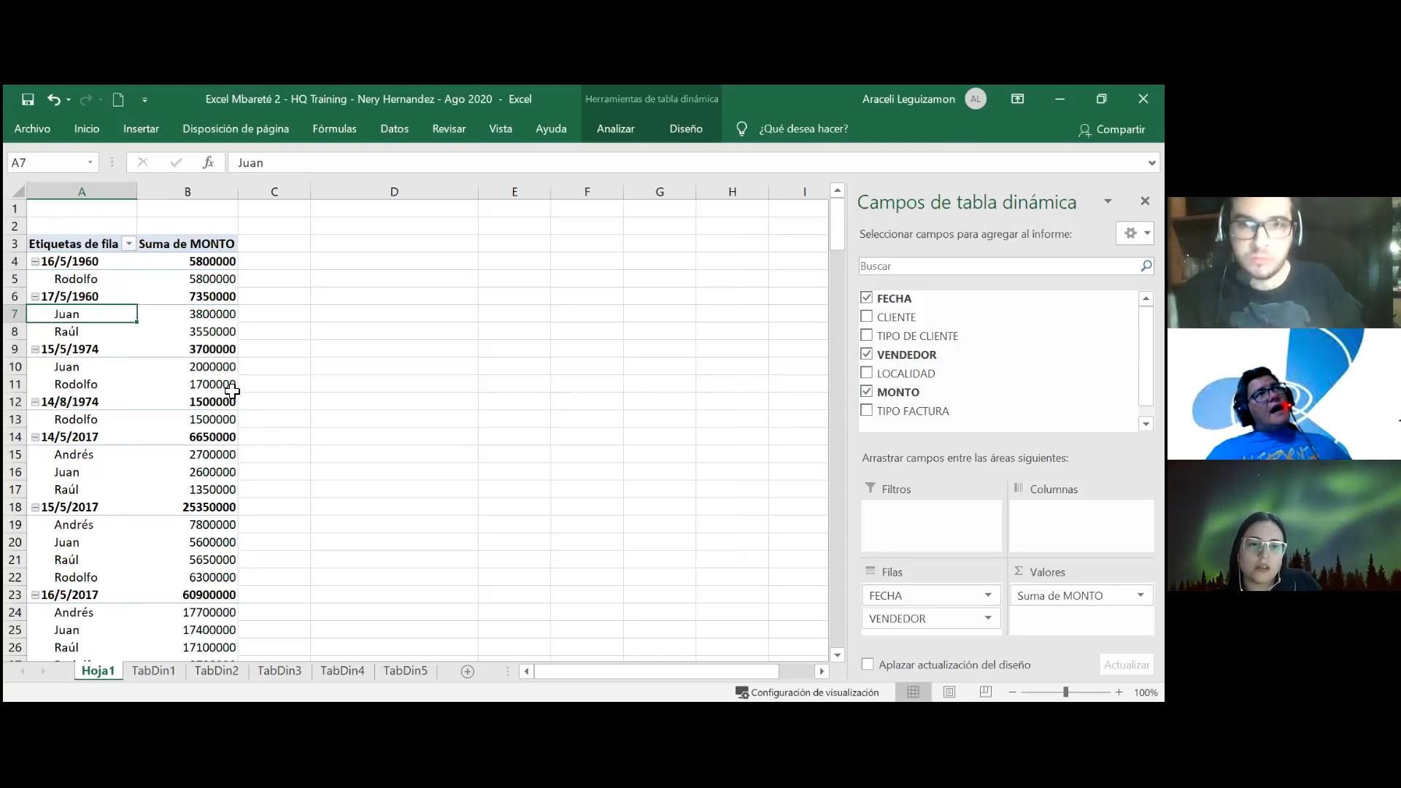
{"action": "scroll", "coordinate": [213, 419], "scroll_direction": "down", "scroll_amount": 7}
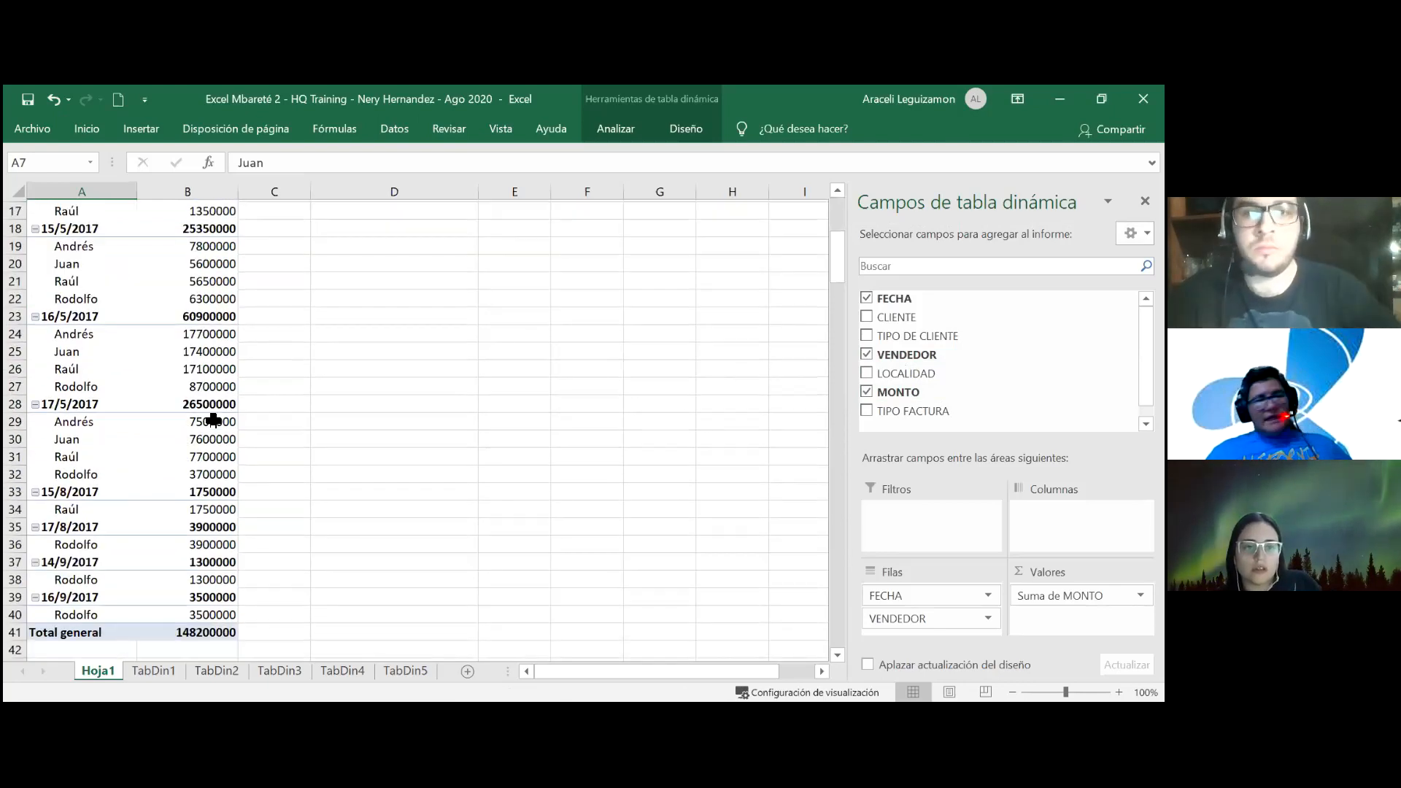
{"action": "scroll", "coordinate": [213, 420], "scroll_direction": "up", "scroll_amount": 5}
{"action": "scroll", "coordinate": [213, 419], "scroll_direction": "up", "scroll_amount": 2}
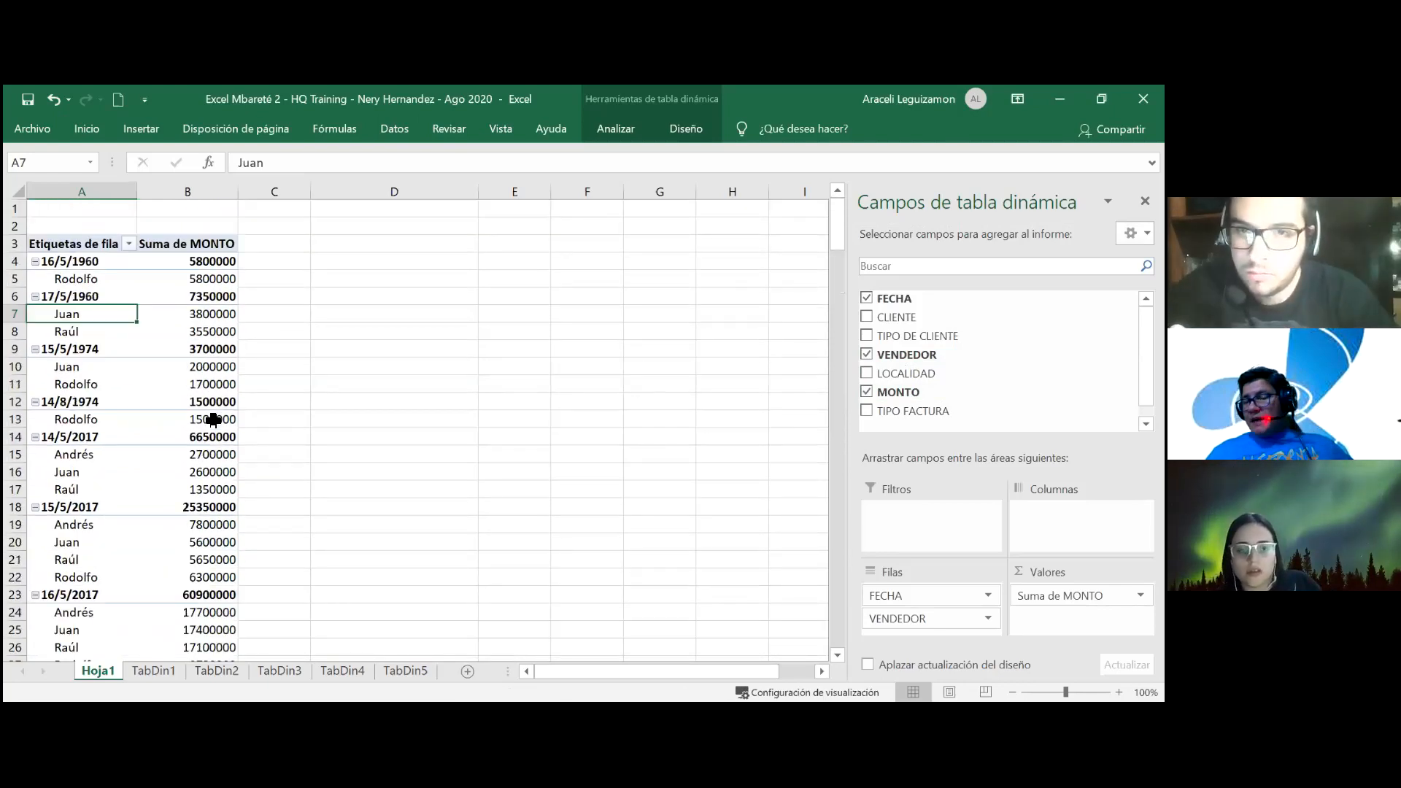
{"action": "mouse_move", "coordinate": [213, 419]}
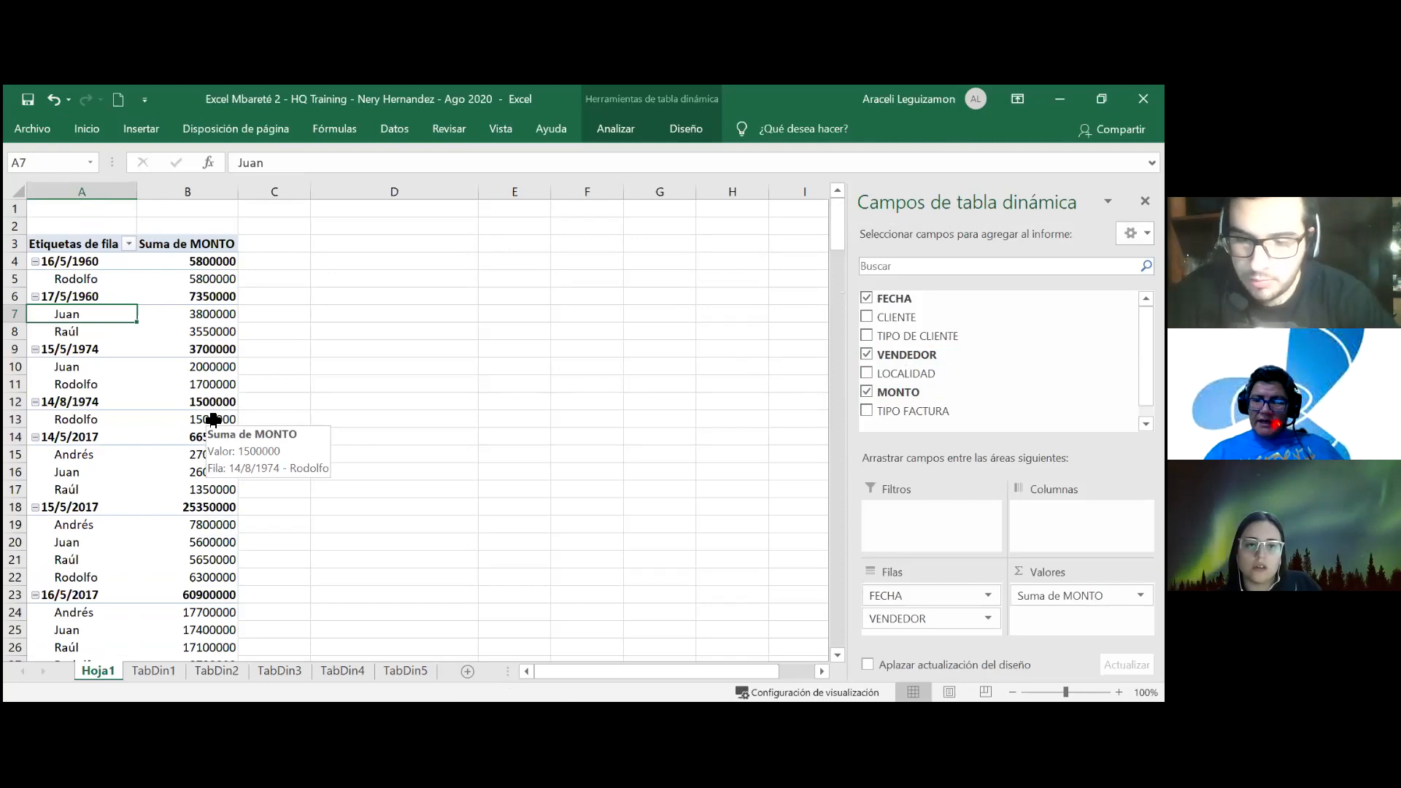
Enter 1000 in cell D11 to compare the sheet's thousands format with the pivot table's MONTO values.
{"action": "double_click", "coordinate": [383, 388]}
{"action": "type", "text": "0"}
{"action": "key", "text": "Return"}
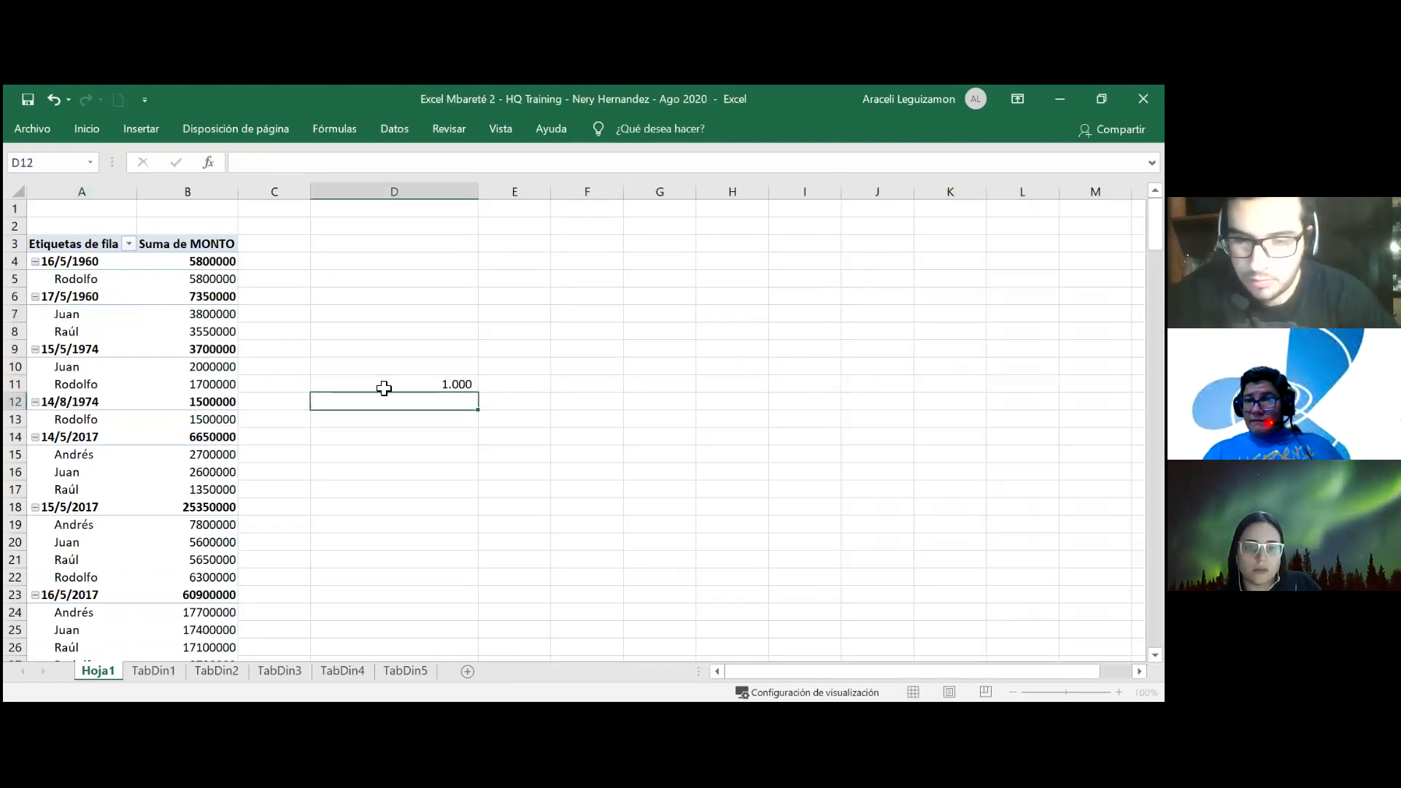
{"action": "left_click", "coordinate": [384, 387]}
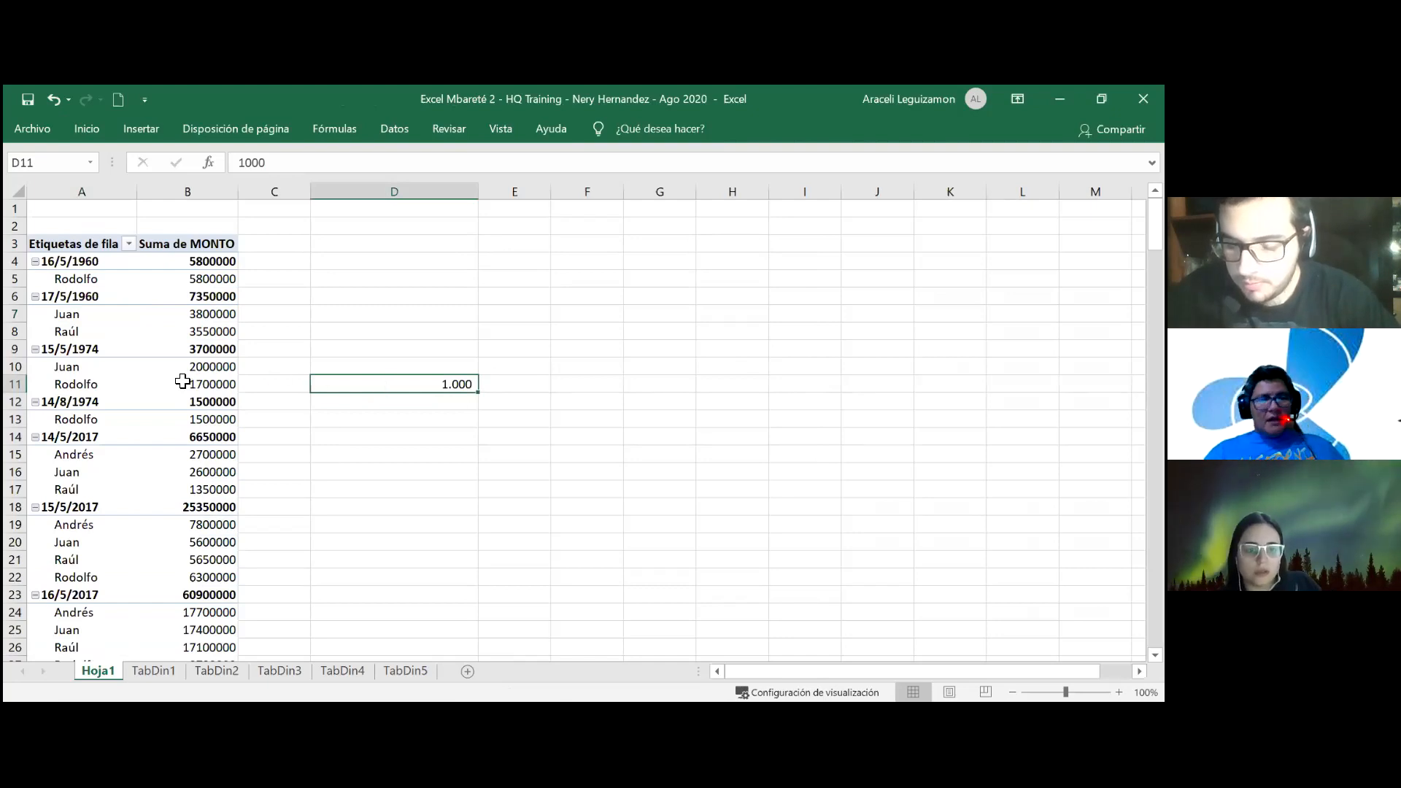
{"action": "left_click", "coordinate": [183, 381]}
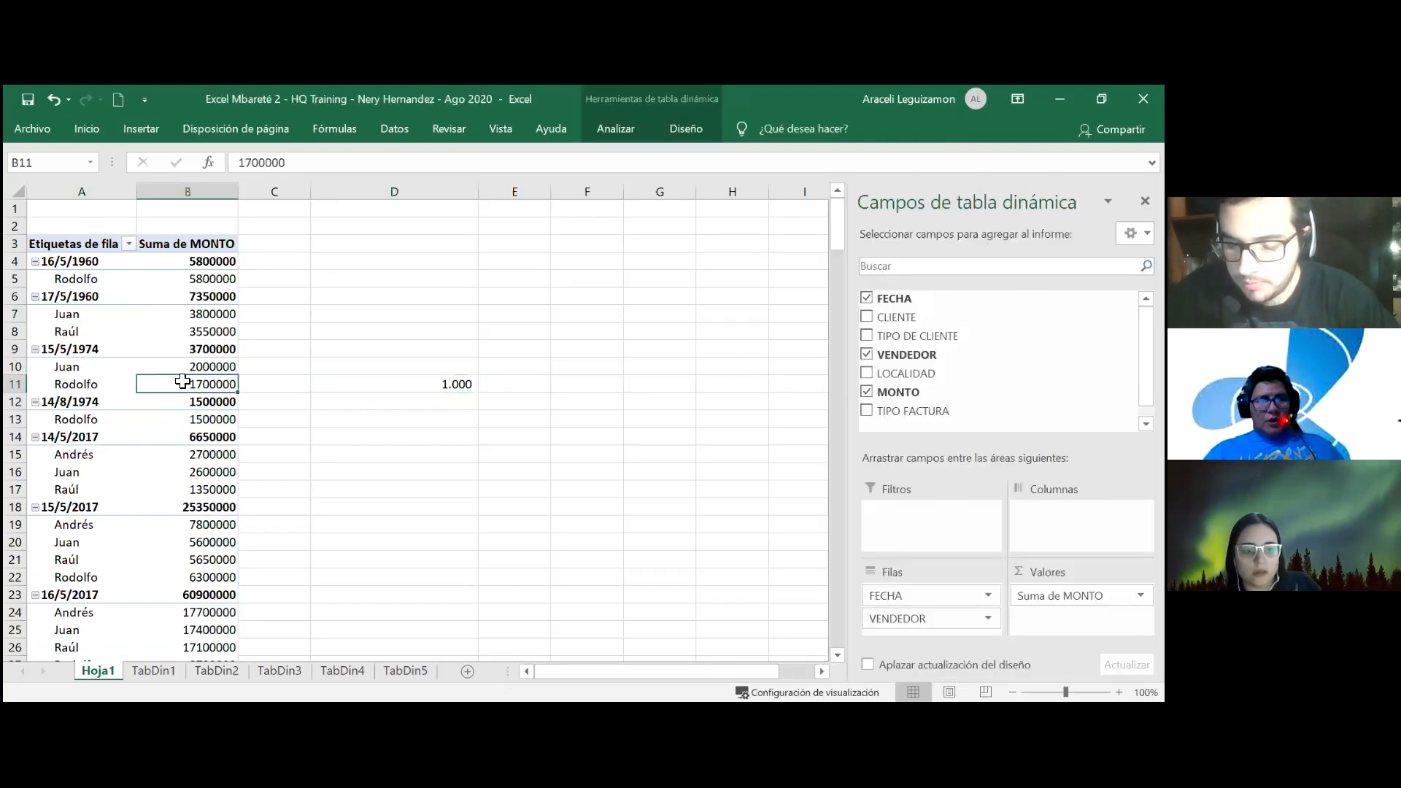
Format the Suma de MONTO values in B4:B41 as Número with the thousands separator.
{"action": "left_click", "coordinate": [195, 312]}
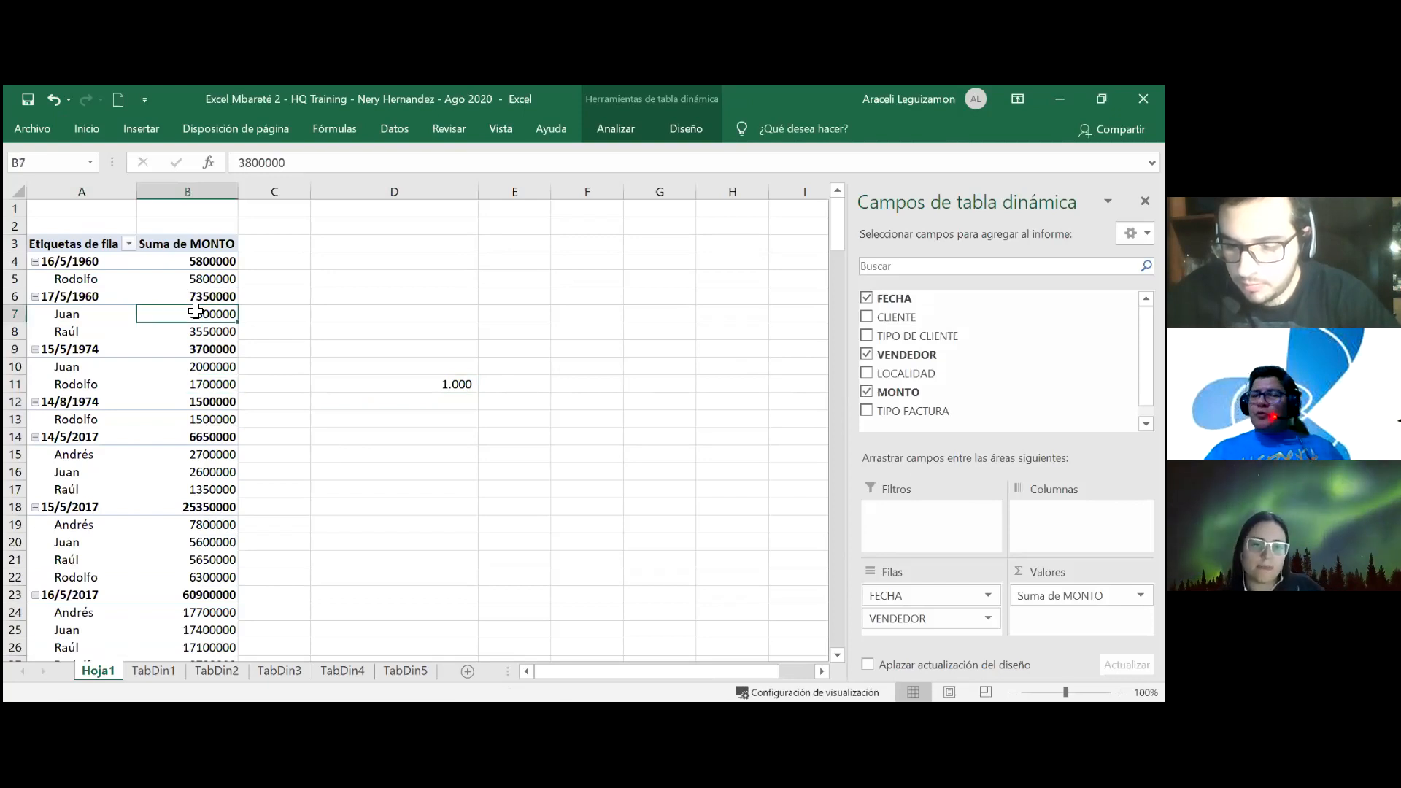
{"action": "key", "text": "Up"}
{"action": "key", "text": "Up"}
{"action": "key", "text": "Up"}
{"action": "key", "text": "Up"}
{"action": "key", "text": "Down"}
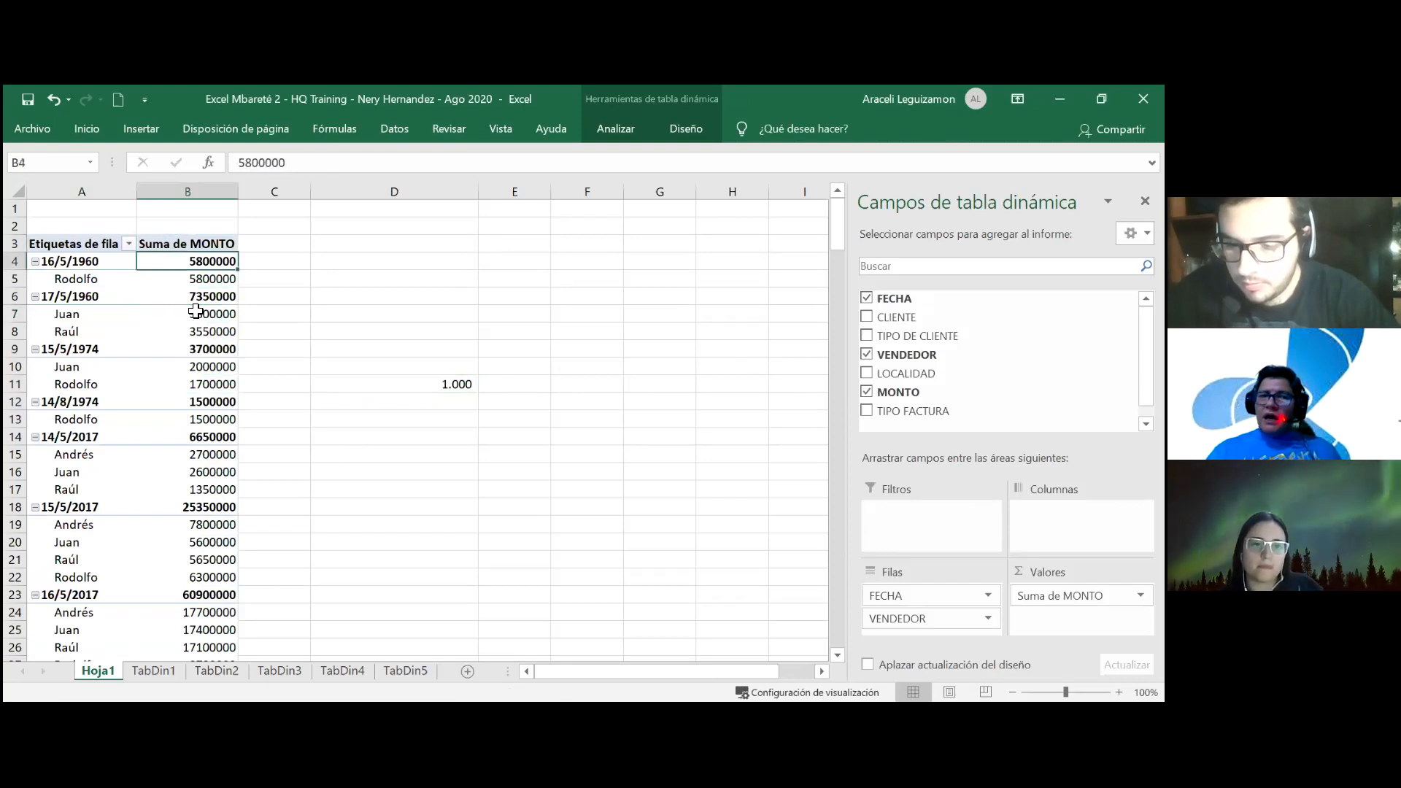
{"action": "key", "text": "ctrl+shift+Down"}
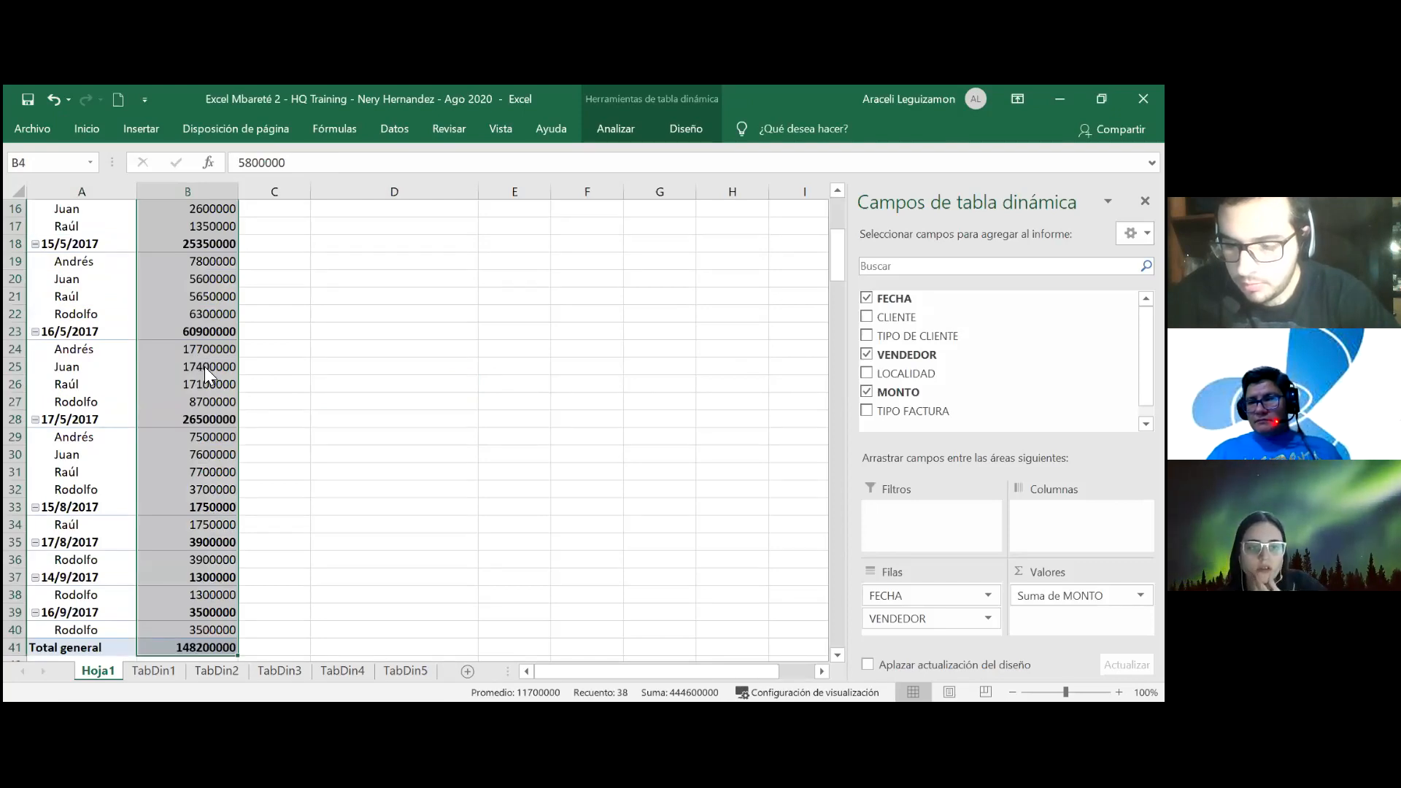
{"action": "key", "text": "ctrl+1"}
{"action": "key", "text": "alt+u"}
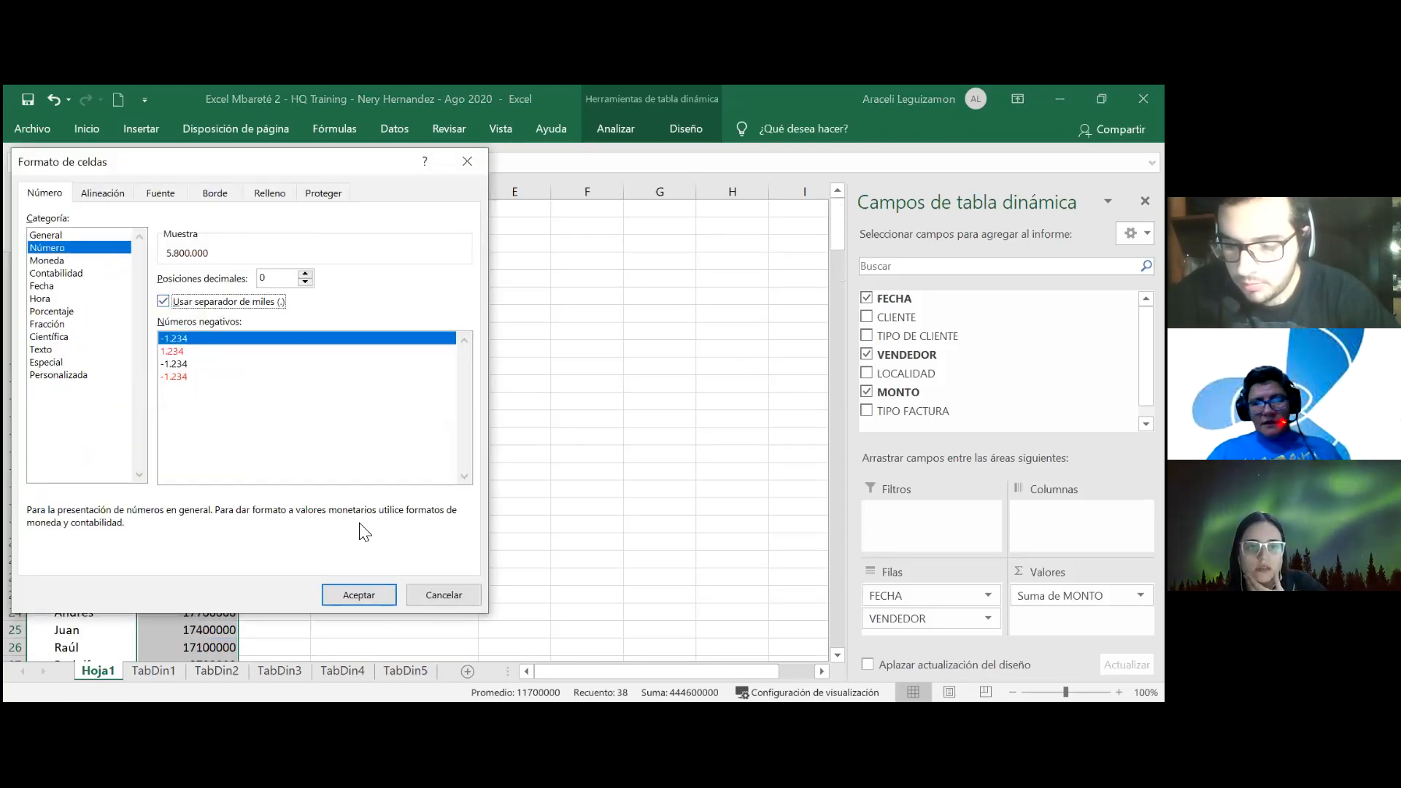
{"action": "left_click", "coordinate": [355, 588]}
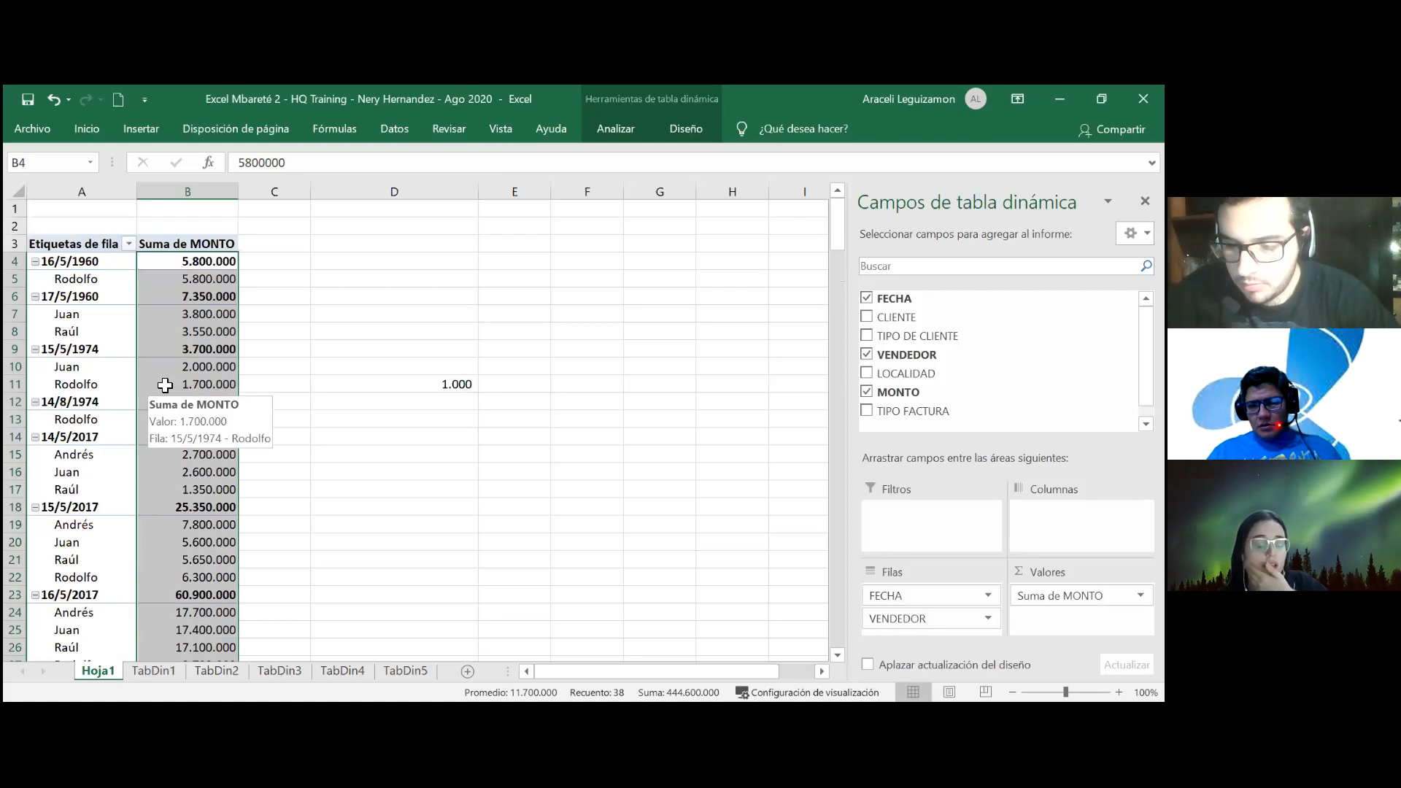
Undo the last number format applied to the Suma de MONTO values.
{"action": "right_click", "coordinate": [166, 386]}
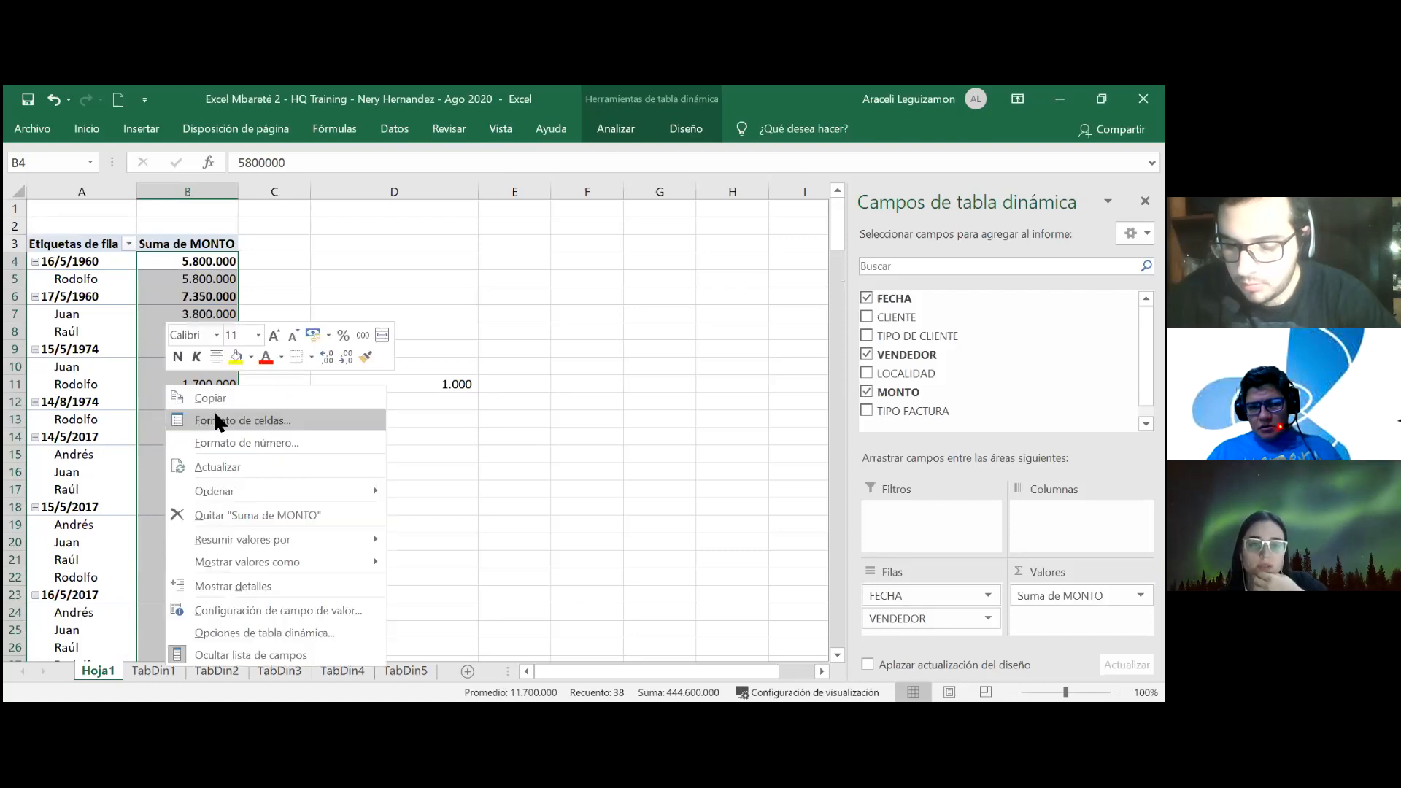
{"action": "left_click", "coordinate": [467, 615]}
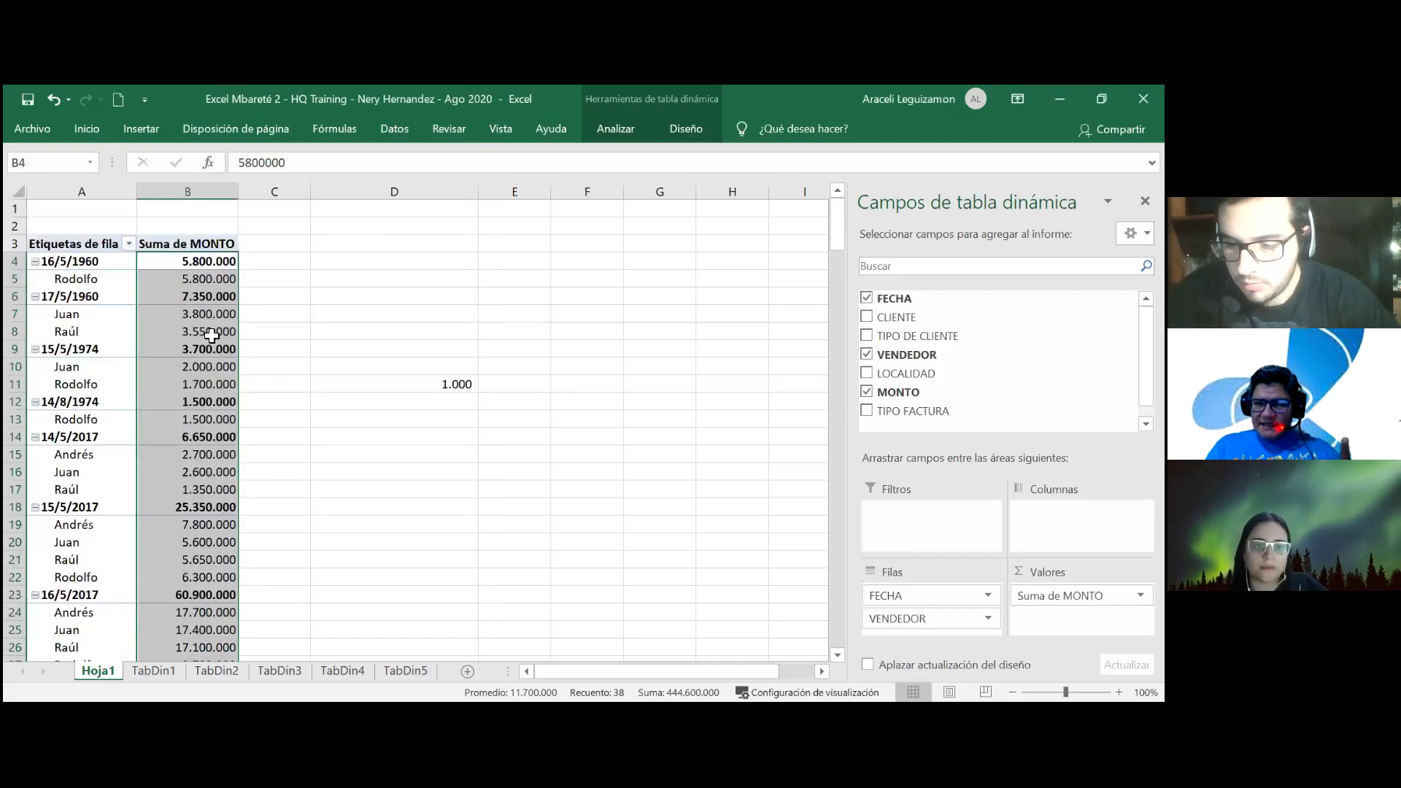
{"action": "left_click", "coordinate": [211, 335]}
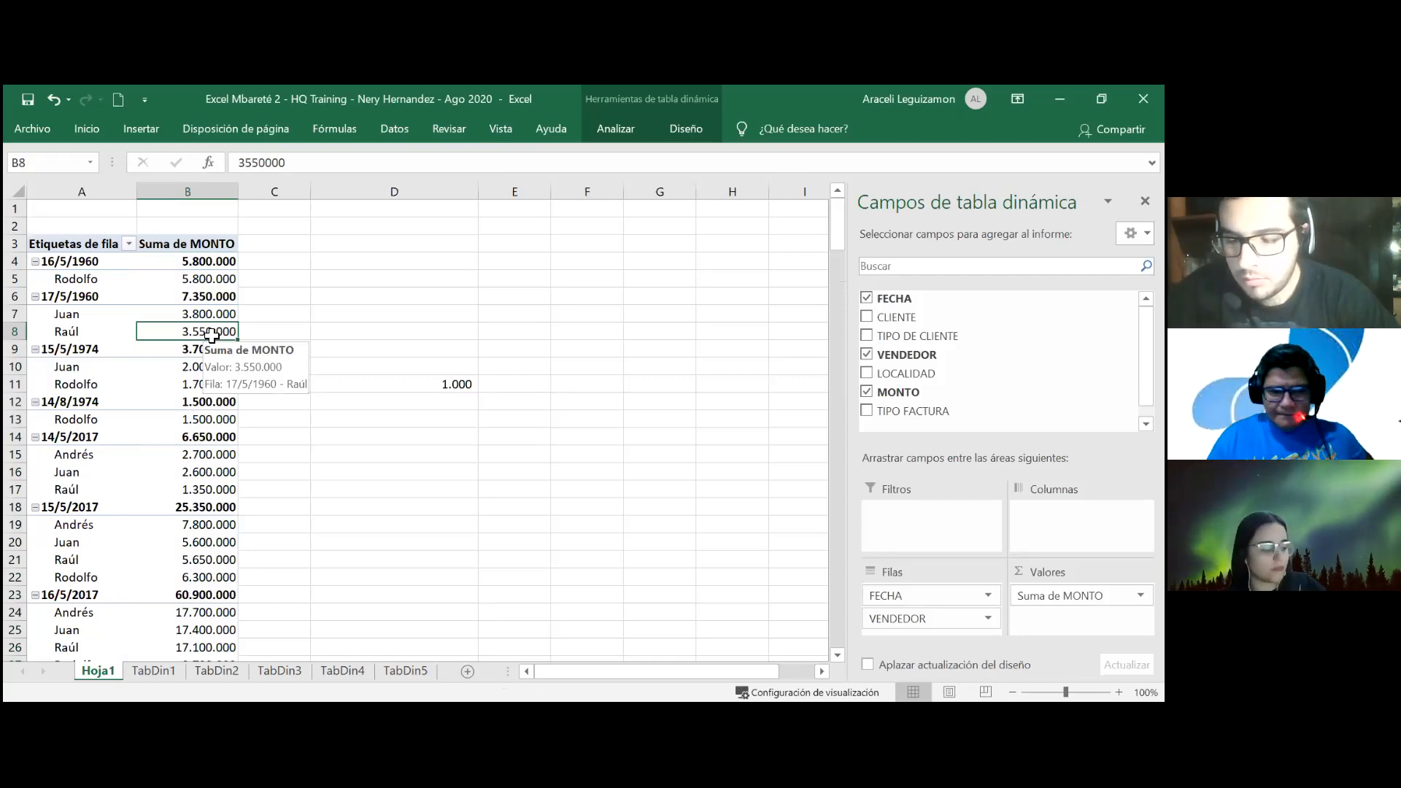
{"action": "key", "text": "ctrl+z"}
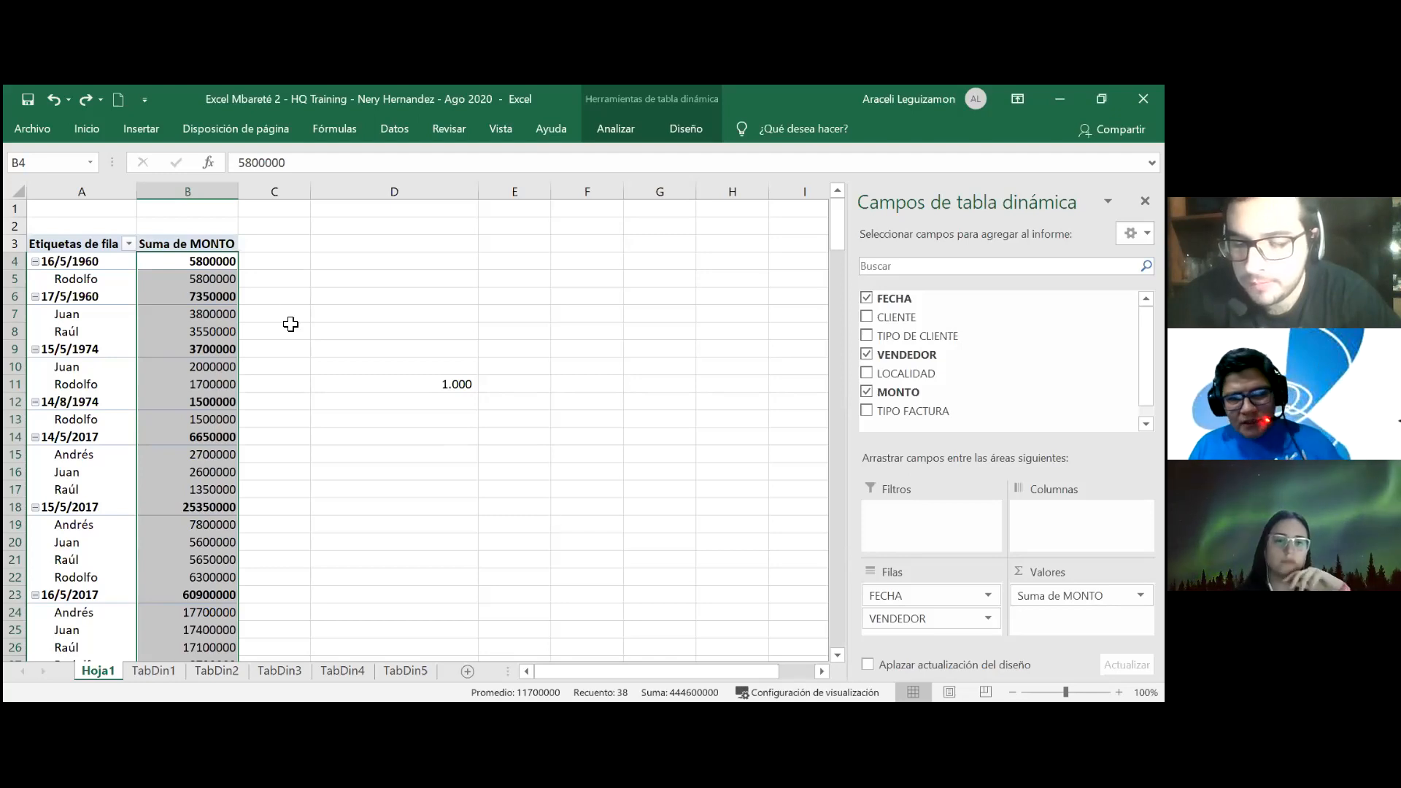
Format only cell B4 as Número with the thousands separator through the cell format (Formato de celdas).
{"action": "left_click", "coordinate": [210, 264]}
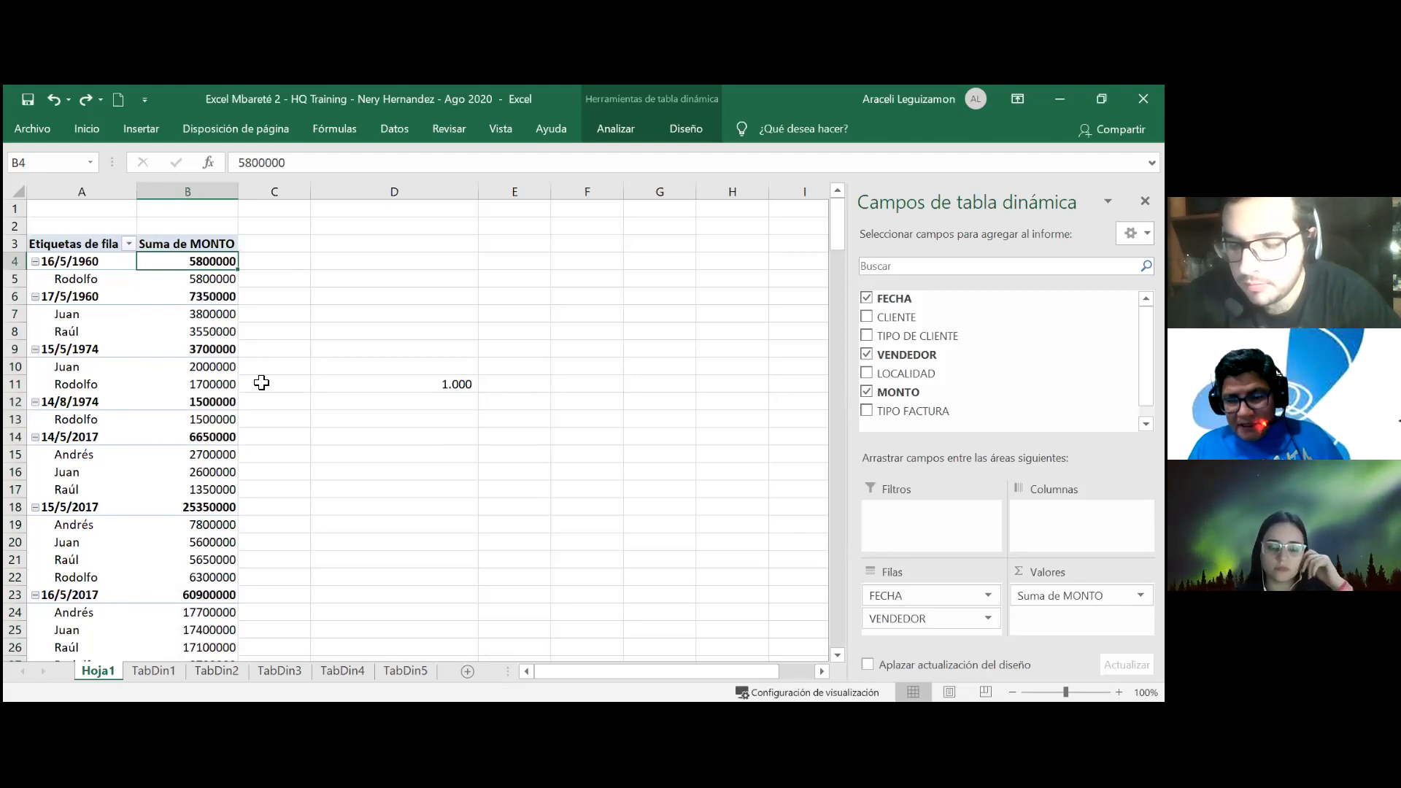
{"action": "right_click", "coordinate": [208, 264]}
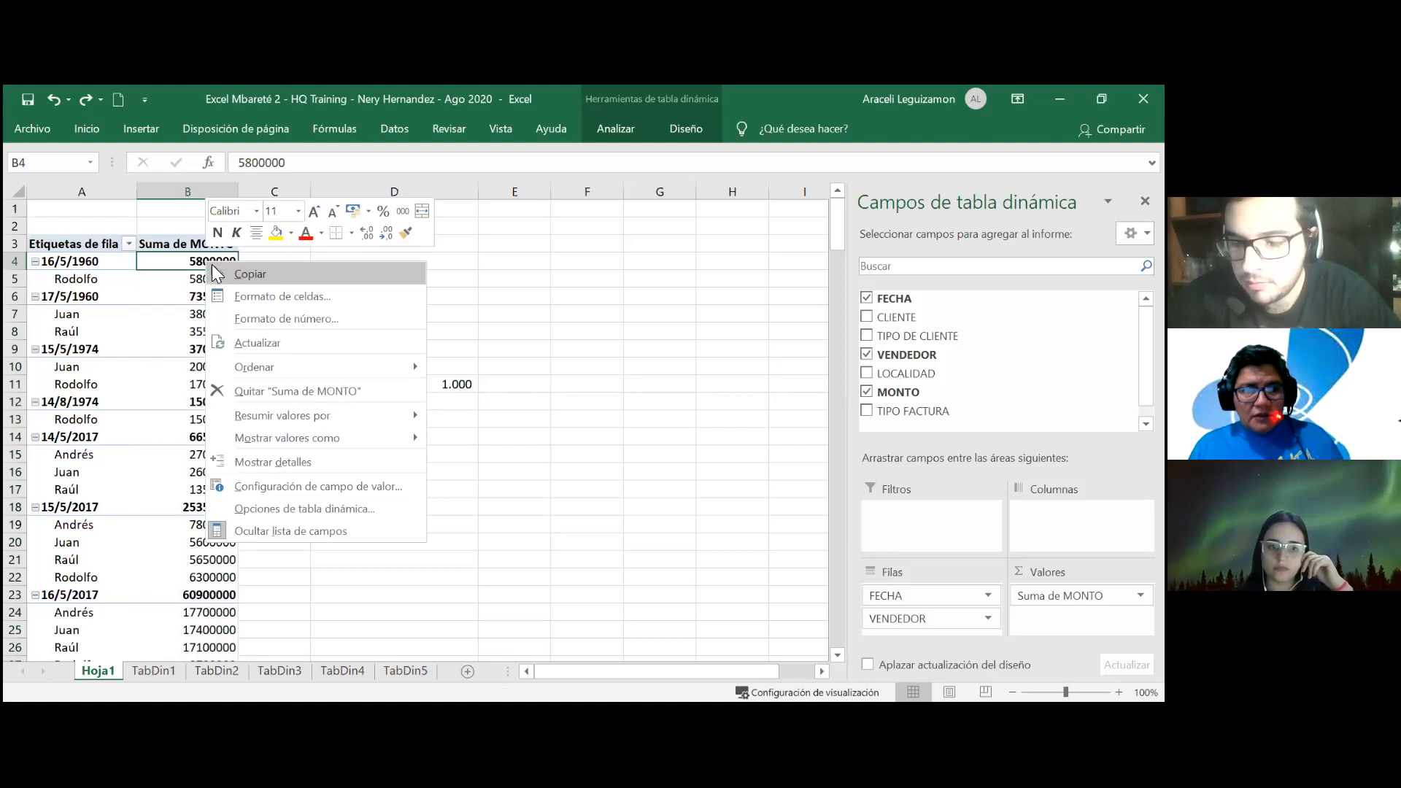
{"action": "left_click", "coordinate": [239, 297]}
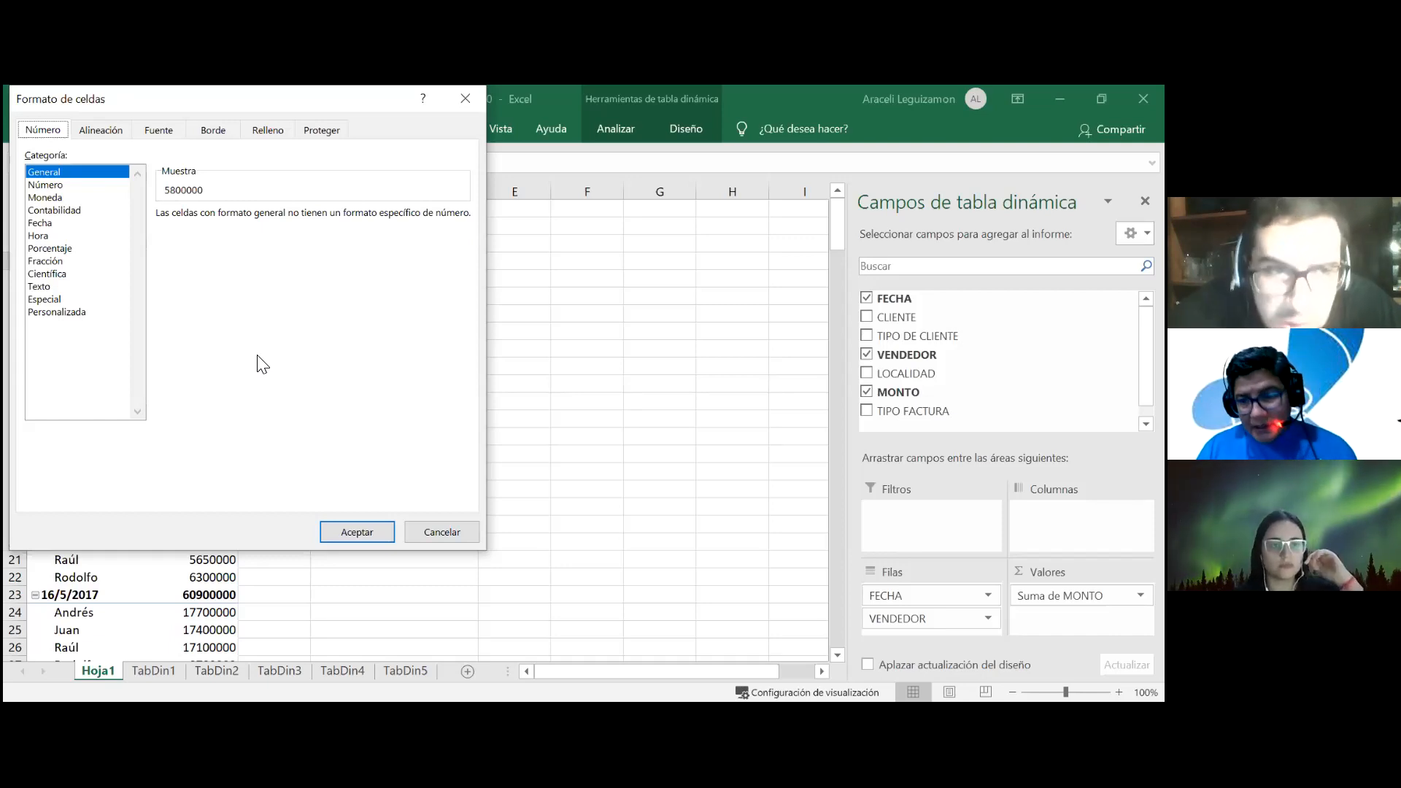
{"action": "left_click", "coordinate": [51, 185]}
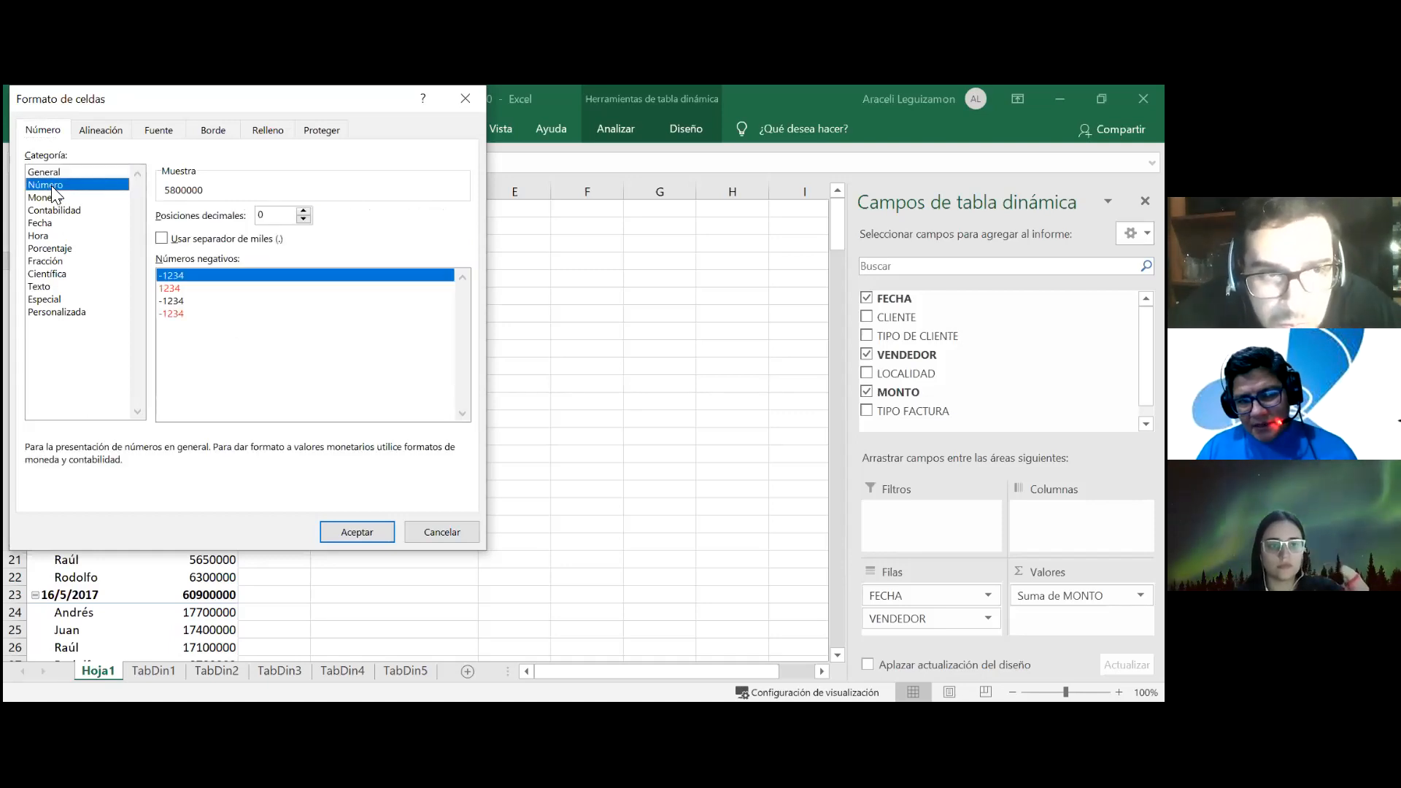
{"action": "left_click", "coordinate": [159, 238]}
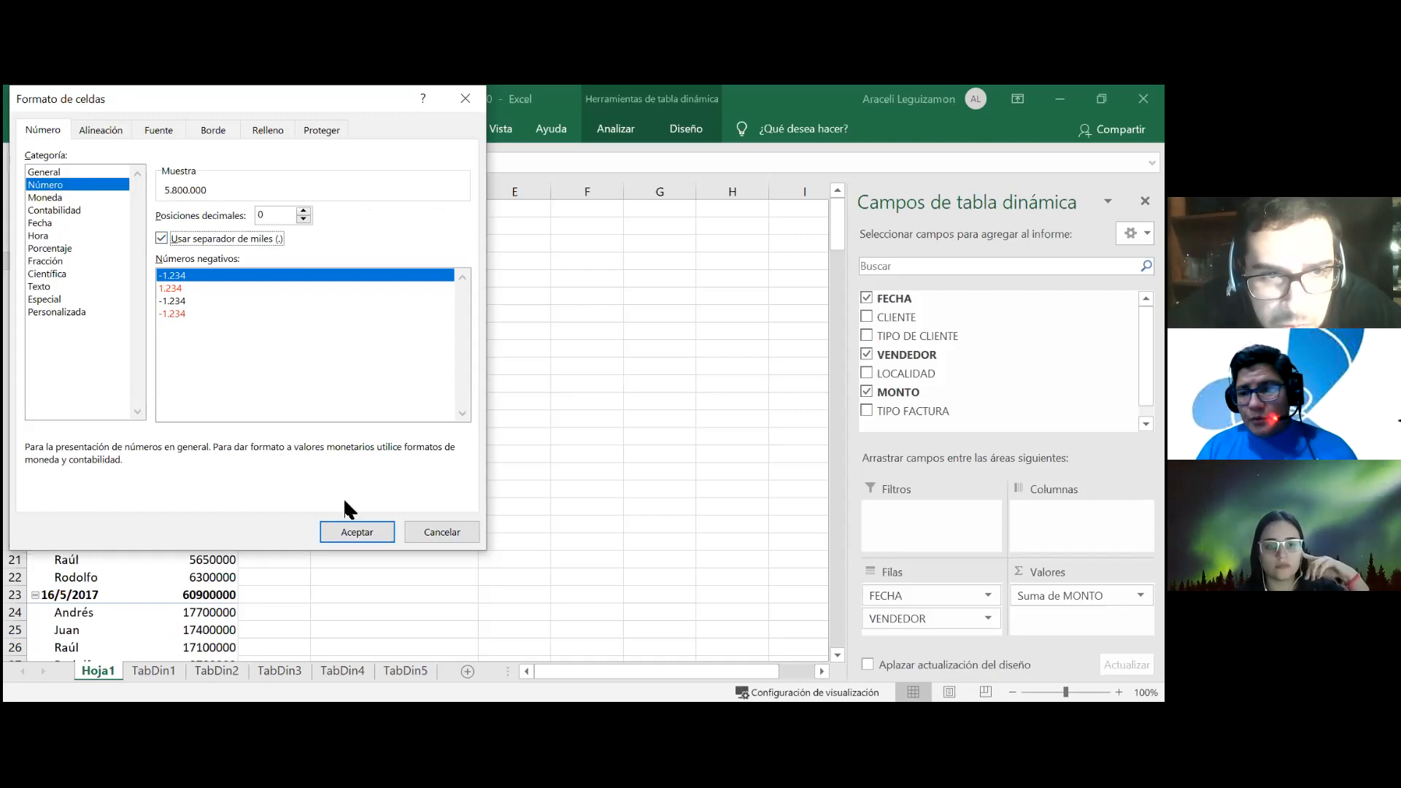
{"action": "left_click", "coordinate": [346, 535]}
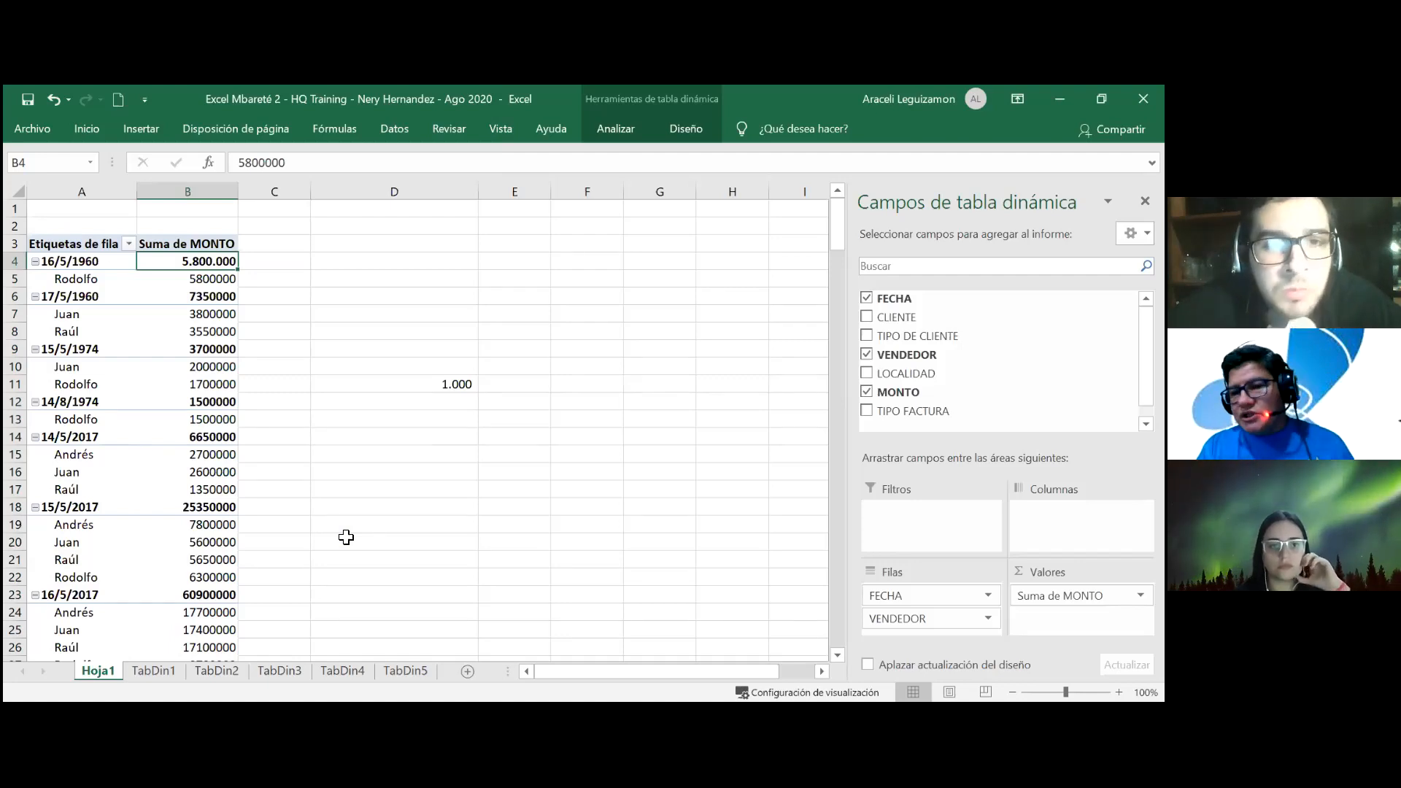
Set the number format of the whole Suma de MONTO field to Número with the thousands separator through Formato de número.
{"action": "left_click", "coordinate": [209, 281]}
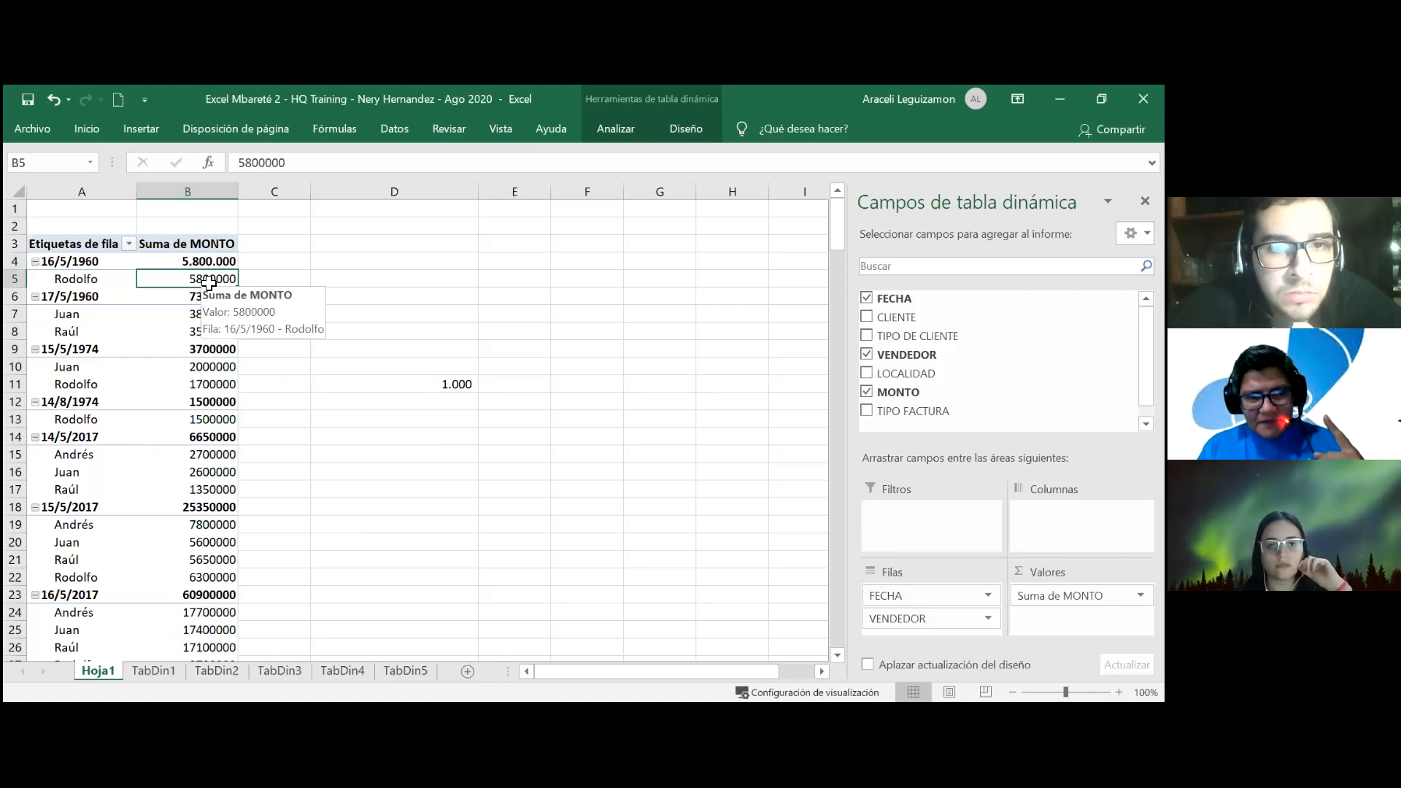
{"action": "right_click", "coordinate": [209, 281]}
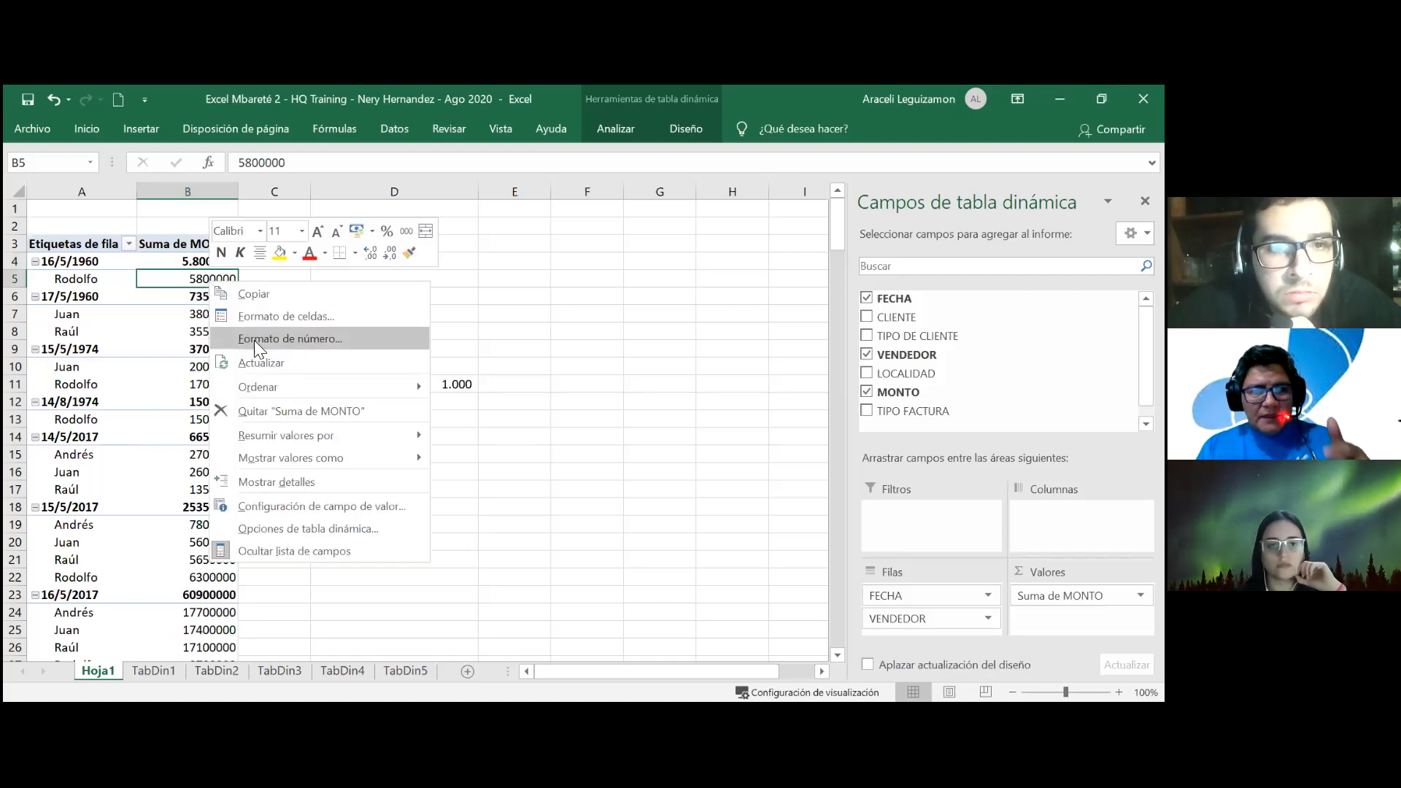
{"action": "left_click", "coordinate": [254, 340]}
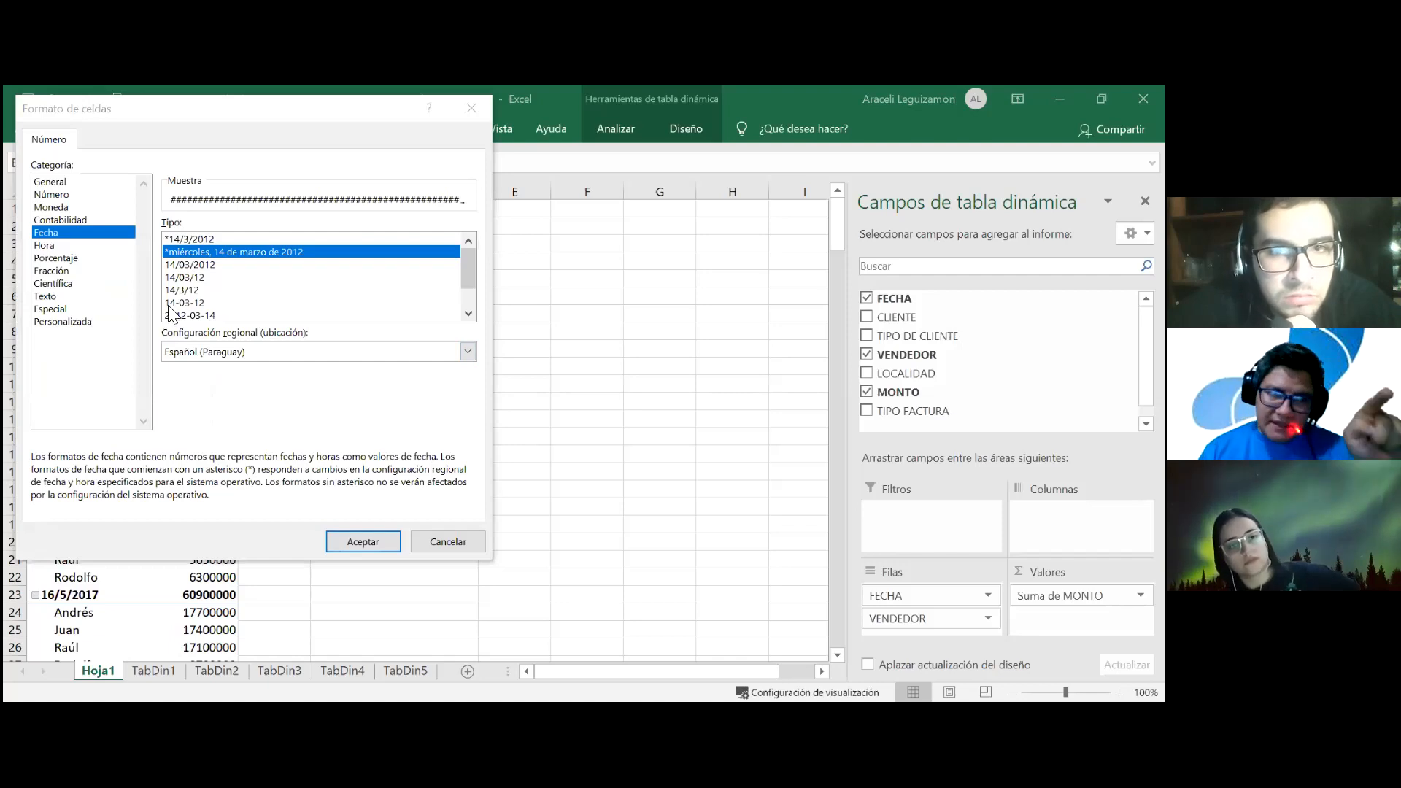
{"action": "left_click", "coordinate": [126, 194]}
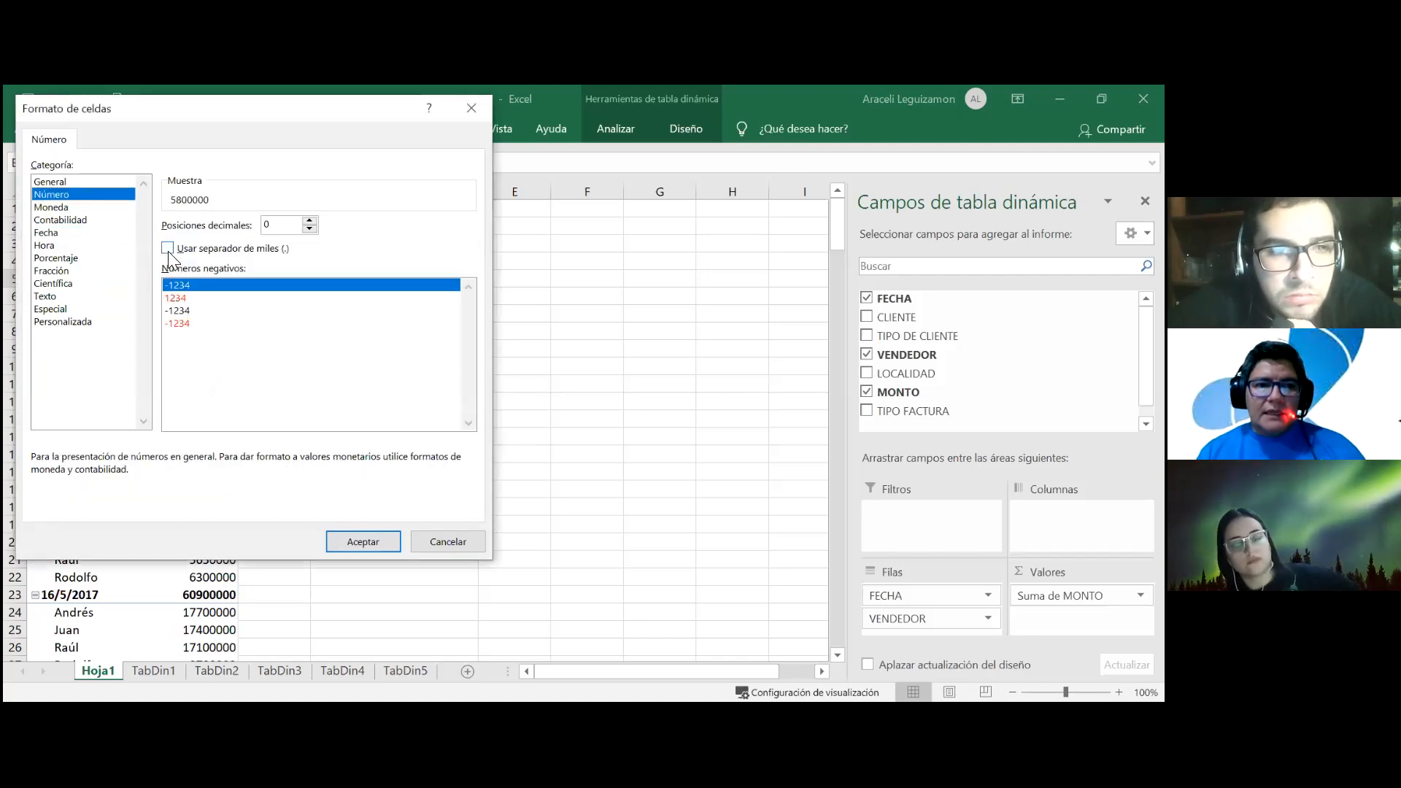
{"action": "left_click", "coordinate": [168, 250]}
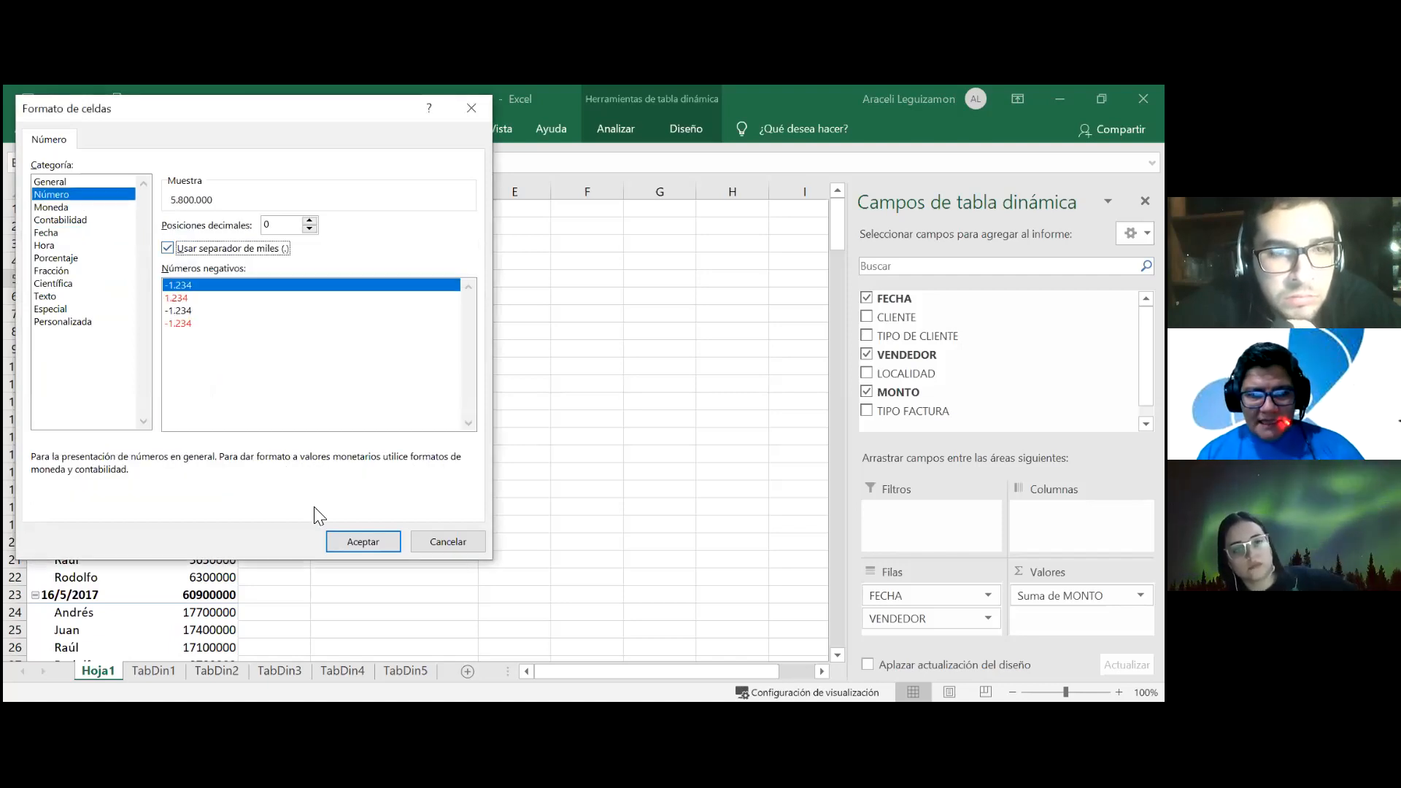
{"action": "left_click", "coordinate": [336, 540]}
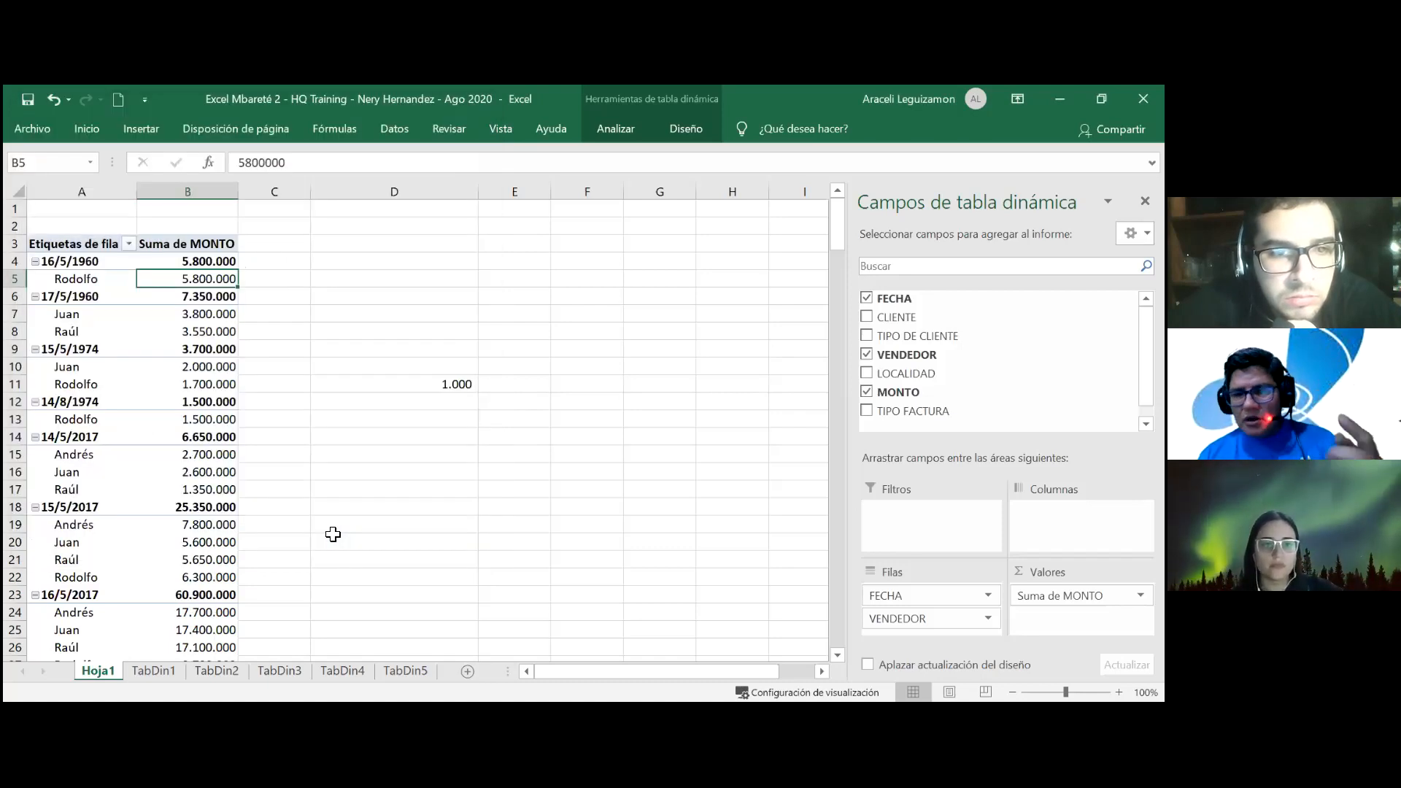
{"action": "scroll", "coordinate": [263, 503], "scroll_direction": "down", "scroll_amount": 3}
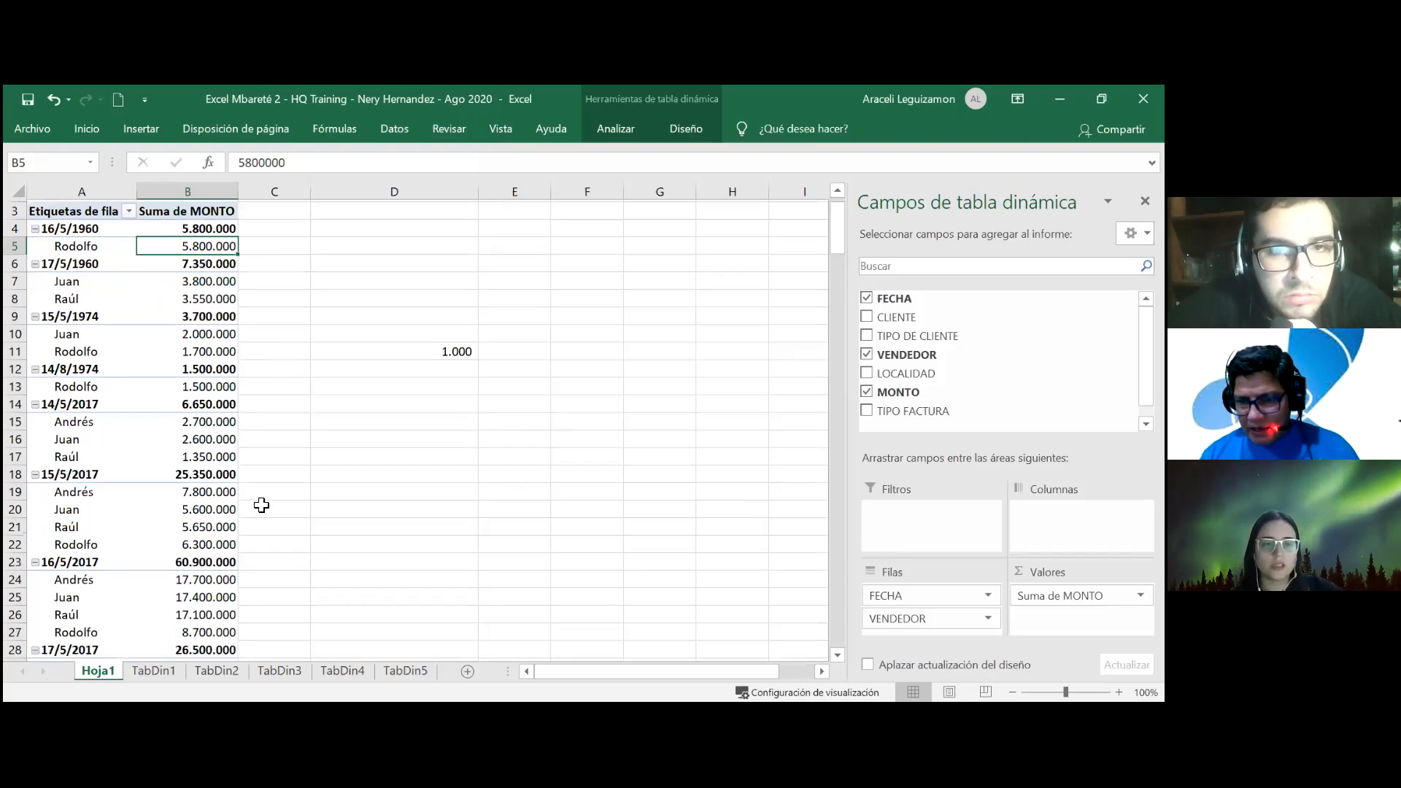
Add MONTO a second time to the Valores area of the pivot table.
{"action": "scroll", "coordinate": [243, 515], "scroll_direction": "down", "scroll_amount": 3}
{"action": "scroll", "coordinate": [242, 515], "scroll_direction": "up", "scroll_amount": 2}
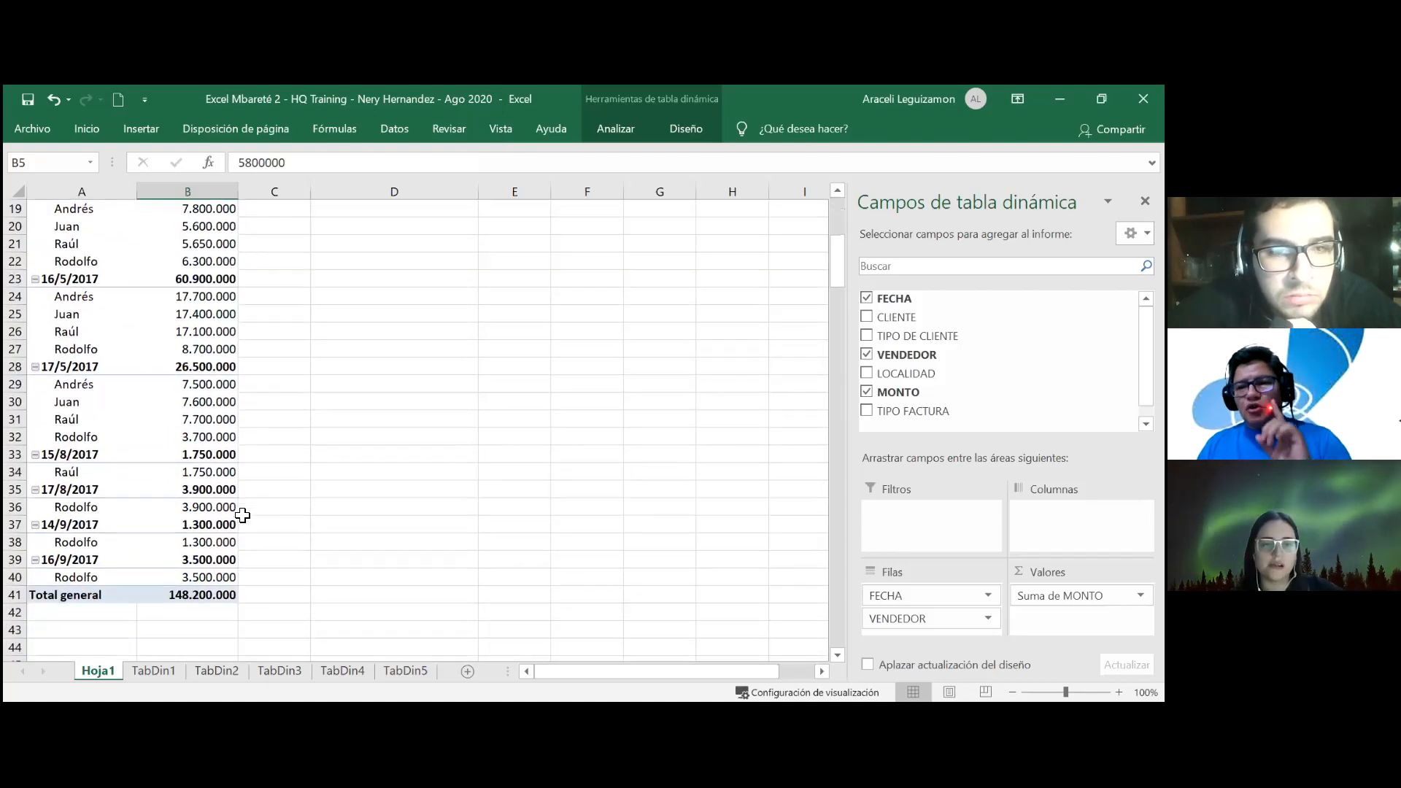
{"action": "scroll", "coordinate": [242, 515], "scroll_direction": "up", "scroll_amount": 4}
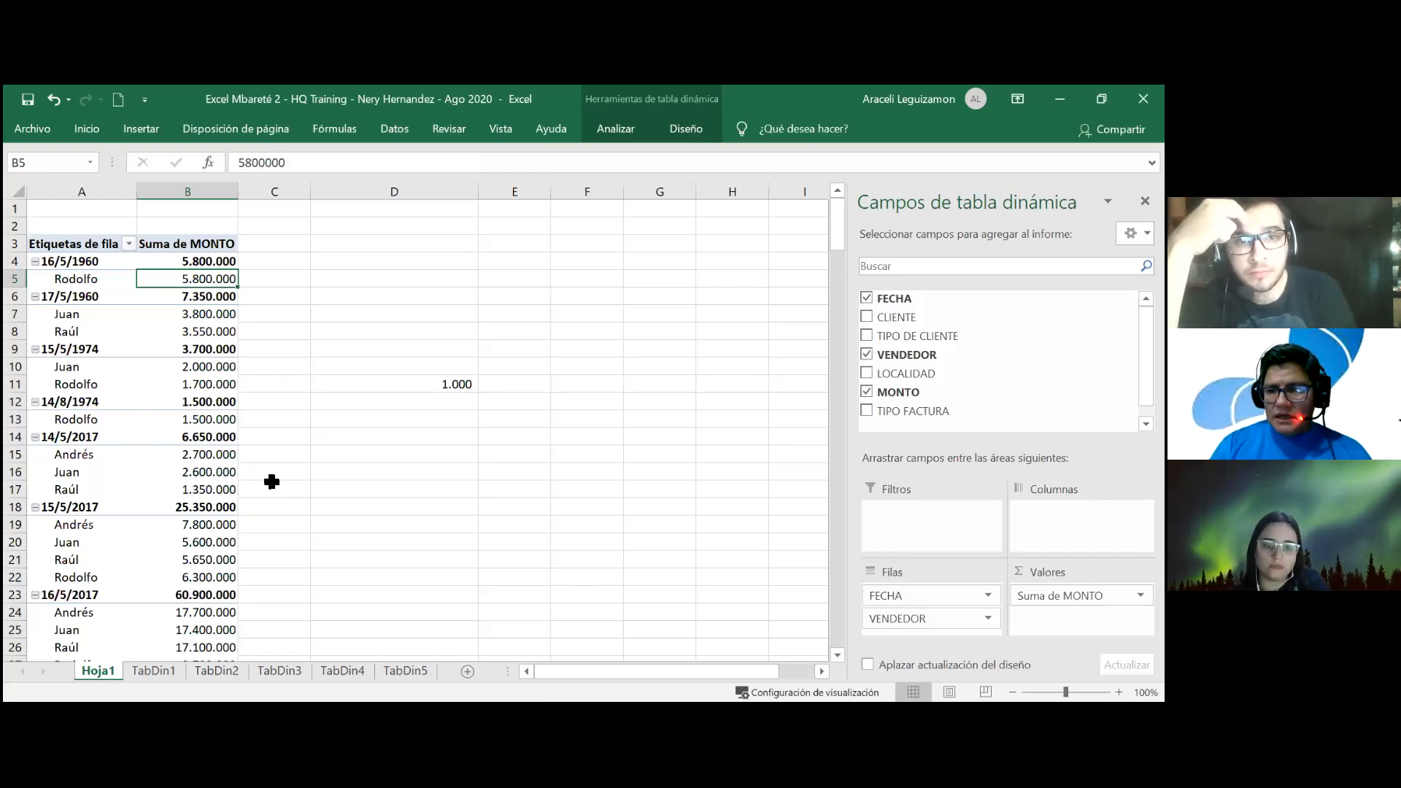
{"action": "left_click_drag", "start_coordinate": [908, 394], "coordinate": [1072, 616]}
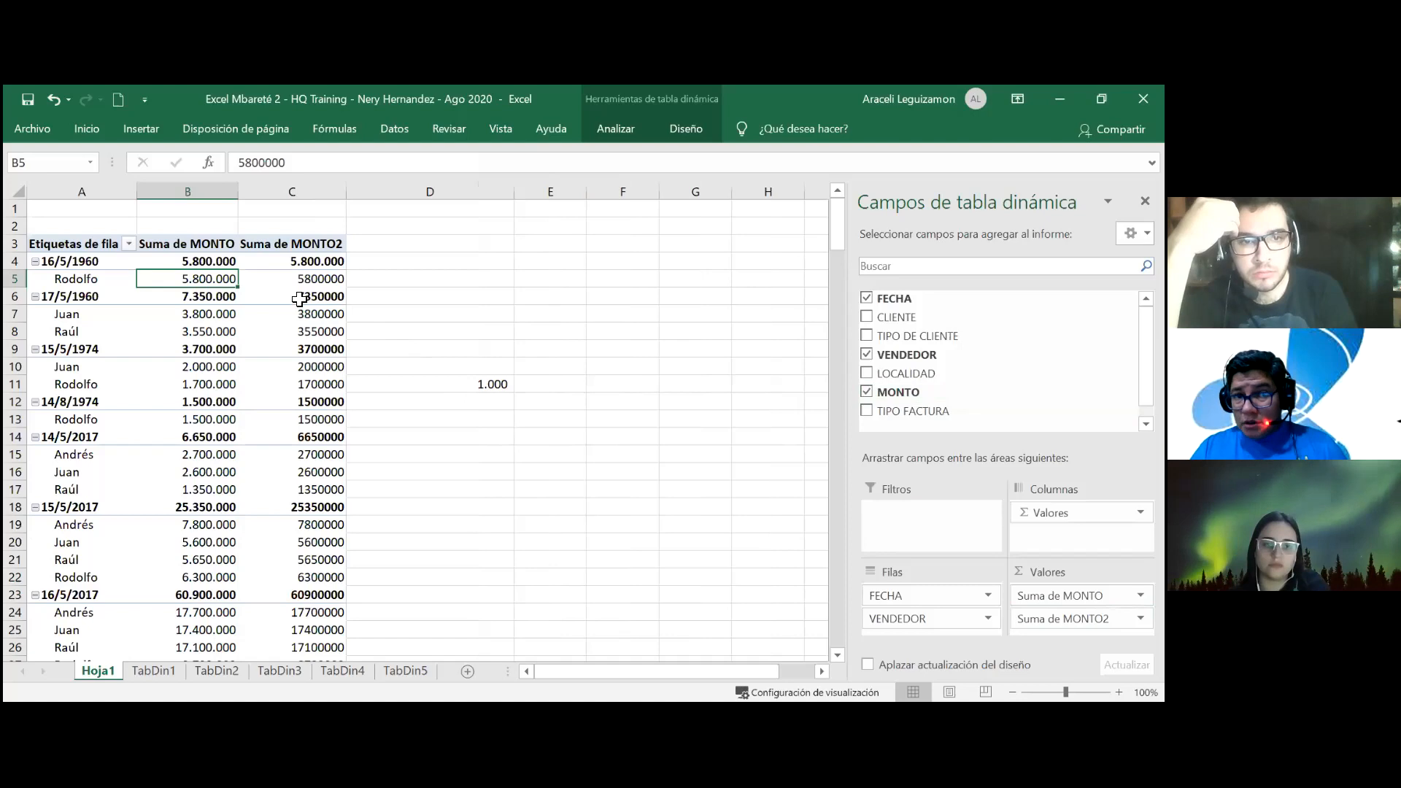
Set the number format of the Suma de MONTO field to Número without the thousands separator through Formato de número.
{"action": "right_click", "coordinate": [221, 281]}
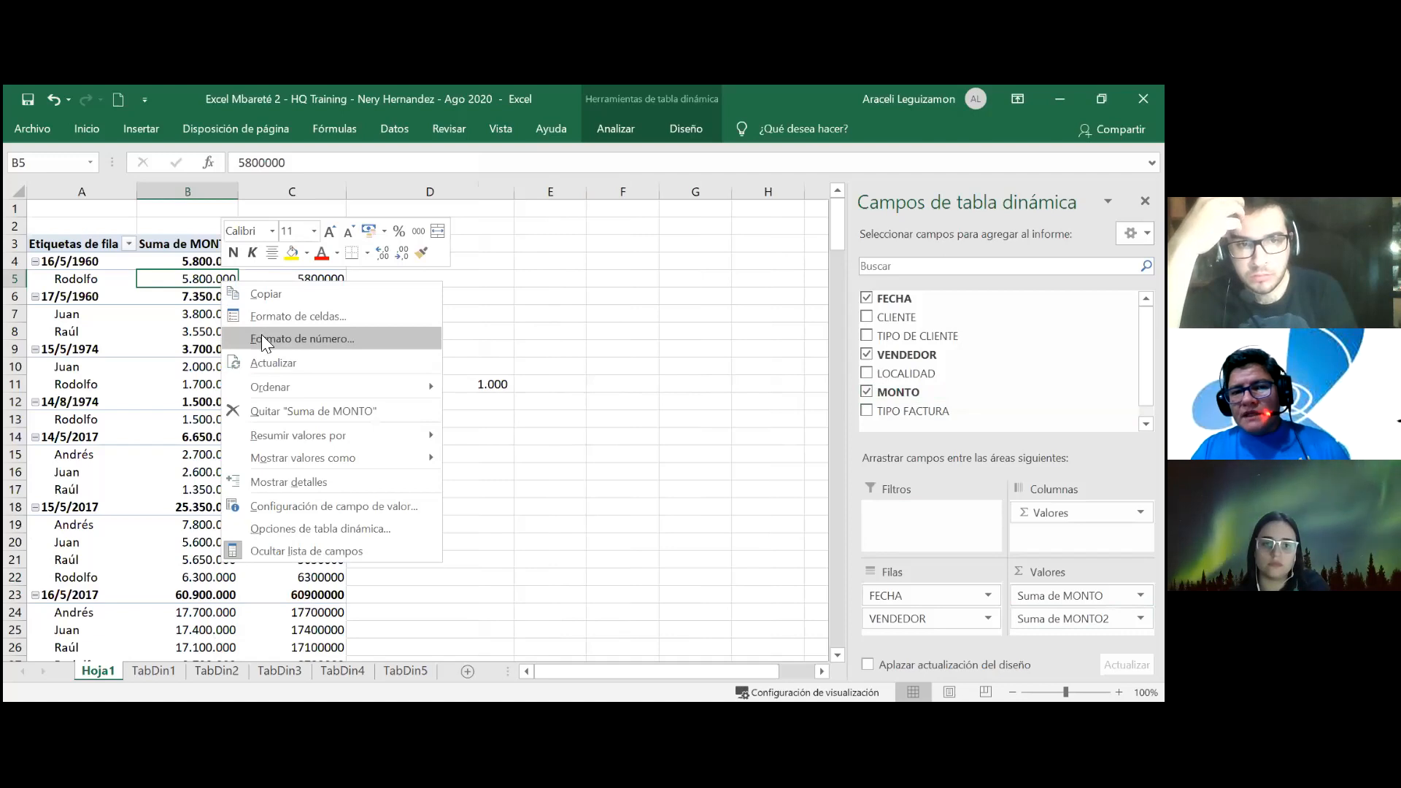
{"action": "key", "text": "Return"}
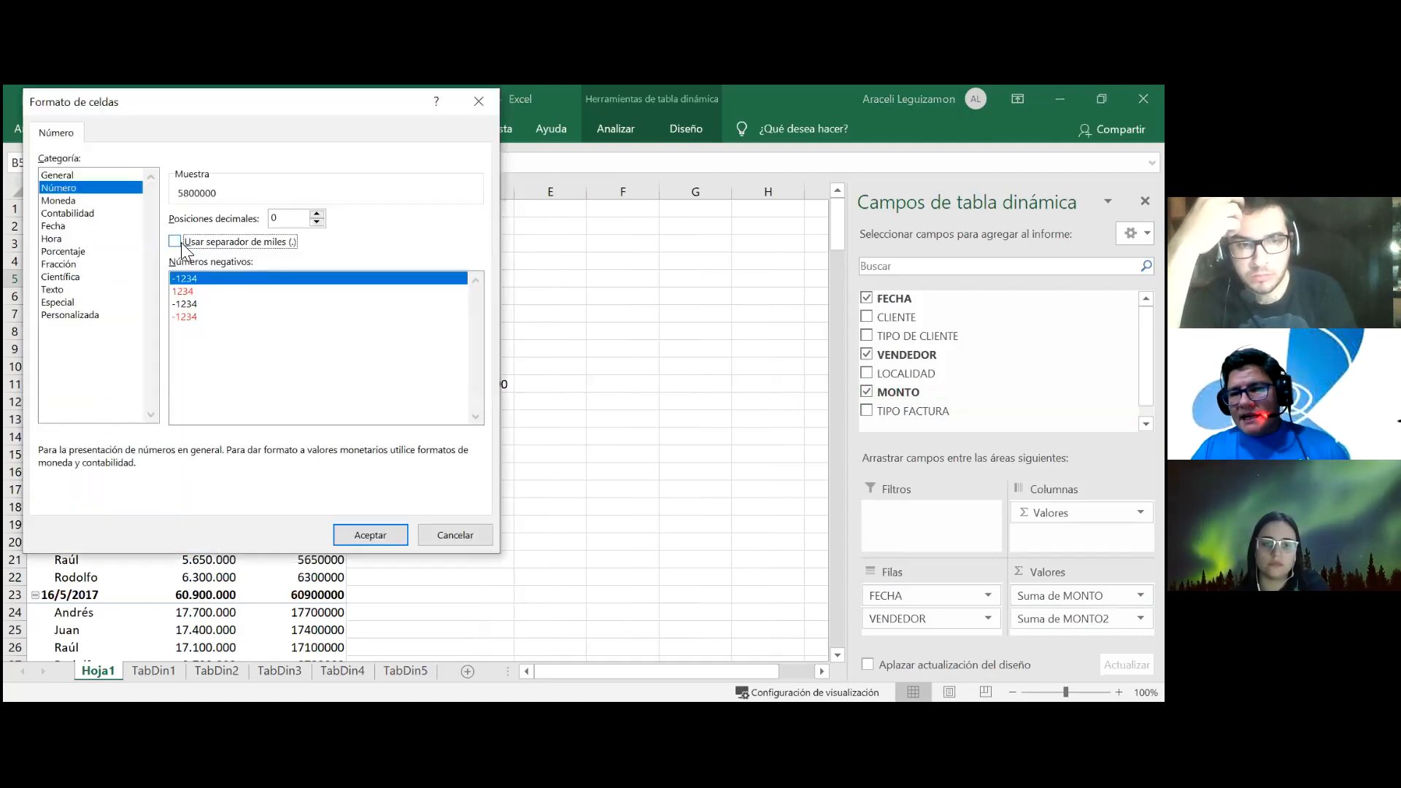
{"action": "left_click", "coordinate": [372, 536]}
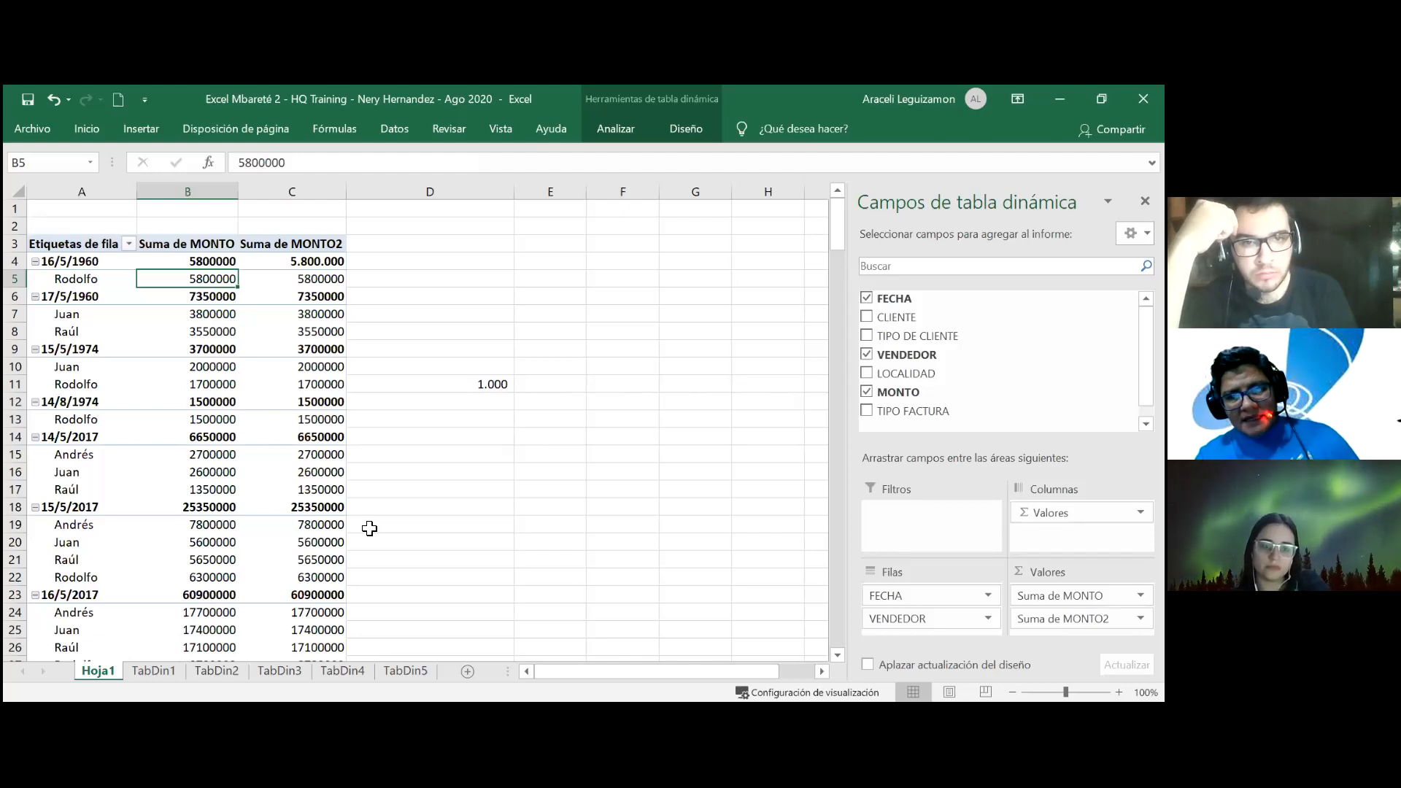
Try formatting the whole Suma de MONTO2 field as Número with the thousands separator through Formato de número, and undo it.
{"action": "left_click", "coordinate": [295, 284]}
{"action": "right_click", "coordinate": [292, 279]}
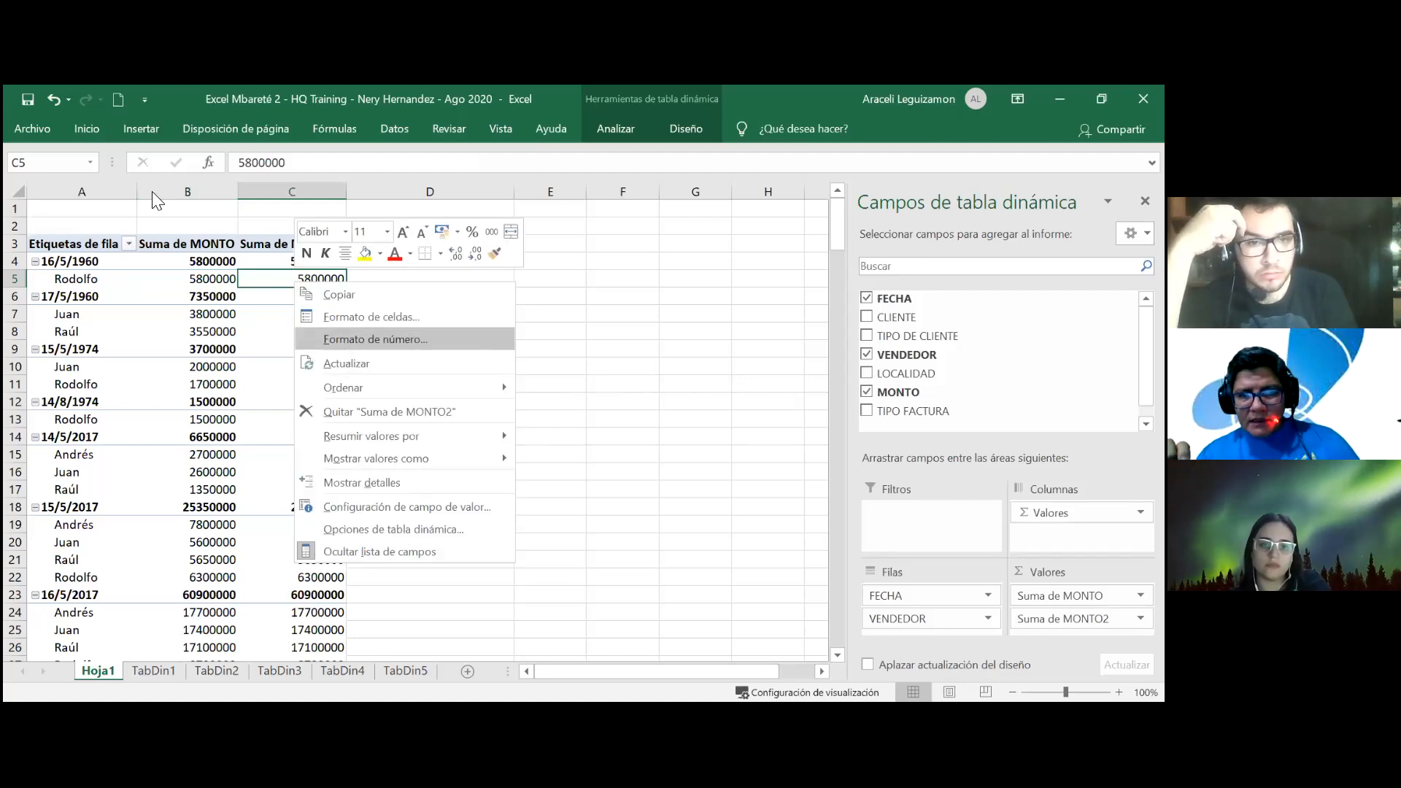
{"action": "left_click", "coordinate": [345, 343]}
{"action": "left_click", "coordinate": [141, 199]}
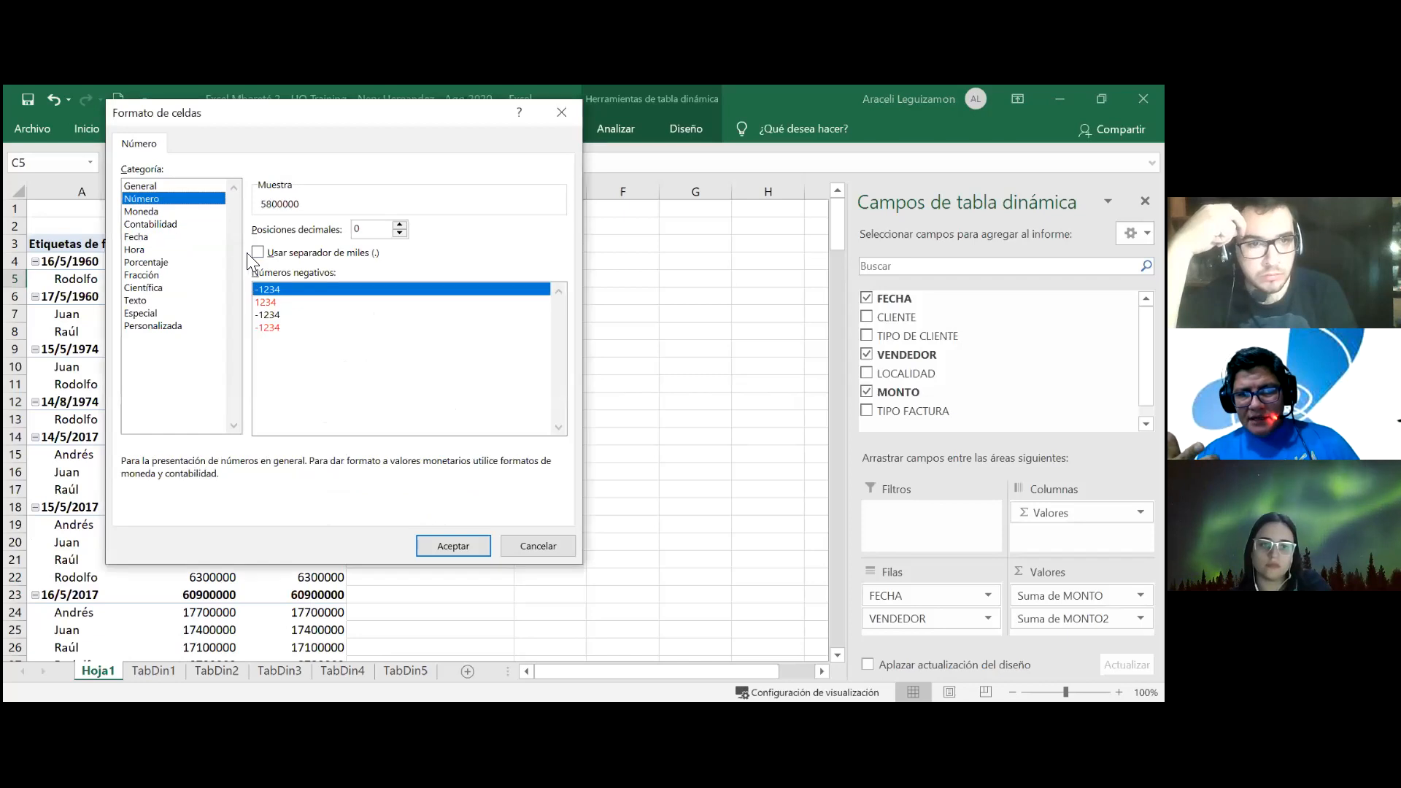
{"action": "left_click", "coordinate": [257, 252]}
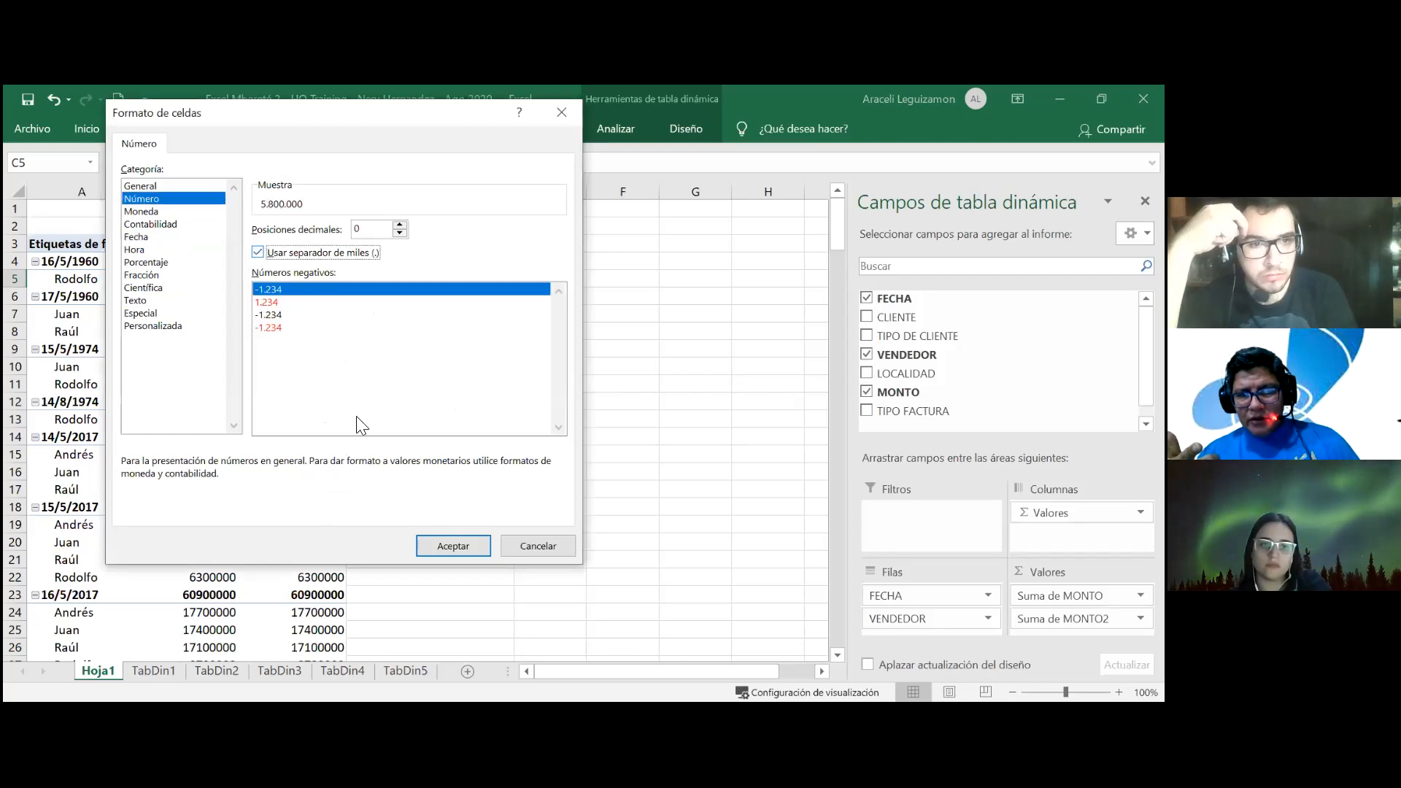
{"action": "left_click", "coordinate": [449, 546]}
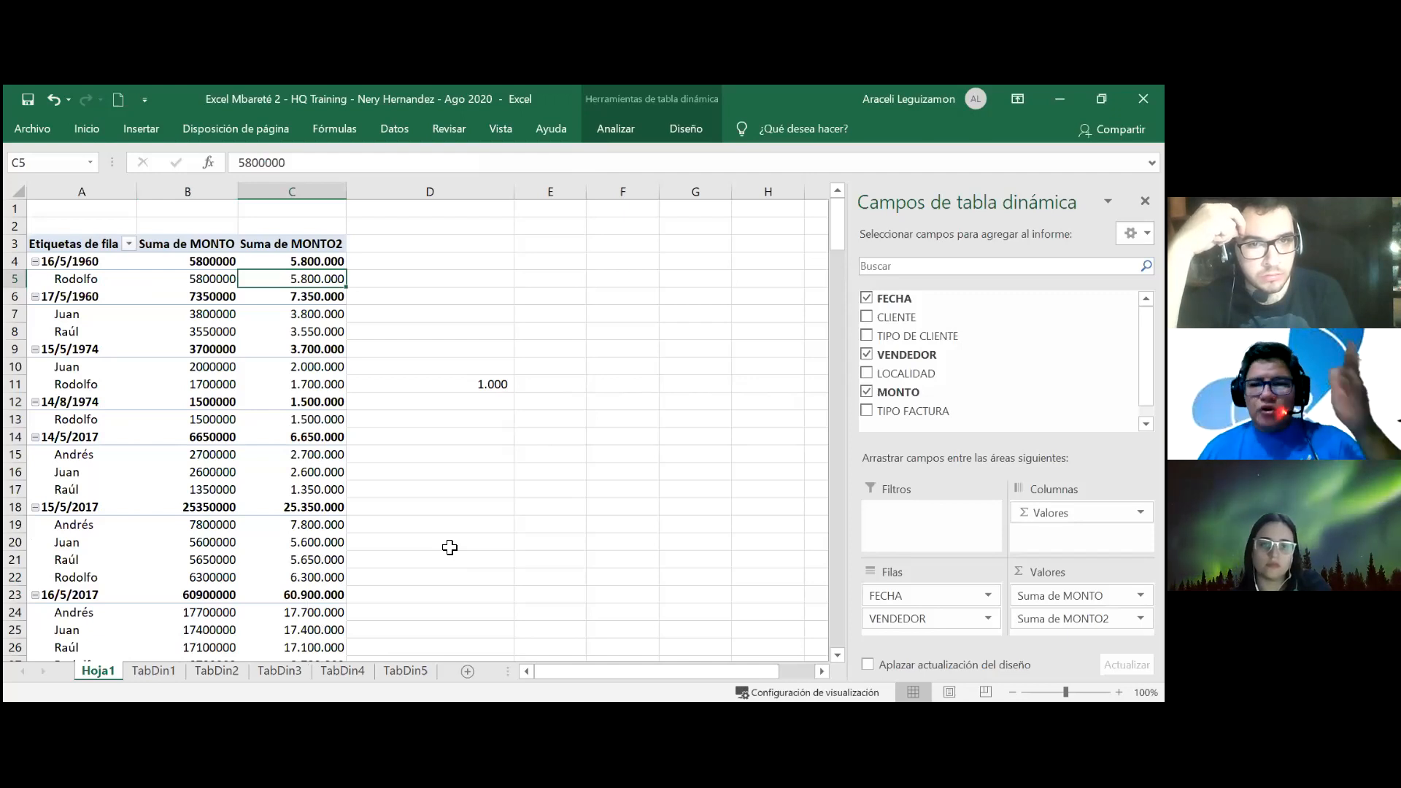
{"action": "scroll", "coordinate": [449, 547], "scroll_direction": "down", "scroll_amount": 5}
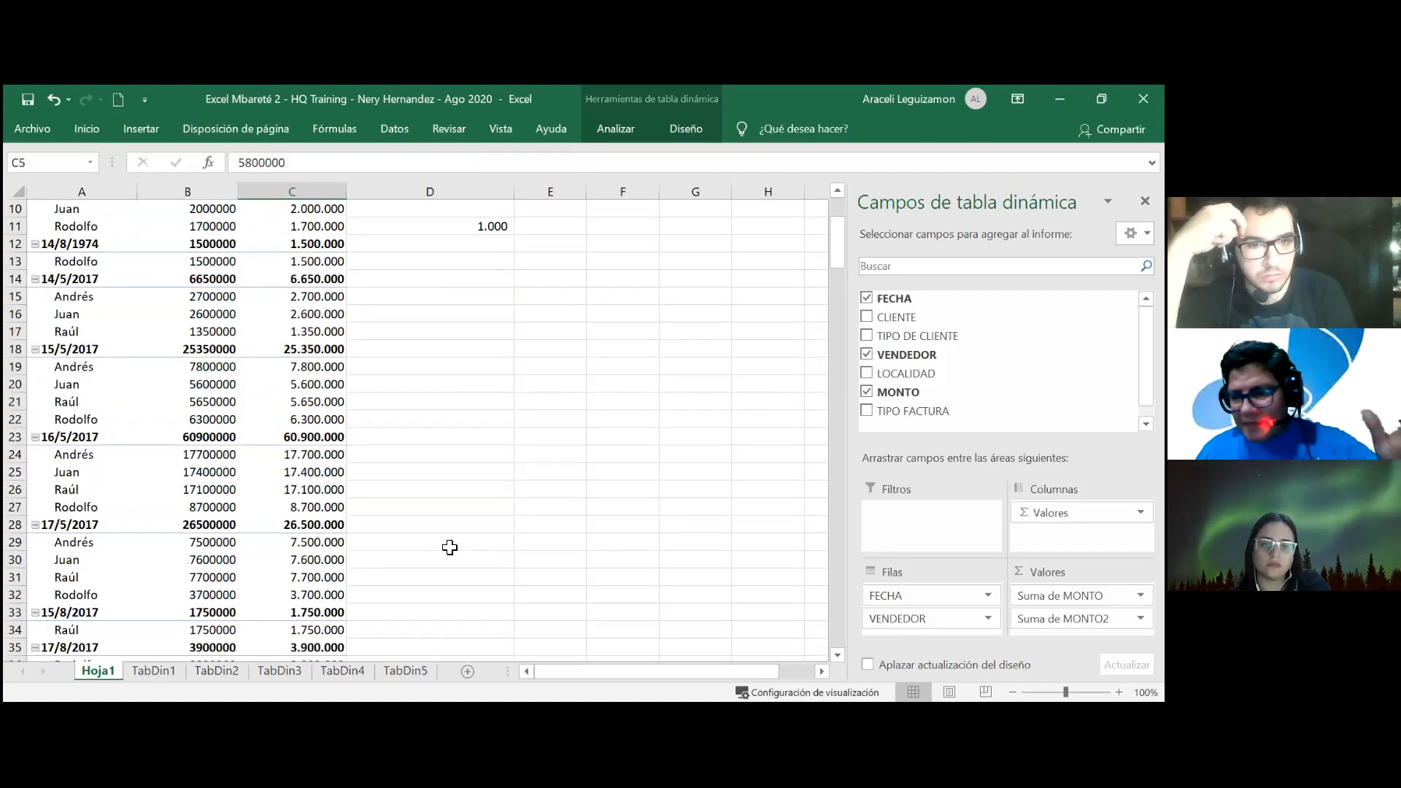
{"action": "scroll", "coordinate": [450, 547], "scroll_direction": "down", "scroll_amount": 1}
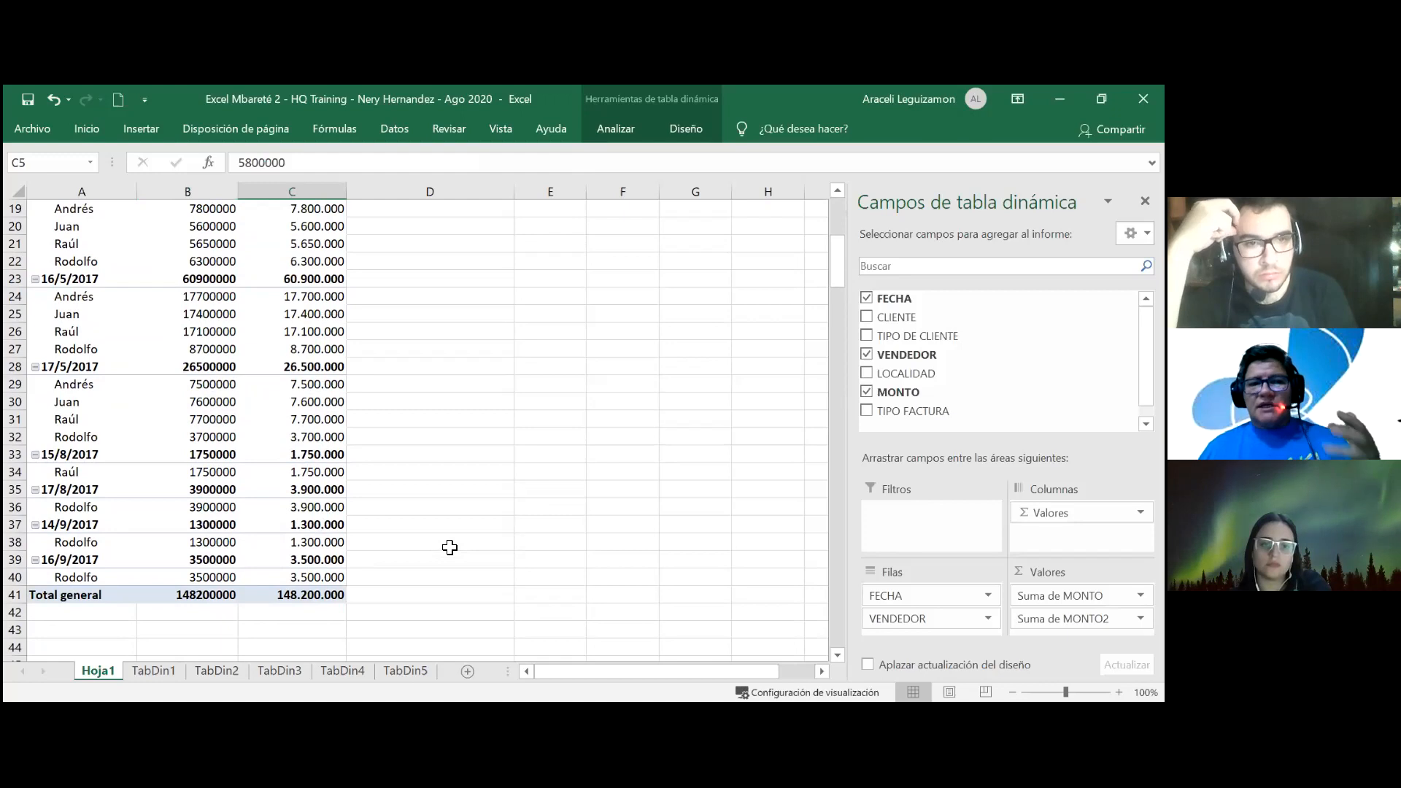
{"action": "scroll", "coordinate": [449, 547], "scroll_direction": "up", "scroll_amount": 6}
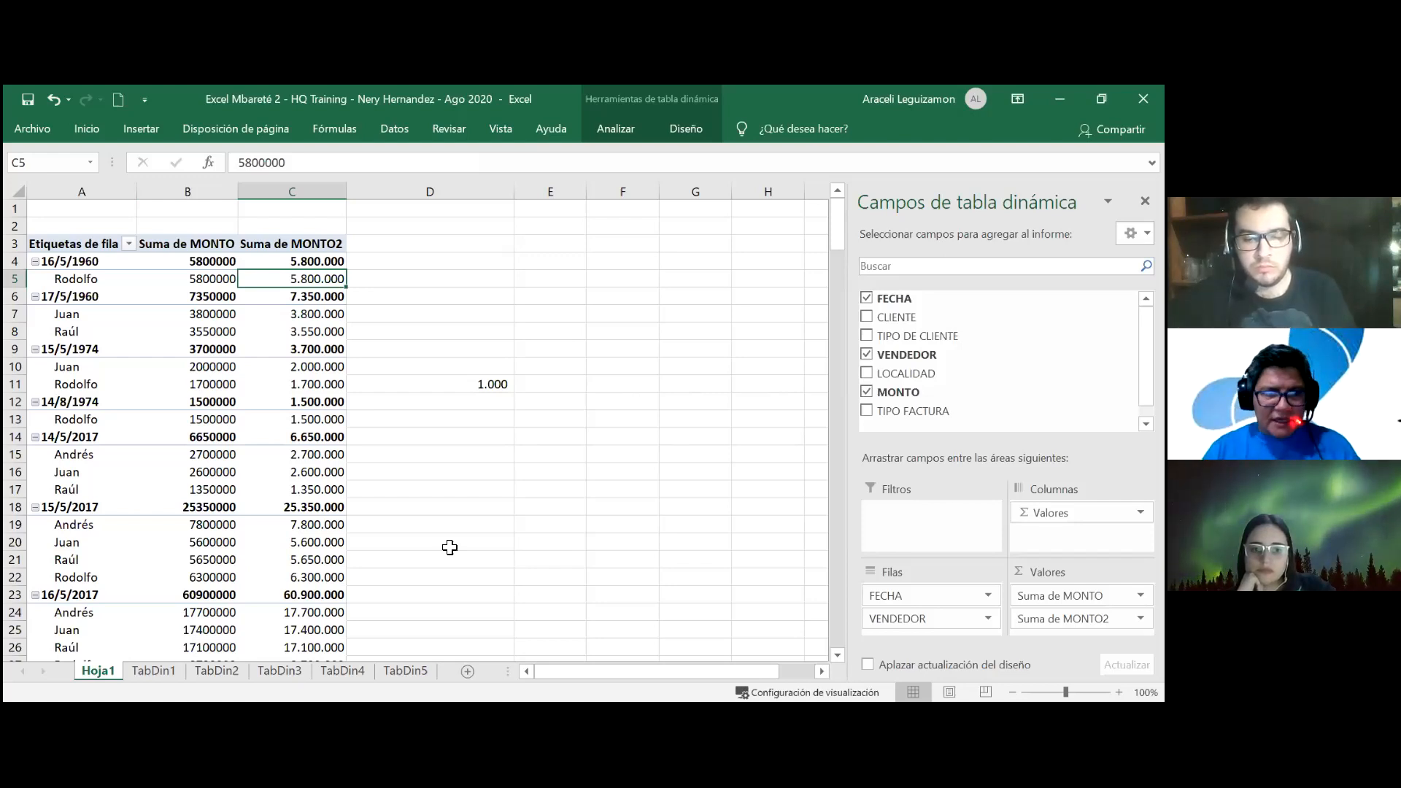
{"action": "key", "text": "ctrl+z"}
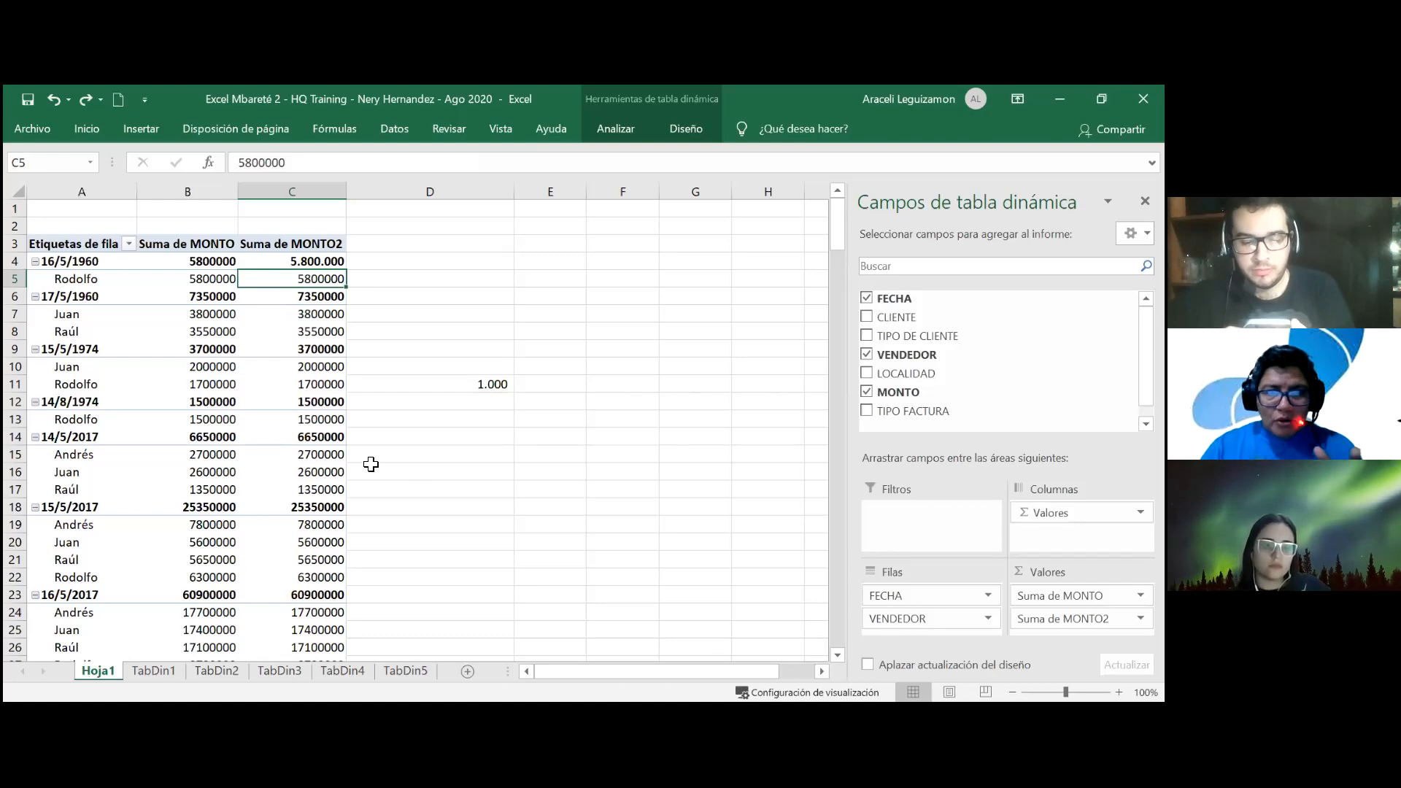
Try to format both value columns, B4:C41, as Número with the thousands separator through Formato de número with C4 as active cell.
{"action": "key", "text": "shift+Left"}
{"action": "key", "text": "ctrl+shift+Down"}
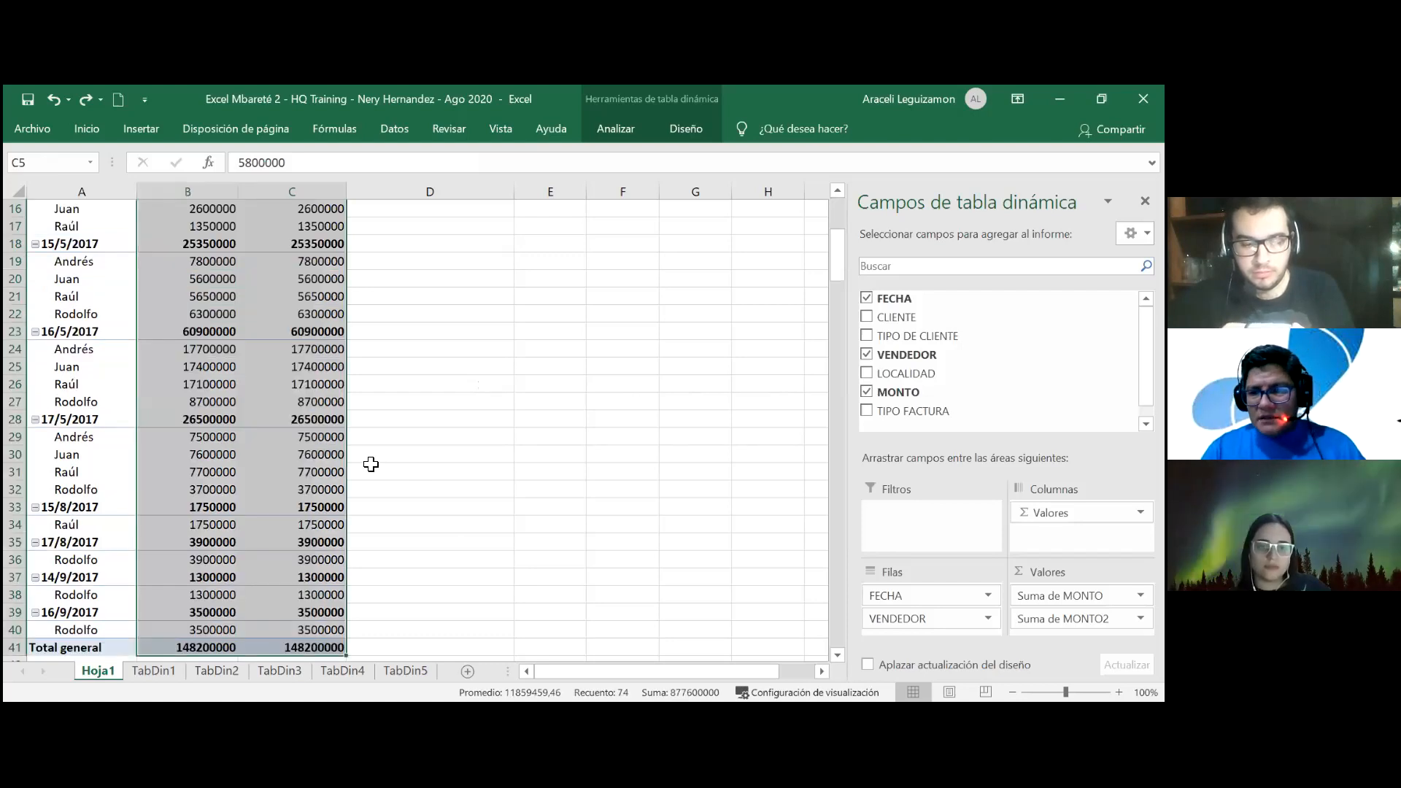
{"action": "key", "text": "Up"}
{"action": "key", "text": "shift+Left"}
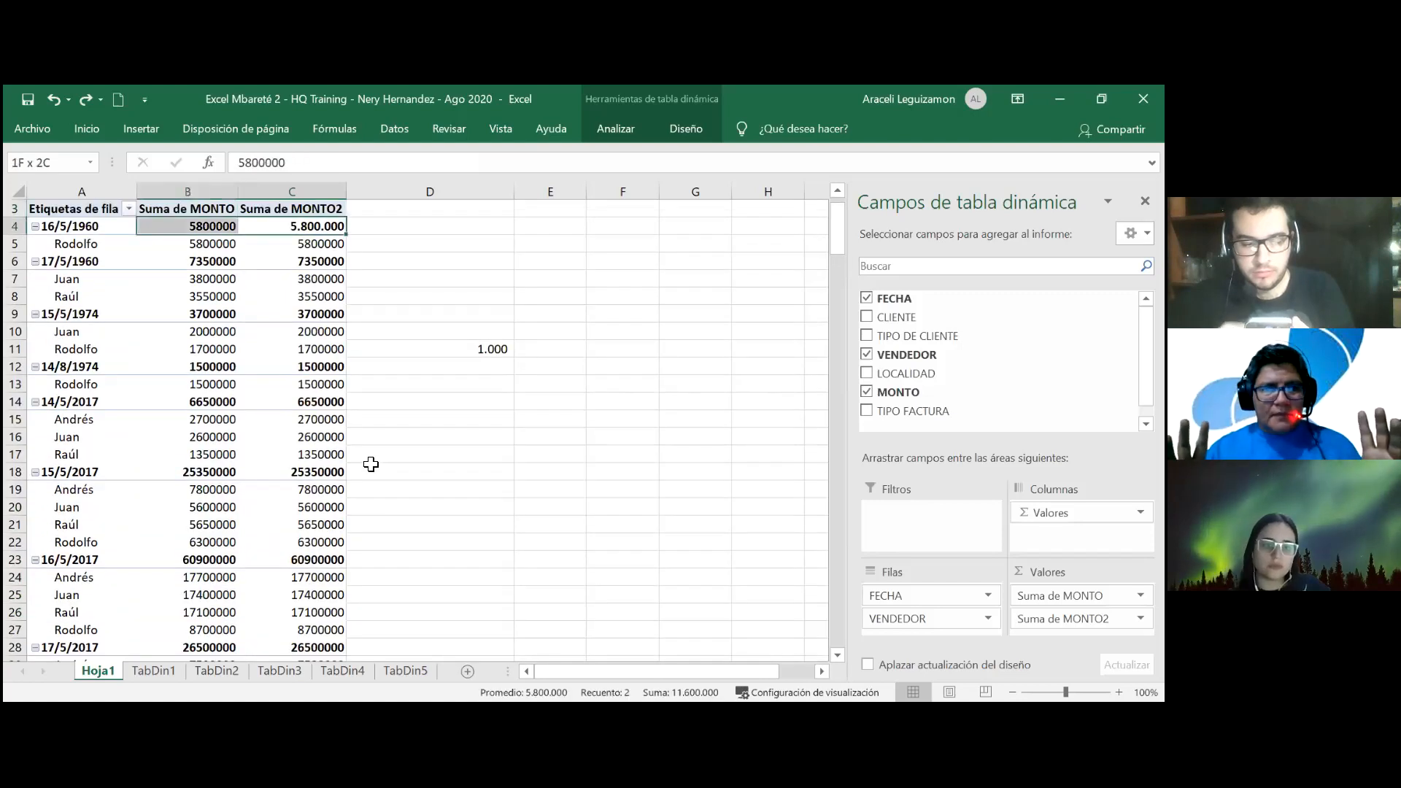
{"action": "key", "text": "ctrl+shift+Down"}
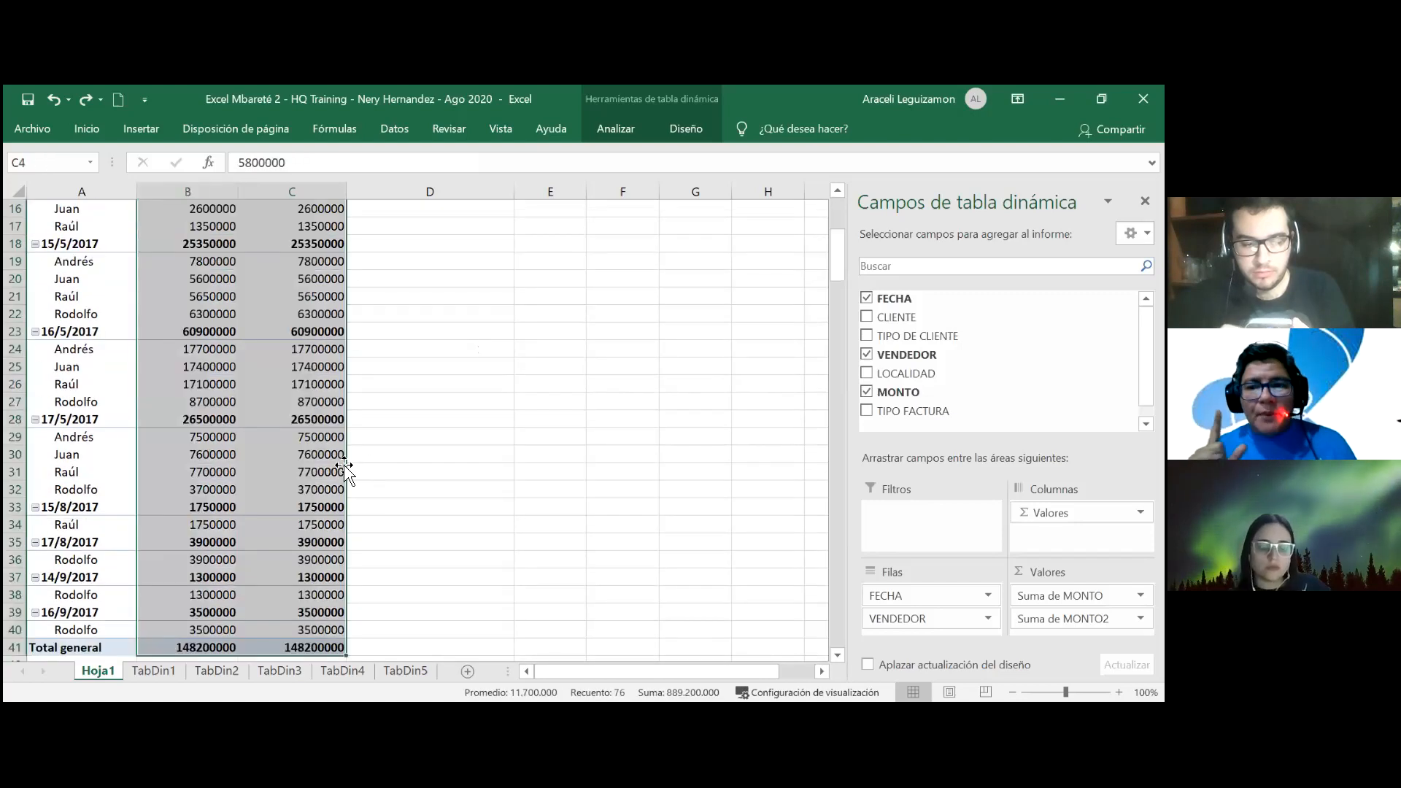
{"action": "right_click", "coordinate": [312, 412]}
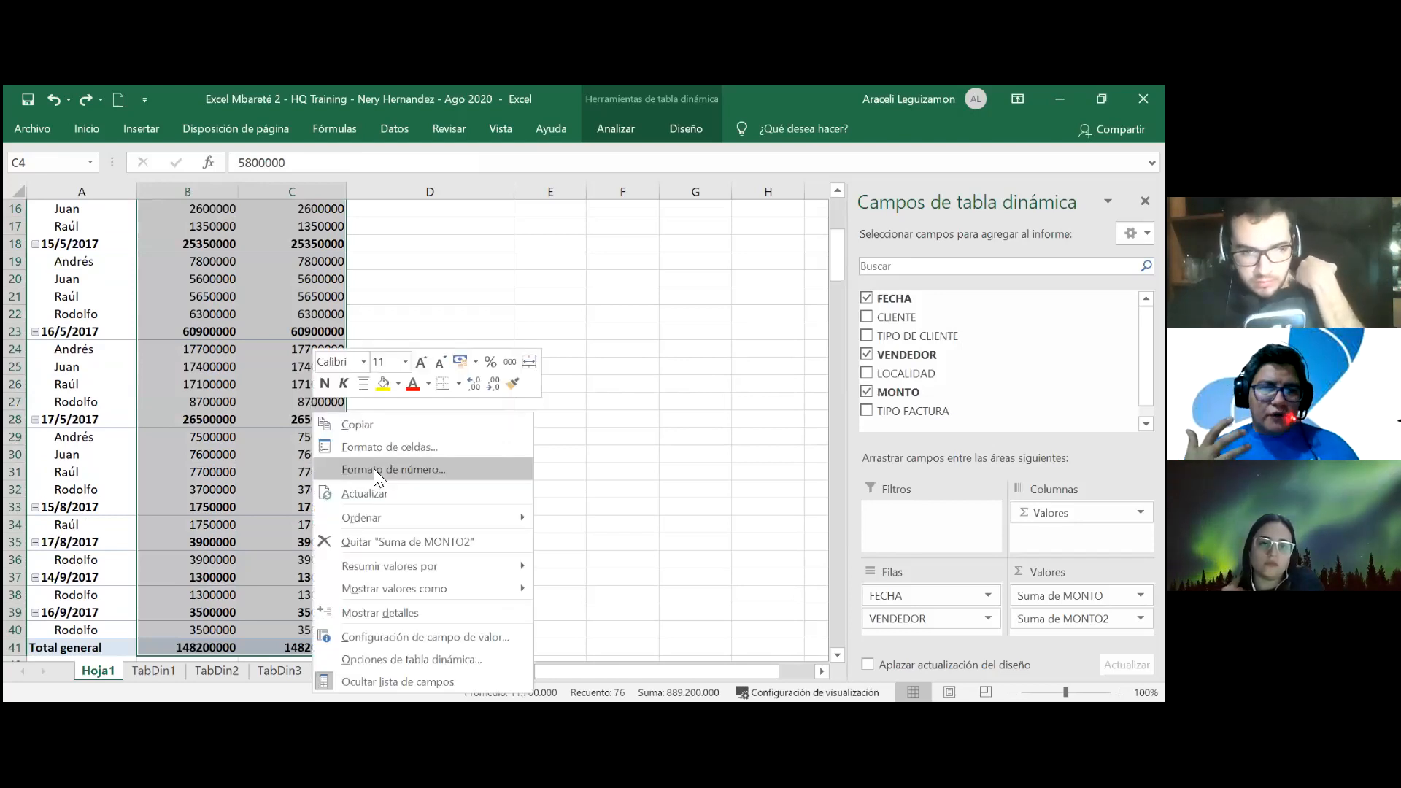
{"action": "key", "text": "Return"}
{"action": "left_click", "coordinate": [185, 323]}
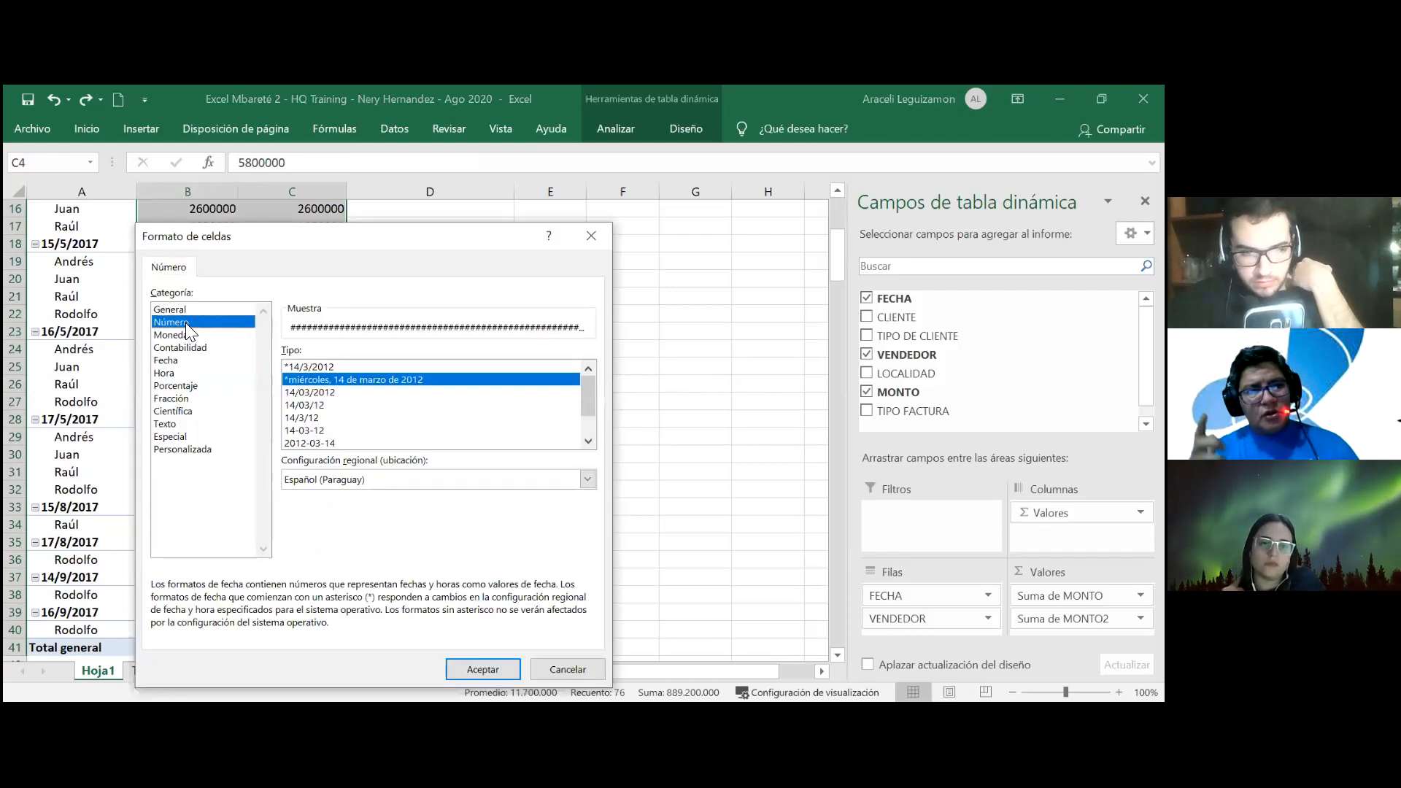
{"action": "left_click", "coordinate": [353, 375]}
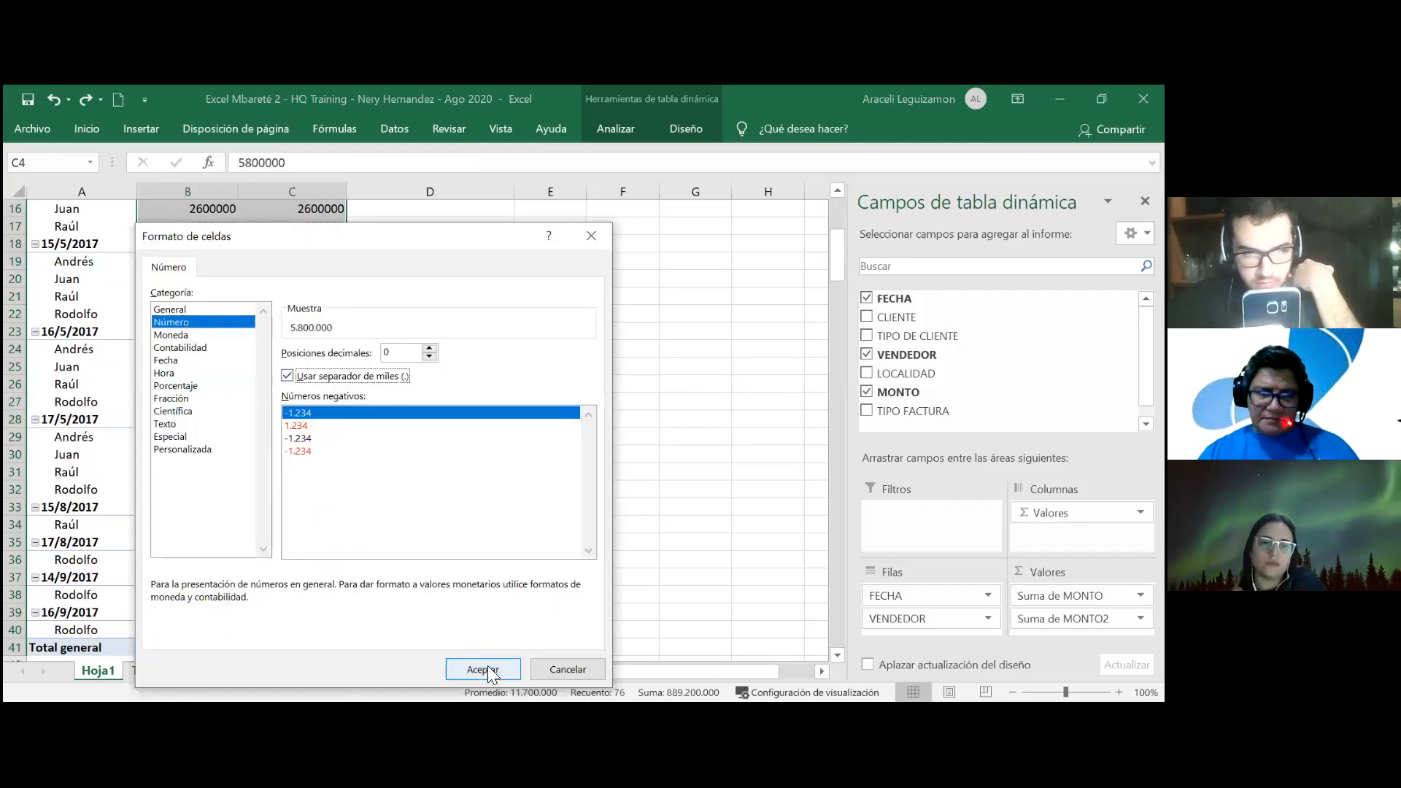
{"action": "left_click", "coordinate": [483, 669]}
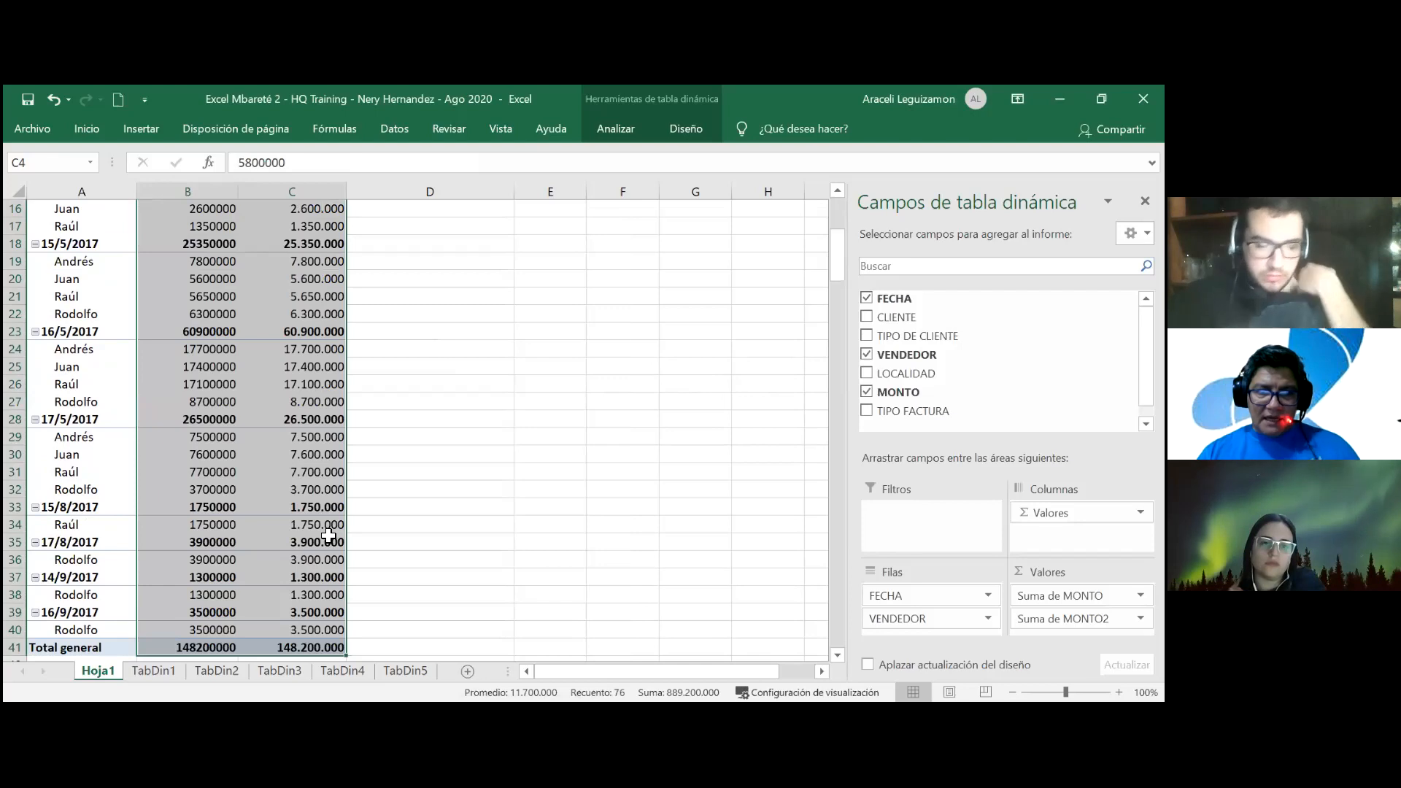
{"action": "scroll", "coordinate": [328, 536], "scroll_direction": "up", "scroll_amount": 5}
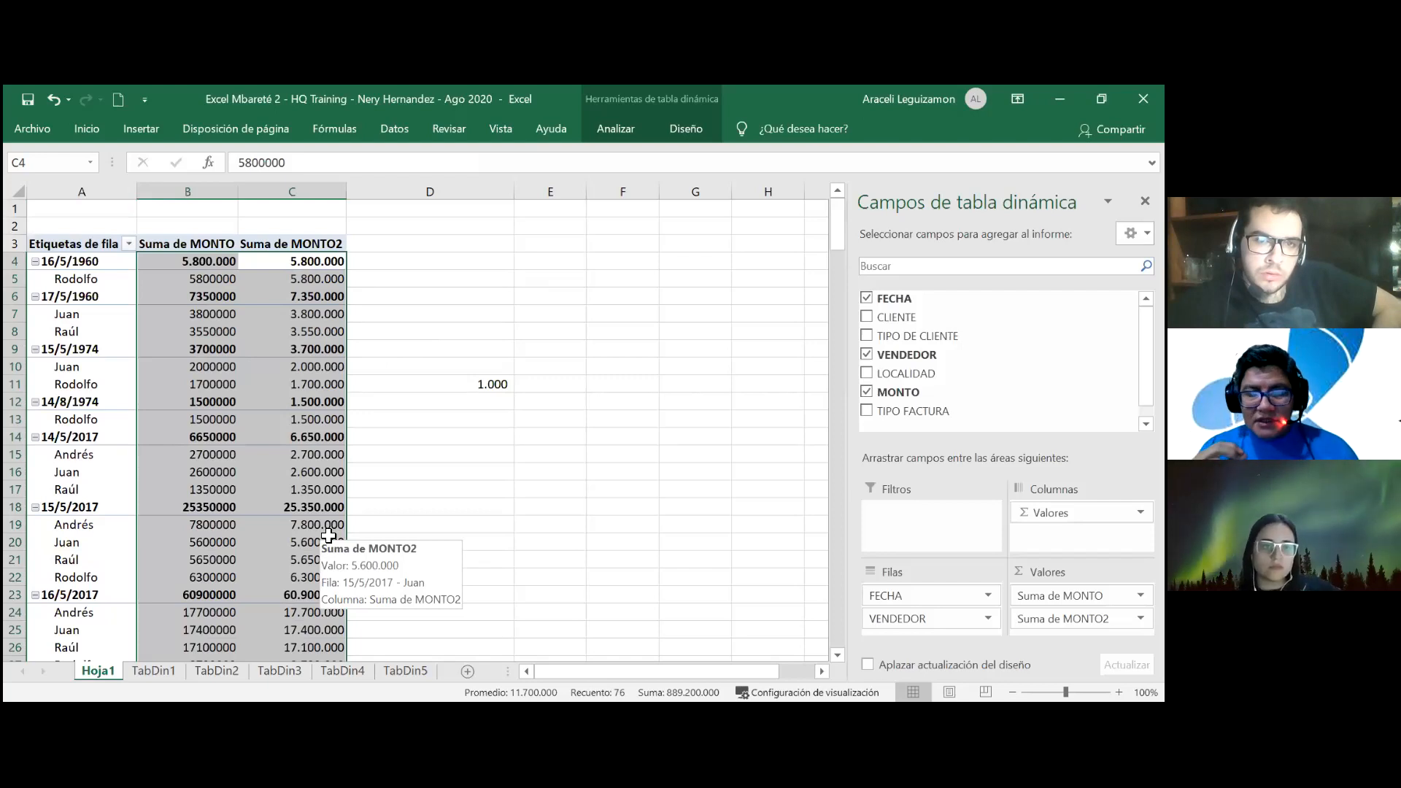
Reselect B4:C41 starting from C4 and compare the number formats of the Suma de MONTO and Suma de MONTO2 columns.
{"action": "key", "text": "shift+BackSpace"}
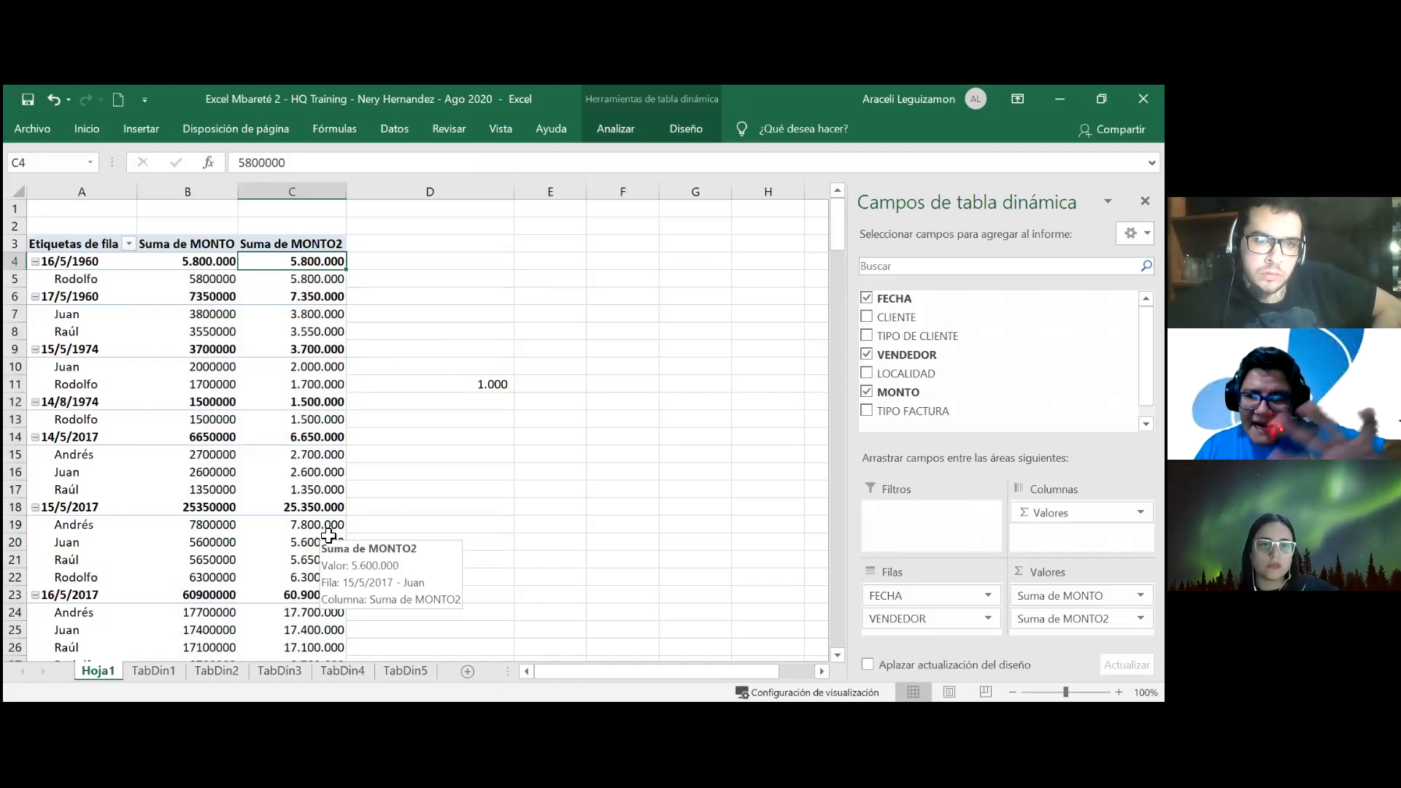
{"action": "key", "text": "shift+Left"}
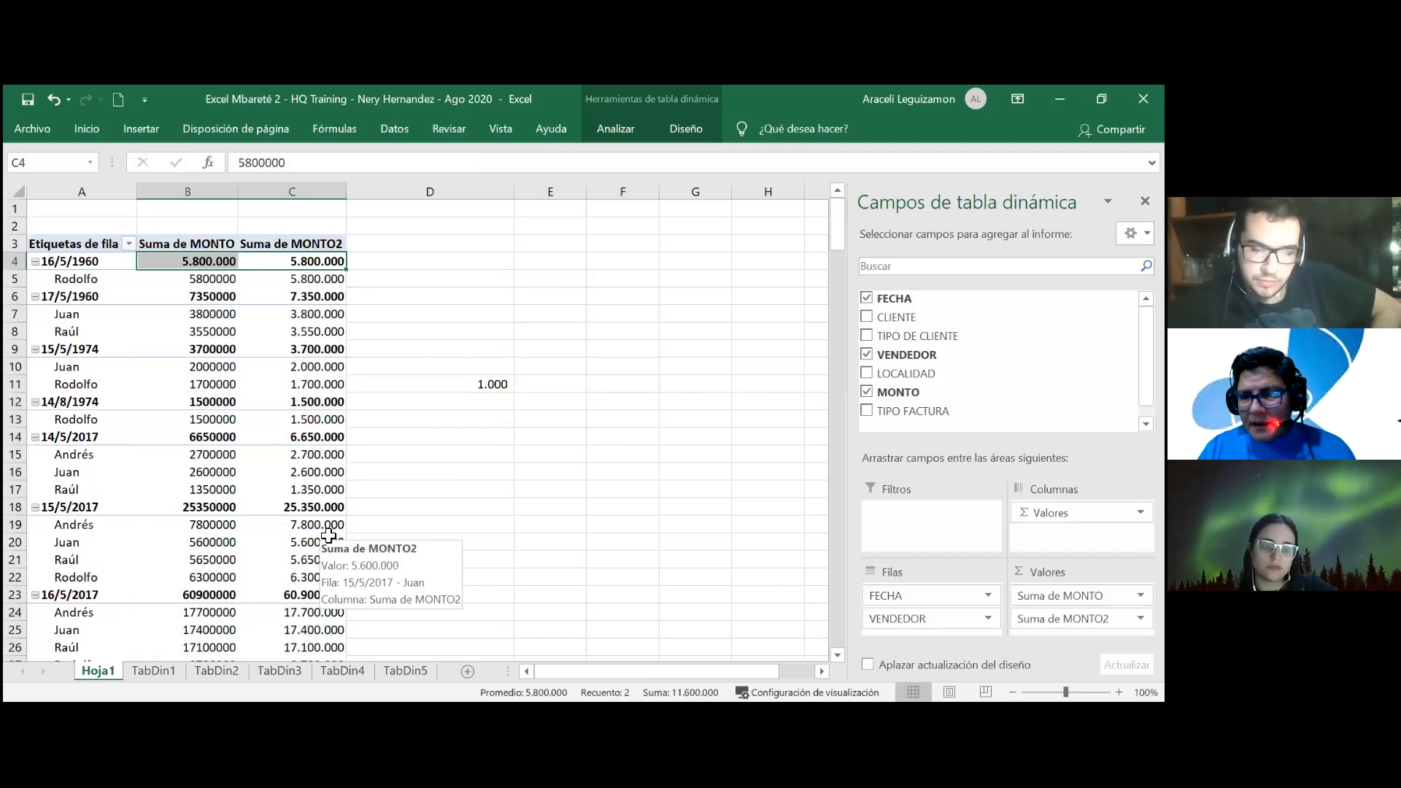
{"action": "key", "text": "Right"}
{"action": "key", "text": "Left"}
{"action": "key", "text": "shift+Left"}
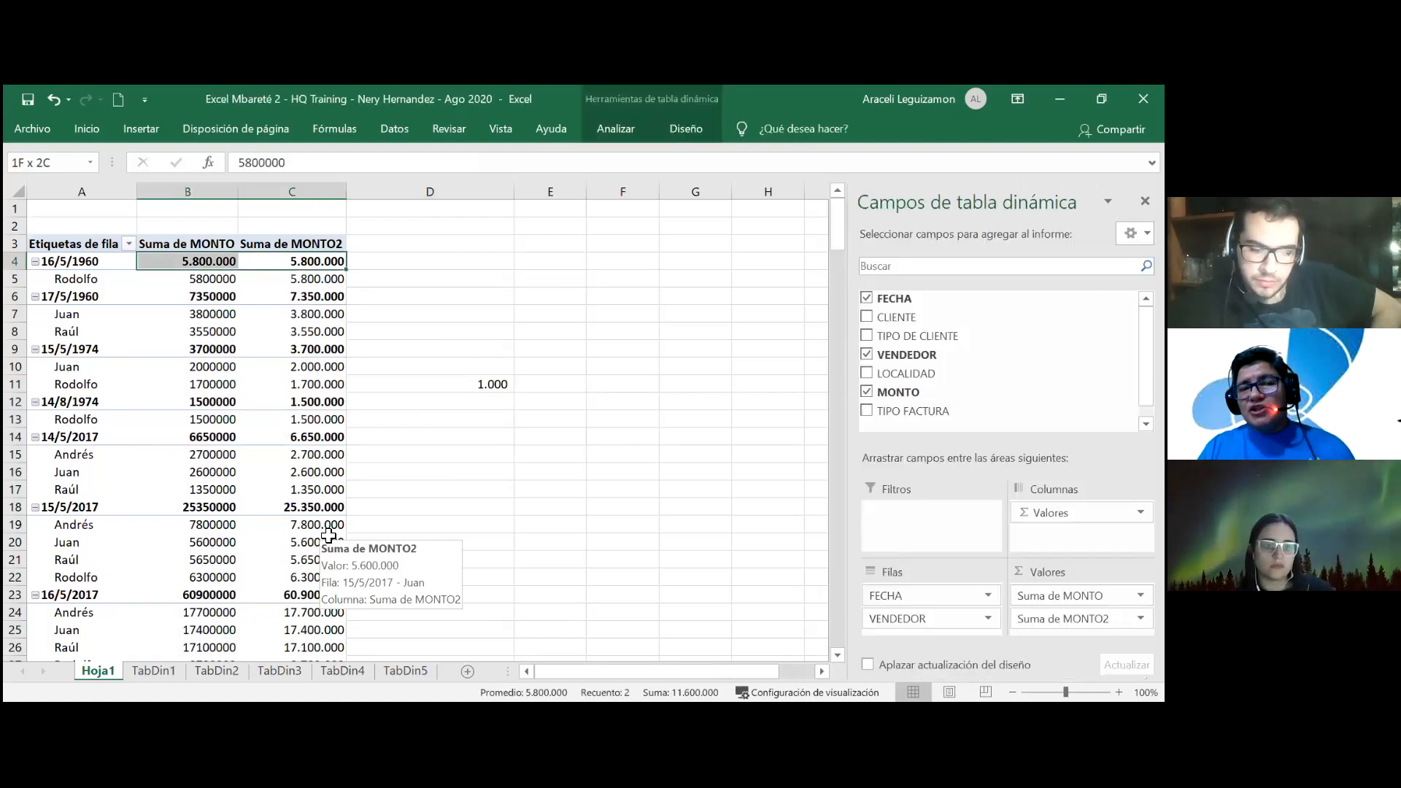
{"action": "key", "text": "ctrl+shift+Down"}
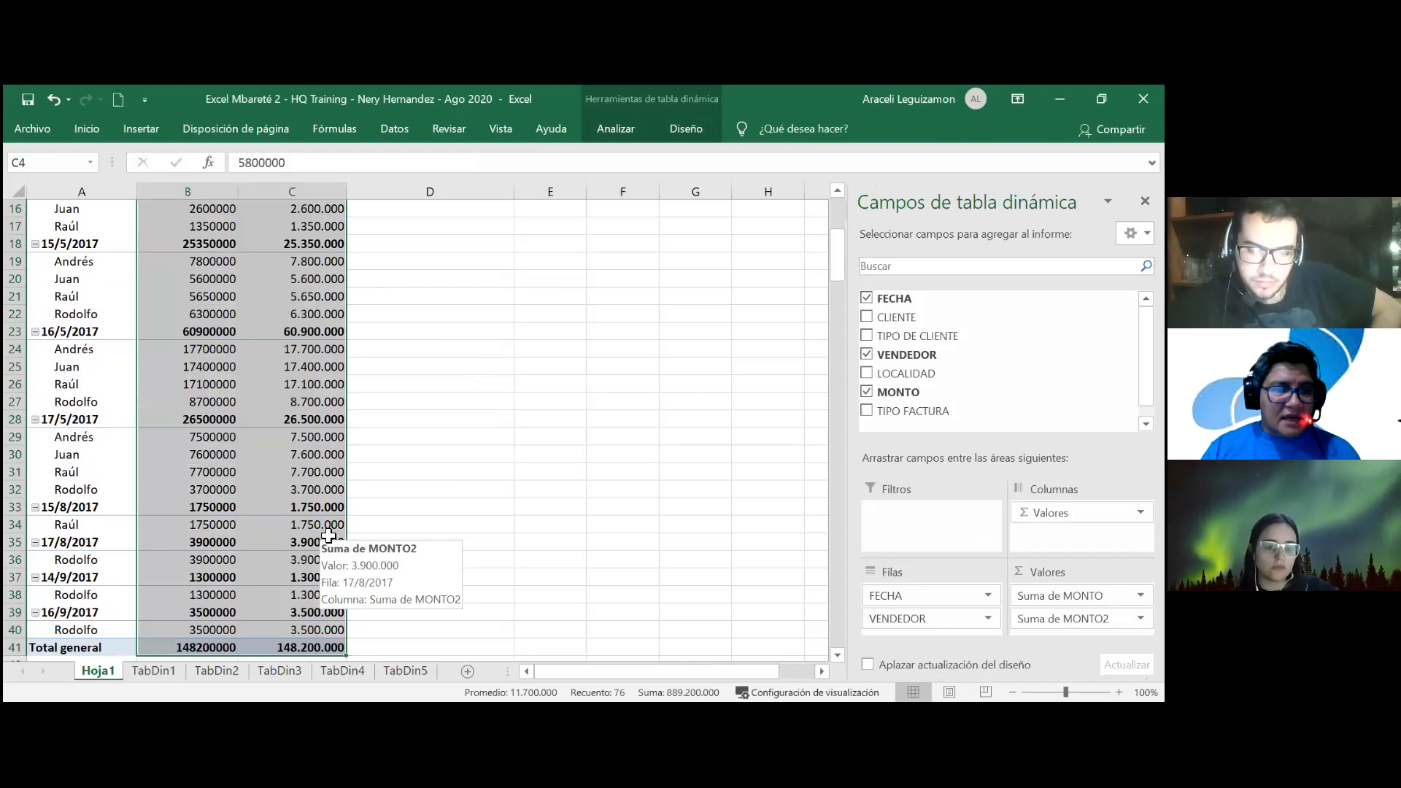
{"action": "key", "text": "ctrl+shift+Up"}
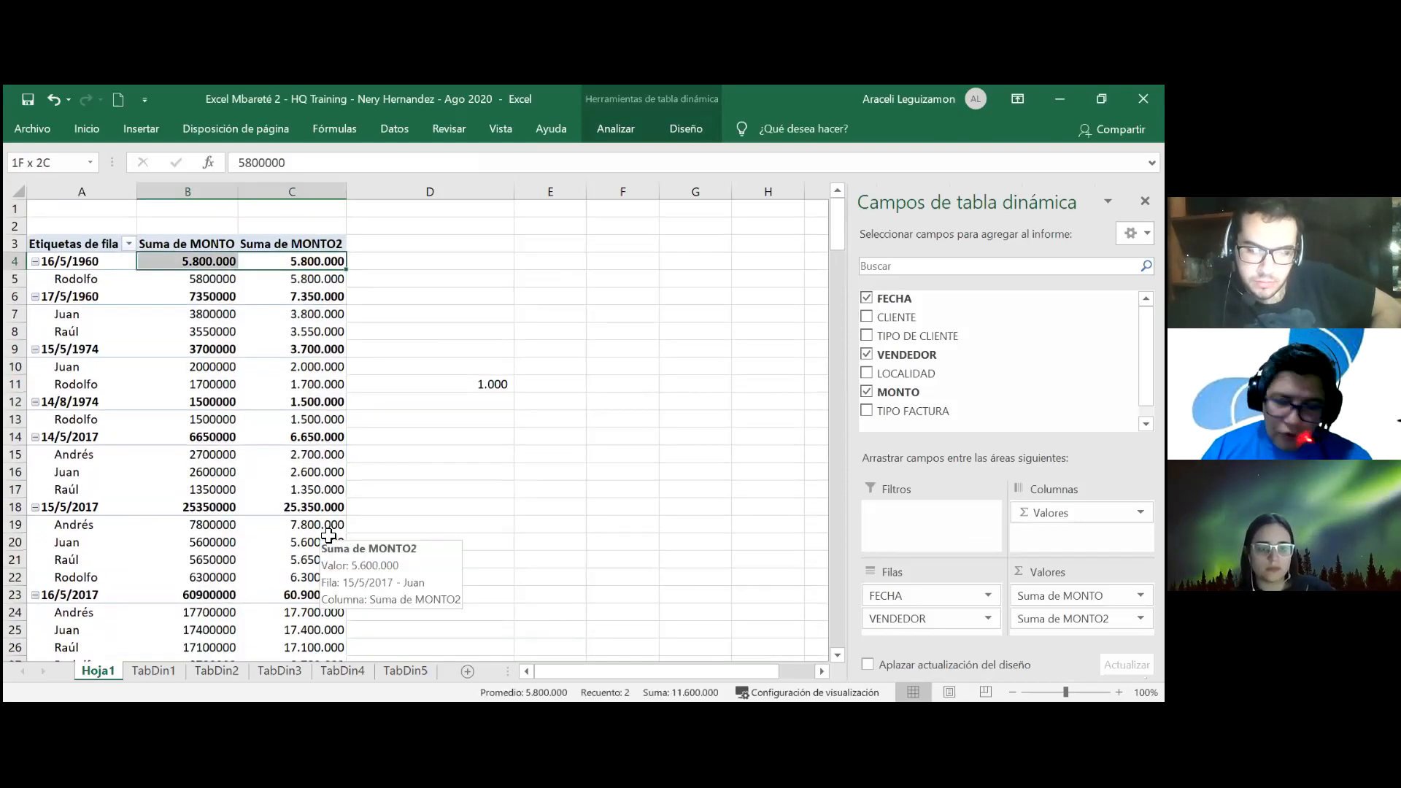
{"action": "key", "text": "ctrl+shift+Down"}
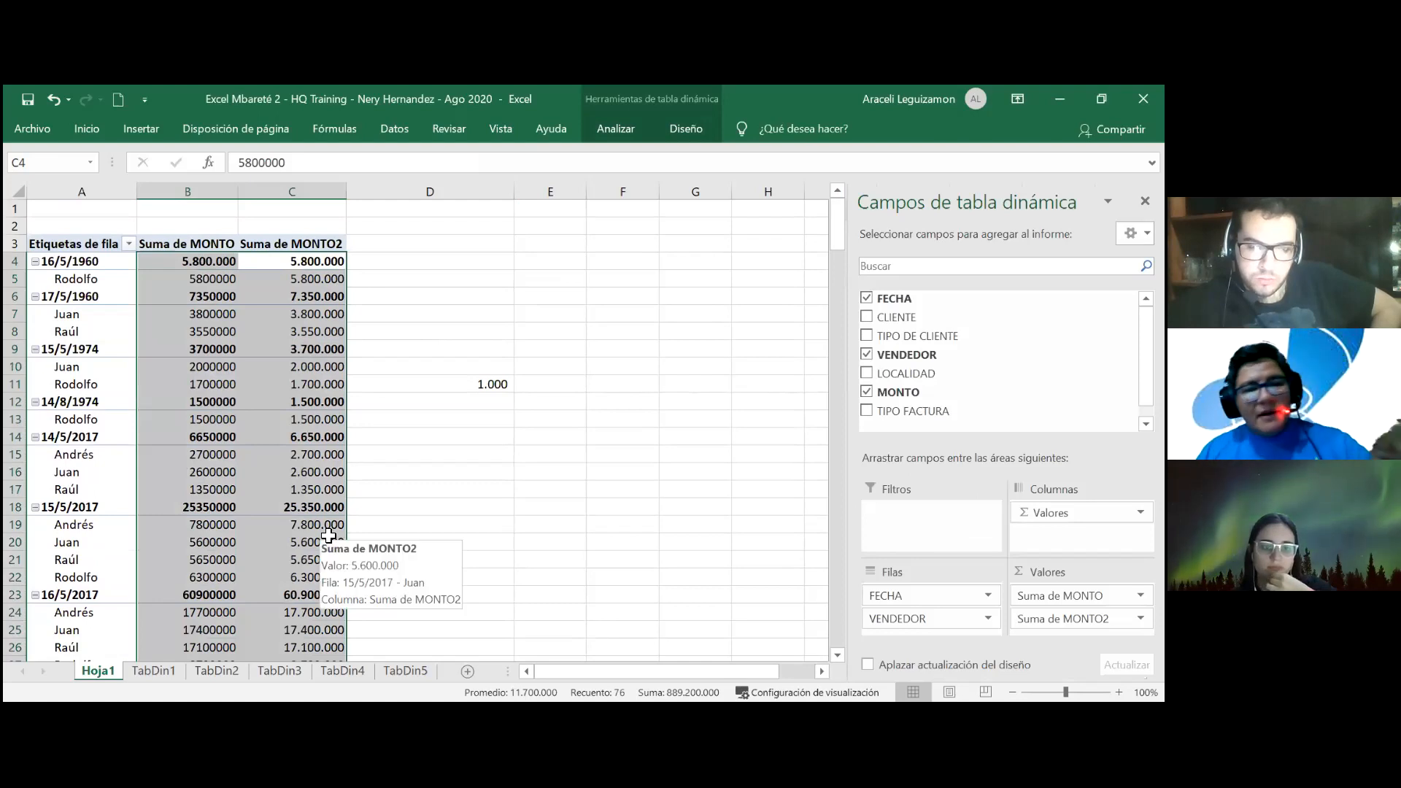
{"action": "scroll", "coordinate": [328, 536], "scroll_direction": "down", "scroll_amount": 6}
{"action": "scroll", "coordinate": [329, 540], "scroll_direction": "down", "scroll_amount": 1}
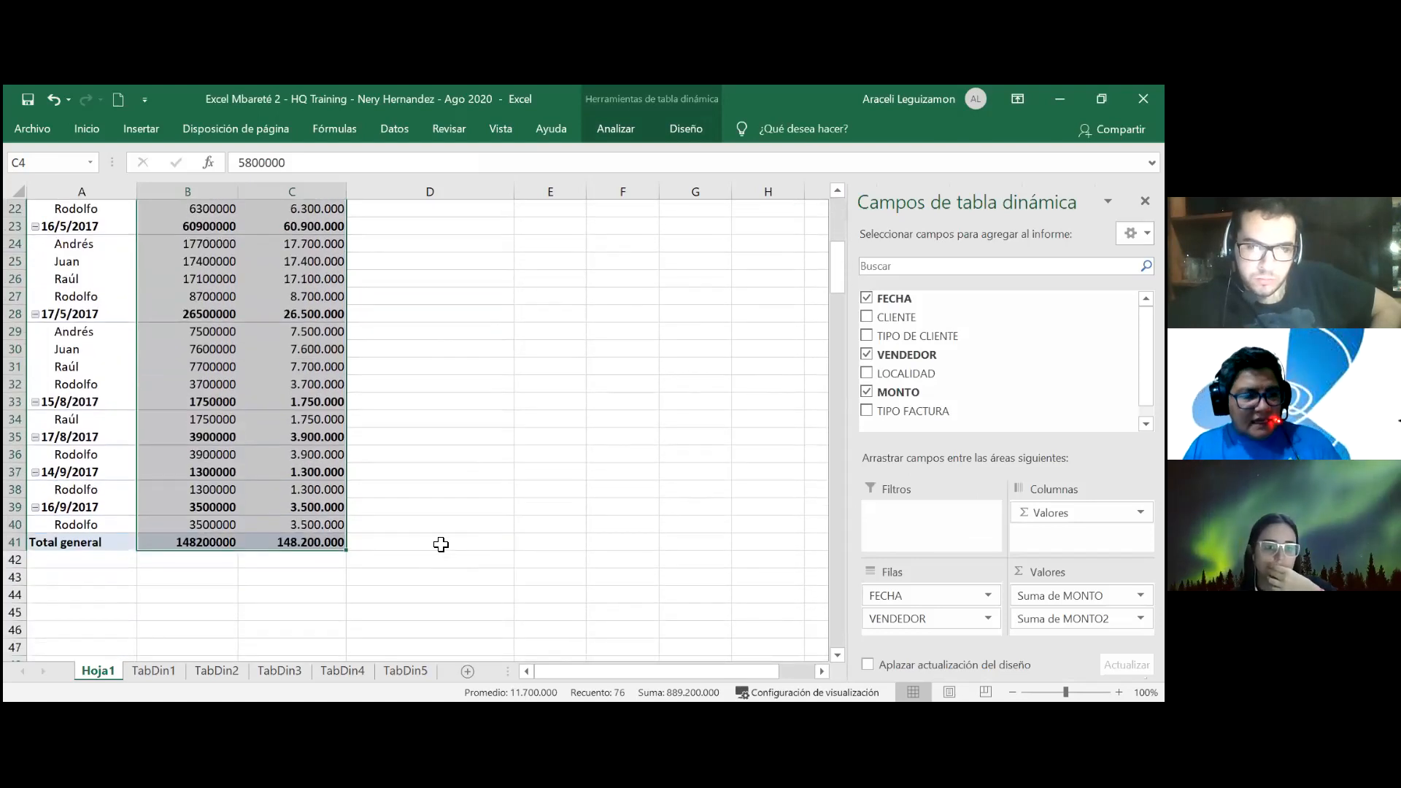
{"action": "scroll", "coordinate": [440, 544], "scroll_direction": "up", "scroll_amount": 7}
{"action": "scroll", "coordinate": [440, 545], "scroll_direction": "down", "scroll_amount": 4}
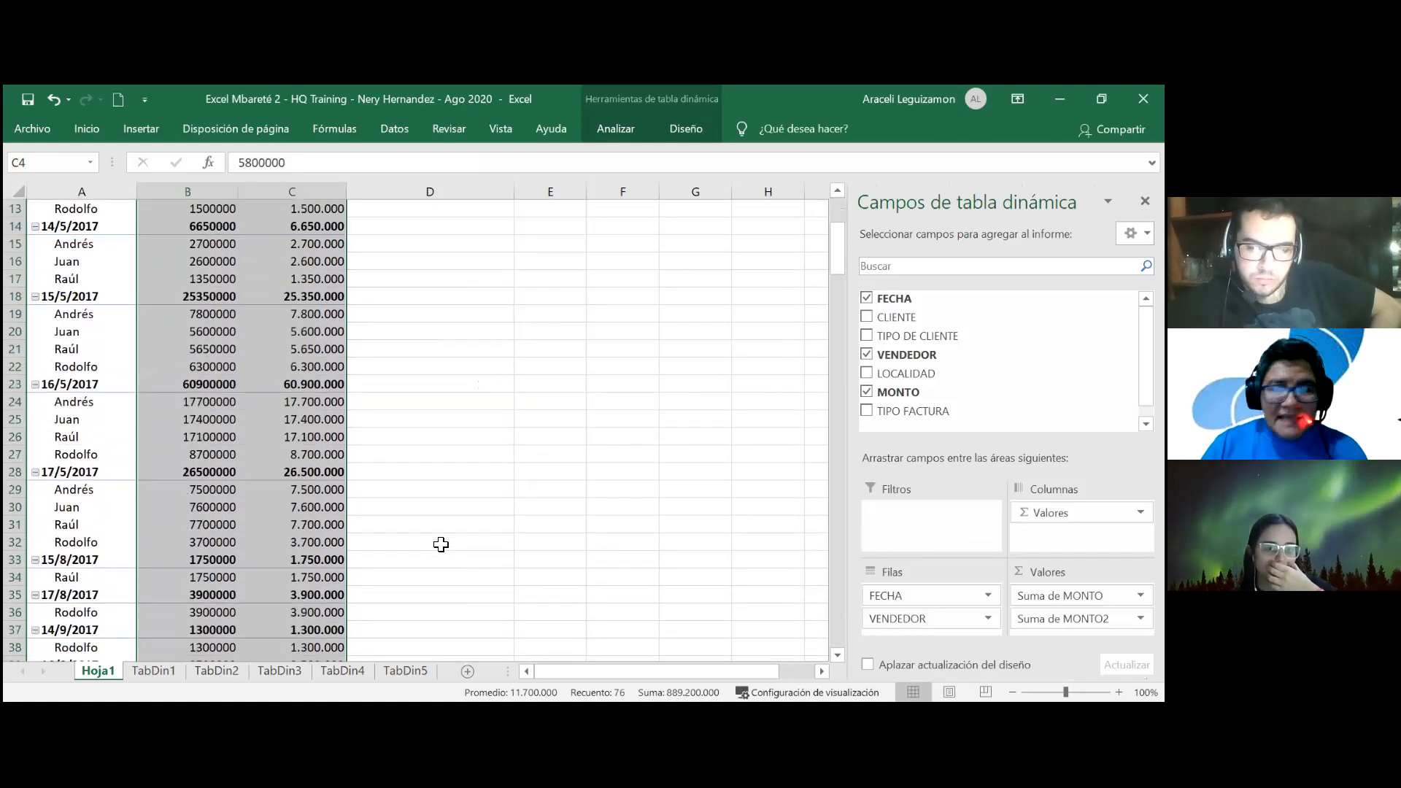
{"action": "scroll", "coordinate": [441, 545], "scroll_direction": "down", "scroll_amount": 2}
{"action": "scroll", "coordinate": [441, 544], "scroll_direction": "up", "scroll_amount": 6}
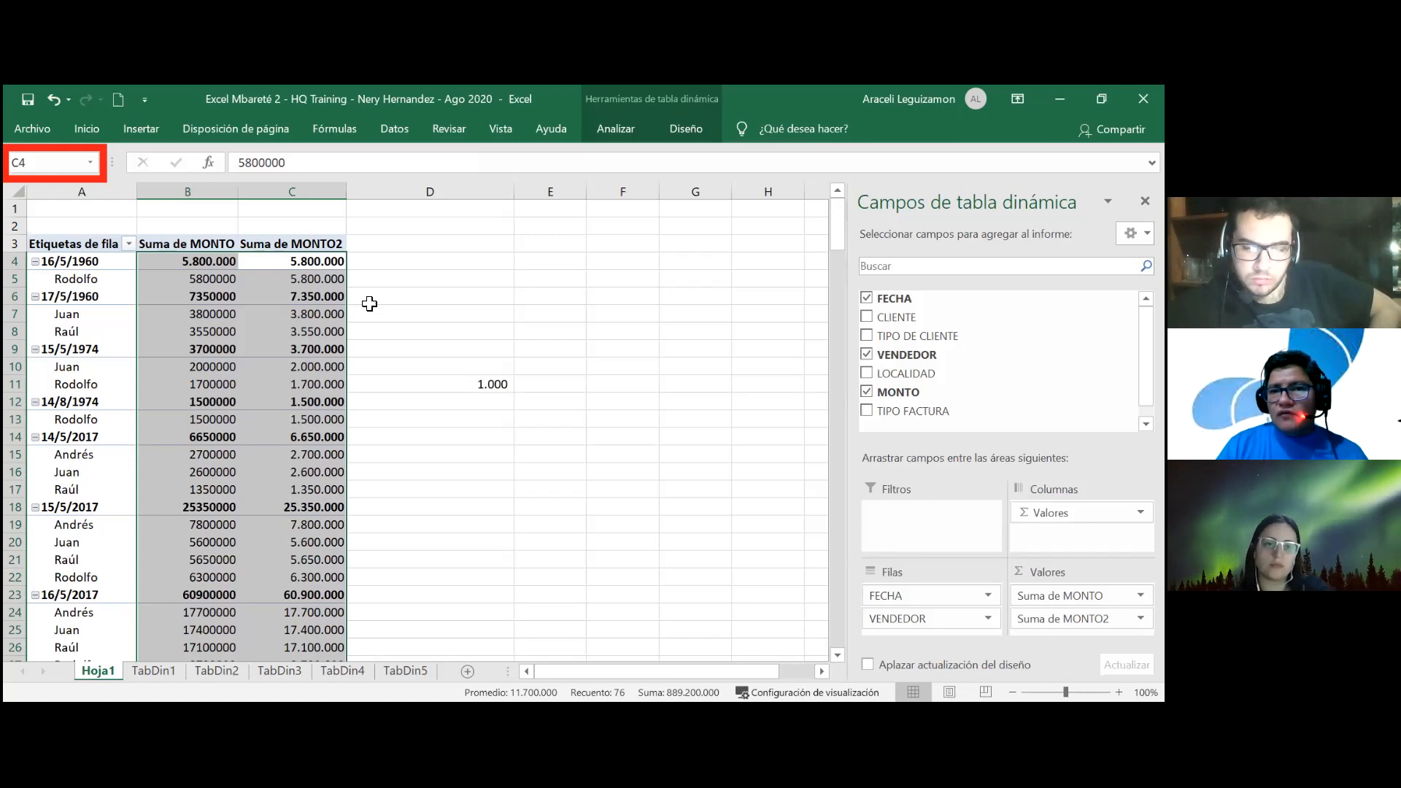
Undo the last number format change and format B4:C41 as Número with the thousands separator through Formato de celdas.
{"action": "key", "text": "ctrl+z"}
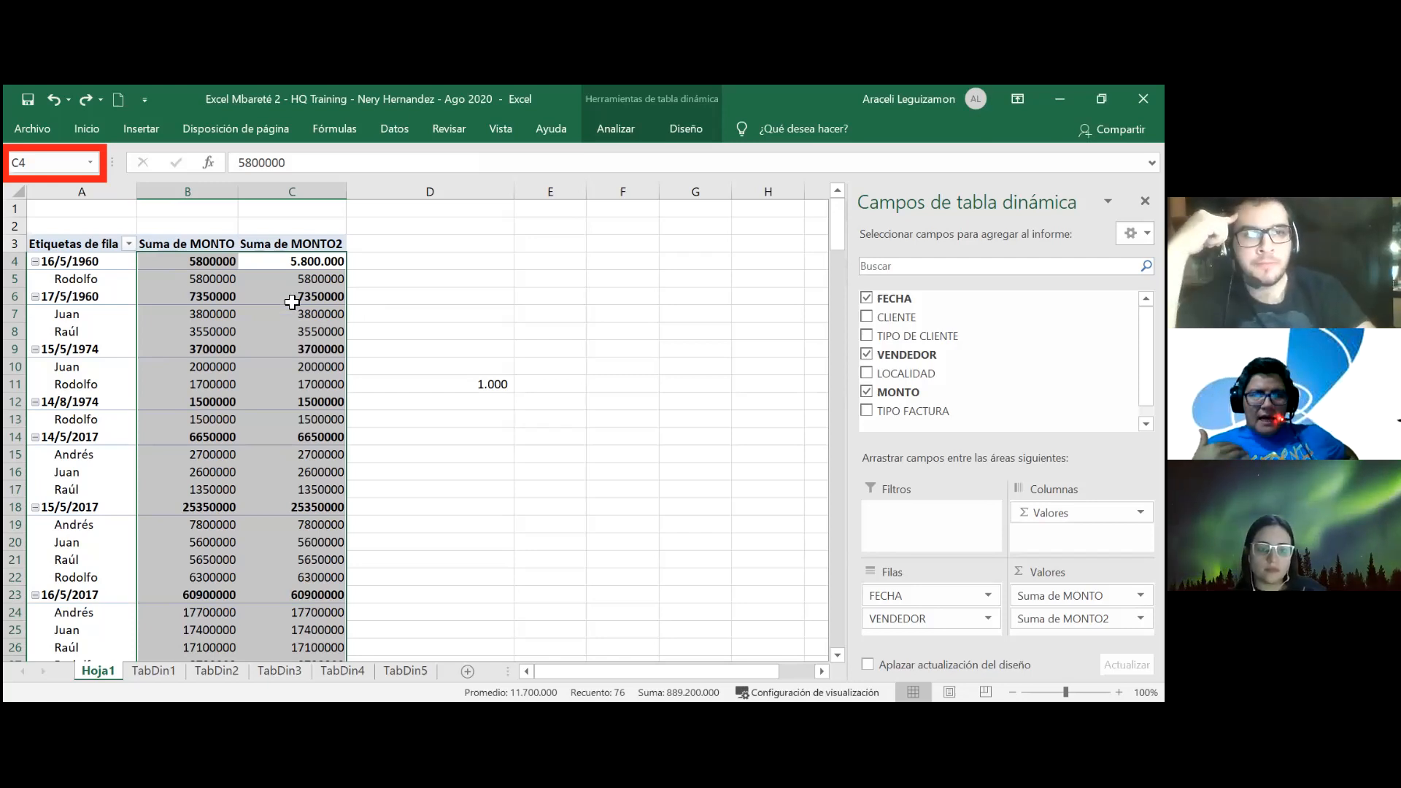
{"action": "right_click", "coordinate": [292, 299]}
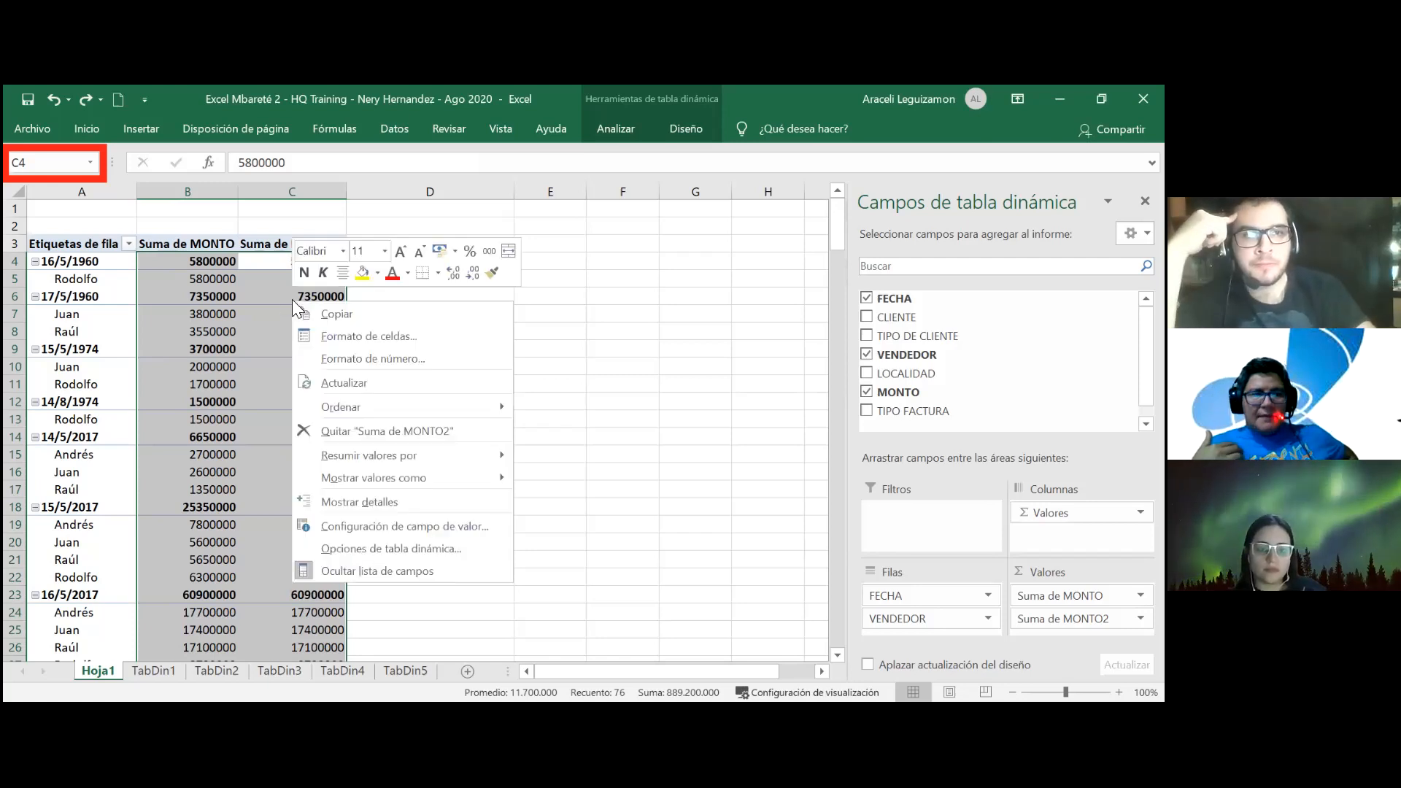
{"action": "left_click", "coordinate": [336, 337]}
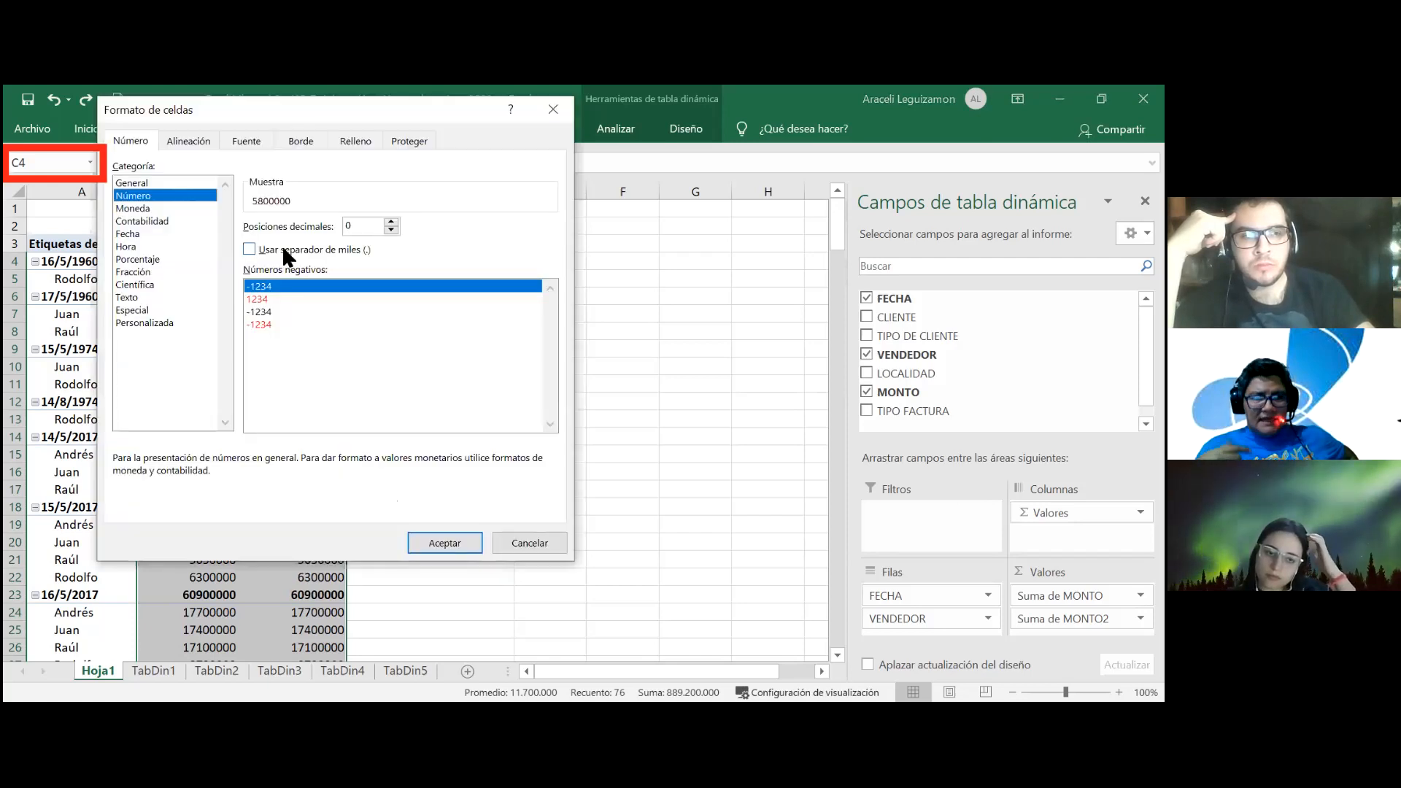
{"action": "left_click", "coordinate": [283, 249]}
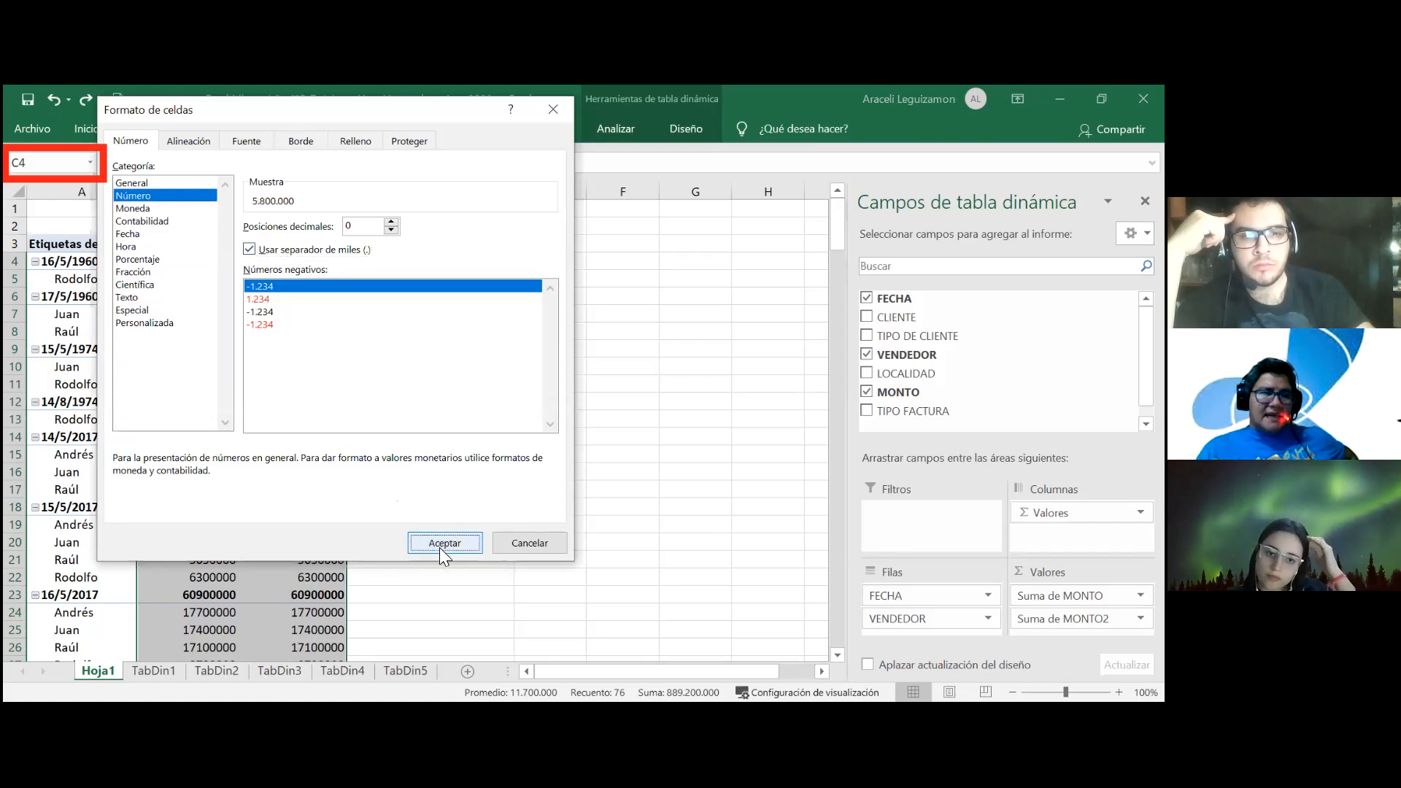
{"action": "left_click", "coordinate": [445, 543]}
{"action": "mouse_move", "coordinate": [285, 491]}
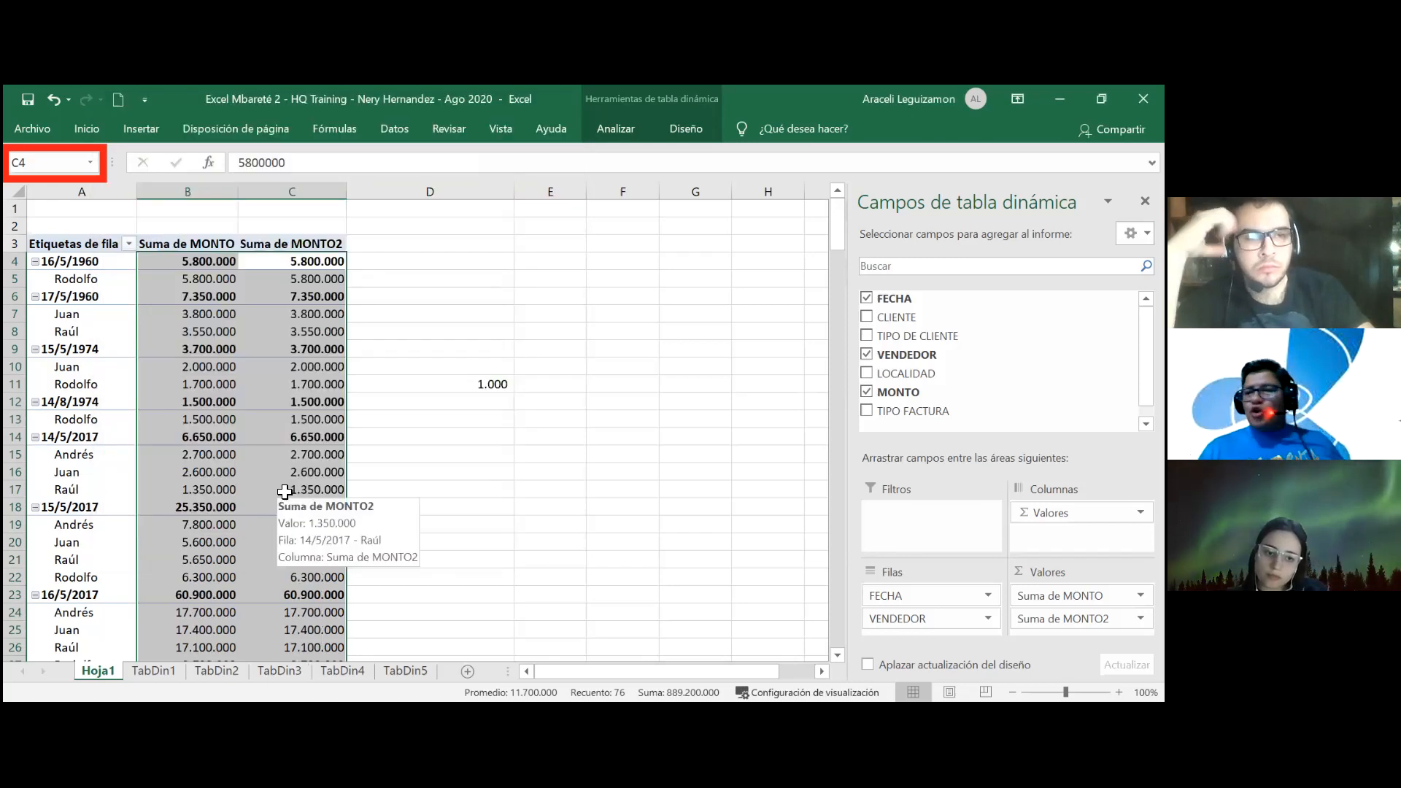
{"action": "scroll", "coordinate": [285, 491], "scroll_direction": "down", "scroll_amount": 3}
{"action": "scroll", "coordinate": [284, 491], "scroll_direction": "down", "scroll_amount": 4}
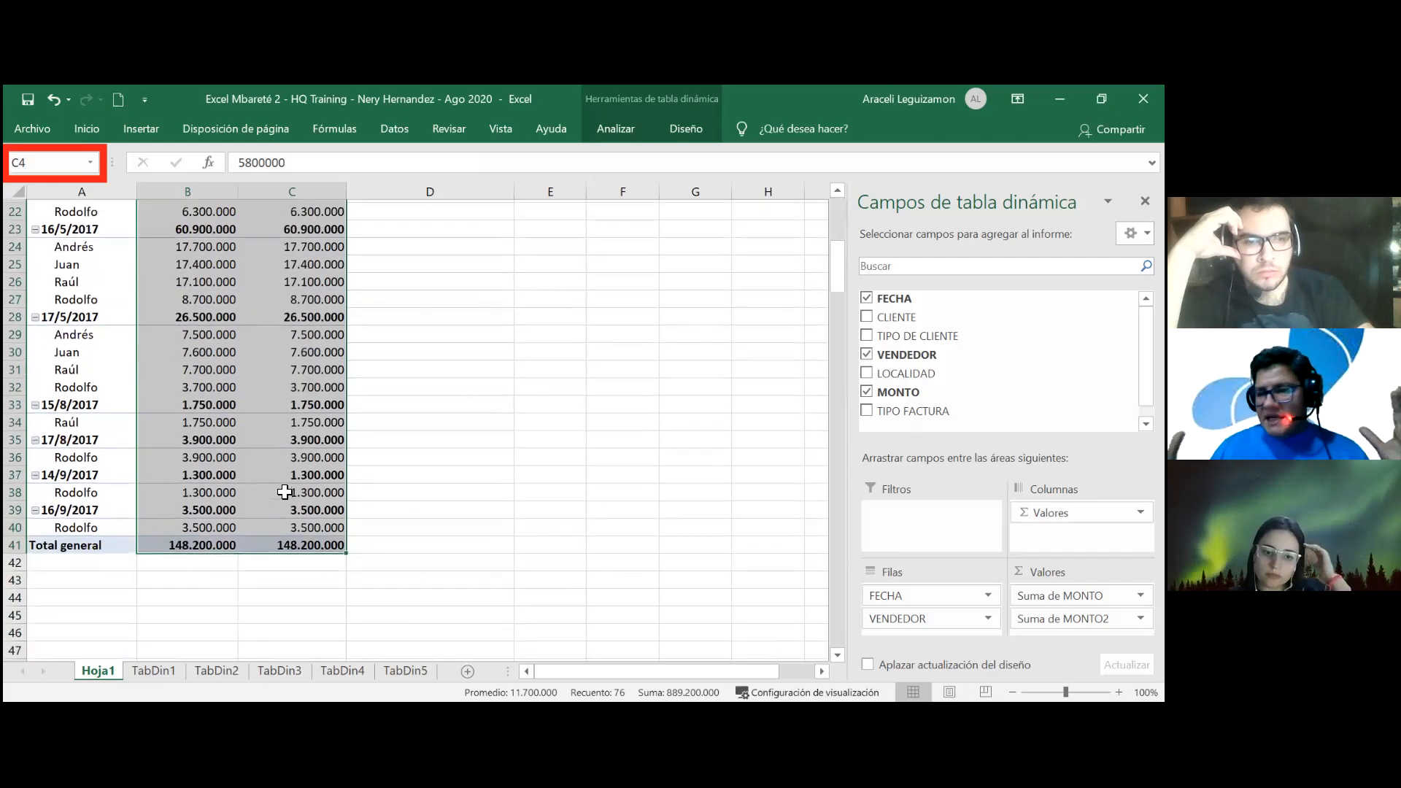
{"action": "scroll", "coordinate": [285, 491], "scroll_direction": "up", "scroll_amount": 5}
{"action": "scroll", "coordinate": [285, 491], "scroll_direction": "up", "scroll_amount": 2}
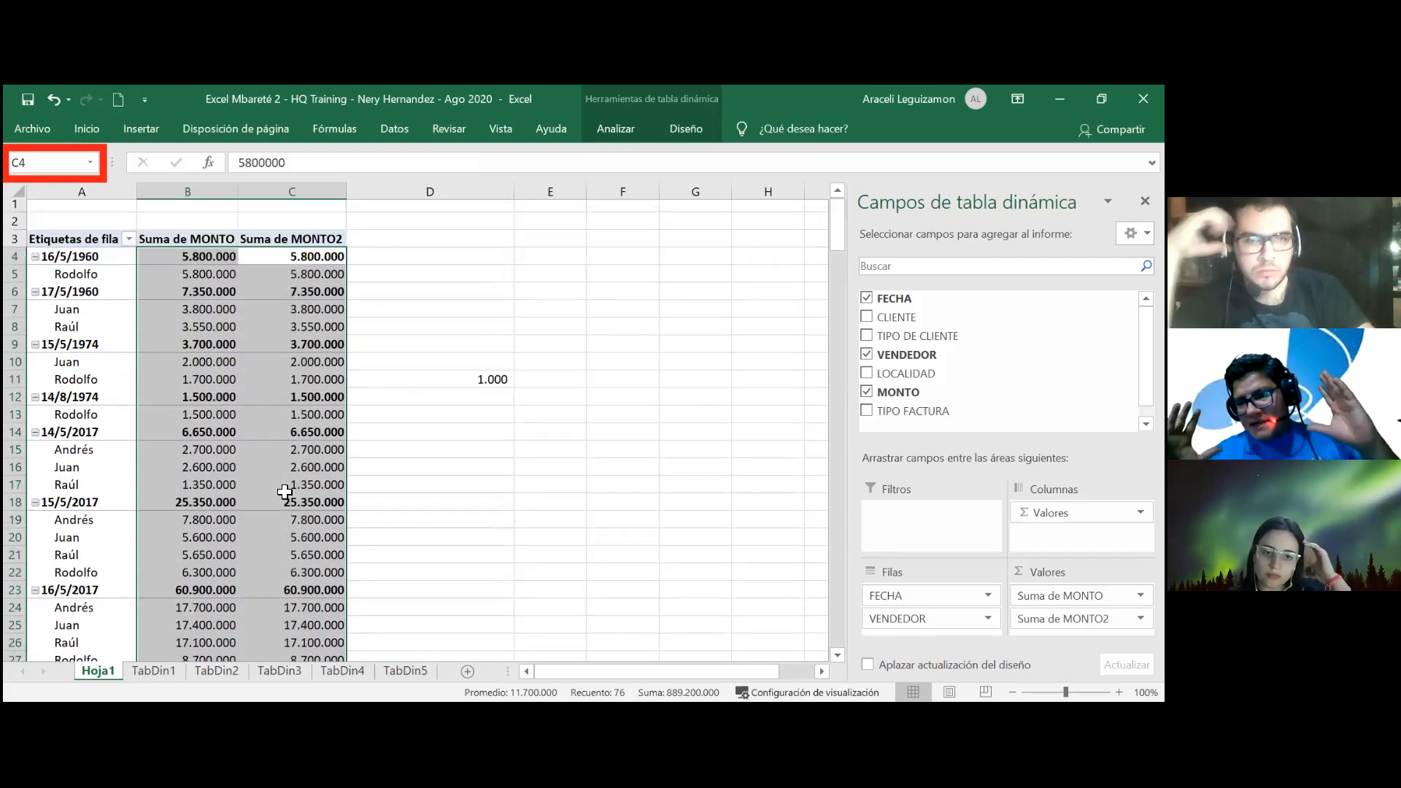
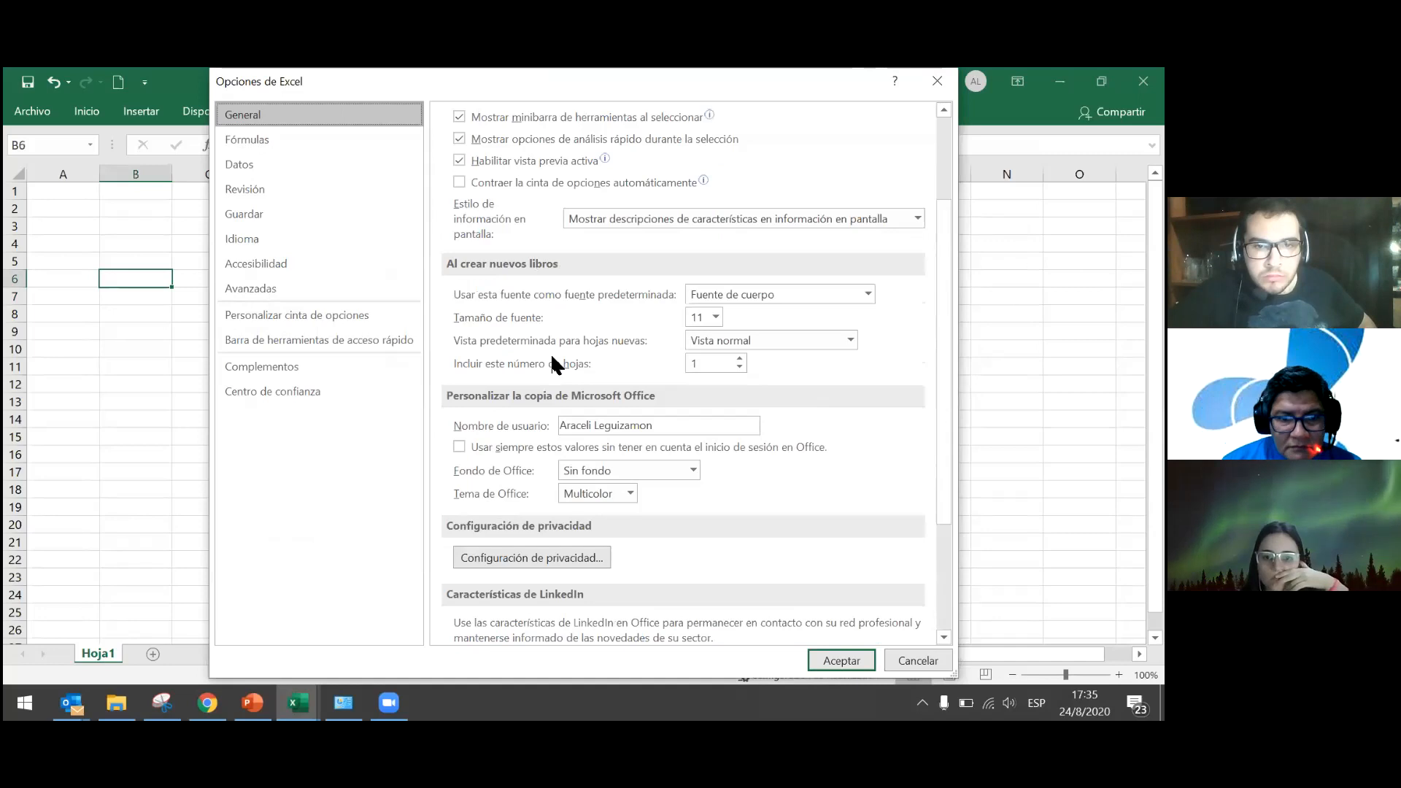
Restore Excel's default values for the default pivot table layout in the Datos options and accept the options.
{"action": "left_click", "coordinate": [273, 142]}
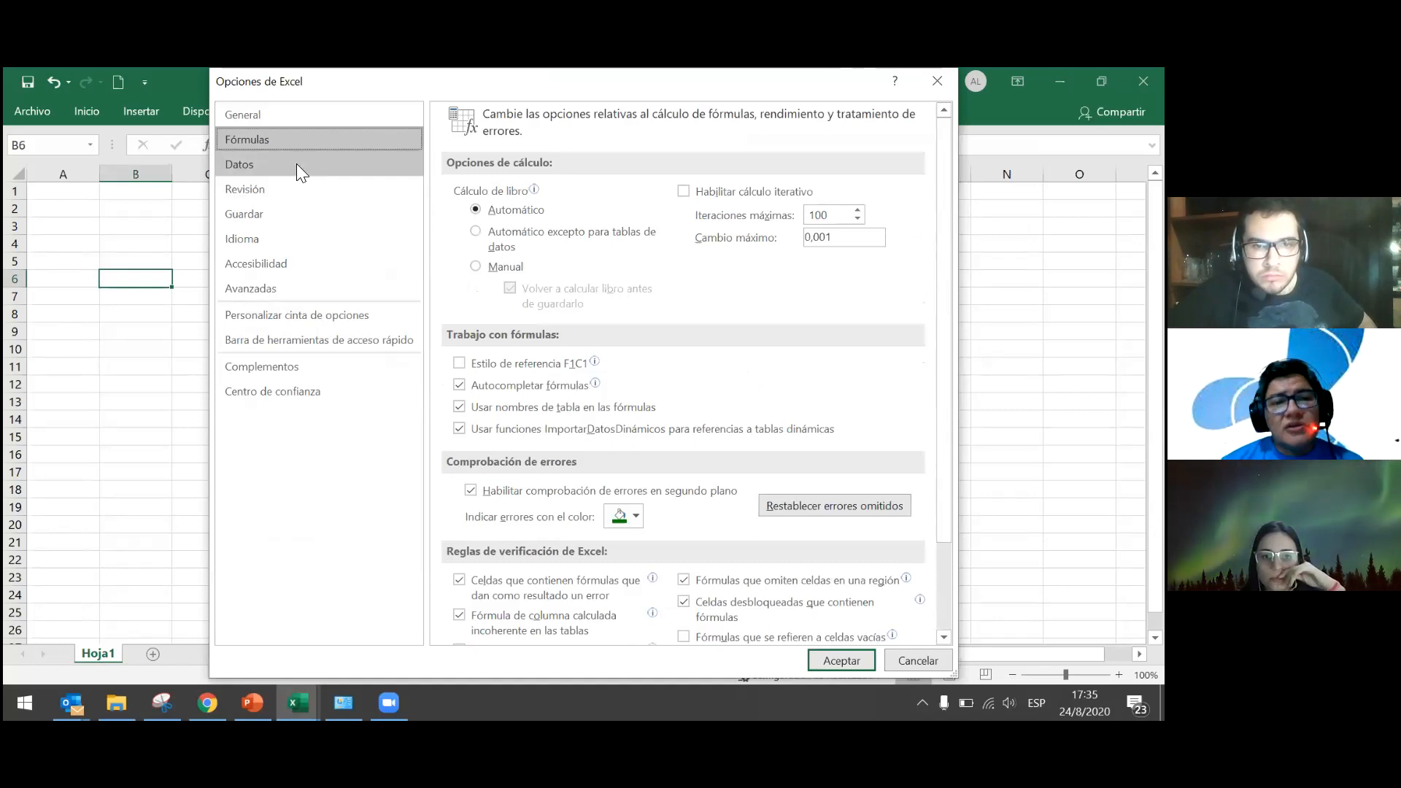
{"action": "left_click", "coordinate": [296, 163]}
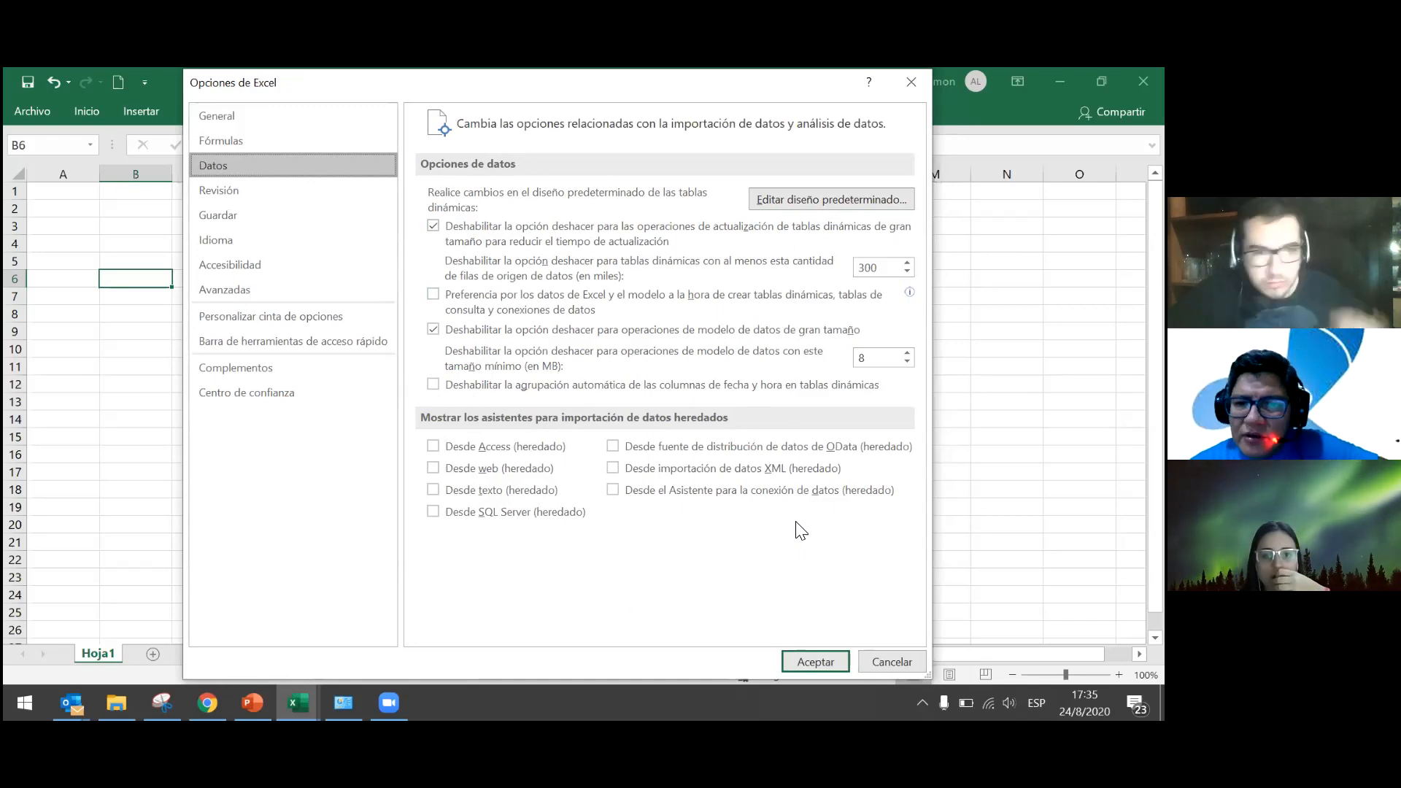
{"action": "left_click", "coordinate": [787, 196]}
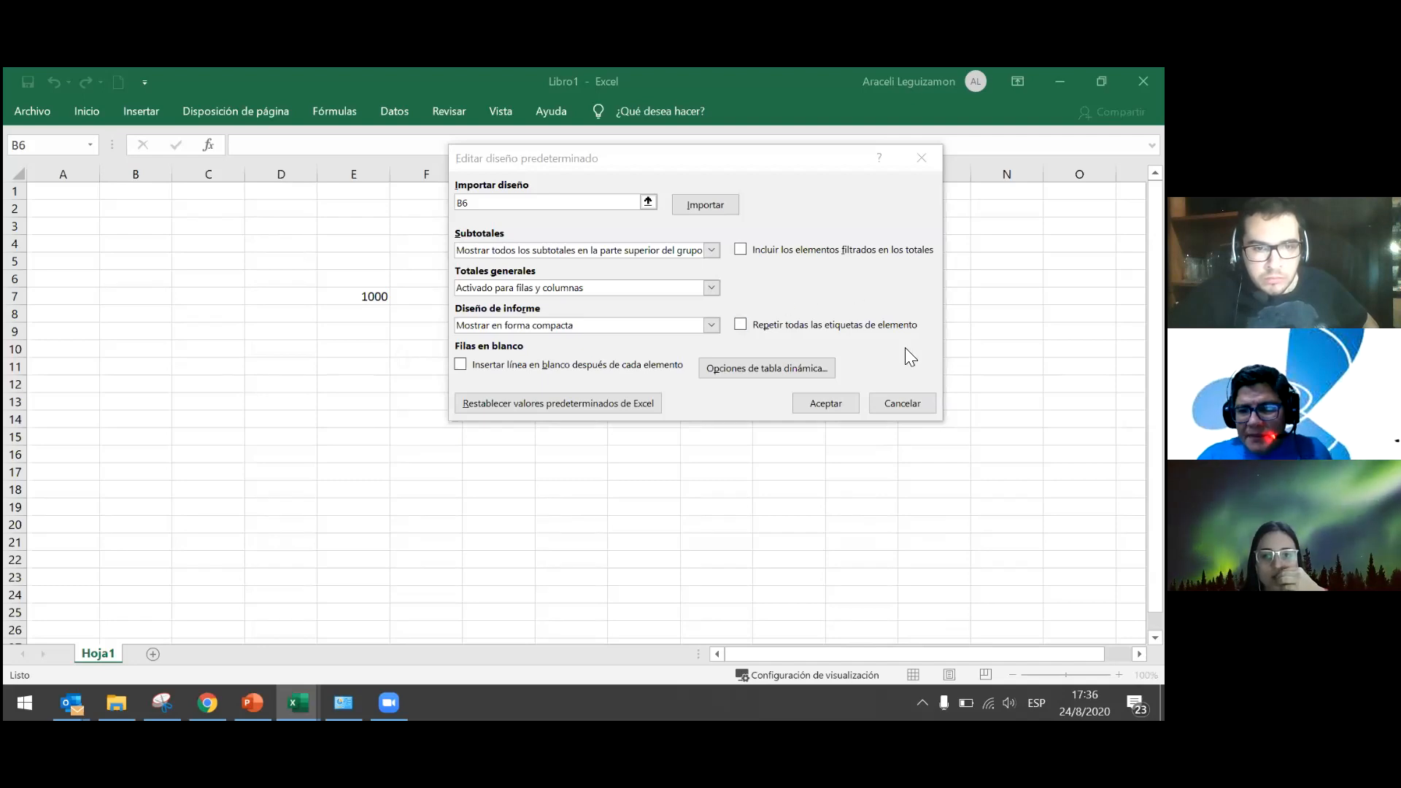
{"action": "left_click", "coordinate": [604, 402]}
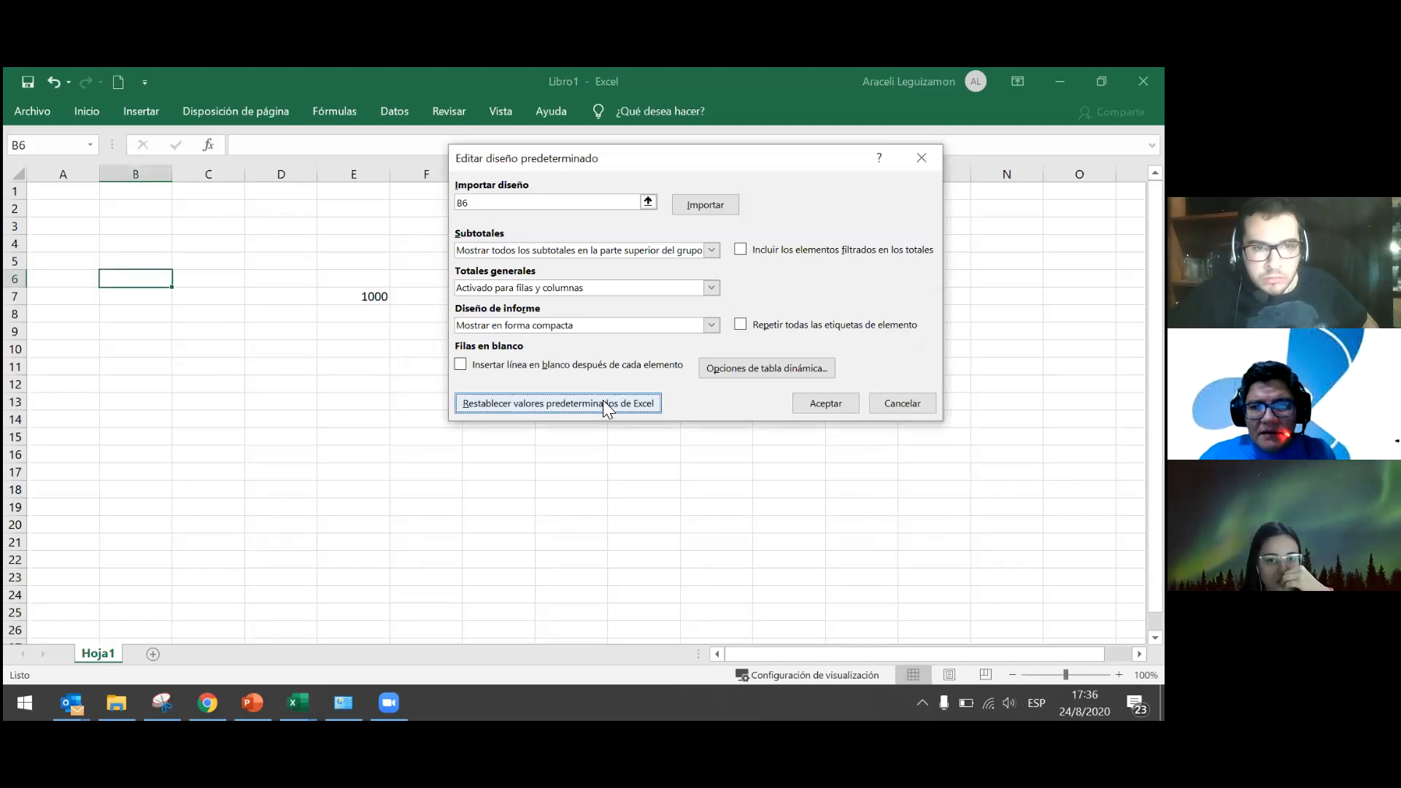
{"action": "left_click", "coordinate": [811, 403]}
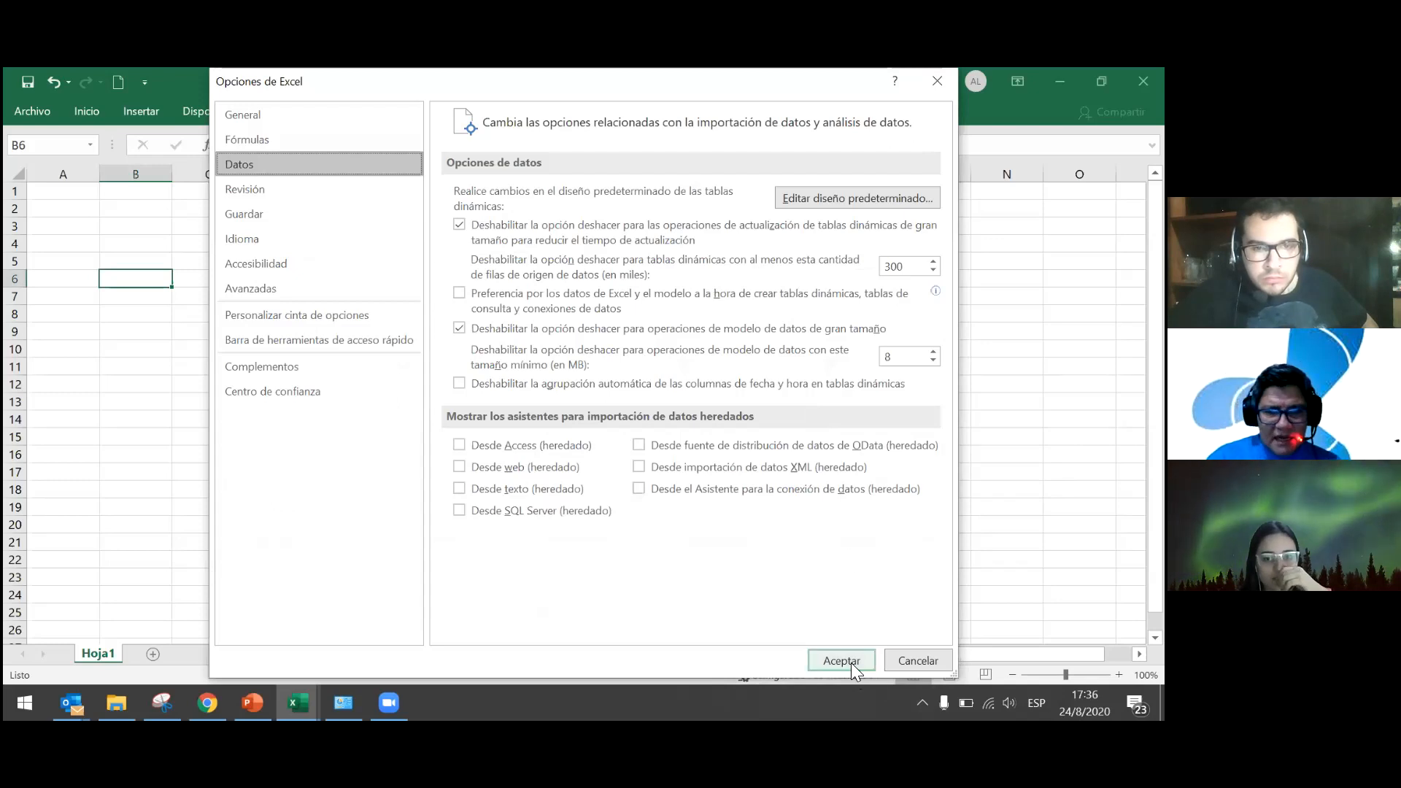
{"action": "left_click", "coordinate": [850, 663]}
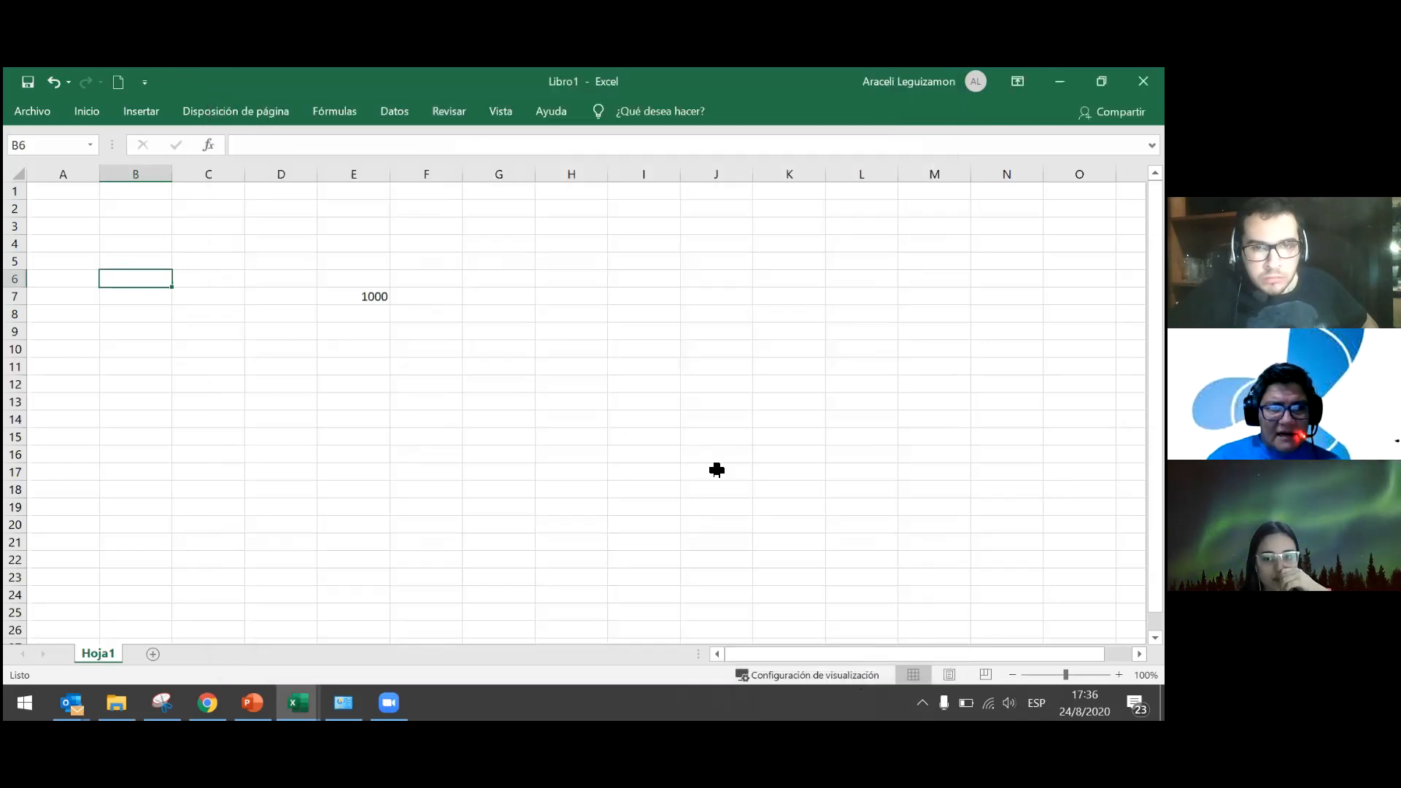
Create a new blank workbook and enter 1000 in cell E14 to check its default number format.
{"action": "left_click", "coordinate": [493, 417]}
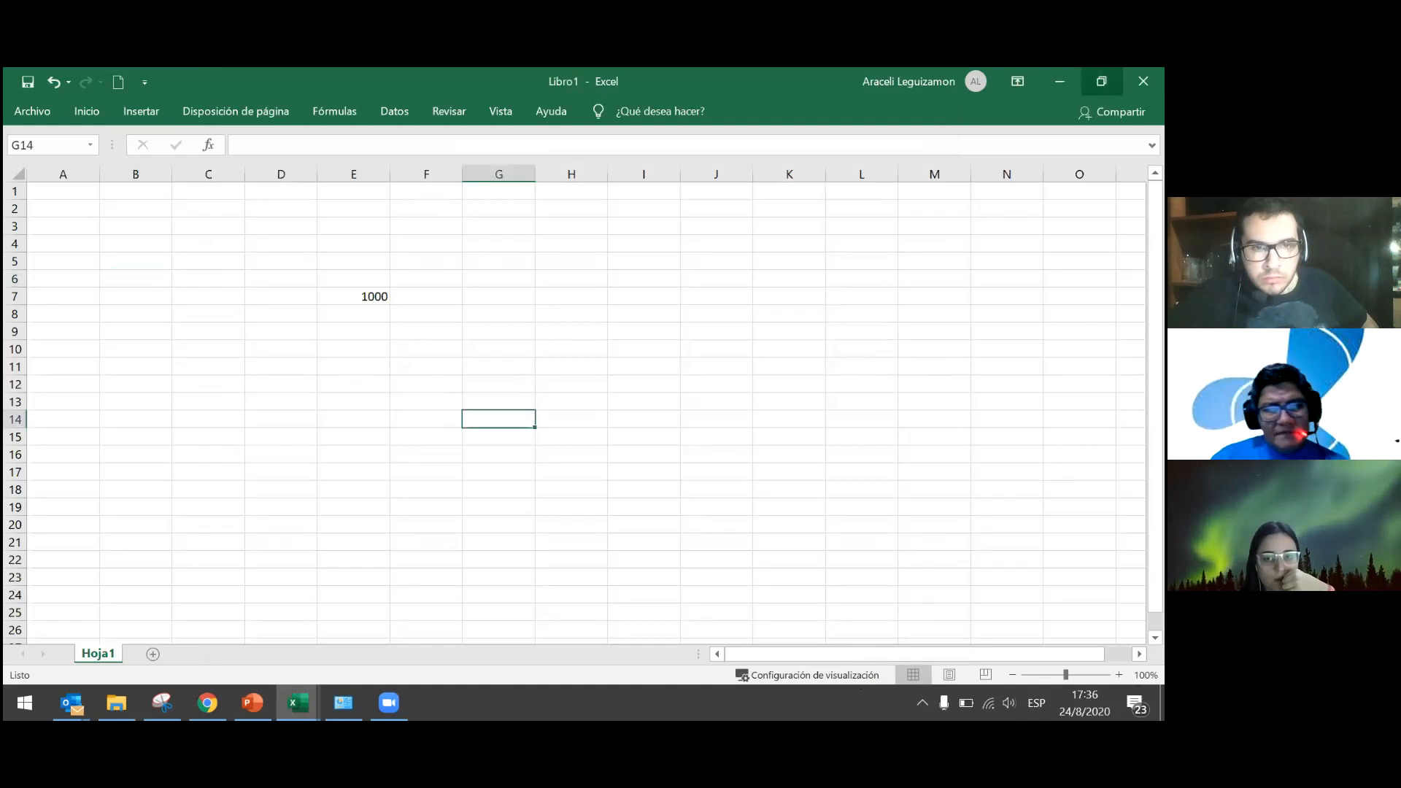
{"action": "left_click", "coordinate": [589, 434]}
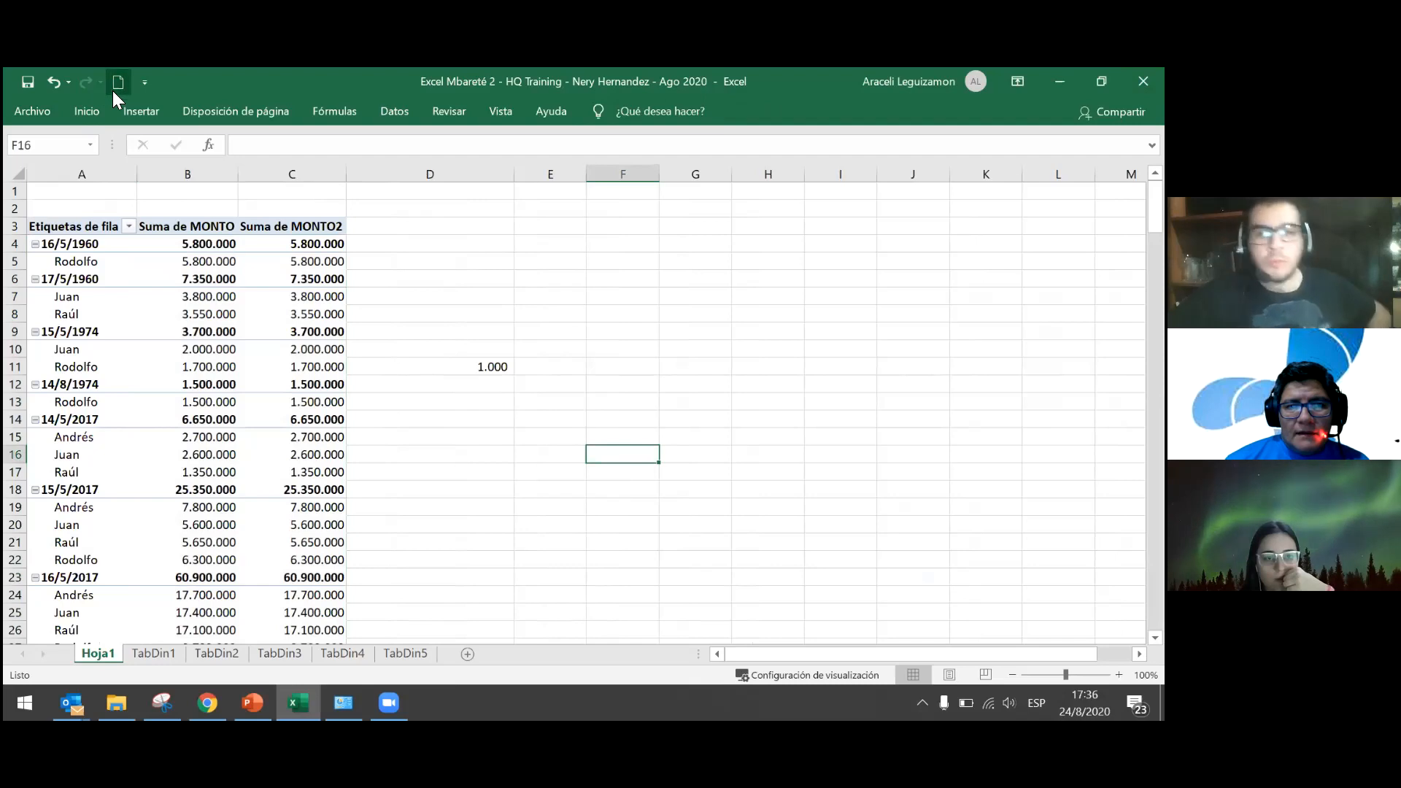
{"action": "left_click", "coordinate": [118, 82]}
{"action": "left_click", "coordinate": [342, 422]}
{"action": "type", "text": "100"}
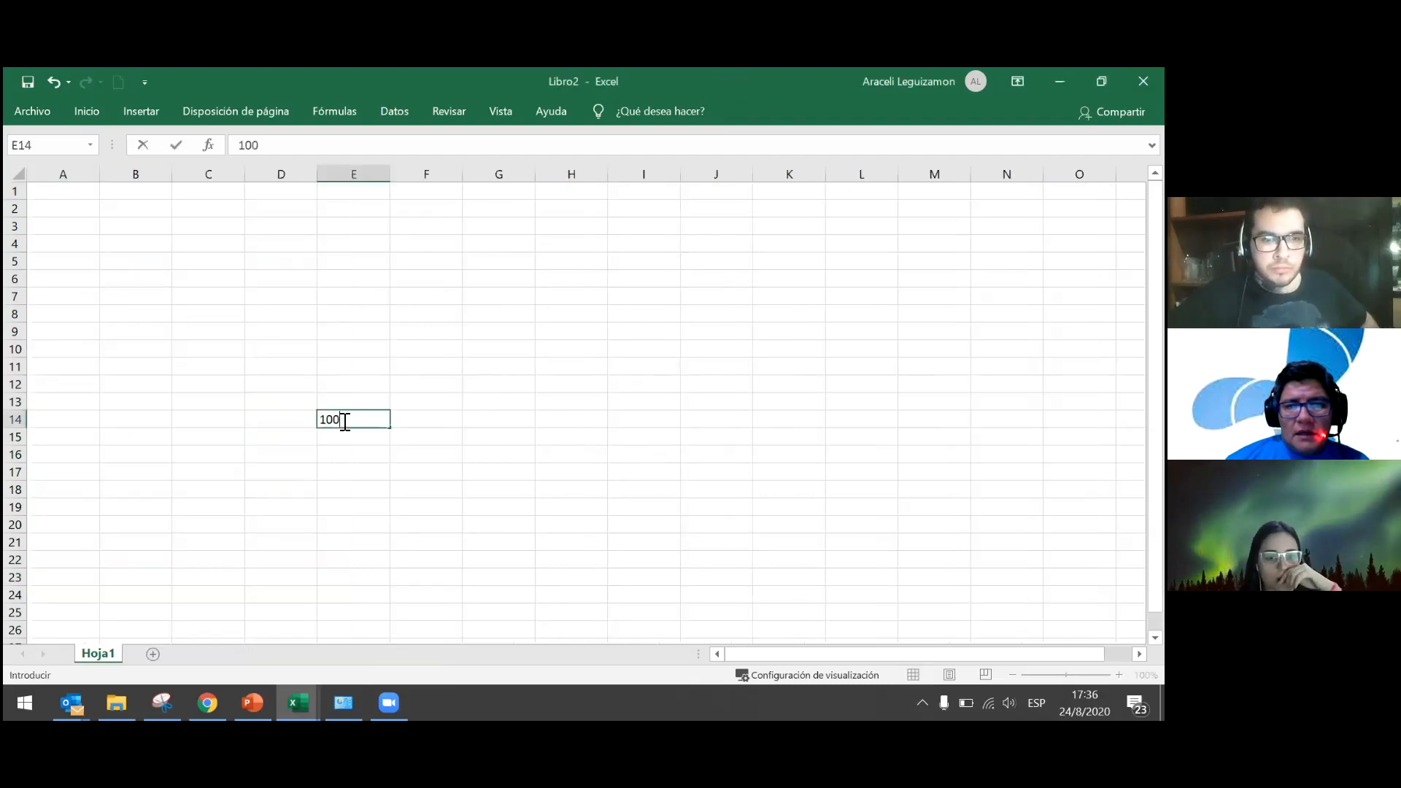
{"action": "type", "text": "0"}
{"action": "key", "text": "Return"}
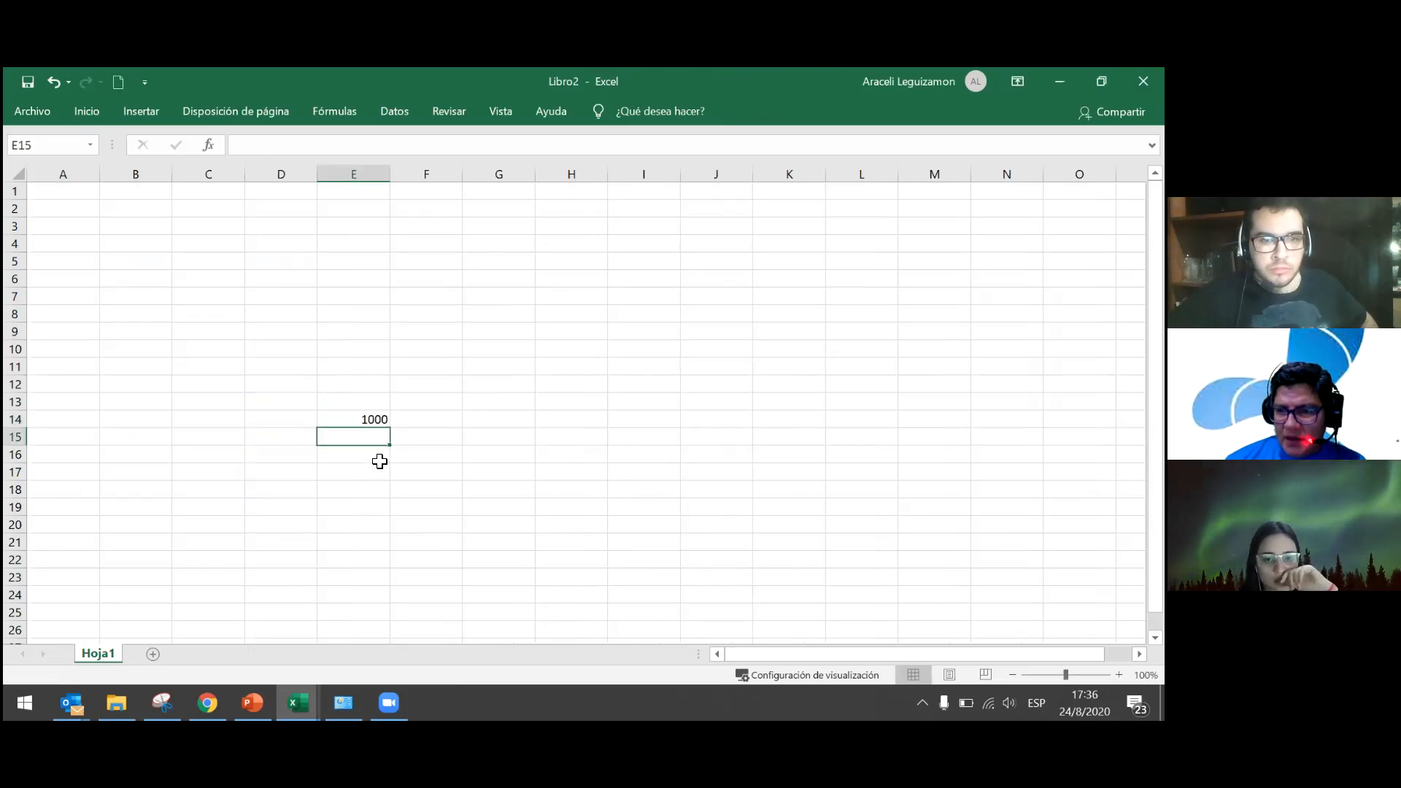
{"action": "left_click", "coordinate": [361, 421]}
{"action": "left_click", "coordinate": [356, 431]}
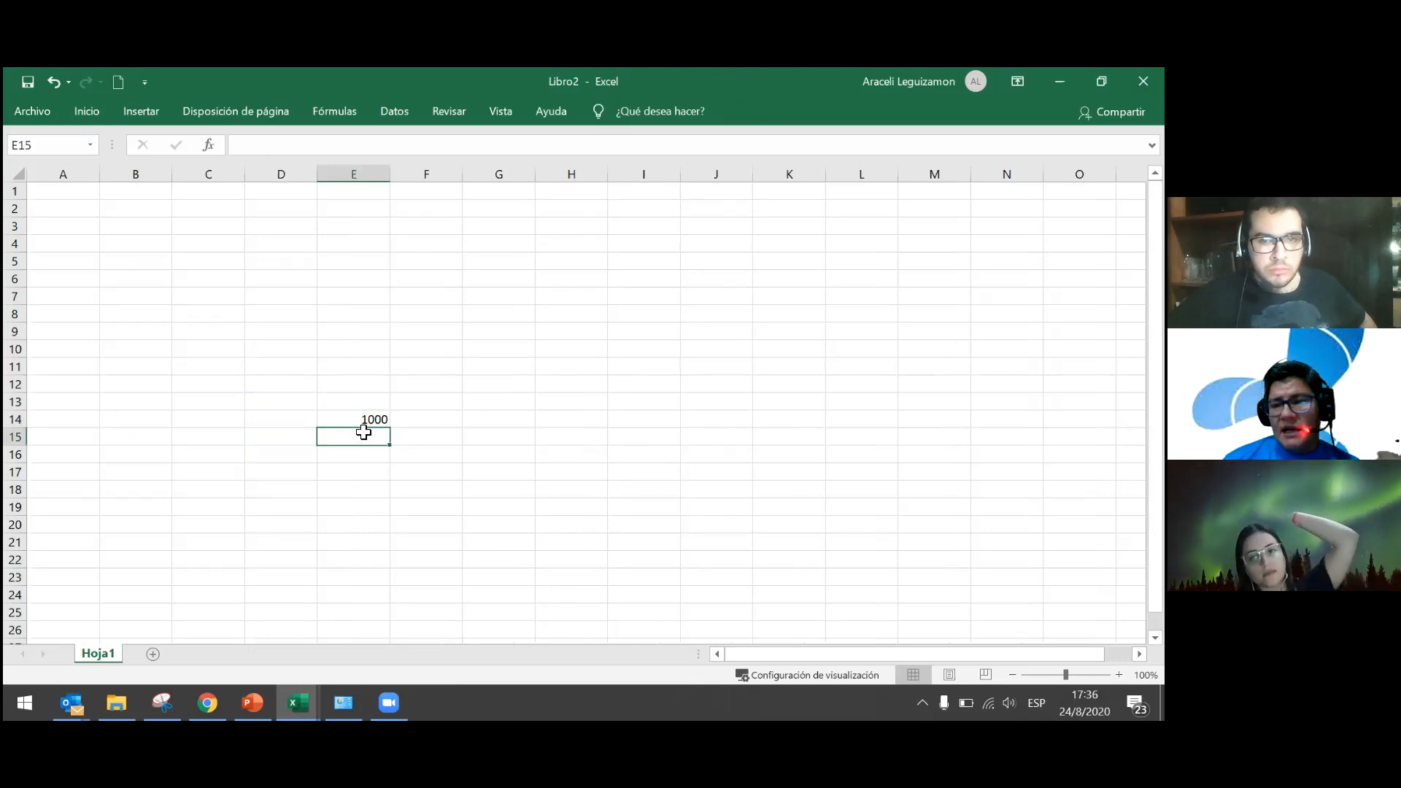
Switch back to the Excel Mbareté 2 workbook and enter 1000 in cell F13 of Hoja1.
{"action": "left_click", "coordinate": [307, 701]}
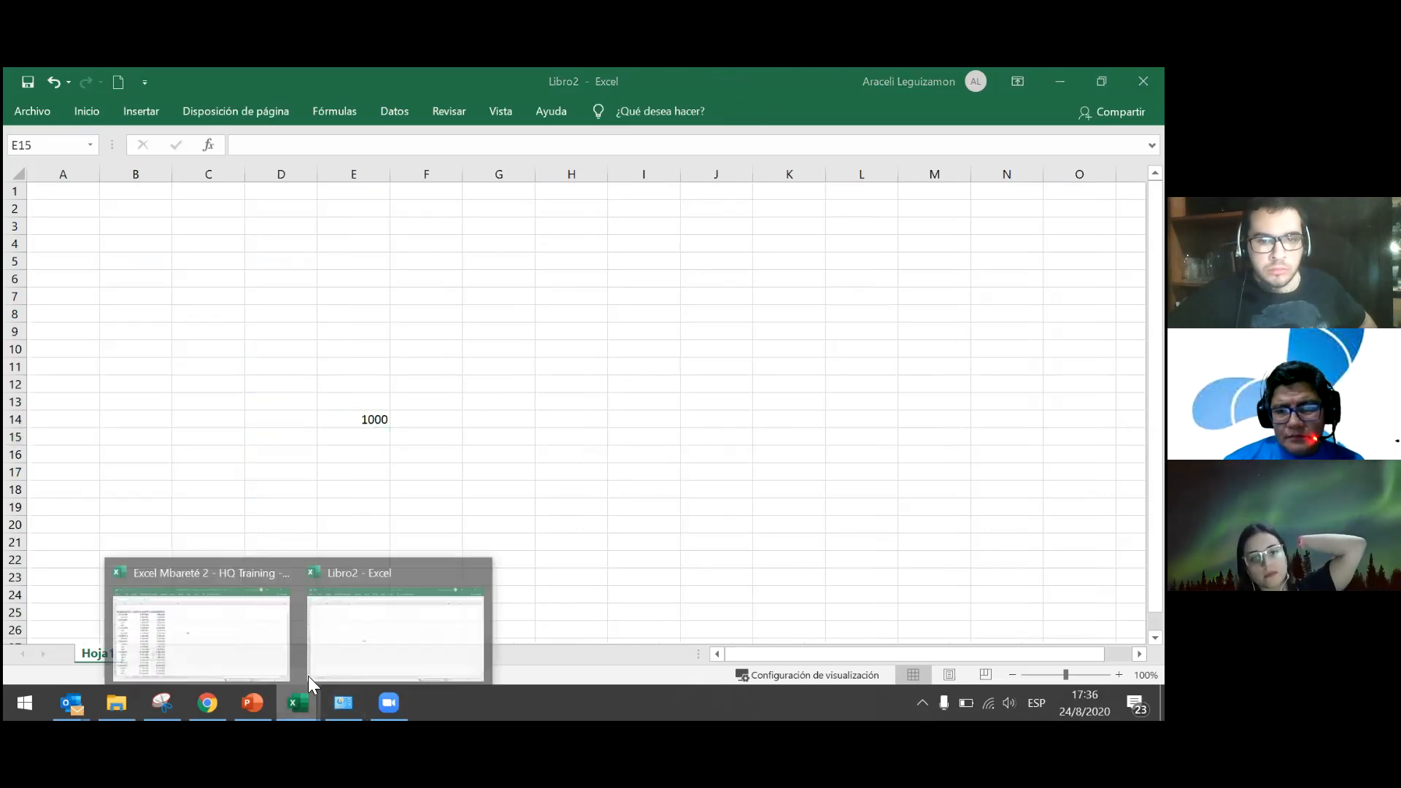
{"action": "left_click", "coordinate": [255, 660]}
{"action": "left_click", "coordinate": [382, 523]}
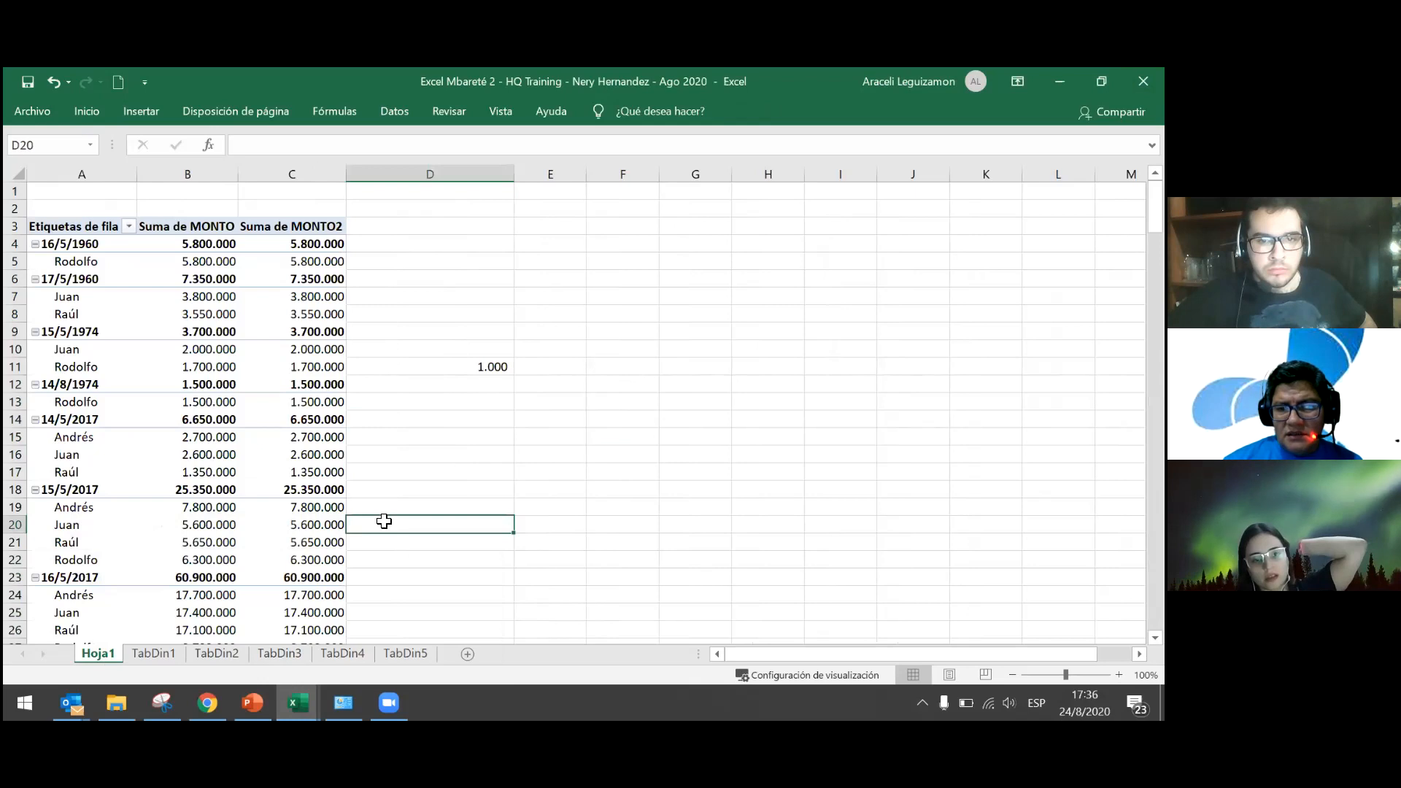
{"action": "left_click", "coordinate": [619, 399]}
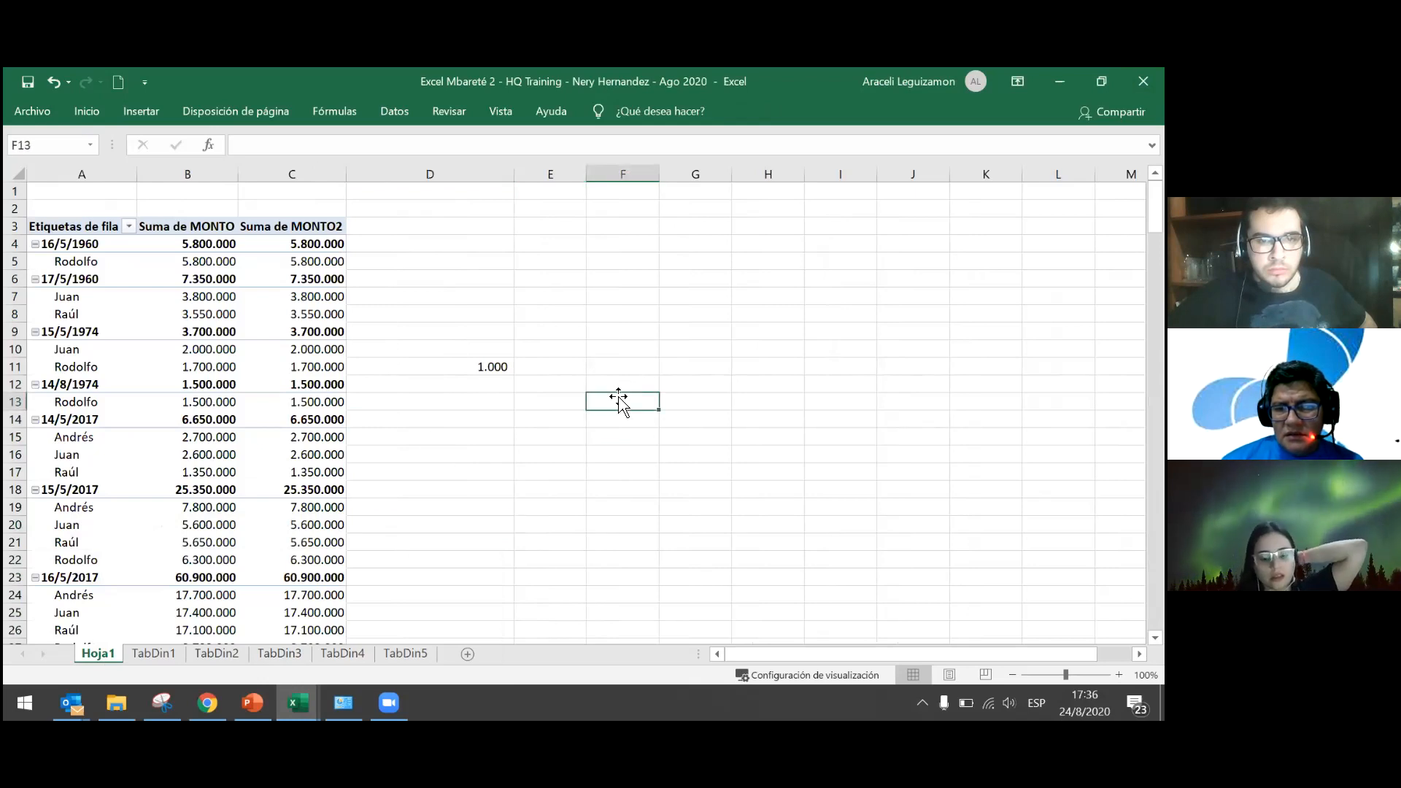
{"action": "type", "text": "100"}
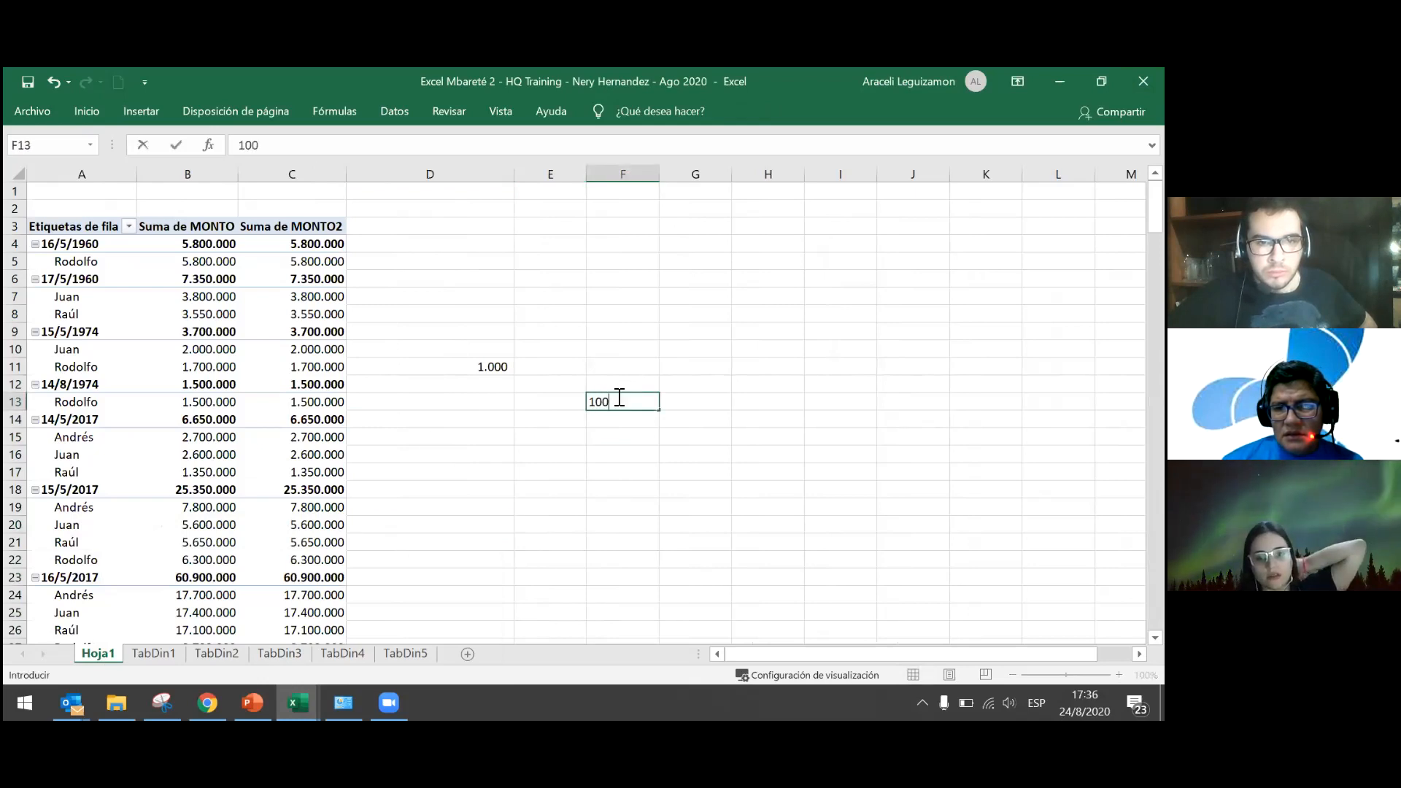
{"action": "type", "text": "0"}
{"action": "key", "text": "Return"}
{"action": "left_click", "coordinate": [620, 400]}
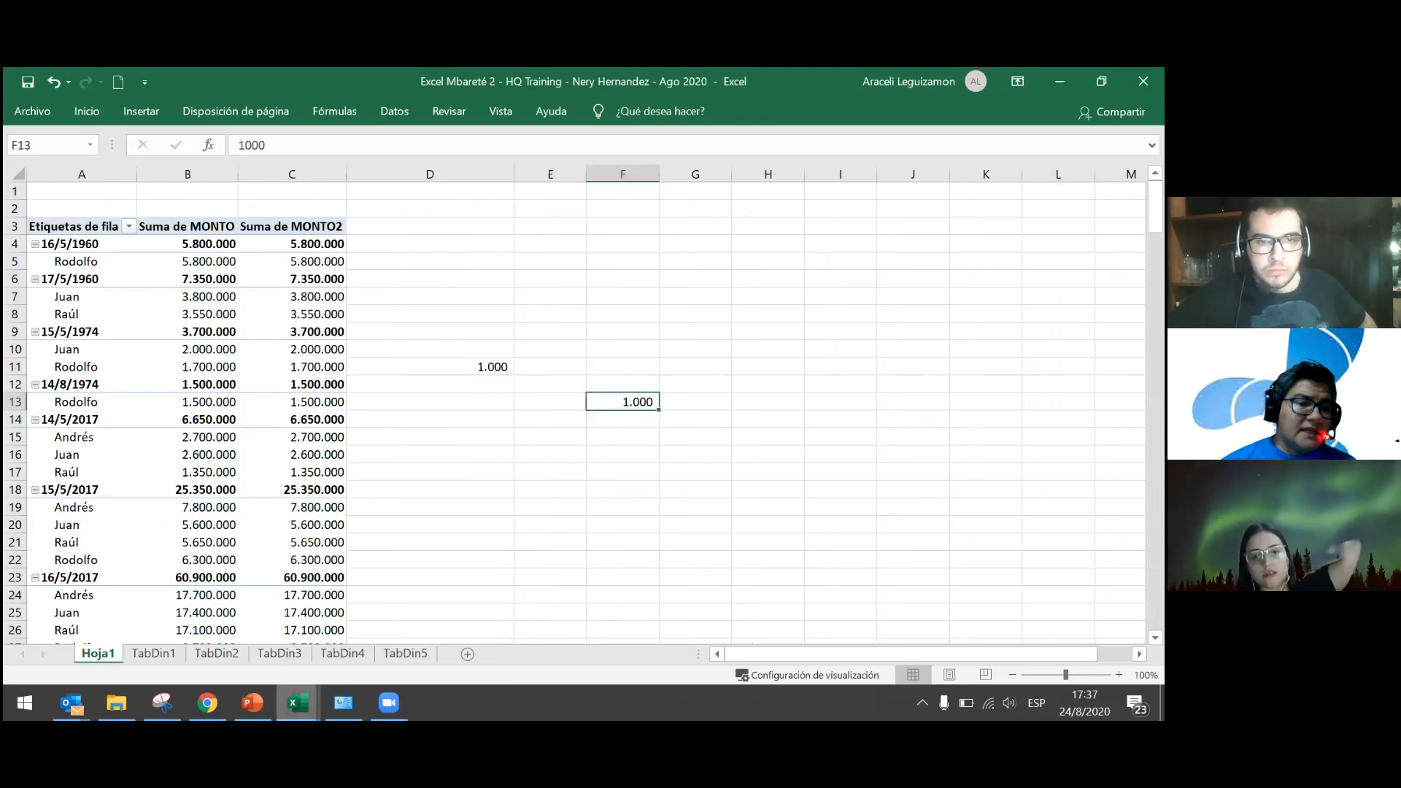
{"action": "mouse_move", "coordinate": [309, 690]}
Review the source data on TabDin1 and permanently delete the pivot table sheet Hoja1.
{"action": "left_click", "coordinate": [278, 435]}
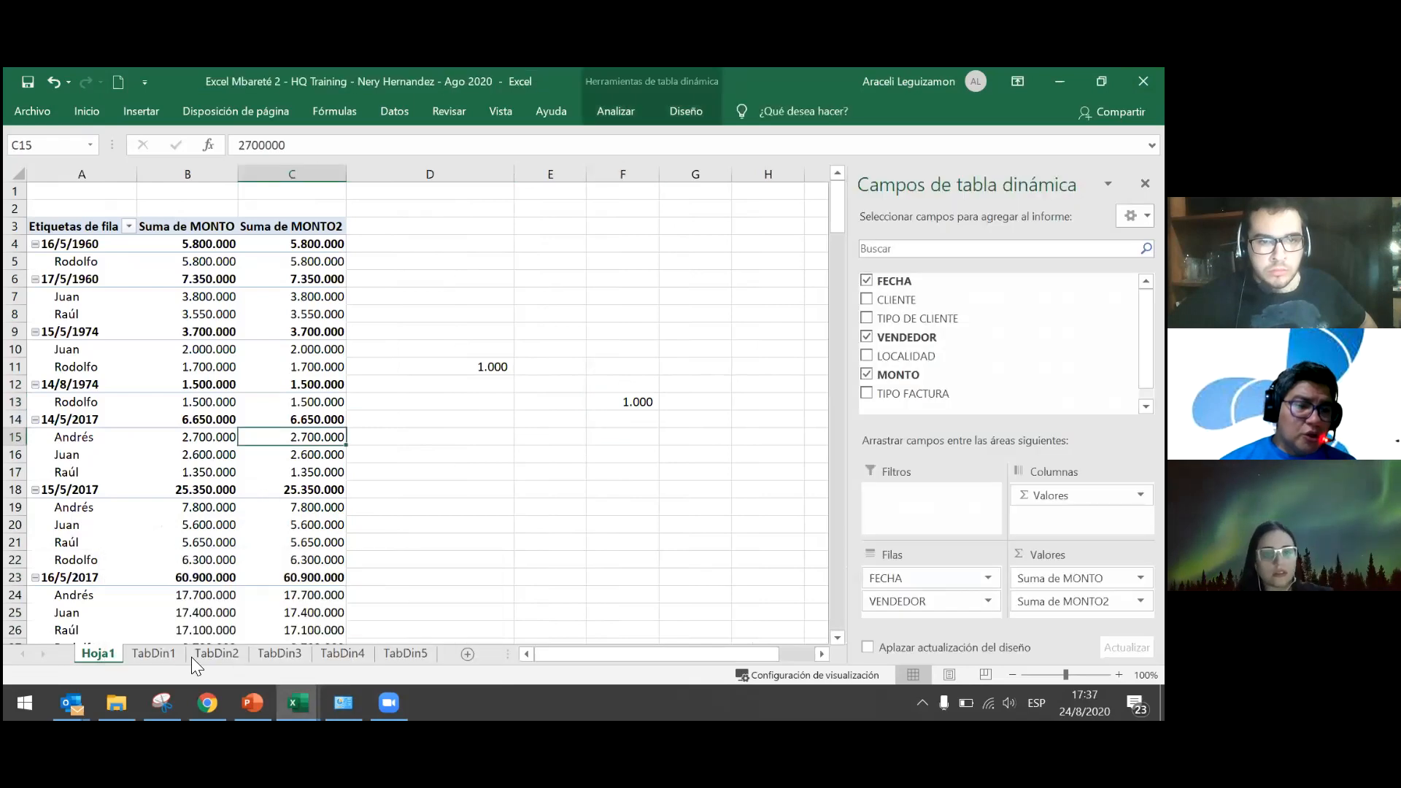
{"action": "left_click", "coordinate": [152, 654]}
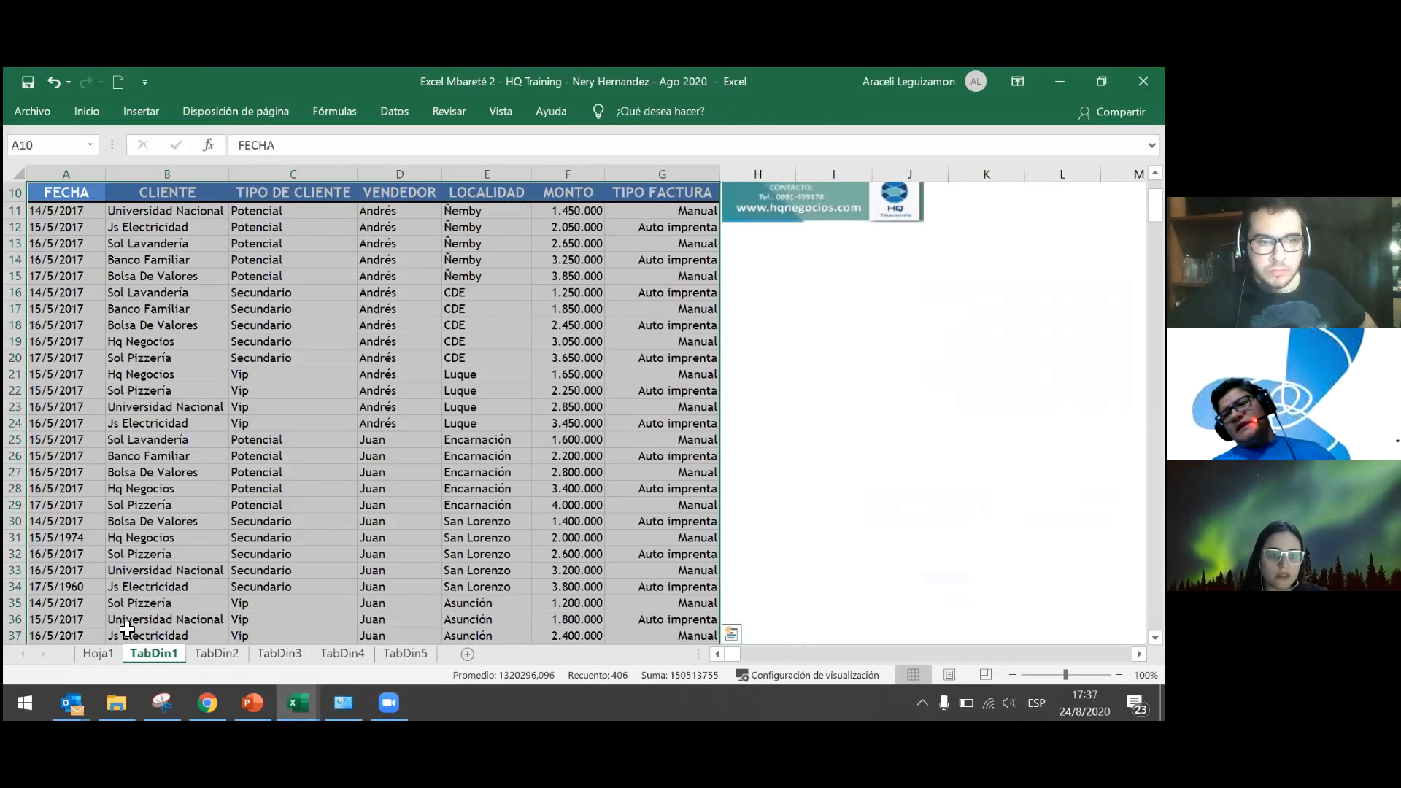
{"action": "left_click", "coordinate": [185, 505]}
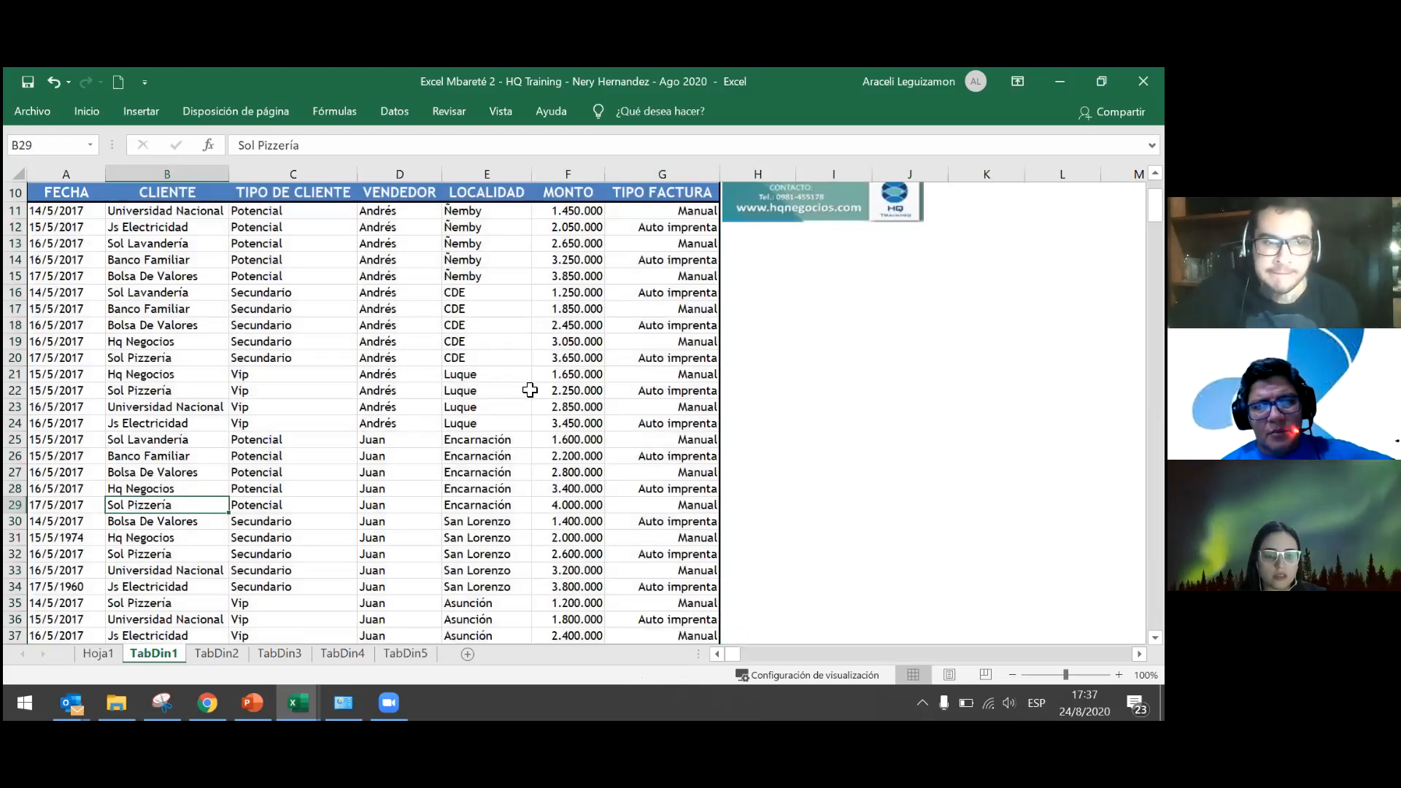
{"action": "key", "text": "ctrl+Page_Up"}
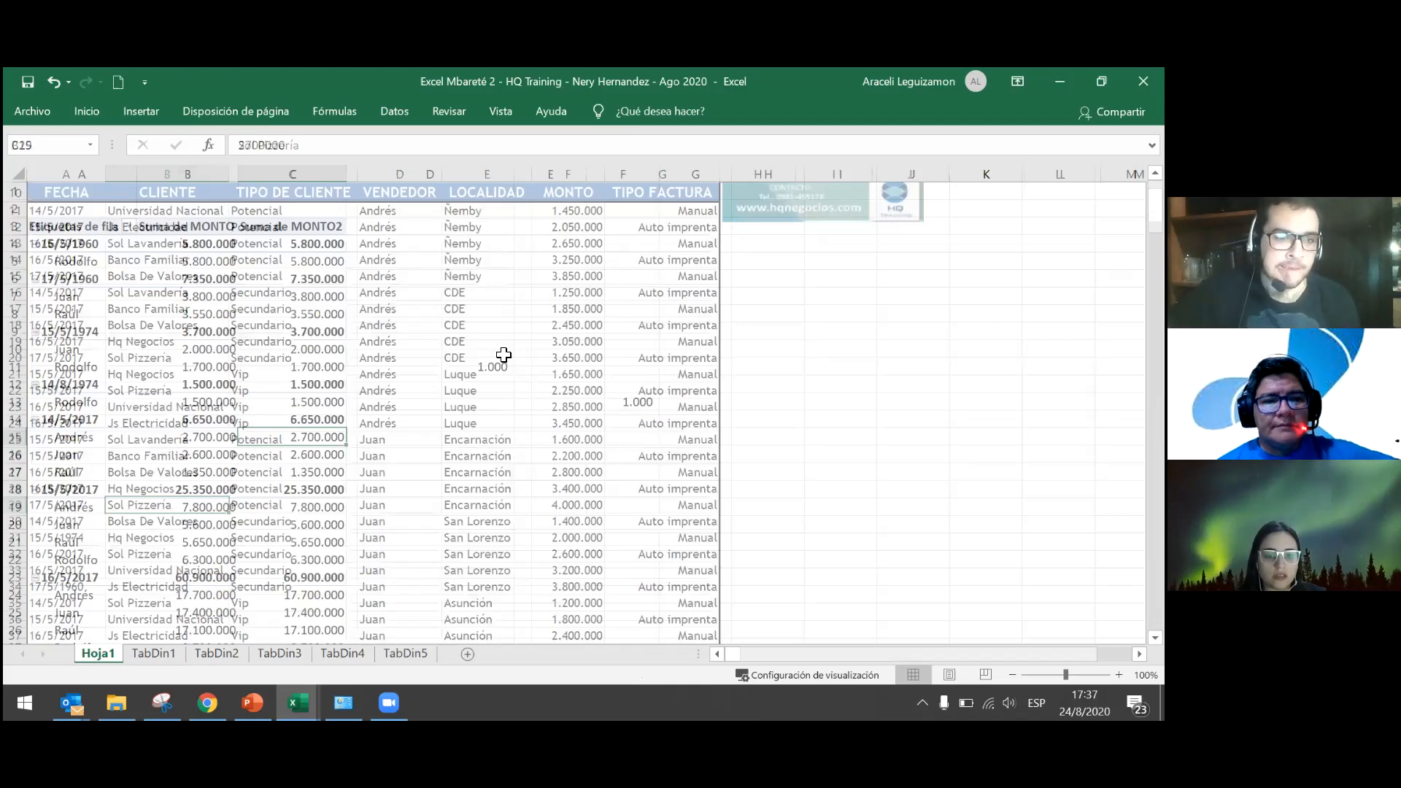
{"action": "left_click", "coordinate": [442, 455]}
{"action": "left_click", "coordinate": [226, 409]}
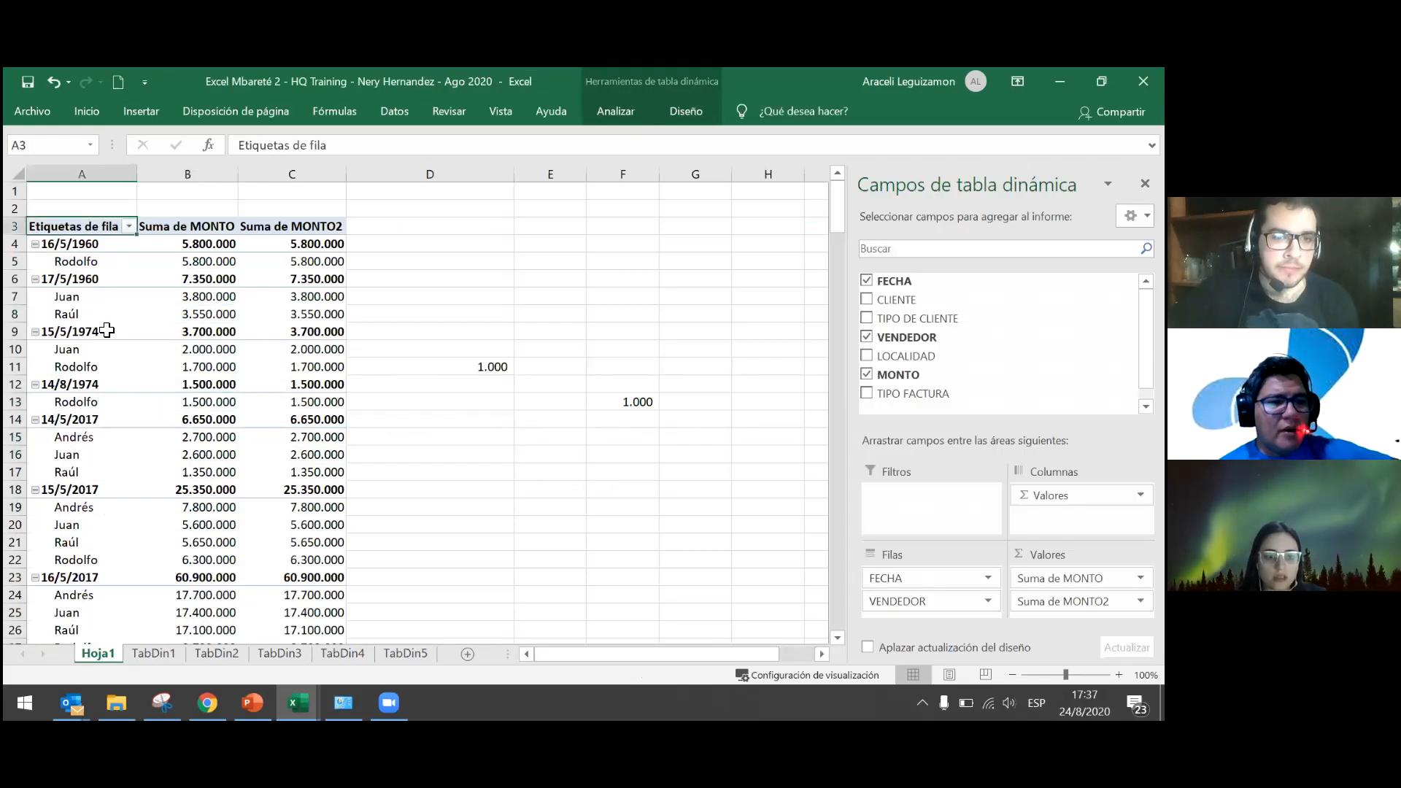
{"action": "right_click", "coordinate": [99, 653]}
{"action": "left_click", "coordinate": [149, 456]}
{"action": "left_click", "coordinate": [547, 434]}
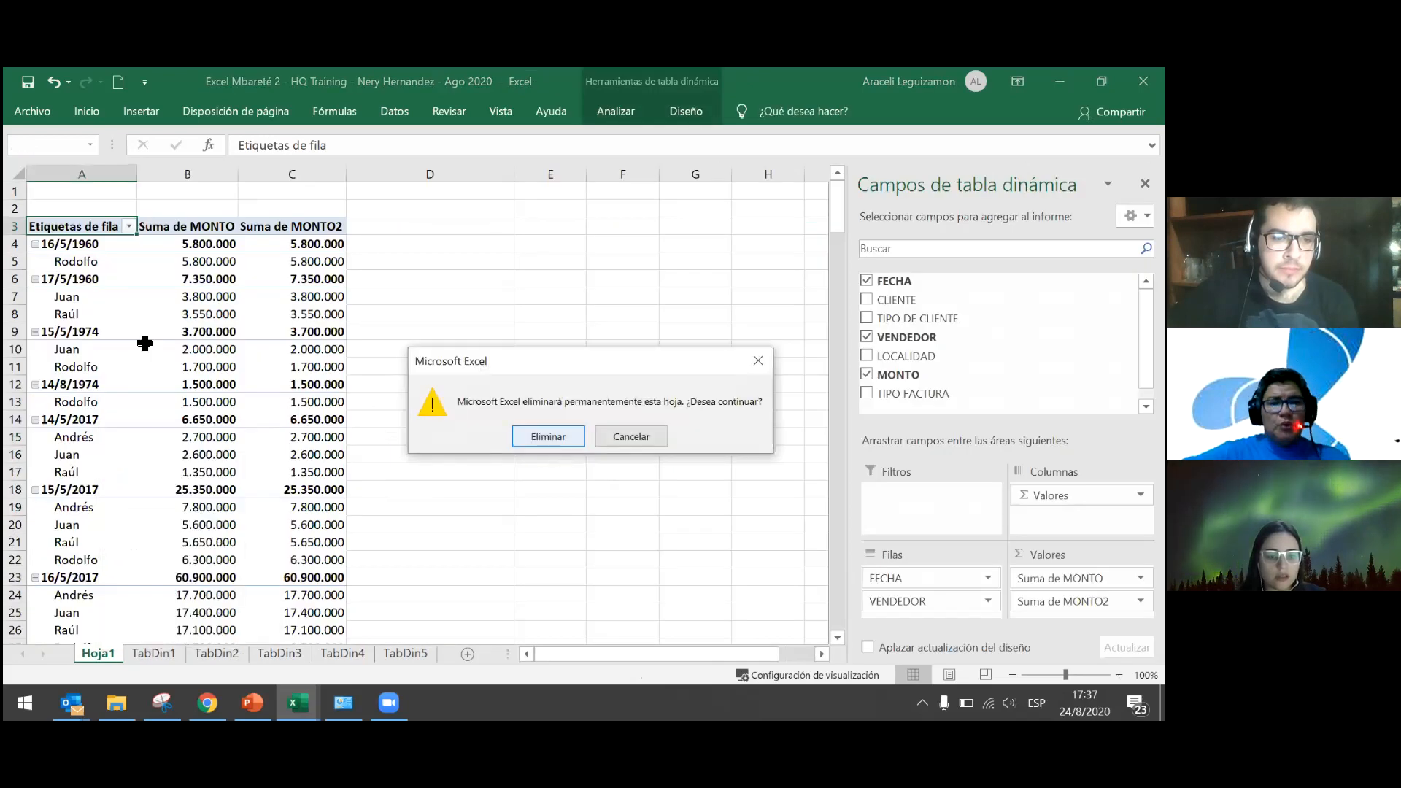
Create a pivot table on a new worksheet from TabDin1 range A10:G67, with FECHA in rows and MONTO summed as values.
{"action": "key", "text": "Left"}
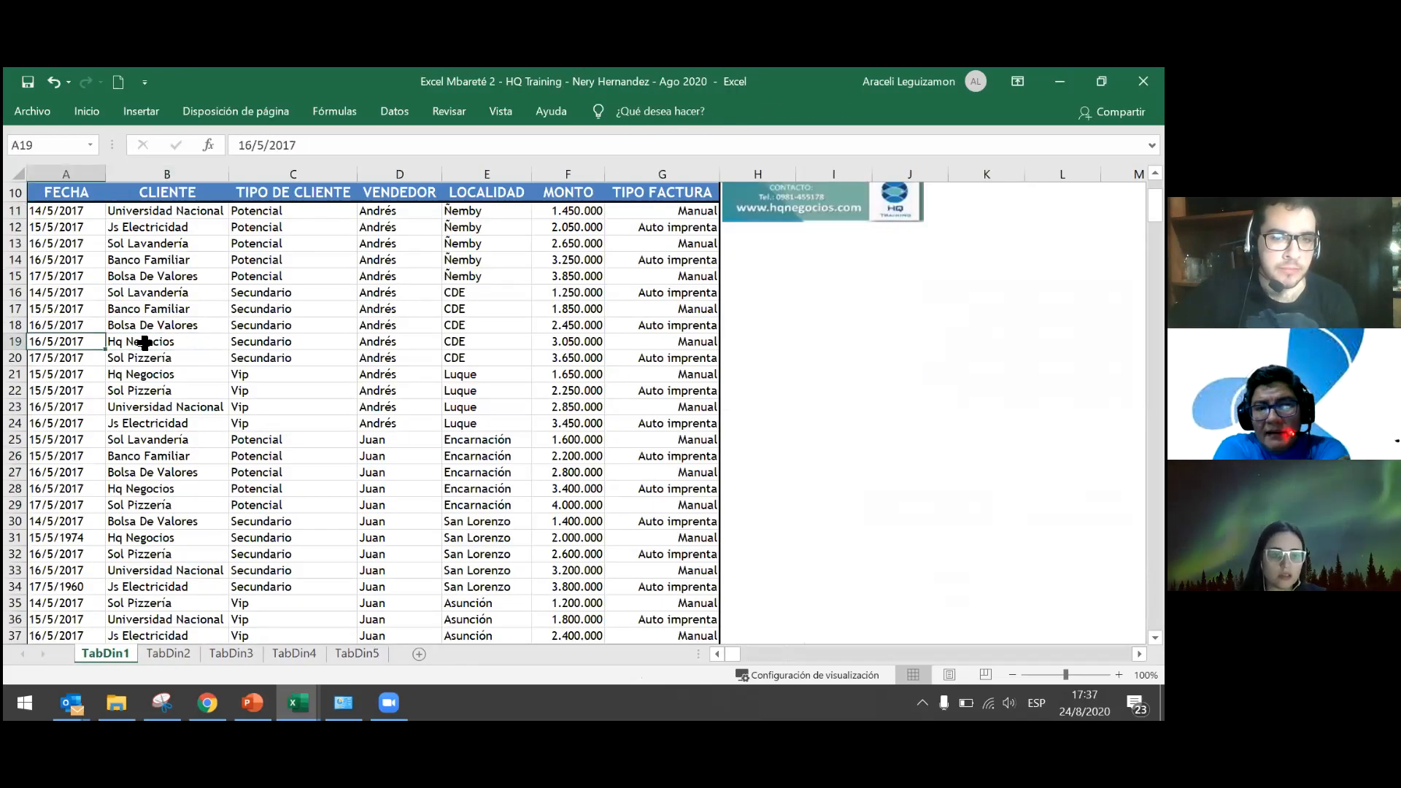
{"action": "key", "text": "ctrl+Home"}
{"action": "key", "text": "Down"}
{"action": "key", "text": "Down"}
{"action": "key", "text": "Down"}
{"action": "key", "text": "Down"}
{"action": "key", "text": "Down"}
{"action": "key", "text": "Down"}
{"action": "key", "text": "Down"}
{"action": "key", "text": "Down"}
{"action": "key", "text": "Down"}
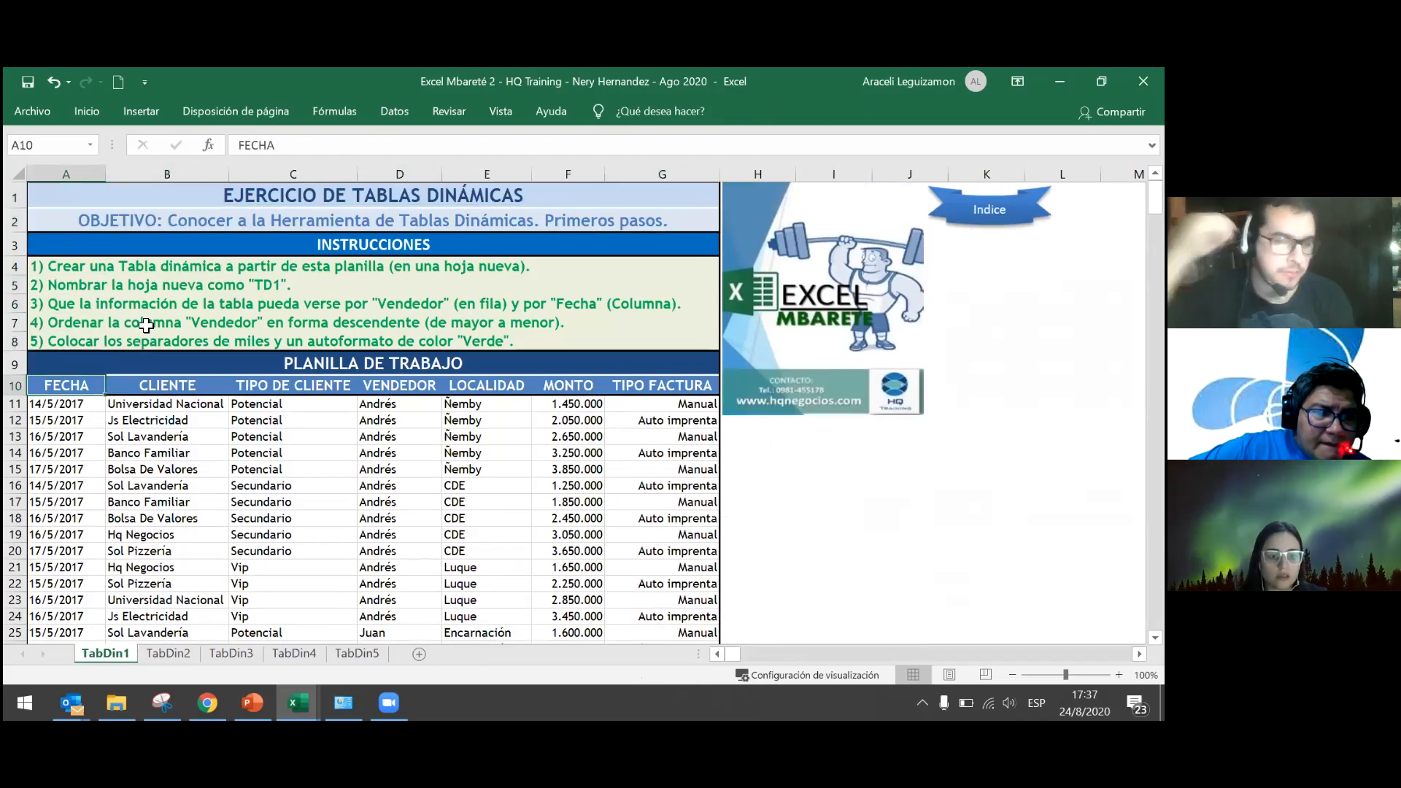
{"action": "key", "text": "ctrl+shift+Right"}
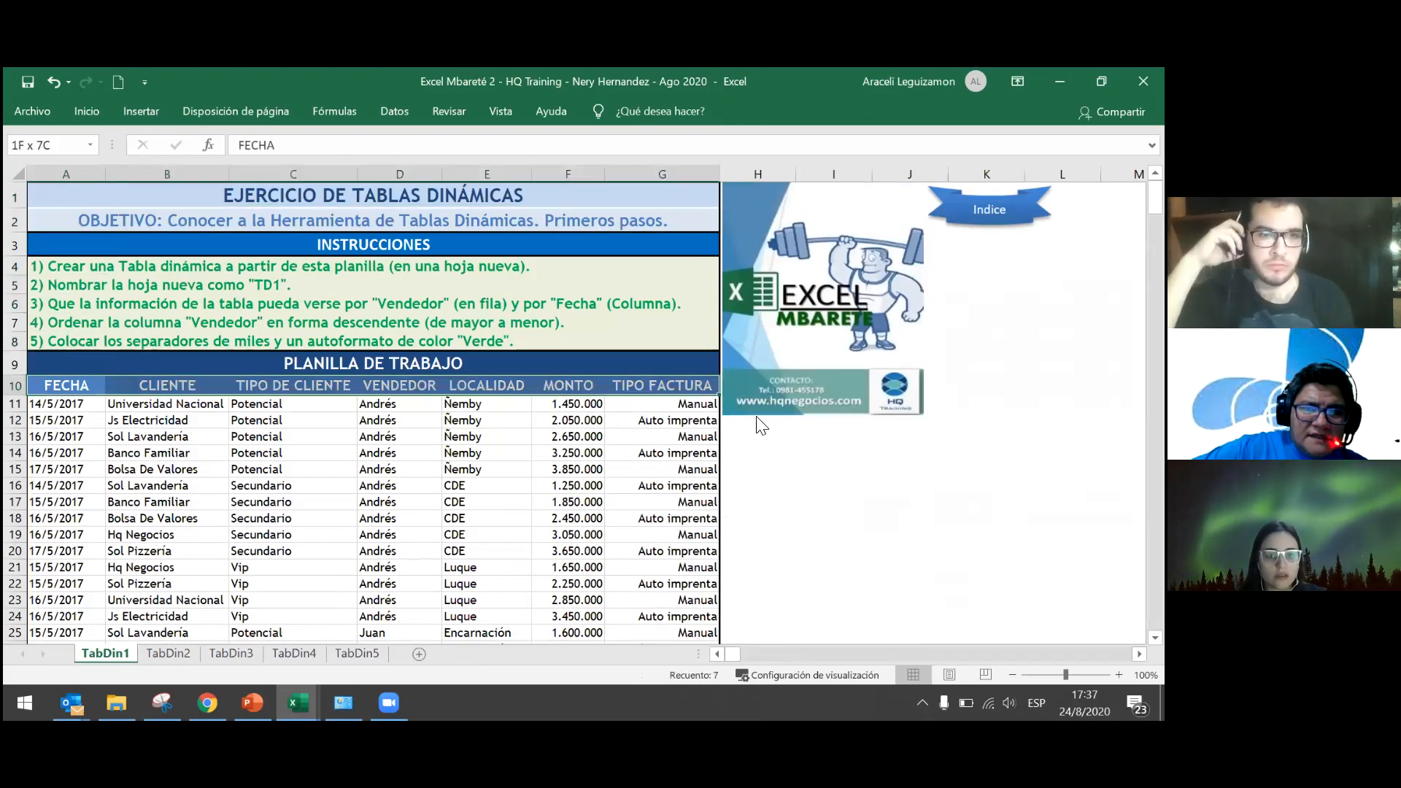
{"action": "key", "text": "ctrl+shift+Down"}
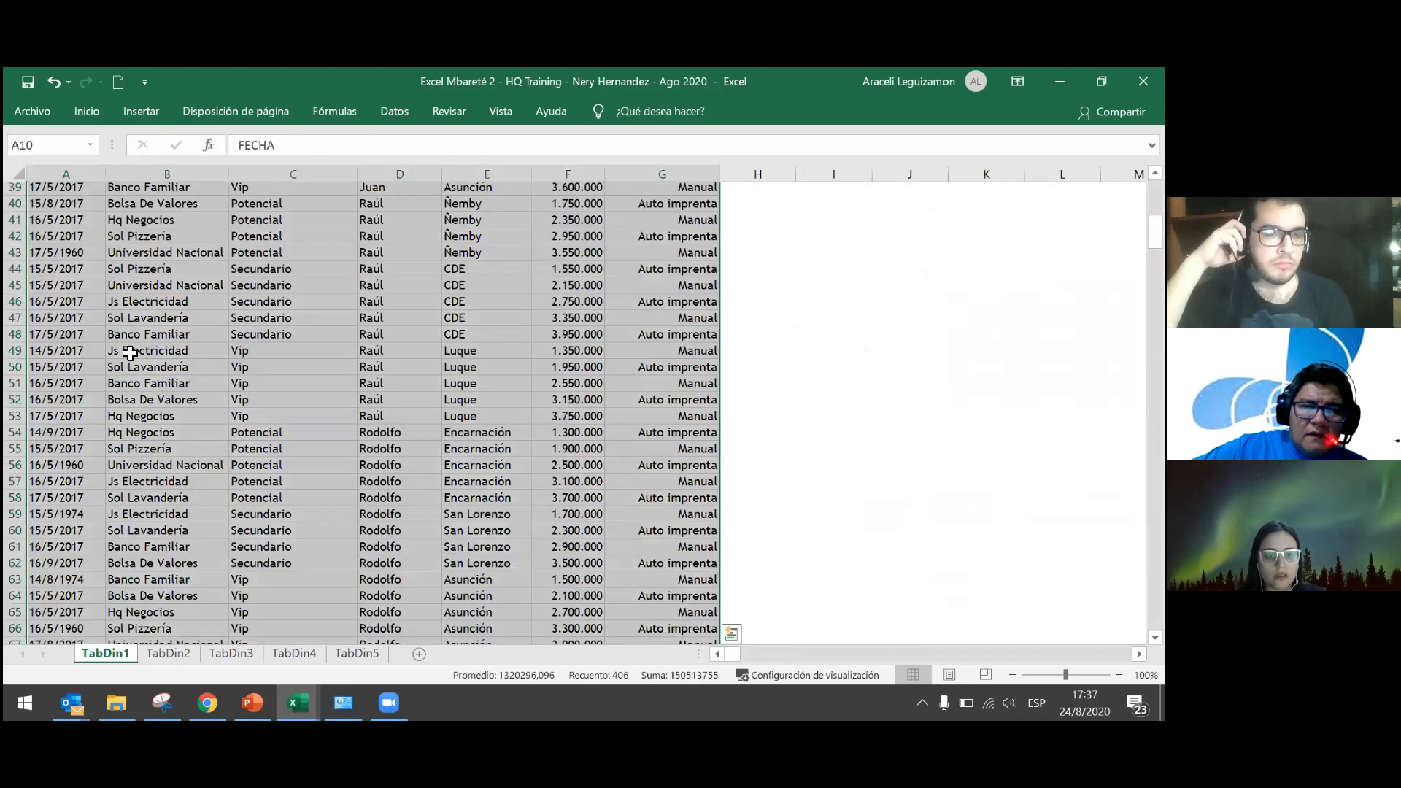
{"action": "key", "text": "alt+n"}
{"action": "key", "text": "v"}
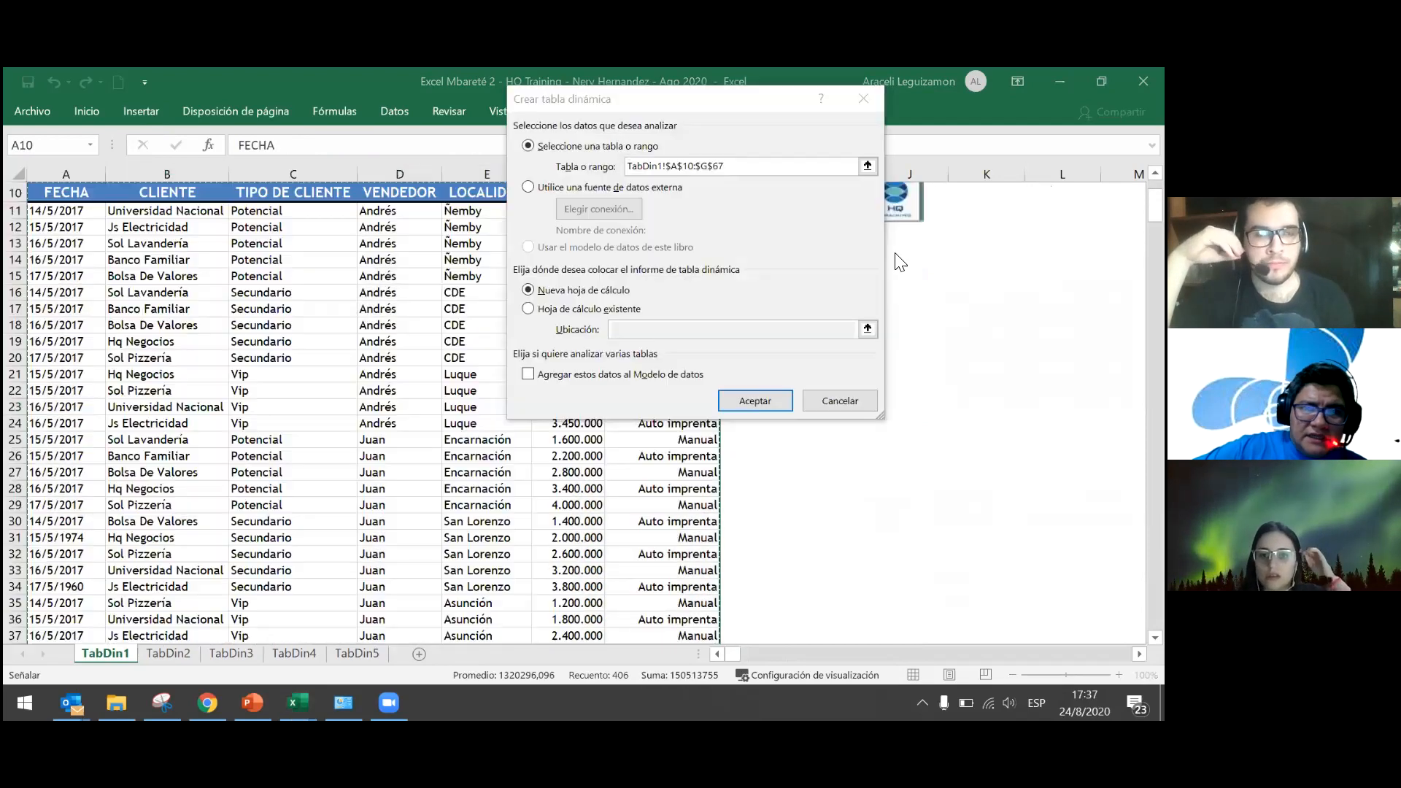
{"action": "key", "text": "Return"}
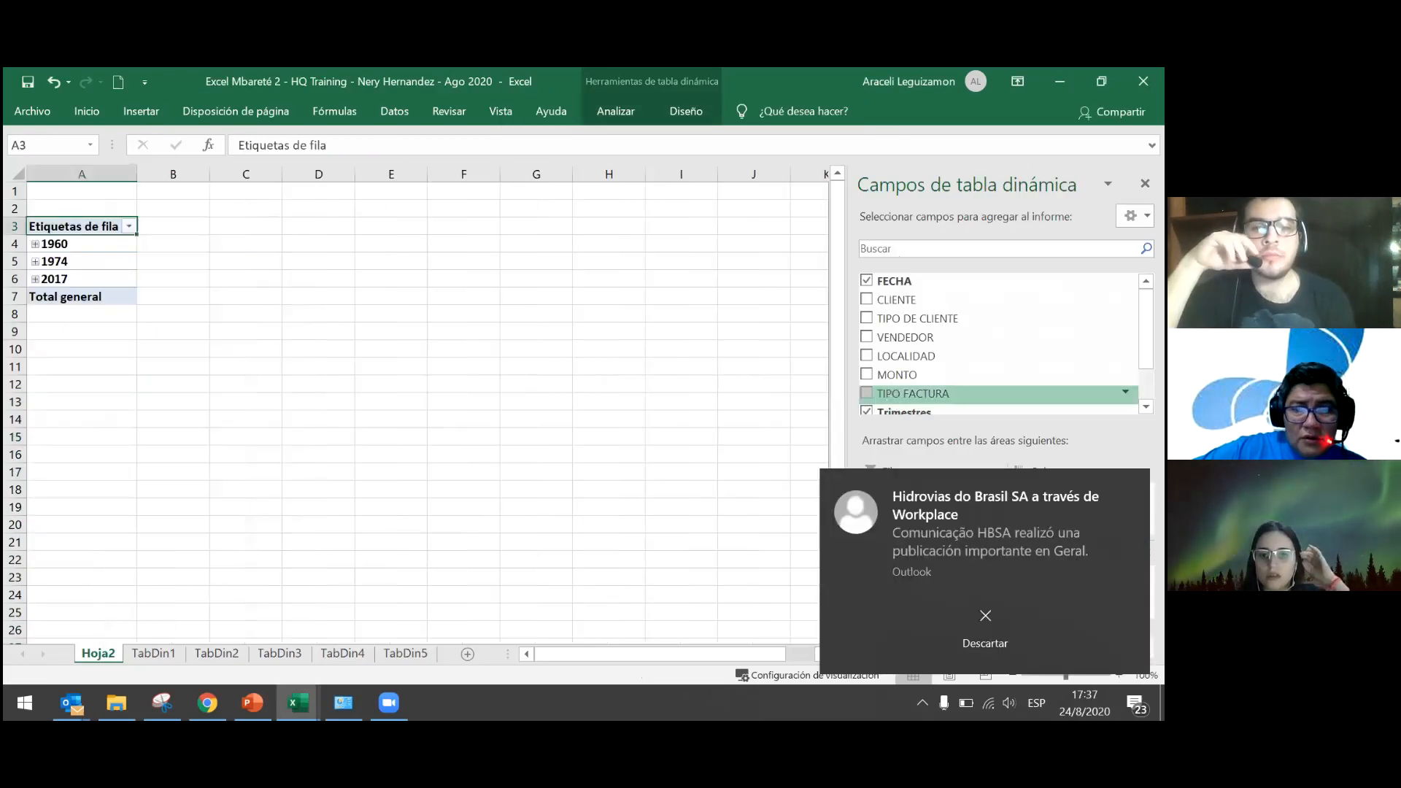
{"action": "left_click", "coordinate": [869, 375]}
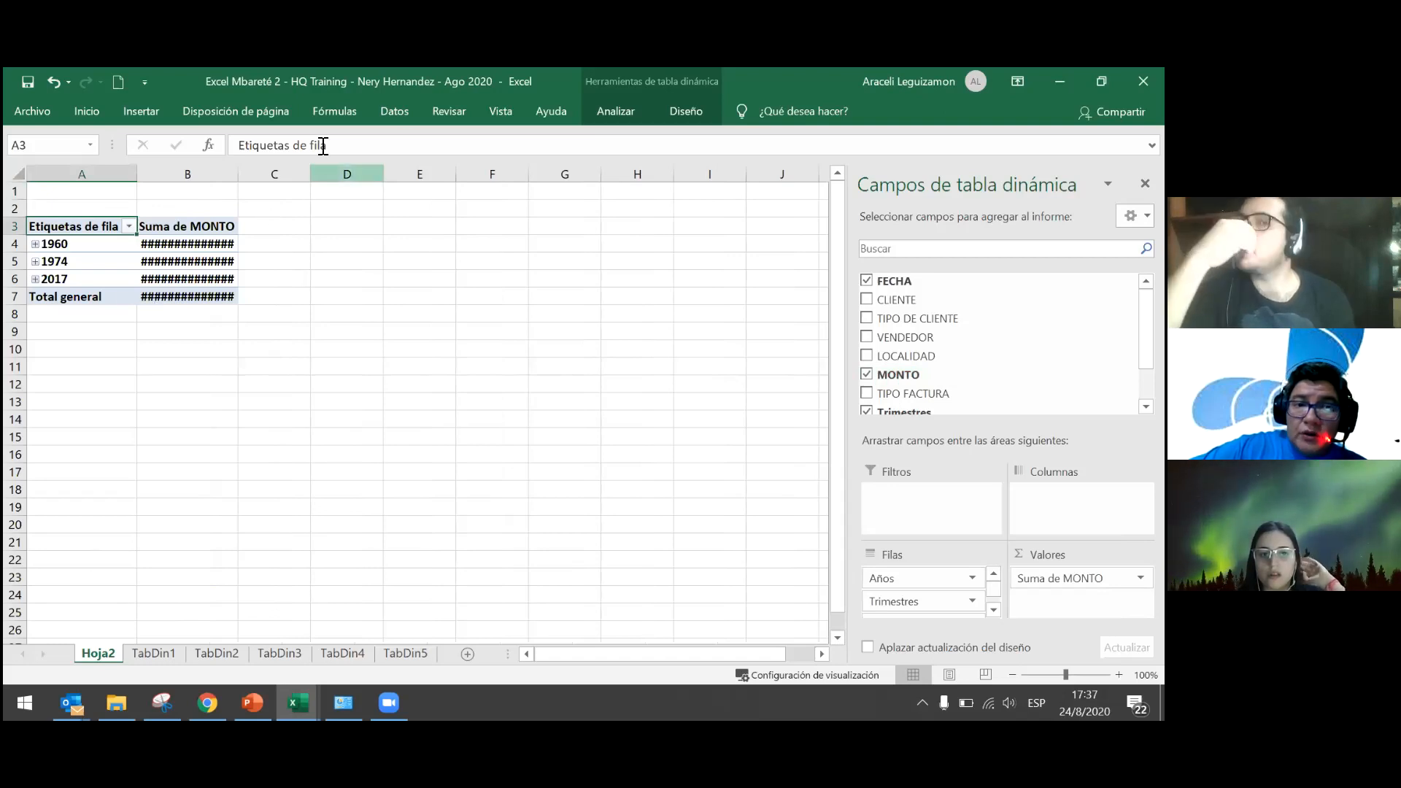
Check the number format of the 1974 sum and enter 1 in D6 to test the sheet's default format.
{"action": "left_click", "coordinate": [187, 261]}
{"action": "left_click", "coordinate": [86, 111]}
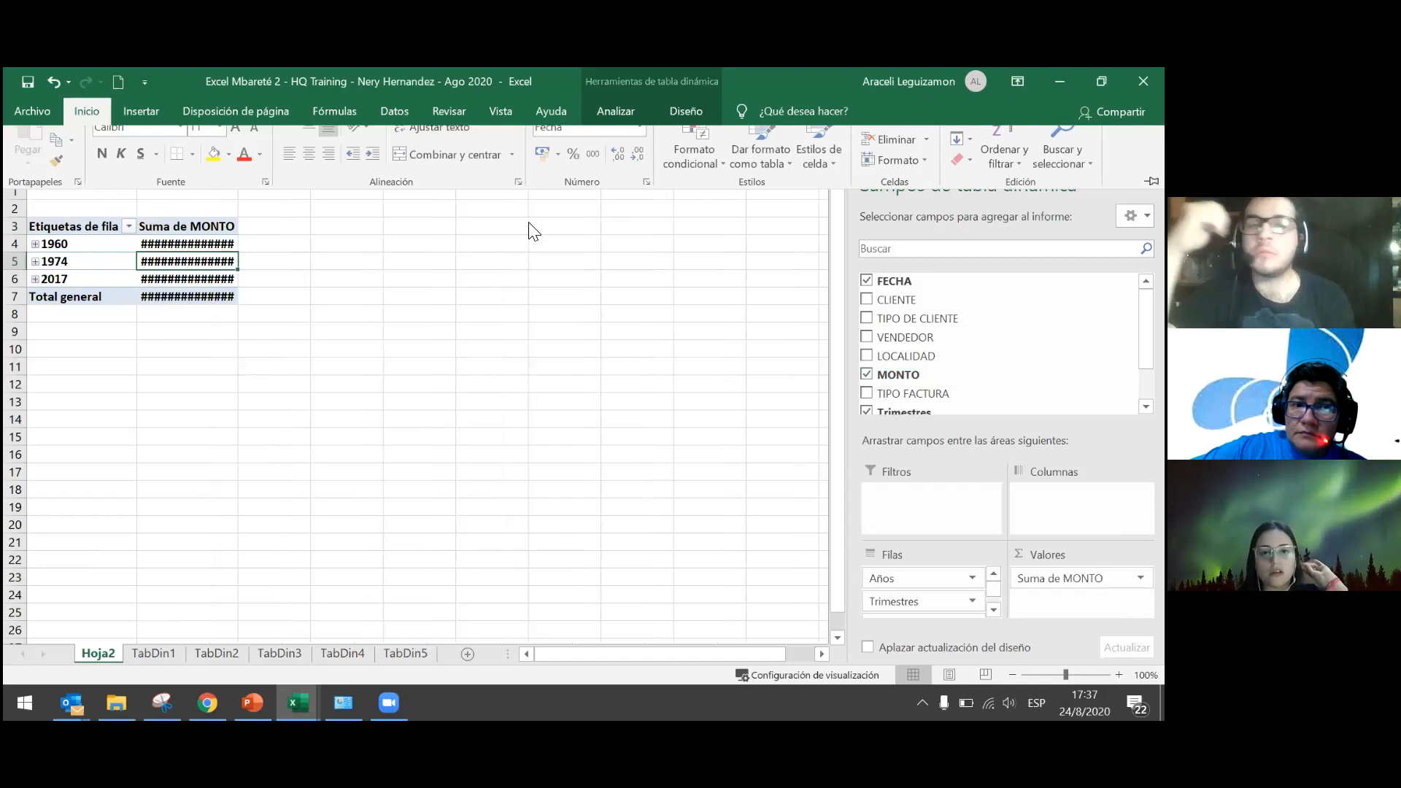
{"action": "left_click", "coordinate": [380, 290]}
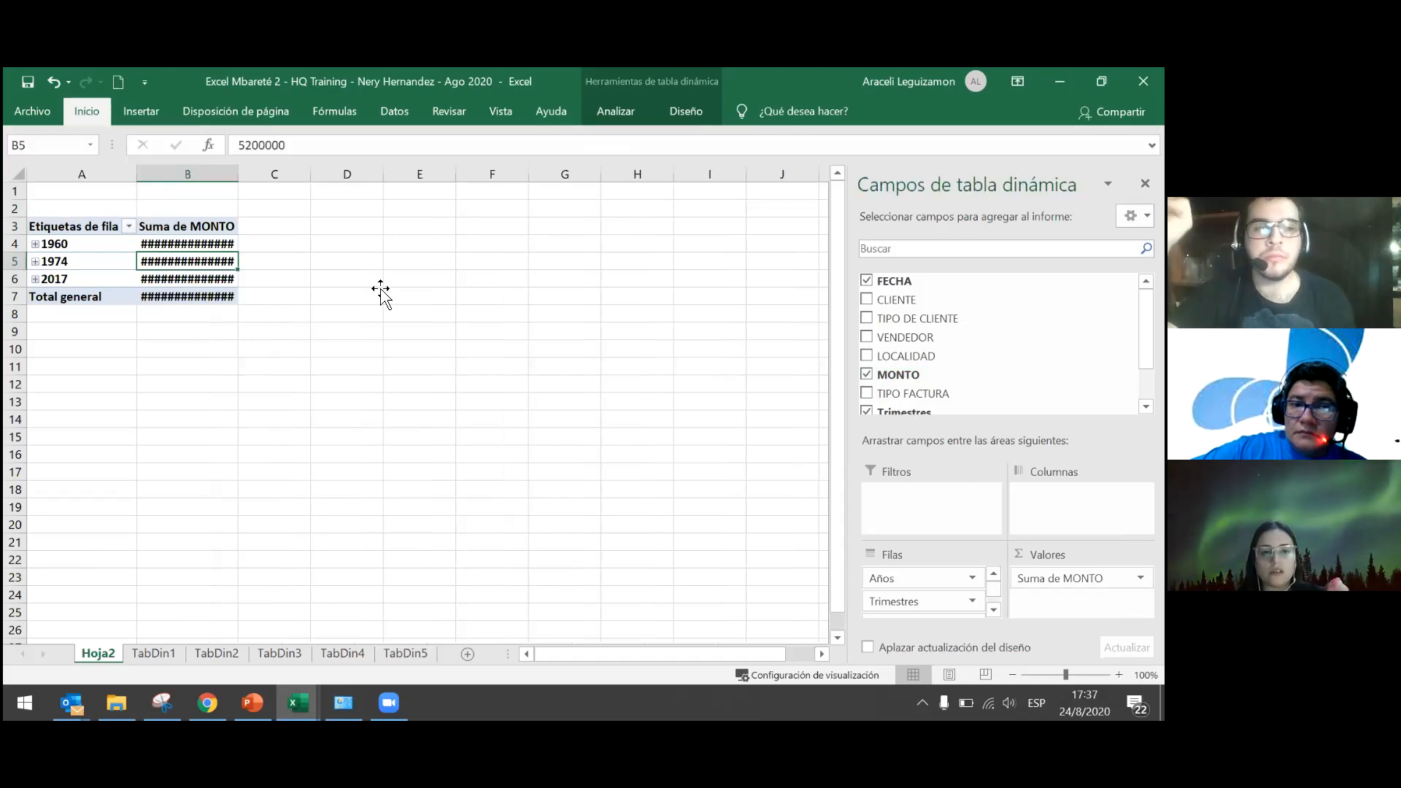
{"action": "left_click", "coordinate": [380, 286]}
{"action": "type", "text": "1"}
{"action": "key", "text": "Return"}
{"action": "left_click", "coordinate": [381, 321]}
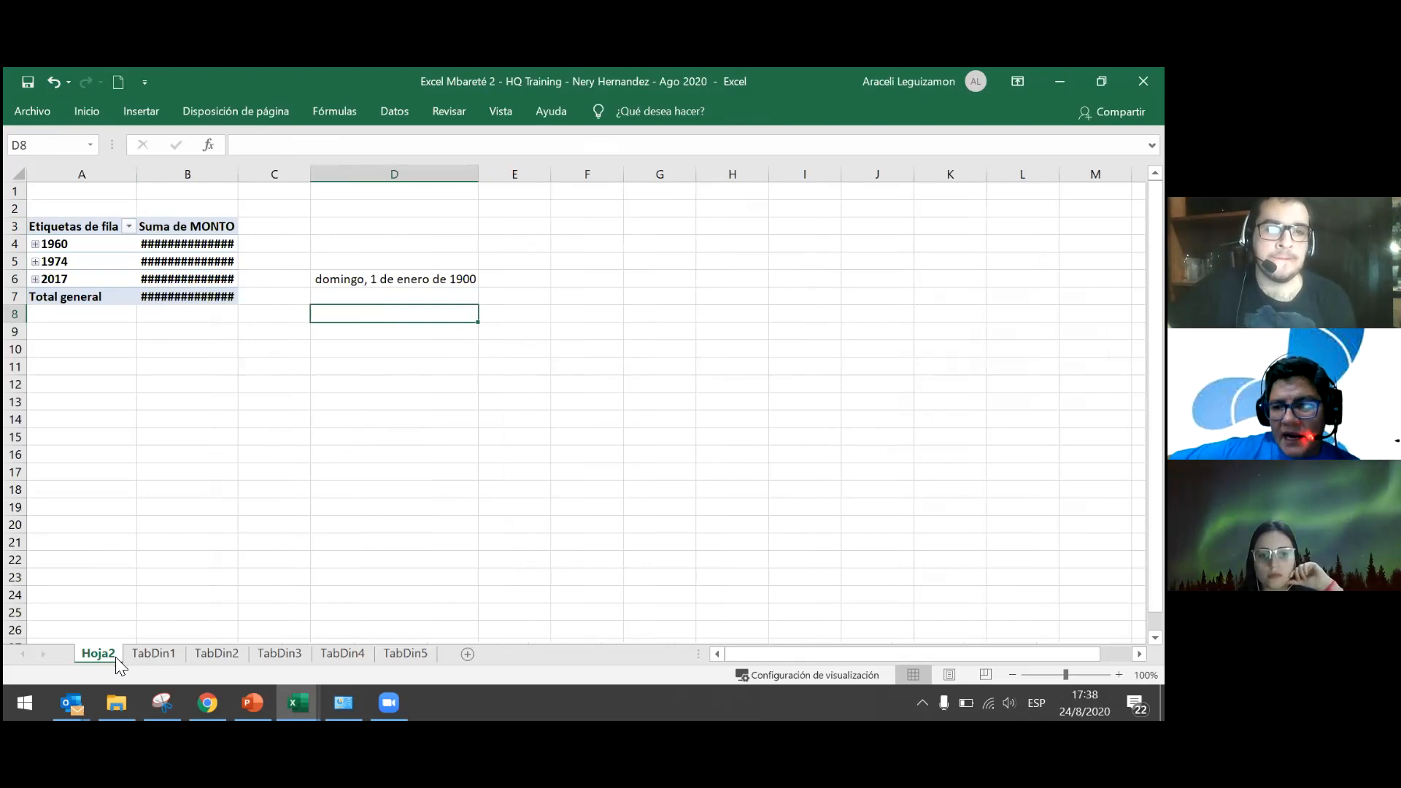
Set the entire Hoja2 sheet to the General number format and apply the thousands separator style.
{"action": "left_click", "coordinate": [18, 175]}
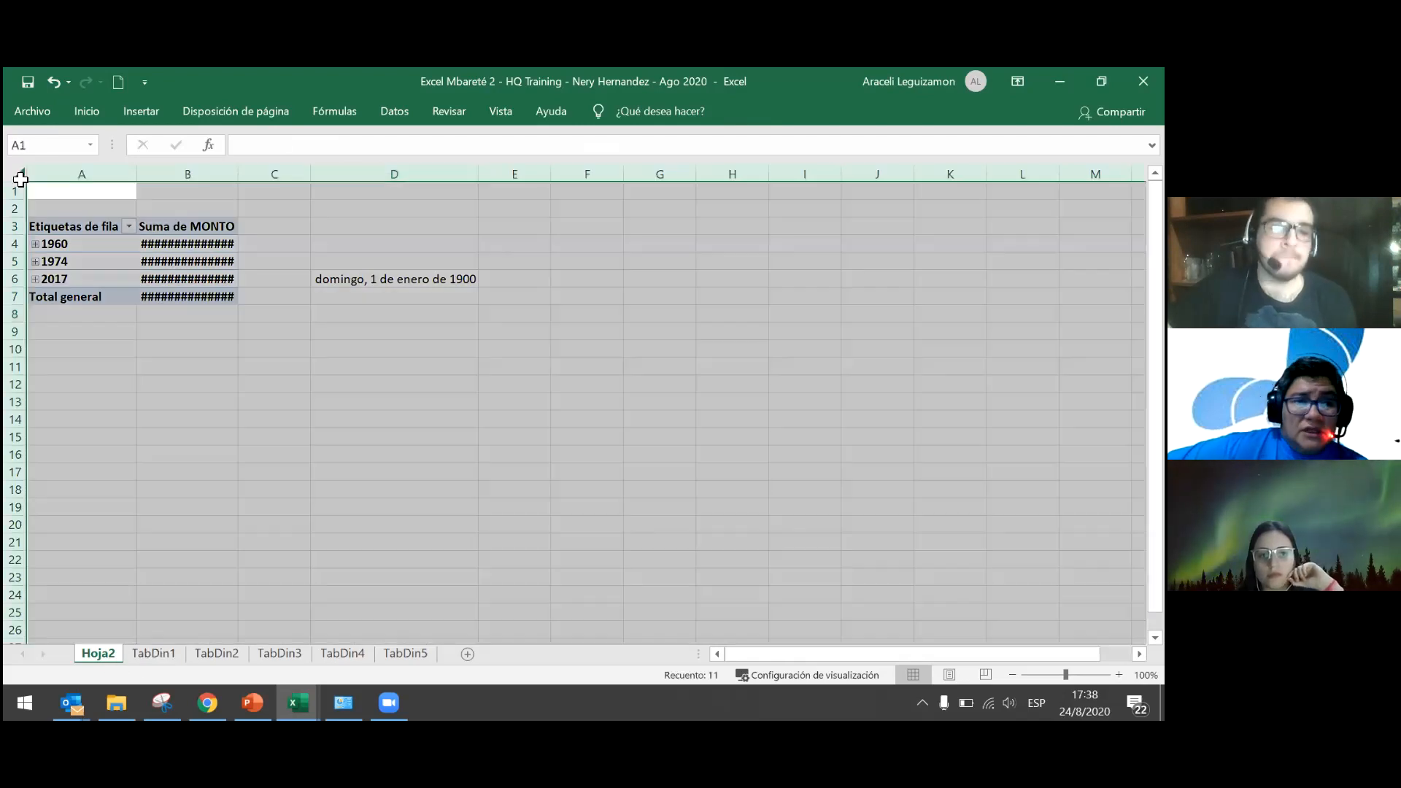
{"action": "left_click", "coordinate": [86, 113]}
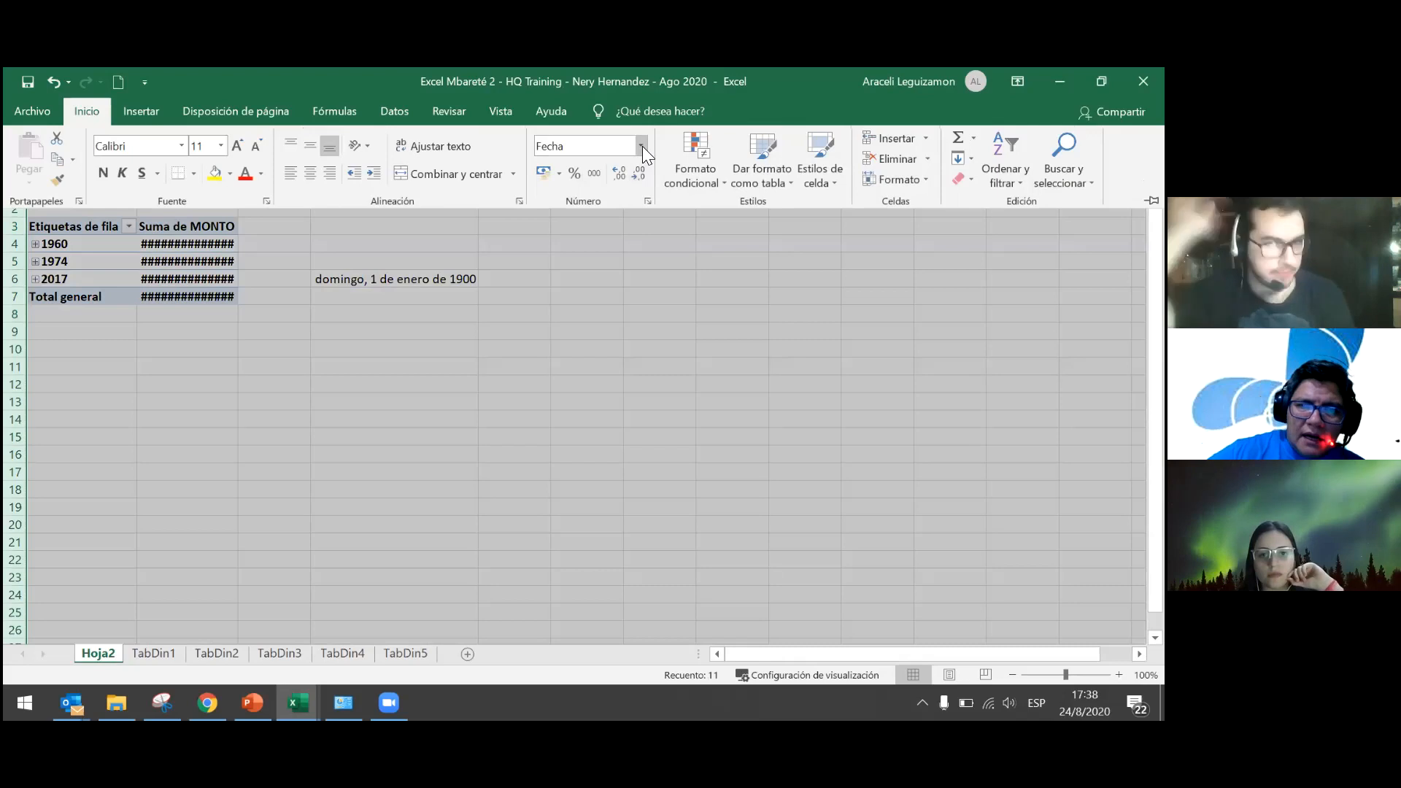
{"action": "left_click", "coordinate": [642, 145]}
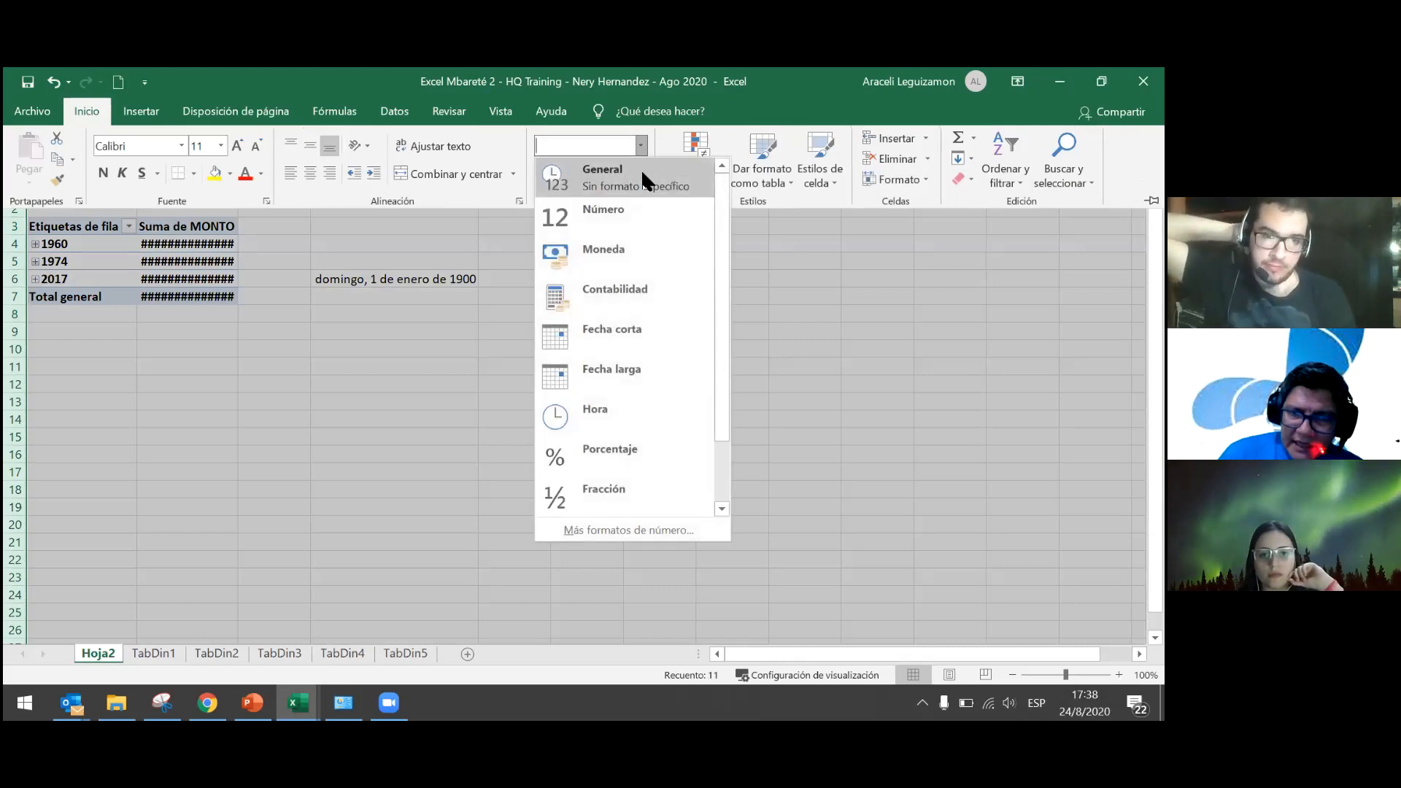
{"action": "left_click", "coordinate": [642, 175]}
{"action": "left_click", "coordinate": [593, 174]}
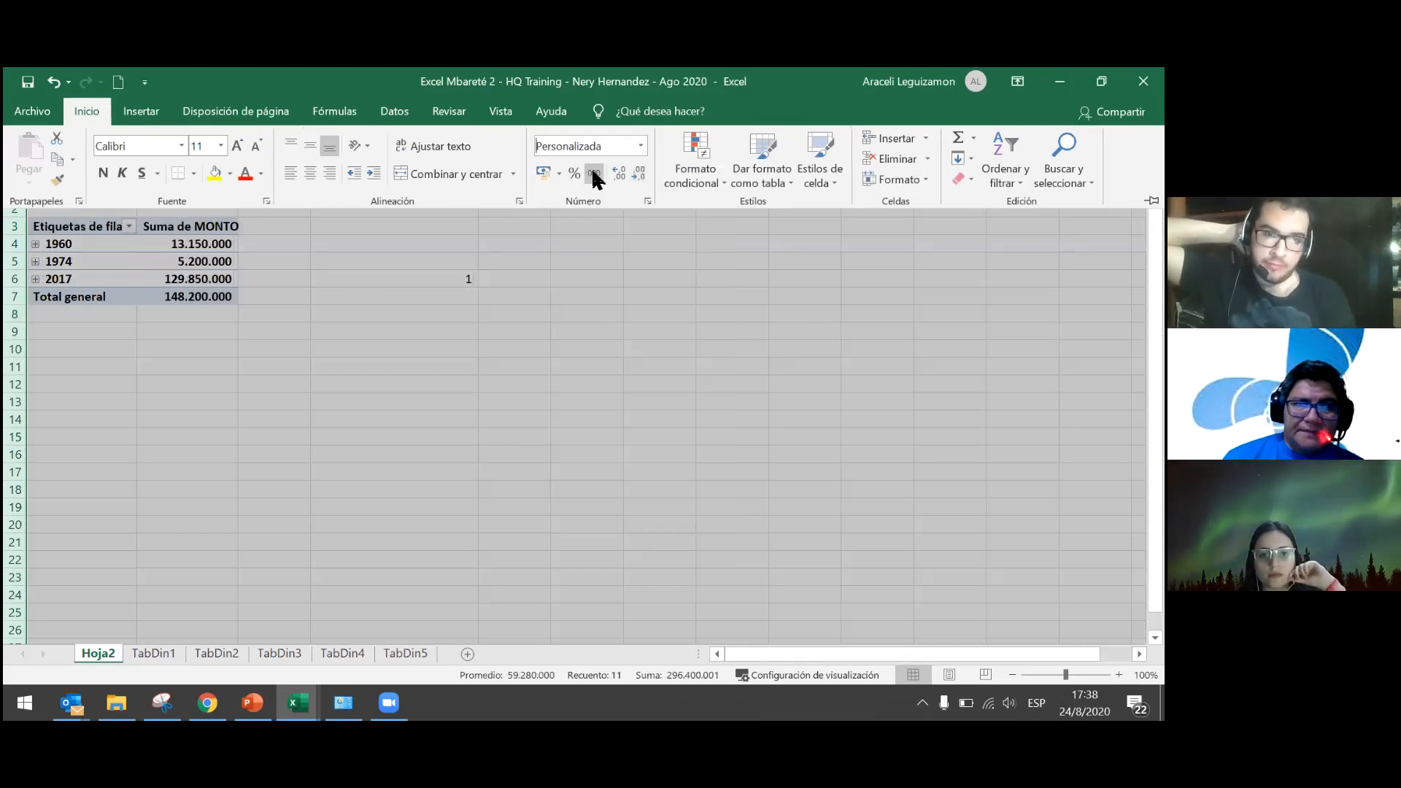
{"action": "left_click", "coordinate": [586, 350]}
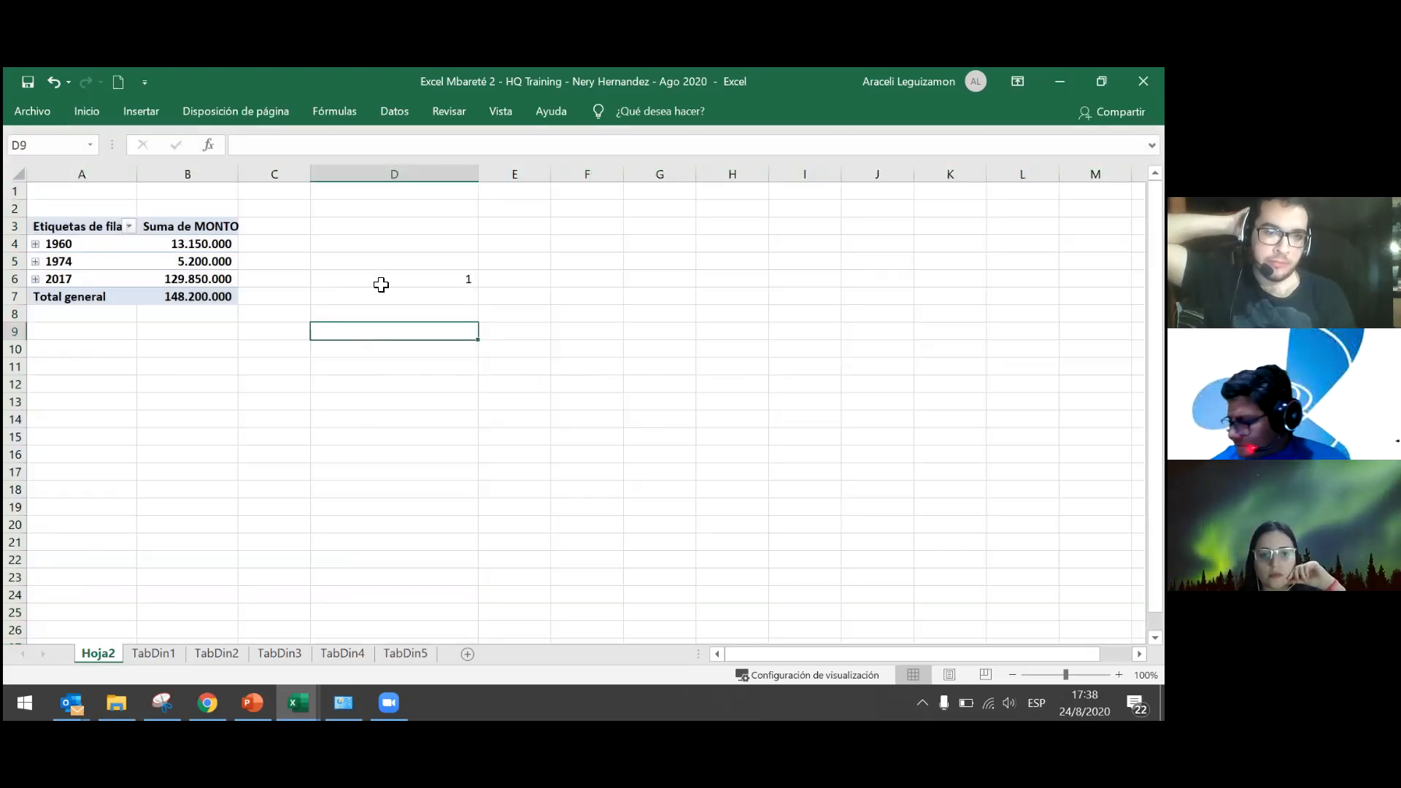
Delete the test value from cell D6.
{"action": "left_click", "coordinate": [378, 281]}
{"action": "key", "text": "Delete"}
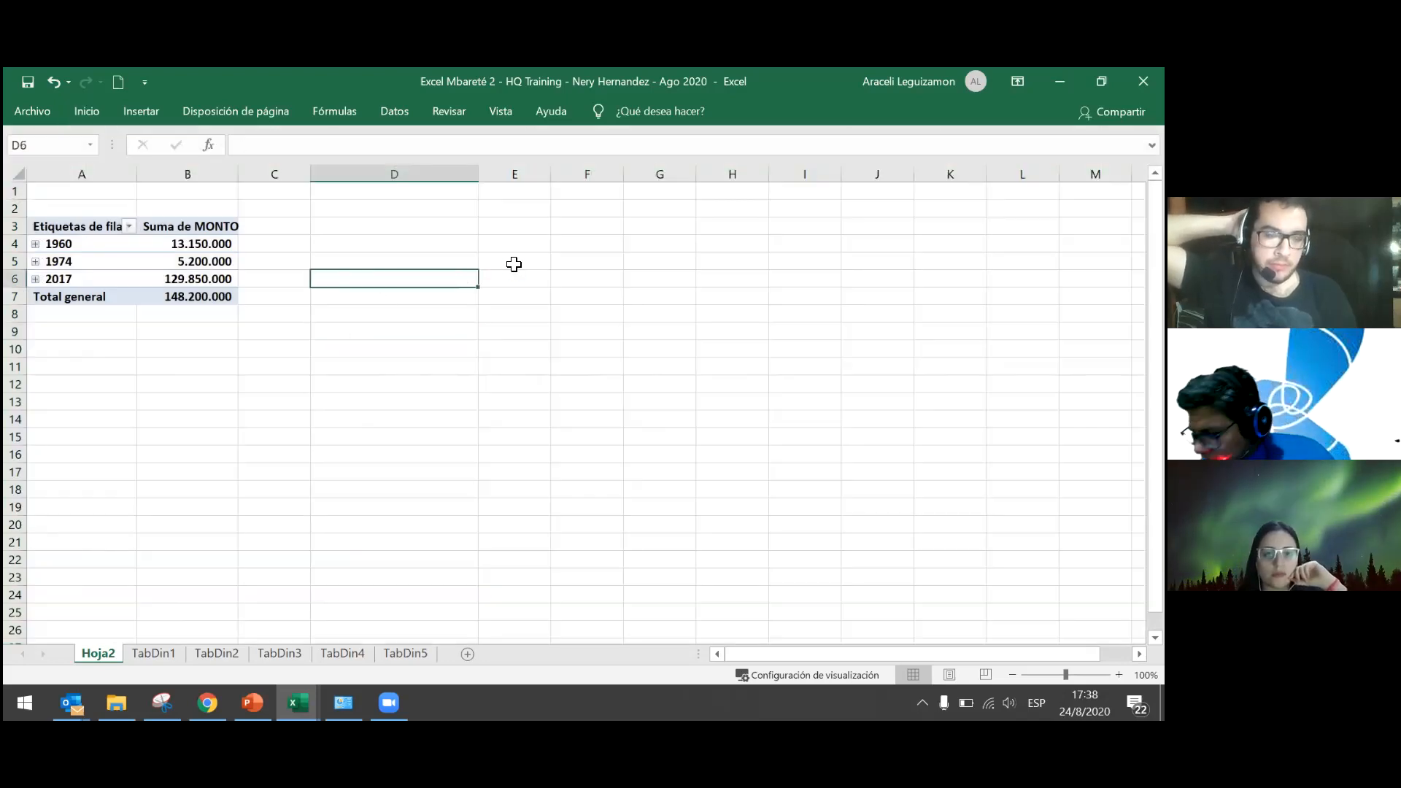
{"action": "left_click", "coordinate": [513, 264]}
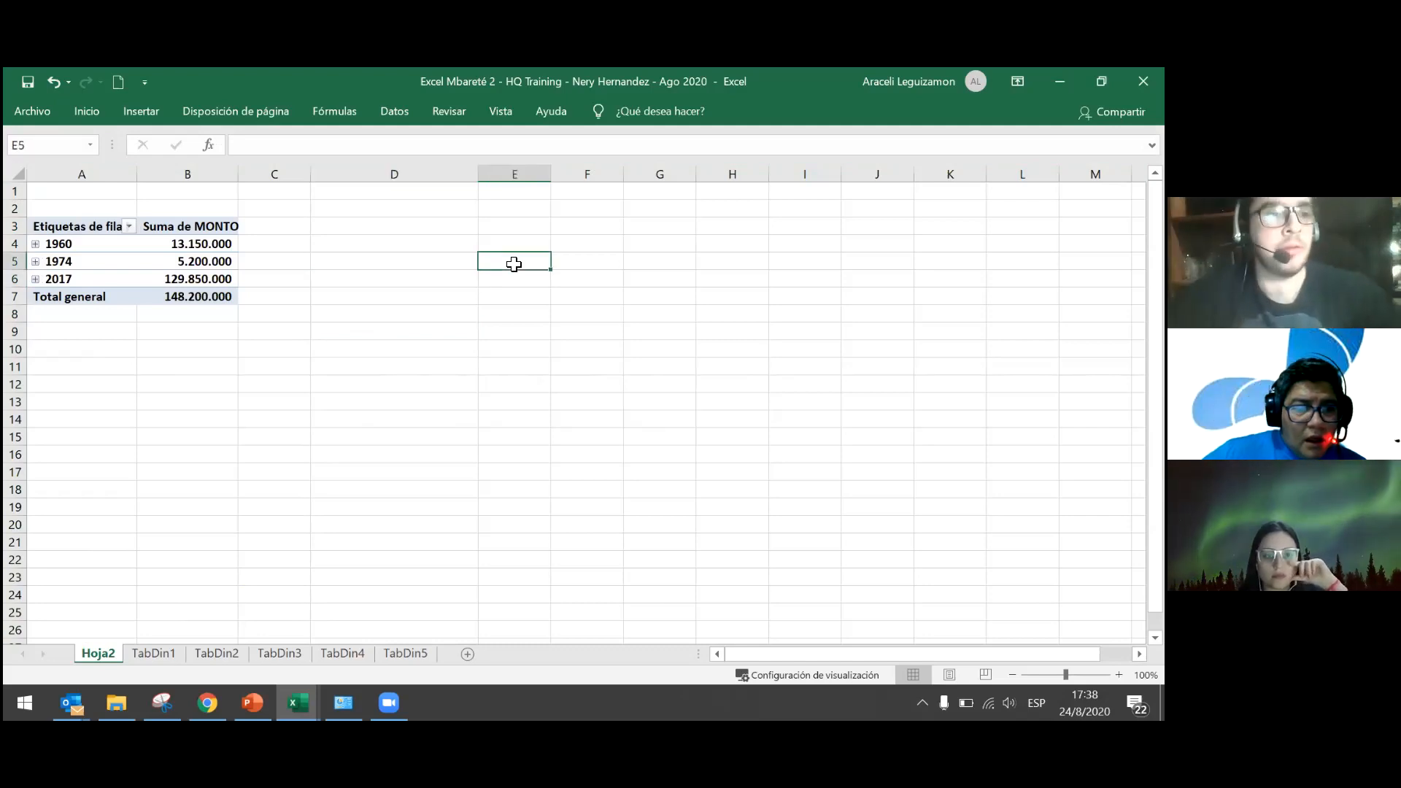
Ungroup the FECHA row labels of the pivot table so each date has its own row.
{"action": "left_click", "coordinate": [155, 248]}
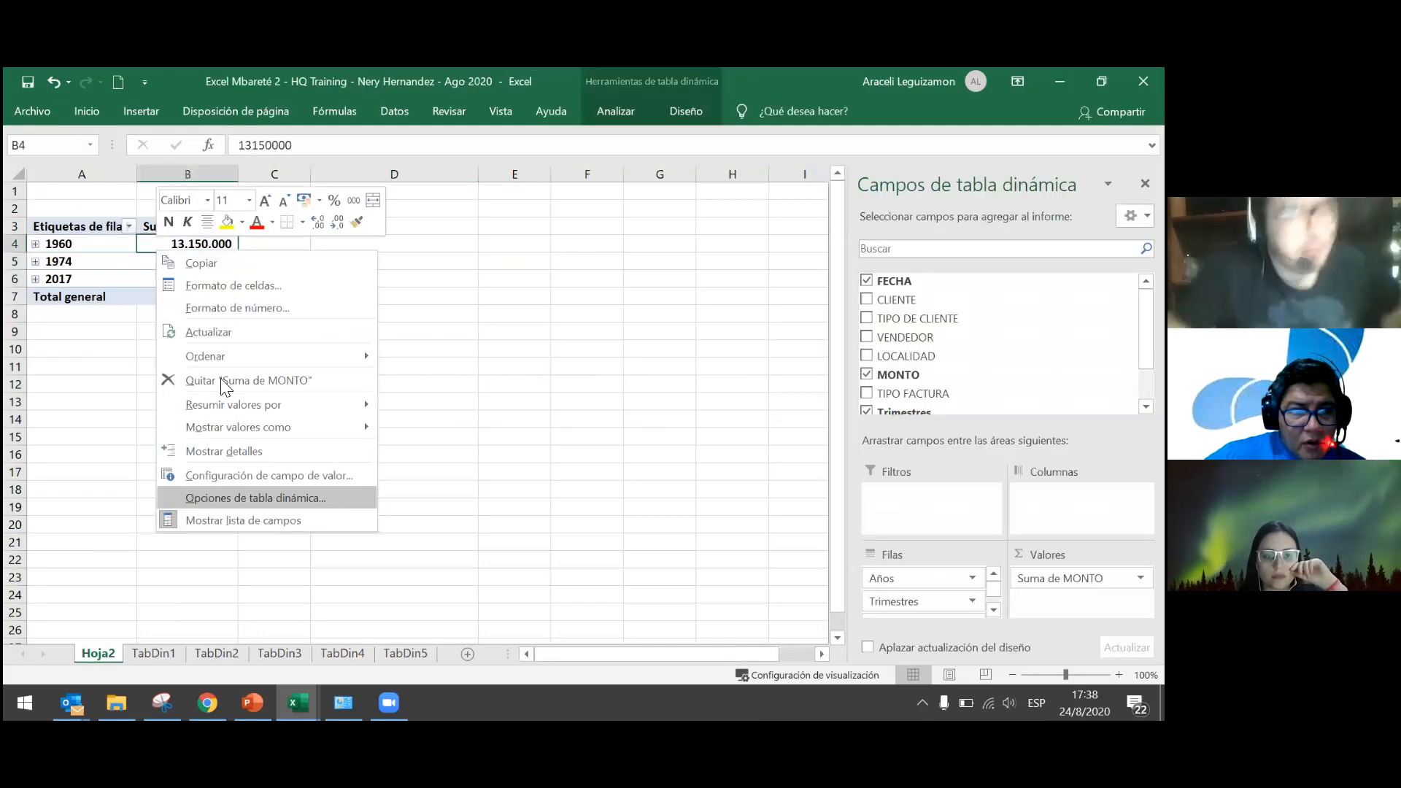
{"action": "right_click", "coordinate": [157, 250]}
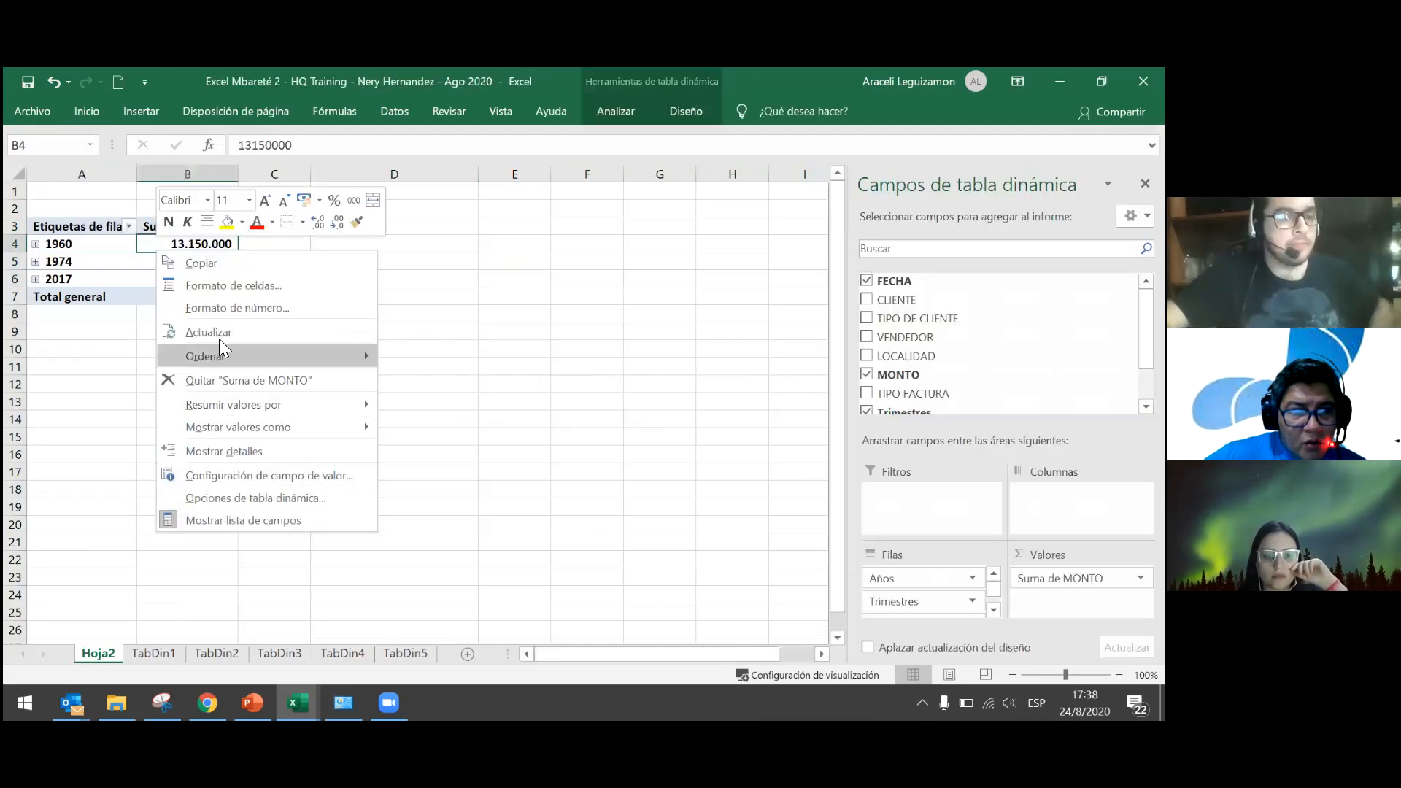
{"action": "right_click", "coordinate": [125, 259]}
{"action": "left_click", "coordinate": [161, 452]}
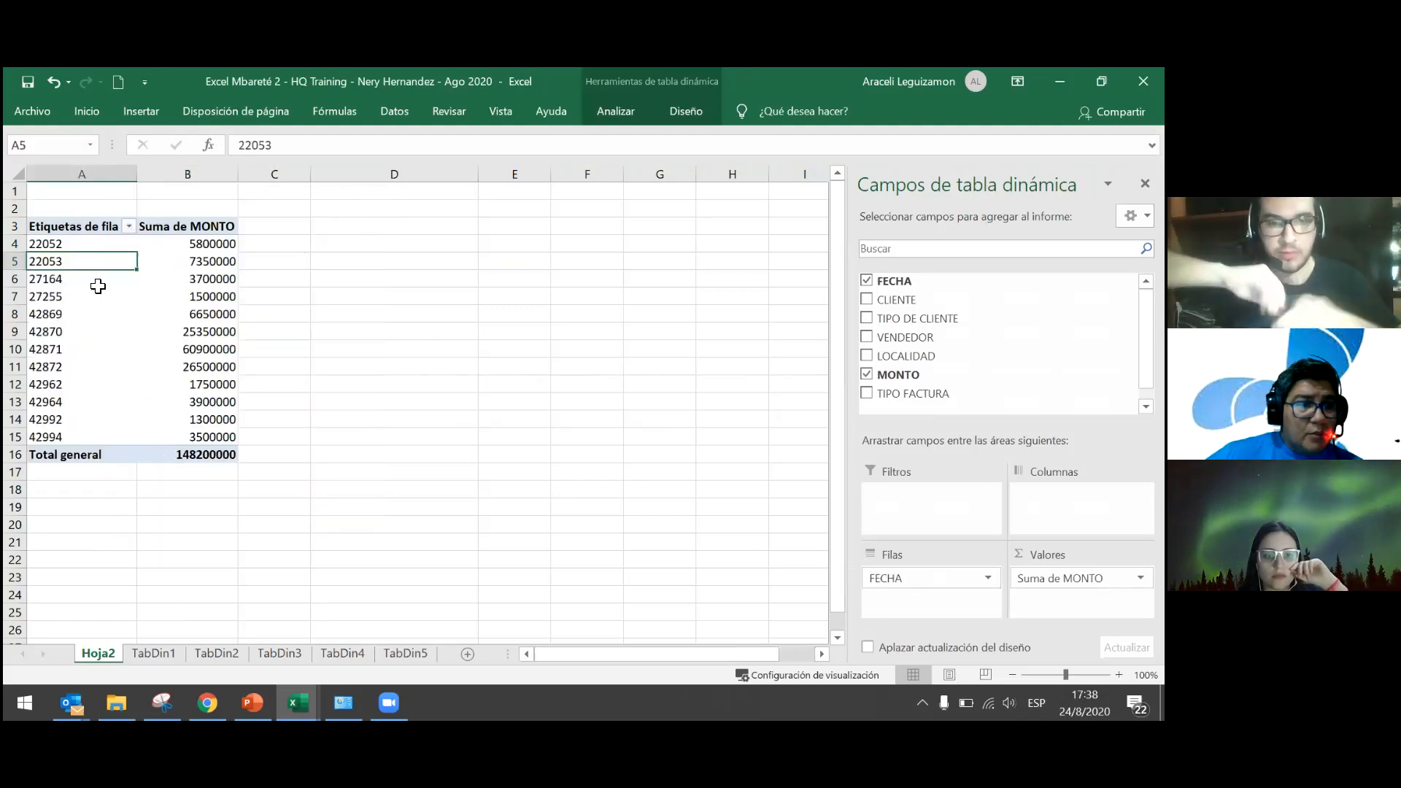
Format the ungrouped FECHA row labels in A4:A15 as day/month/year dates.
{"action": "left_click_drag", "start_coordinate": [97, 245], "coordinate": [97, 434]}
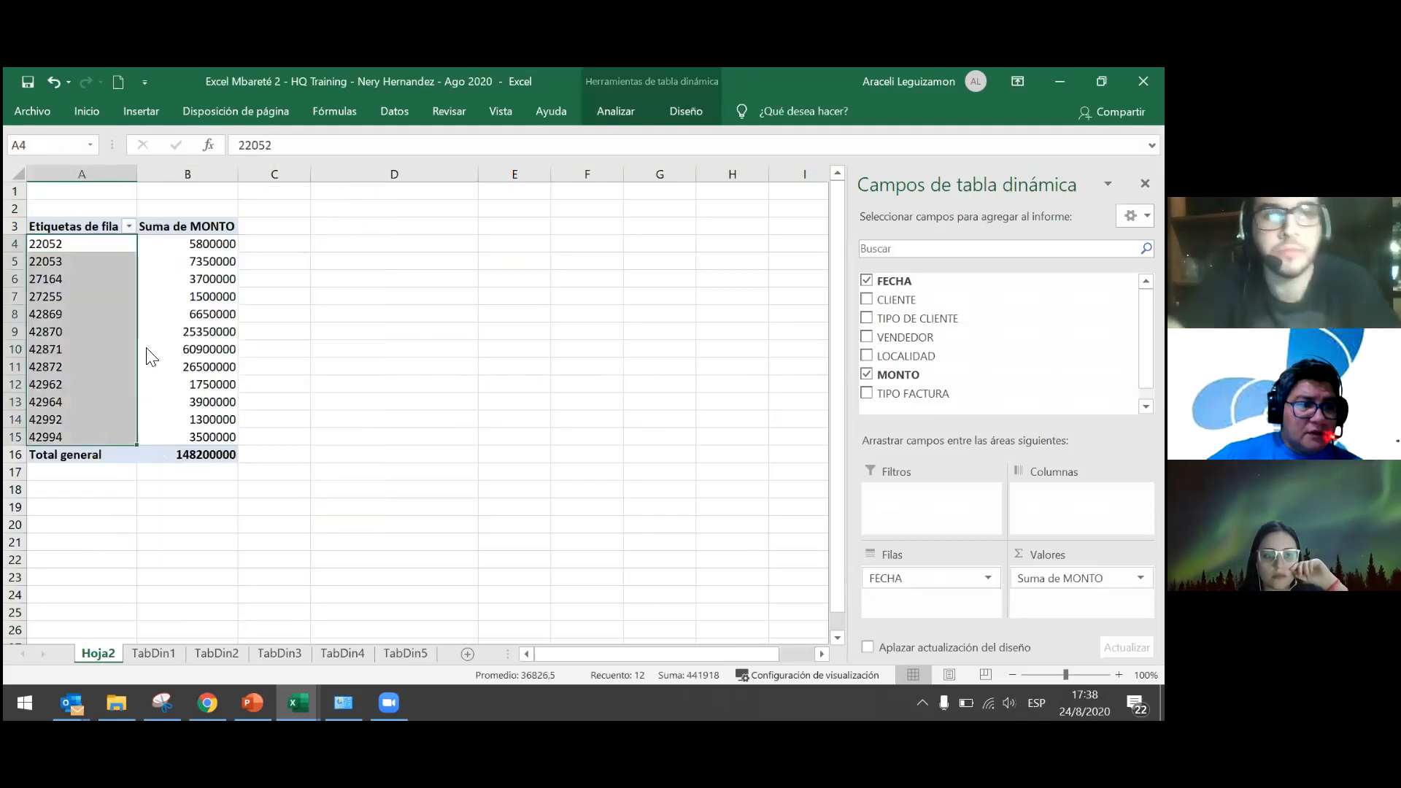
{"action": "right_click", "coordinate": [97, 433]}
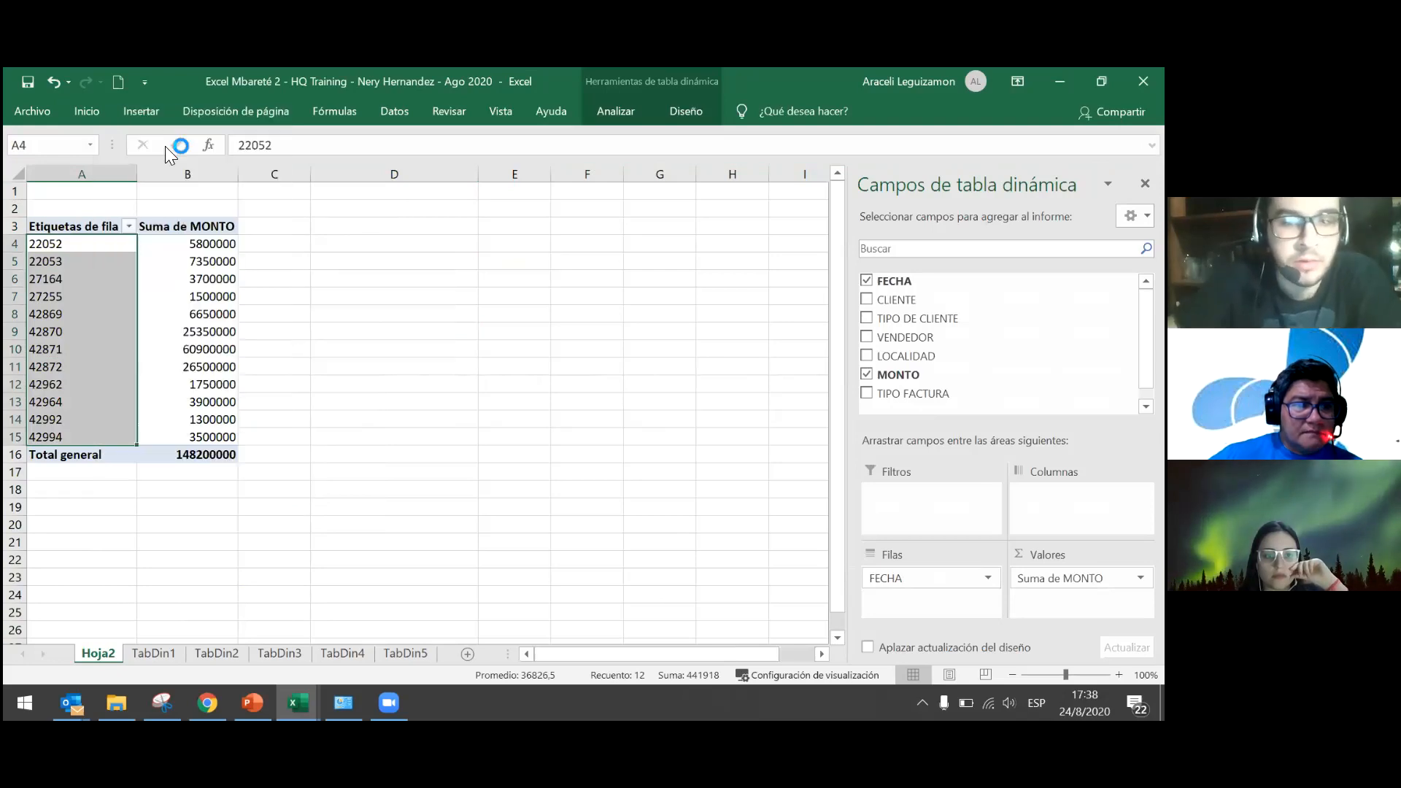
{"action": "left_click", "coordinate": [165, 143]}
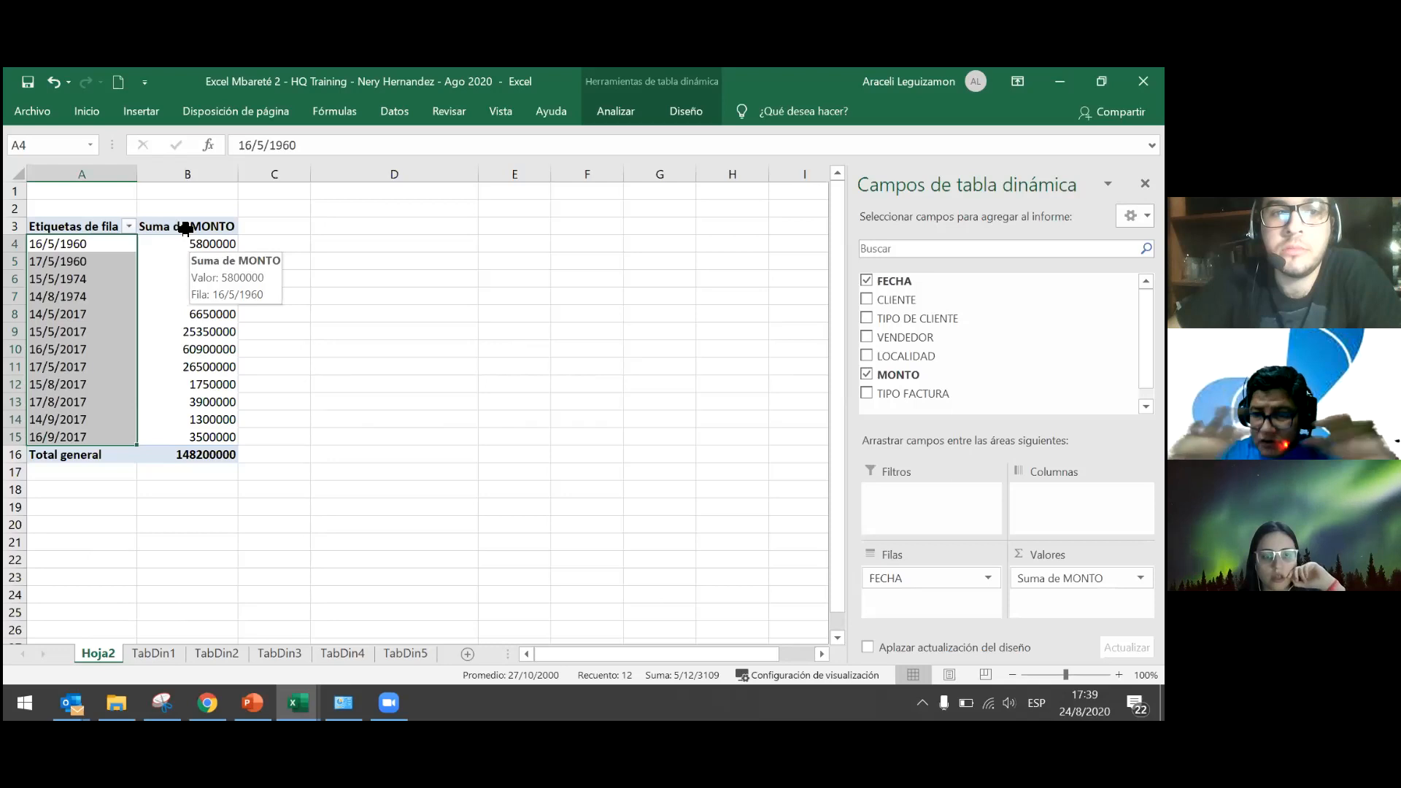
Compare the number format of the FECHA row labels with that of the MONTO sum in B6.
{"action": "left_click", "coordinate": [86, 111]}
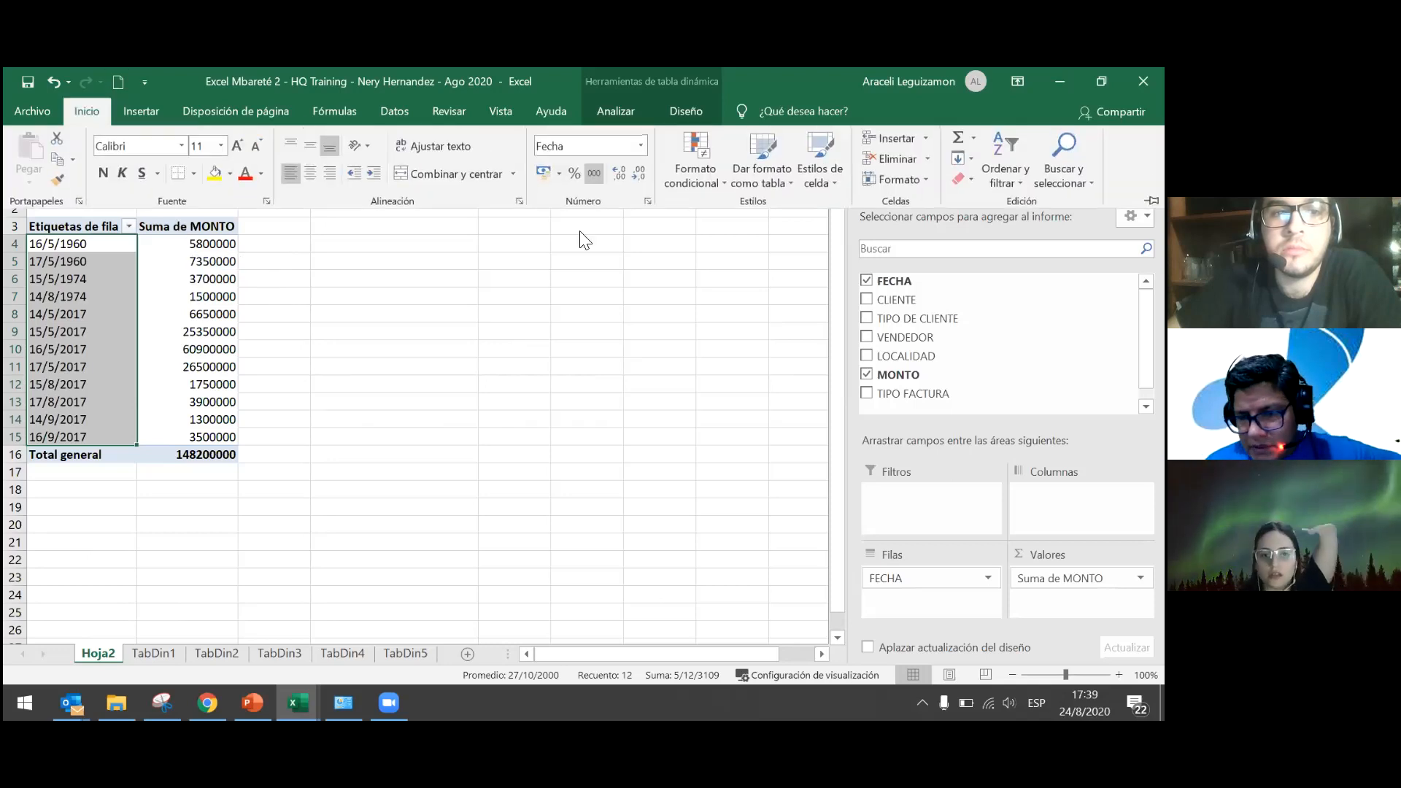
{"action": "left_click", "coordinate": [223, 279]}
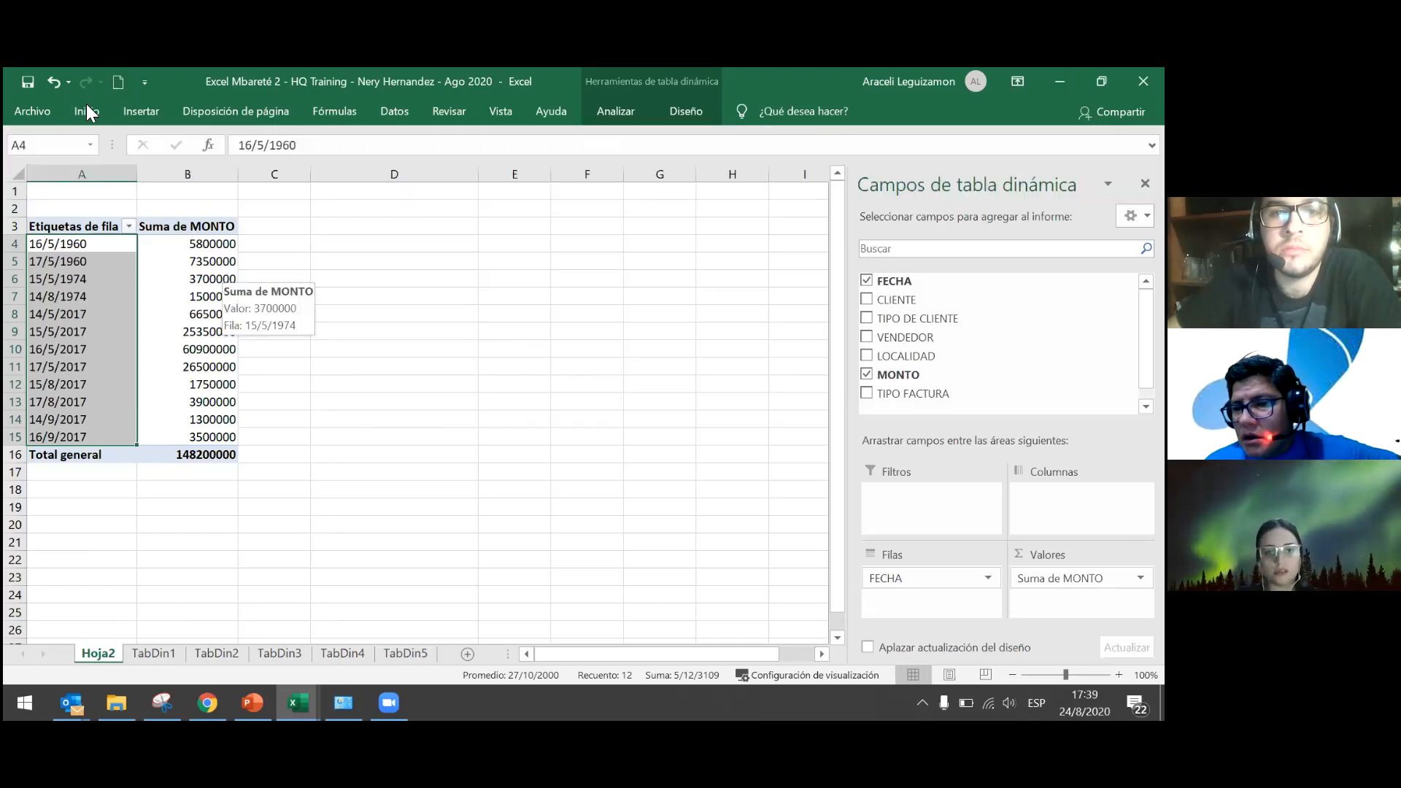
{"action": "left_click", "coordinate": [223, 279]}
{"action": "left_click", "coordinate": [86, 111]}
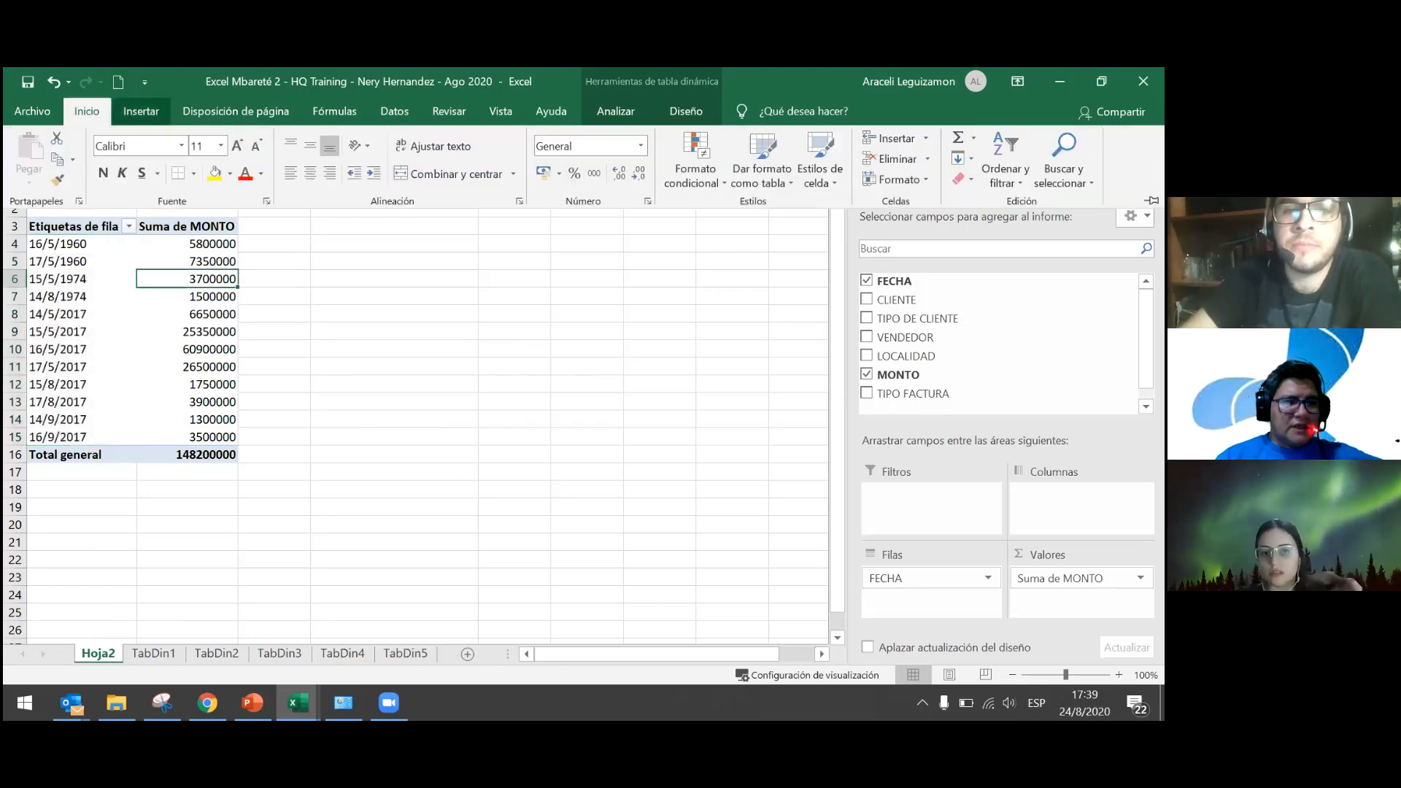
{"action": "left_click", "coordinate": [358, 441]}
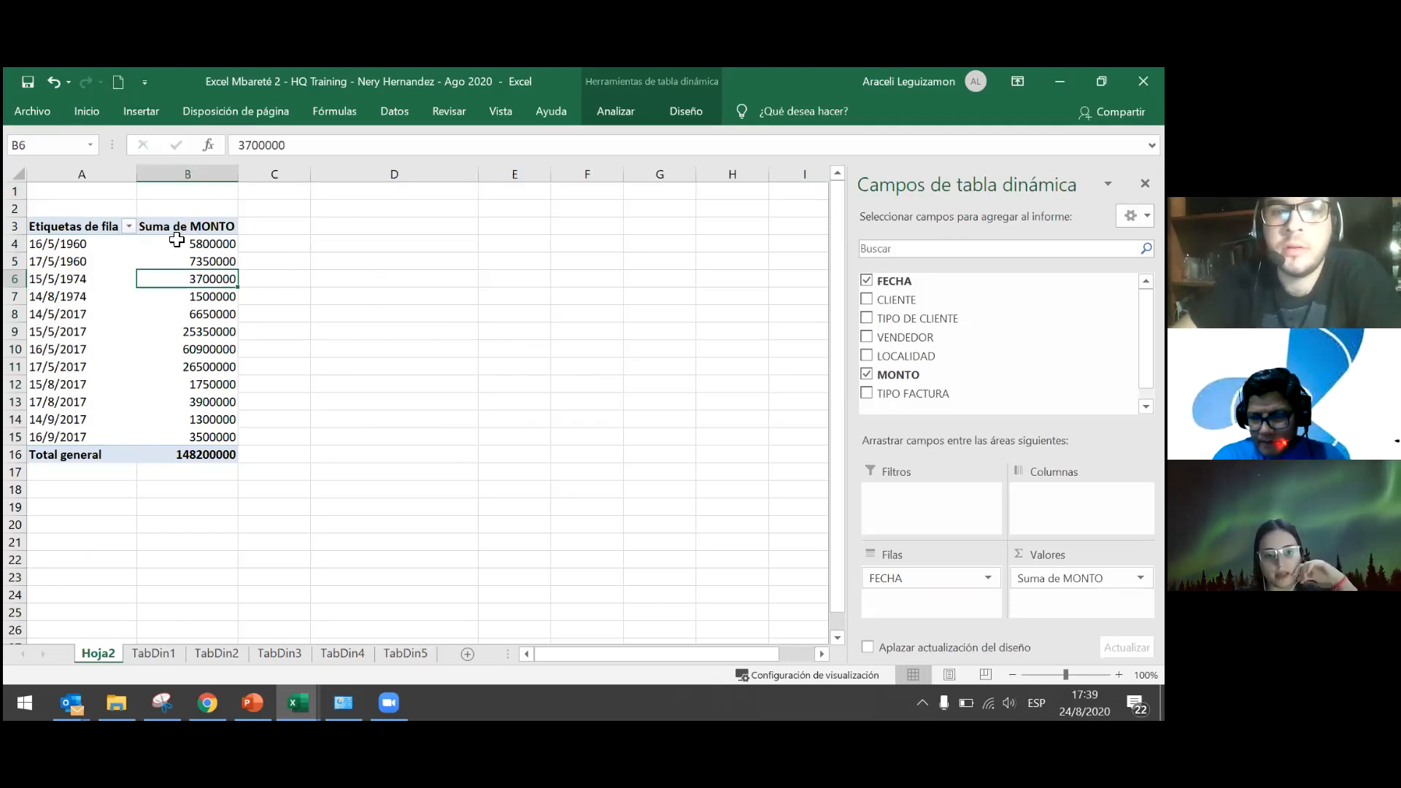
Add the VENDEDOR field to the pivot table's rows beneath FECHA.
{"action": "left_click_drag", "start_coordinate": [174, 243], "coordinate": [173, 298]}
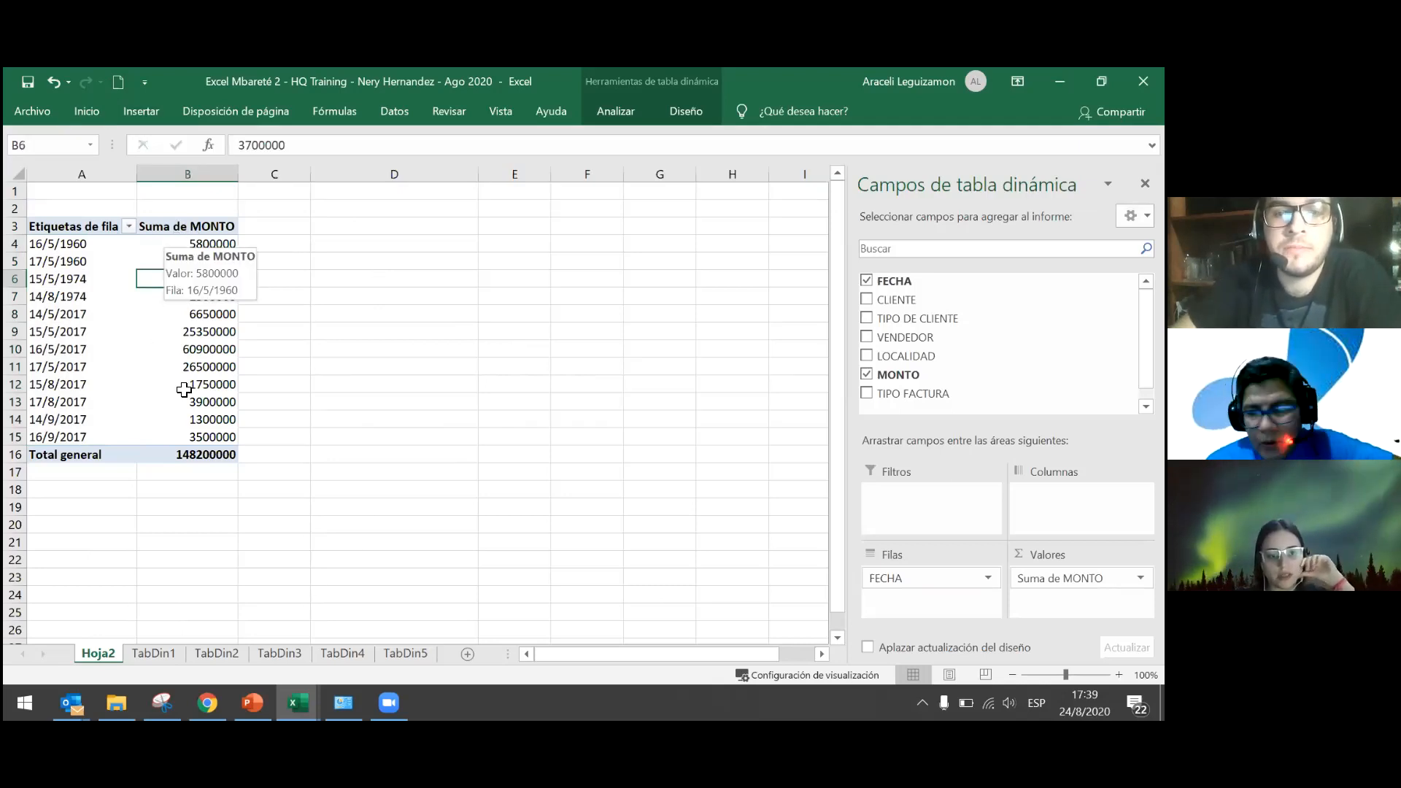
{"action": "left_click", "coordinate": [187, 314]}
{"action": "left_click", "coordinate": [866, 336]}
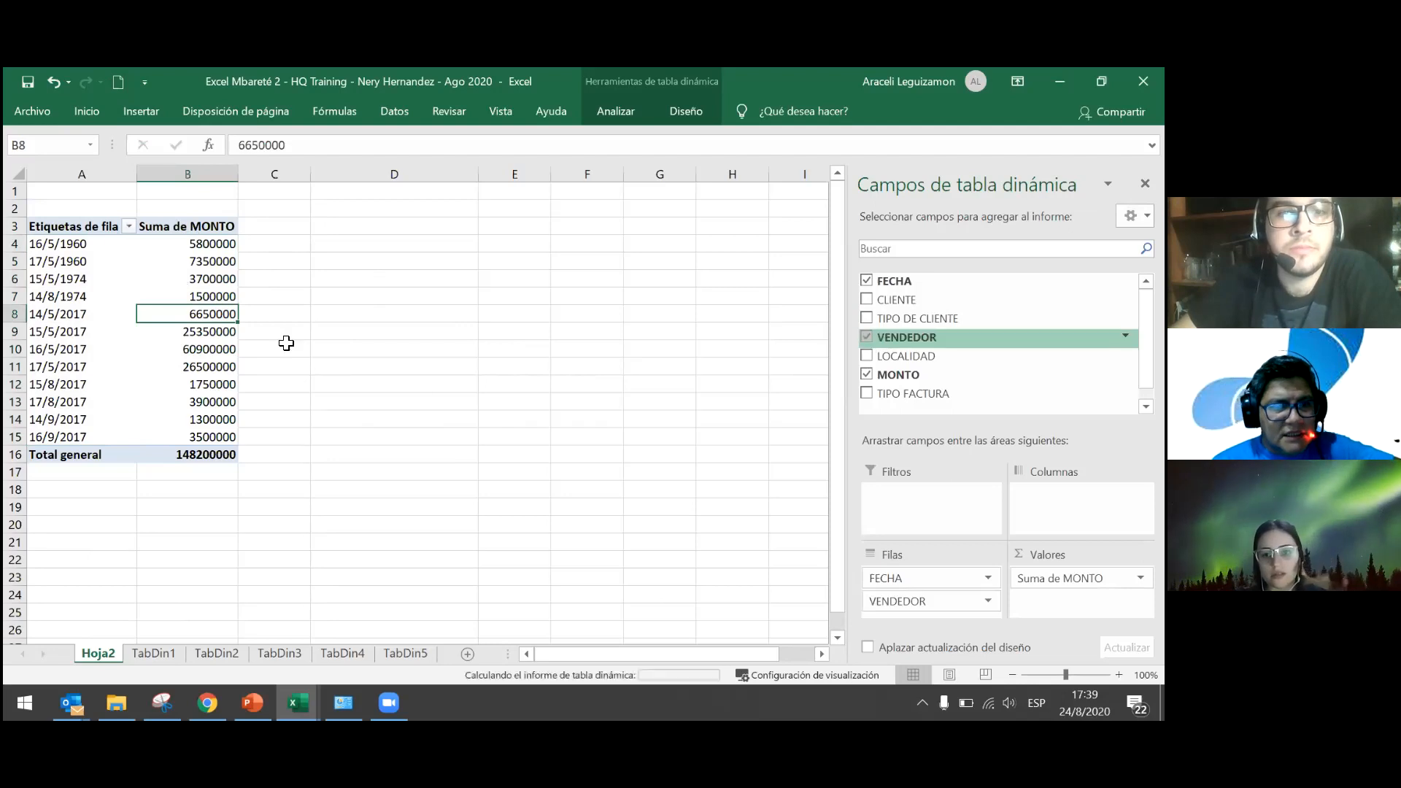
{"action": "left_click", "coordinate": [193, 247]}
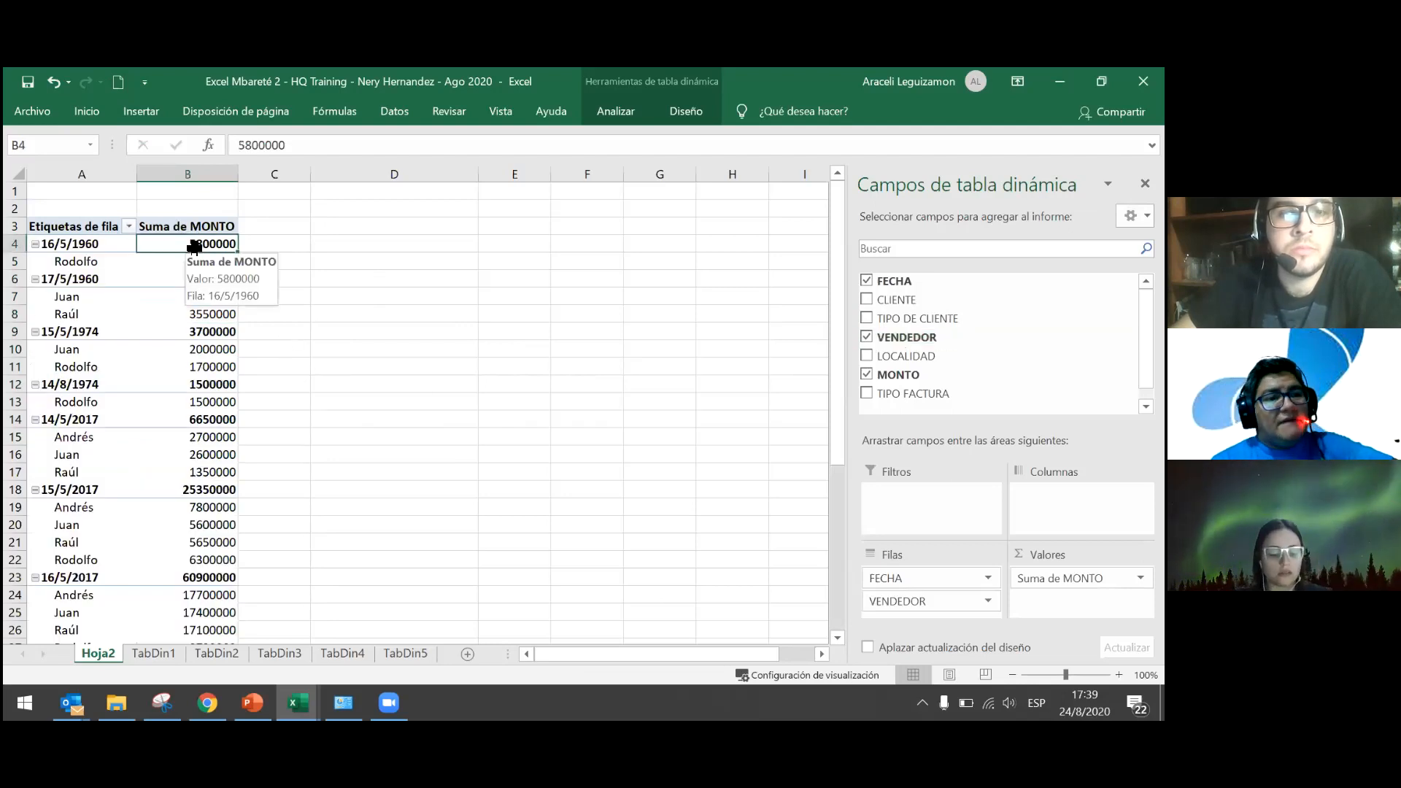
{"action": "right_click", "coordinate": [194, 248]}
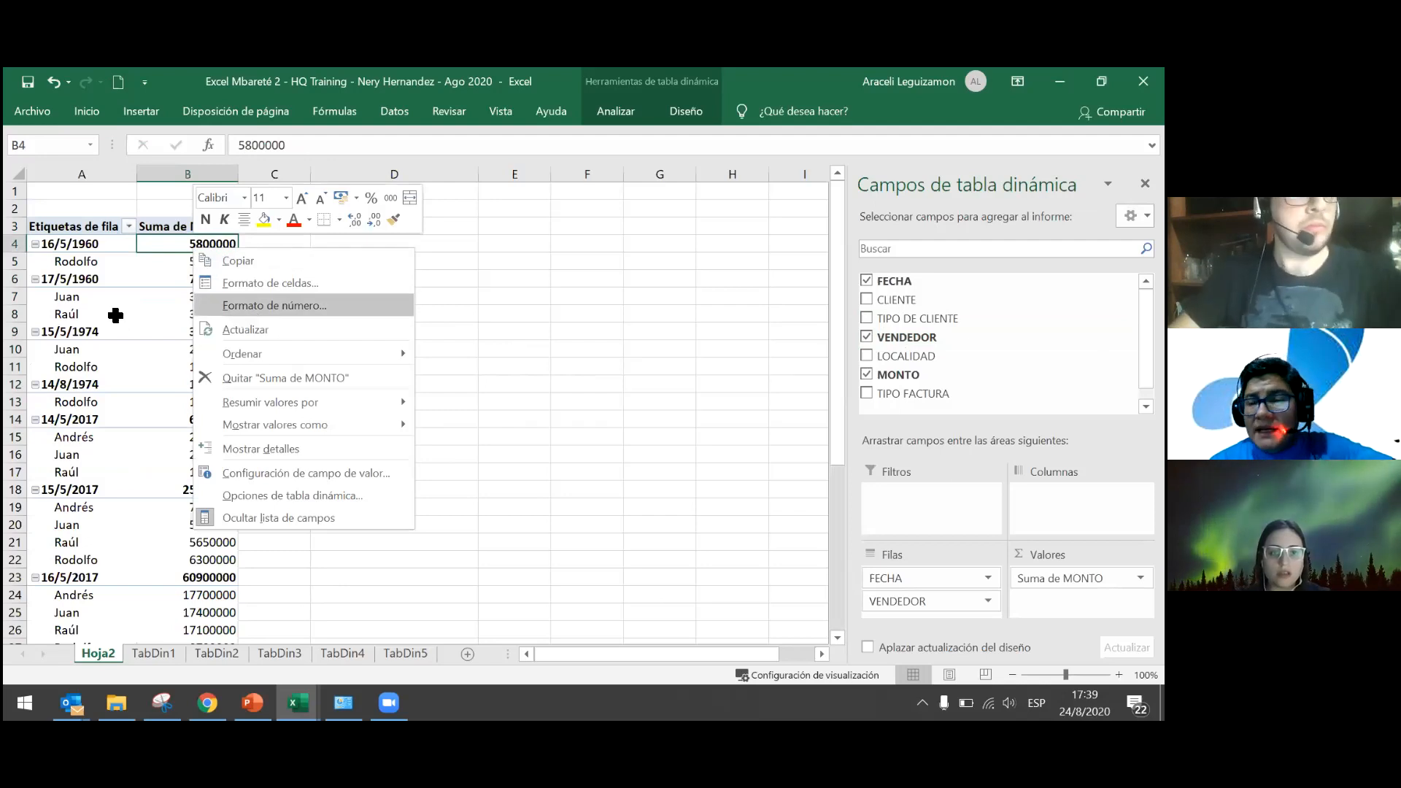
{"action": "left_click", "coordinate": [169, 324]}
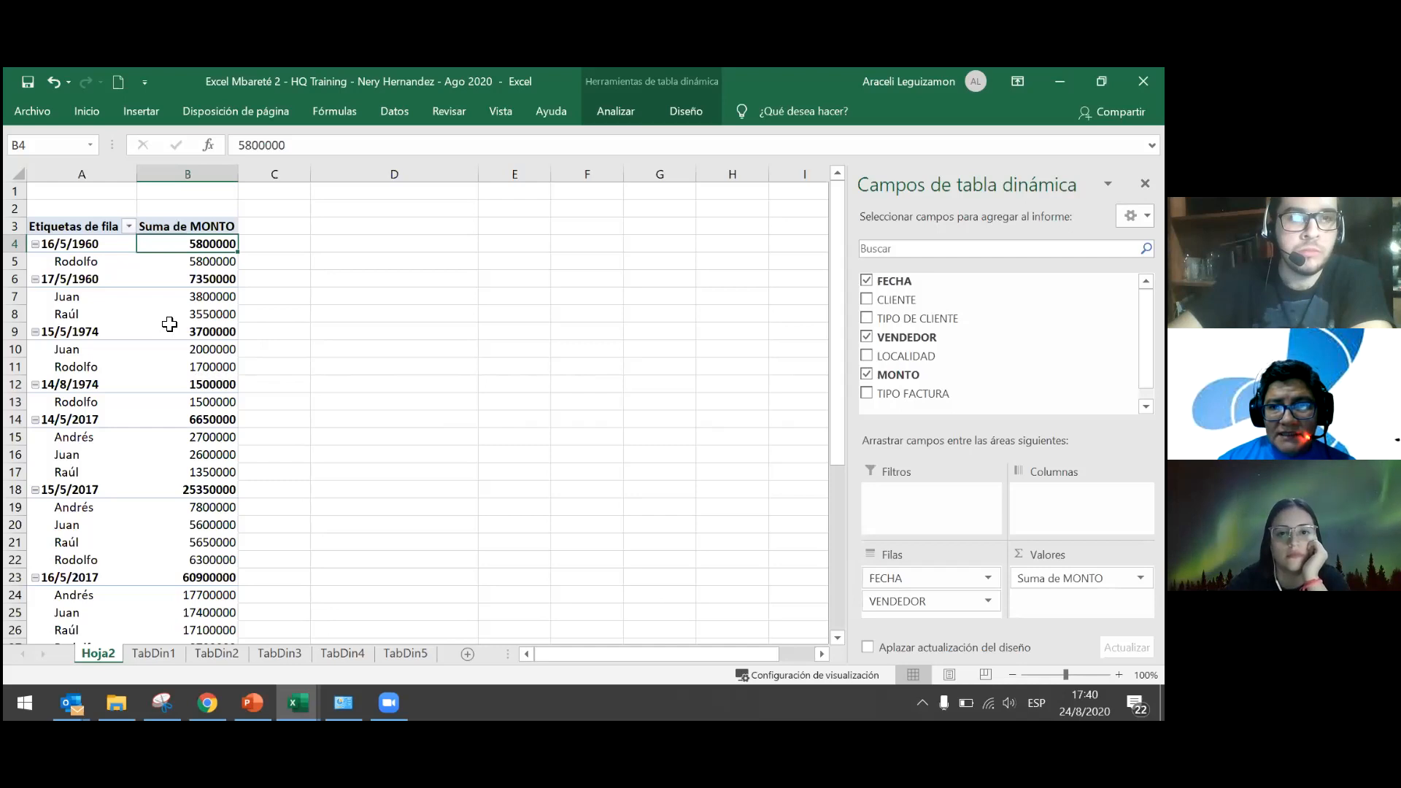
Show the pivot table's report layout in outline form, undoing and redoing the change to compare it with the compact form.
{"action": "left_click", "coordinate": [690, 112]}
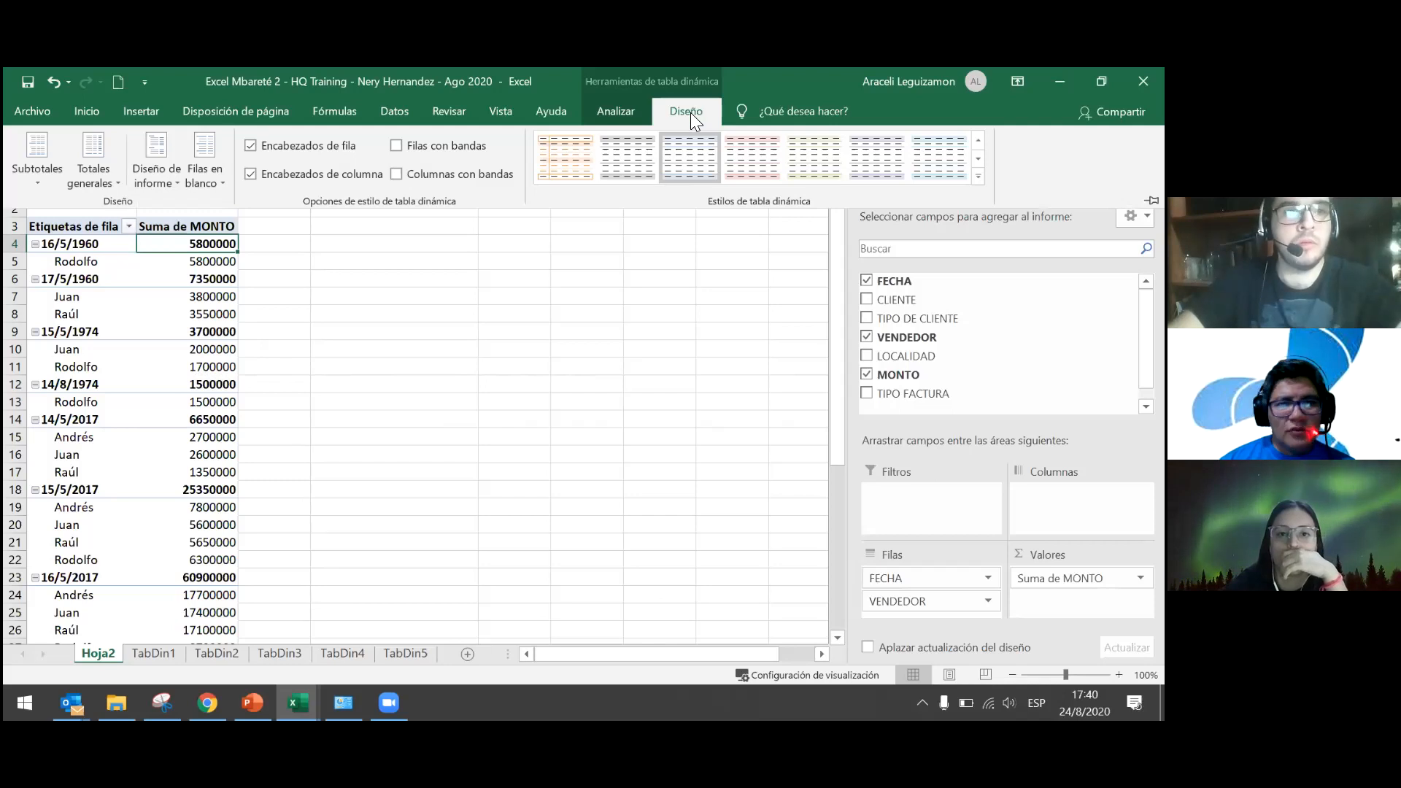
{"action": "left_click", "coordinate": [178, 182]}
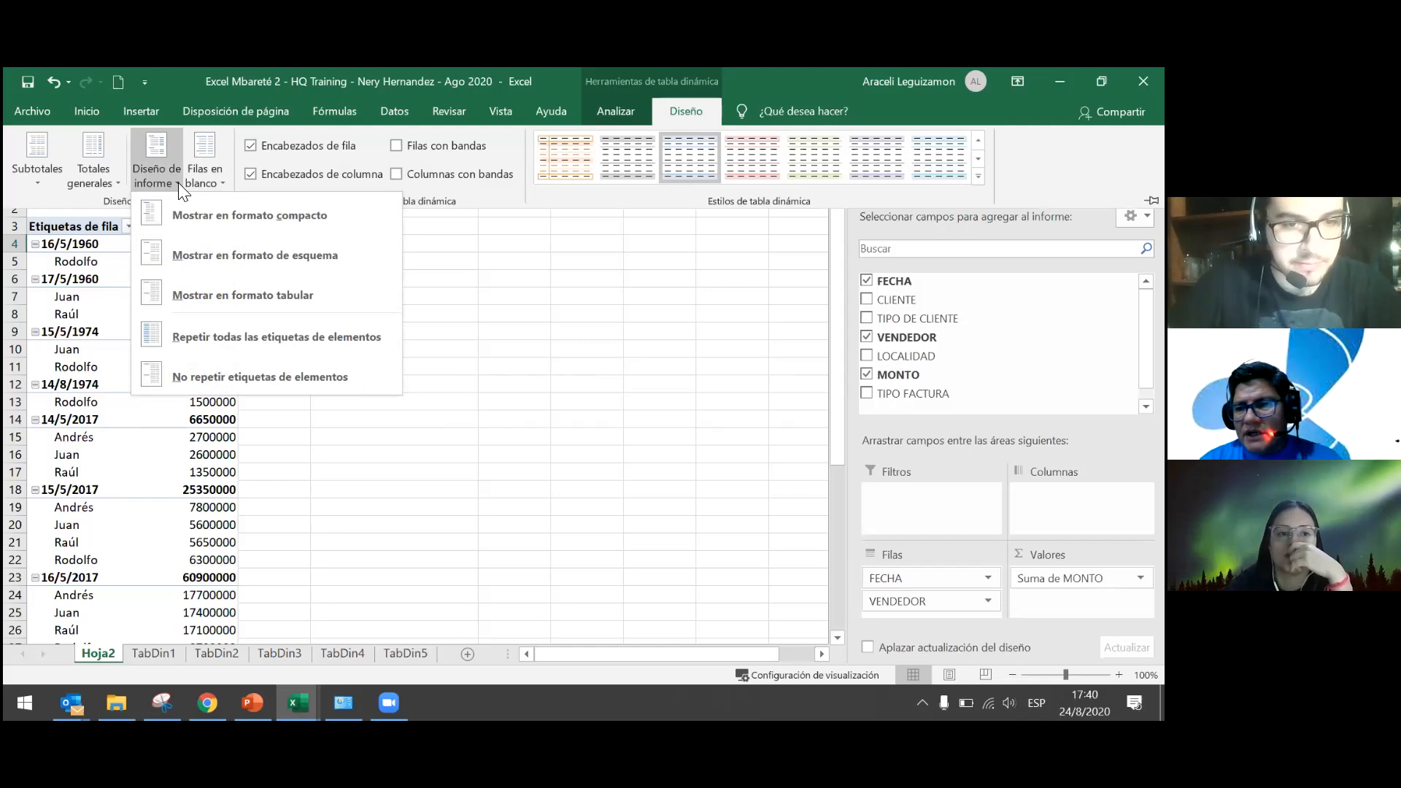
{"action": "left_click", "coordinate": [187, 207]}
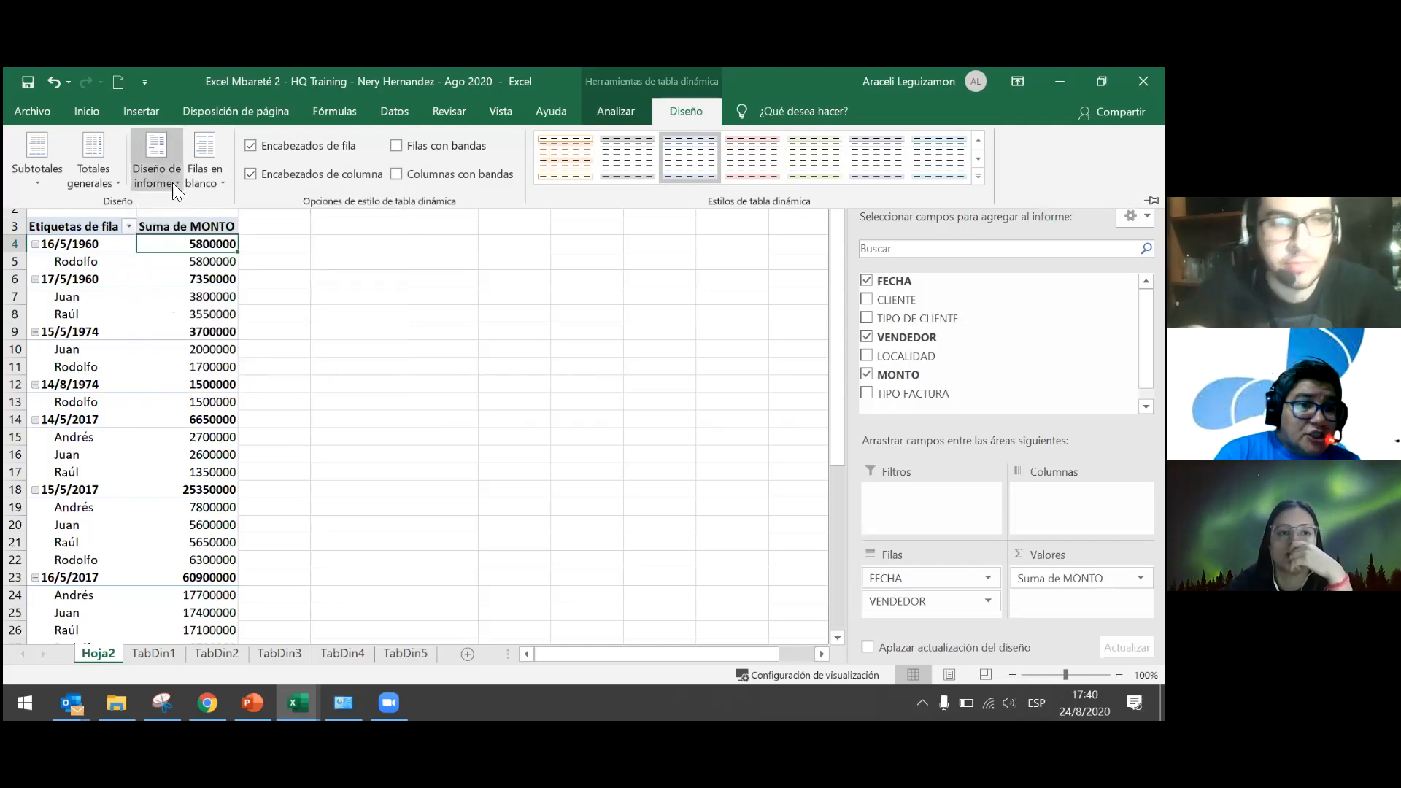
{"action": "left_click", "coordinate": [173, 182]}
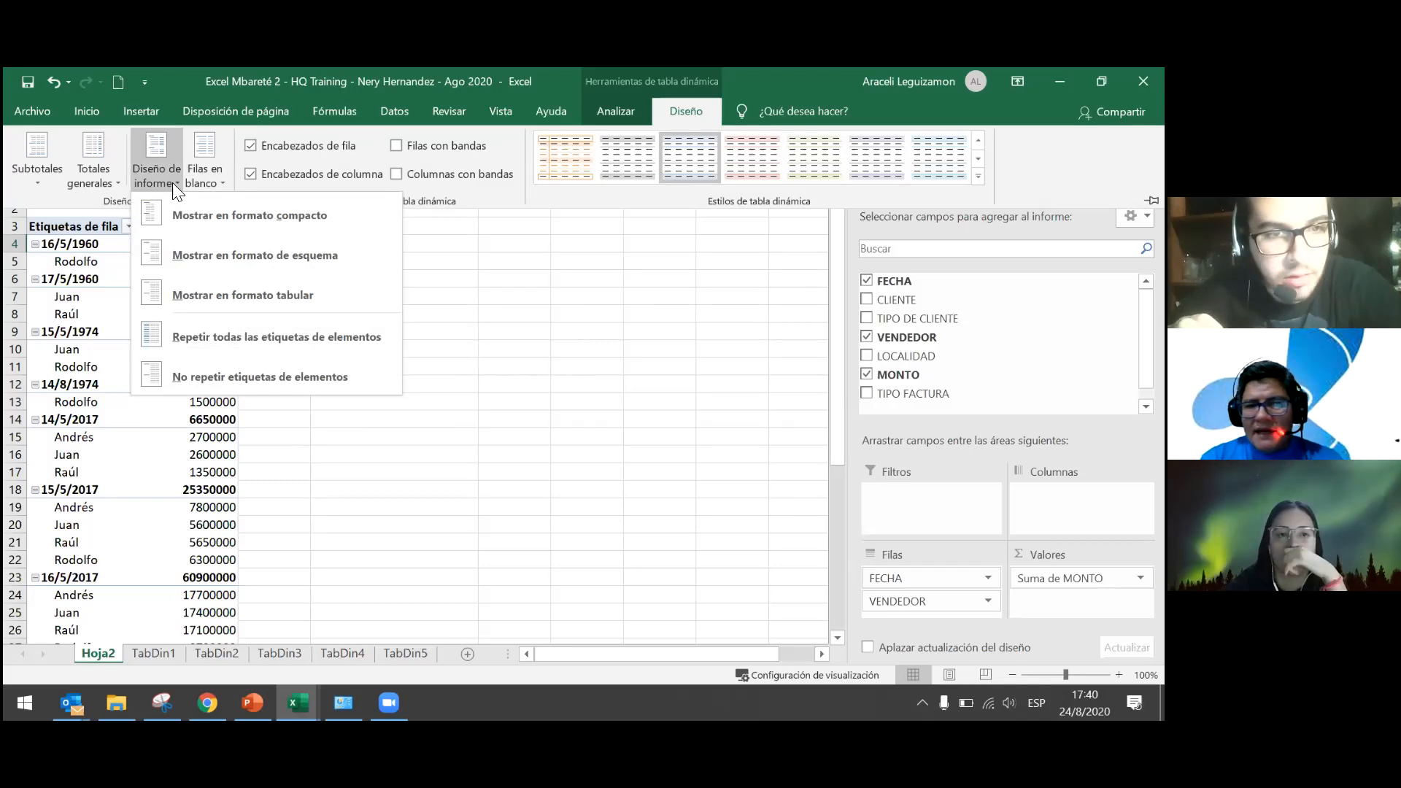
{"action": "left_click", "coordinate": [178, 270]}
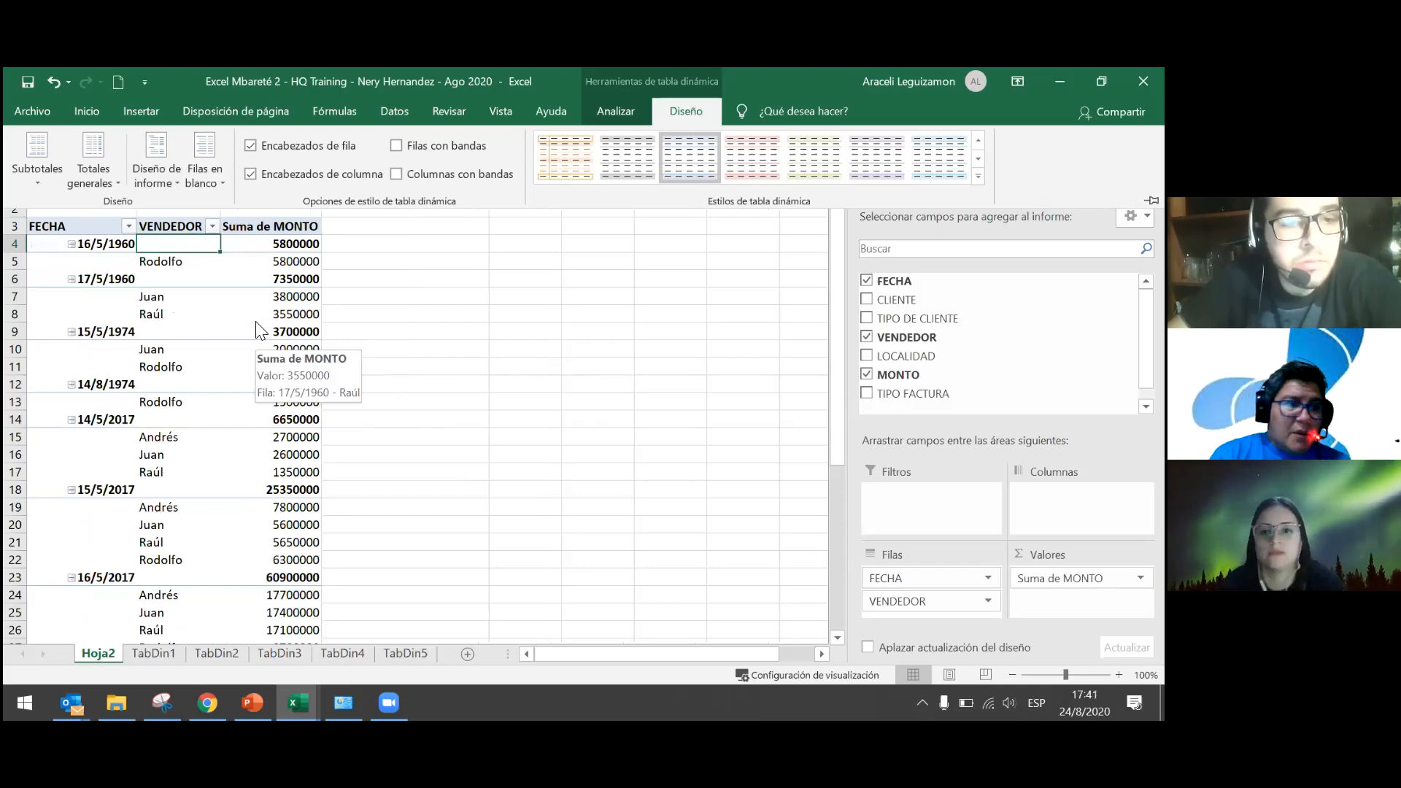
{"action": "key", "text": "ctrl+z"}
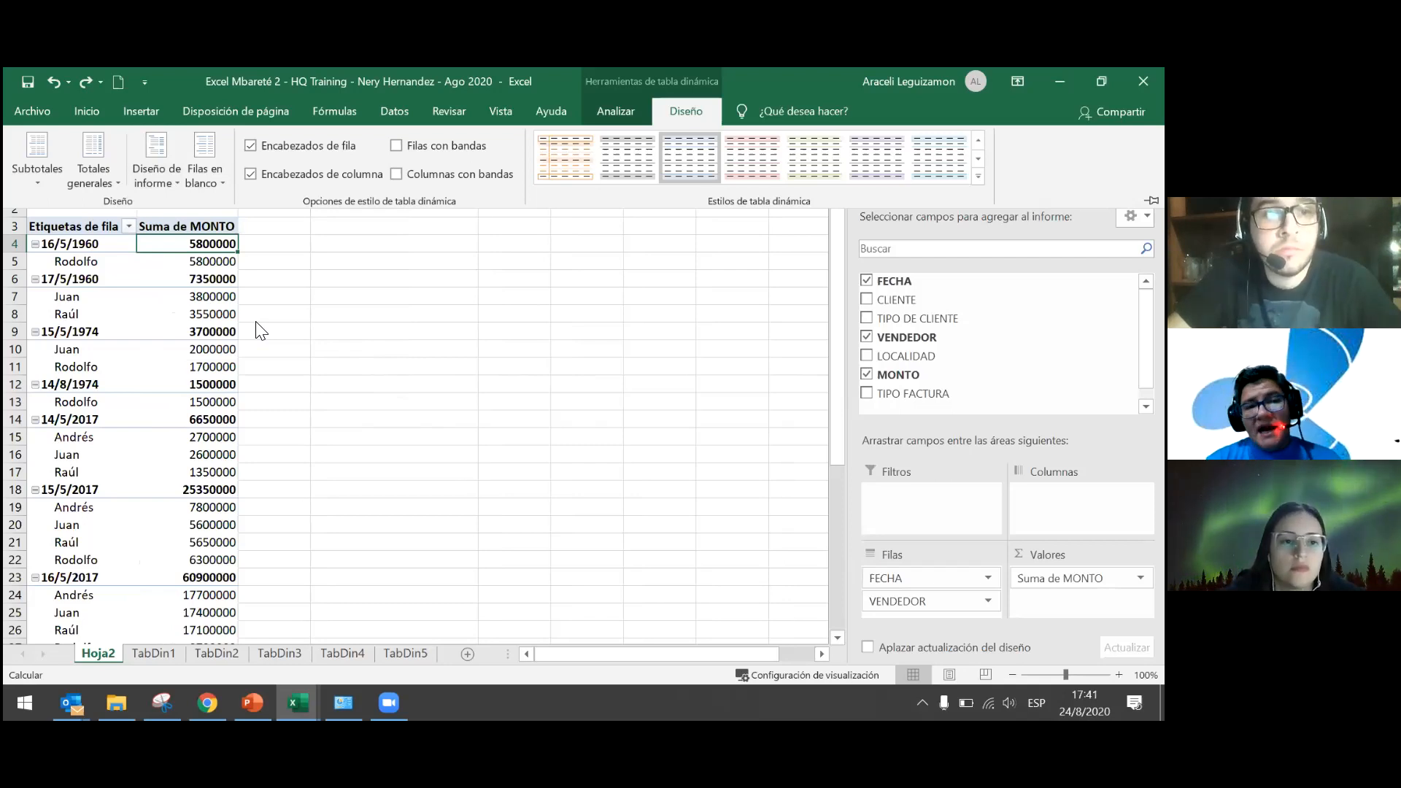
{"action": "key", "text": "ctrl+y"}
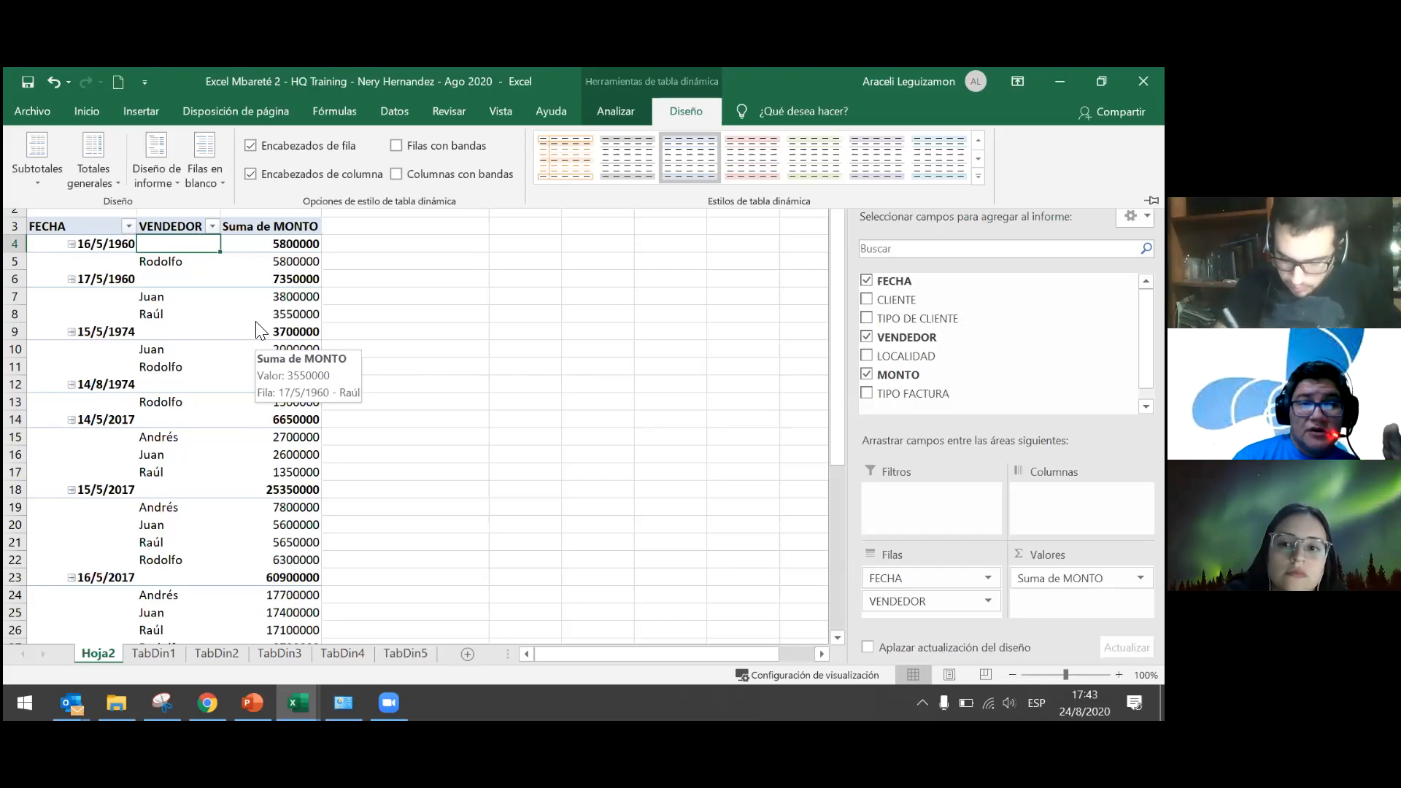
Show the pivot table in tabular form and add the TIPO FACTURA field to its rows.
{"action": "left_click", "coordinate": [179, 178]}
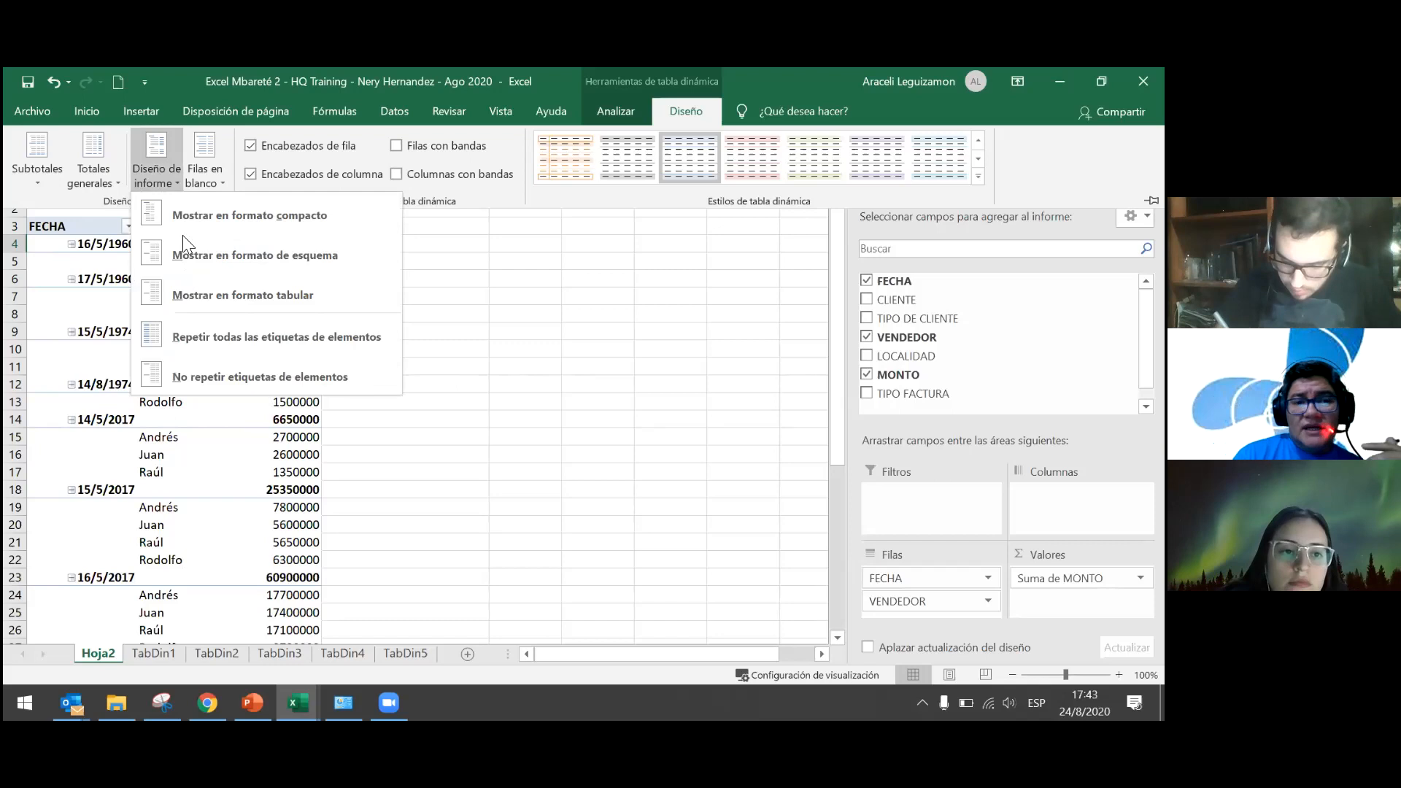
{"action": "left_click", "coordinate": [176, 286]}
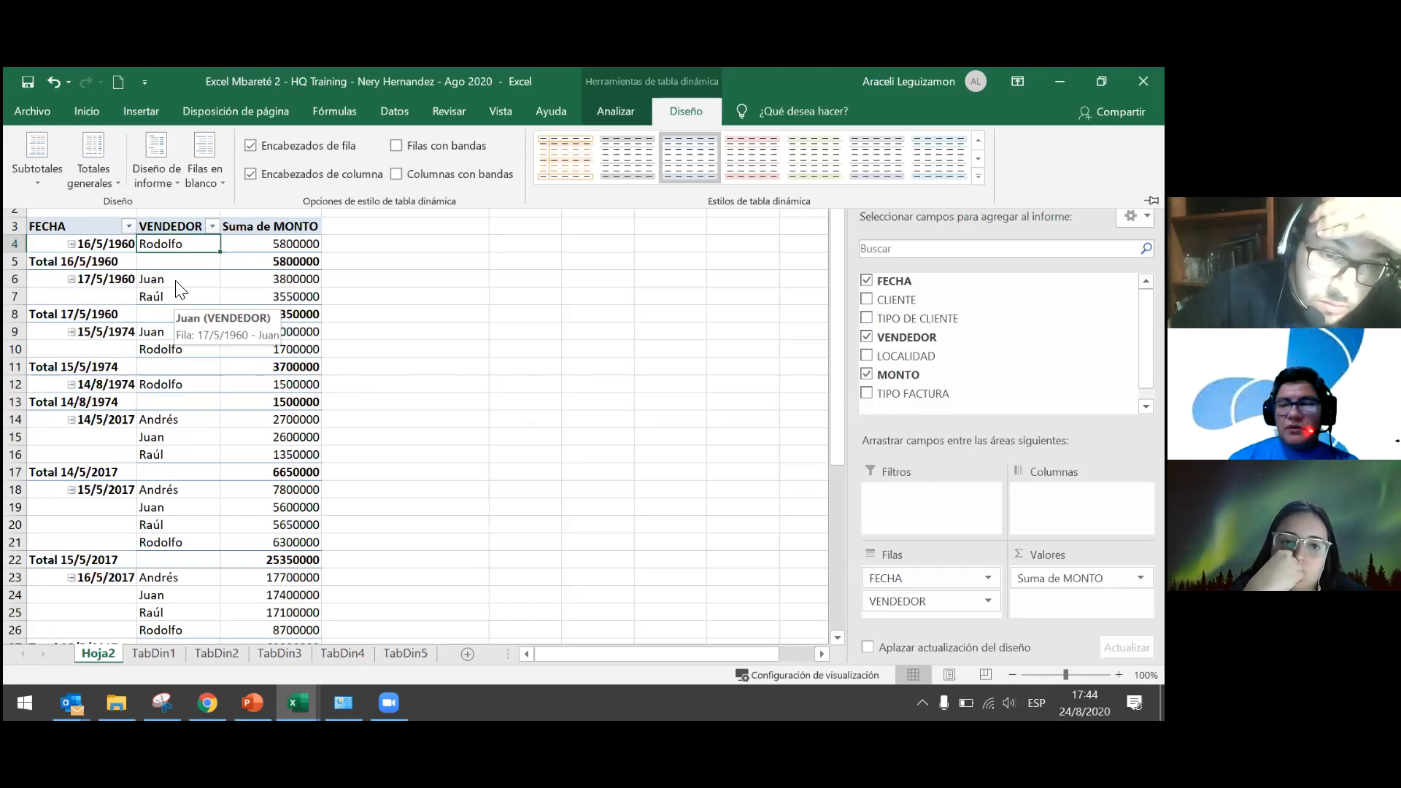
{"action": "left_click", "coordinate": [866, 394]}
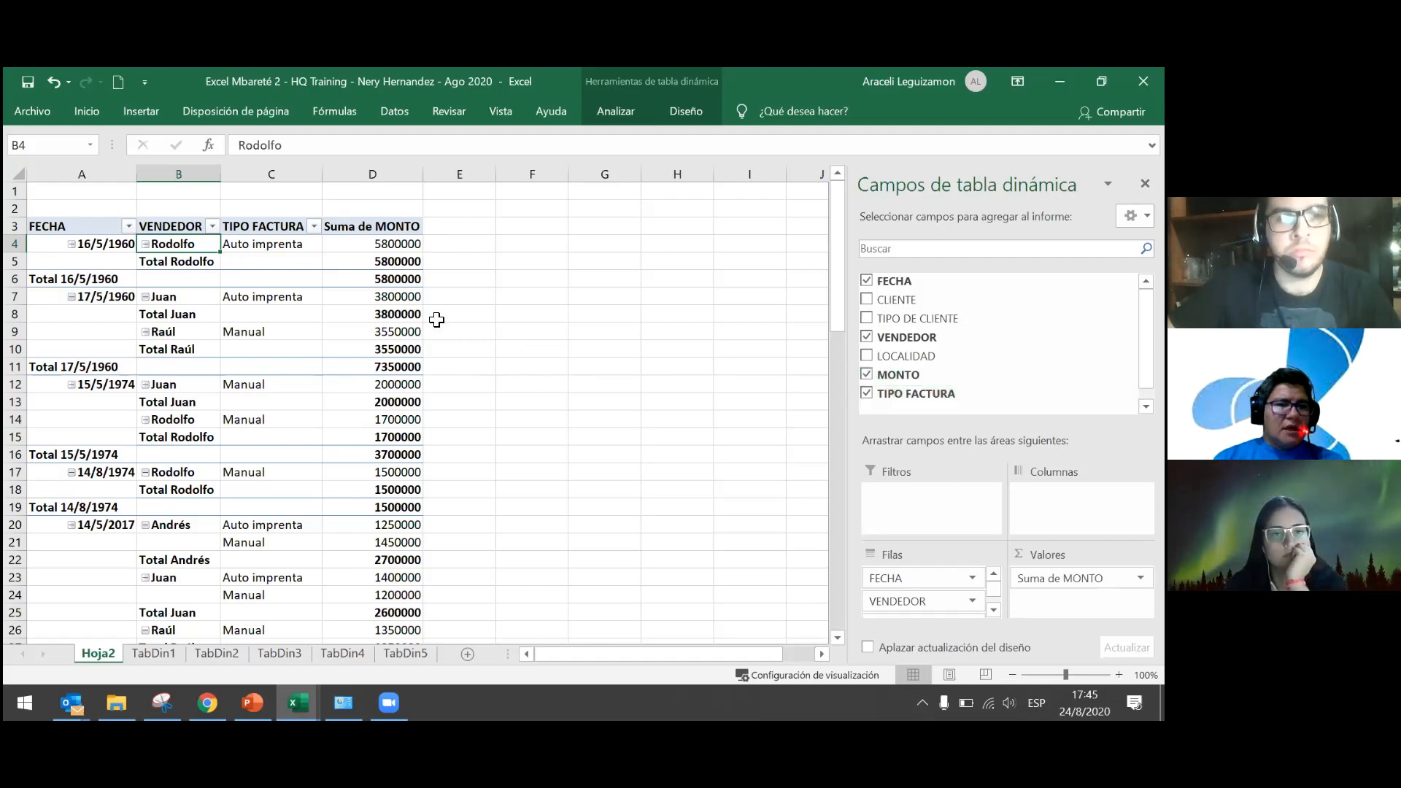
Enable the classic layout that allows dragging fields in the grid in the pivot table's display options.
{"action": "right_click", "coordinate": [290, 333]}
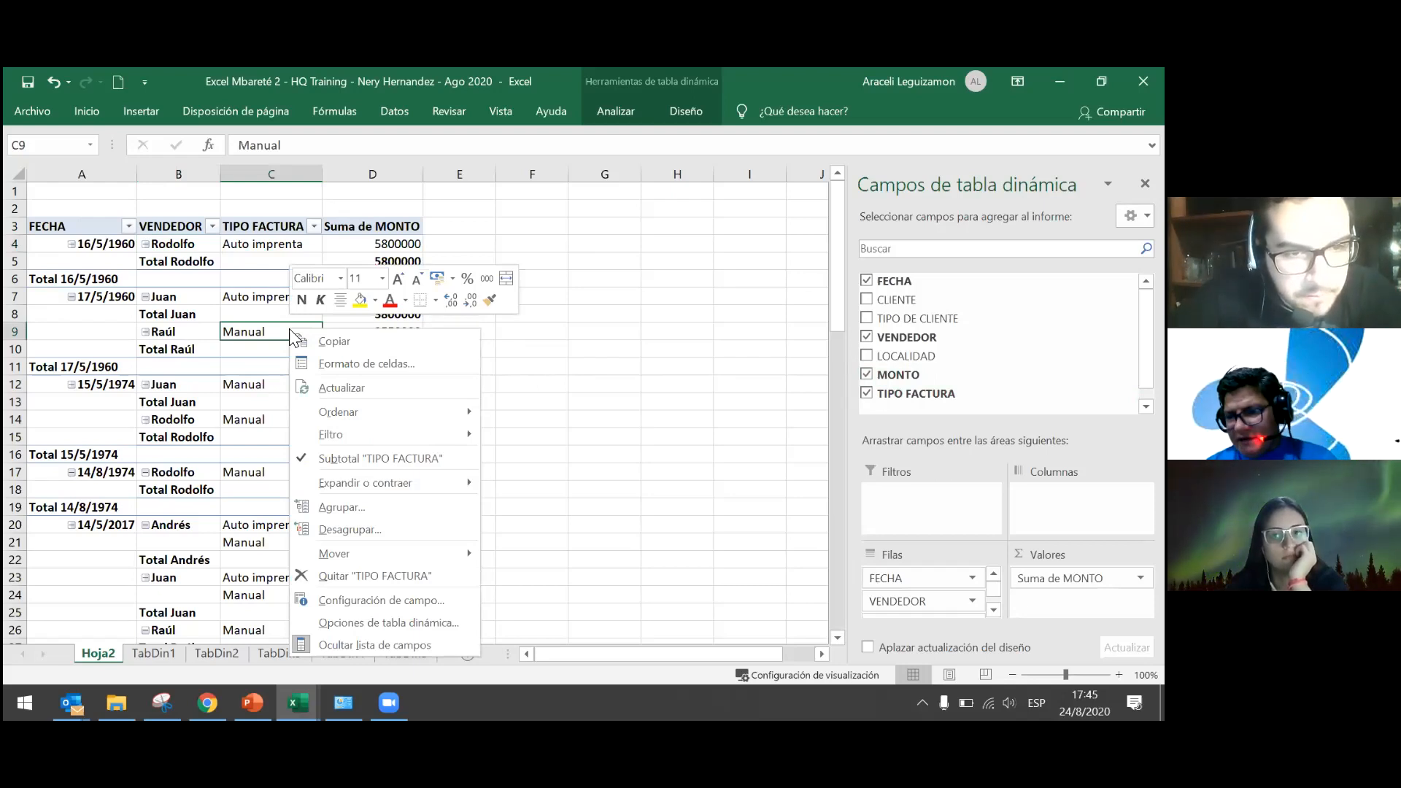
{"action": "left_click", "coordinate": [378, 622]}
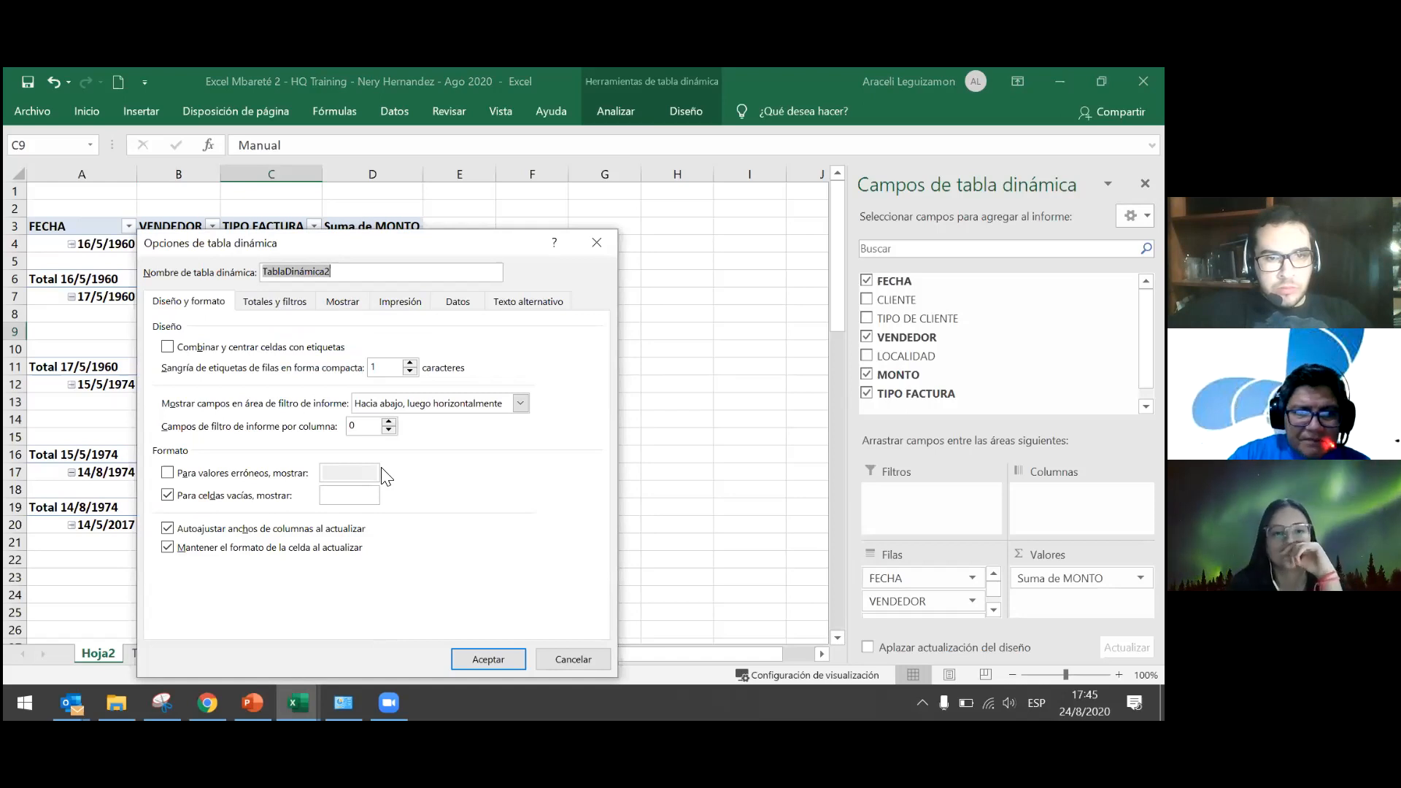
{"action": "left_click", "coordinate": [347, 304]}
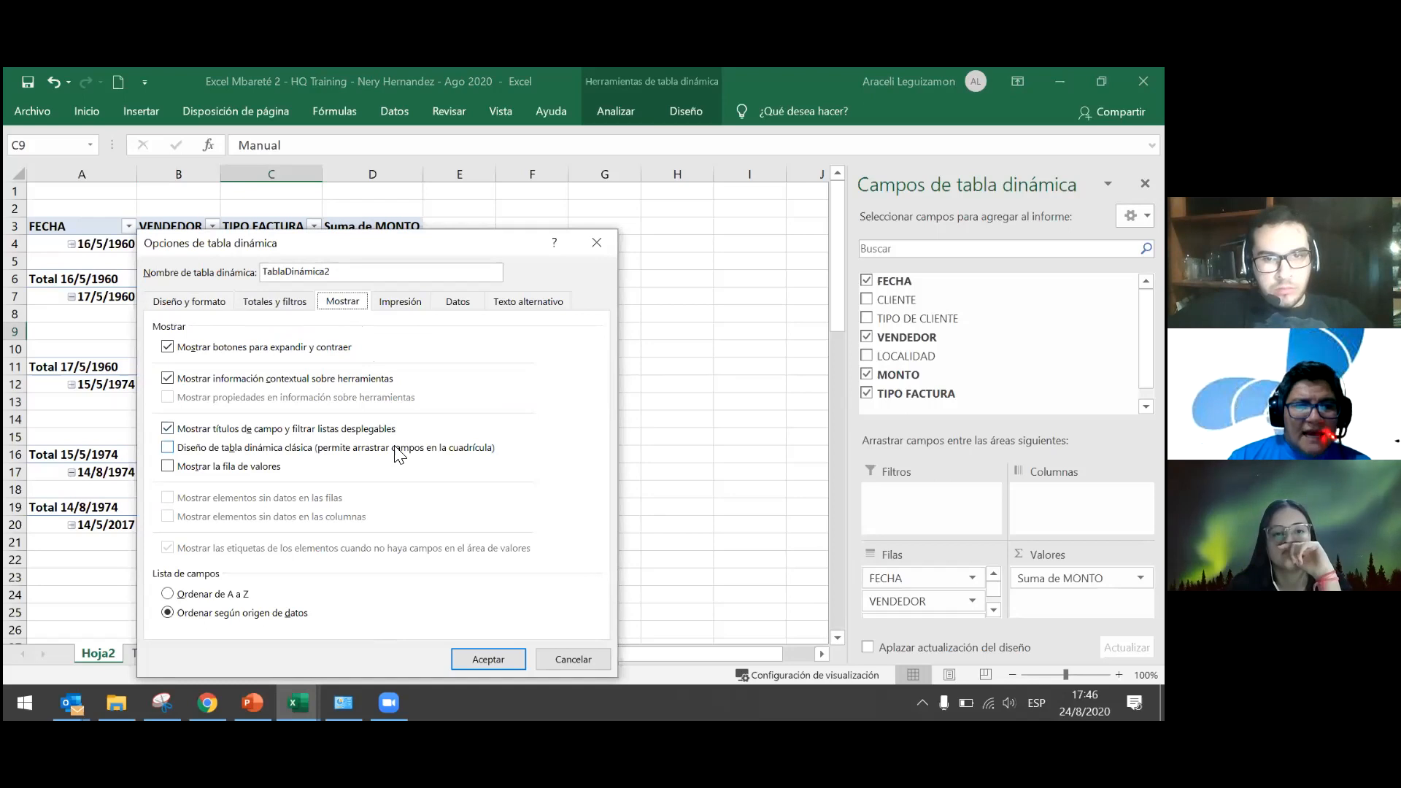
{"action": "left_click", "coordinate": [297, 450]}
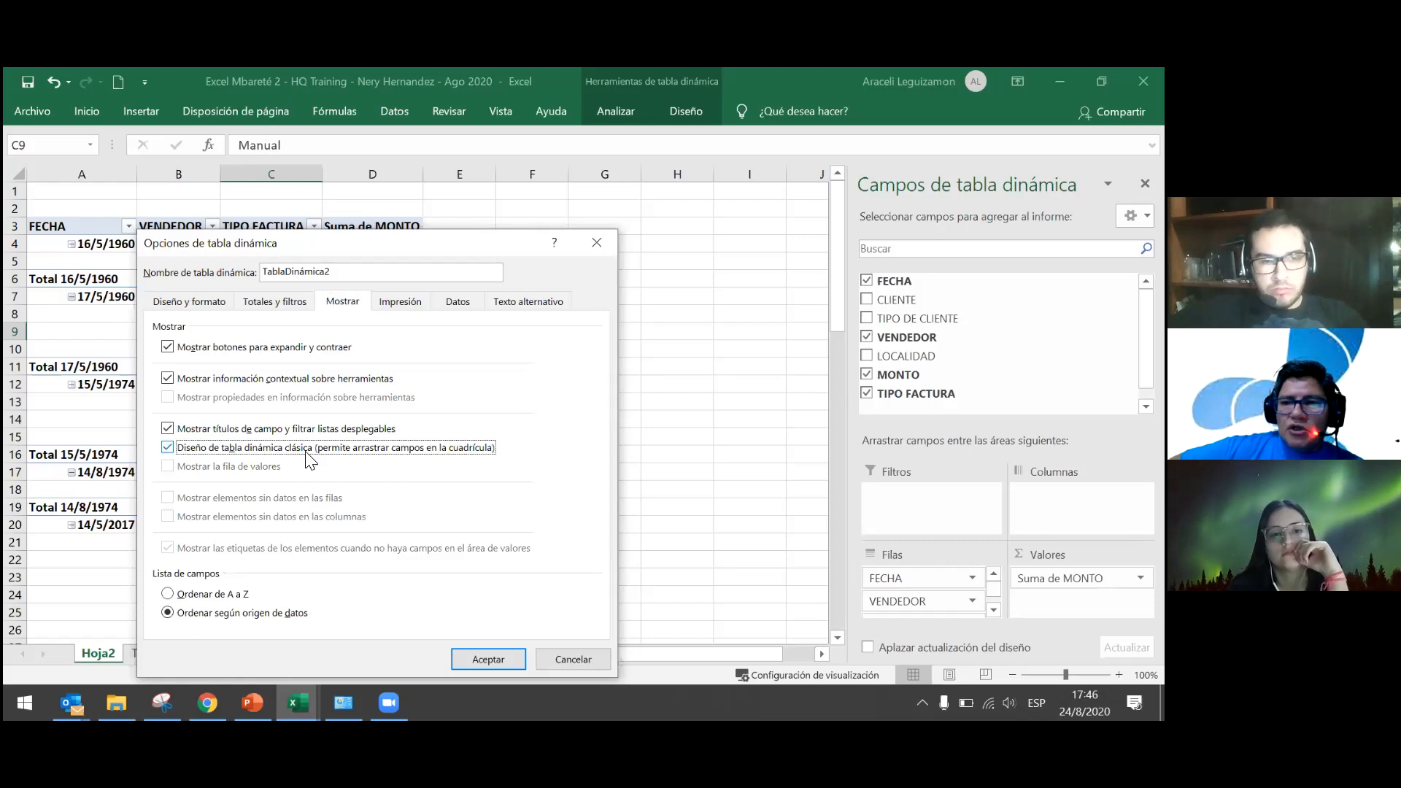
{"action": "left_click", "coordinate": [481, 658]}
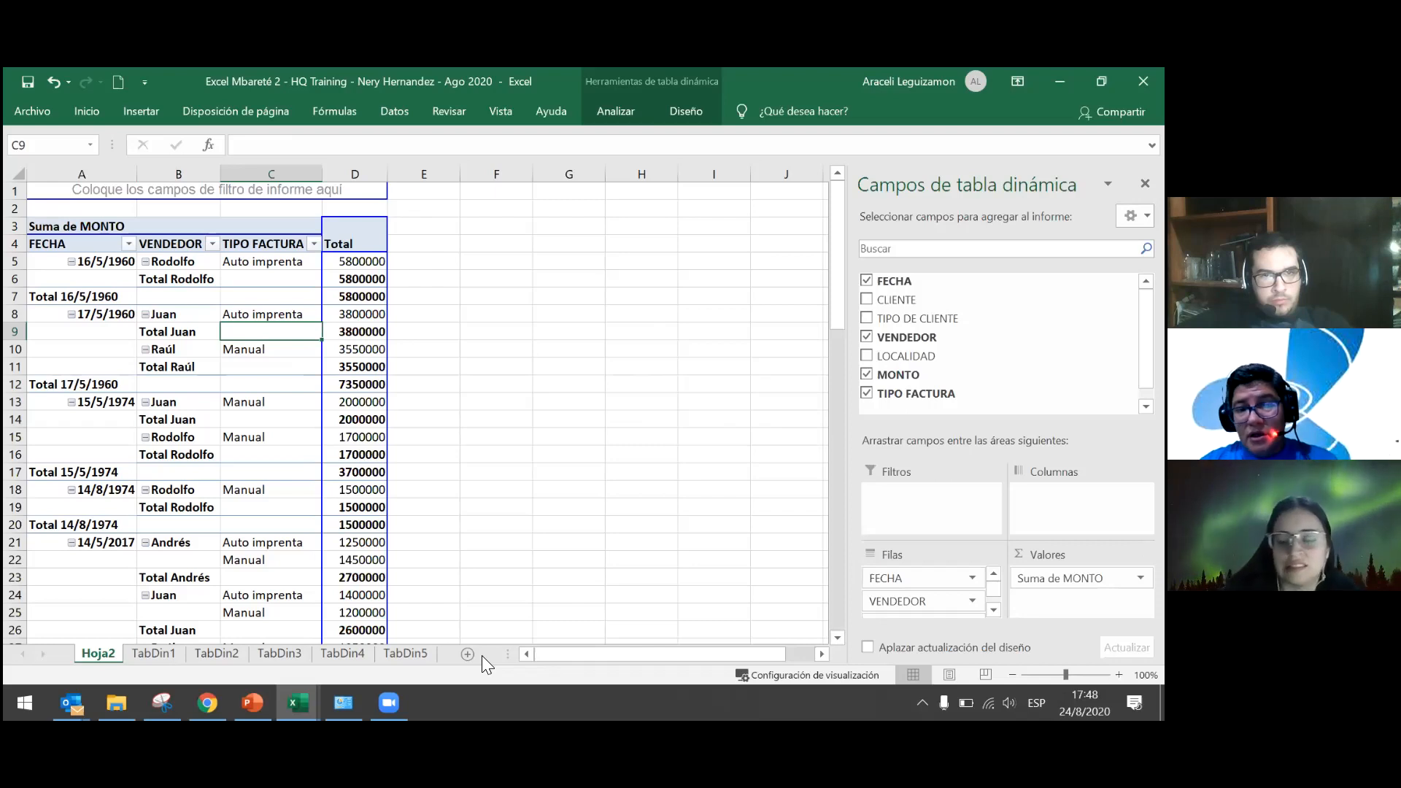
Undo the switch to the classic pivot table layout.
{"action": "left_click", "coordinate": [388, 703]}
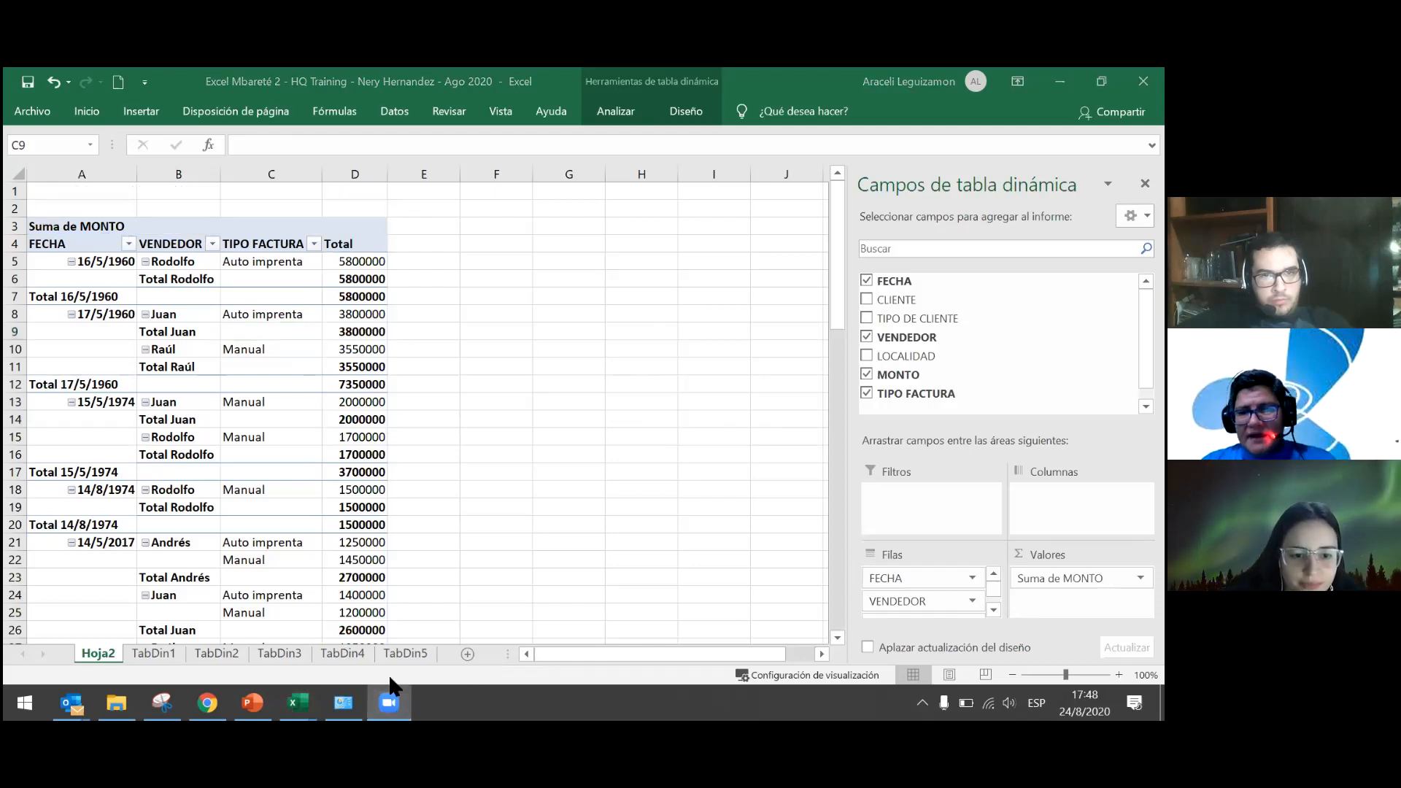
{"action": "left_click", "coordinate": [363, 473]}
{"action": "left_click", "coordinate": [363, 473]}
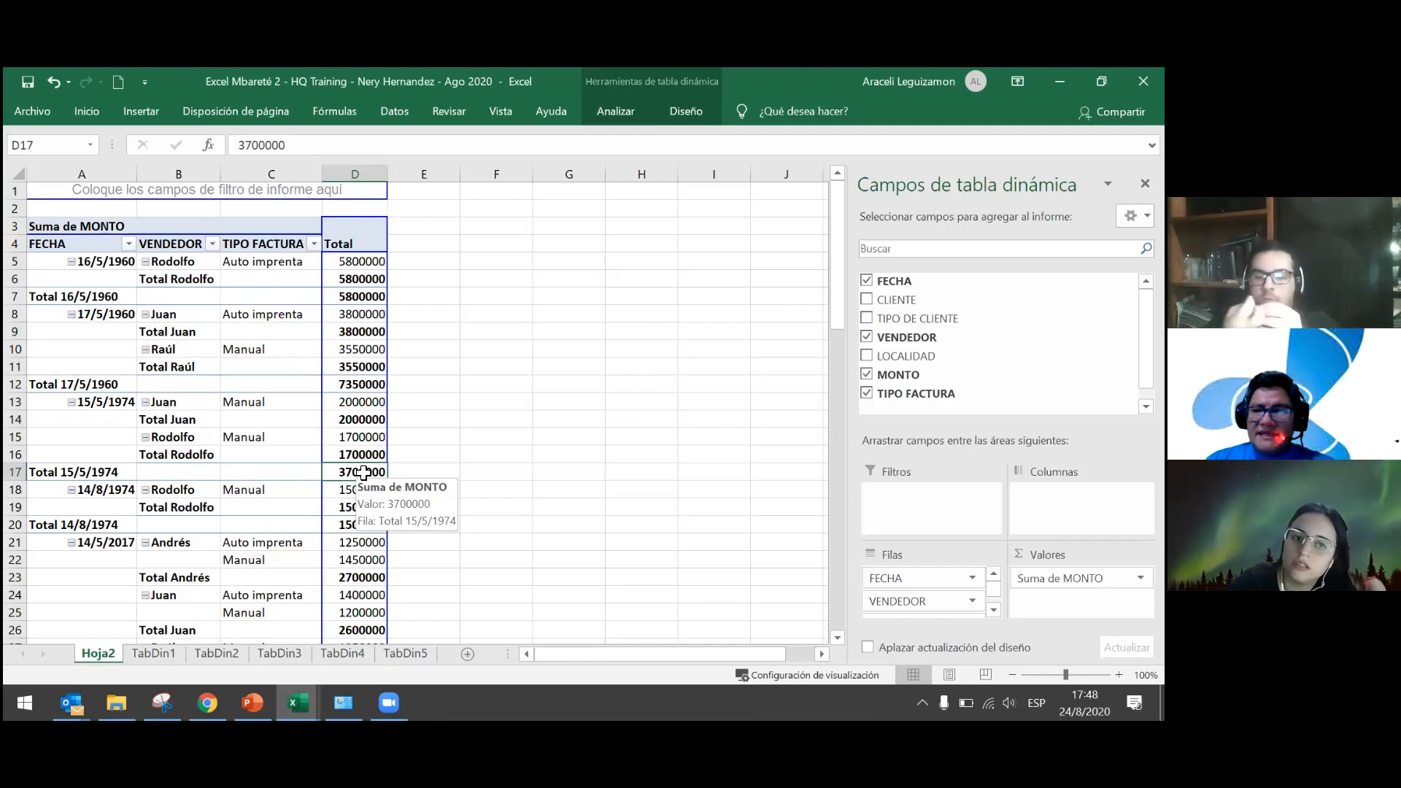
{"action": "mouse_move", "coordinate": [403, 671]}
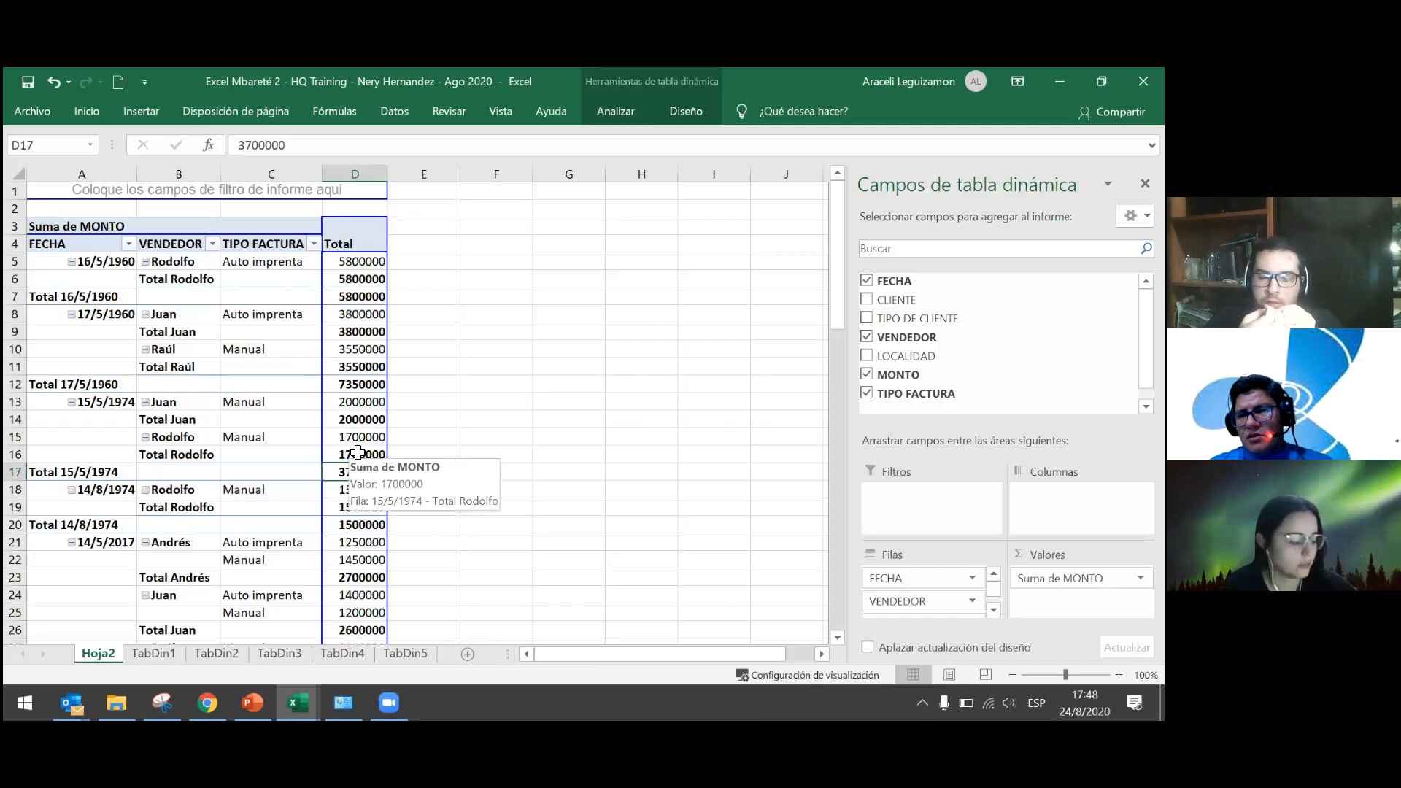
{"action": "key", "text": "ctrl+z"}
{"action": "mouse_move", "coordinate": [358, 453]}
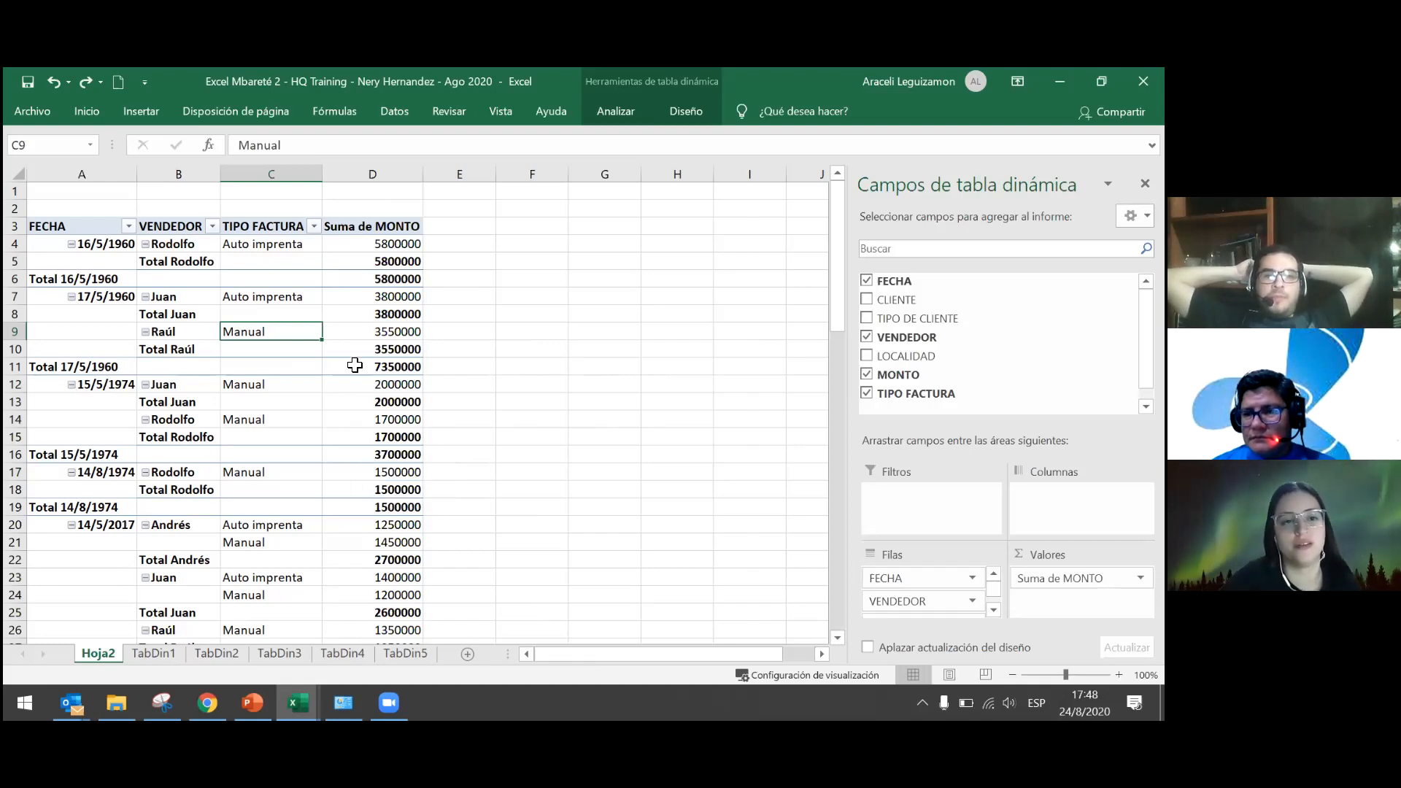
Check the classic layout setting in the pivot table's display options without changing anything.
{"action": "right_click", "coordinate": [383, 436]}
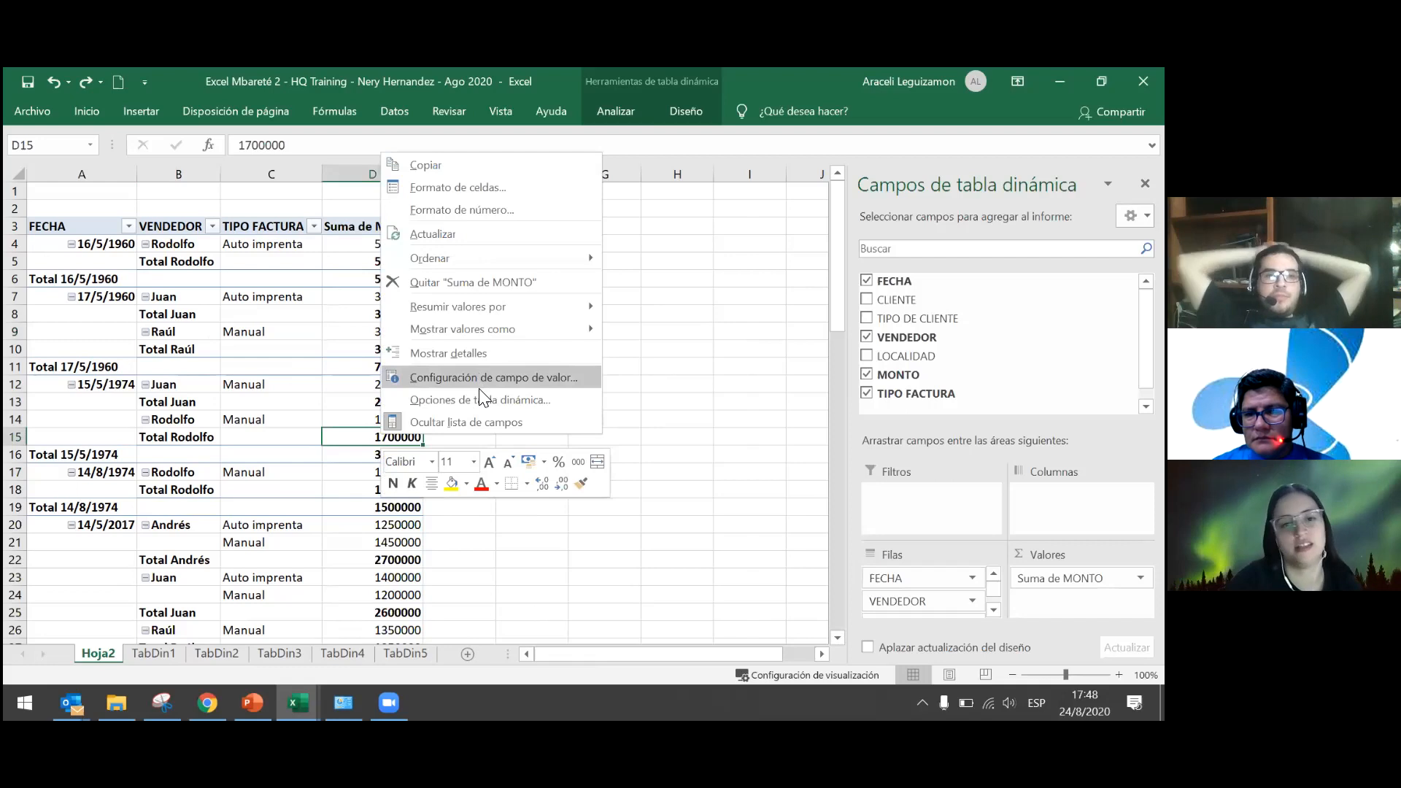
{"action": "left_click", "coordinate": [480, 399]}
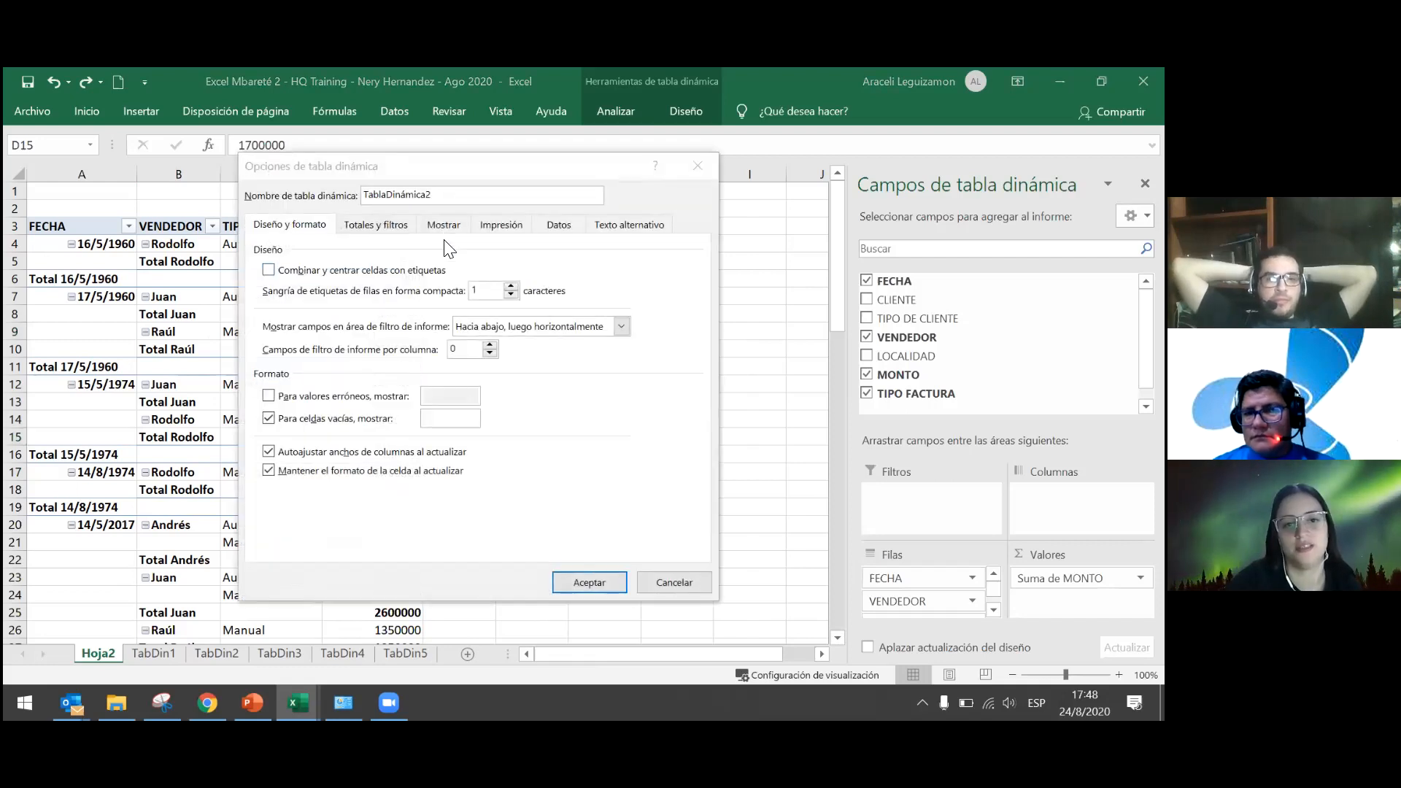
{"action": "left_click", "coordinate": [445, 227]}
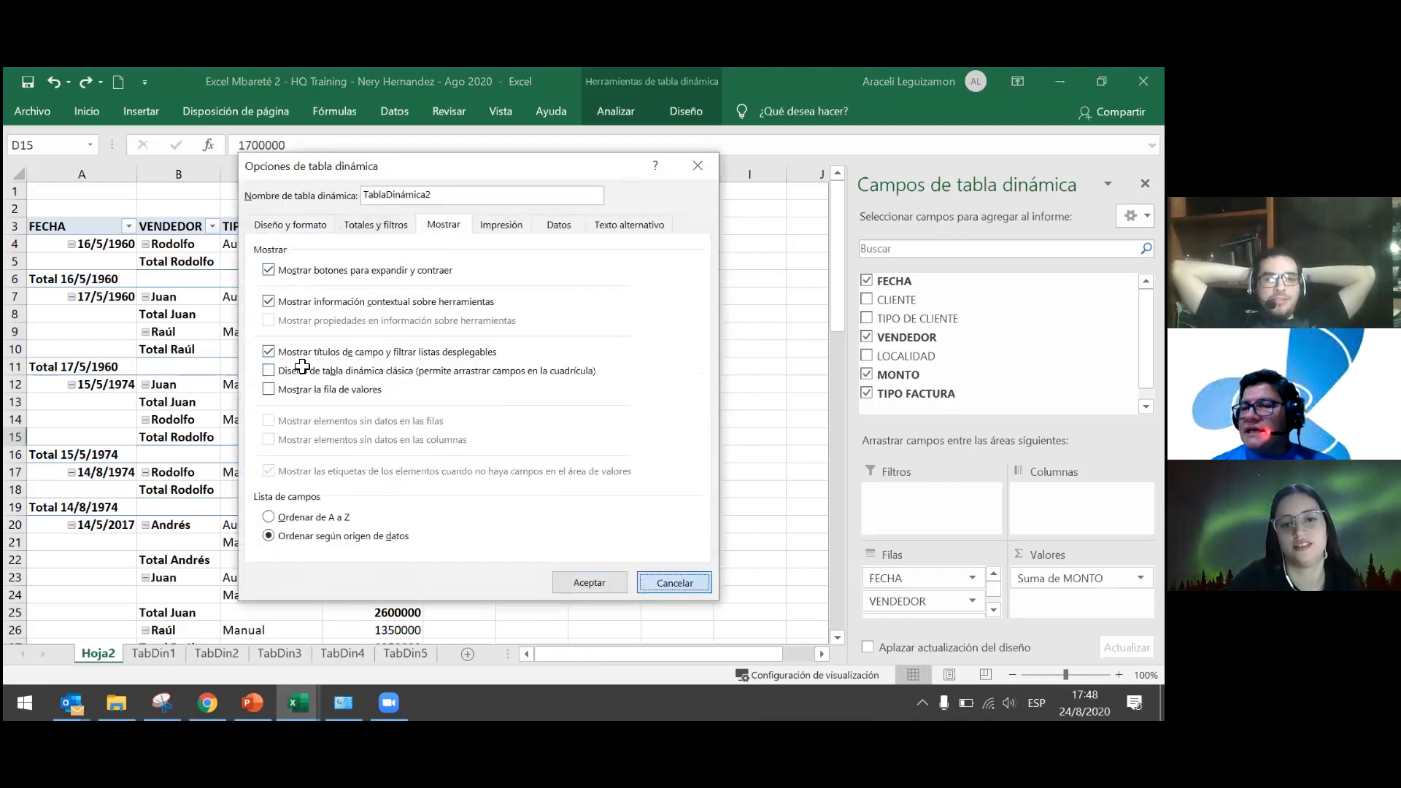
{"action": "key", "text": "Escape"}
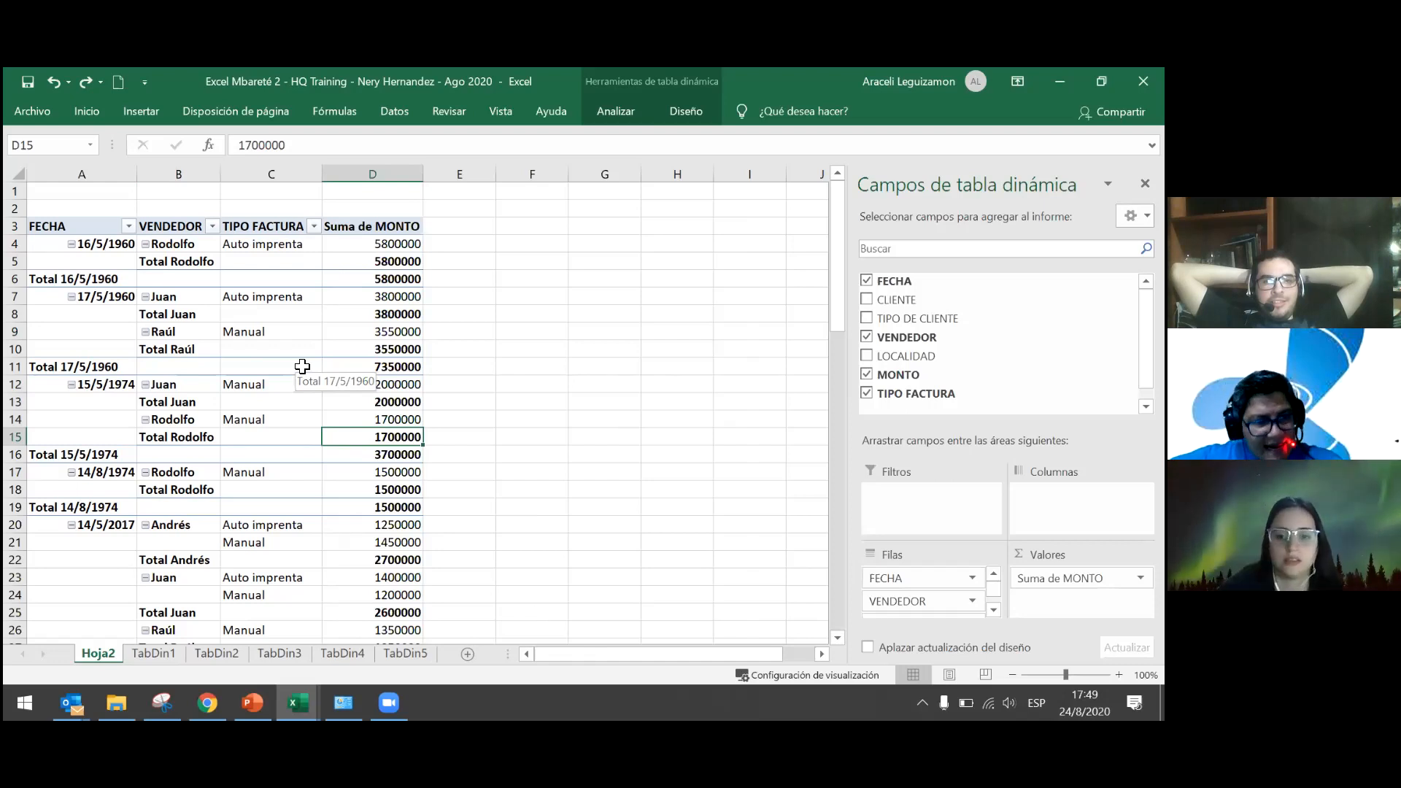
Try to move the TIPO FACTURA heading onto the Suma de MONTO column directly in the worksheet grid.
{"action": "left_click", "coordinate": [257, 243]}
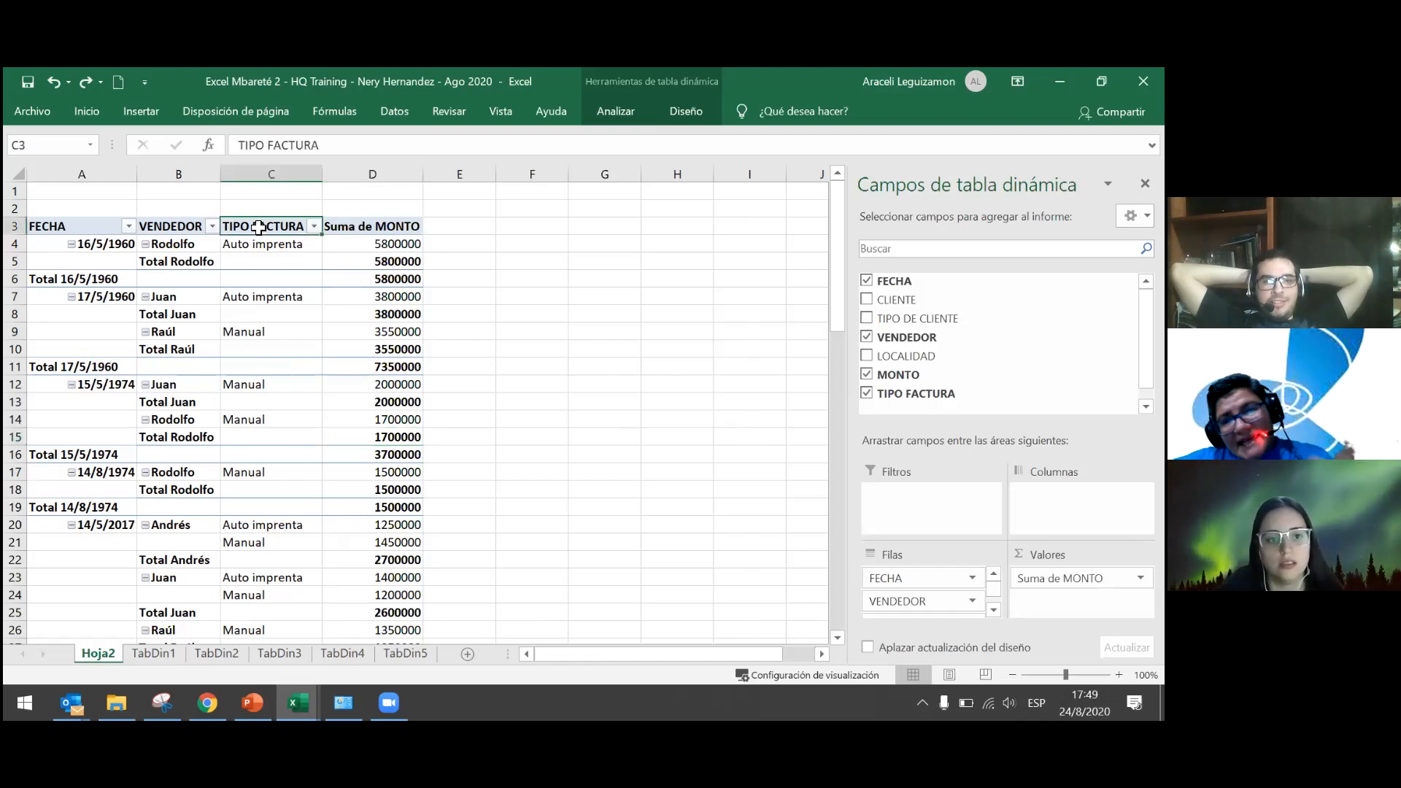
{"action": "left_click", "coordinate": [254, 219]}
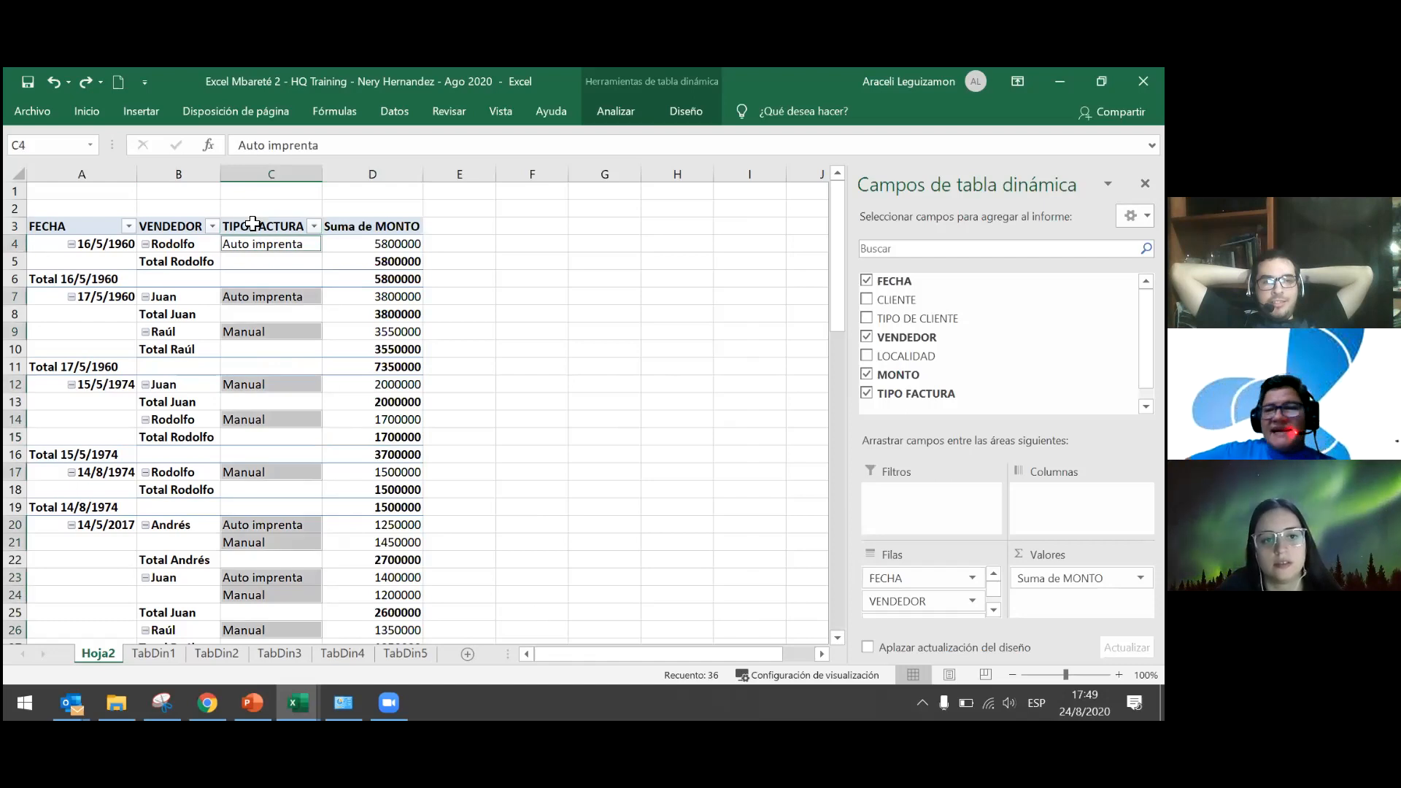
{"action": "left_click", "coordinate": [273, 227]}
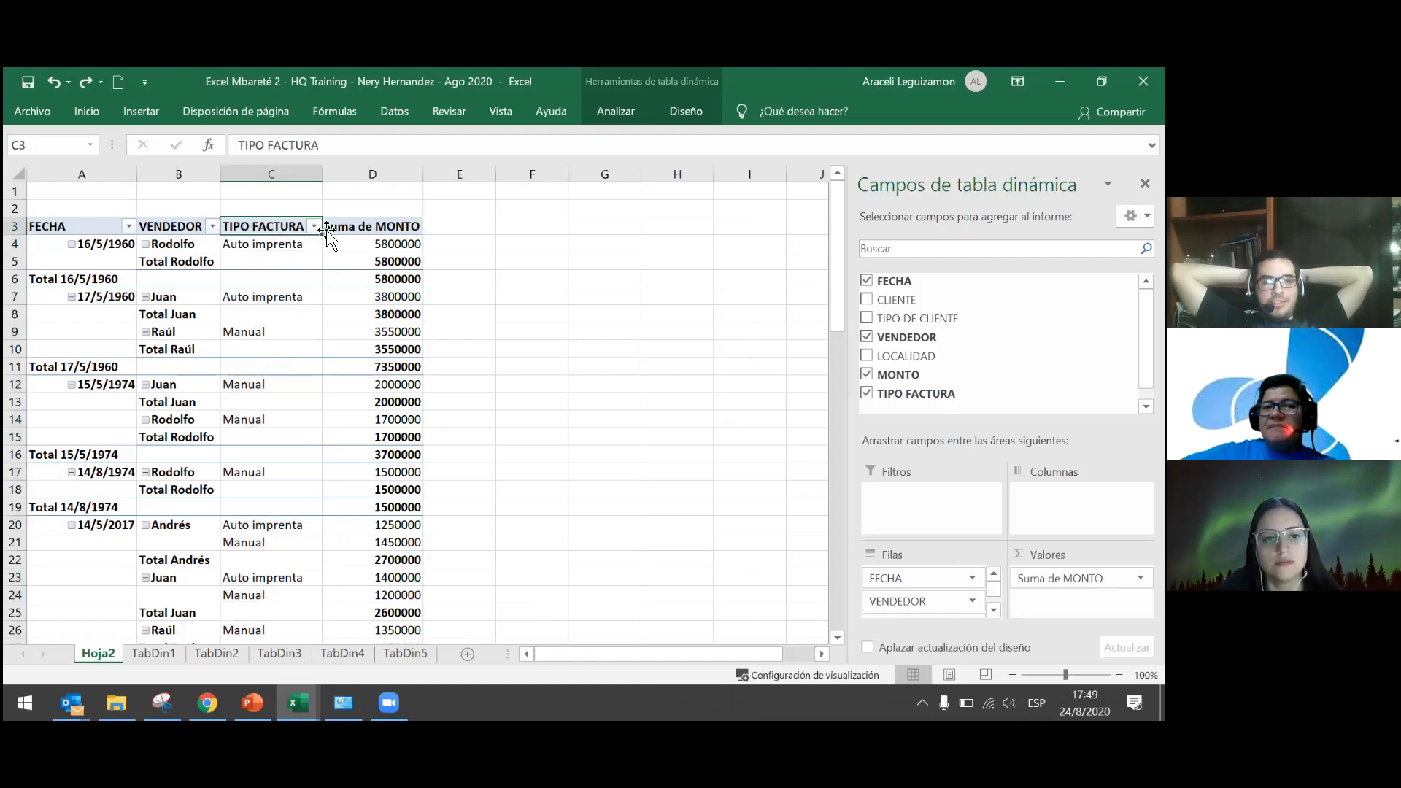
{"action": "mouse_move", "coordinate": [280, 216]}
{"action": "left_mouse_down"}
{"action": "mouse_move", "coordinate": [301, 251]}
{"action": "mouse_move", "coordinate": [290, 227]}
{"action": "left_mouse_up"}
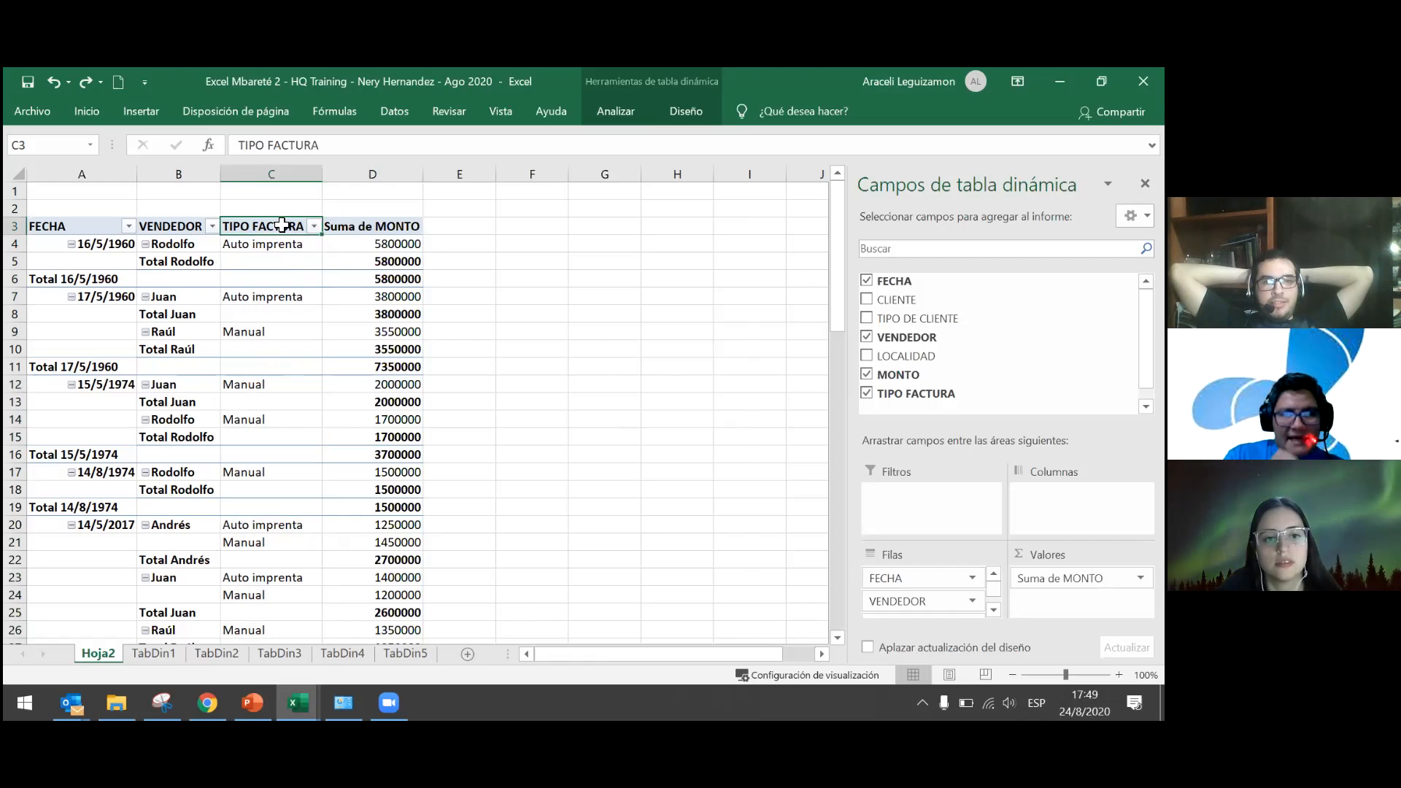
{"action": "left_click_drag", "start_coordinate": [281, 225], "coordinate": [378, 260]}
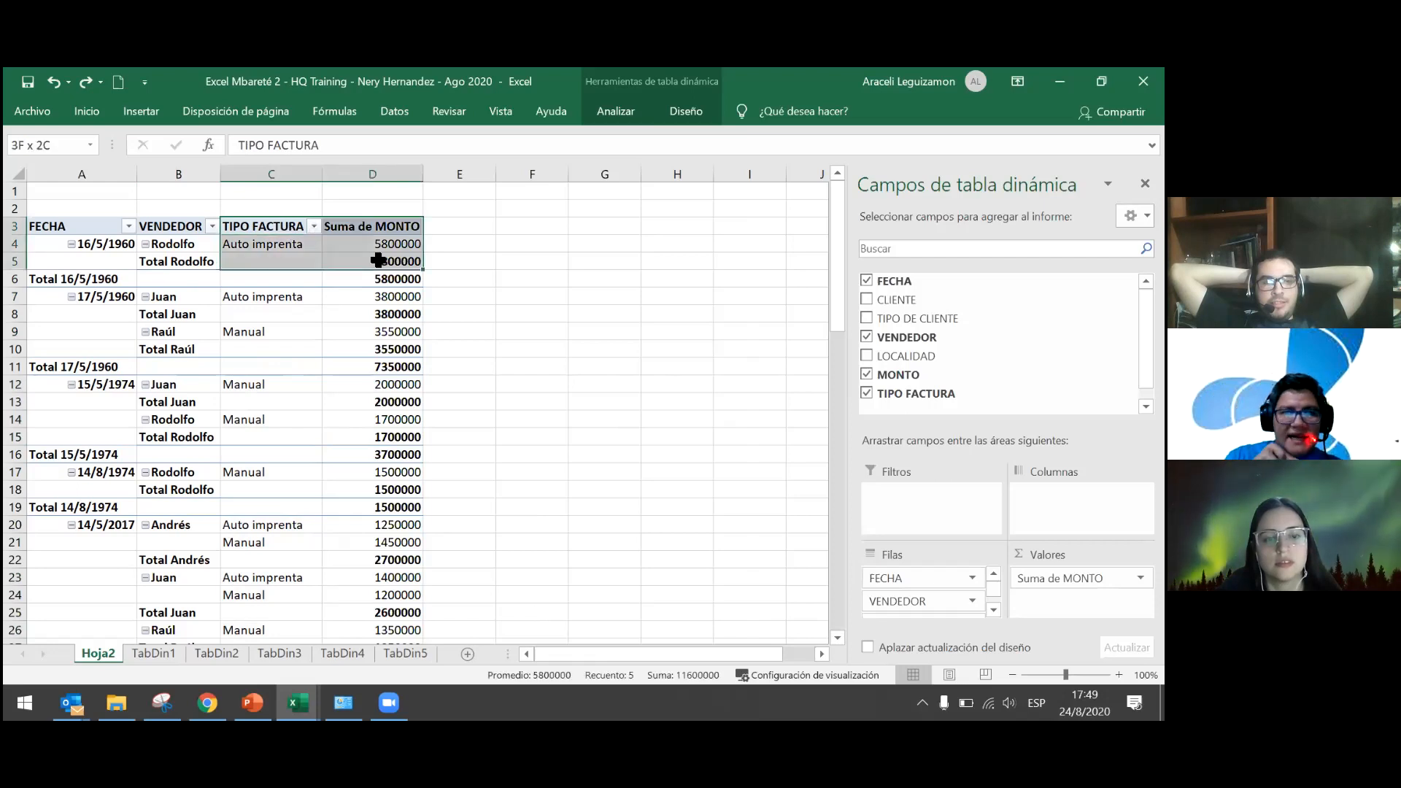
{"action": "left_click", "coordinate": [255, 240]}
{"action": "left_click", "coordinate": [258, 218]}
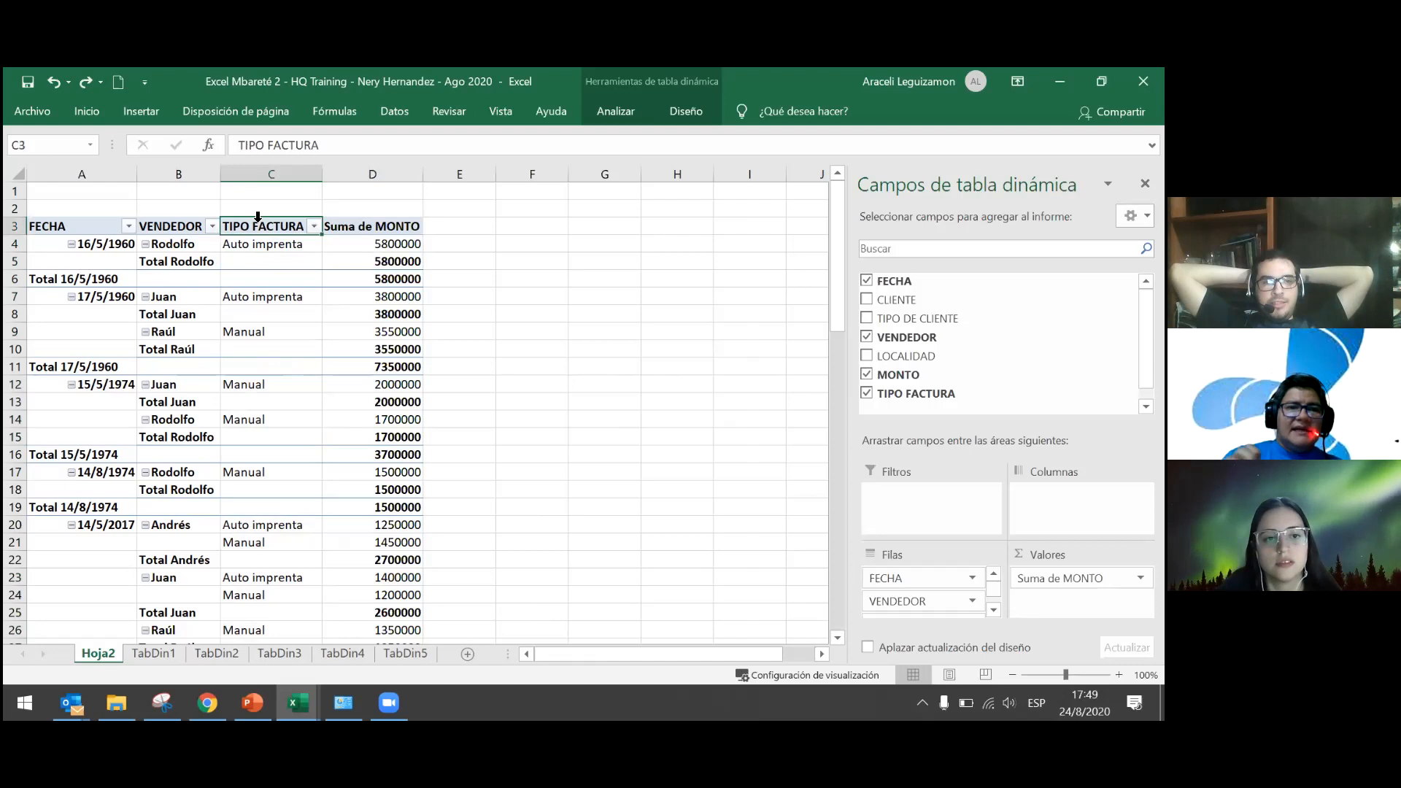
{"action": "left_click_drag", "start_coordinate": [315, 219], "coordinate": [350, 233]}
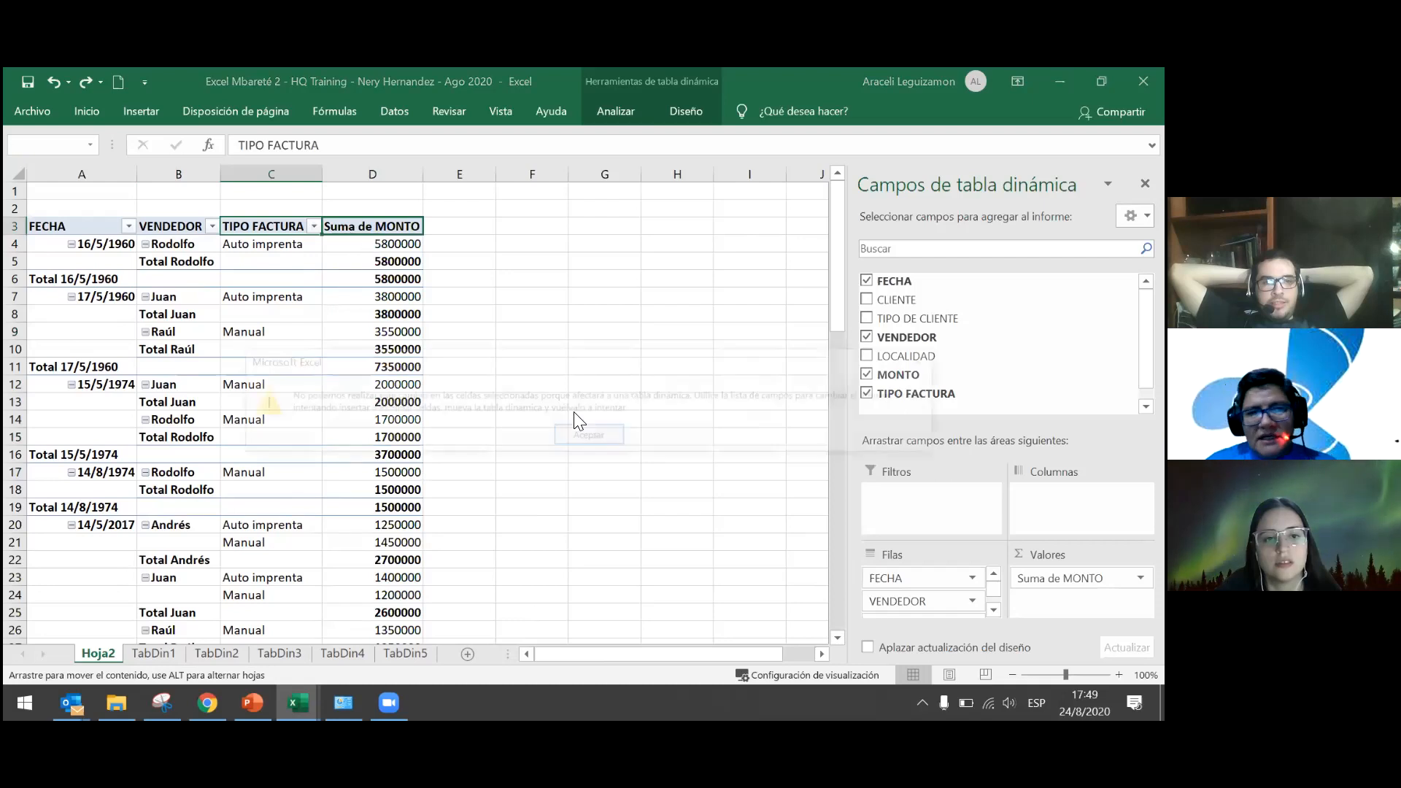
Try to move the TIPO FACTURA heading to the empty cell above Suma de MONTO in the worksheet grid.
{"action": "key", "text": "Return"}
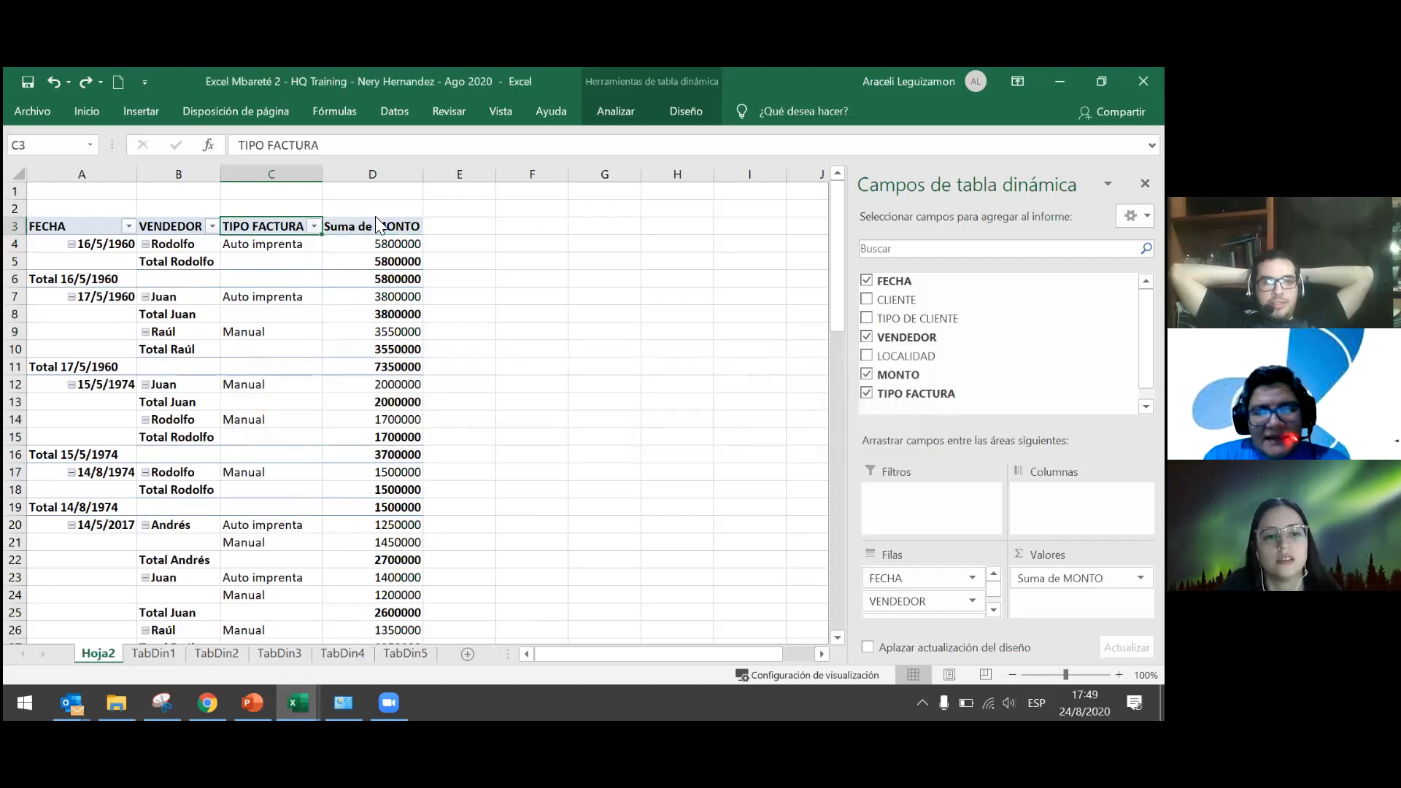
{"action": "left_click_drag", "start_coordinate": [321, 221], "coordinate": [369, 209]}
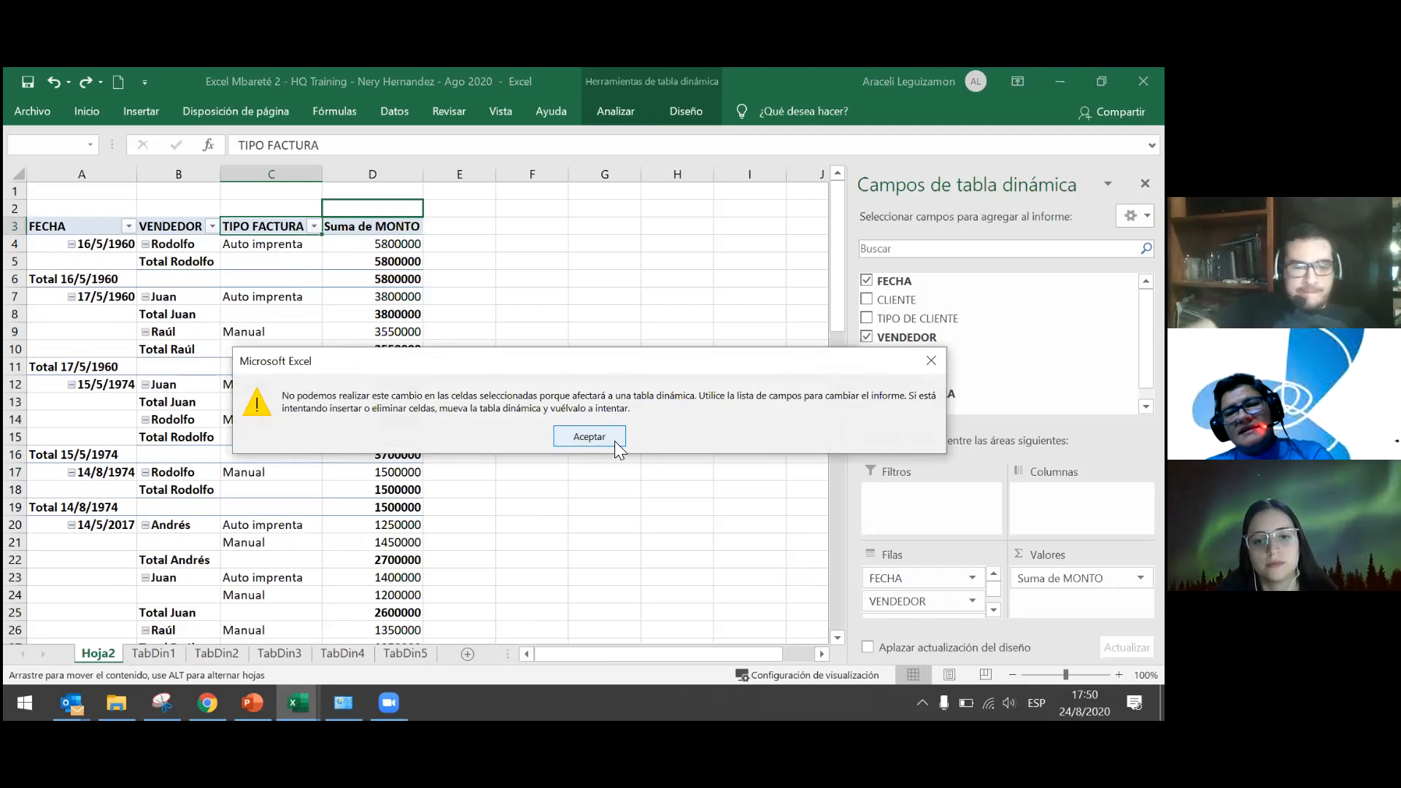
{"action": "key", "text": "Return"}
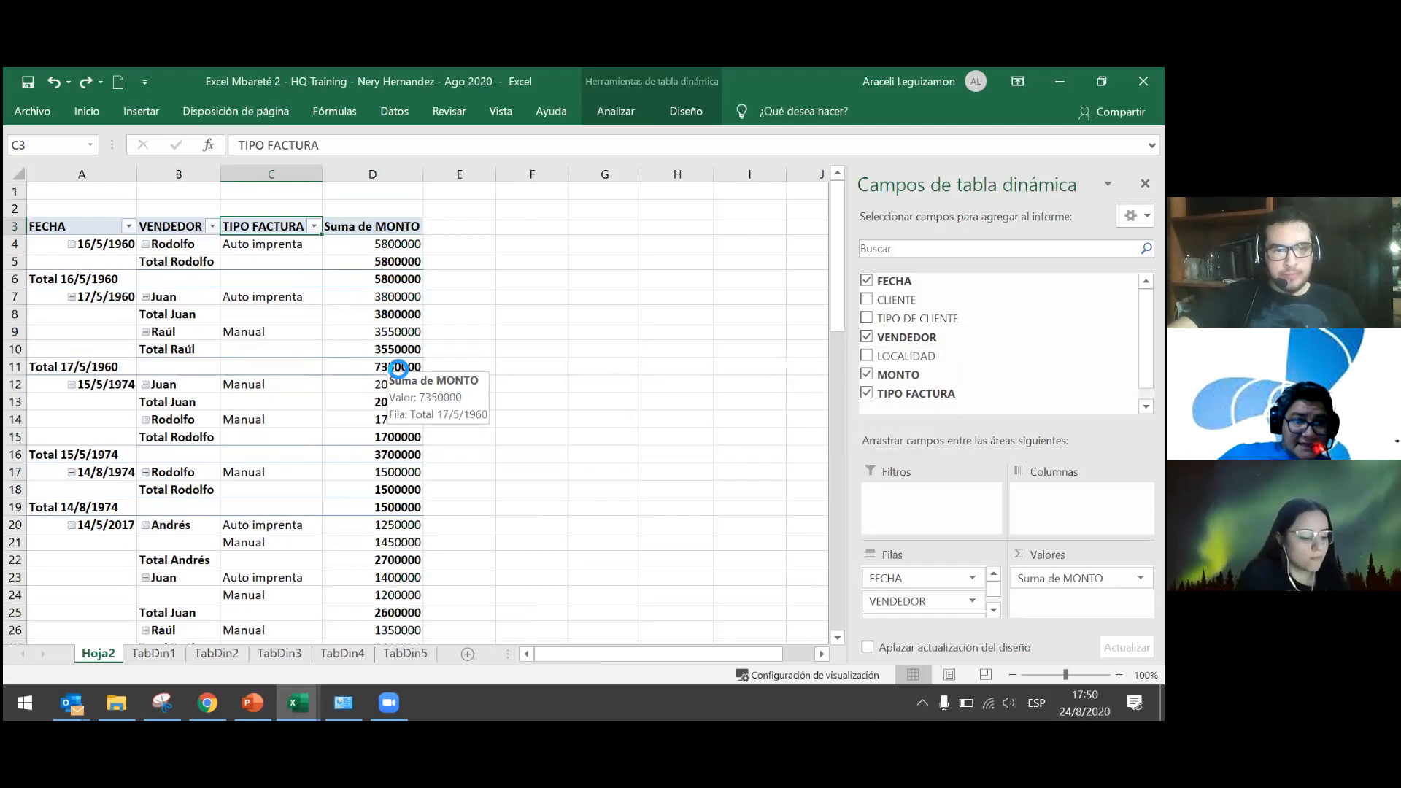
Redo the classic pivot table layout and move the TIPO FACTURA heading from the row area to the column area in the grid.
{"action": "key", "text": "ctrl+y"}
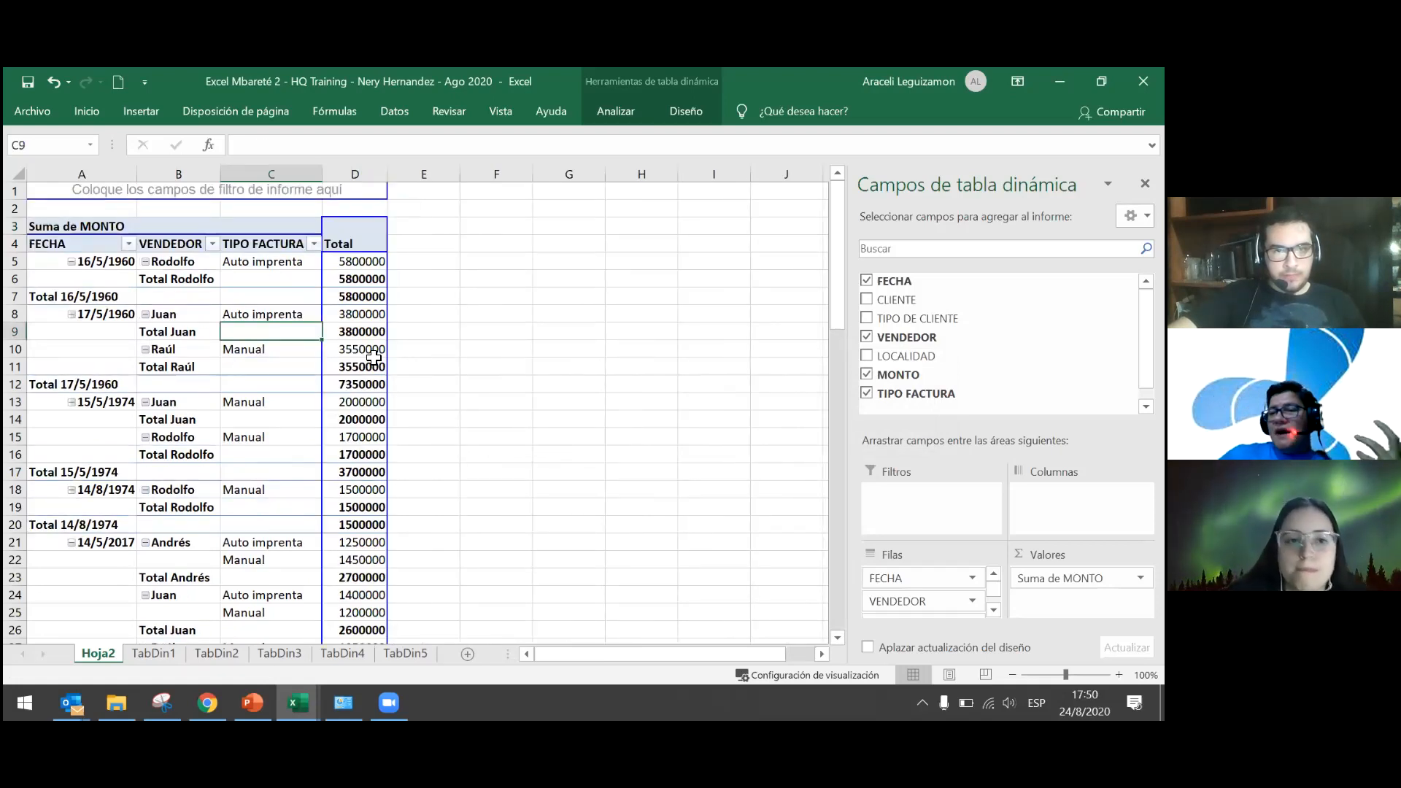
{"action": "left_click", "coordinate": [257, 241]}
{"action": "left_click_drag", "start_coordinate": [256, 233], "coordinate": [343, 226]}
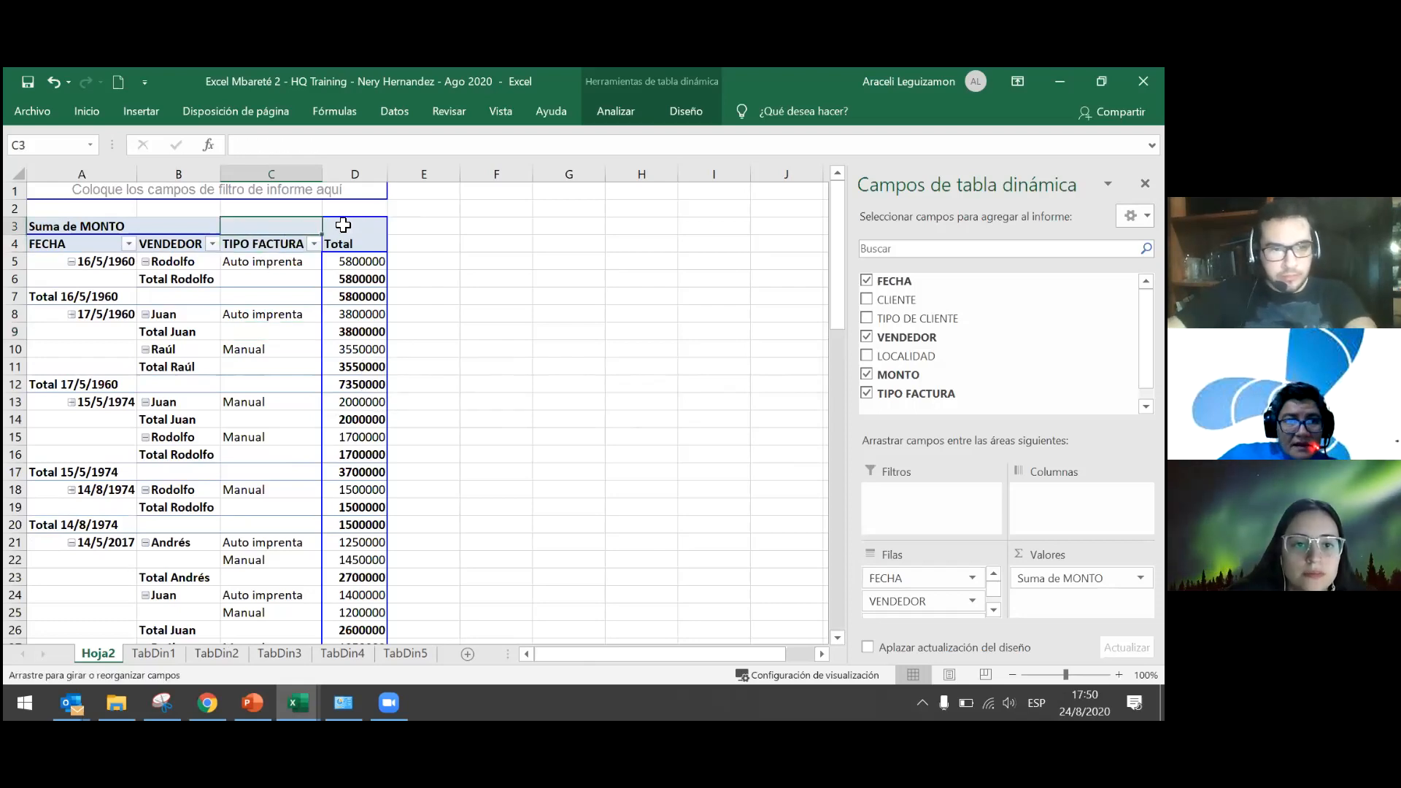
{"action": "left_click", "coordinate": [294, 238]}
{"action": "left_click", "coordinate": [295, 239]}
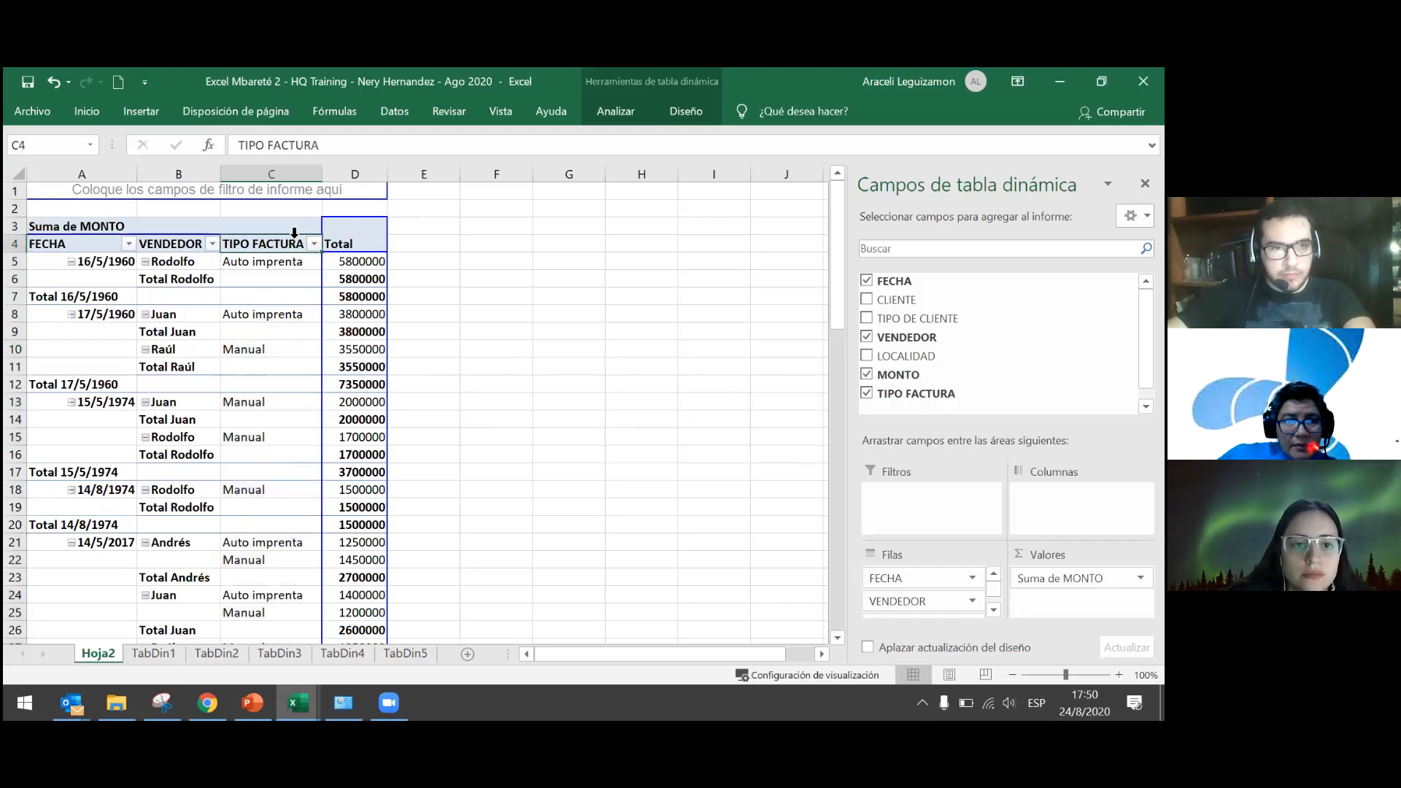
{"action": "left_click_drag", "start_coordinate": [295, 236], "coordinate": [350, 245]}
{"action": "left_click", "coordinate": [279, 234]}
{"action": "left_click", "coordinate": [280, 234]}
{"action": "left_click", "coordinate": [280, 233]}
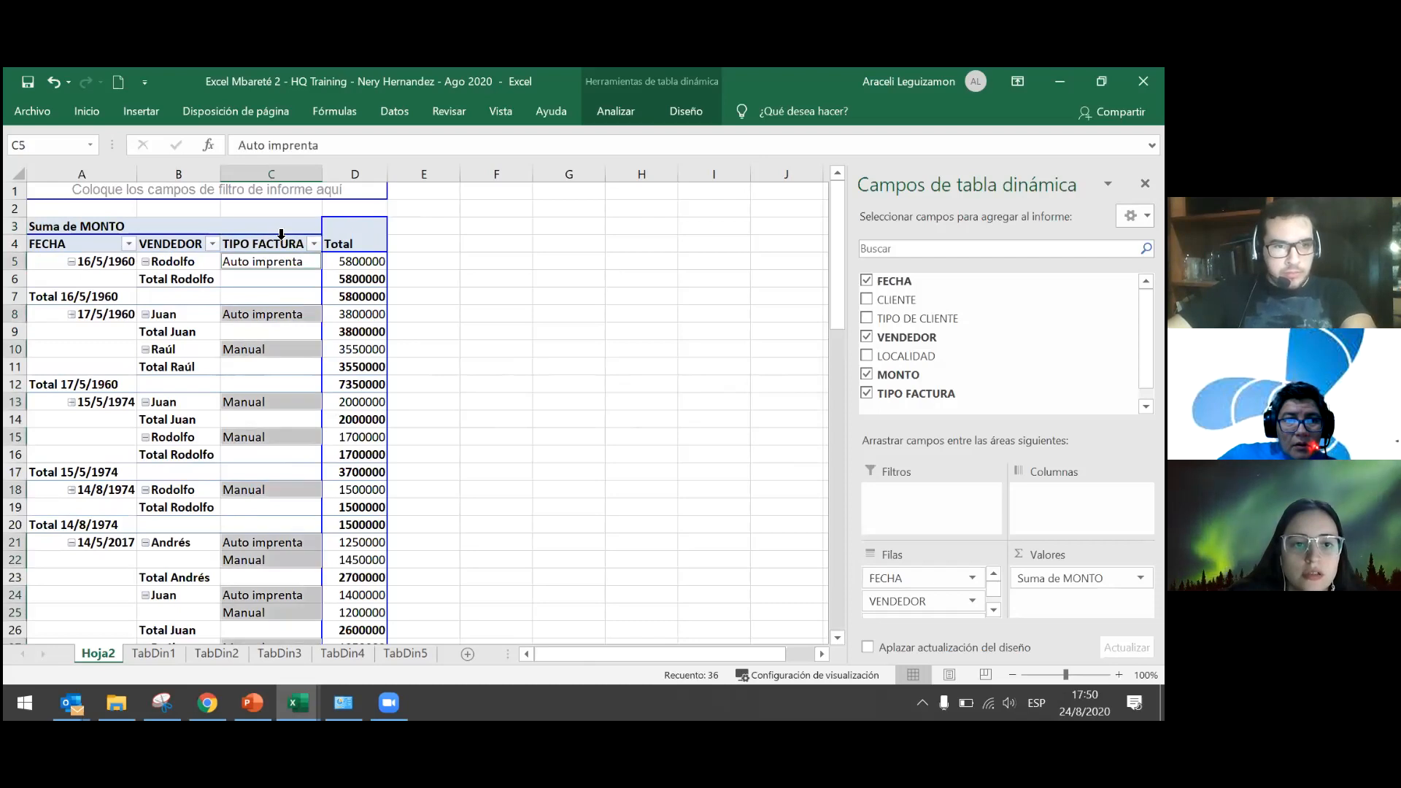
{"action": "left_click", "coordinate": [283, 239]}
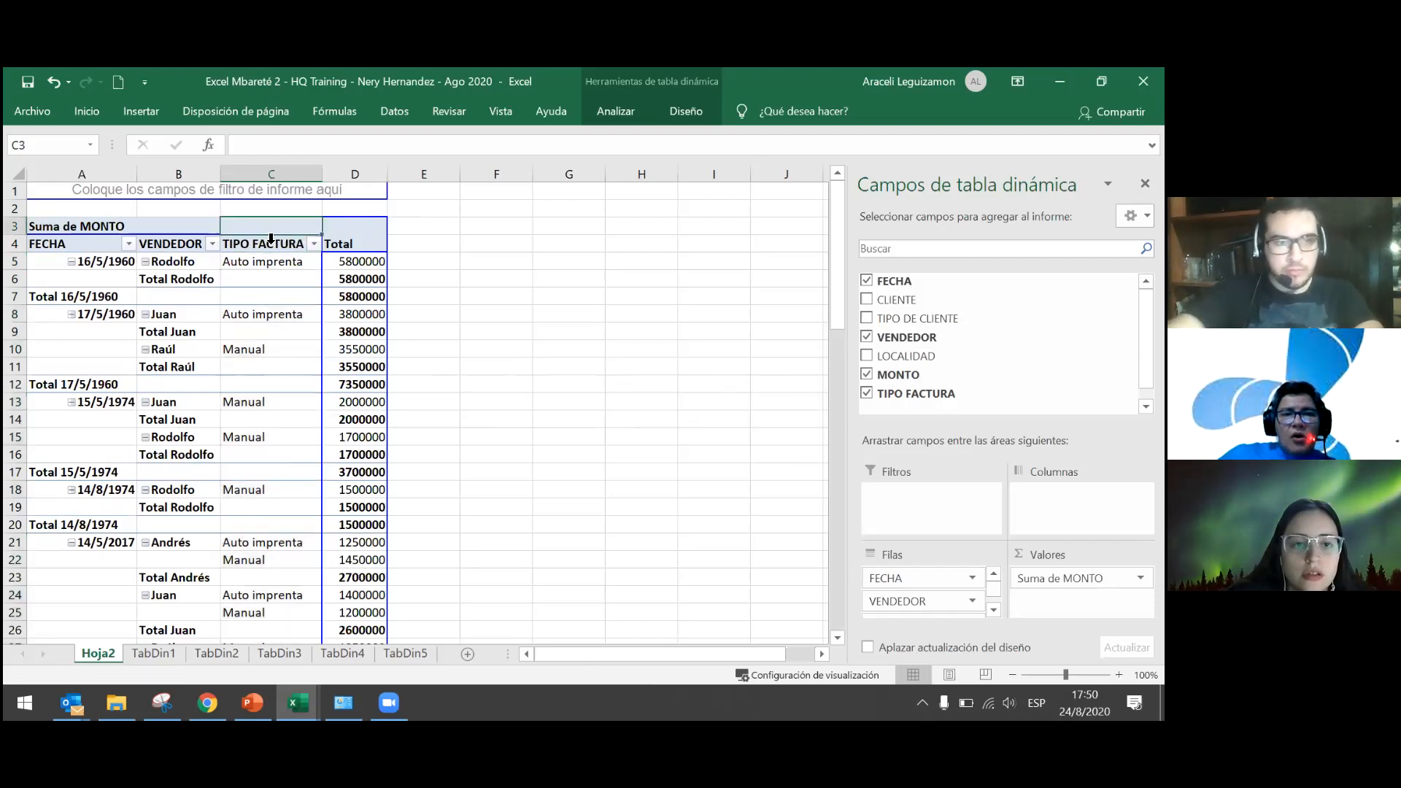
{"action": "left_click", "coordinate": [283, 240]}
{"action": "left_click_drag", "start_coordinate": [291, 248], "coordinate": [358, 221]}
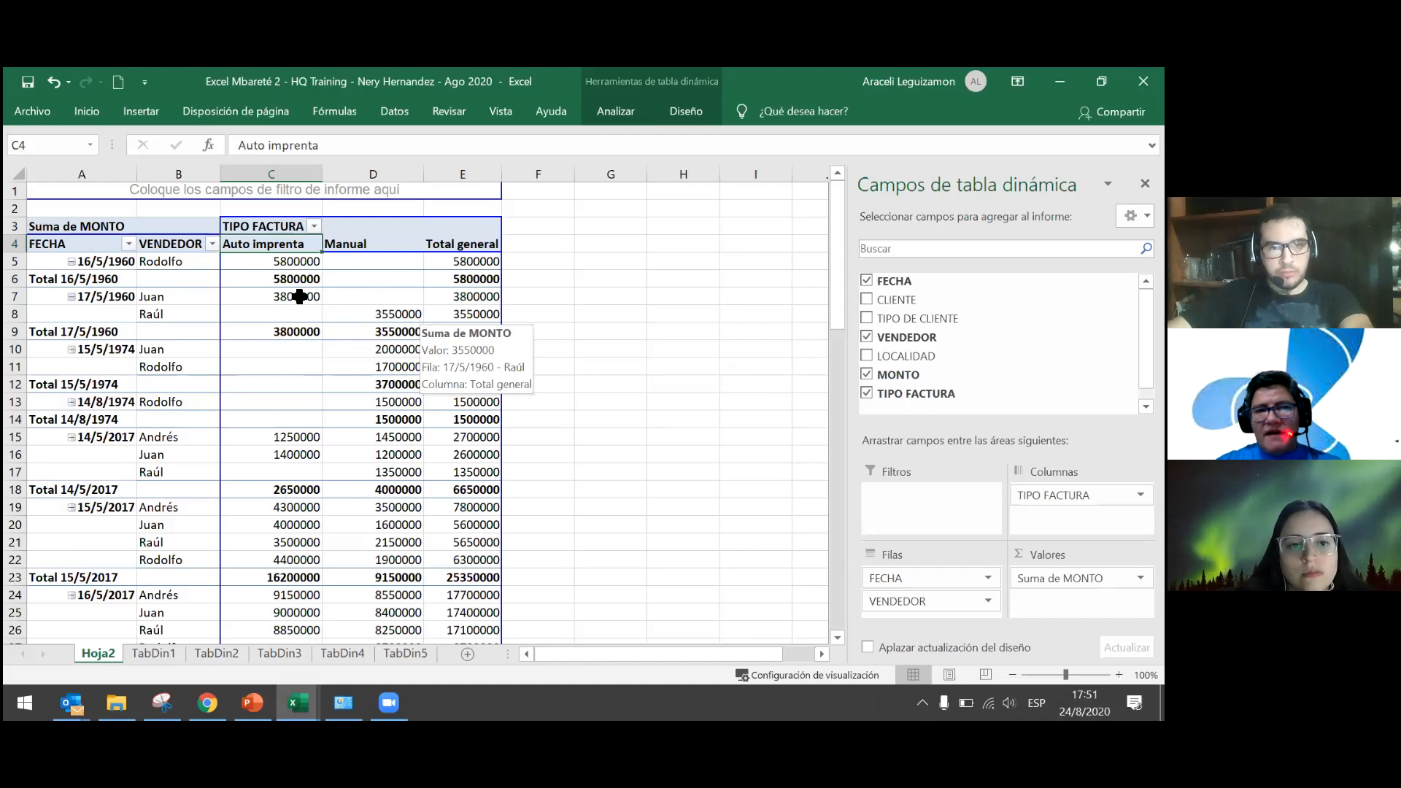
Move TIPO FACTURA back to the row area beside VENDEDOR, then into the report filter area above the pivot table.
{"action": "left_click_drag", "start_coordinate": [269, 219], "coordinate": [277, 289]}
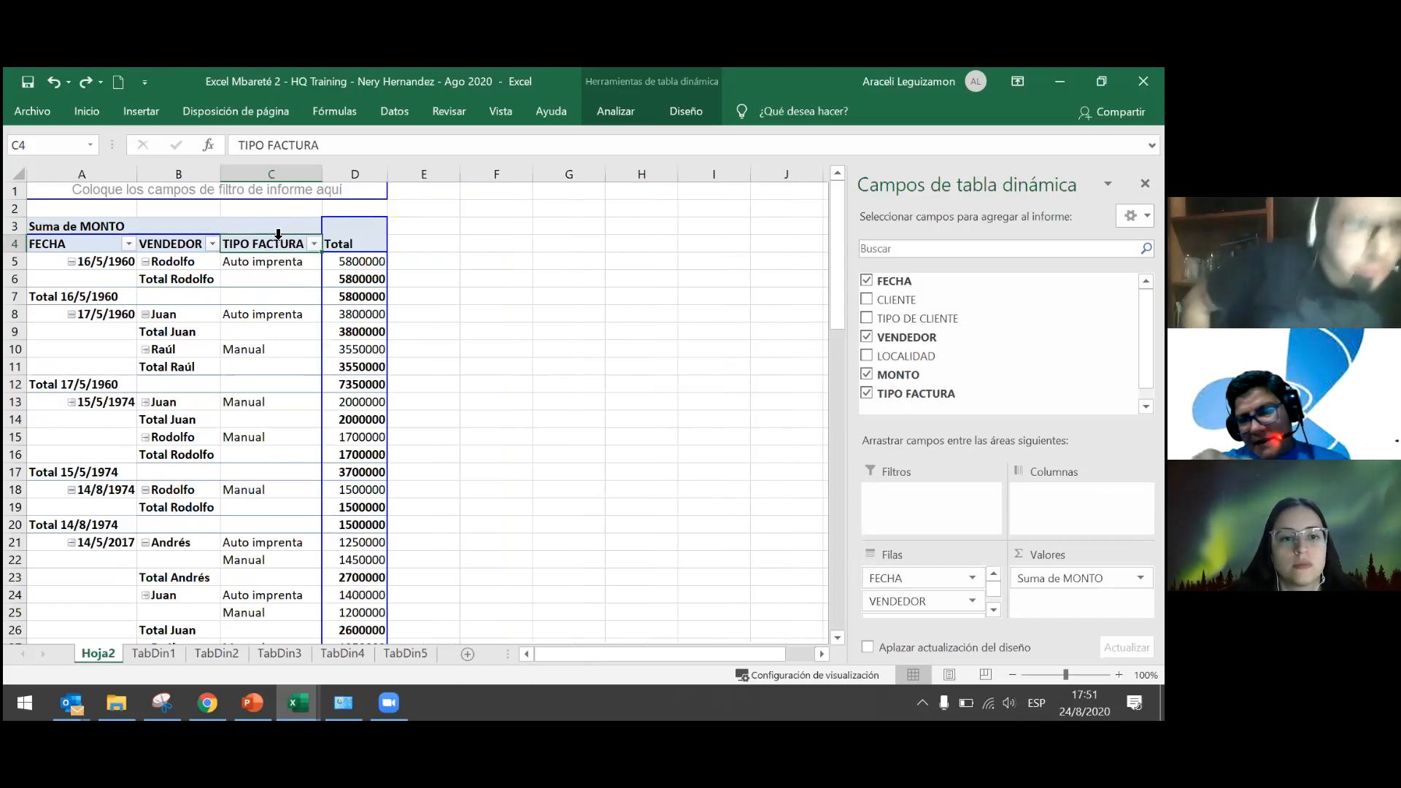
{"action": "left_click", "coordinate": [278, 234]}
{"action": "left_click", "coordinate": [272, 234]}
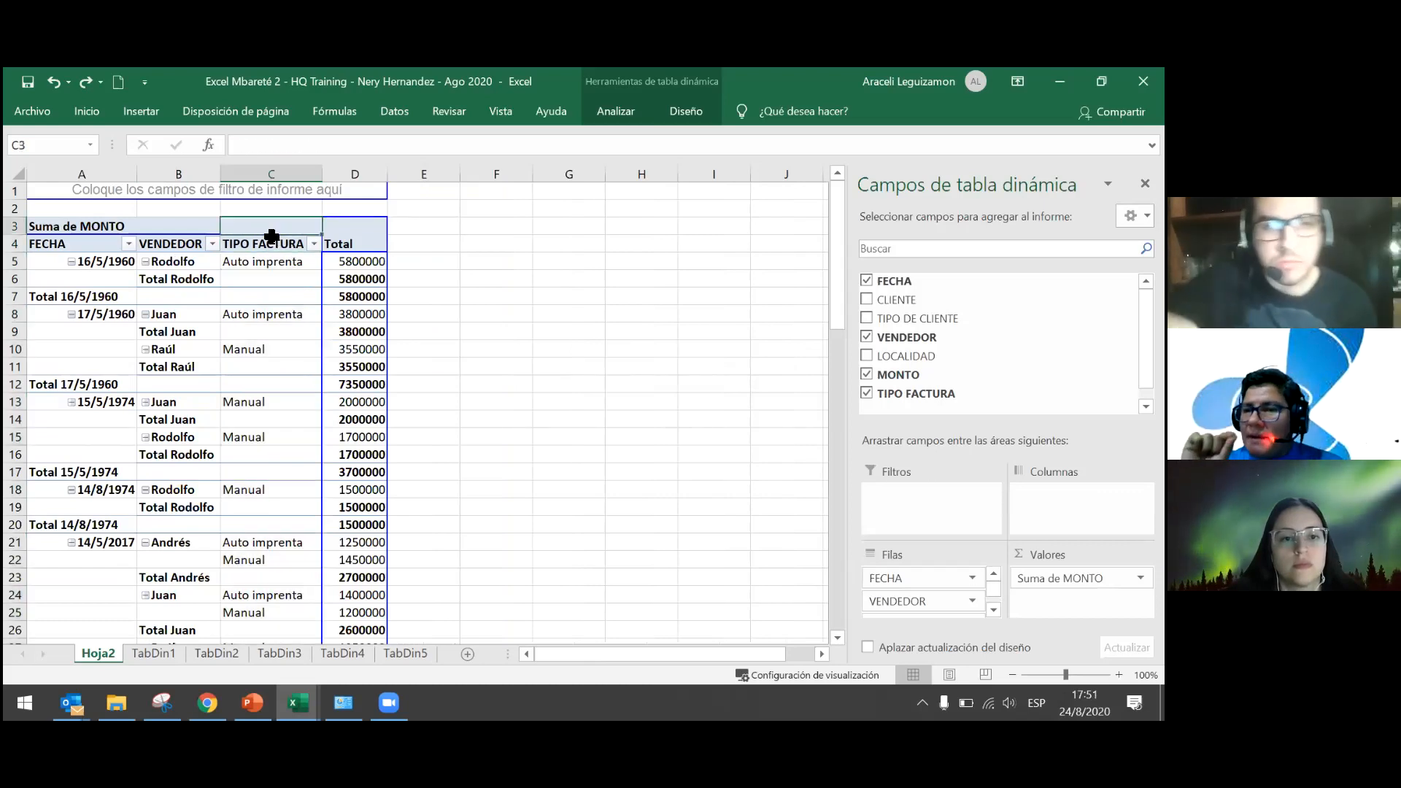
{"action": "left_click", "coordinate": [277, 234]}
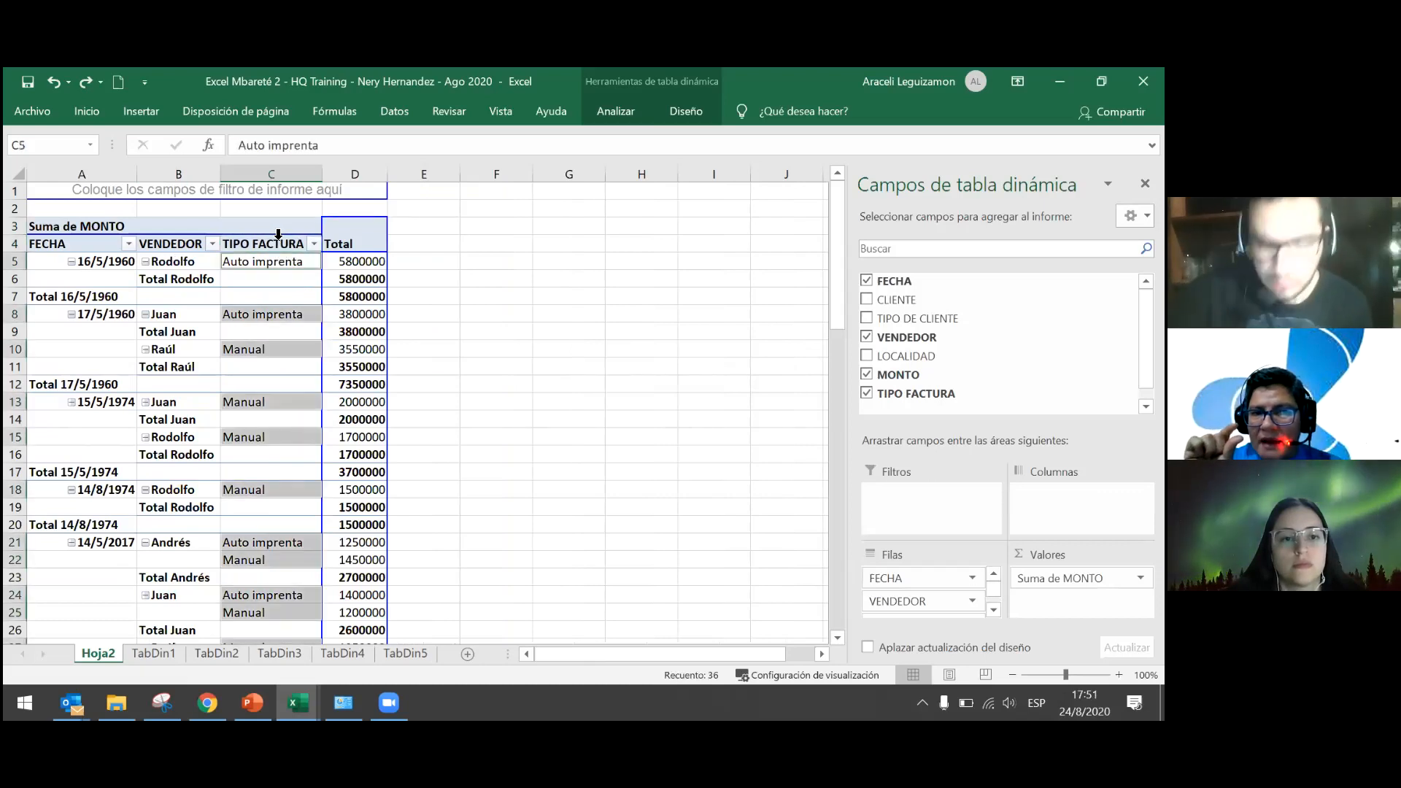
{"action": "left_click", "coordinate": [279, 248]}
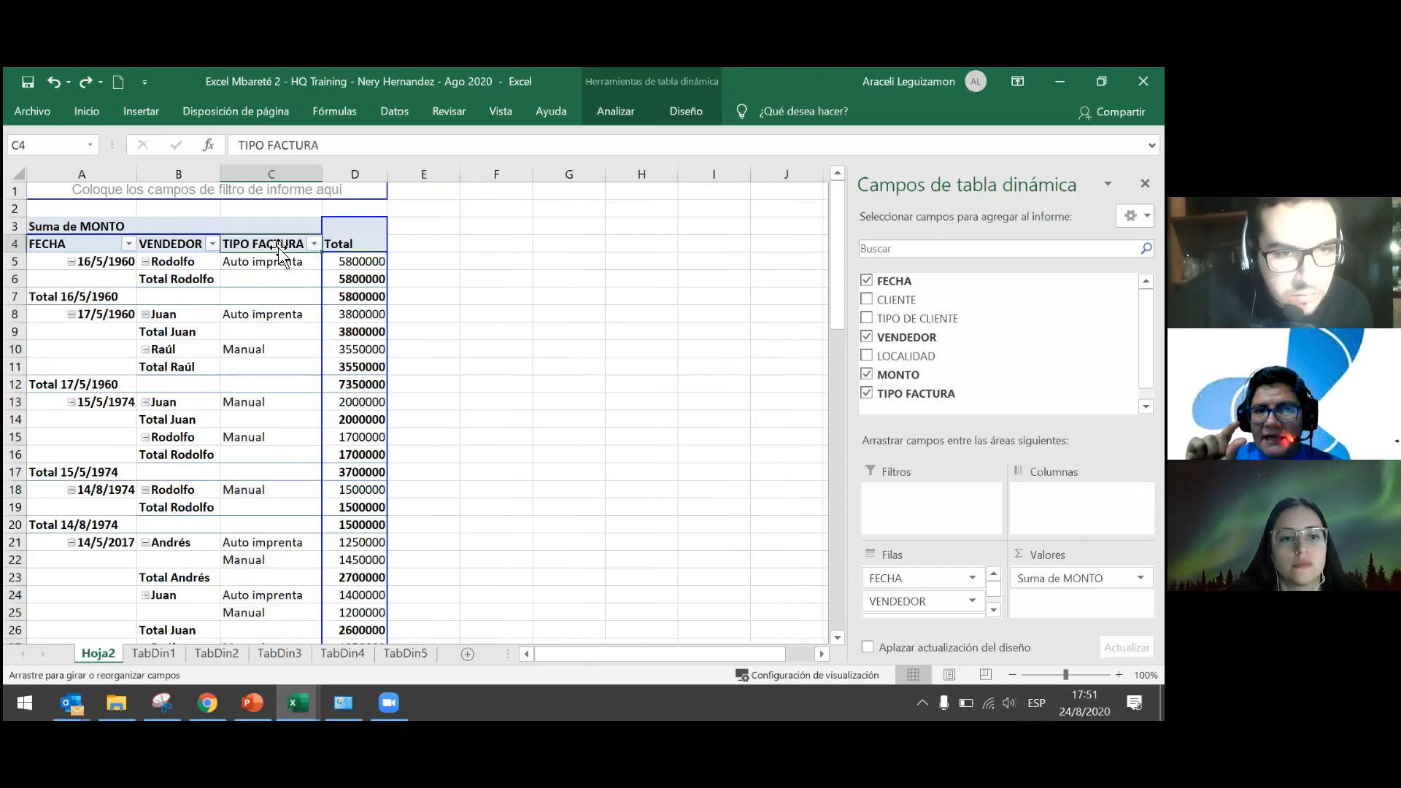
{"action": "left_click_drag", "start_coordinate": [280, 253], "coordinate": [335, 203]}
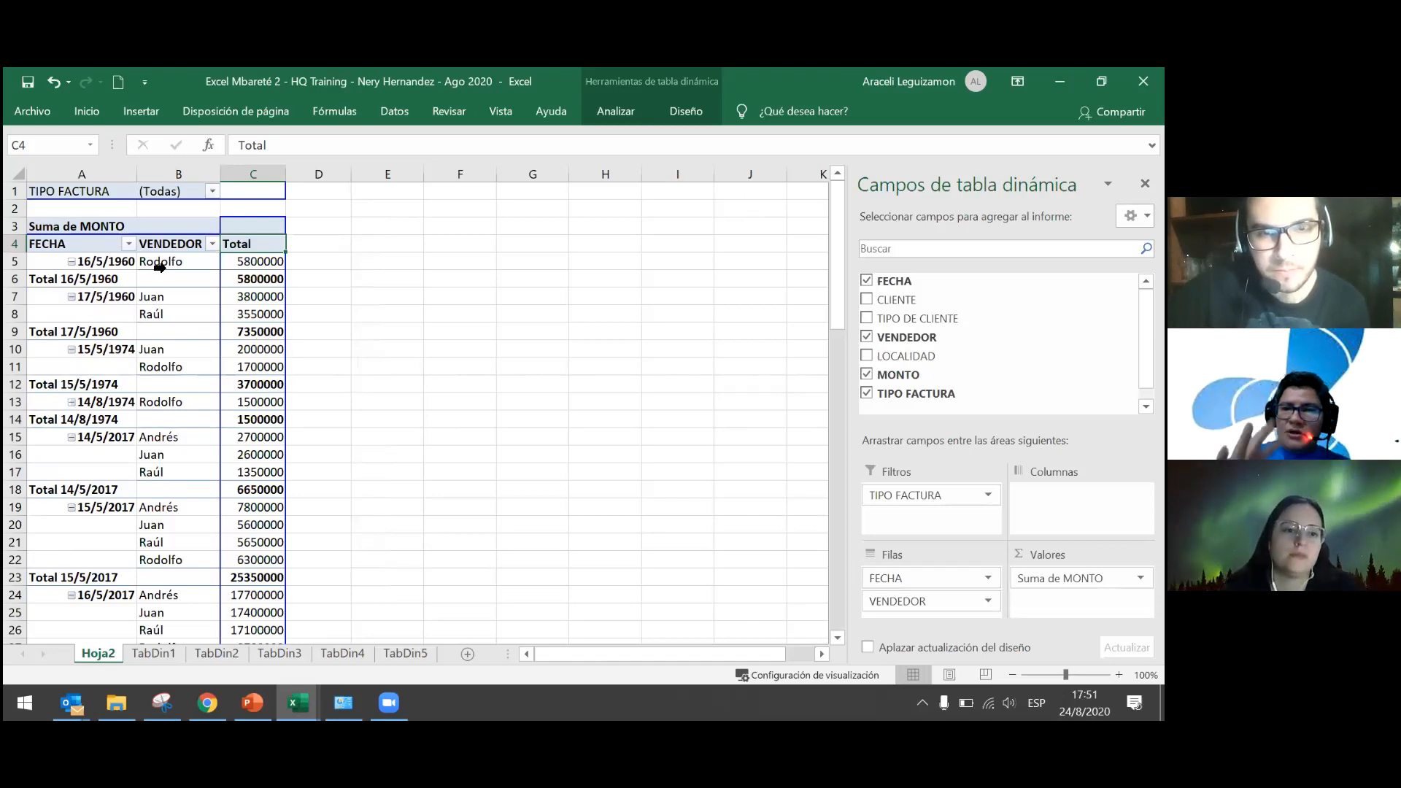
{"action": "left_click", "coordinate": [118, 192]}
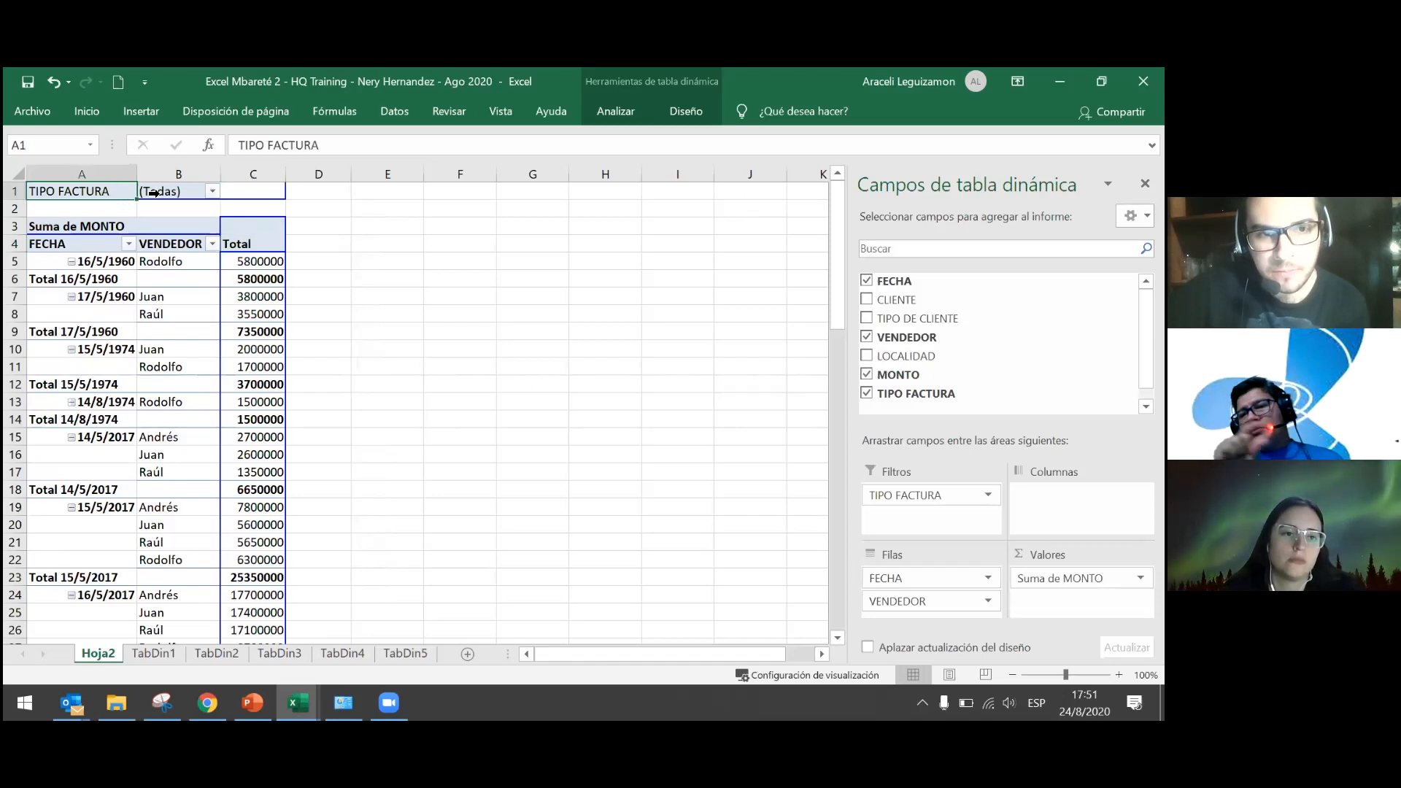
{"action": "left_click", "coordinate": [151, 192]}
{"action": "left_click", "coordinate": [115, 195]}
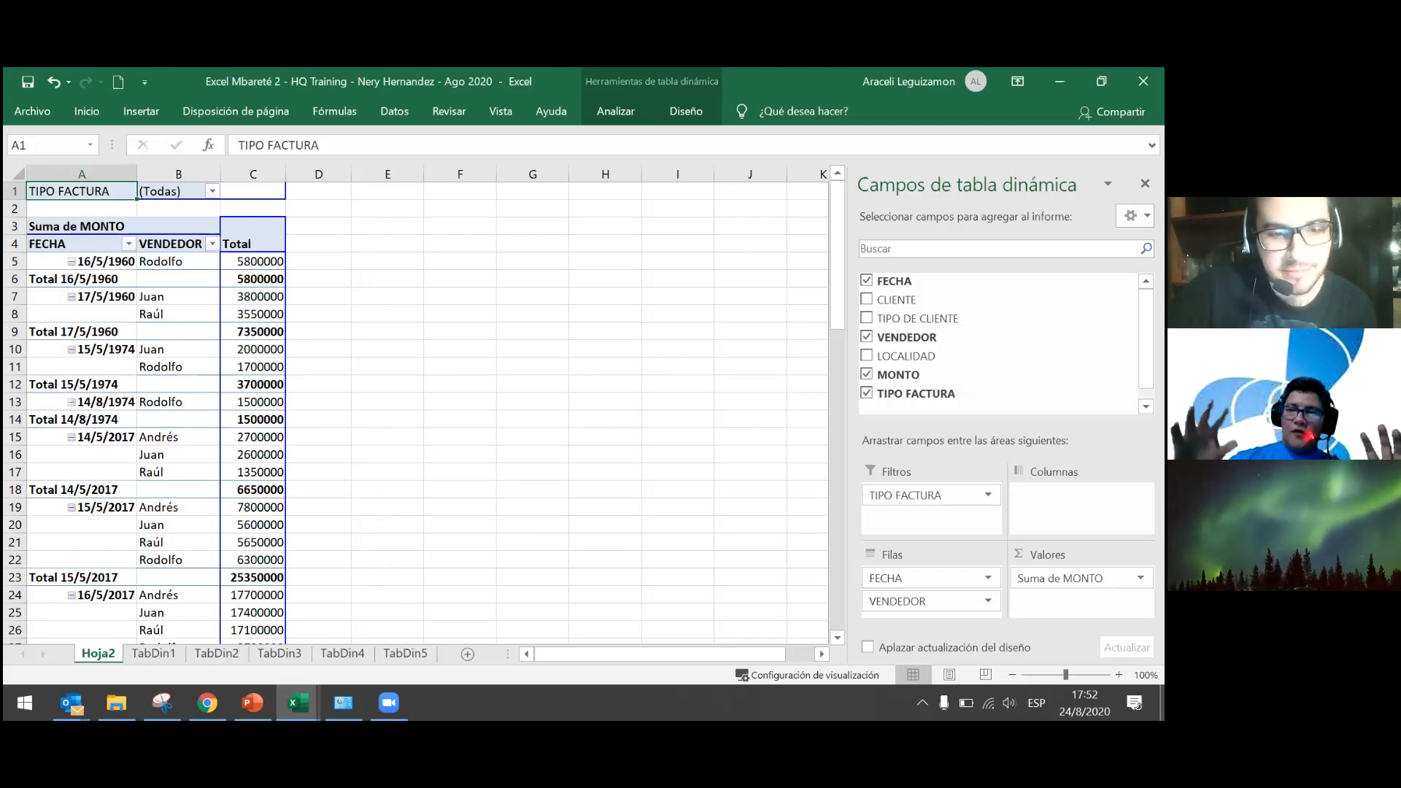
{"action": "key", "text": "super+d"}
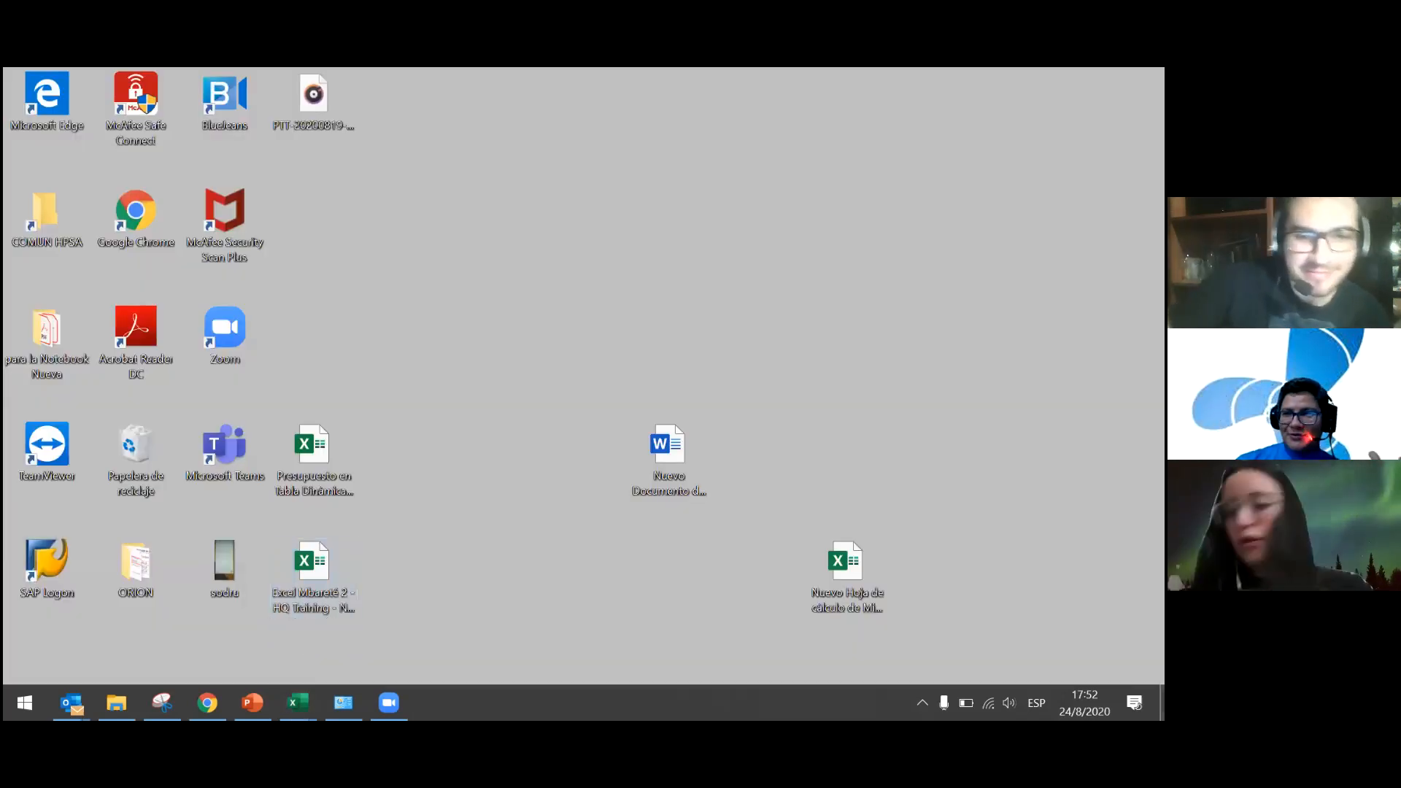
{"action": "key", "text": "super+d"}
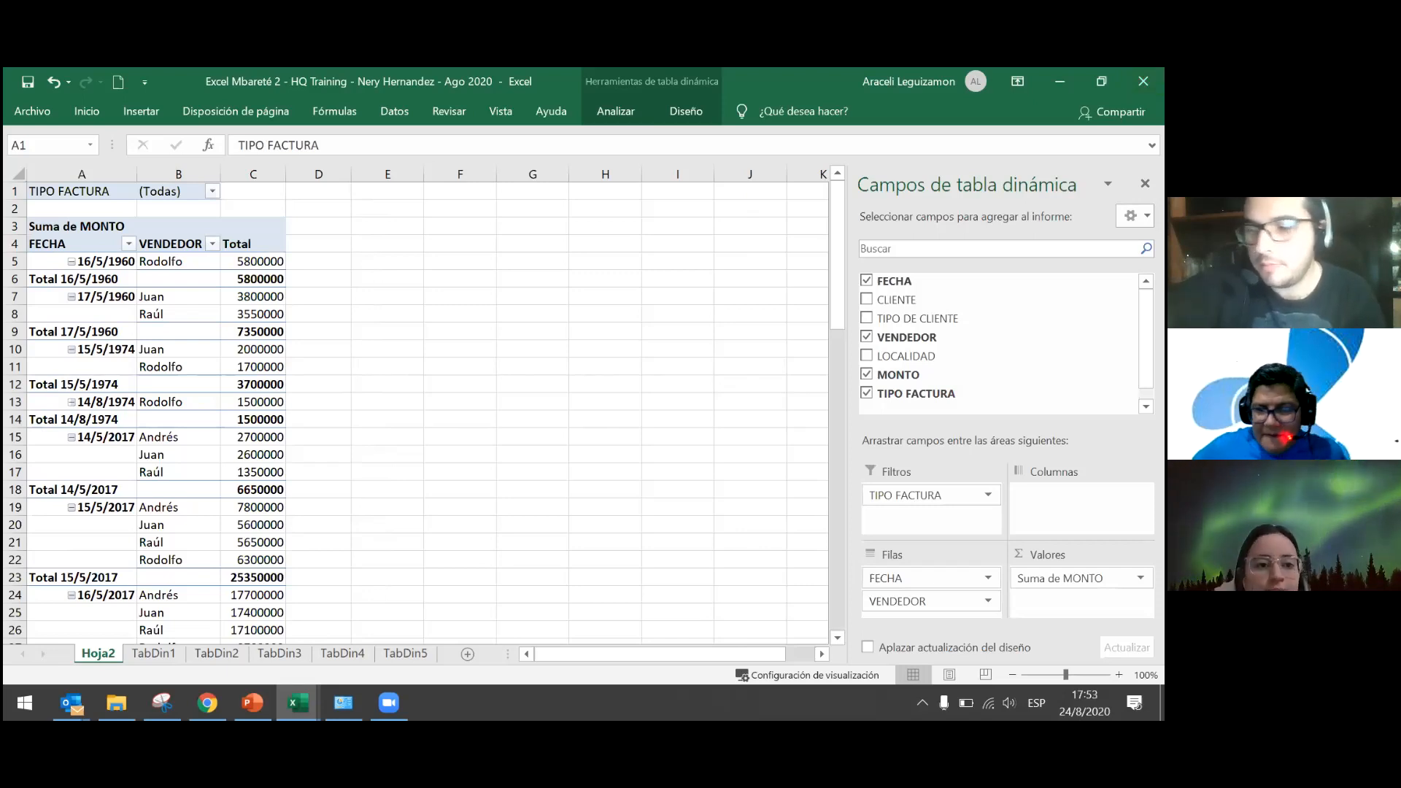
{"action": "left_click", "coordinate": [243, 314]}
{"action": "left_click", "coordinate": [175, 331]}
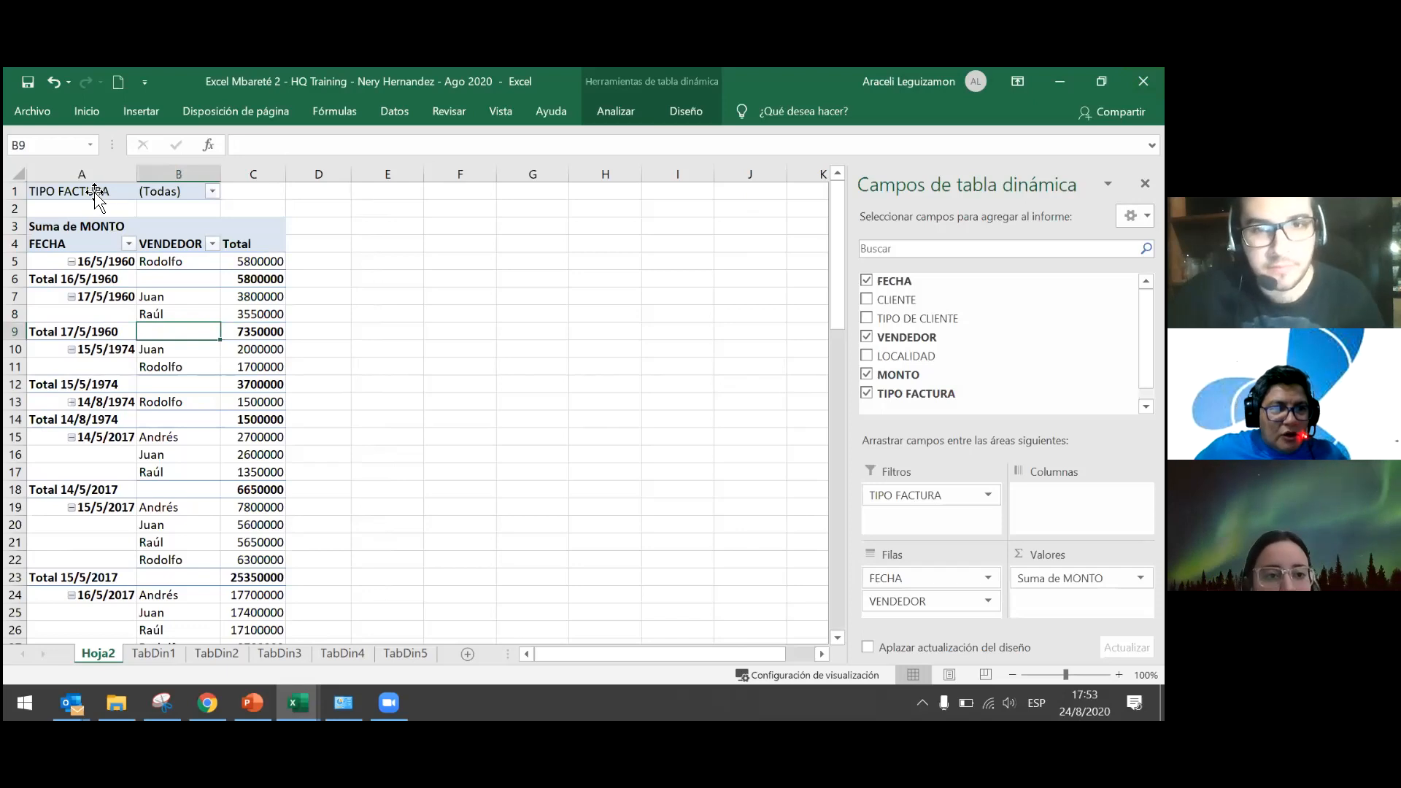
Move TIPO FACTURA from the report filter area to the column area directly in the grid.
{"action": "left_click", "coordinate": [77, 193]}
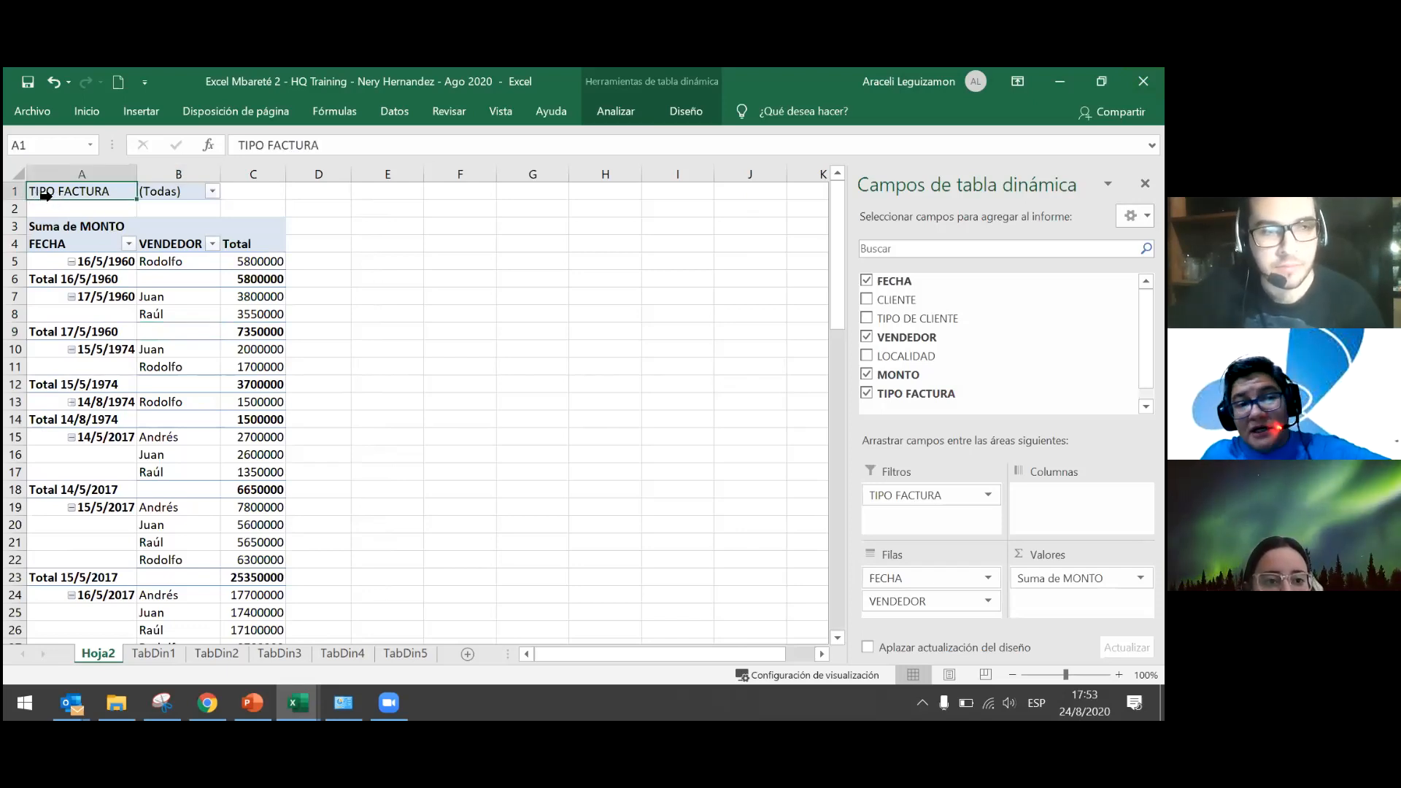
{"action": "left_click_drag", "start_coordinate": [45, 186], "coordinate": [237, 247]}
{"action": "left_click", "coordinate": [245, 224]}
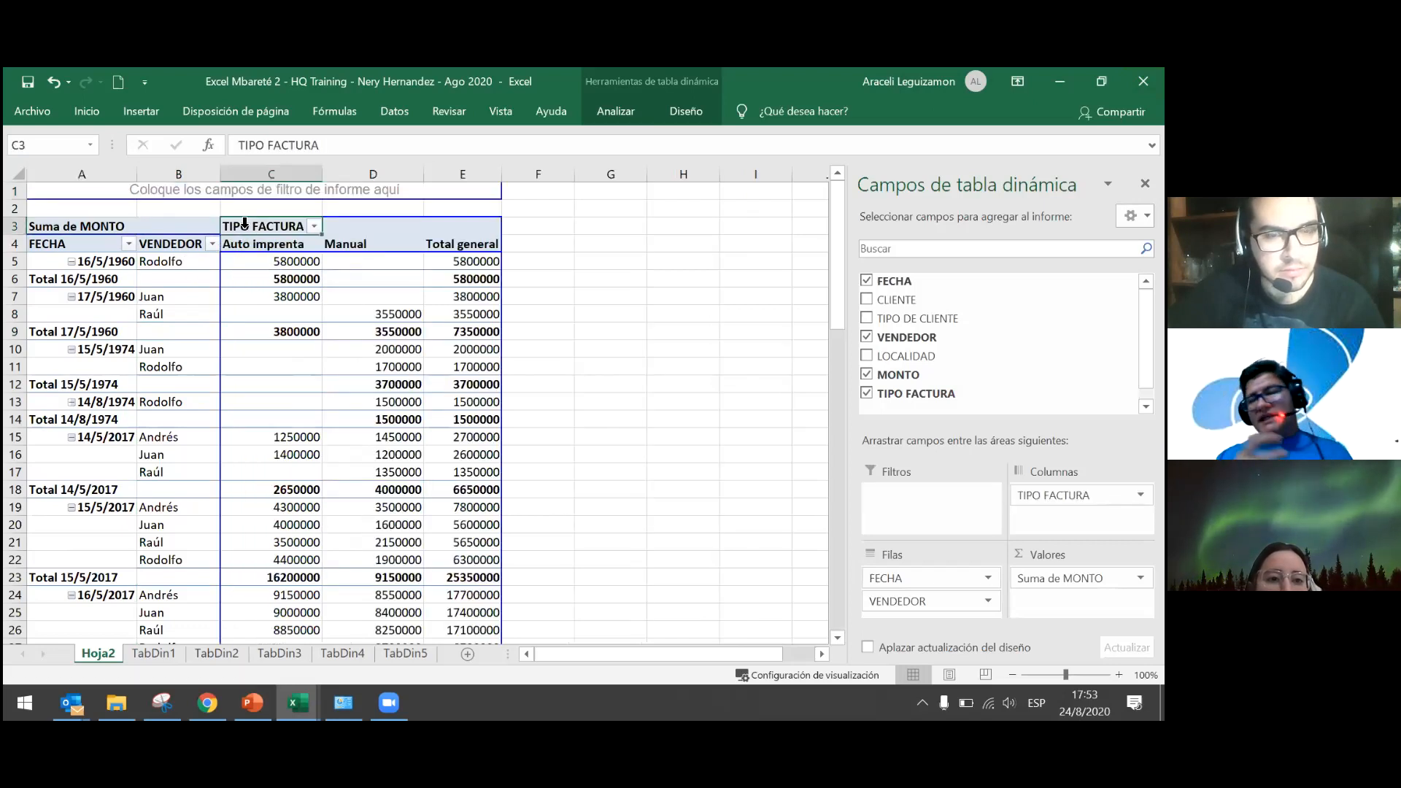
{"action": "left_click", "coordinate": [248, 219]}
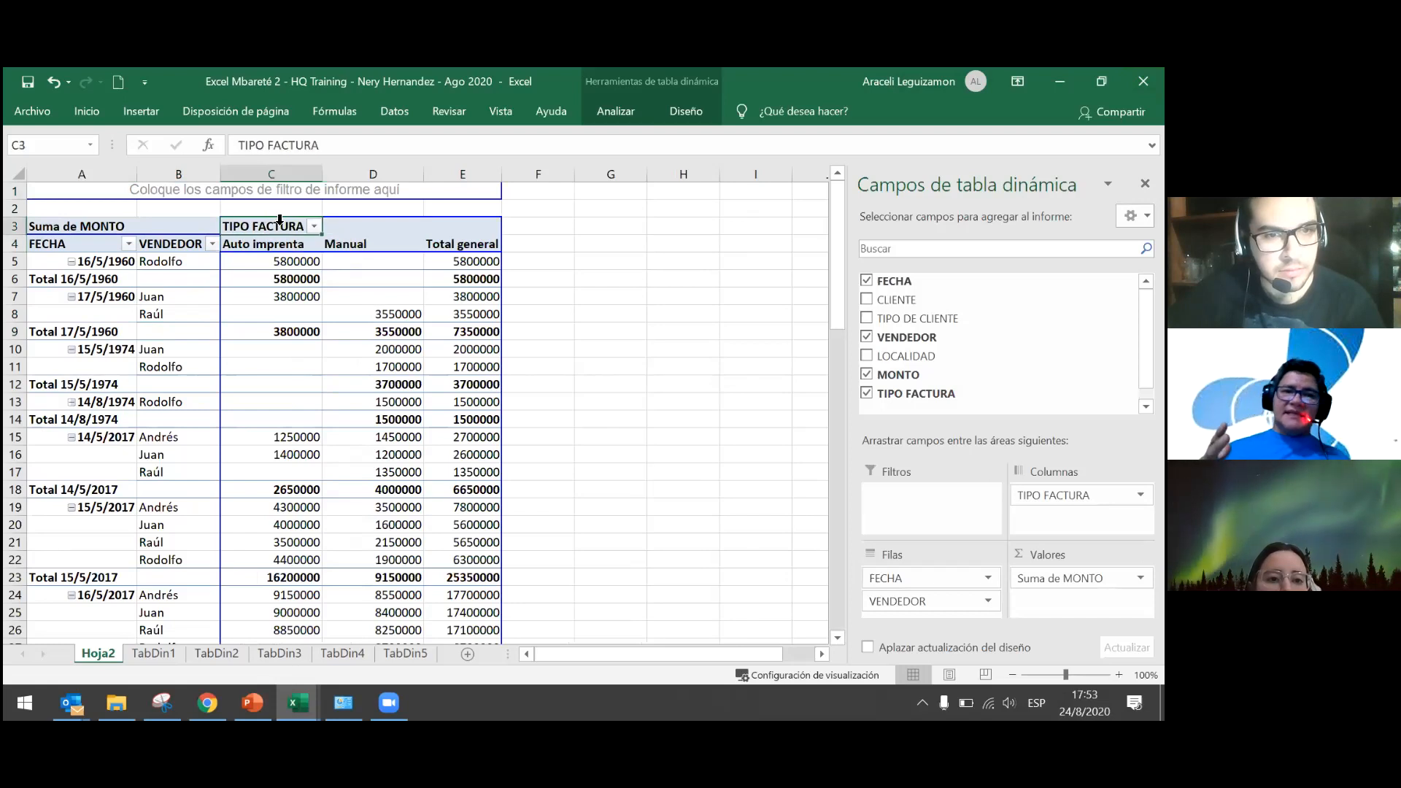
Return TIPO FACTURA to the row area, then remove the field by moving its heading outside the pivot table.
{"action": "left_click_drag", "start_coordinate": [273, 229], "coordinate": [205, 251]}
{"action": "left_click", "coordinate": [267, 315]}
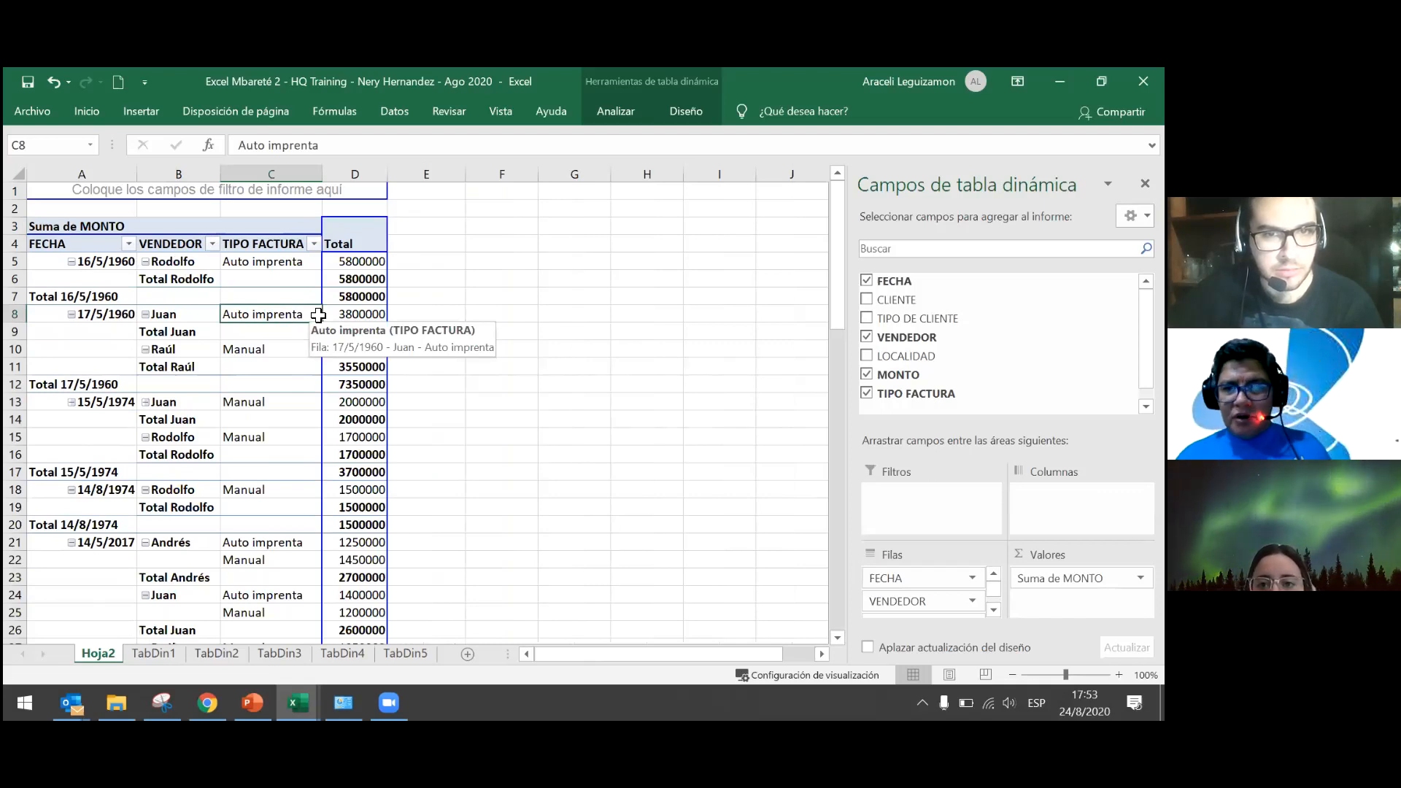
{"action": "left_click", "coordinate": [278, 237]}
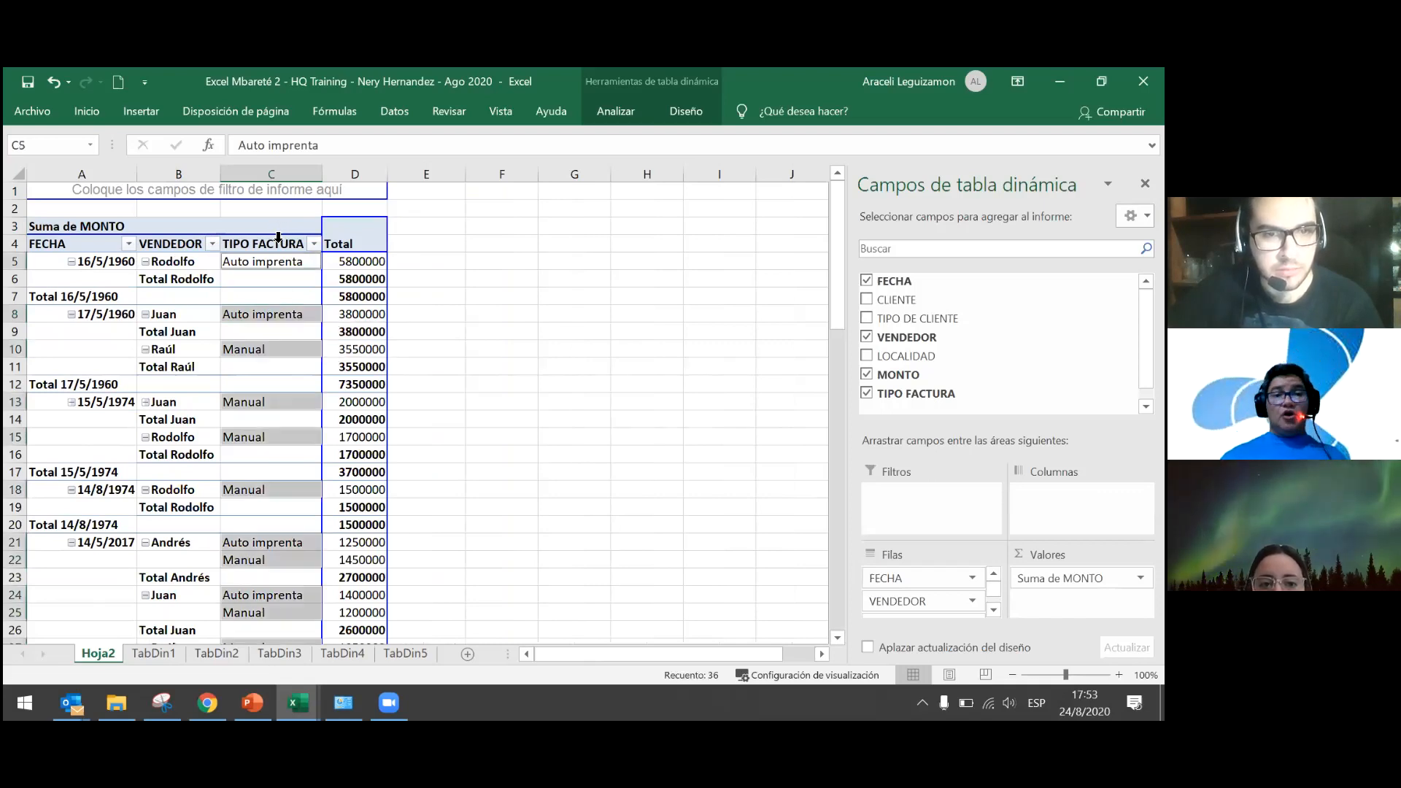
{"action": "left_click_drag", "start_coordinate": [272, 250], "coordinate": [514, 260]}
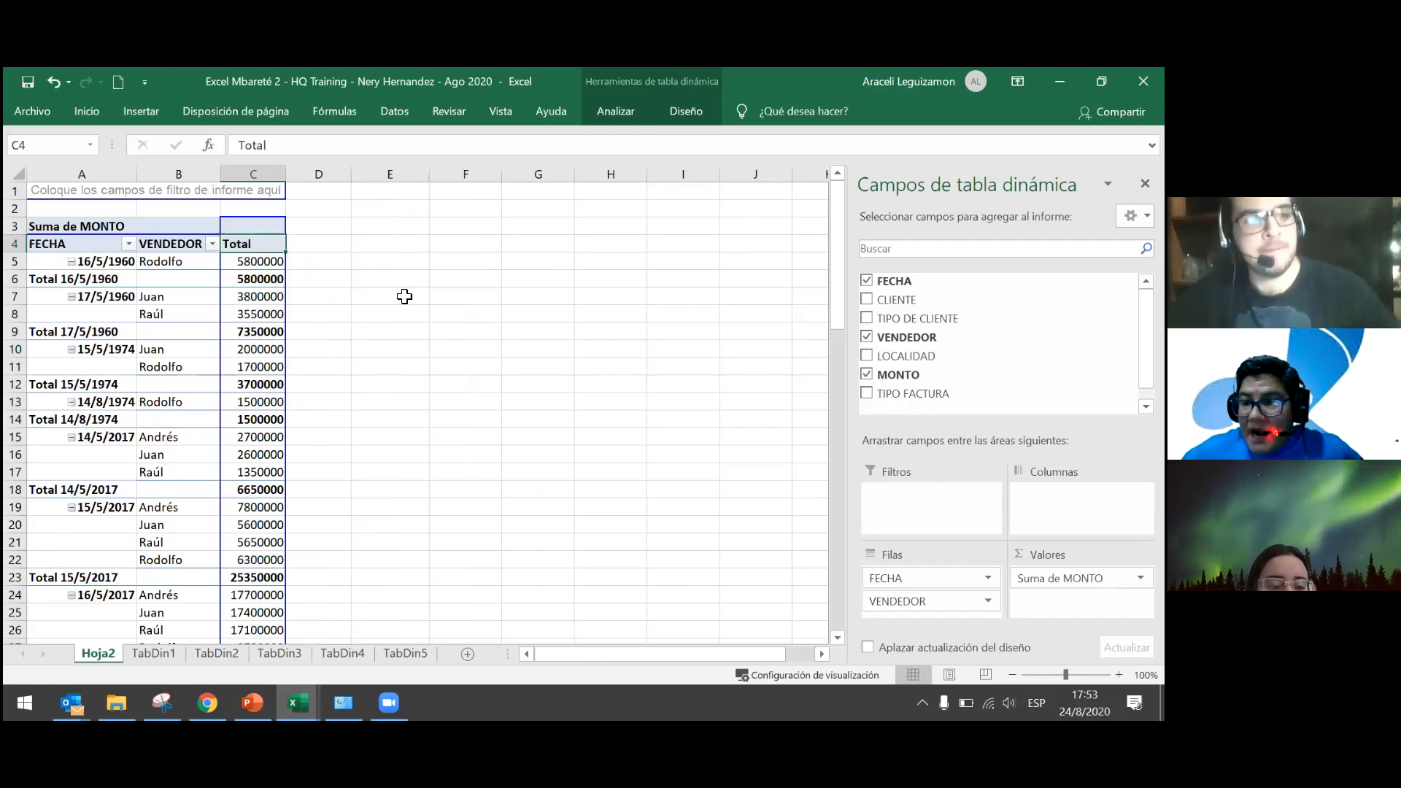
Hide the pivot table field list and try to move the VENDEDOR heading directly in the grid.
{"action": "mouse_move", "coordinate": [270, 421]}
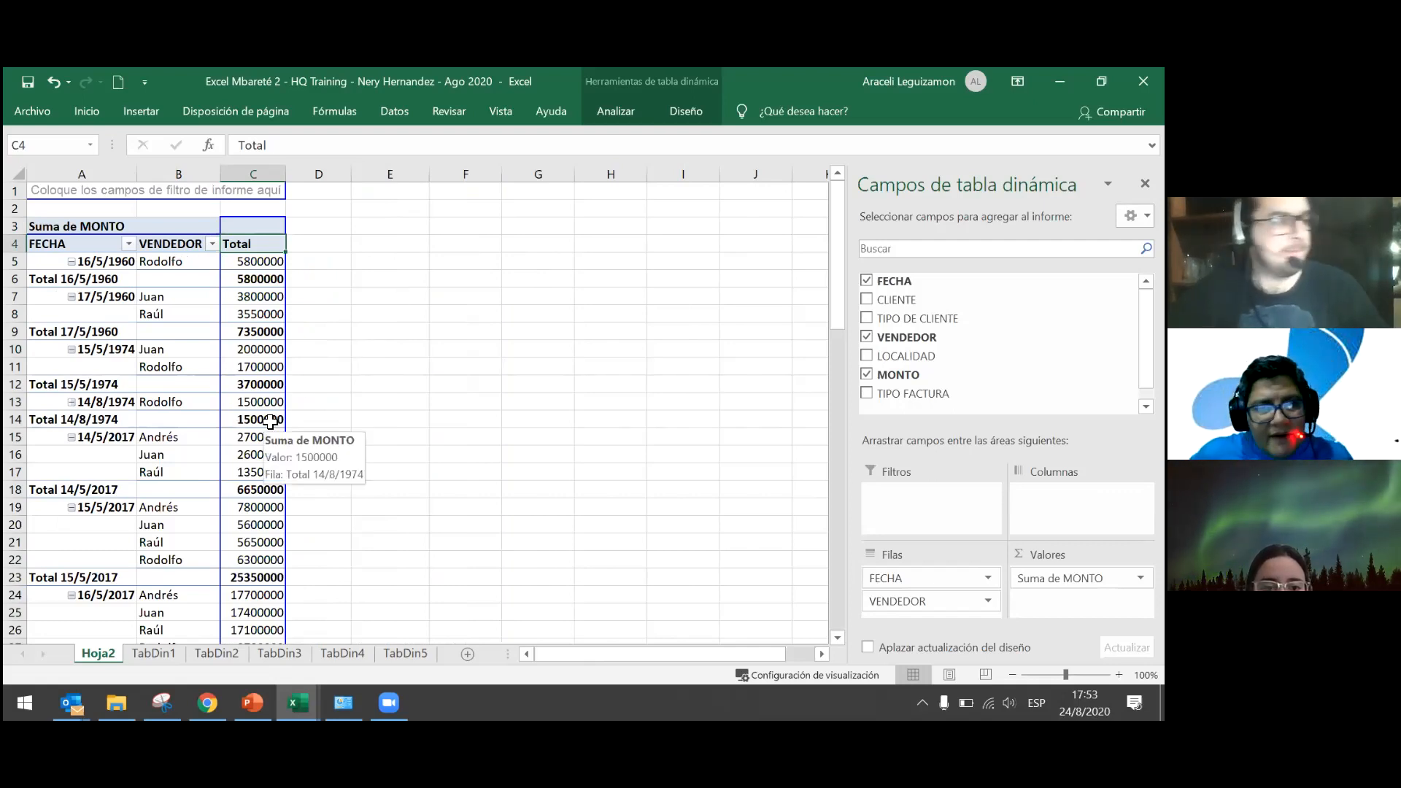
{"action": "right_click", "coordinate": [269, 314]}
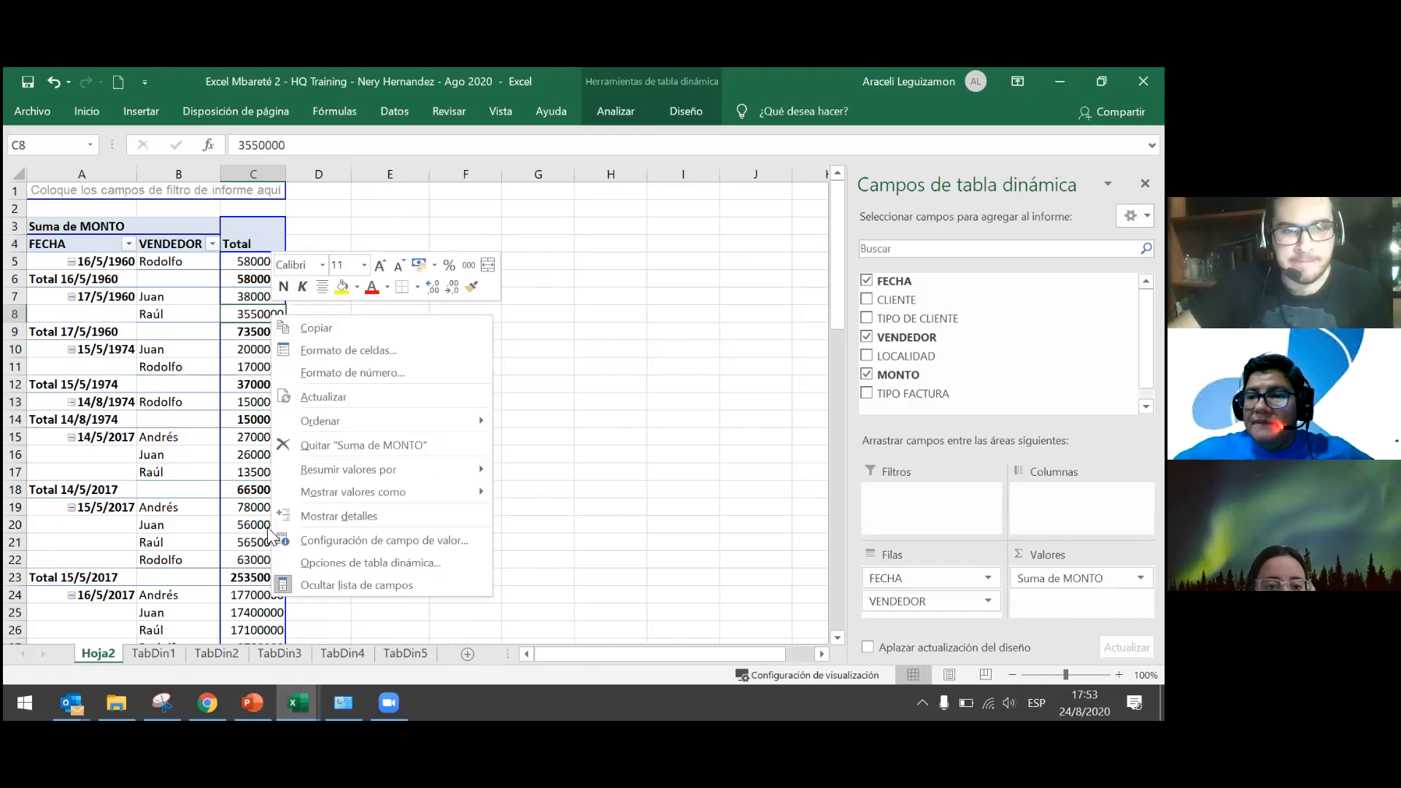
{"action": "left_click", "coordinate": [313, 584]}
{"action": "left_click", "coordinate": [189, 251]}
{"action": "left_click", "coordinate": [189, 248]}
{"action": "left_click", "coordinate": [181, 240]}
{"action": "left_click", "coordinate": [180, 238]}
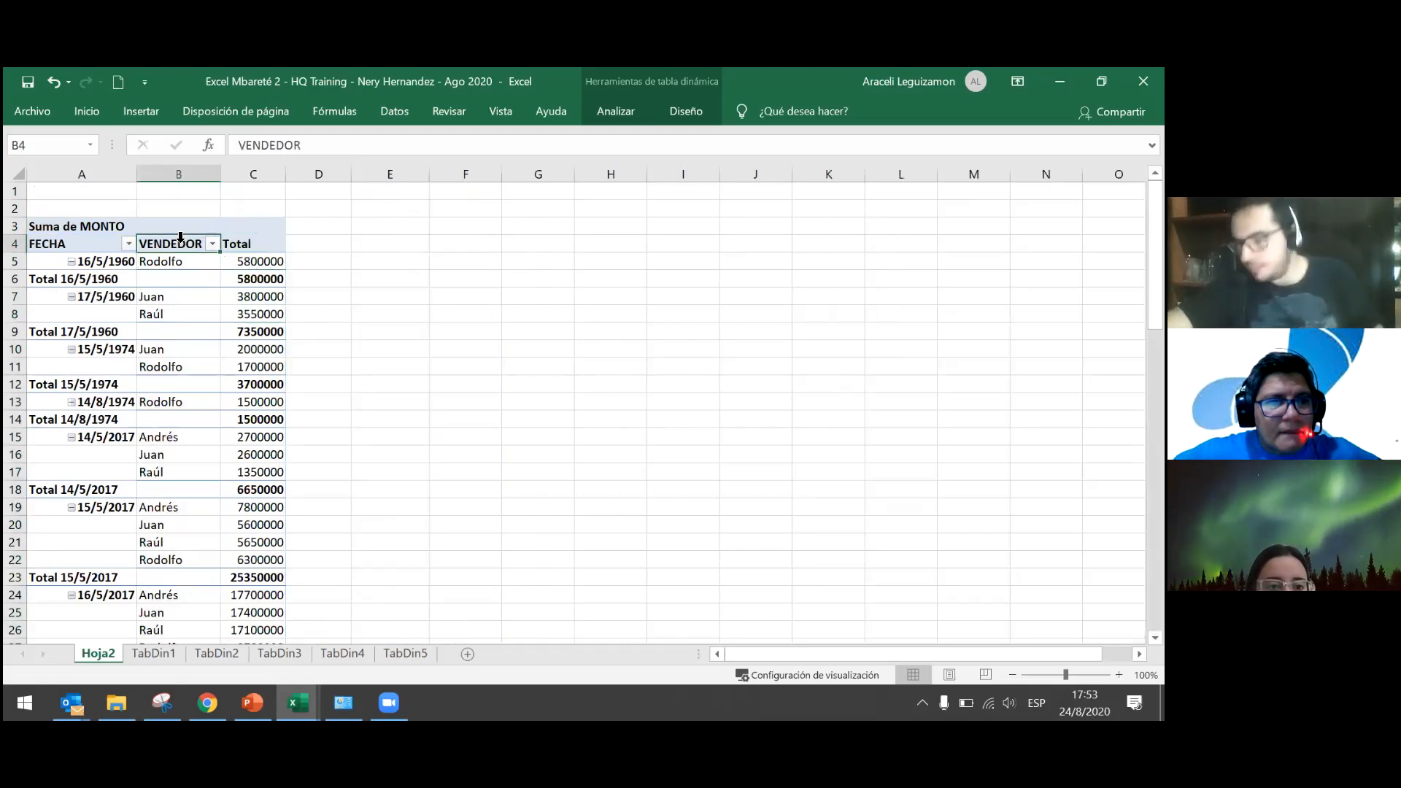
{"action": "left_click", "coordinate": [180, 238]}
{"action": "mouse_move", "coordinate": [175, 252]}
{"action": "left_mouse_down"}
{"action": "mouse_move", "coordinate": [199, 245]}
{"action": "mouse_move", "coordinate": [197, 267]}
{"action": "left_mouse_up"}
Show the pivot table field list again.
{"action": "right_click", "coordinate": [237, 312]}
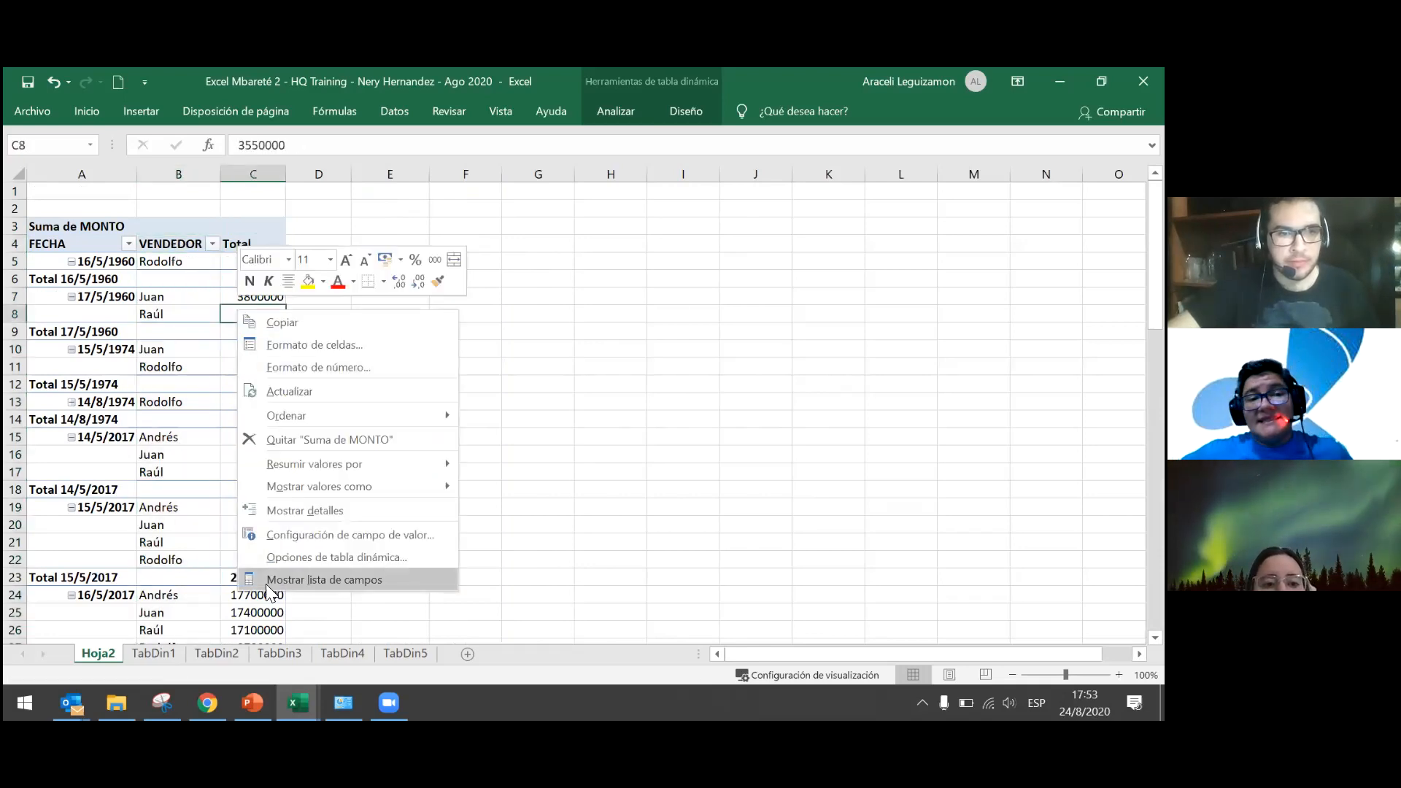
{"action": "left_click", "coordinate": [270, 580]}
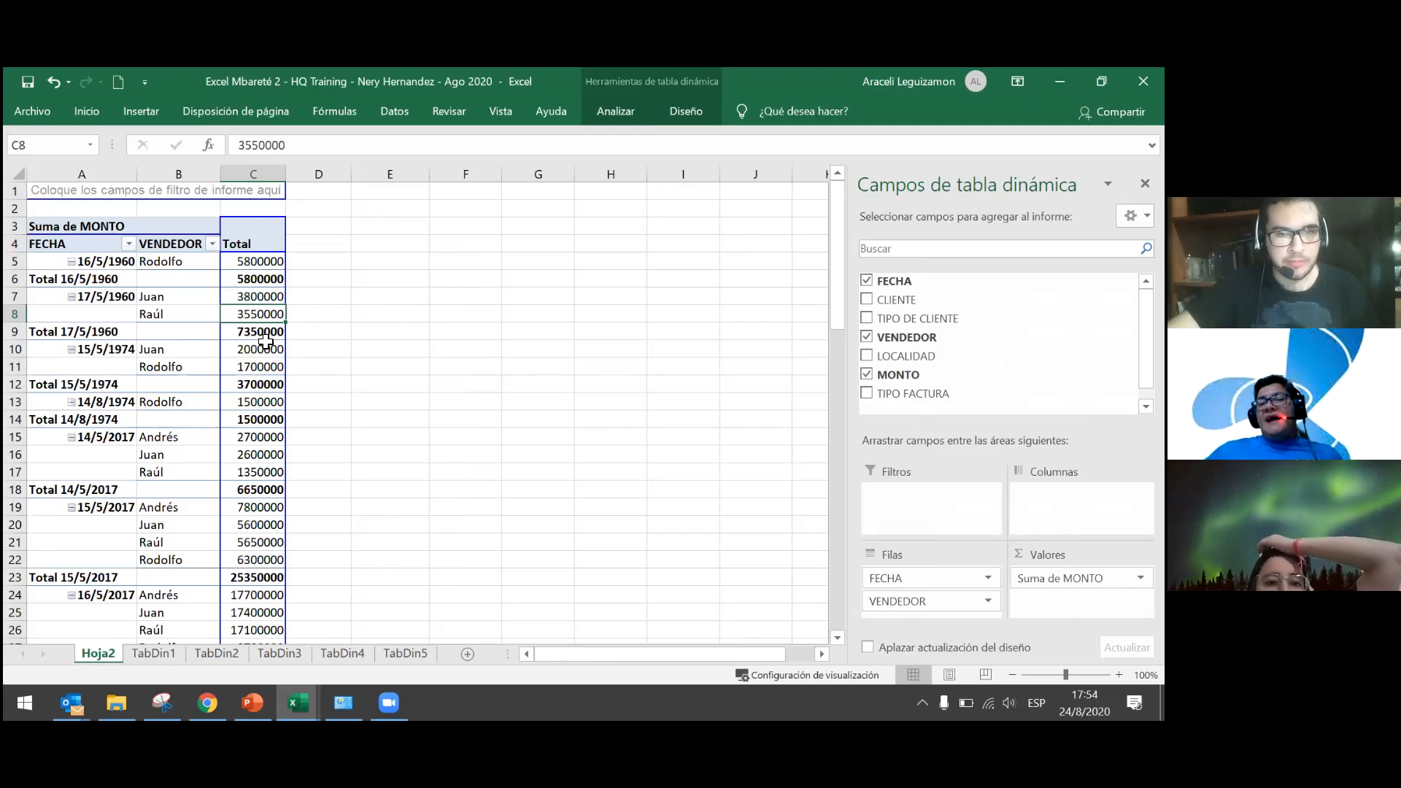
{"action": "mouse_move", "coordinate": [266, 334]}
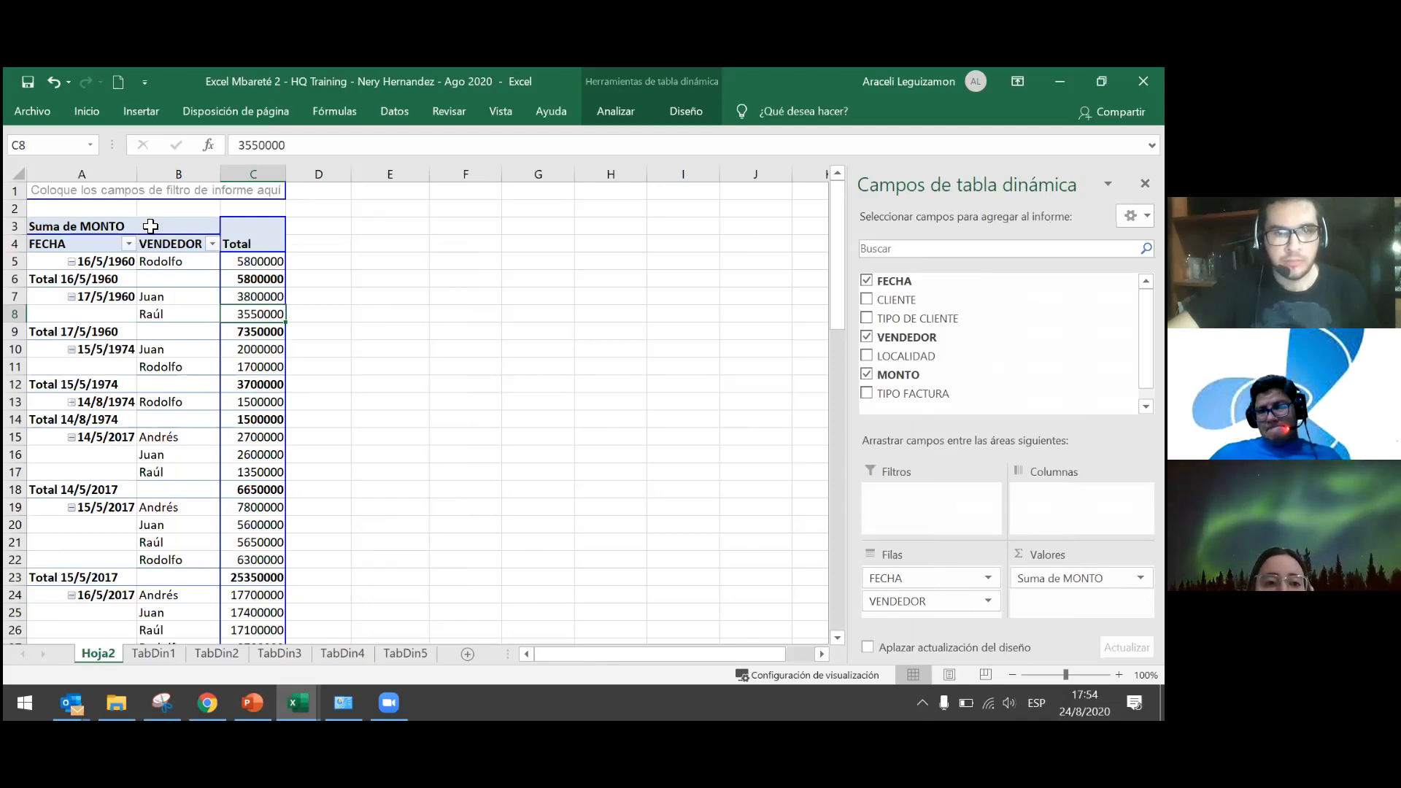
{"action": "left_click_drag", "start_coordinate": [372, 238], "coordinate": [474, 239]}
{"action": "left_click_drag", "start_coordinate": [900, 656], "coordinate": [642, 653]}
{"action": "left_click", "coordinate": [272, 449]}
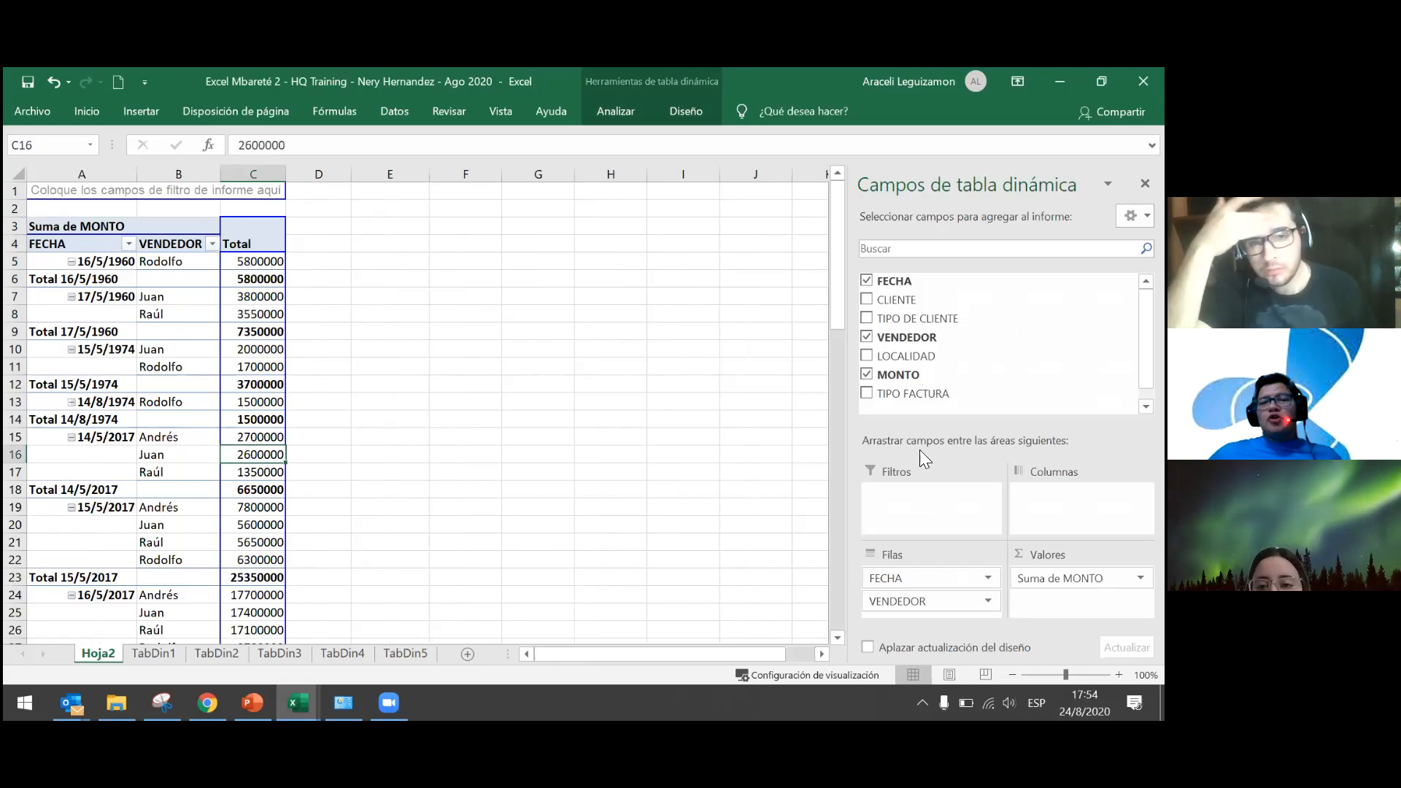
Hide the pivot table field list and show it again.
{"action": "right_click", "coordinate": [255, 384]}
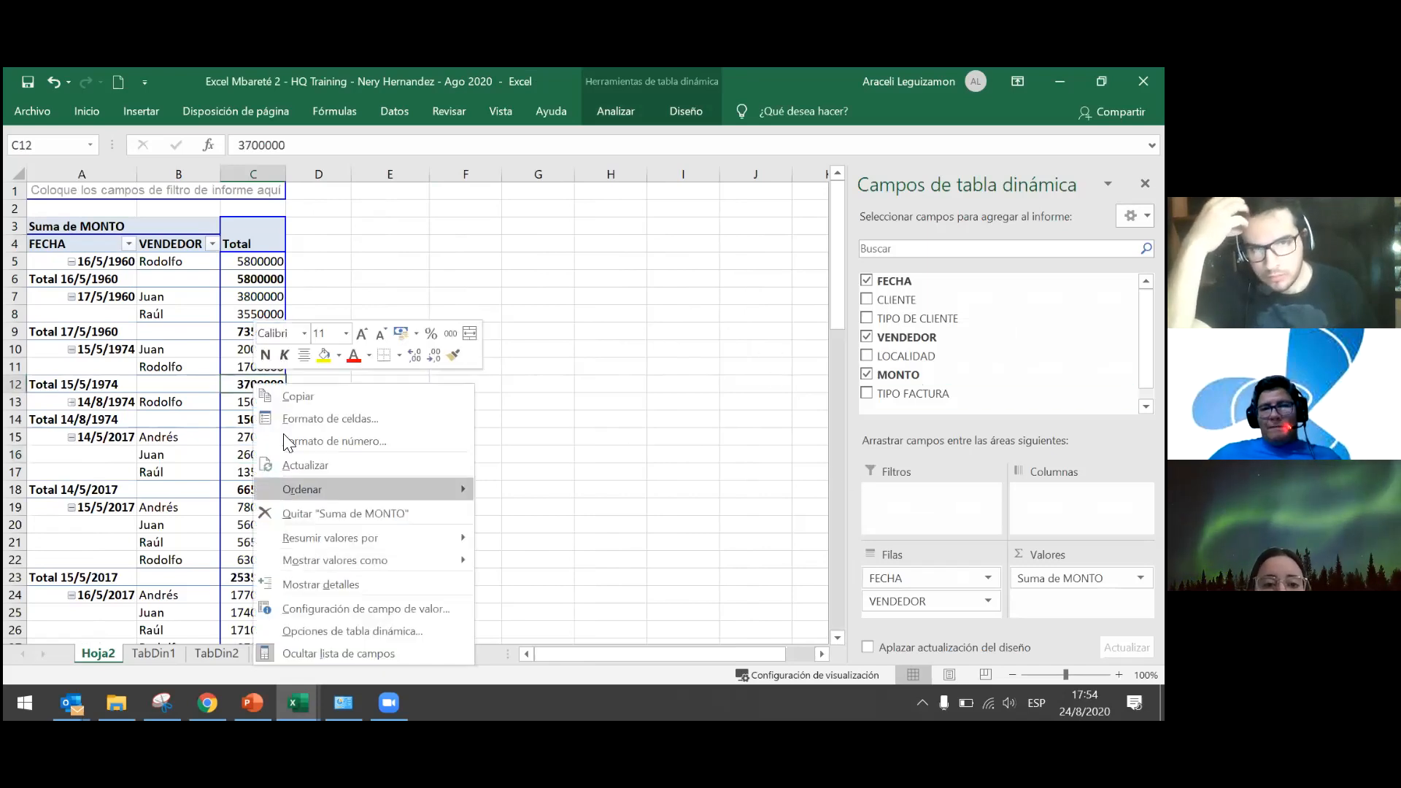
{"action": "left_click", "coordinate": [310, 654]}
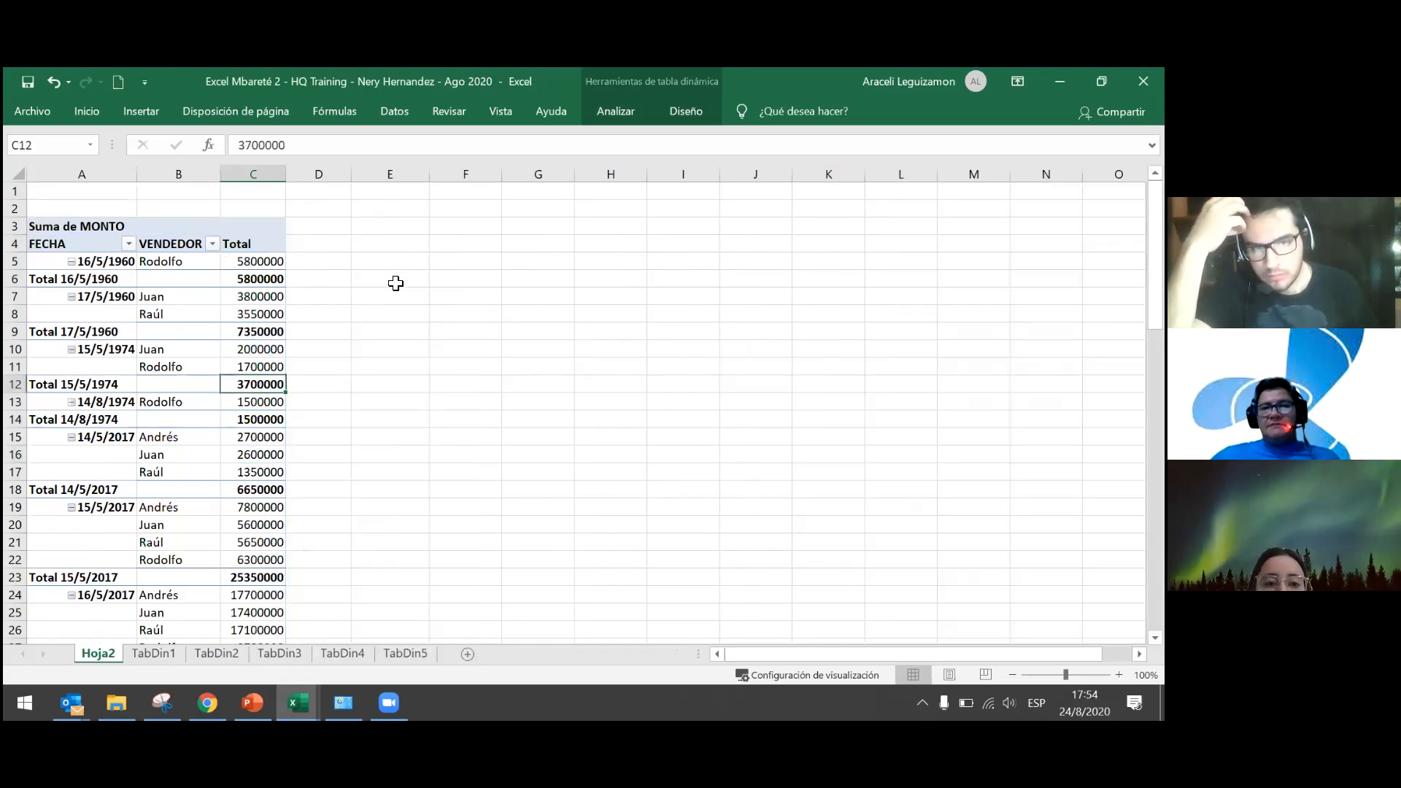
{"action": "right_click", "coordinate": [252, 348]}
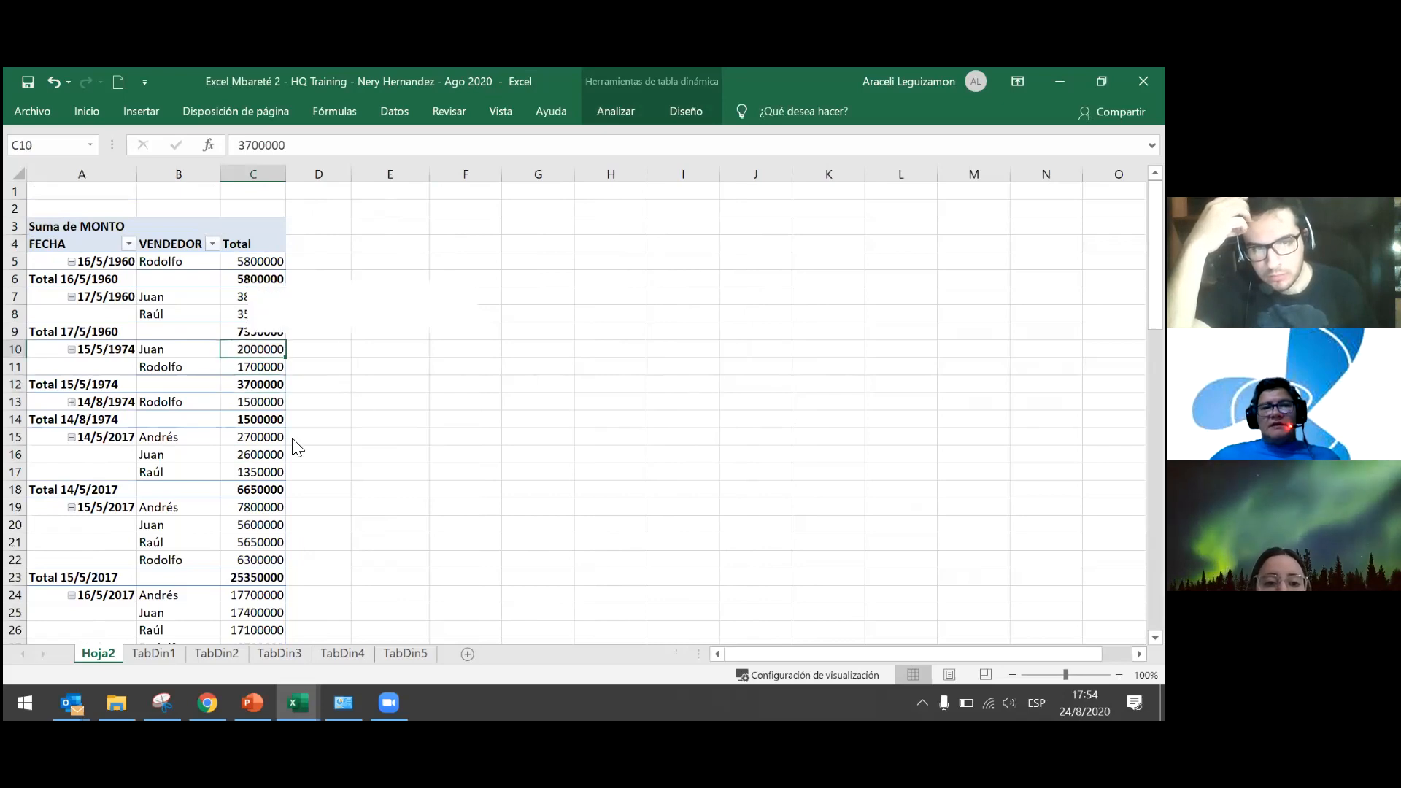
{"action": "left_click", "coordinate": [384, 588]}
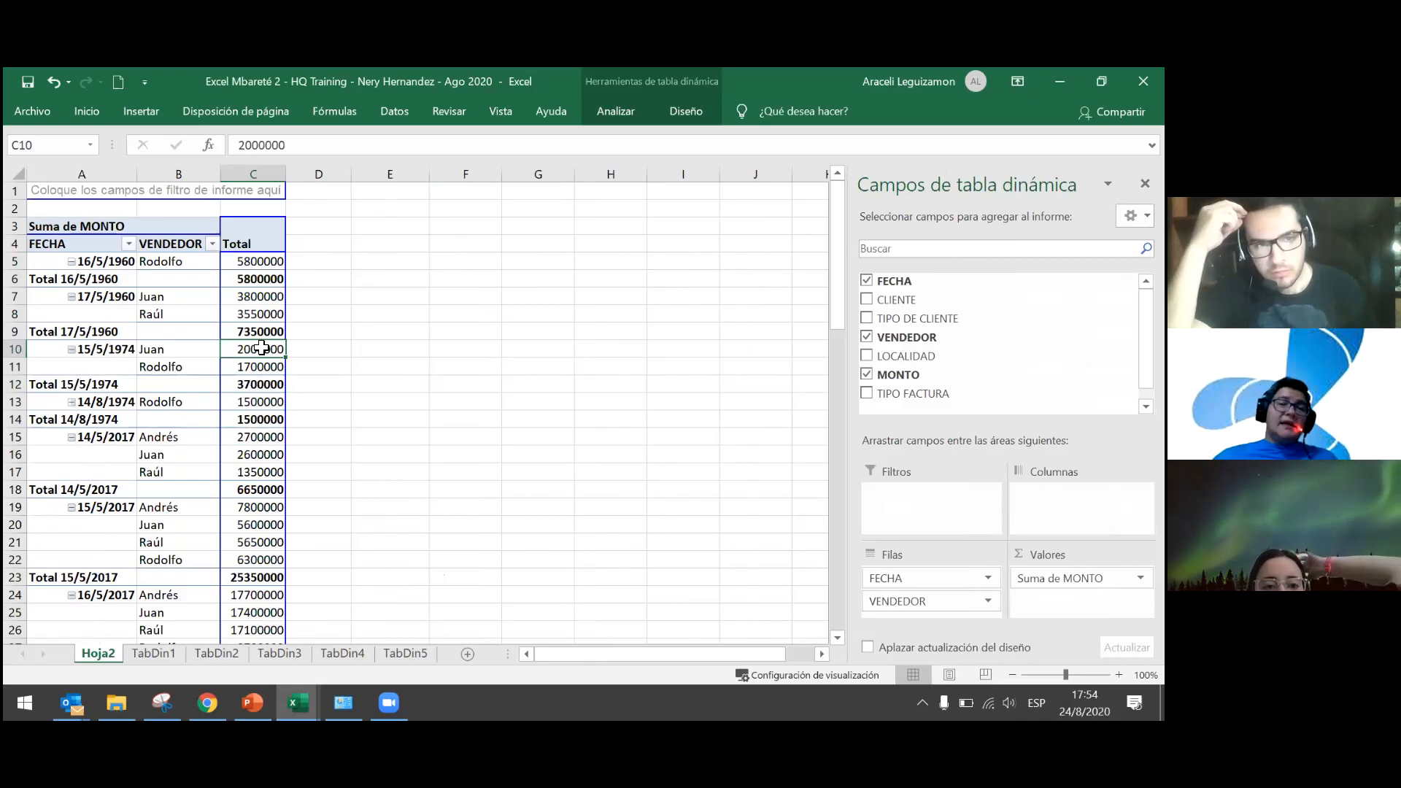
Hide the pivot table field list and move the VENDEDOR heading from the row area to the column area directly in the grid.
{"action": "mouse_move", "coordinate": [261, 348]}
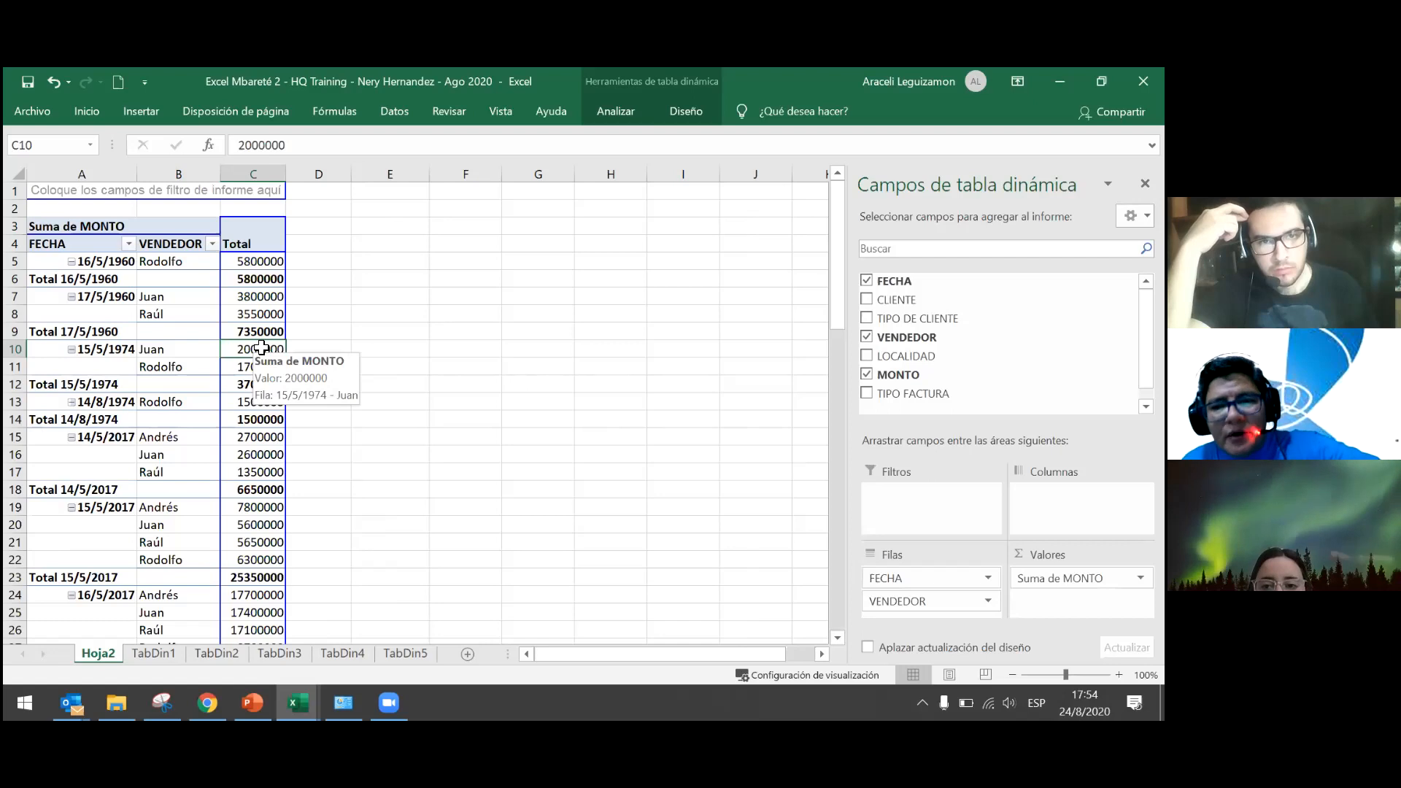
{"action": "right_click", "coordinate": [261, 348]}
{"action": "left_click", "coordinate": [292, 615]}
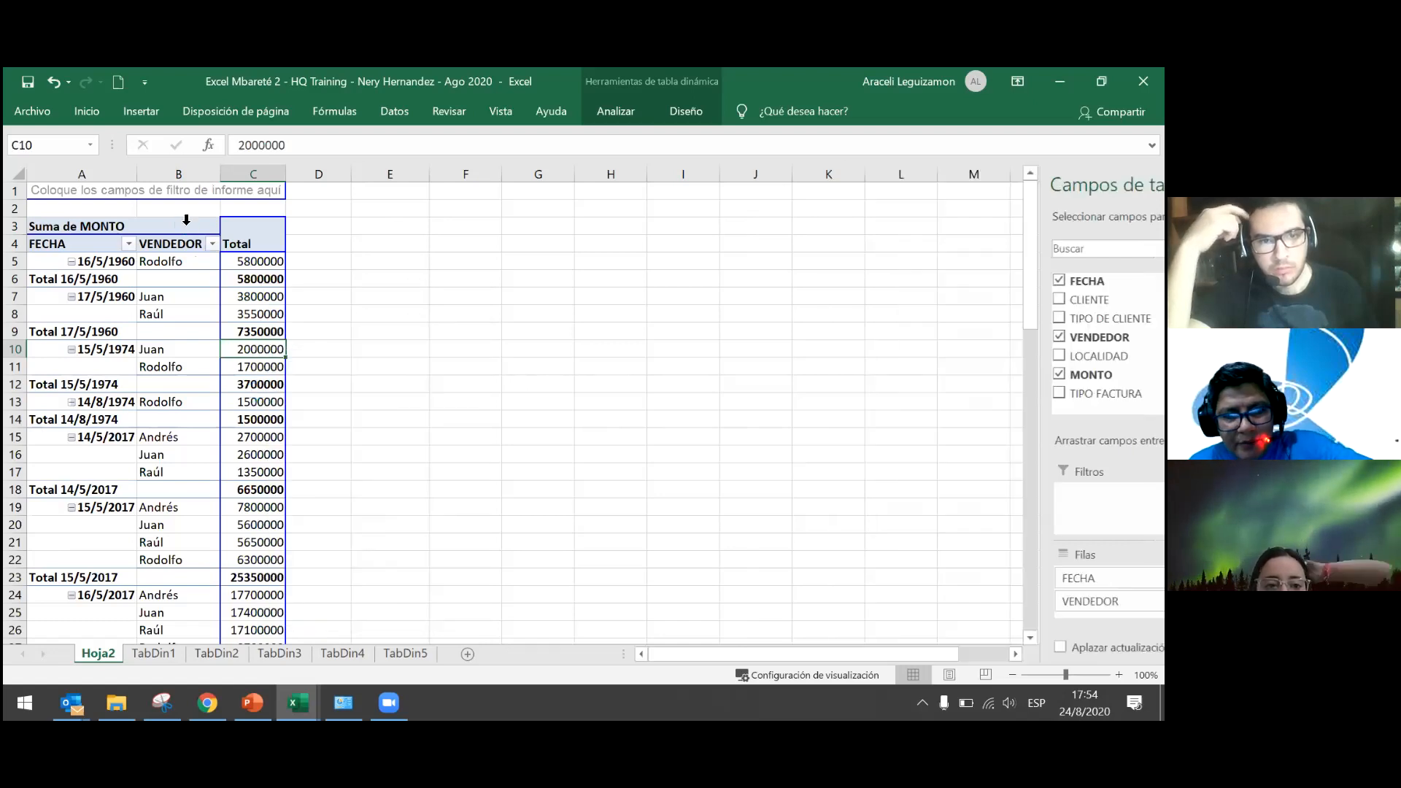
{"action": "left_click", "coordinate": [184, 241]}
{"action": "left_click", "coordinate": [188, 238]}
{"action": "left_click_drag", "start_coordinate": [193, 248], "coordinate": [231, 237]}
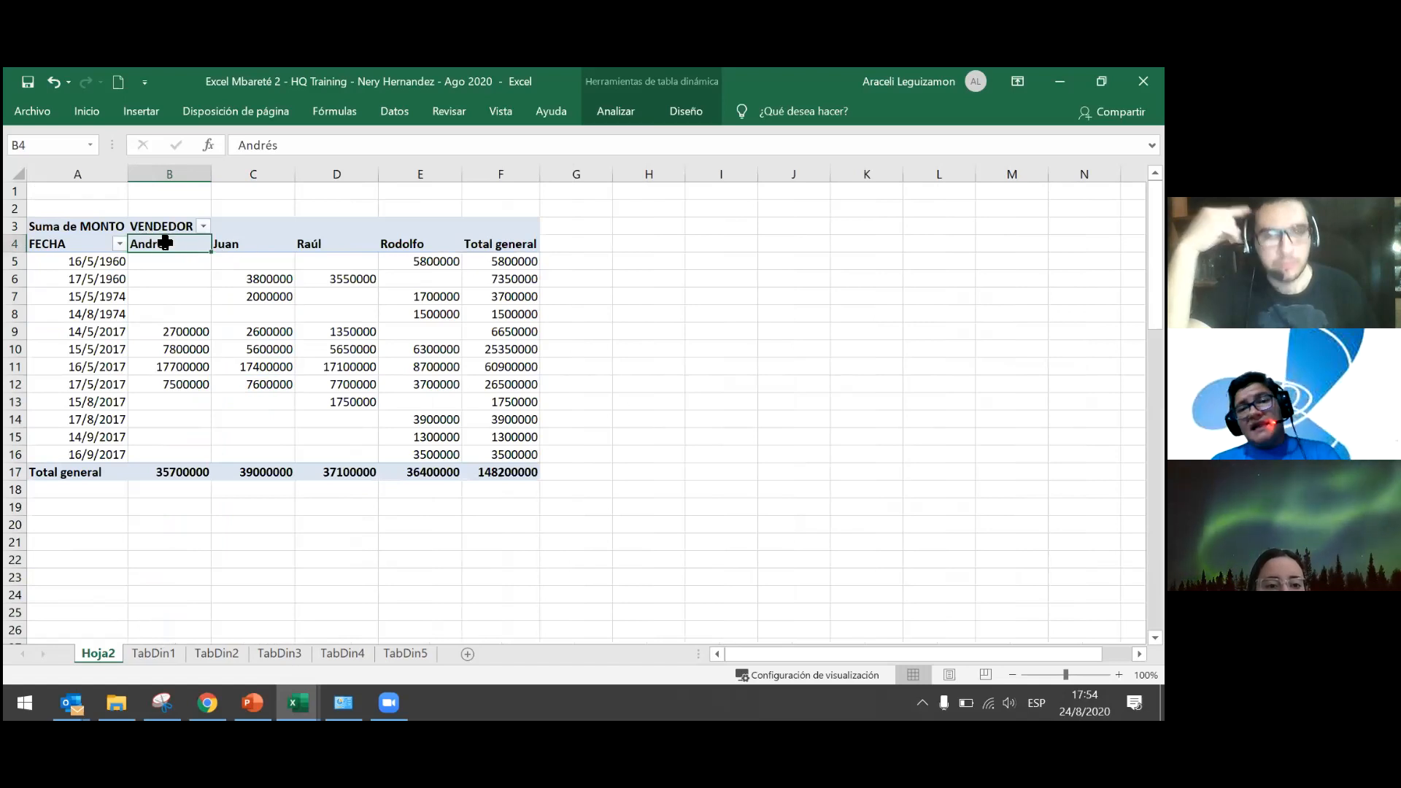
Show the pivot table field list again and add TIPO FACTURA to the rows.
{"action": "right_click", "coordinate": [345, 267]}
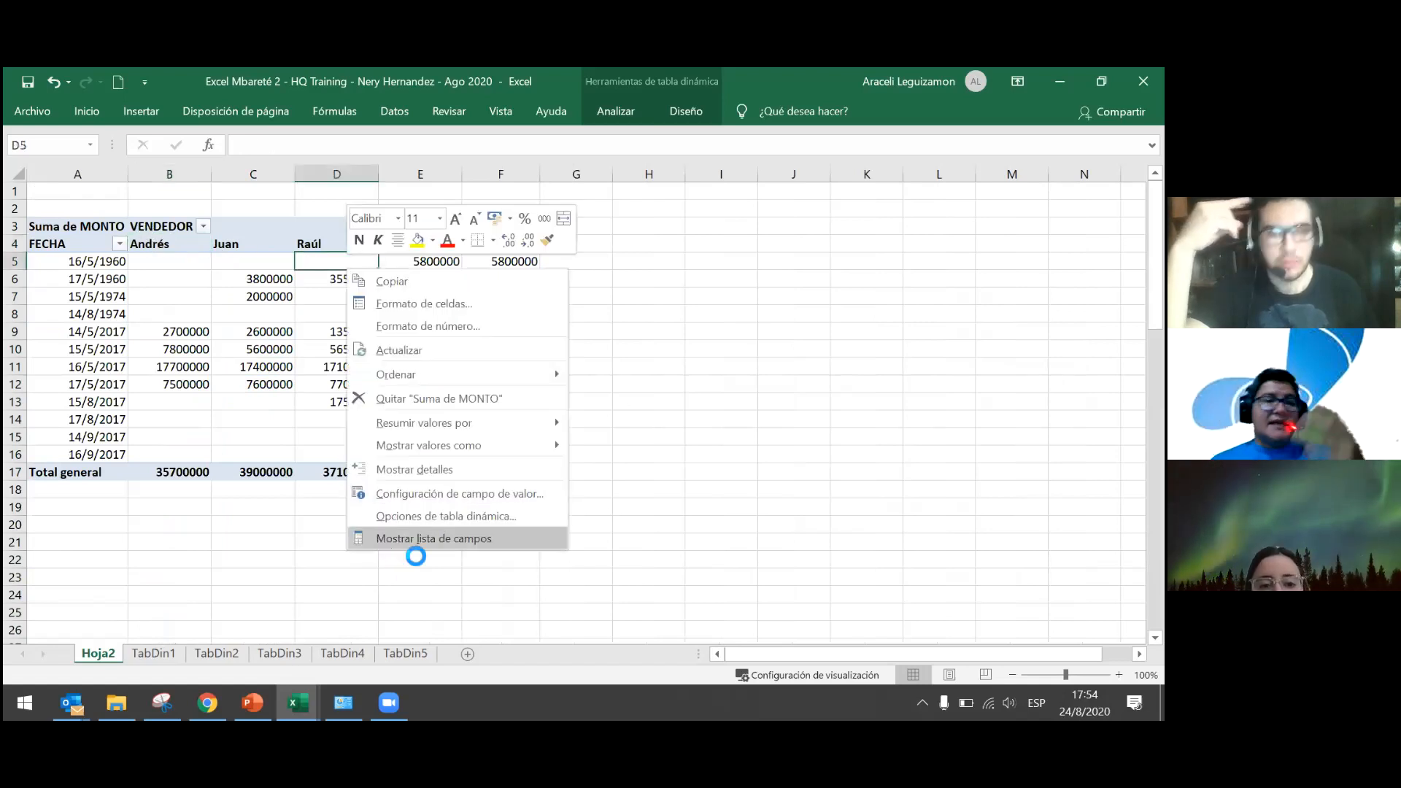
{"action": "left_click", "coordinate": [394, 540]}
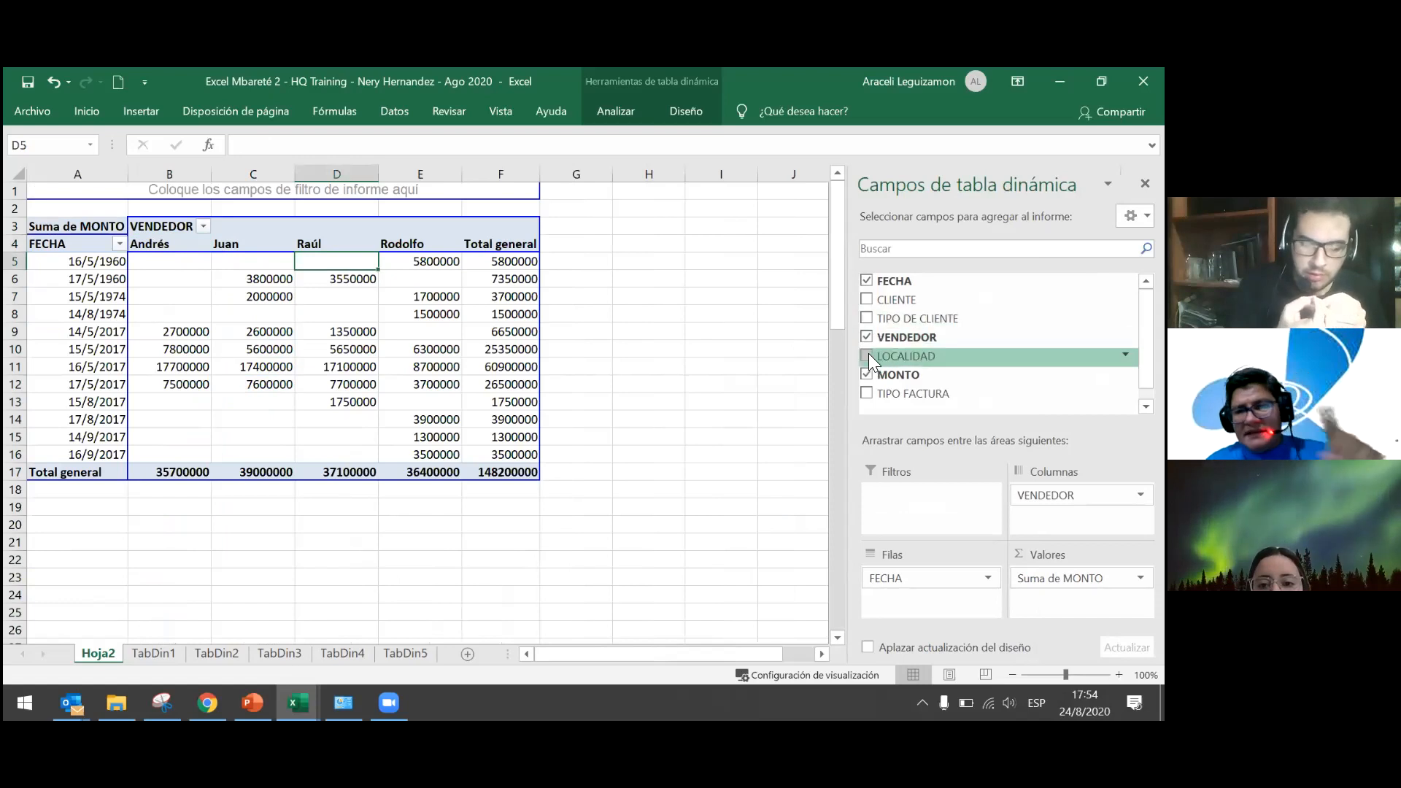
{"action": "left_click", "coordinate": [866, 393]}
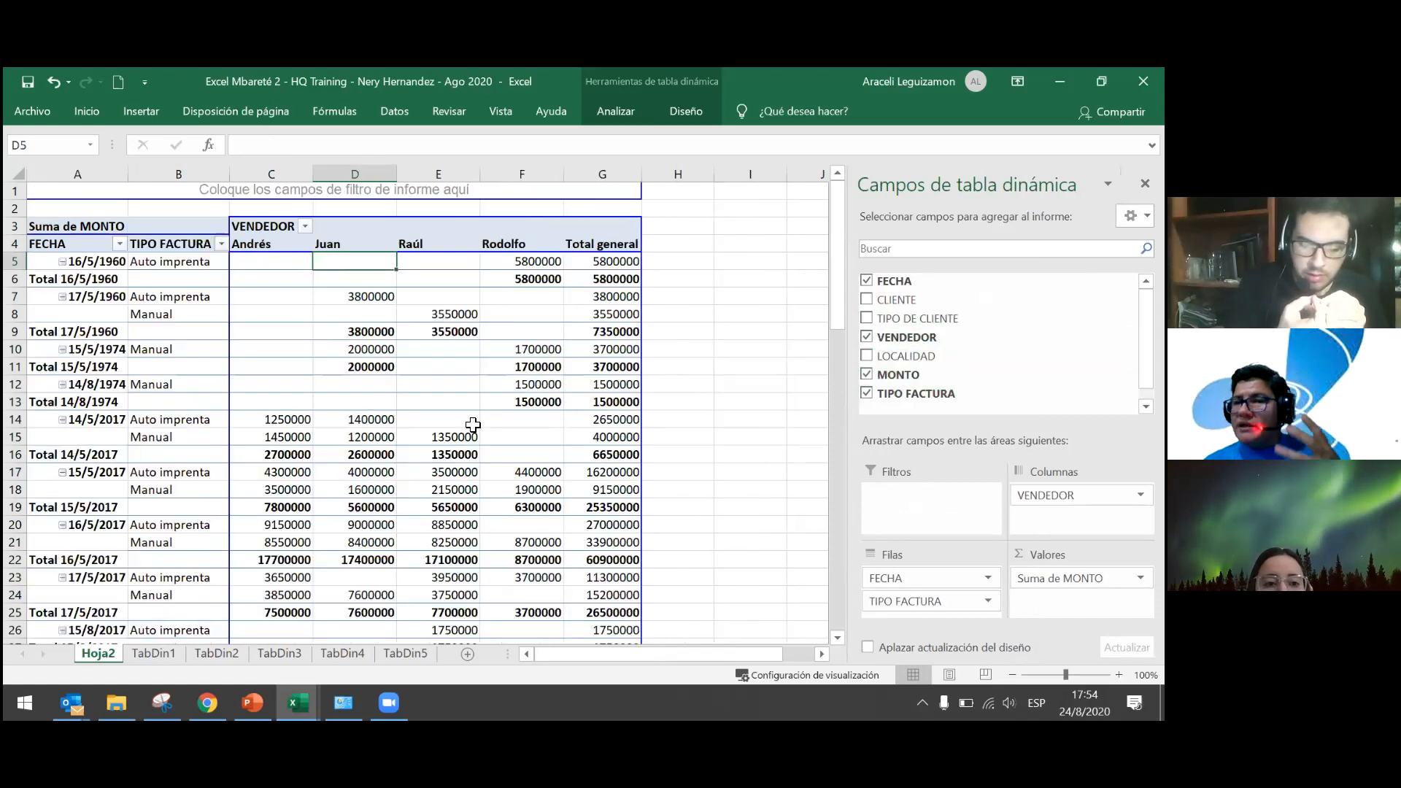
Move VENDEDOR from the column area to the row area, between FECHA and TIPO FACTURA.
{"action": "right_click", "coordinate": [435, 349]}
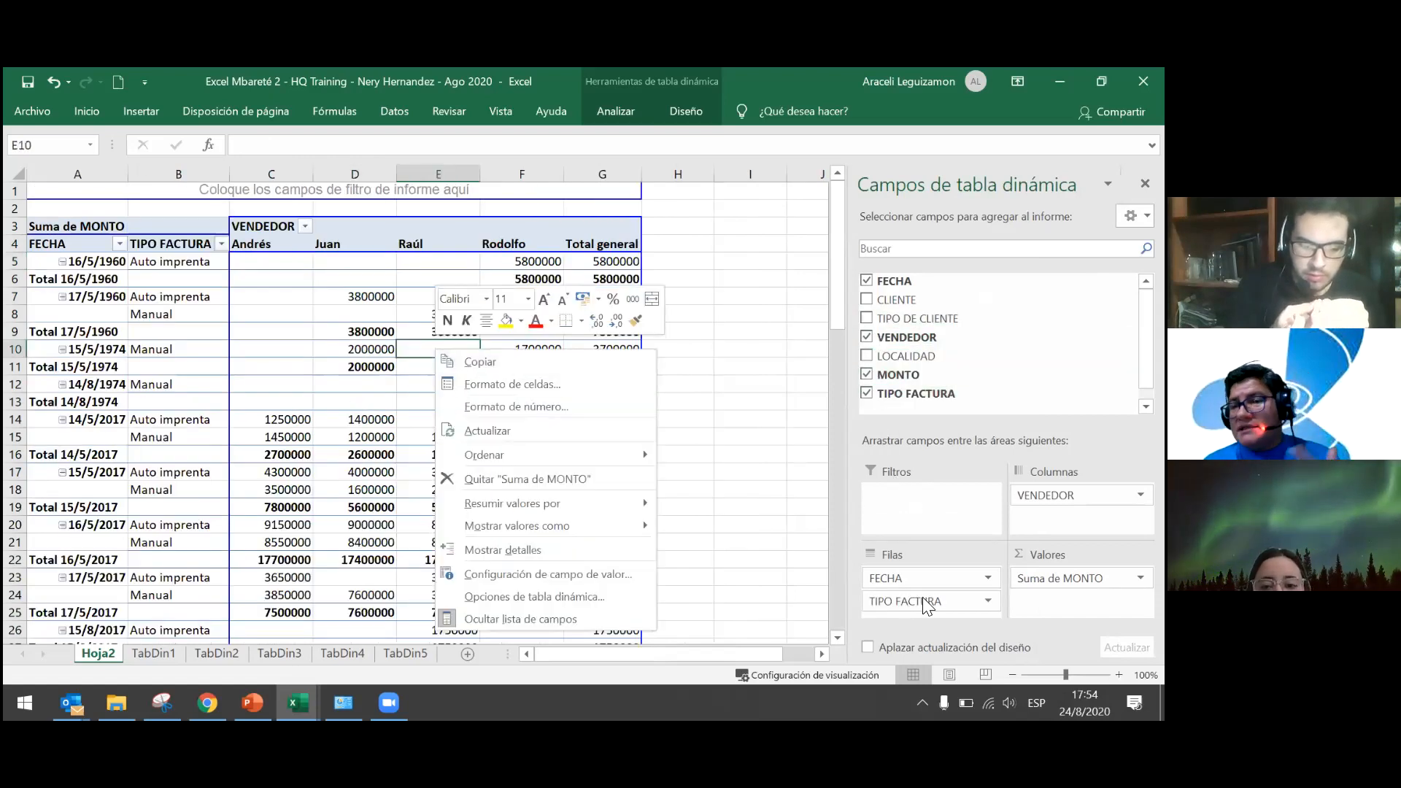
{"action": "left_click", "coordinate": [1058, 495]}
{"action": "left_click_drag", "start_coordinate": [1058, 495], "coordinate": [931, 591]}
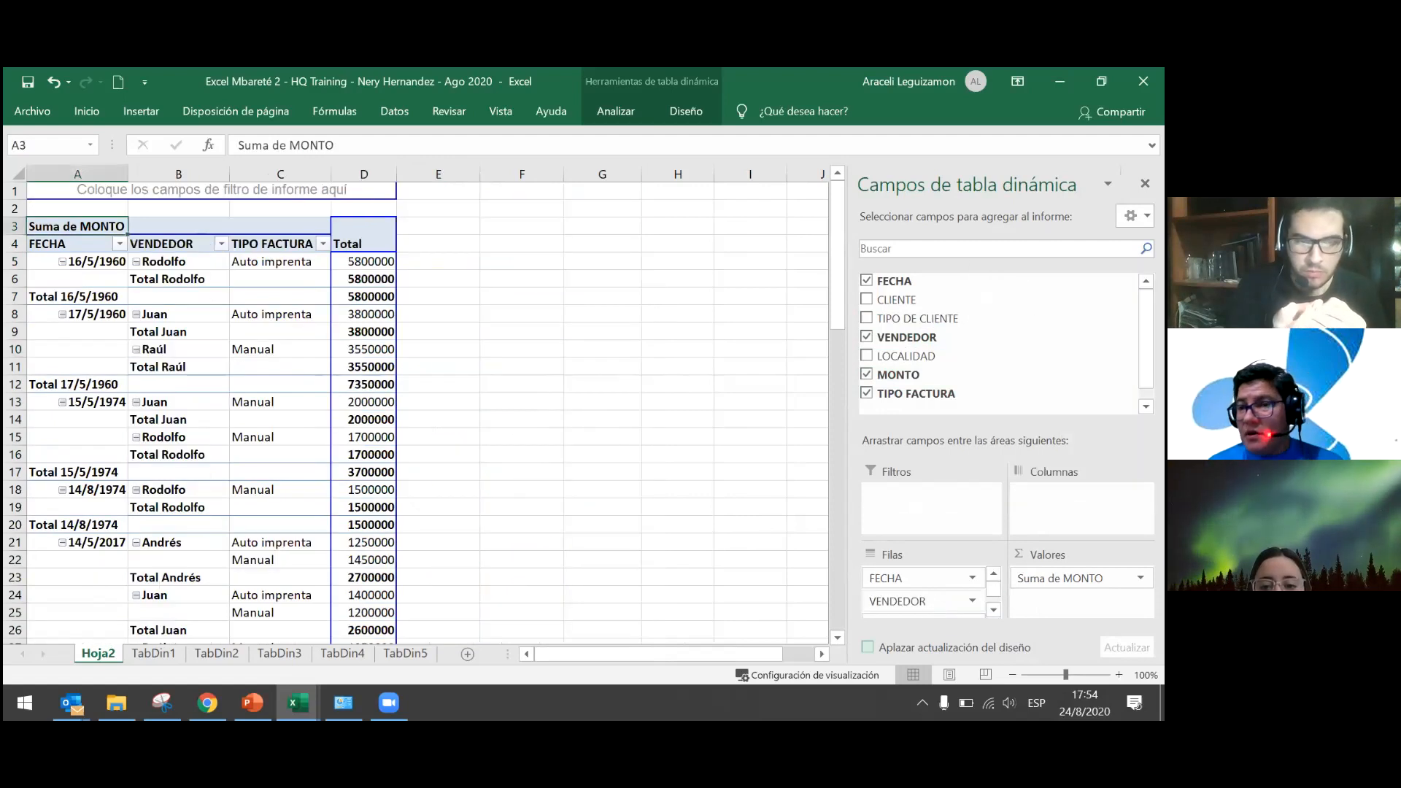
{"action": "left_click", "coordinate": [281, 377]}
{"action": "left_click", "coordinate": [303, 350]}
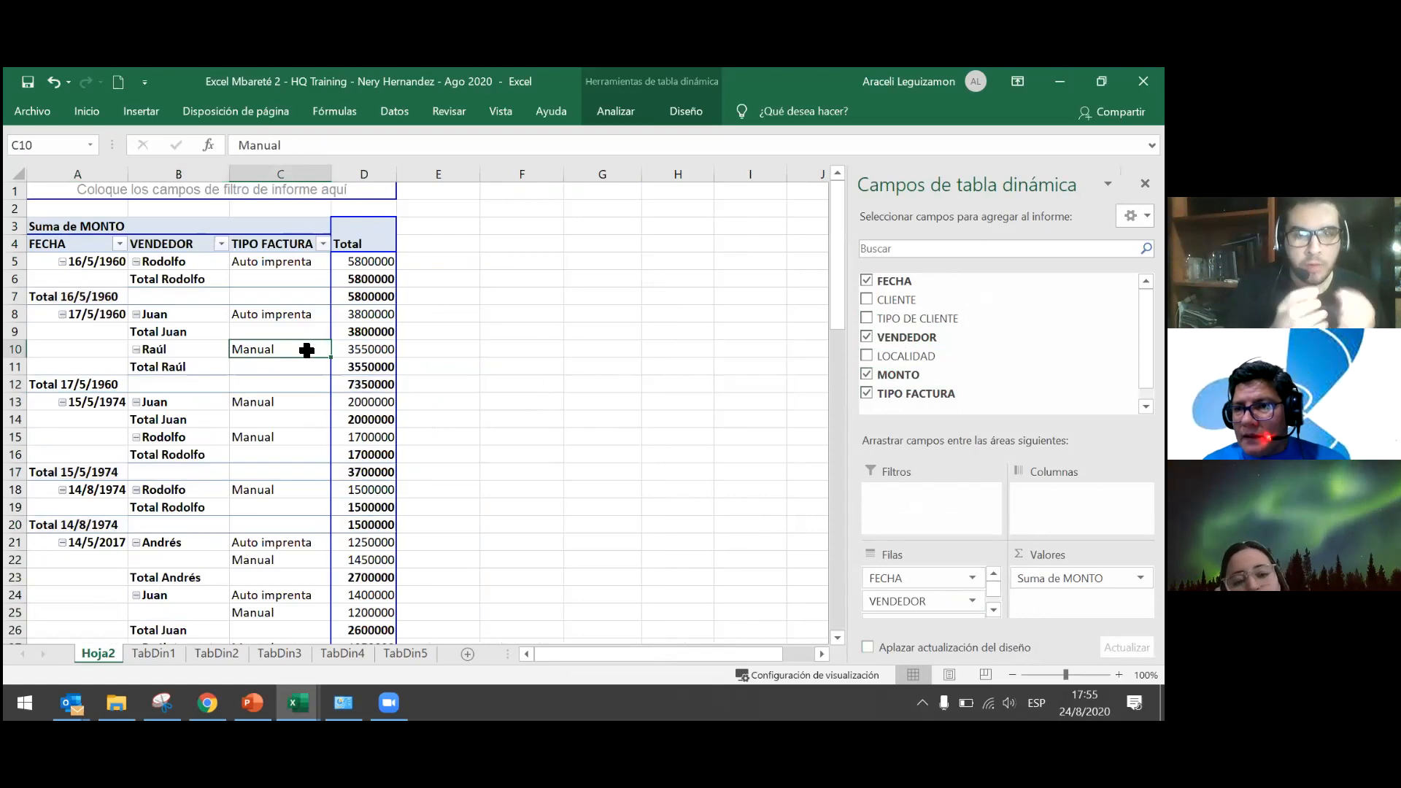
{"action": "right_click", "coordinate": [305, 357]}
{"action": "left_click", "coordinate": [307, 350]}
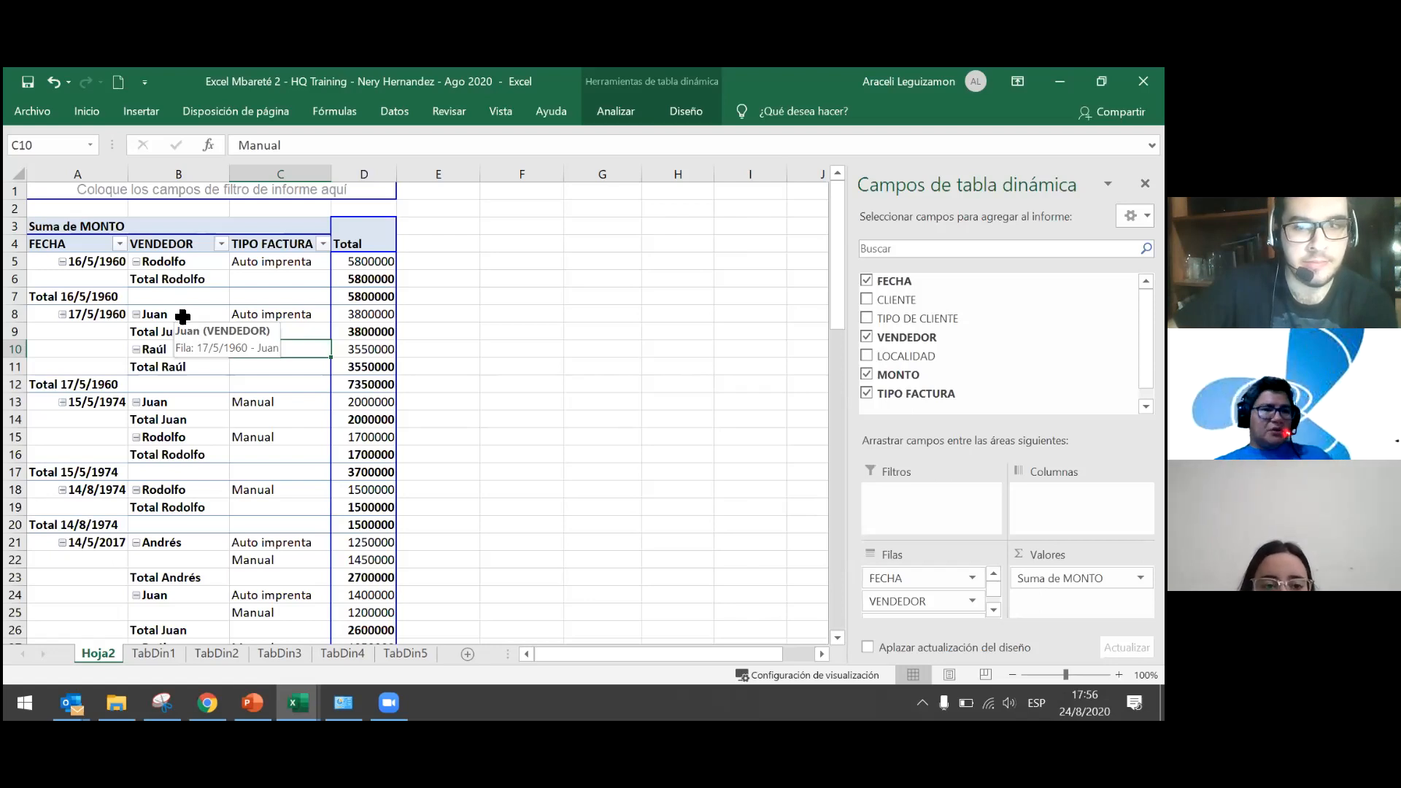
Remove TIPO FACTURA and rearrange the pivot table with VENDEDOR in rows, FECHA in columns and MONTO as the summed value.
{"action": "left_click", "coordinate": [867, 393]}
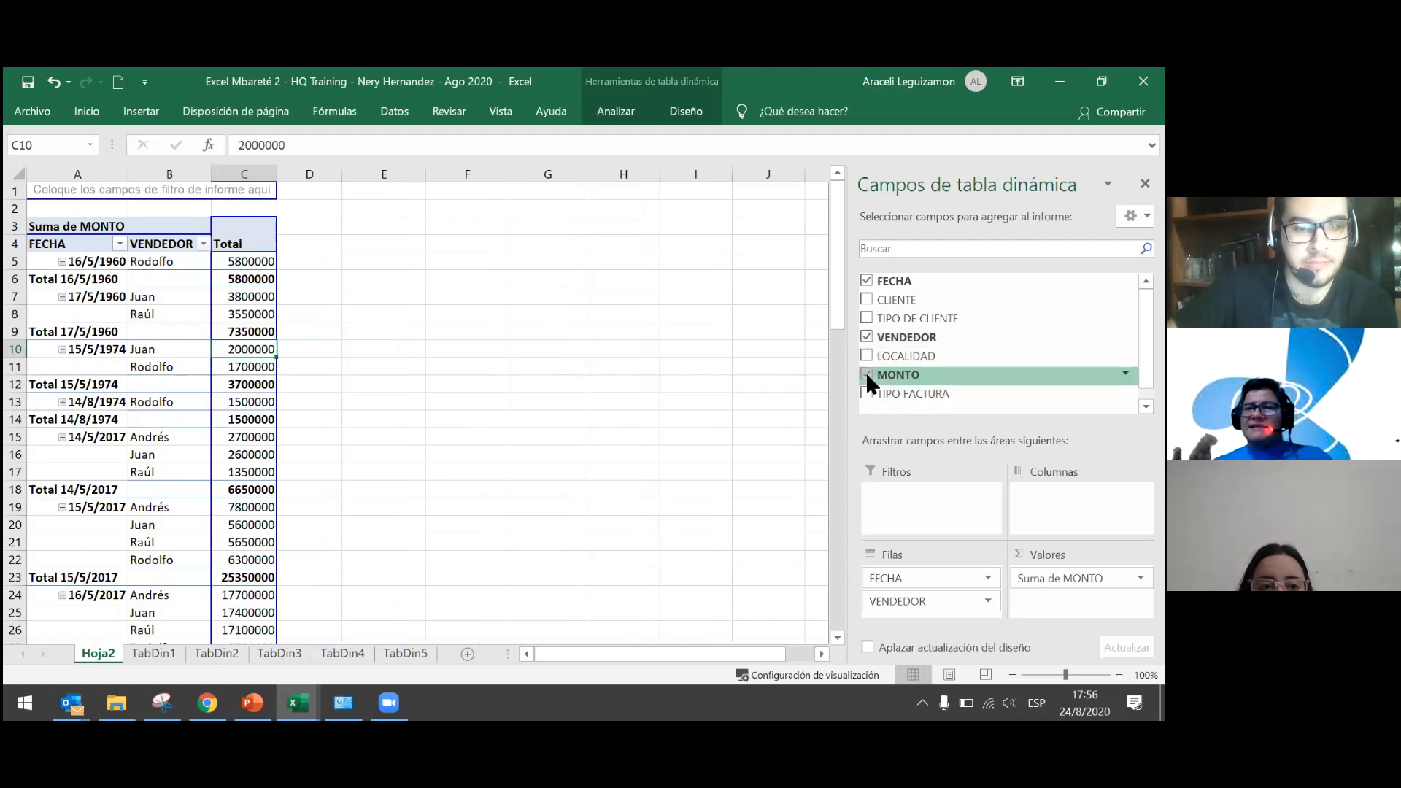
{"action": "left_click", "coordinate": [866, 374]}
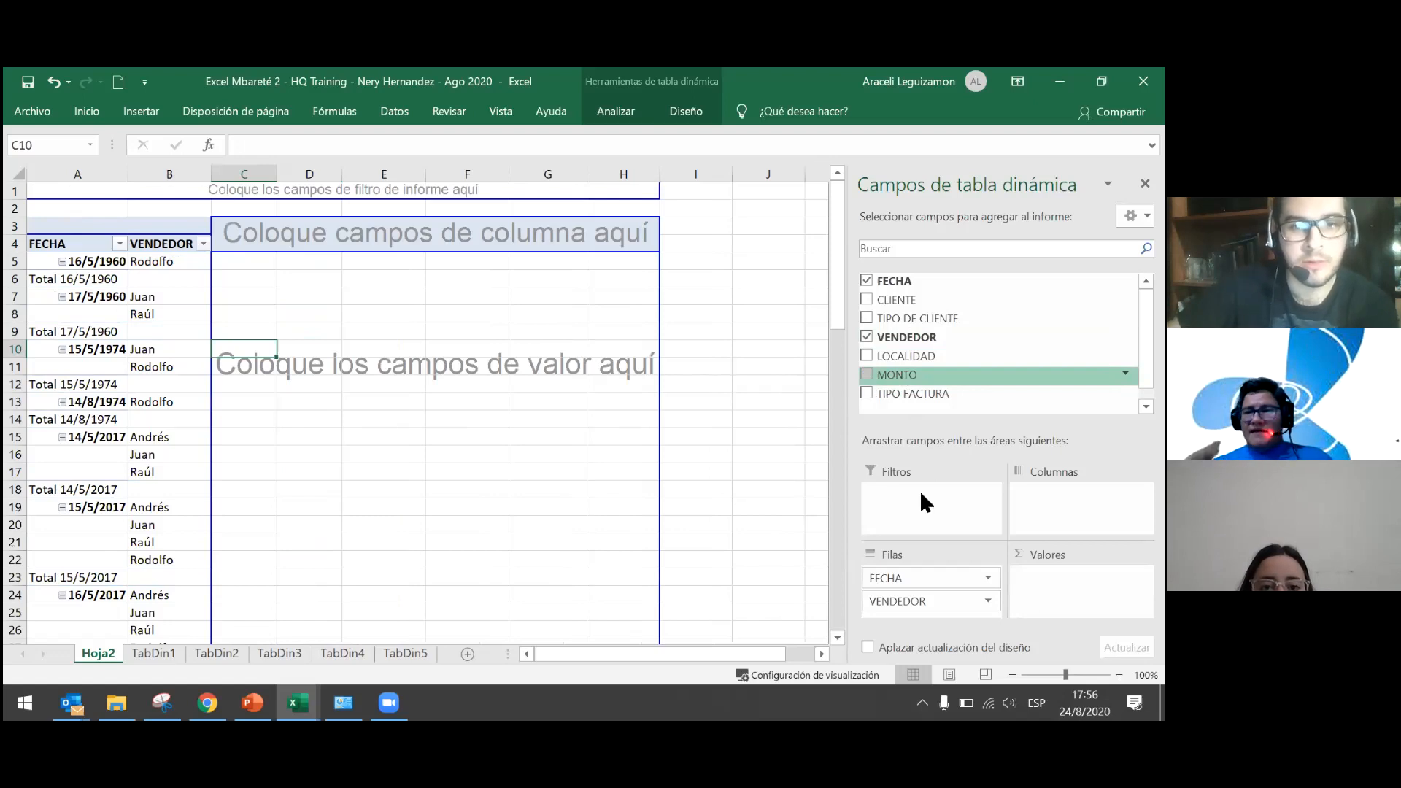
{"action": "left_click_drag", "start_coordinate": [942, 588], "coordinate": [1080, 496]}
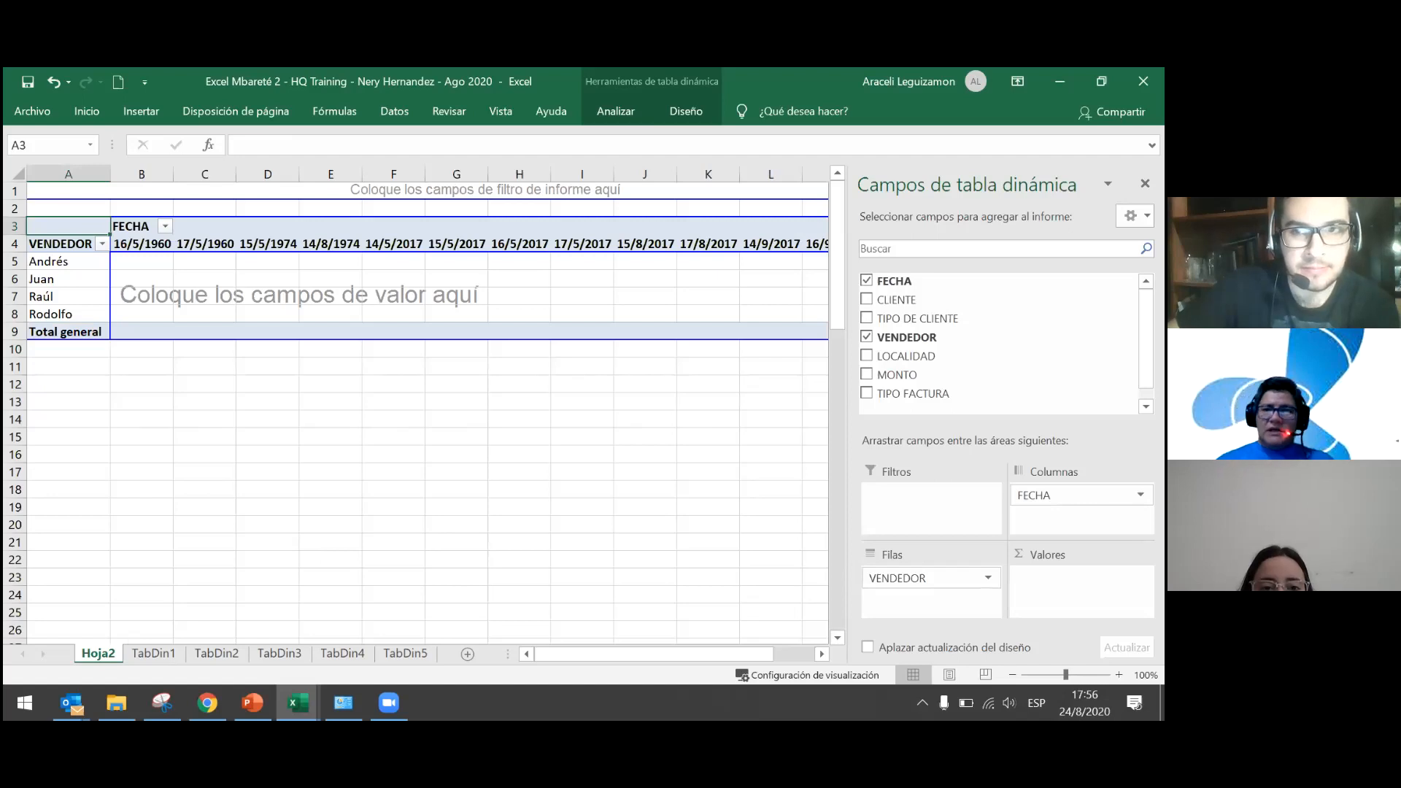
{"action": "left_click", "coordinate": [866, 374]}
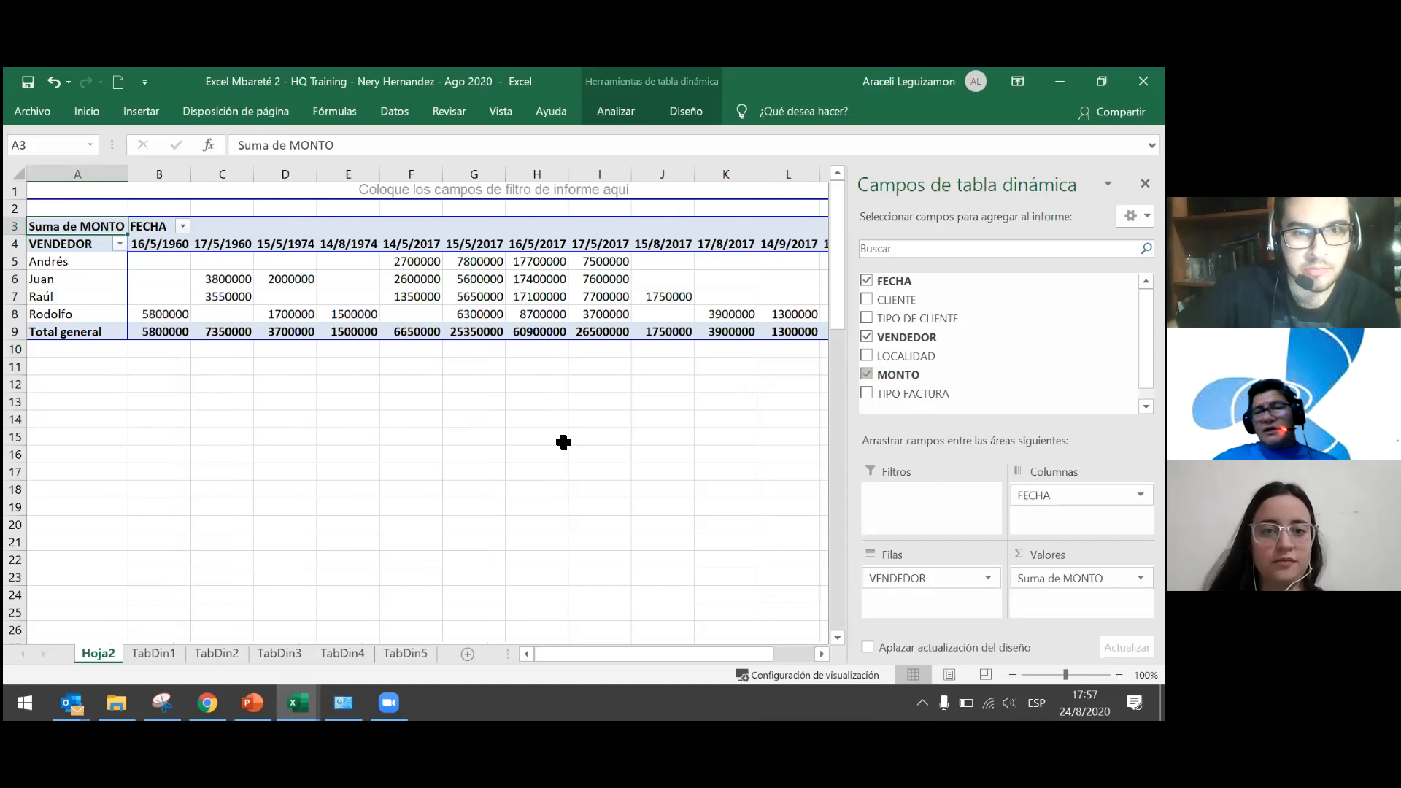
Examine the cross-tabulated report of MONTO by VENDEDOR and FECHA, including its grand total row and column.
{"action": "left_click", "coordinate": [431, 513]}
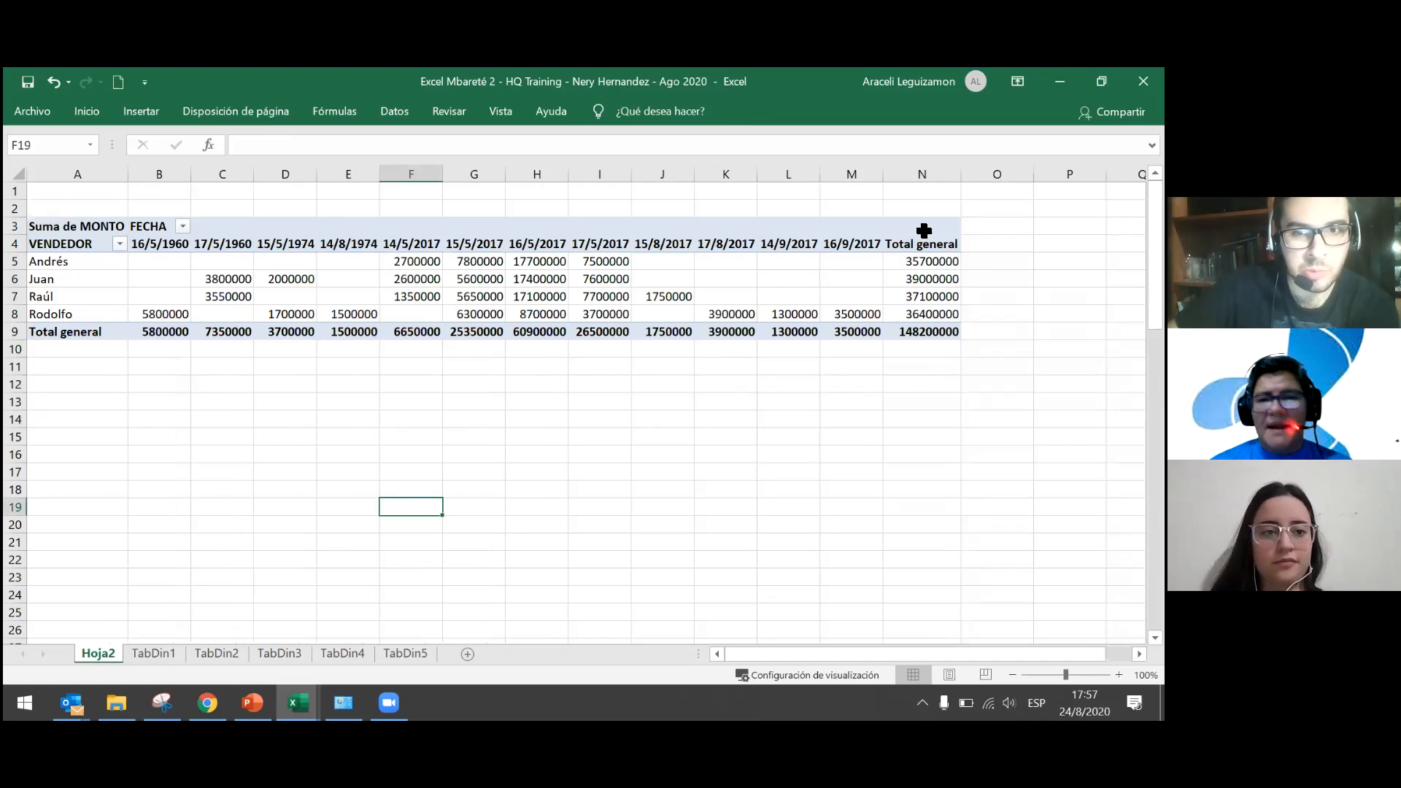
{"action": "left_click", "coordinate": [391, 456]}
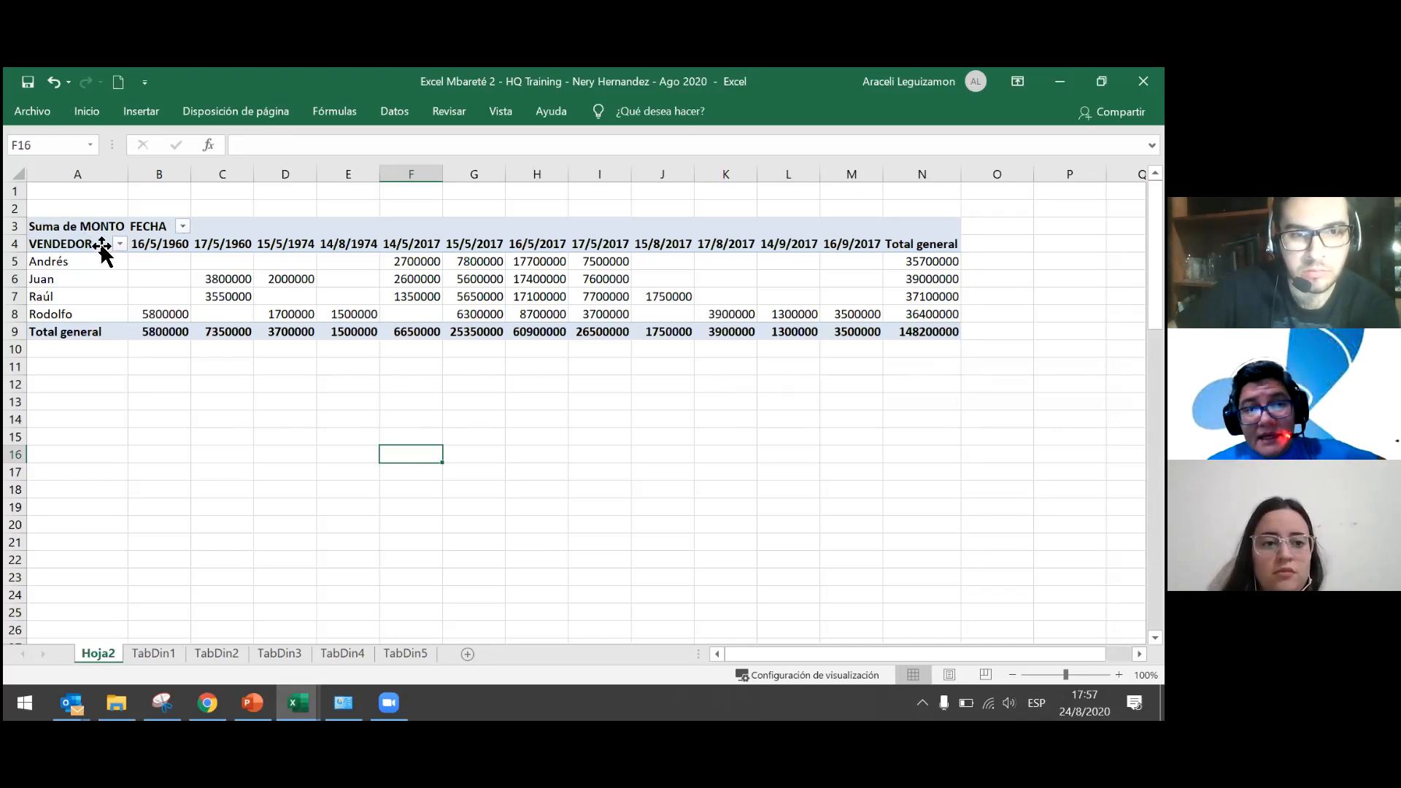
{"action": "left_click", "coordinate": [110, 331]}
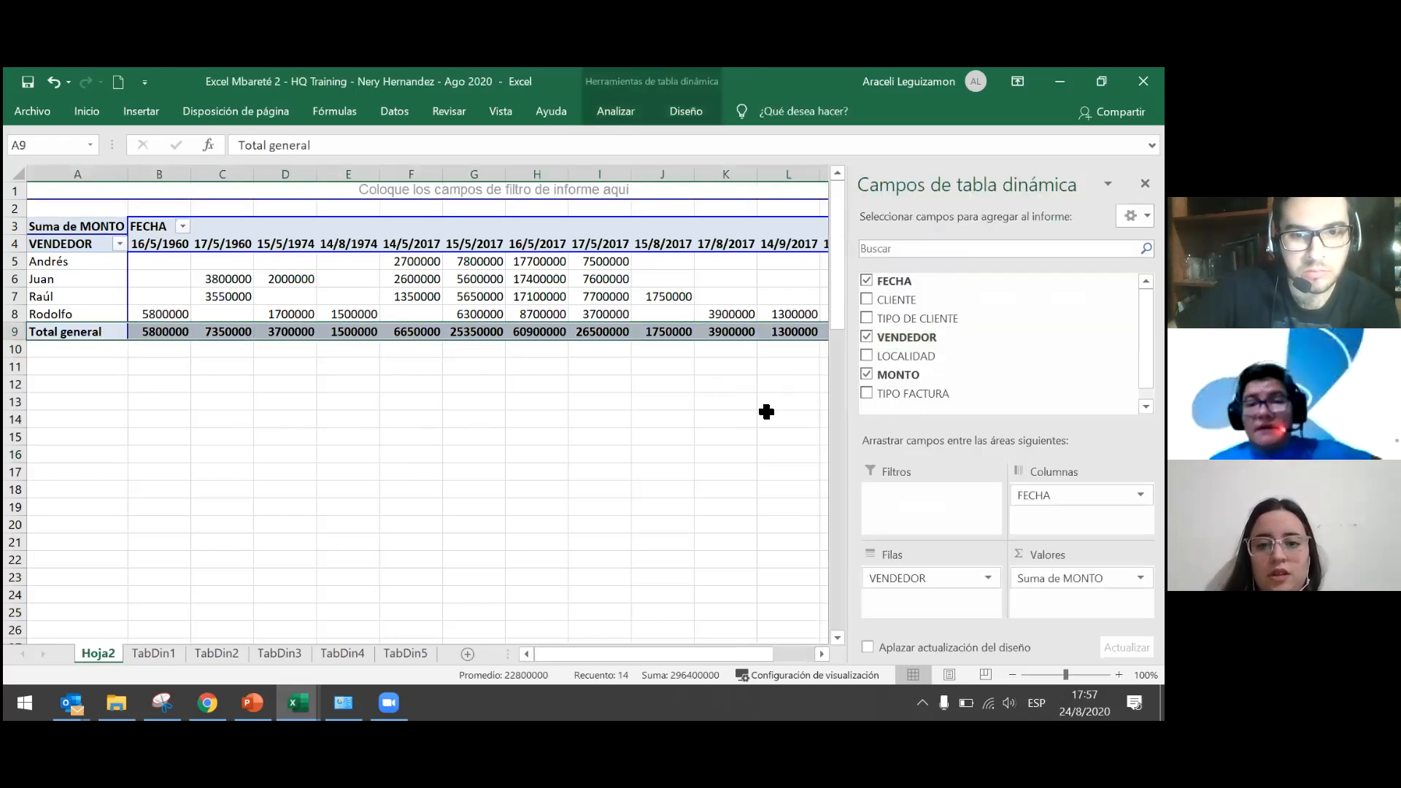
{"action": "left_click", "coordinate": [766, 405]}
{"action": "left_click_drag", "start_coordinate": [120, 332], "coordinate": [902, 343]}
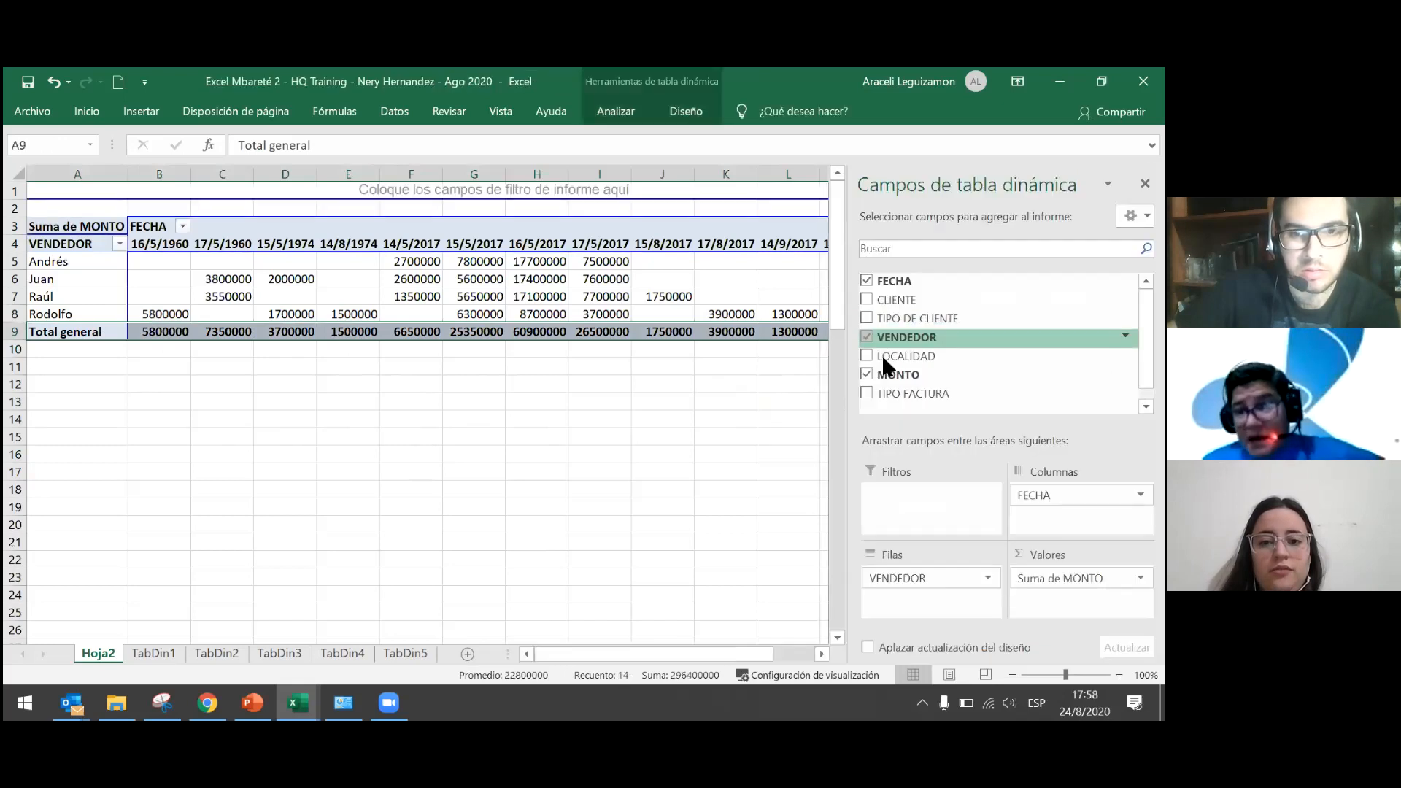
{"action": "left_click", "coordinate": [783, 369]}
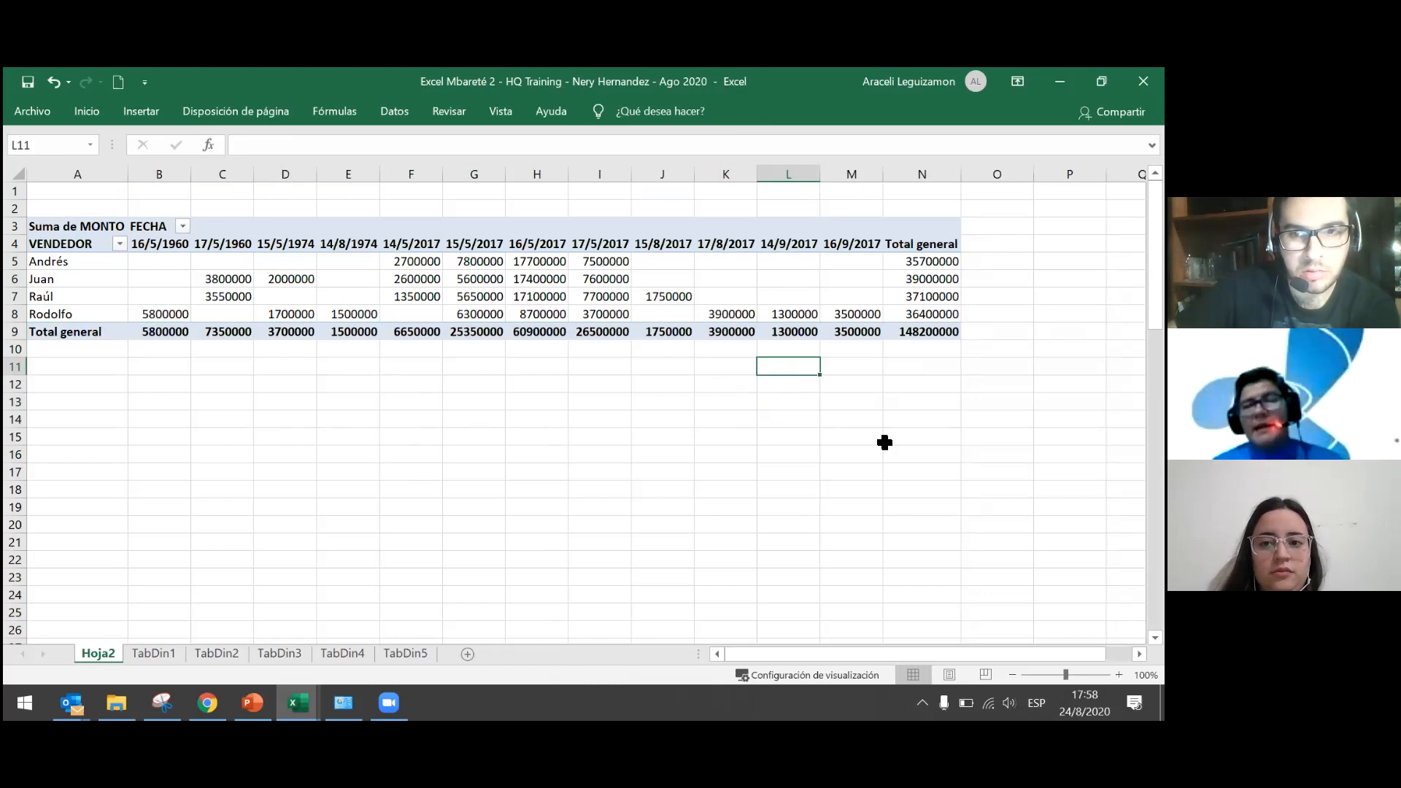
{"action": "left_click_drag", "start_coordinate": [904, 654], "coordinate": [844, 656]}
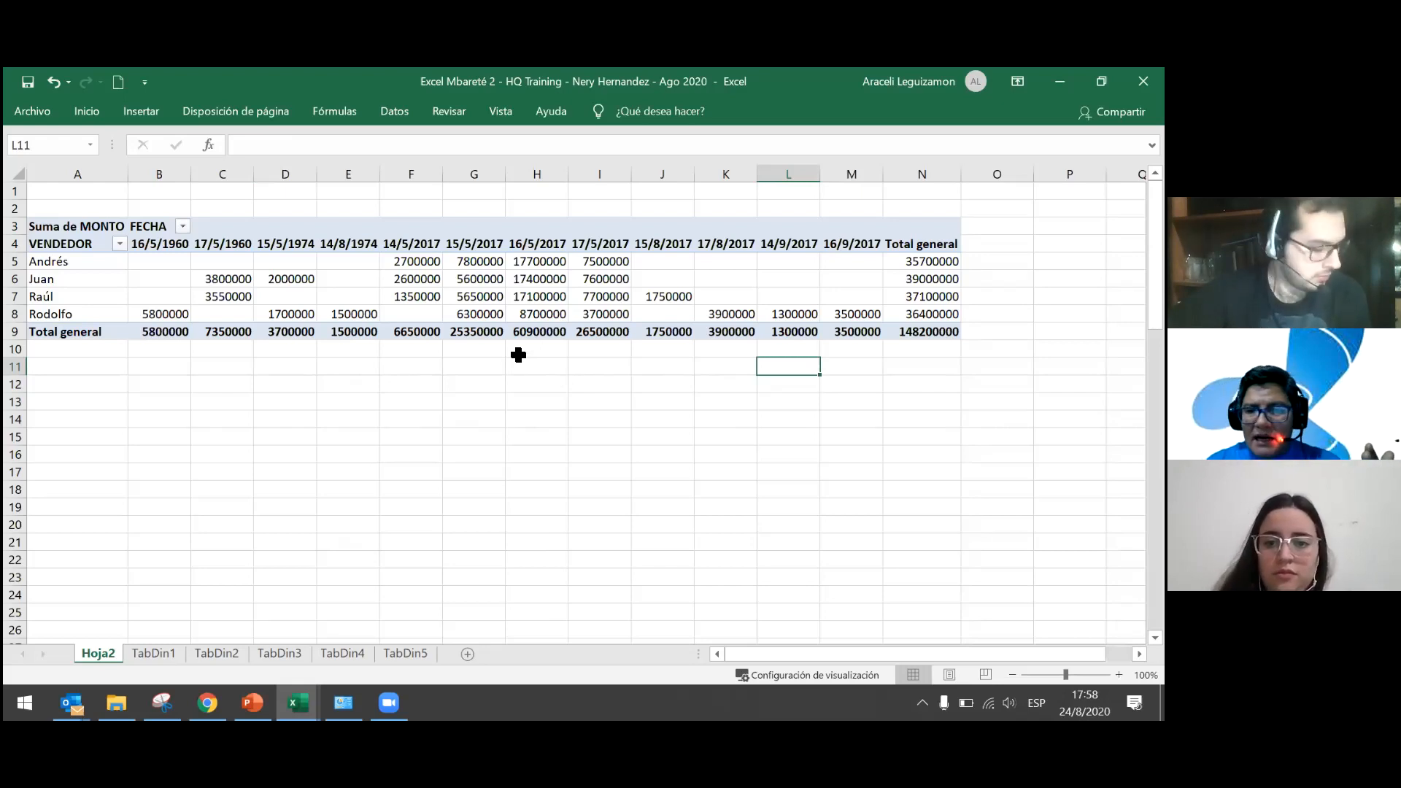
Move VENDEDOR to the column area below FECHA and review the full width of the horizontal report.
{"action": "left_click", "coordinate": [587, 290]}
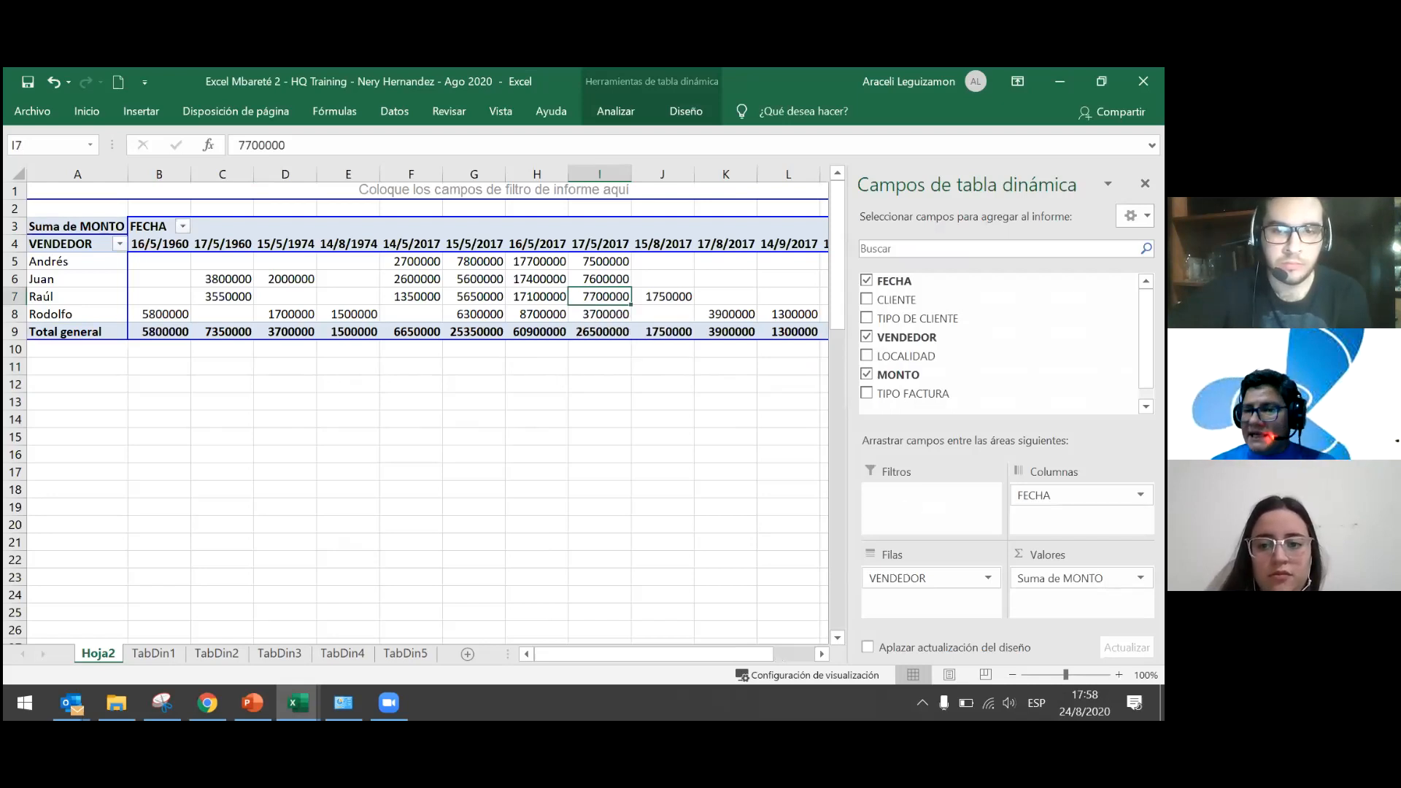
{"action": "left_click_drag", "start_coordinate": [921, 582], "coordinate": [1073, 517]}
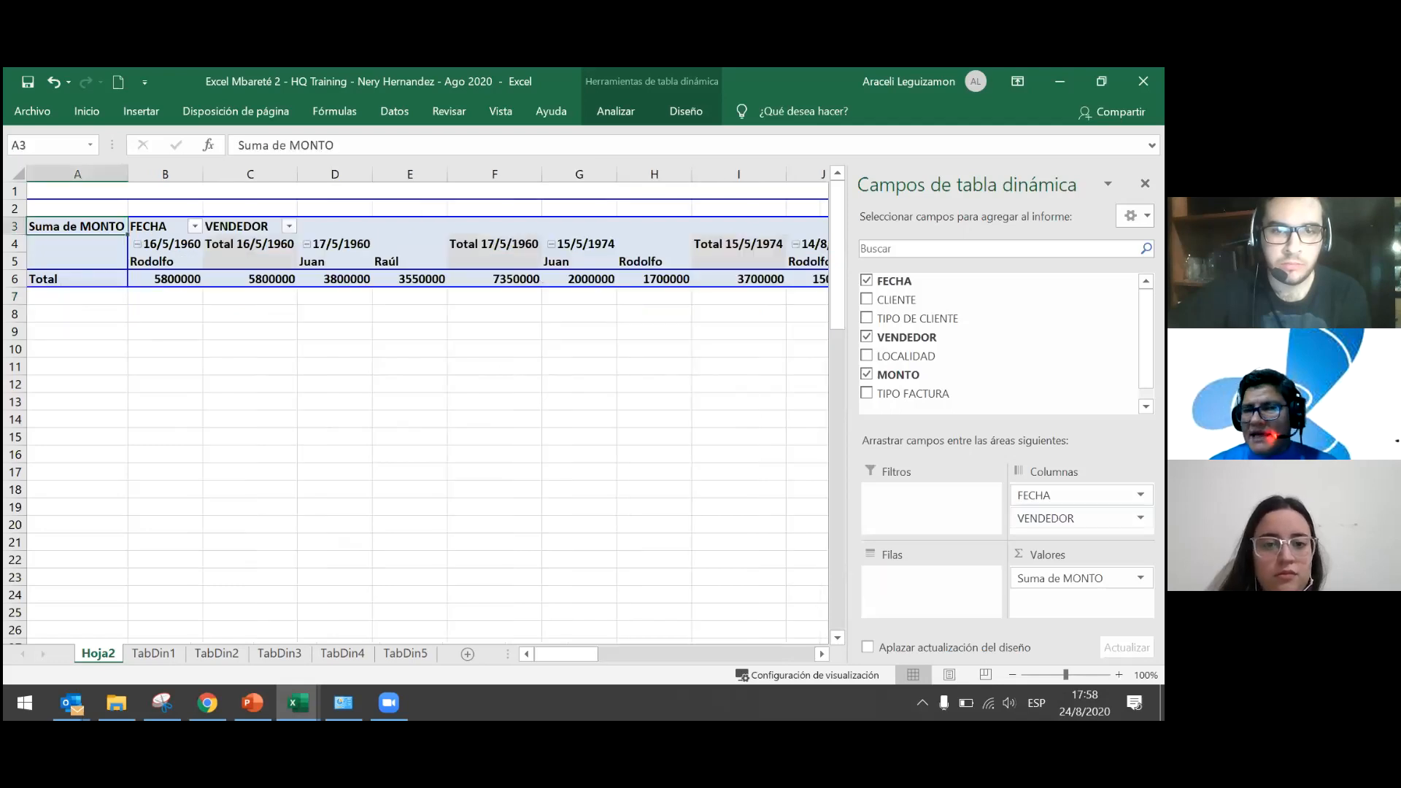
{"action": "left_click", "coordinate": [568, 346]}
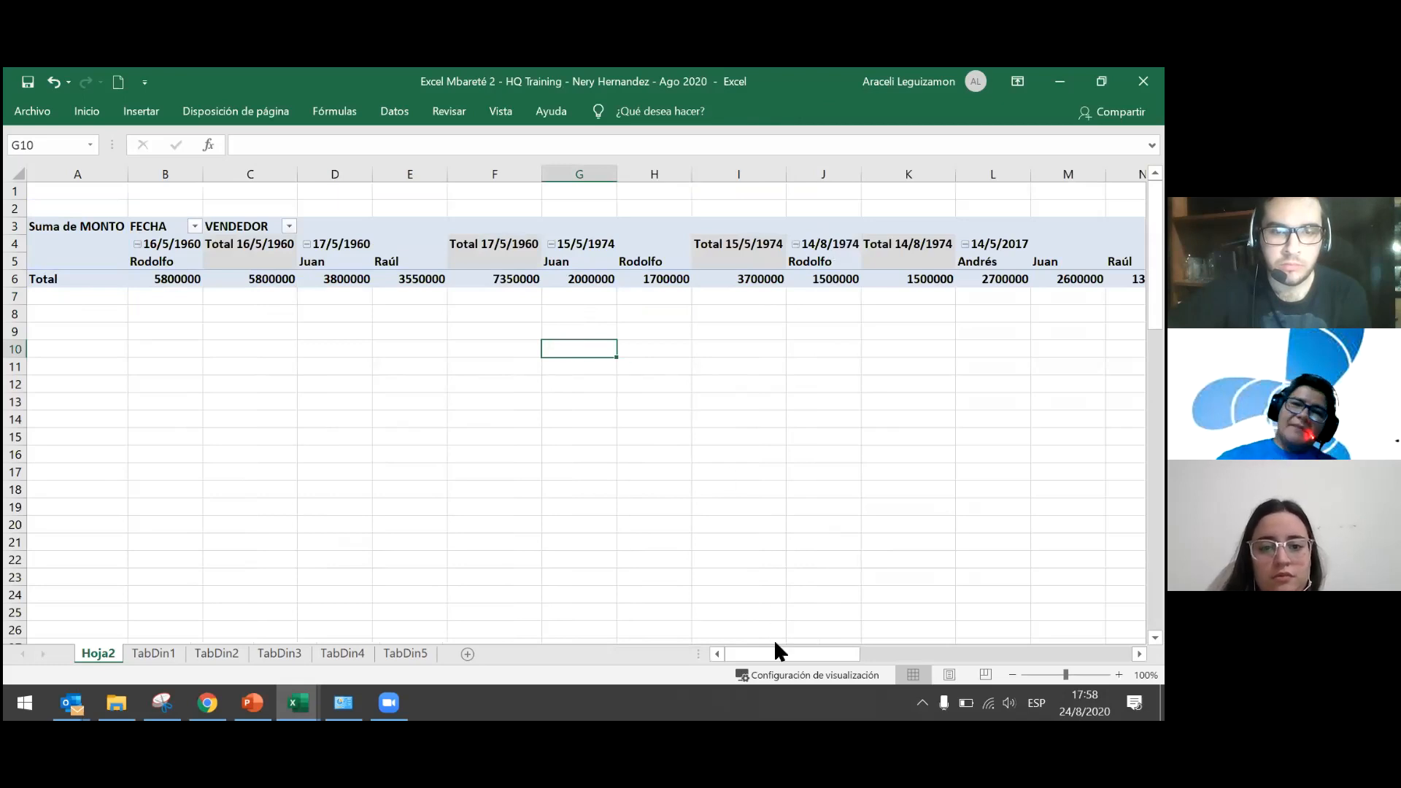
{"action": "left_click_drag", "start_coordinate": [786, 649], "coordinate": [1061, 648]}
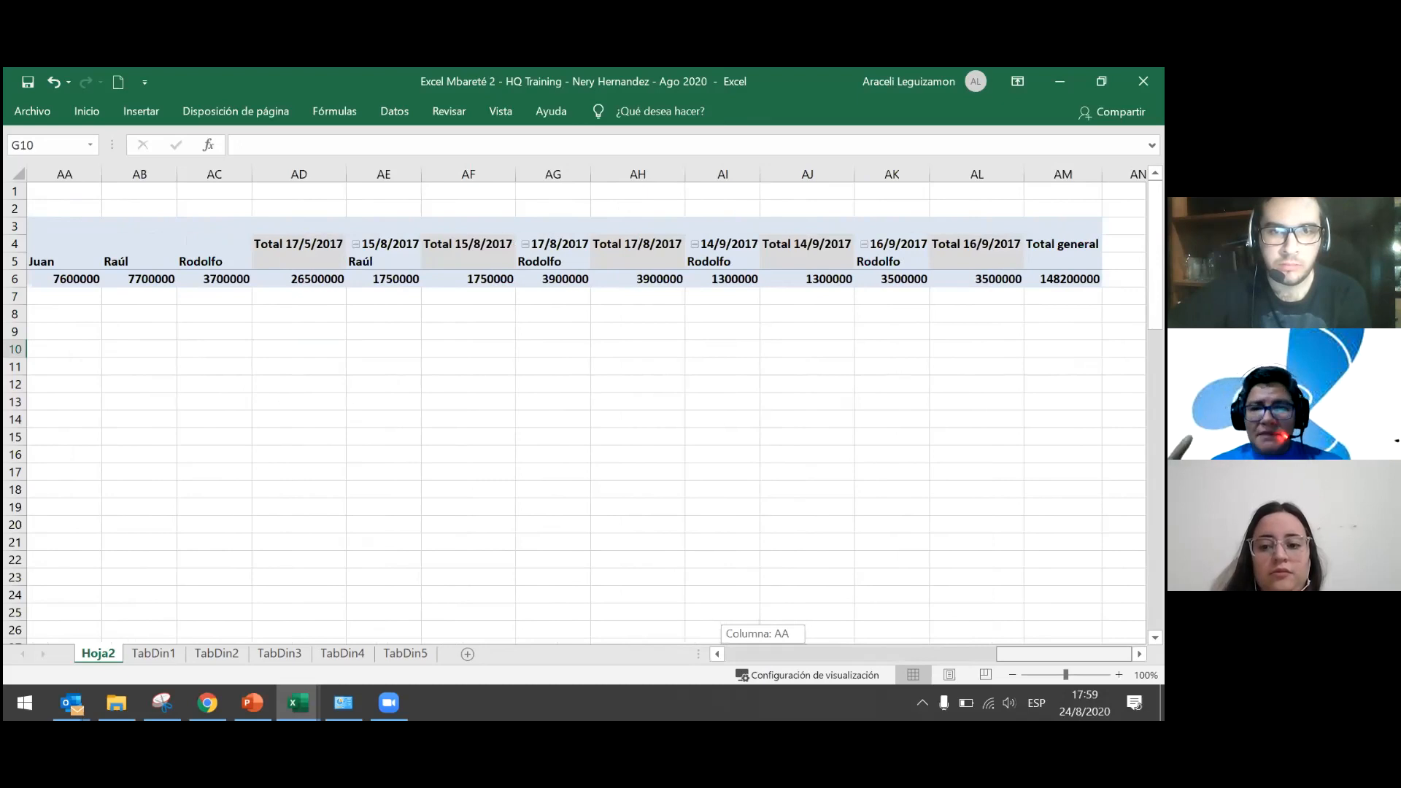
{"action": "left_click_drag", "start_coordinate": [1061, 654], "coordinate": [800, 647]}
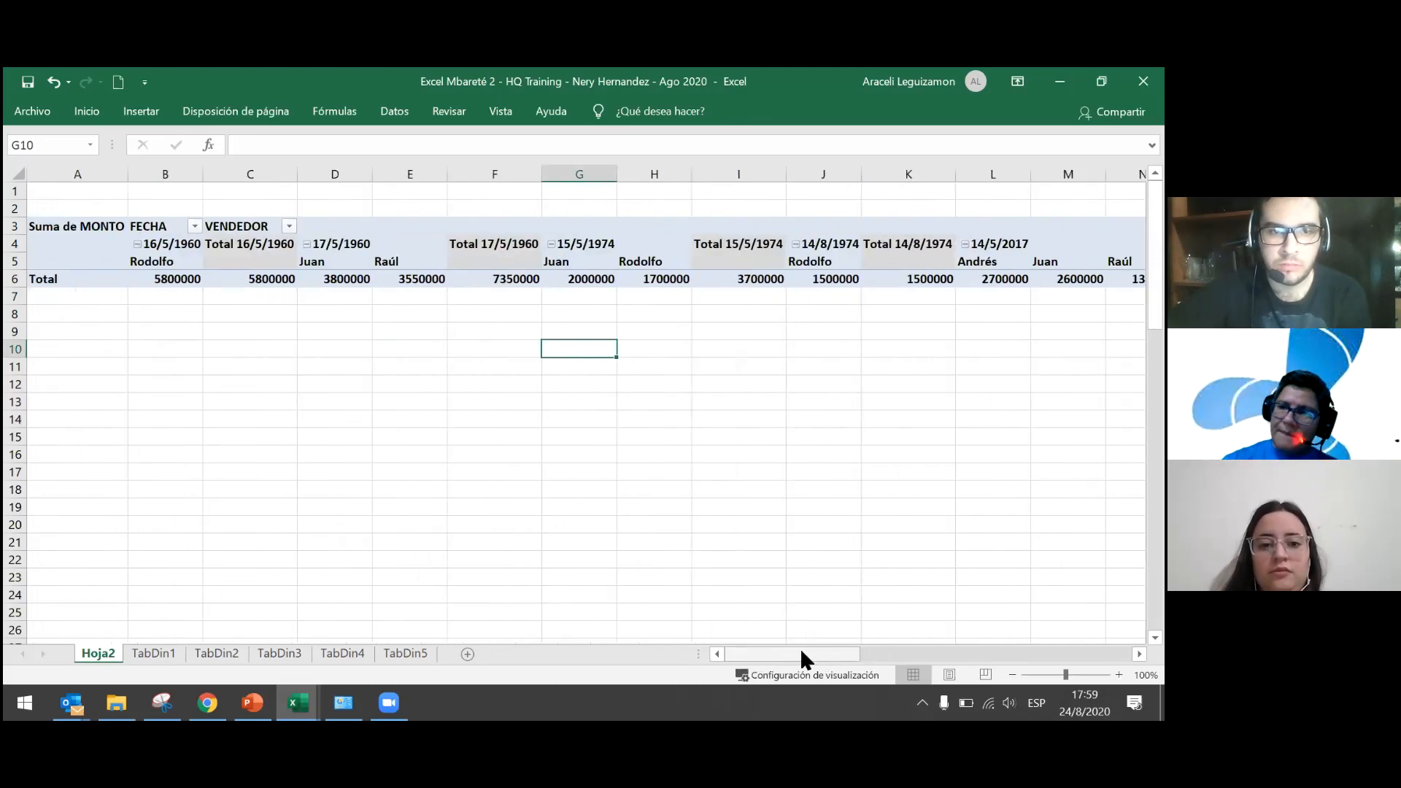
Move FECHA and VENDEDOR back to the row area and review the vertical report down to the grand total.
{"action": "left_click", "coordinate": [517, 278]}
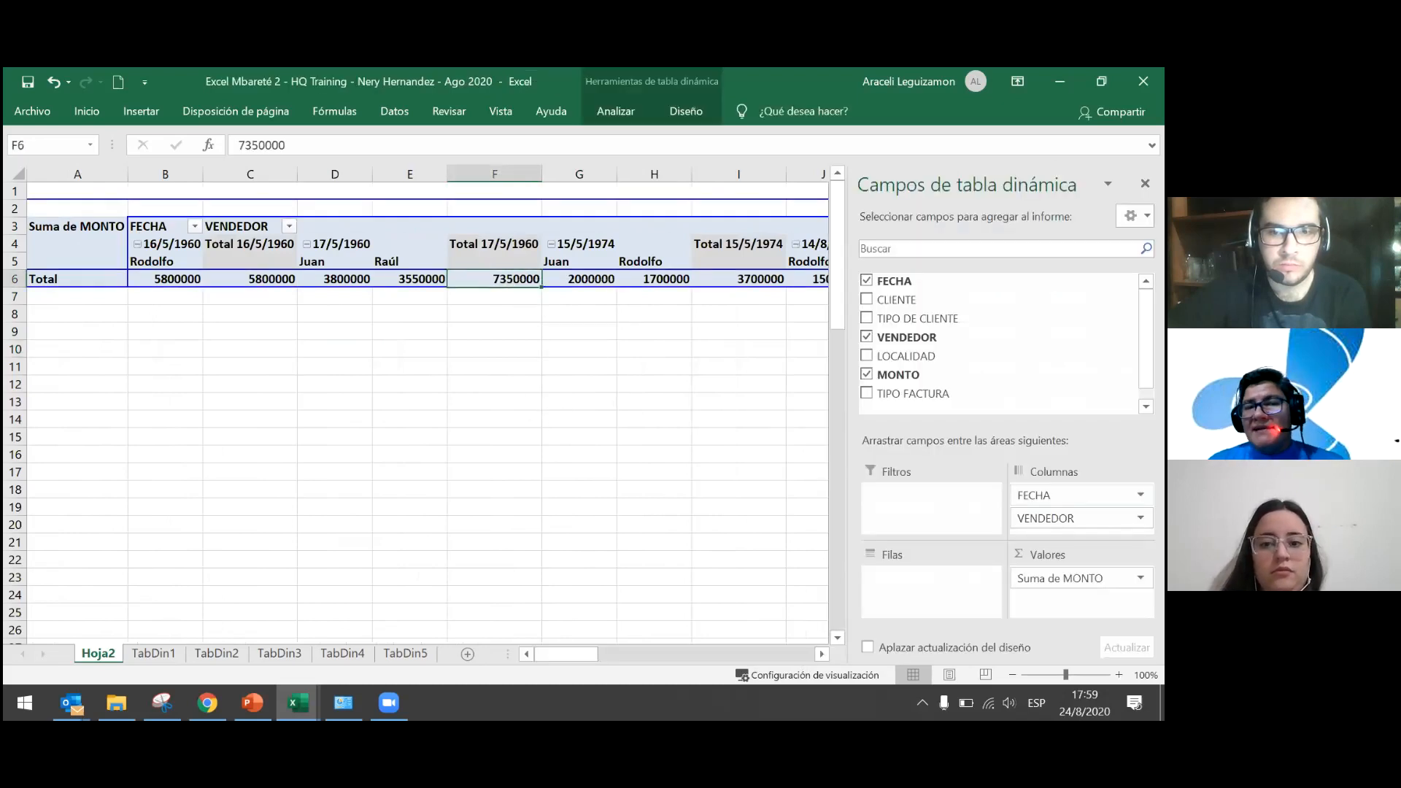
{"action": "left_click_drag", "start_coordinate": [1034, 495], "coordinate": [925, 574]}
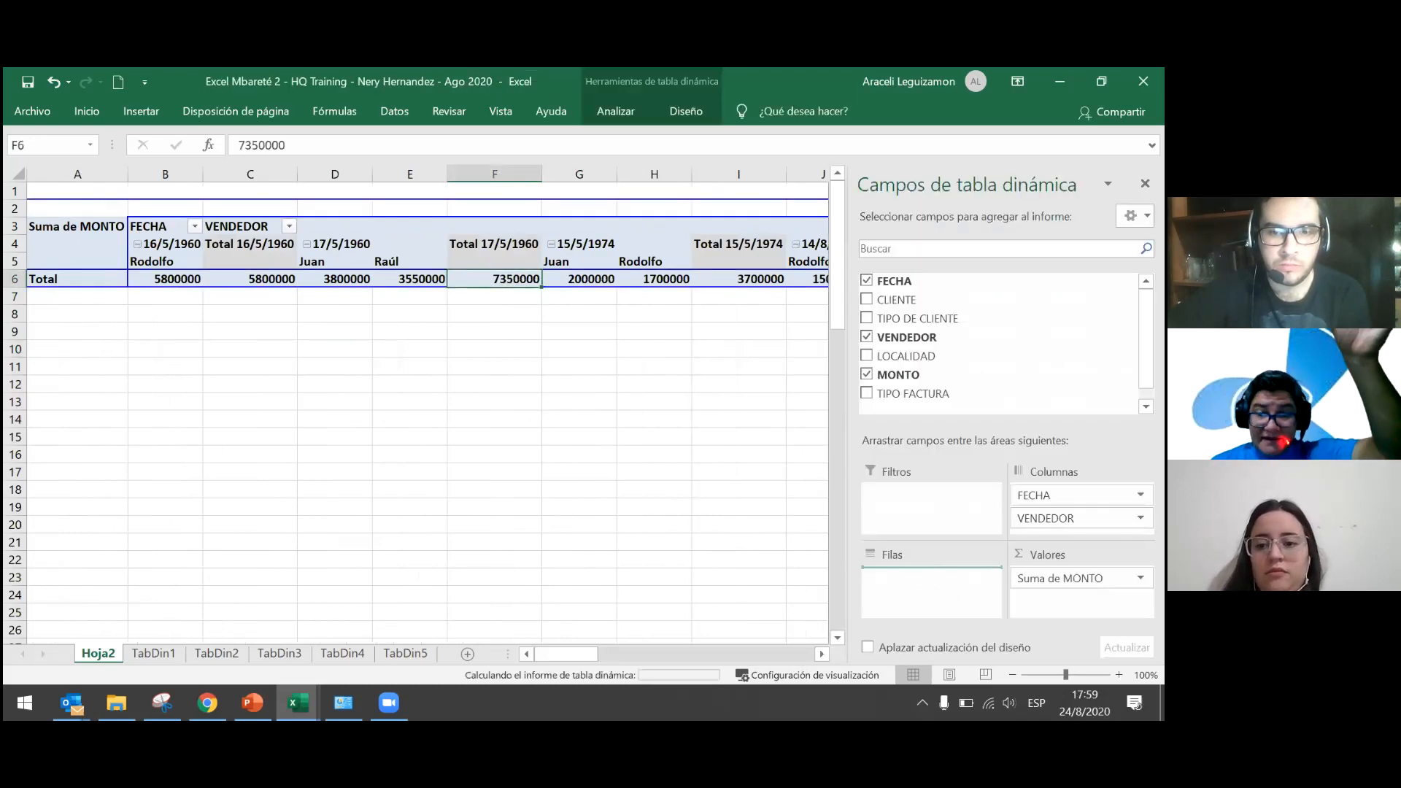
{"action": "left_click_drag", "start_coordinate": [1045, 495], "coordinate": [912, 600]}
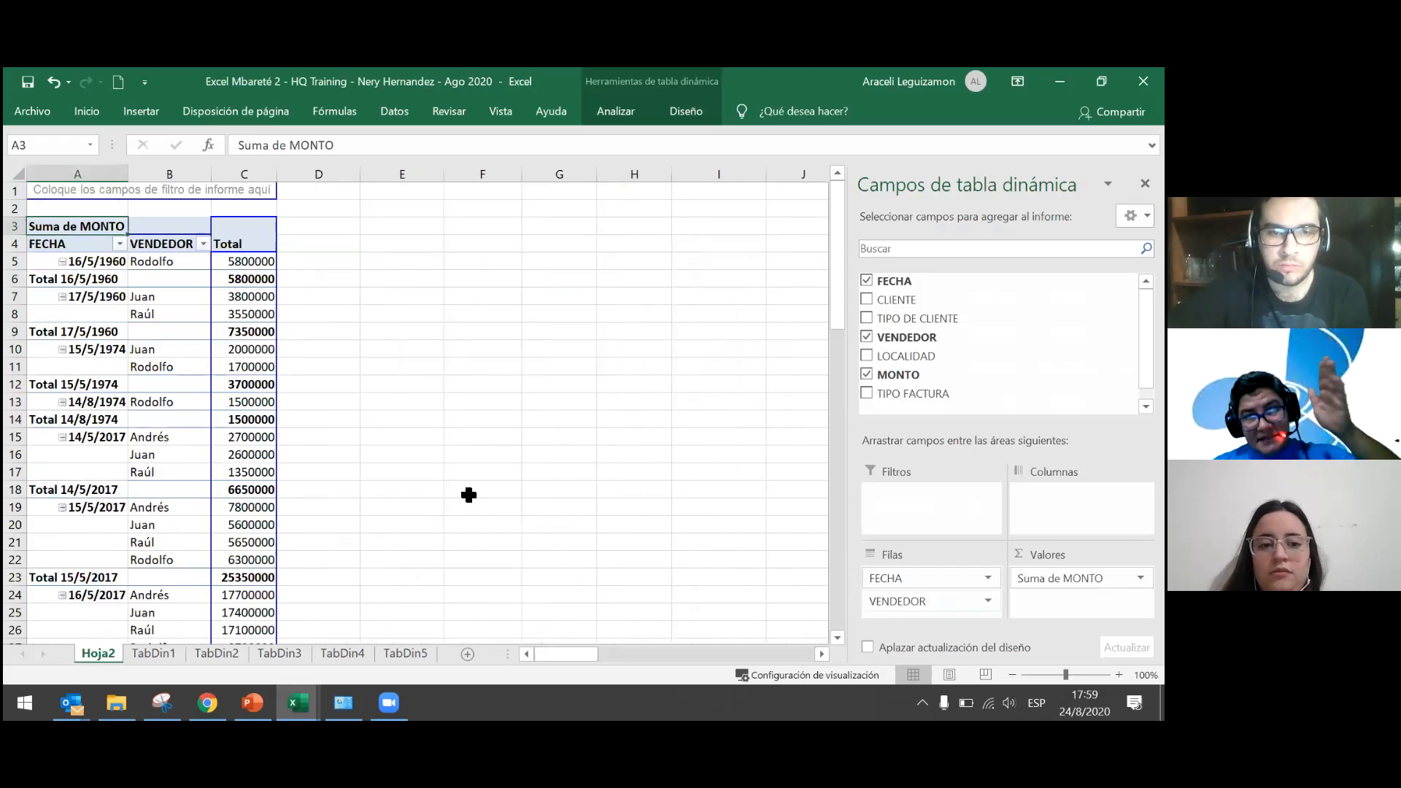
{"action": "left_click", "coordinate": [188, 335]}
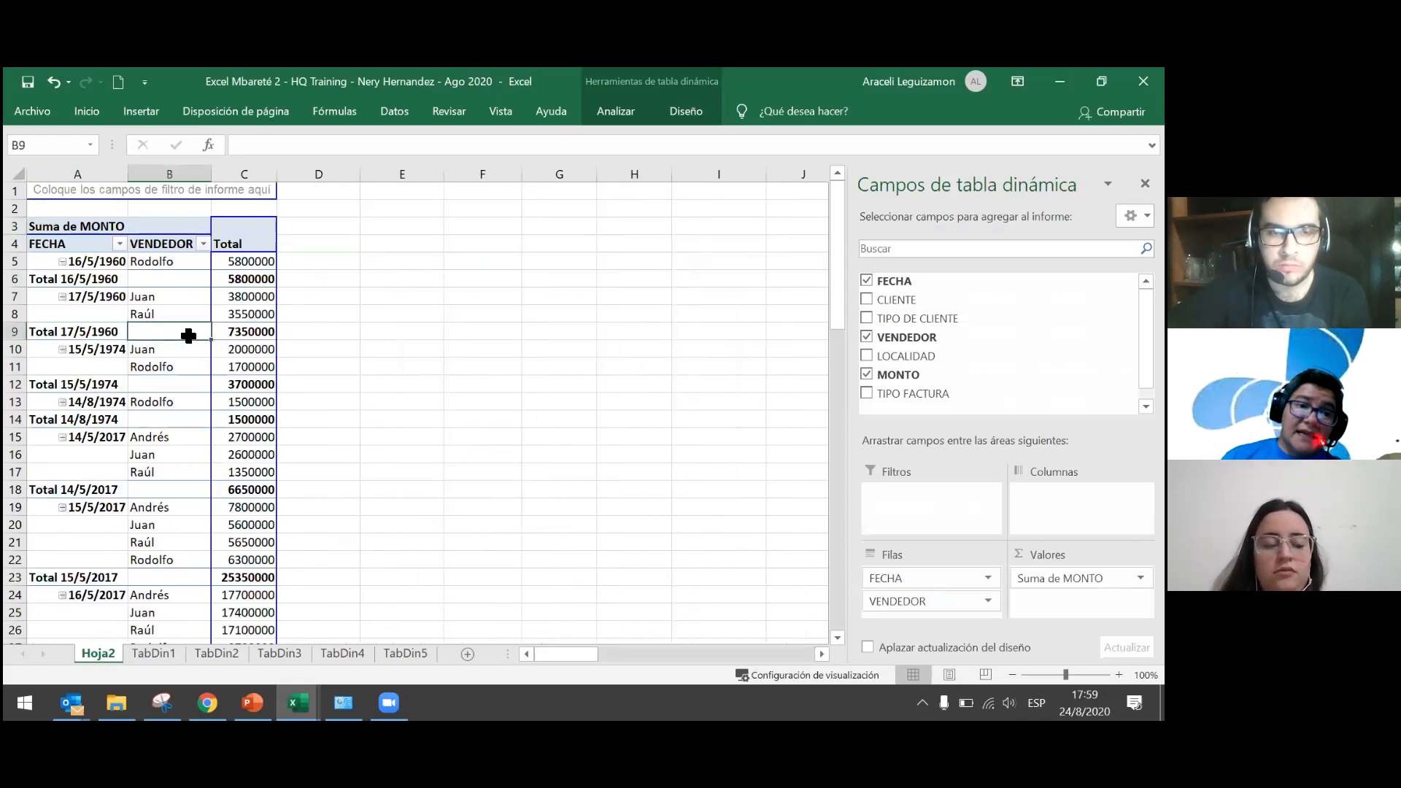
{"action": "scroll", "coordinate": [193, 394], "scroll_direction": "down", "scroll_amount": 8}
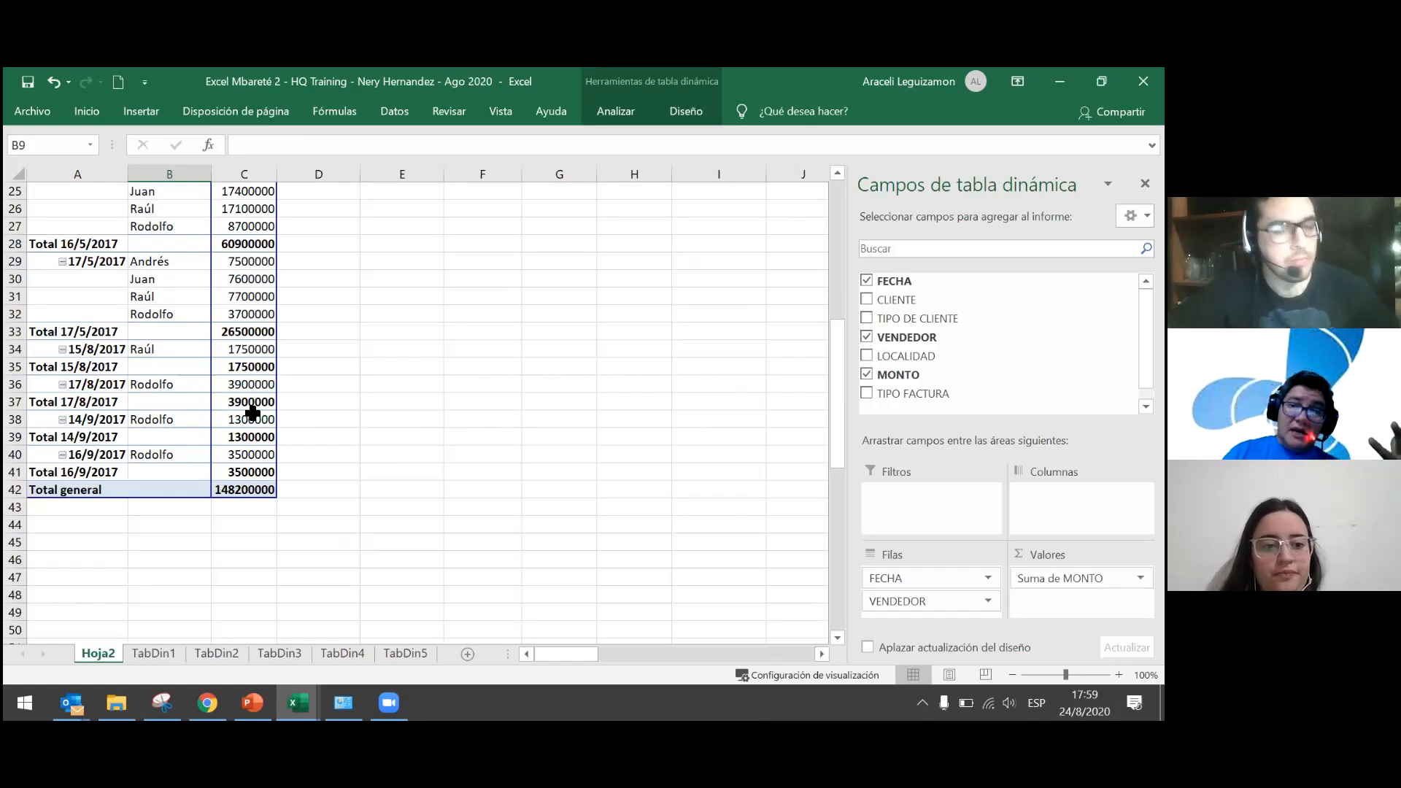
{"action": "scroll", "coordinate": [381, 427], "scroll_direction": "up", "scroll_amount": 2}
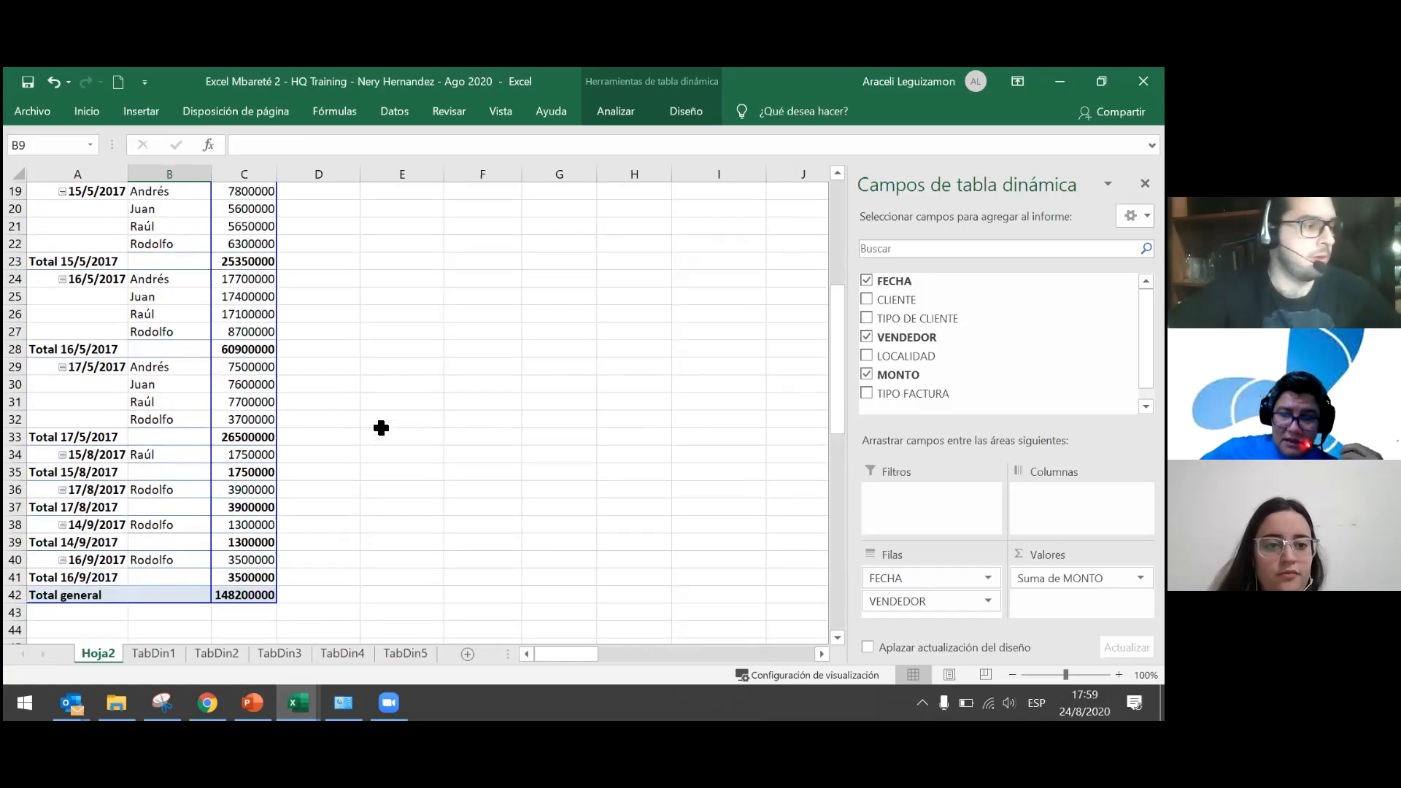
Move VENDEDOR from the row area to the column area, leaving FECHA in rows.
{"action": "scroll", "coordinate": [381, 427], "scroll_direction": "up", "scroll_amount": 1}
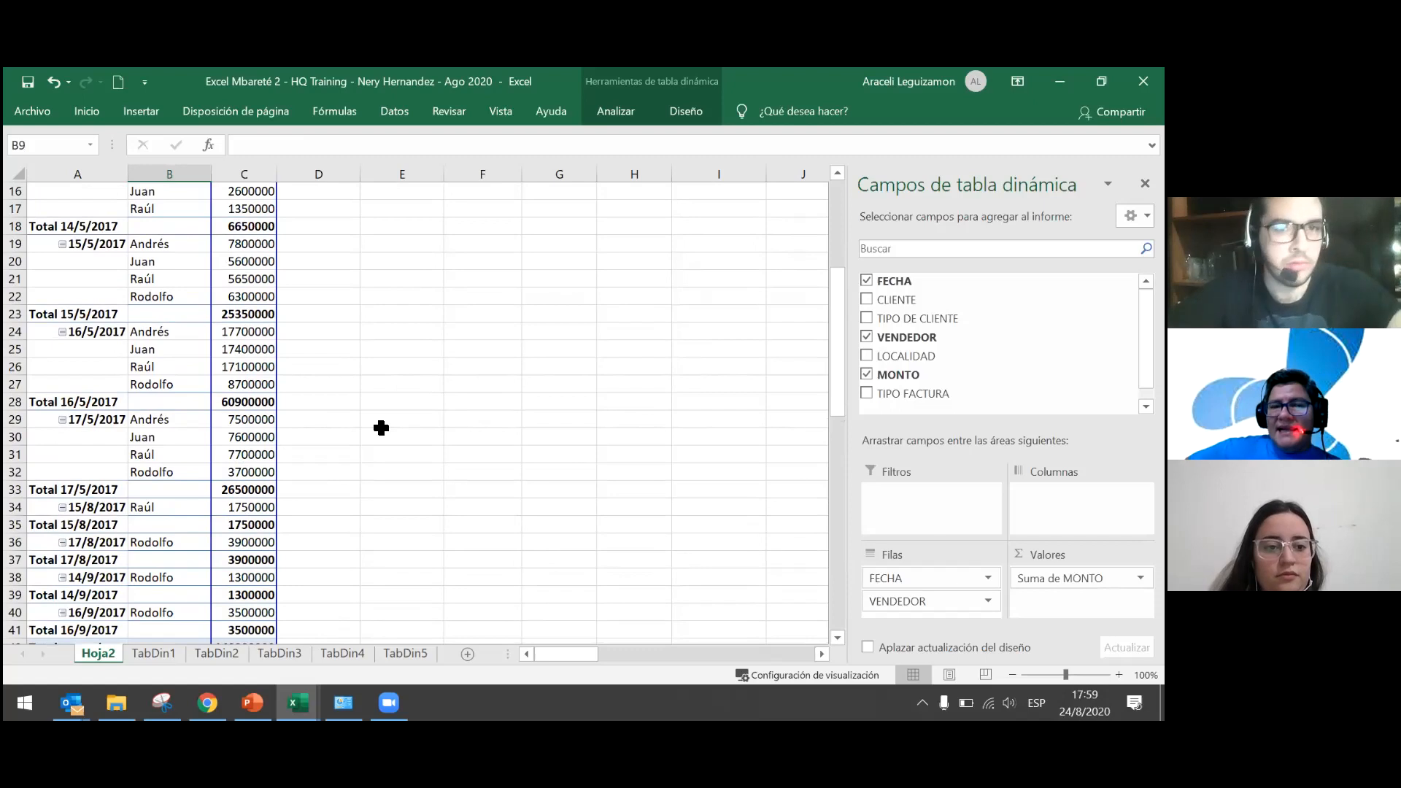
{"action": "scroll", "coordinate": [381, 427], "scroll_direction": "up", "scroll_amount": 4}
{"action": "scroll", "coordinate": [374, 427], "scroll_direction": "up", "scroll_amount": 1}
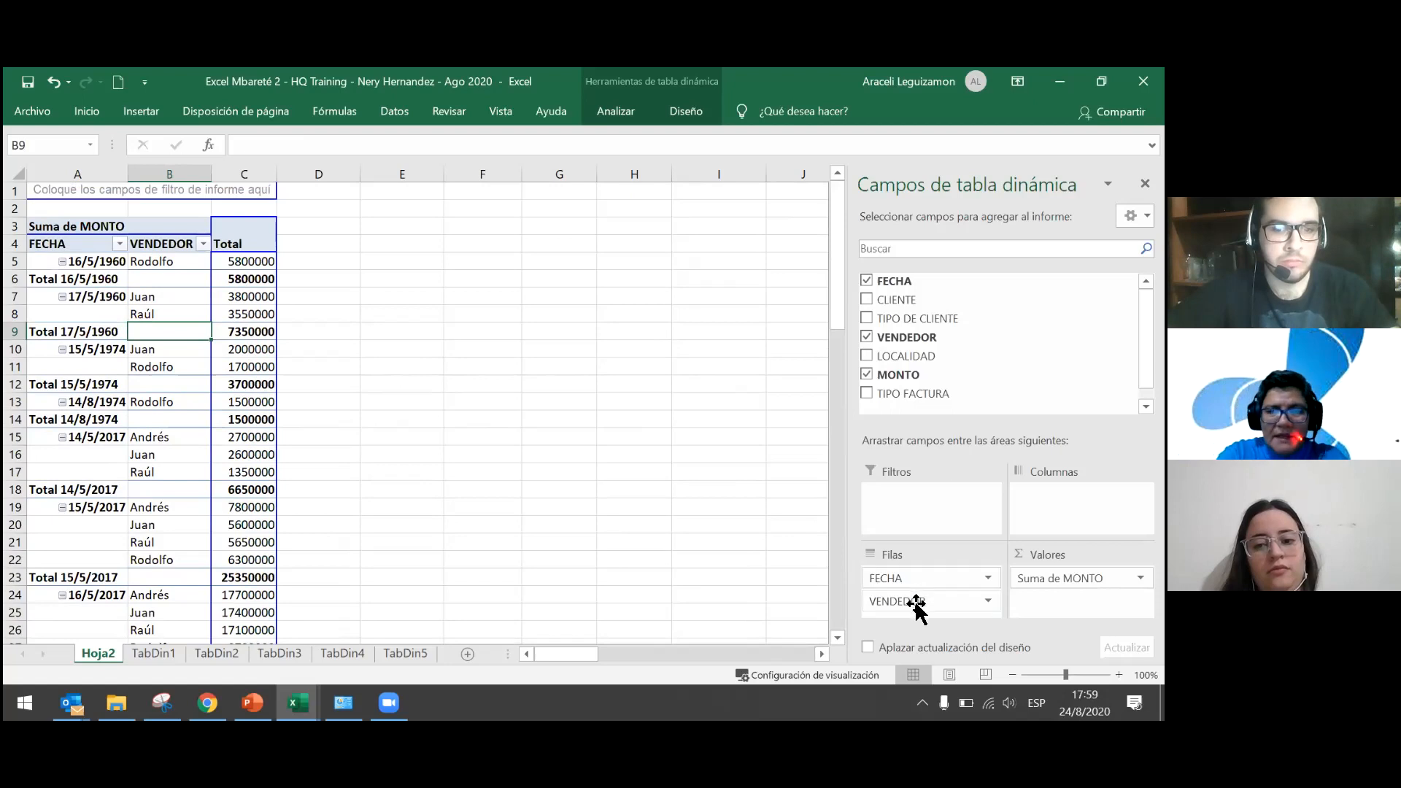
{"action": "left_click_drag", "start_coordinate": [916, 606], "coordinate": [1079, 503]}
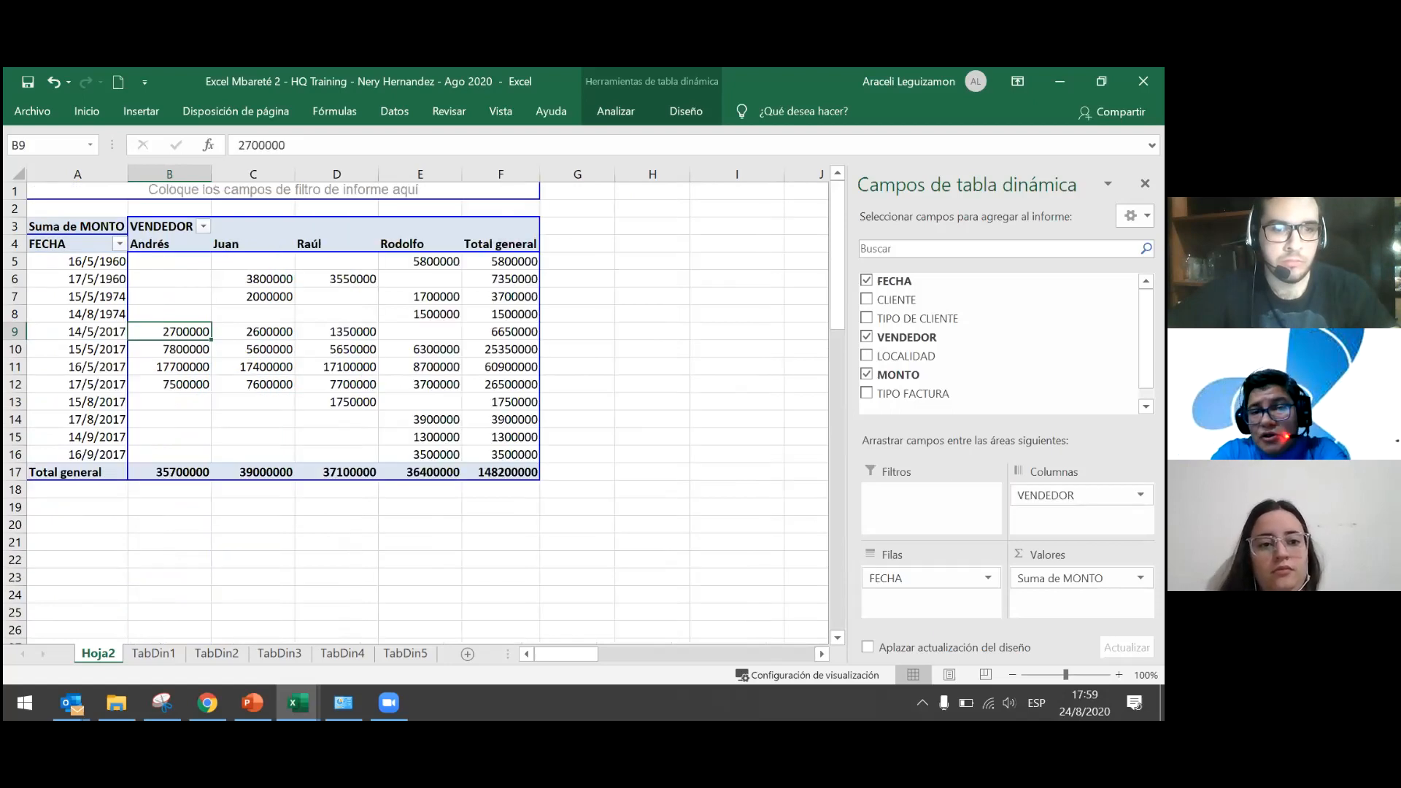
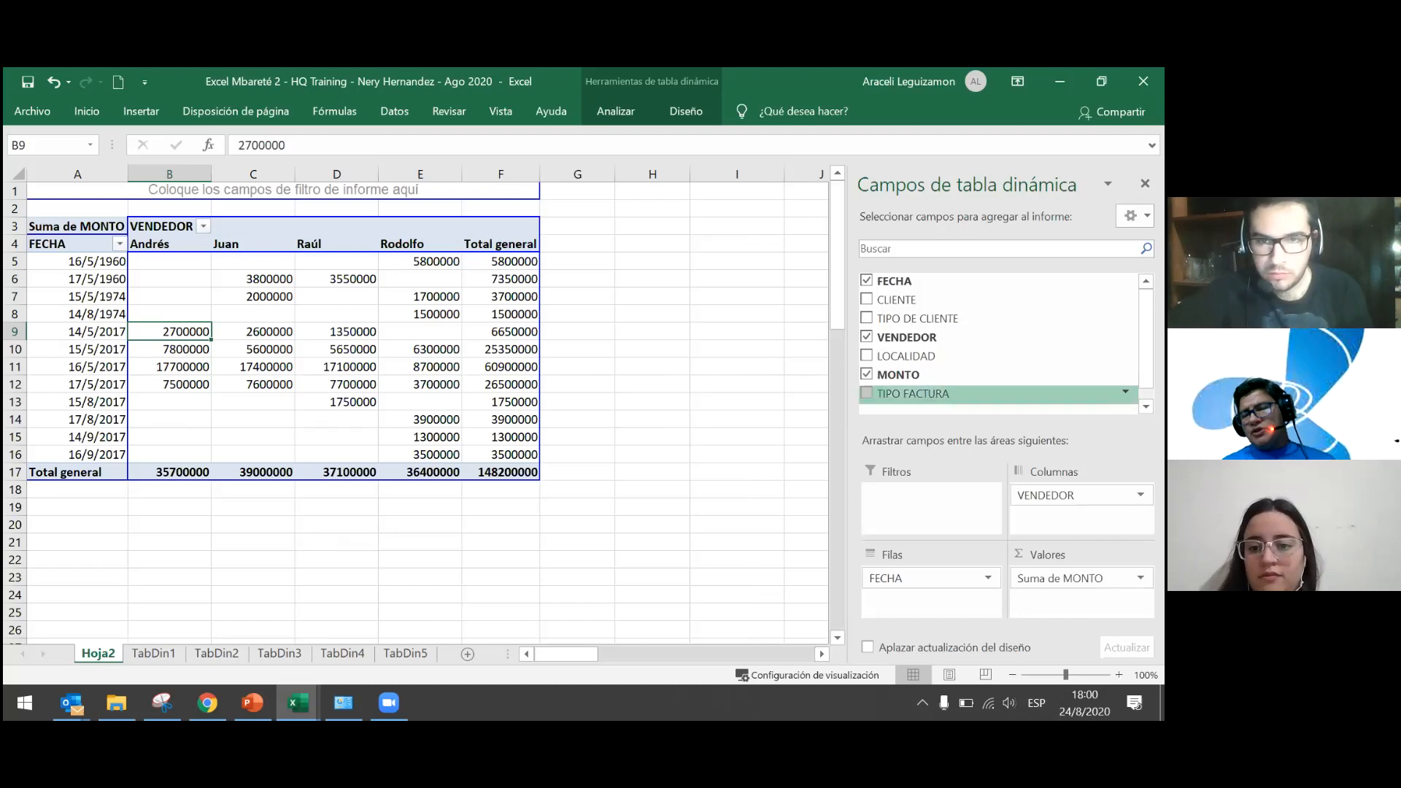
Add CLIENTE below FECHA in the row area and TIPO DE CLIENTE below VENDEDOR in the column area.
{"action": "left_click_drag", "start_coordinate": [905, 299], "coordinate": [936, 590]}
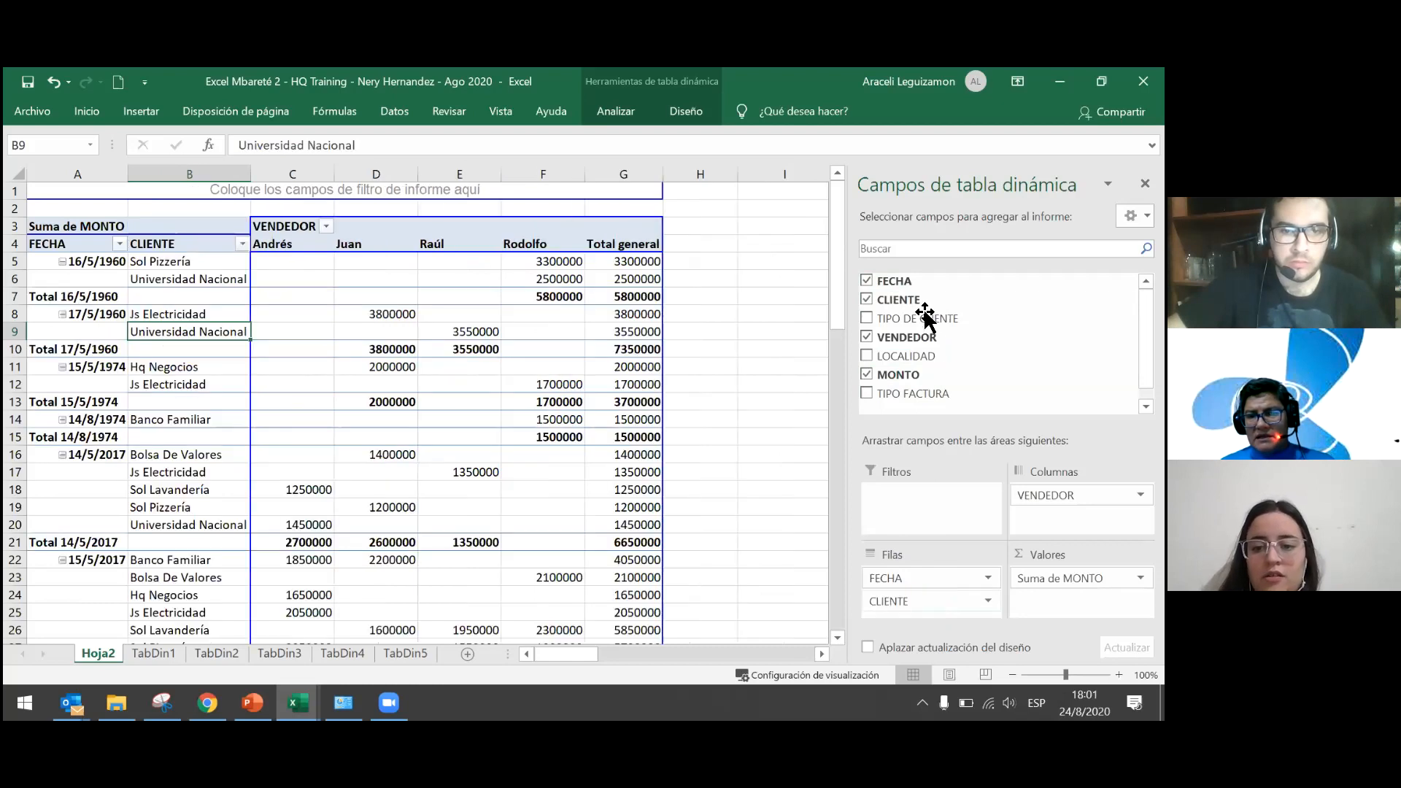
{"action": "left_click_drag", "start_coordinate": [928, 358], "coordinate": [1079, 514]}
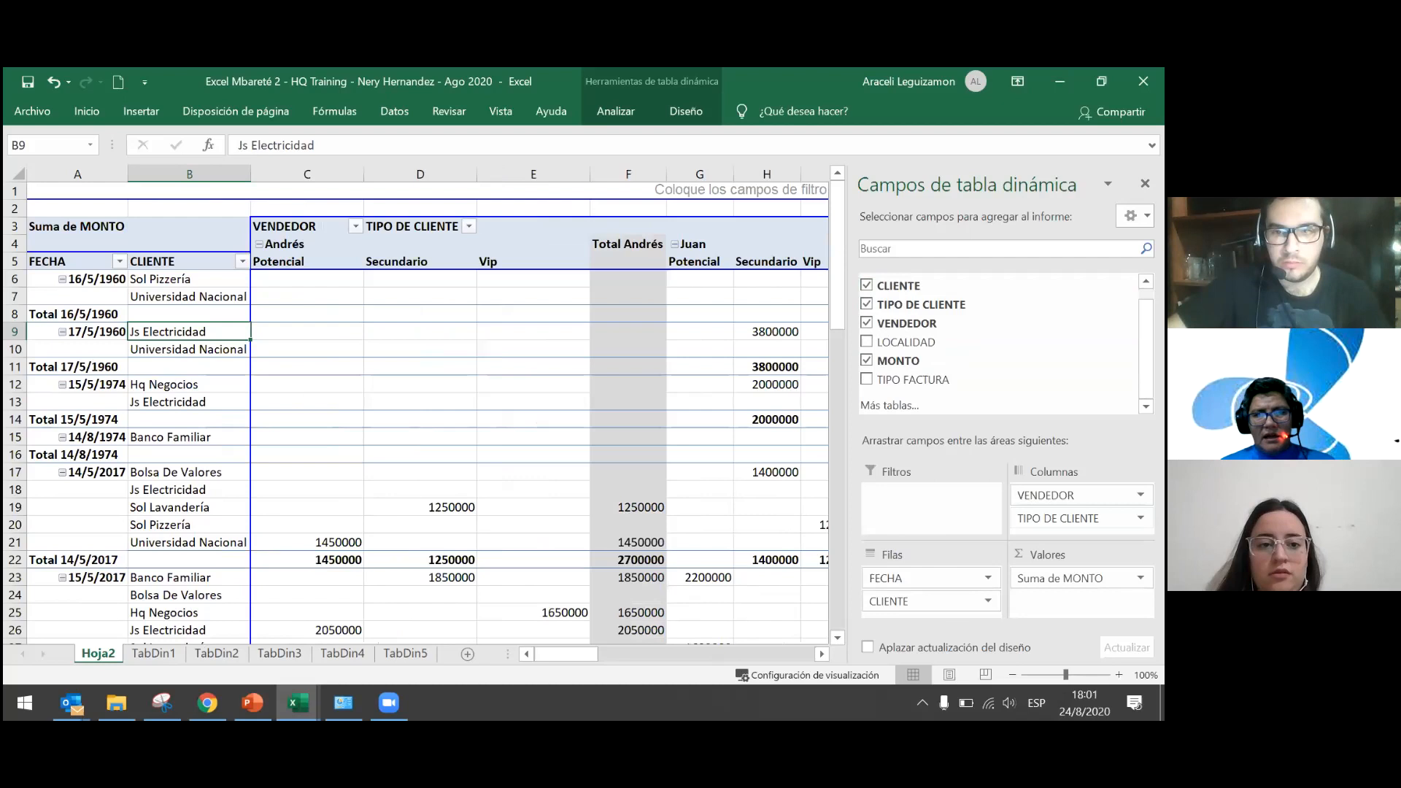
{"action": "left_click", "coordinate": [699, 402]}
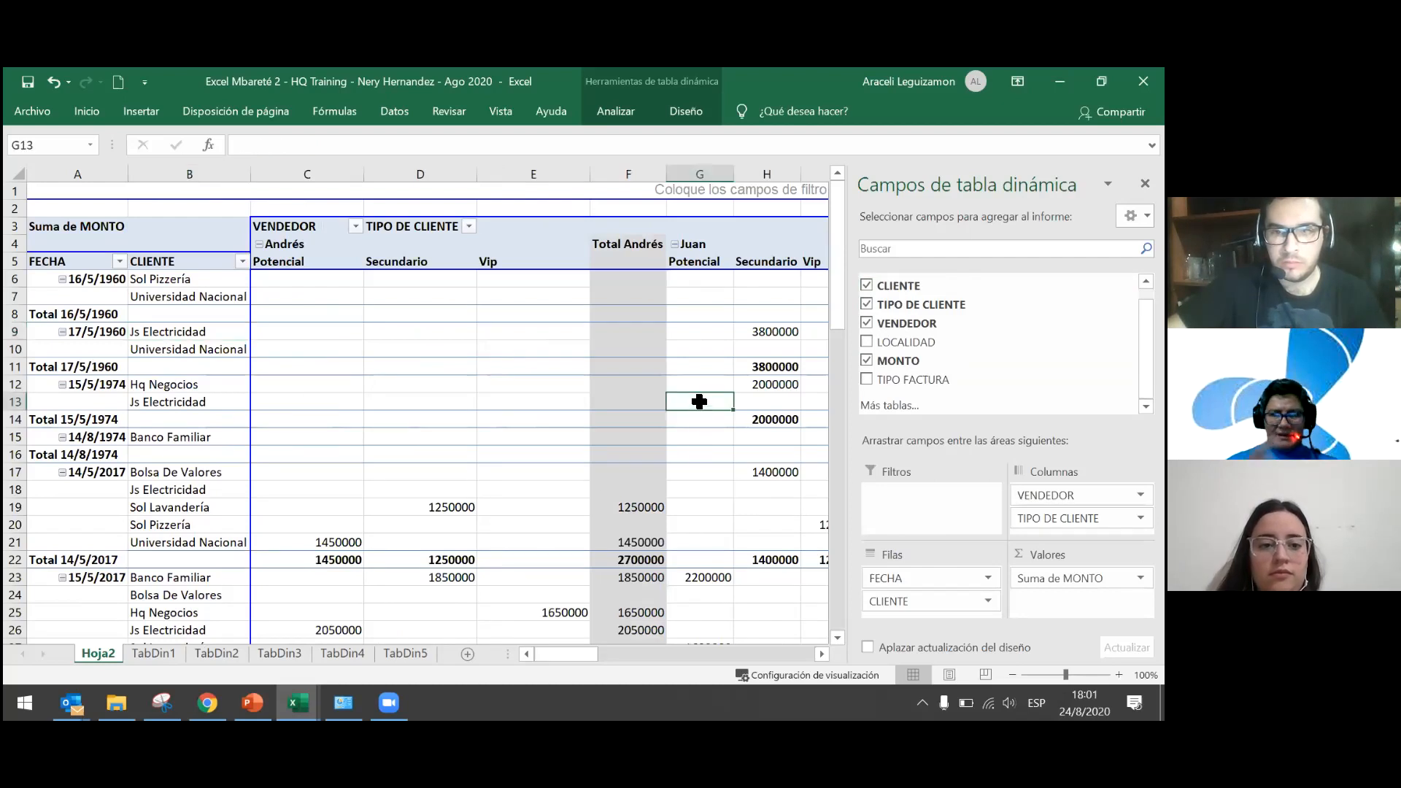
{"action": "left_click", "coordinate": [510, 402]}
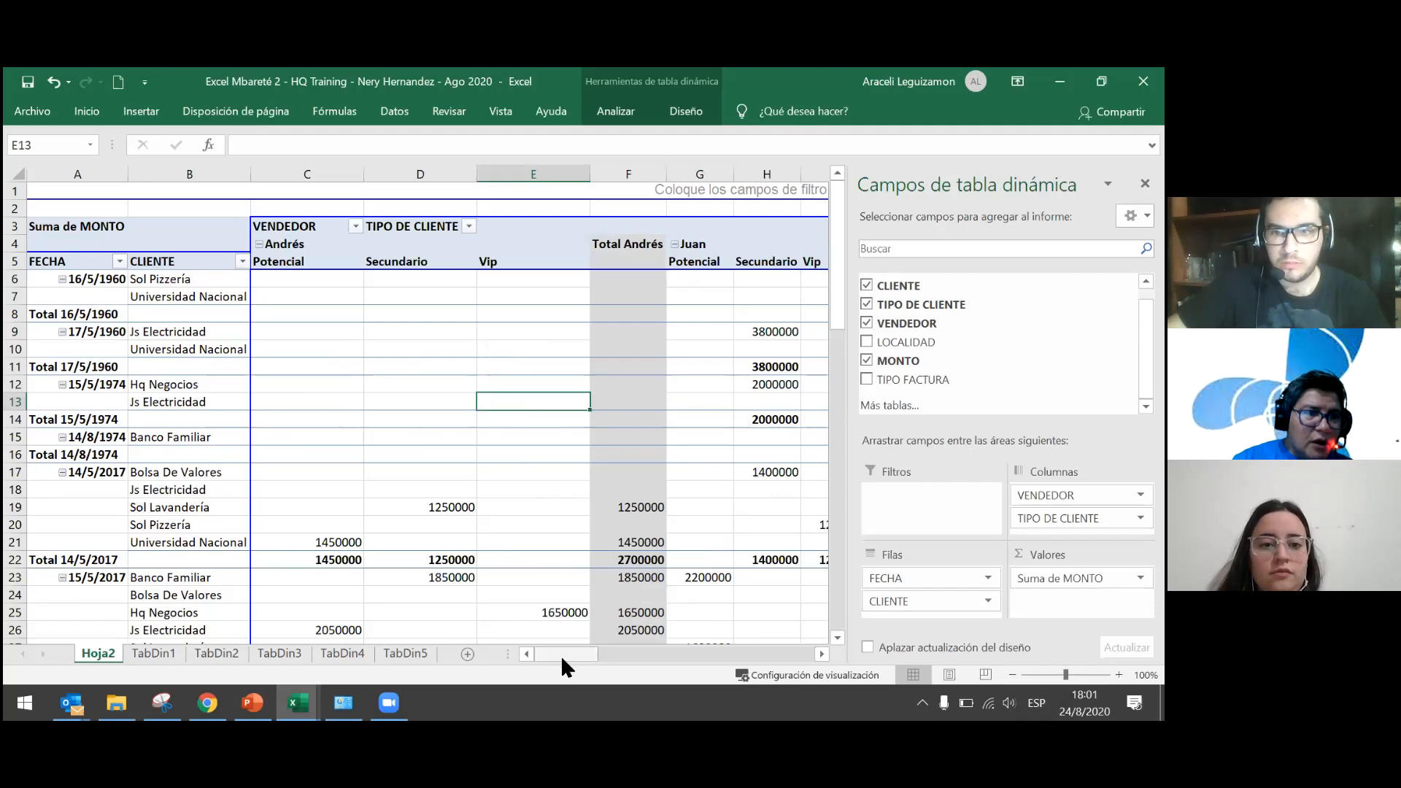
{"action": "left_click_drag", "start_coordinate": [565, 653], "coordinate": [559, 658]}
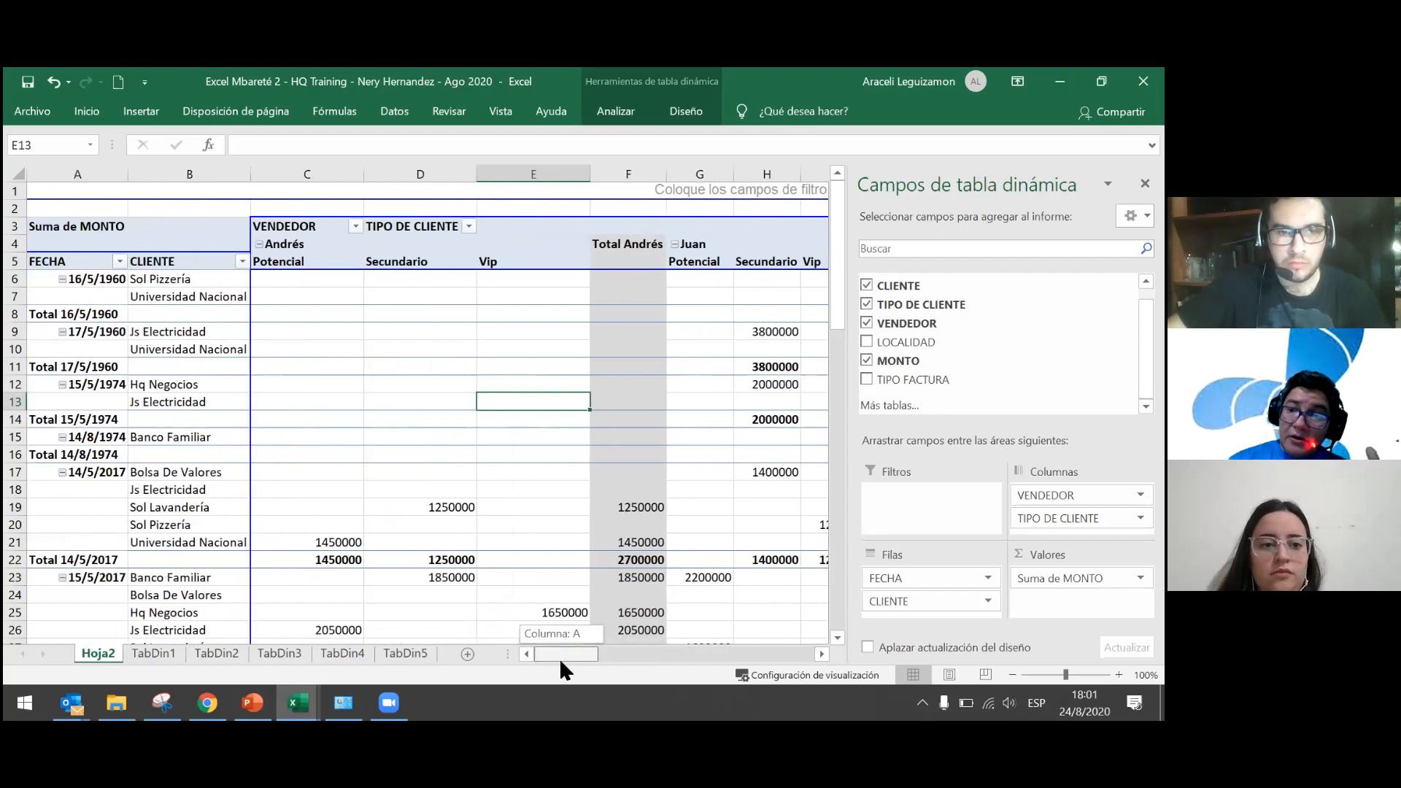
{"action": "left_click", "coordinate": [451, 459]}
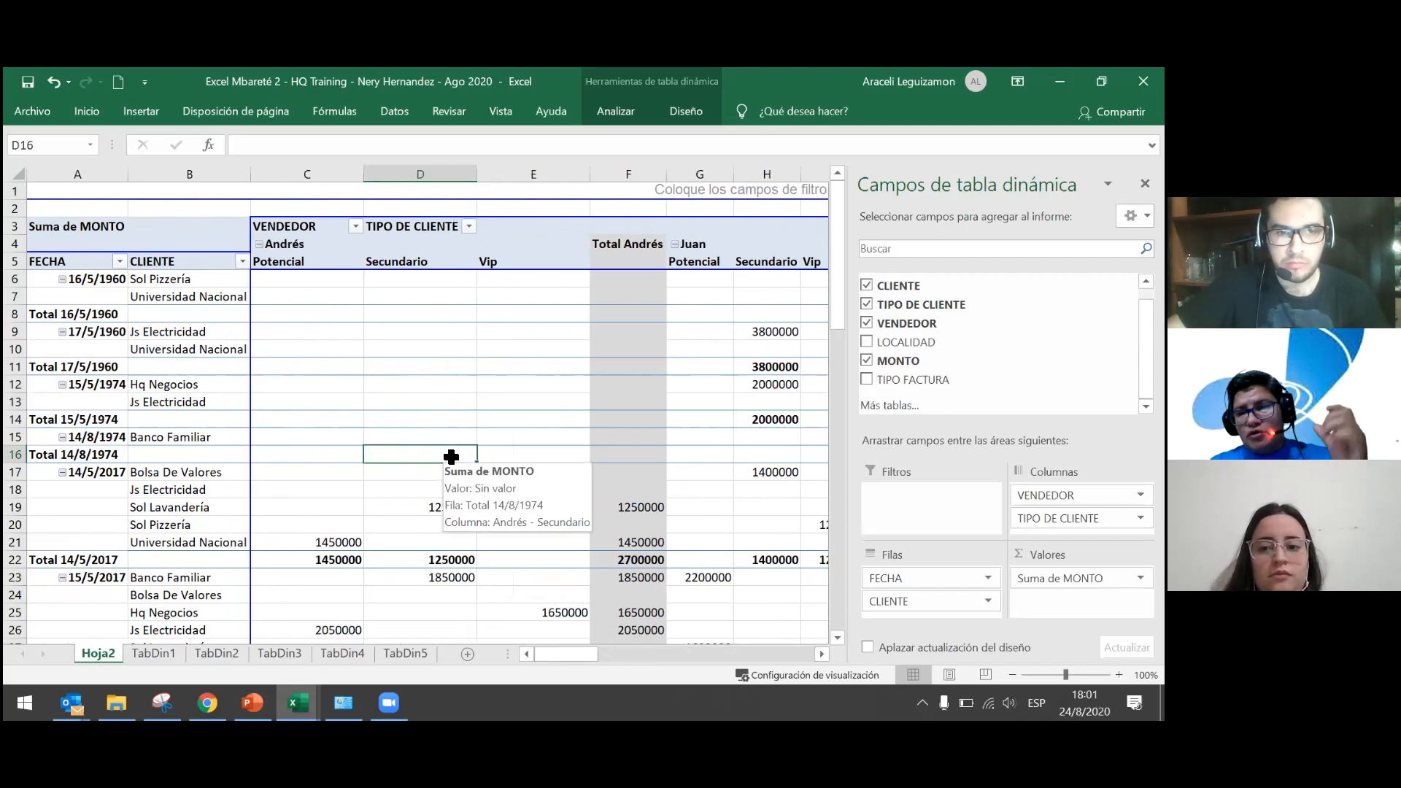
{"action": "left_click_drag", "start_coordinate": [540, 648], "coordinate": [450, 506]}
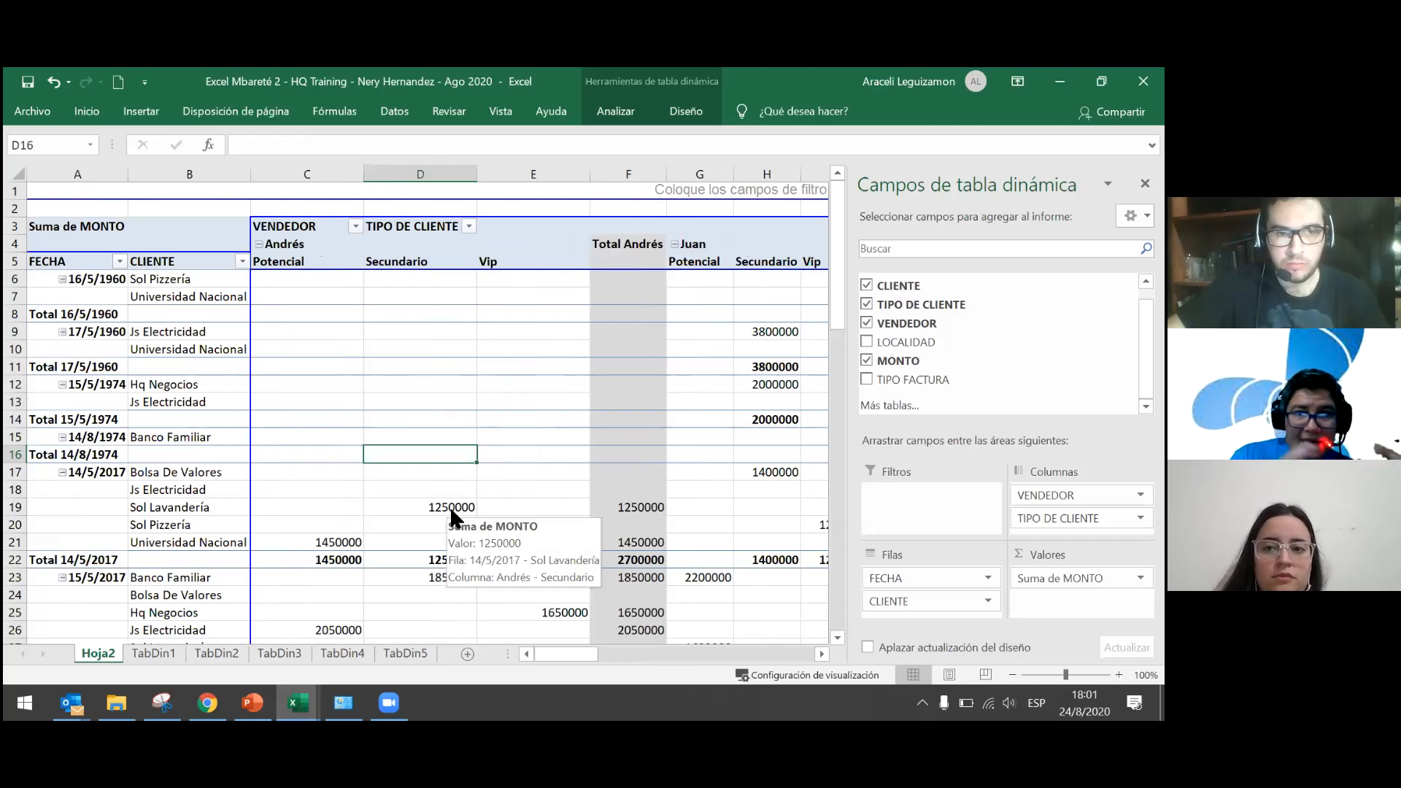
Review the expanded four-field report down to the grand total row and across to the grand total column.
{"action": "scroll", "coordinate": [450, 506], "scroll_direction": "down", "scroll_amount": 10}
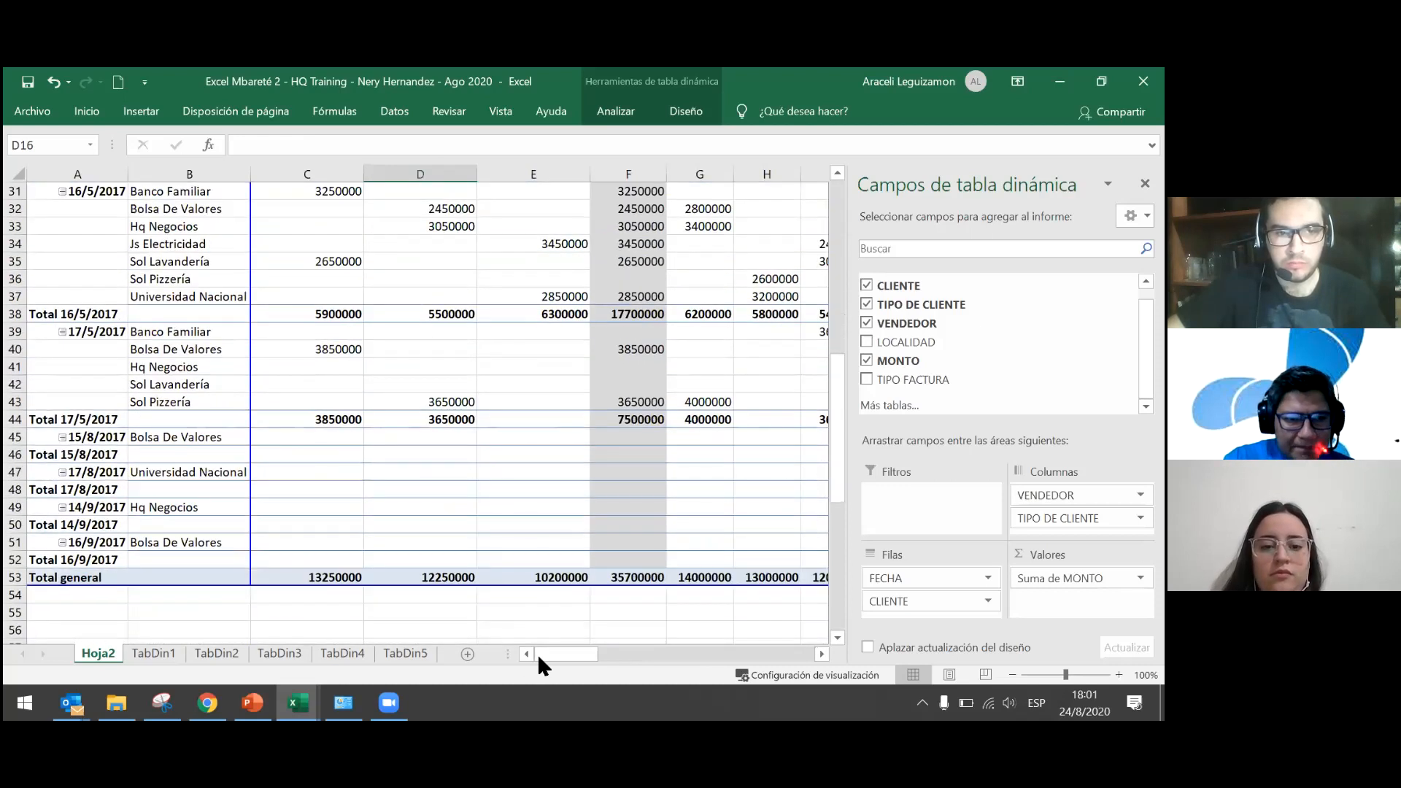
{"action": "left_click_drag", "start_coordinate": [574, 652], "coordinate": [602, 656]}
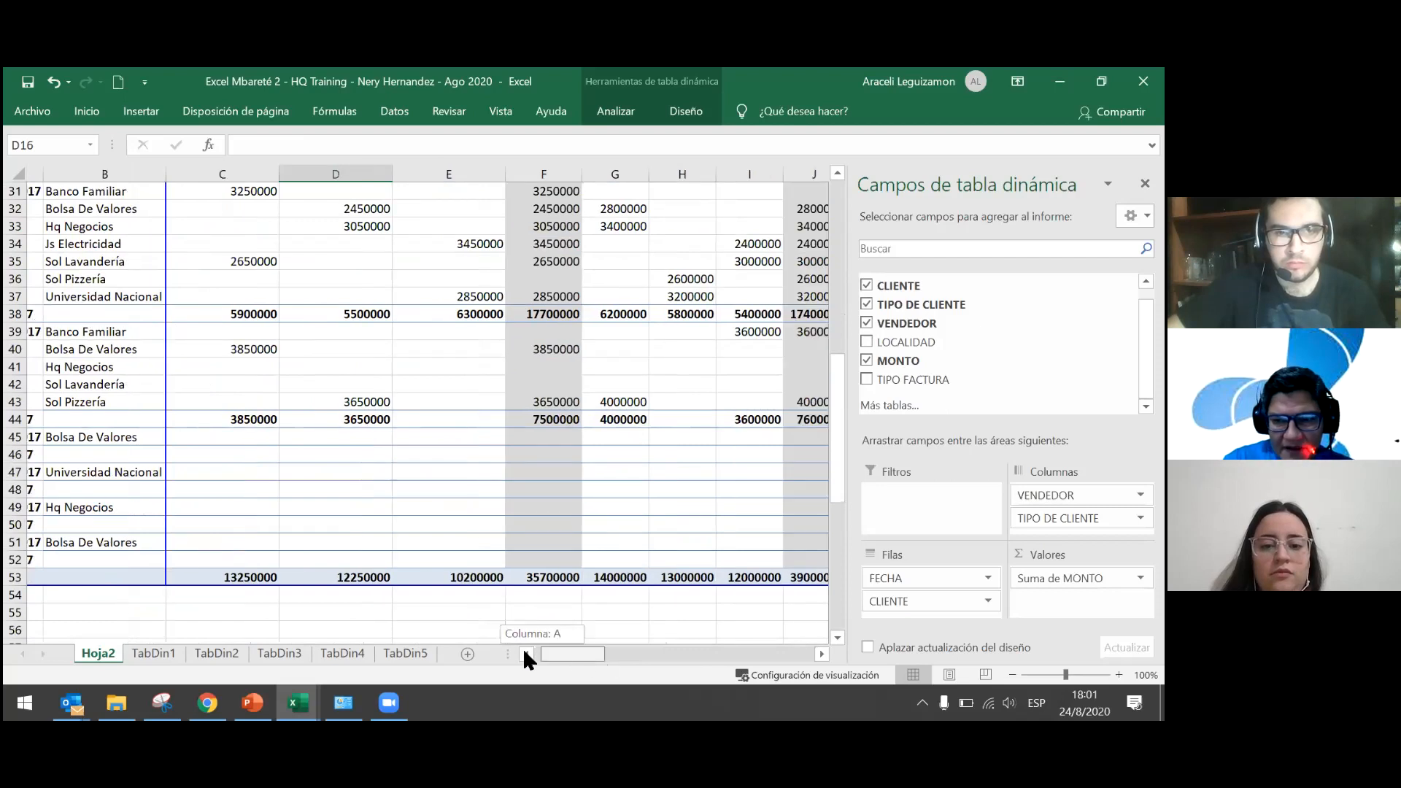
{"action": "scroll", "coordinate": [422, 494], "scroll_direction": "right", "scroll_amount": 2}
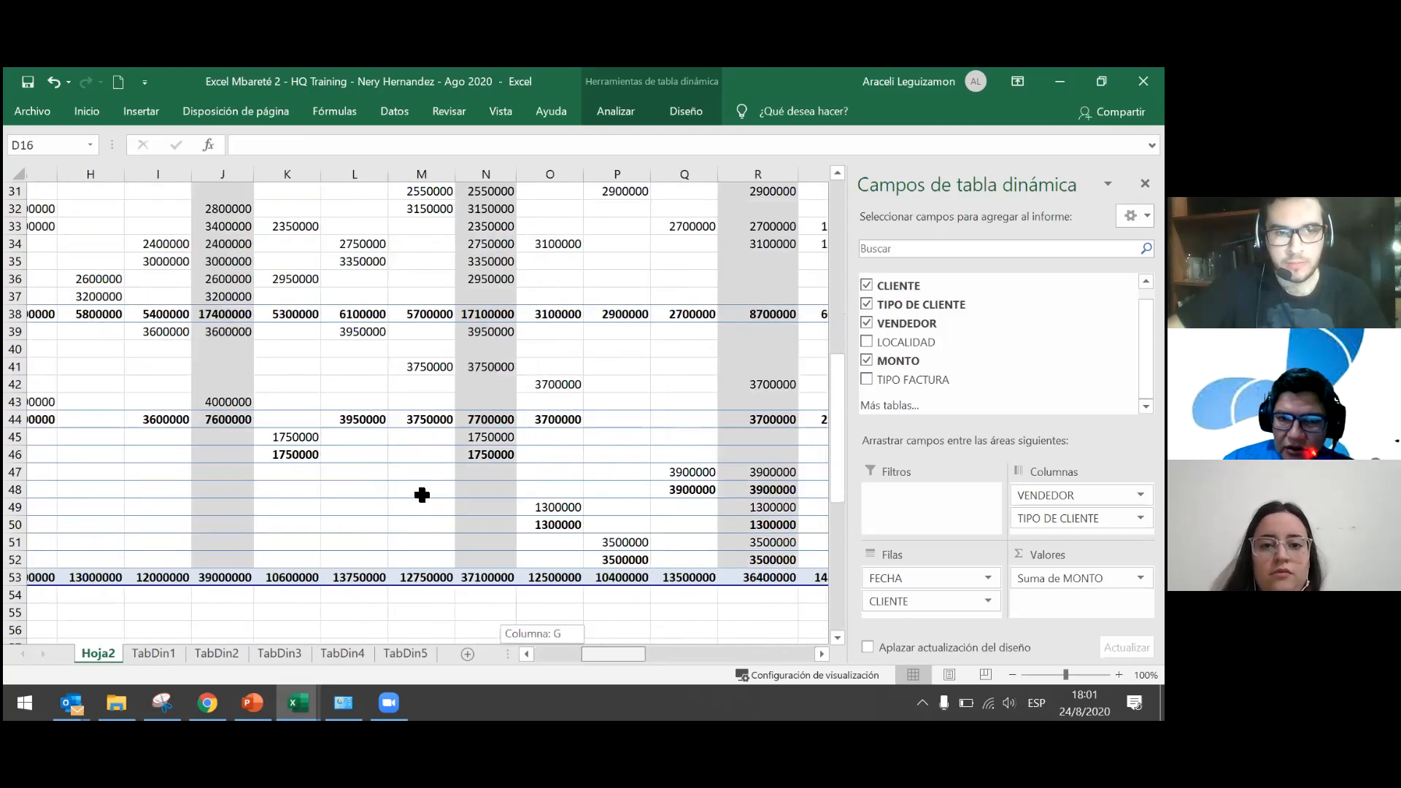
{"action": "scroll", "coordinate": [422, 495], "scroll_direction": "right", "scroll_amount": 2}
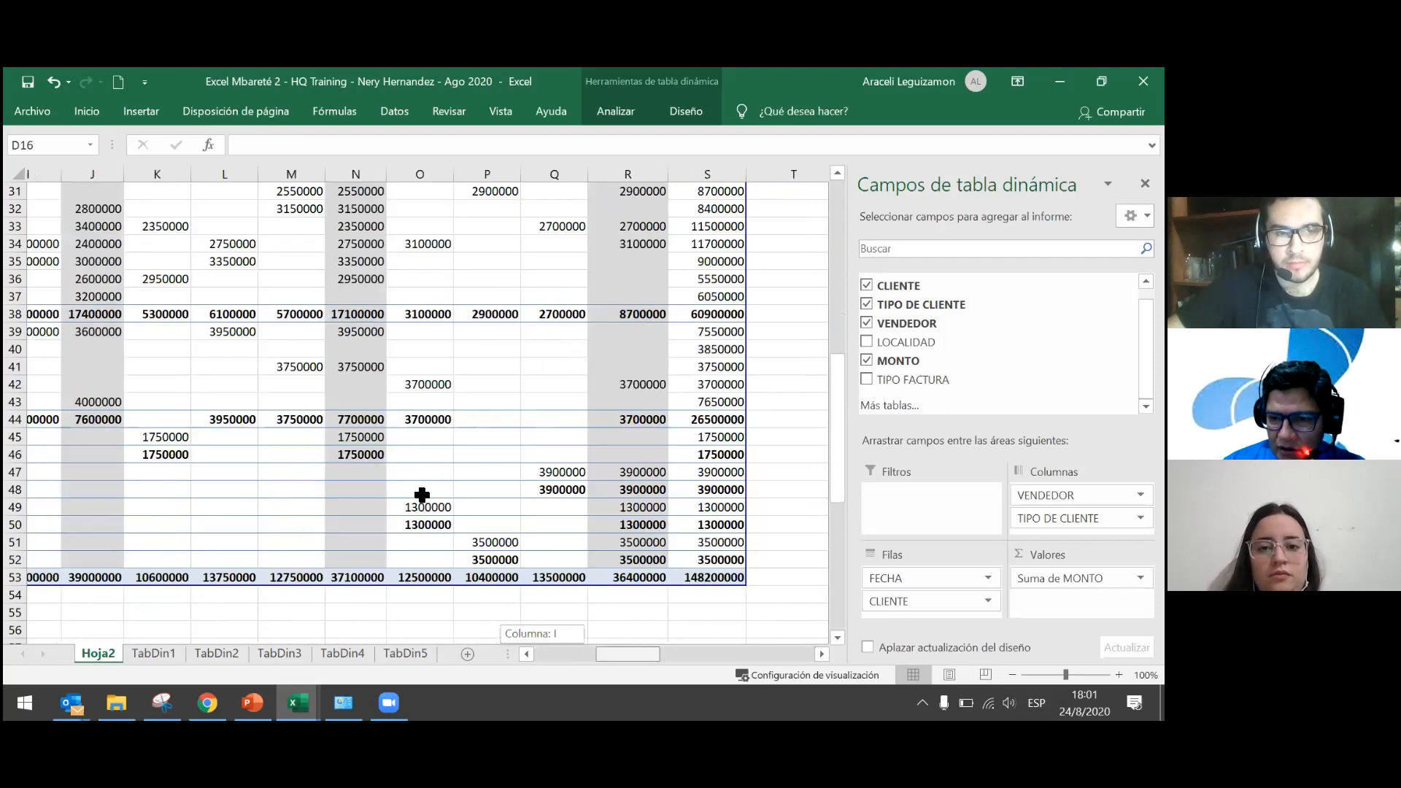
{"action": "scroll", "coordinate": [421, 495], "scroll_direction": "left", "scroll_amount": 8}
{"action": "scroll", "coordinate": [421, 495], "scroll_direction": "up", "scroll_amount": 9}
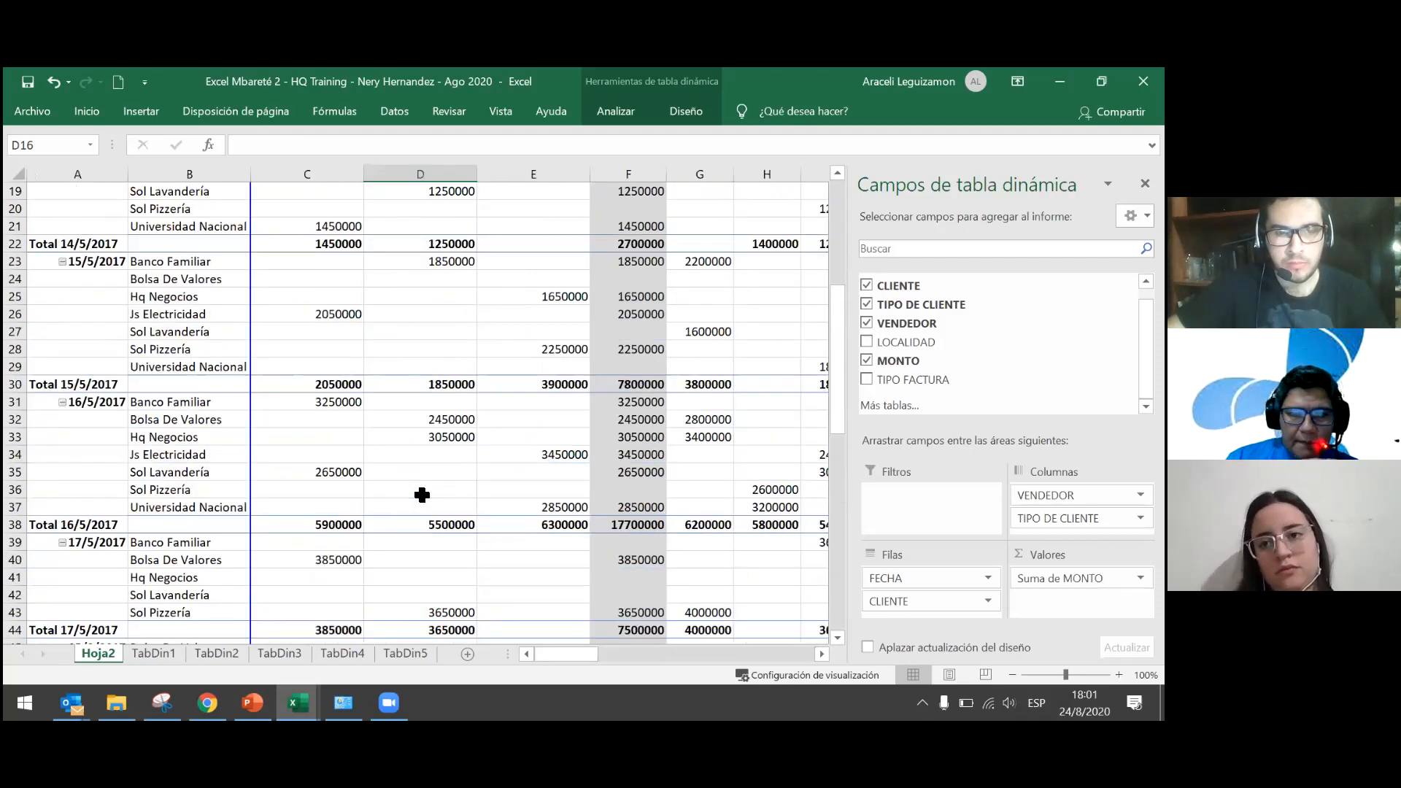
{"action": "scroll", "coordinate": [422, 494], "scroll_direction": "up", "scroll_amount": 1}
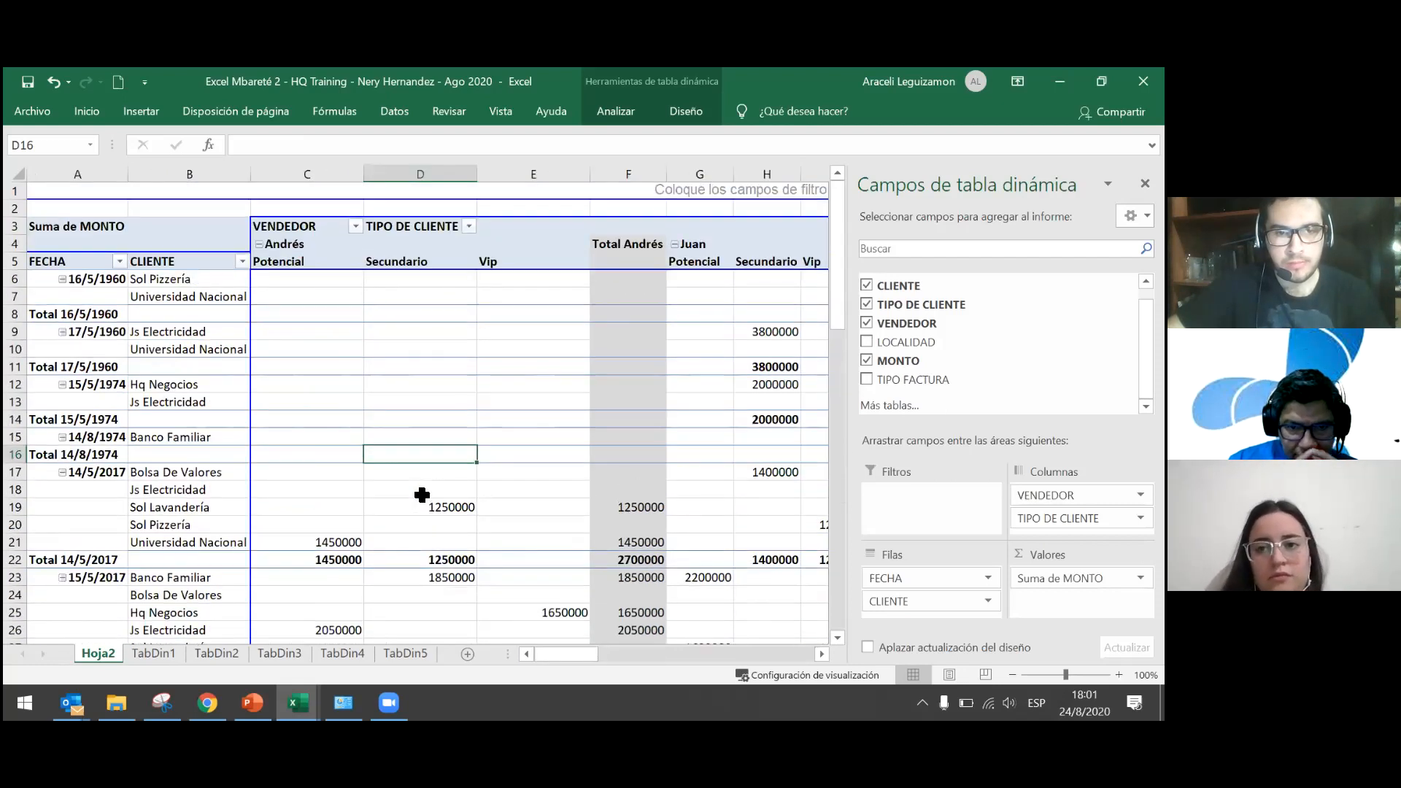
Examine how the MONTO values and subtotals for 14/5/2017 split by client, vendor and client type.
{"action": "mouse_move", "coordinate": [422, 495]}
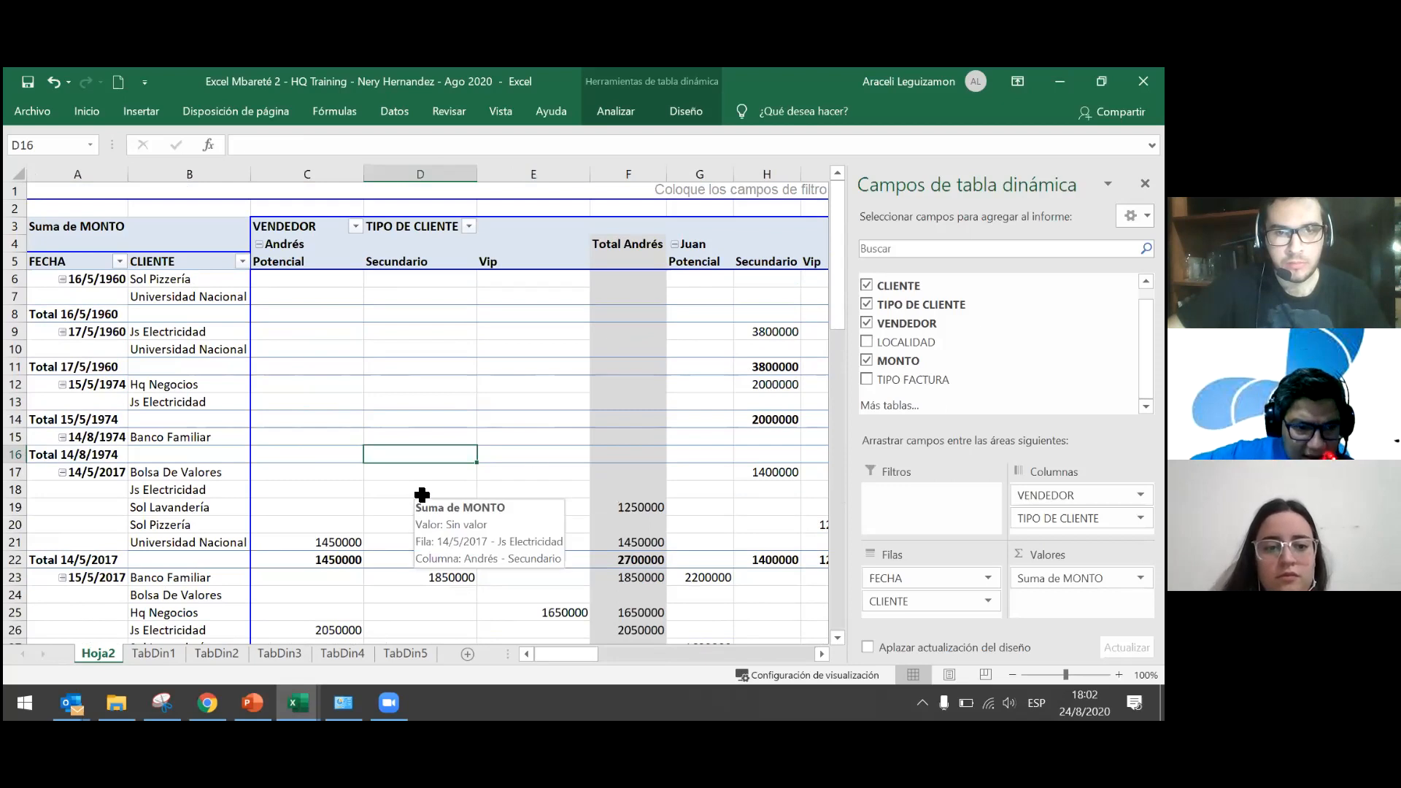
{"action": "mouse_move", "coordinate": [600, 435]}
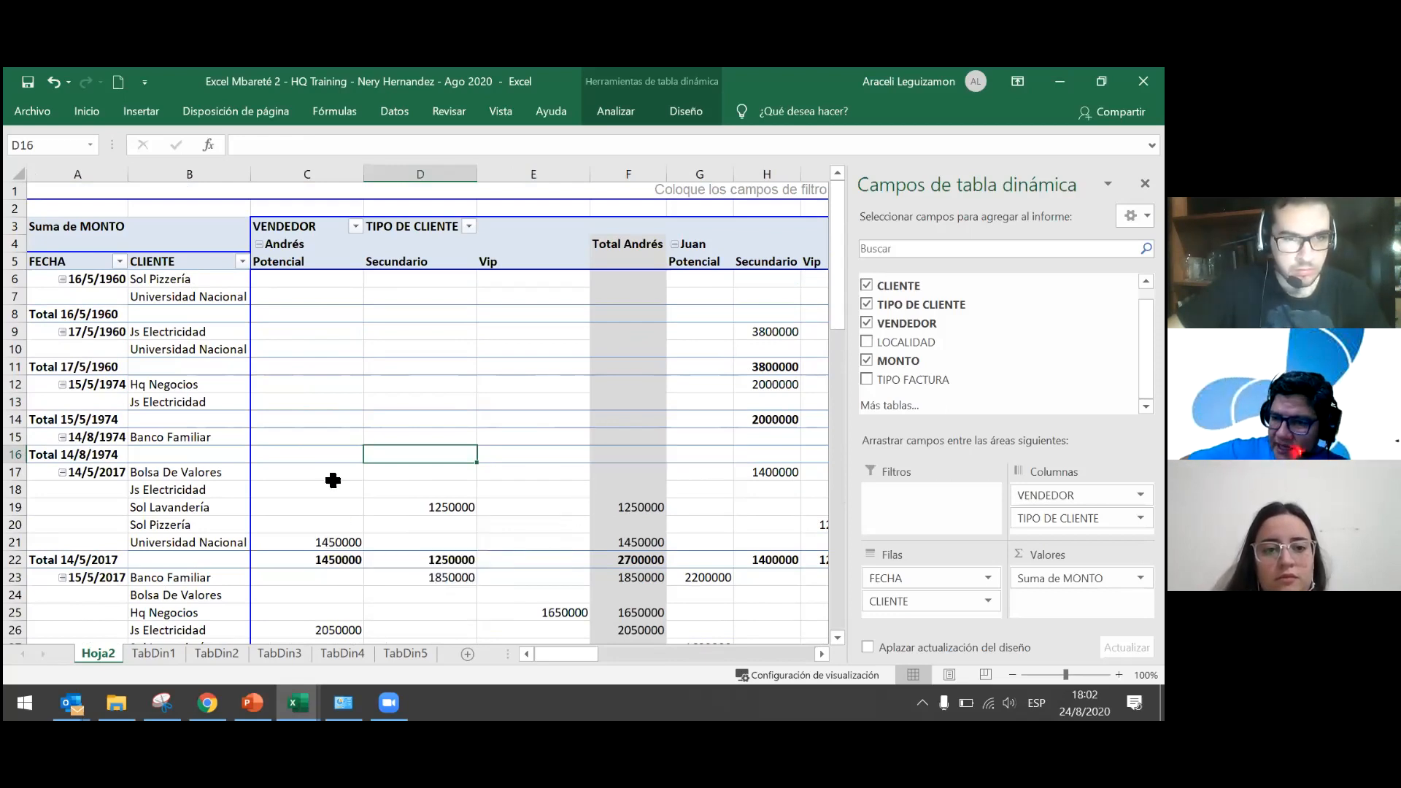
{"action": "left_click", "coordinate": [344, 540]}
{"action": "mouse_move", "coordinate": [433, 553]}
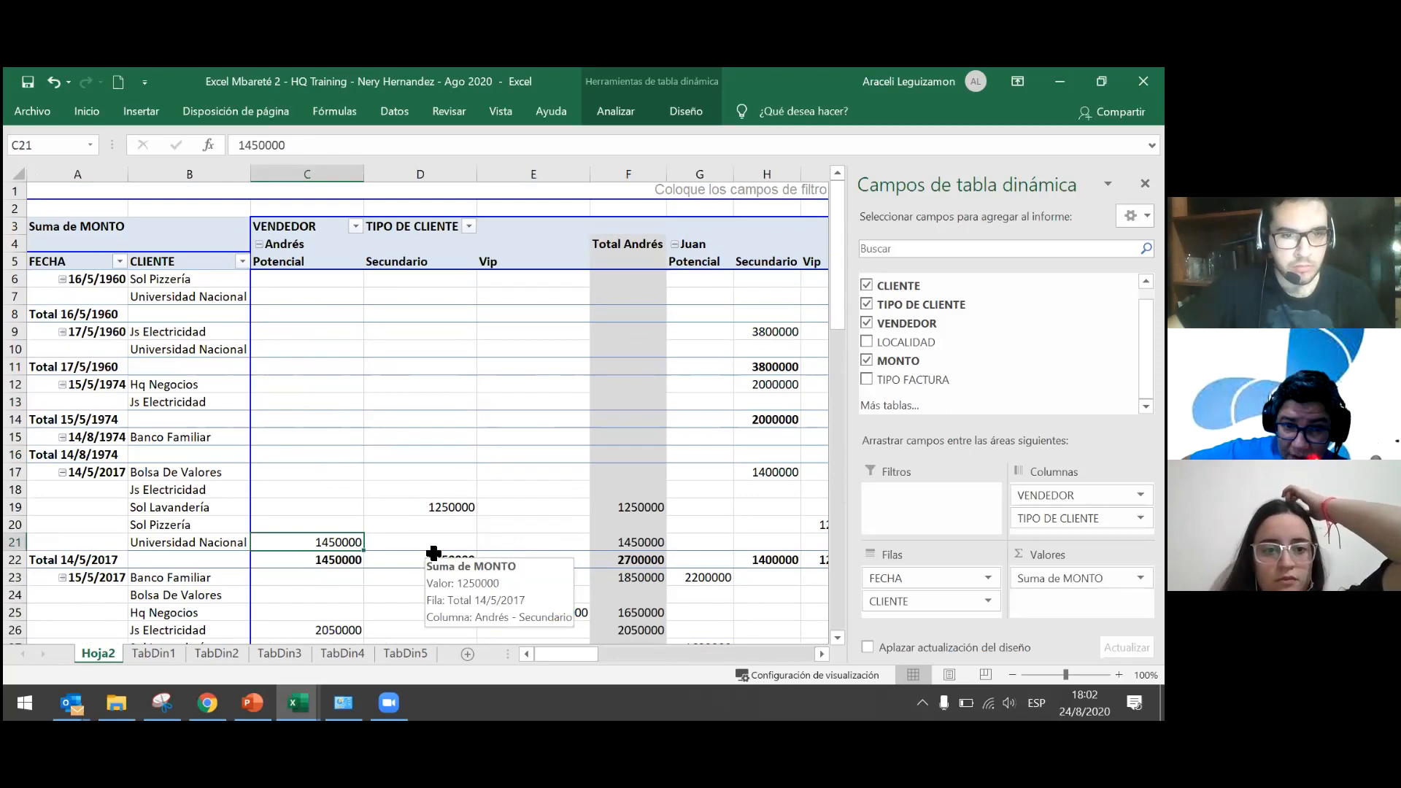
{"action": "left_click", "coordinate": [434, 555]}
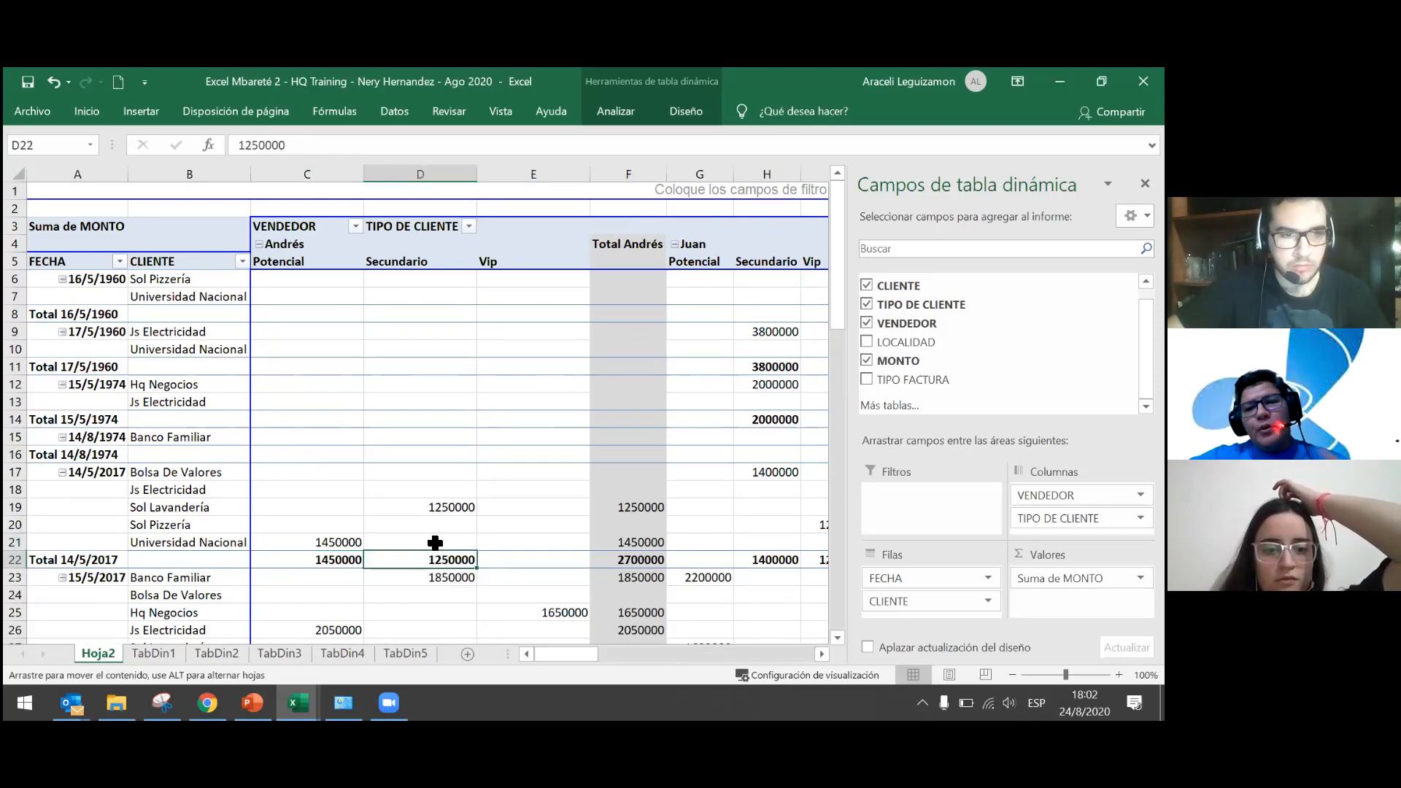
{"action": "left_click", "coordinate": [434, 541]}
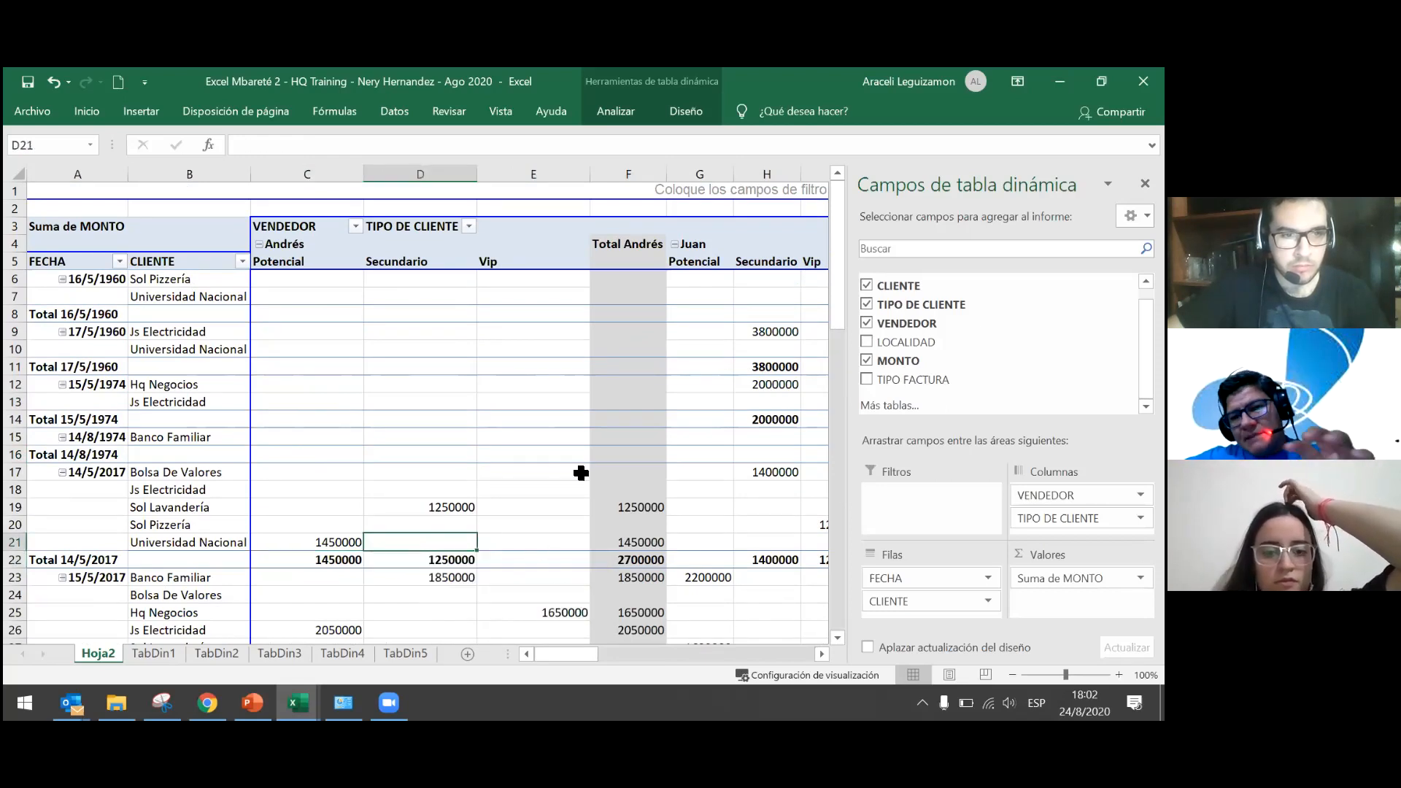
{"action": "scroll", "coordinate": [561, 456], "scroll_direction": "down", "scroll_amount": 2}
{"action": "scroll", "coordinate": [561, 457], "scroll_direction": "up", "scroll_amount": 2}
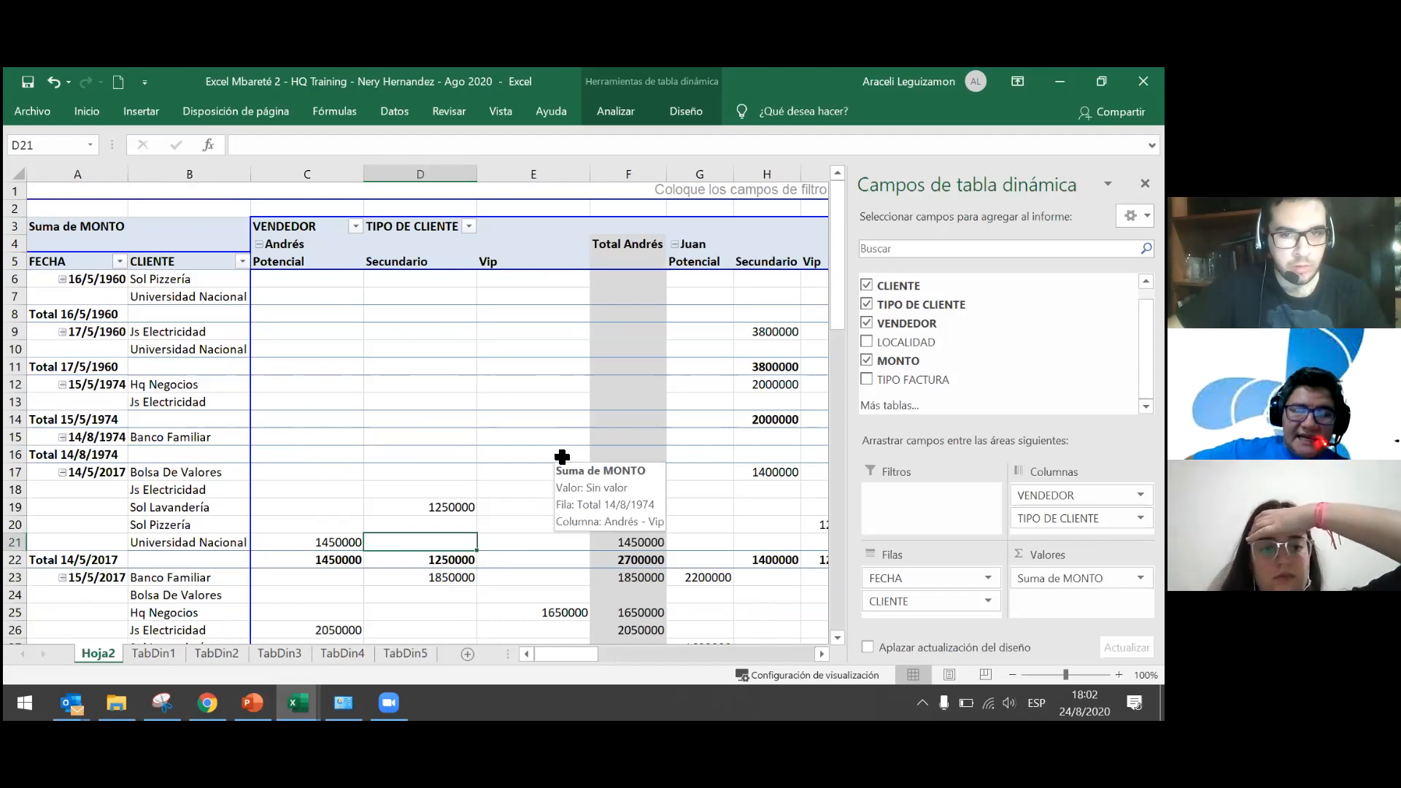
{"action": "scroll", "coordinate": [562, 457], "scroll_direction": "down", "scroll_amount": 1}
{"action": "scroll", "coordinate": [562, 457], "scroll_direction": "down", "scroll_amount": 1}
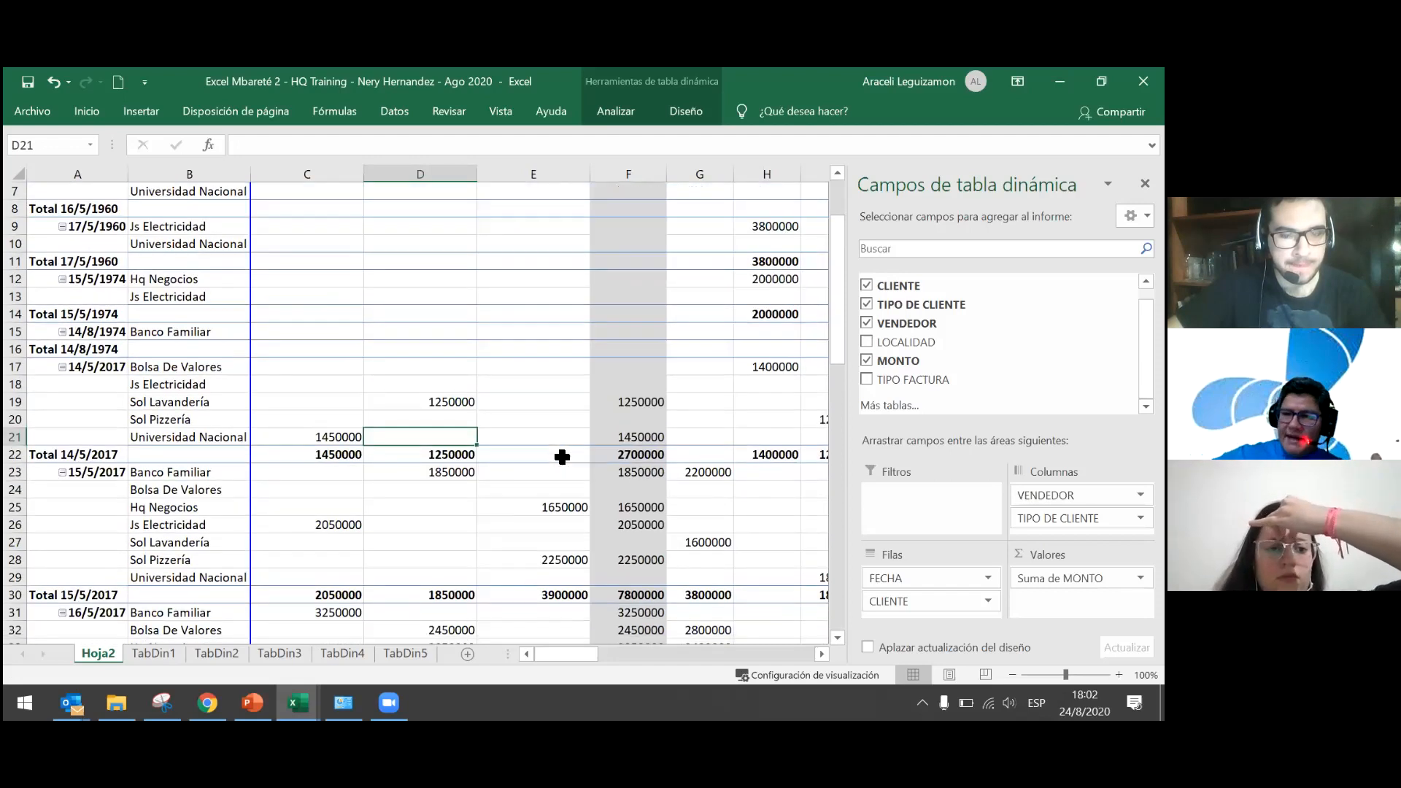
{"action": "scroll", "coordinate": [562, 456], "scroll_direction": "up", "scroll_amount": 2}
{"action": "mouse_move", "coordinate": [562, 457]}
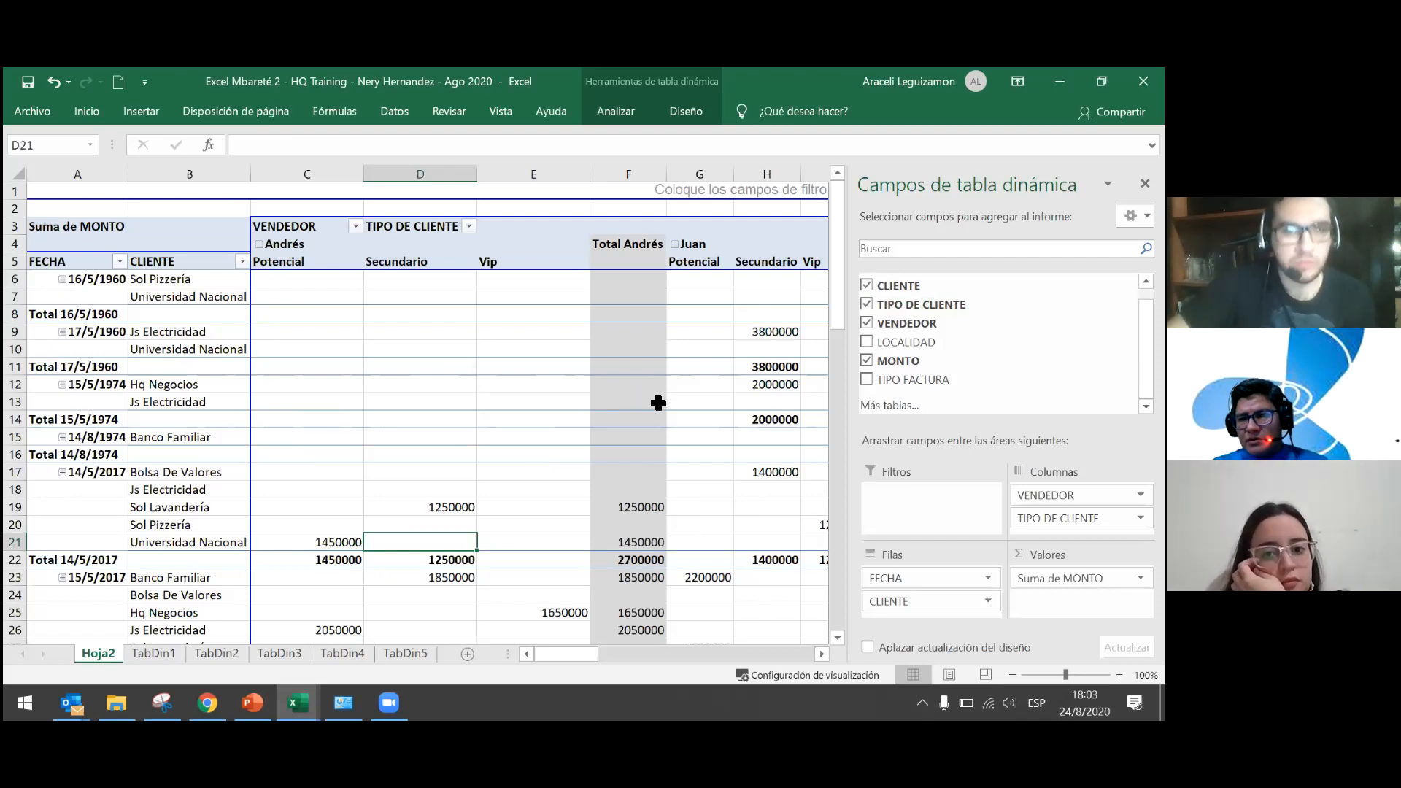
Clear the pivot table by removing MONTO, VENDEDOR, TIPO DE CLIENTE, CLIENTE and FECHA.
{"action": "left_click", "coordinate": [628, 403]}
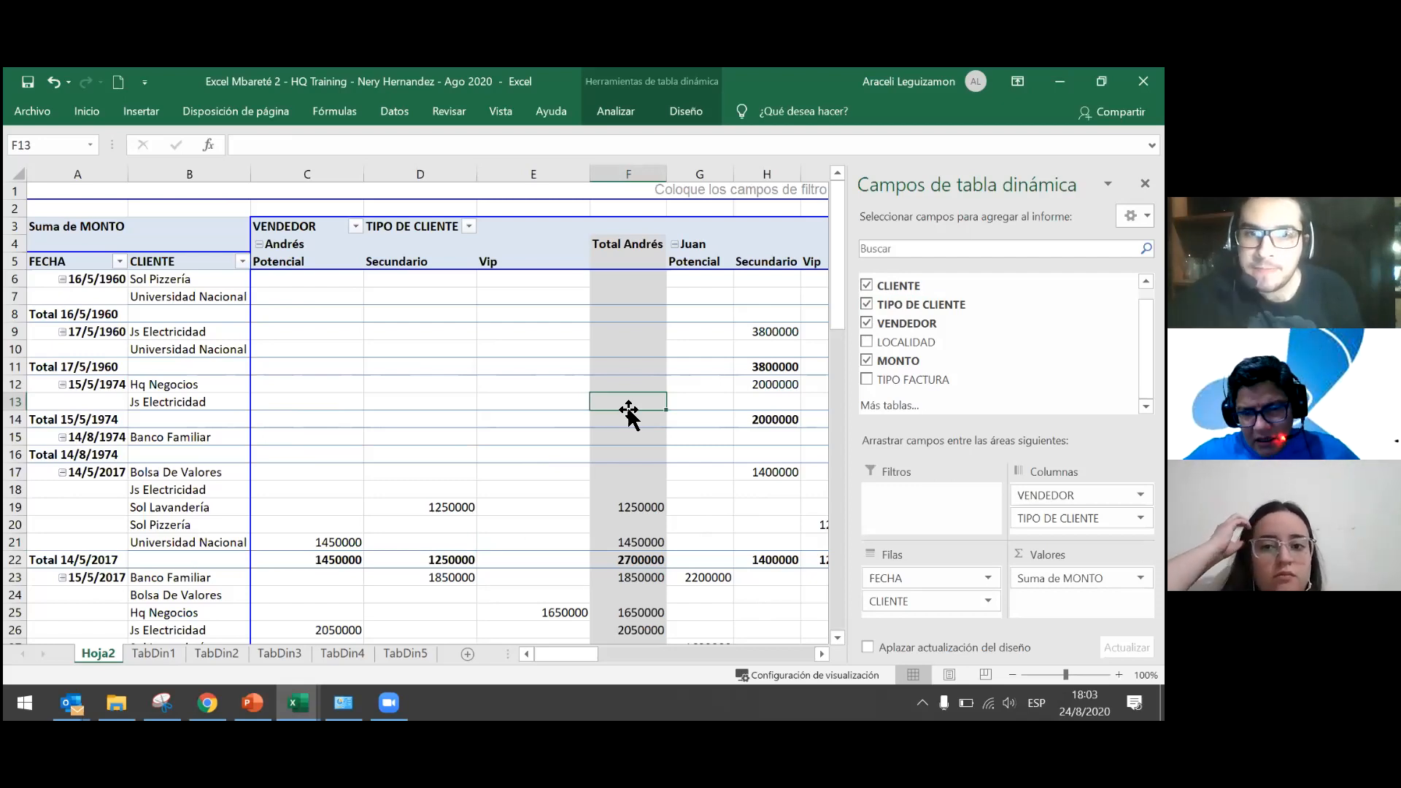
{"action": "left_click", "coordinate": [866, 360]}
{"action": "left_click", "coordinate": [866, 323]}
{"action": "left_click", "coordinate": [866, 304]}
{"action": "left_click", "coordinate": [866, 290]}
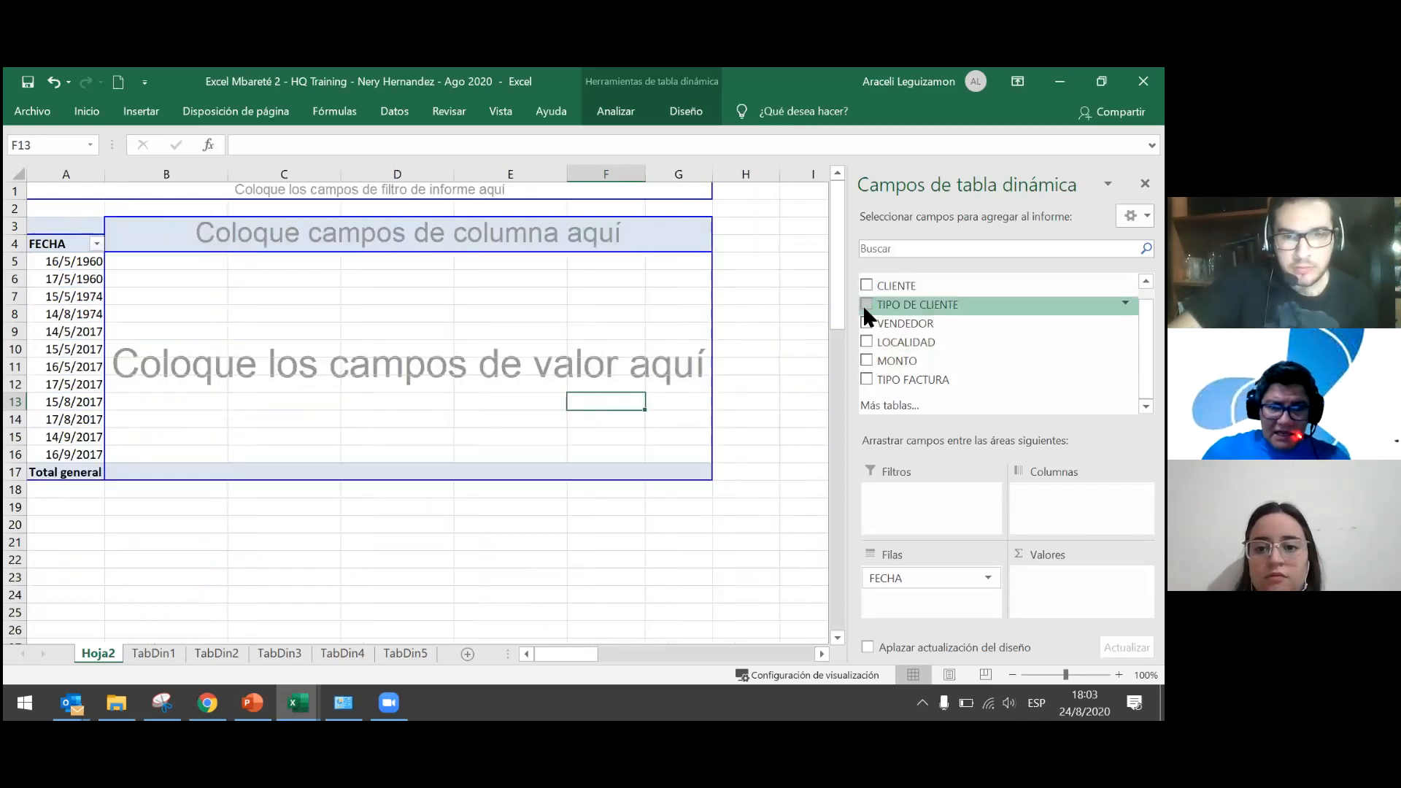
{"action": "scroll", "coordinate": [875, 343], "scroll_direction": "up", "scroll_amount": 1}
{"action": "left_click", "coordinate": [866, 281]}
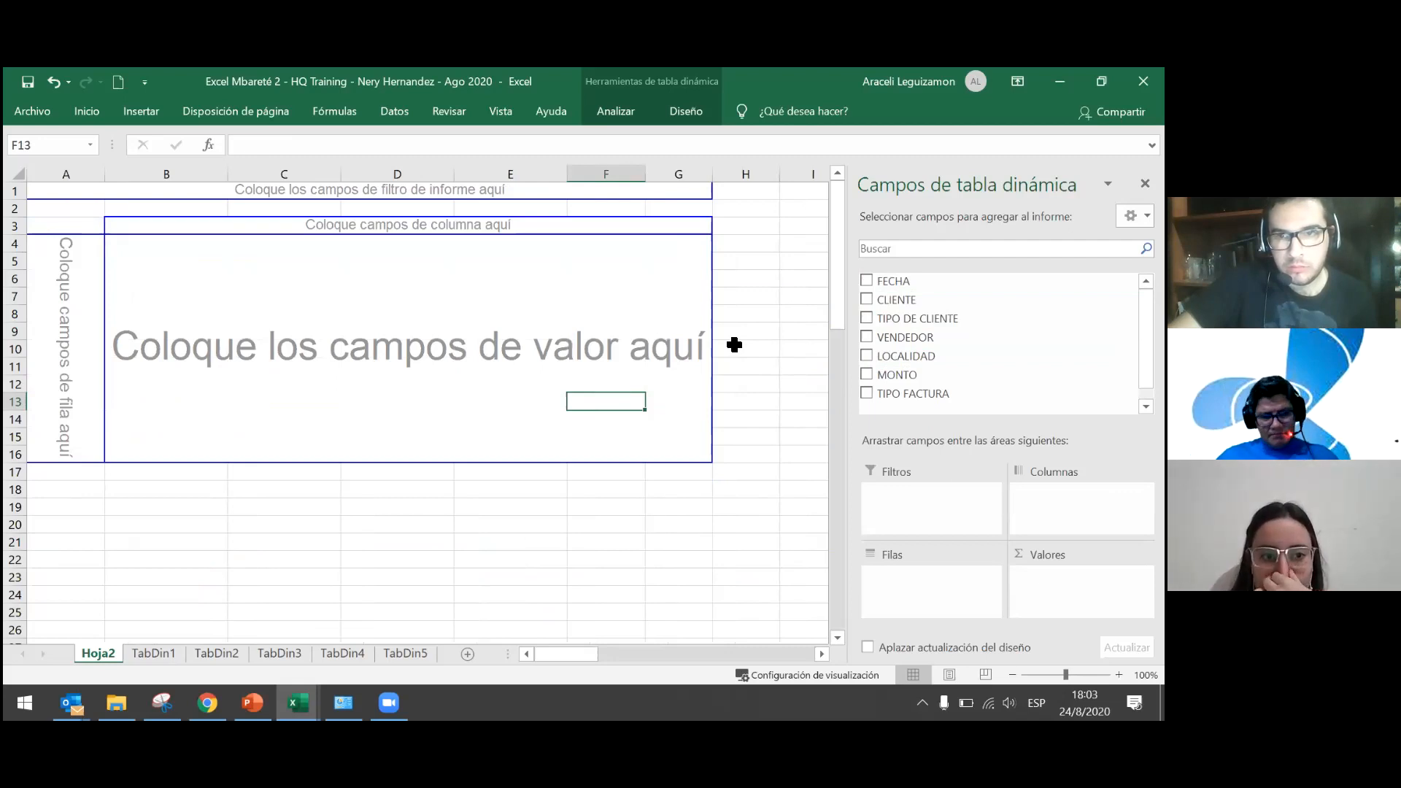
Open the TabDin1 sheet and read the pivot table exercise instructions above the source data.
{"action": "left_click", "coordinate": [169, 657]}
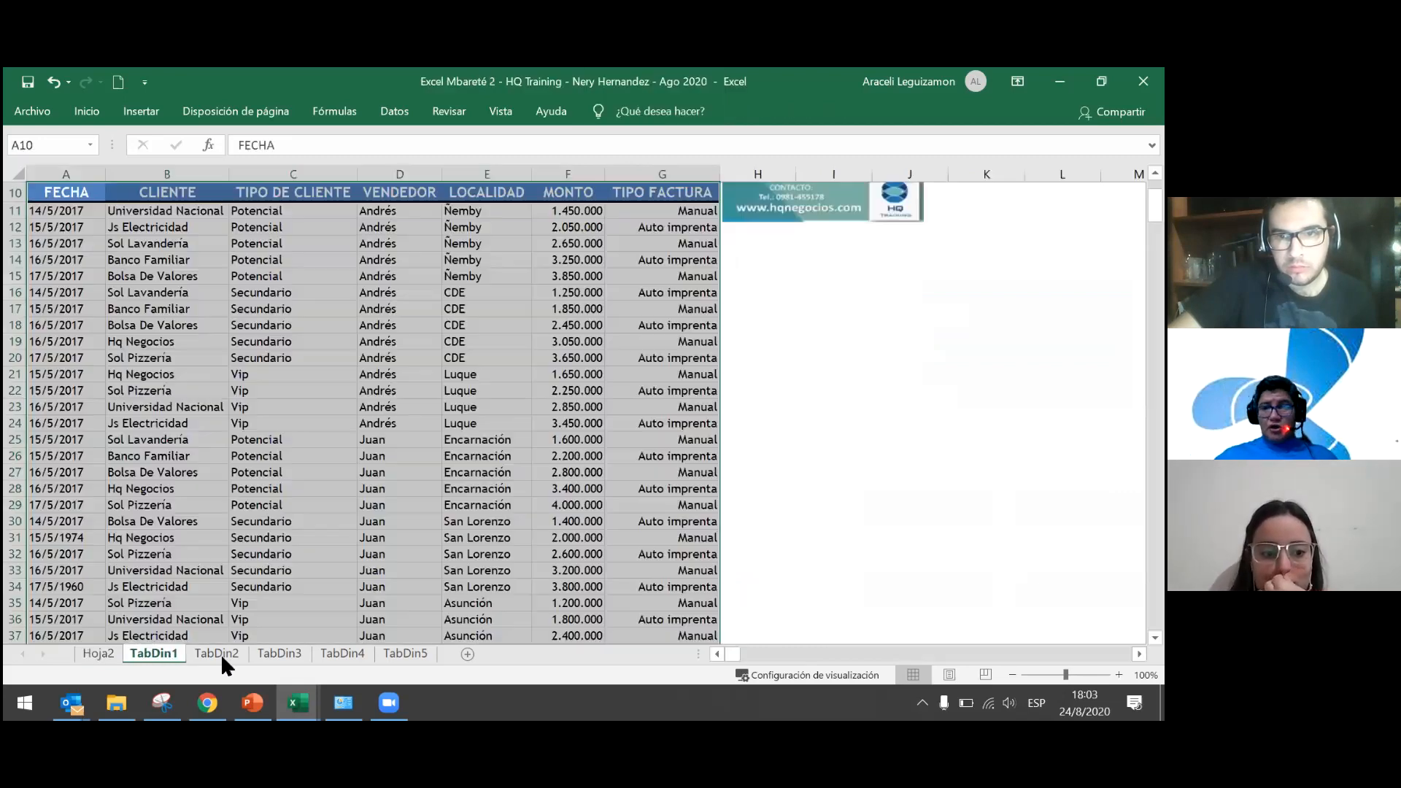
{"action": "left_click", "coordinate": [200, 452]}
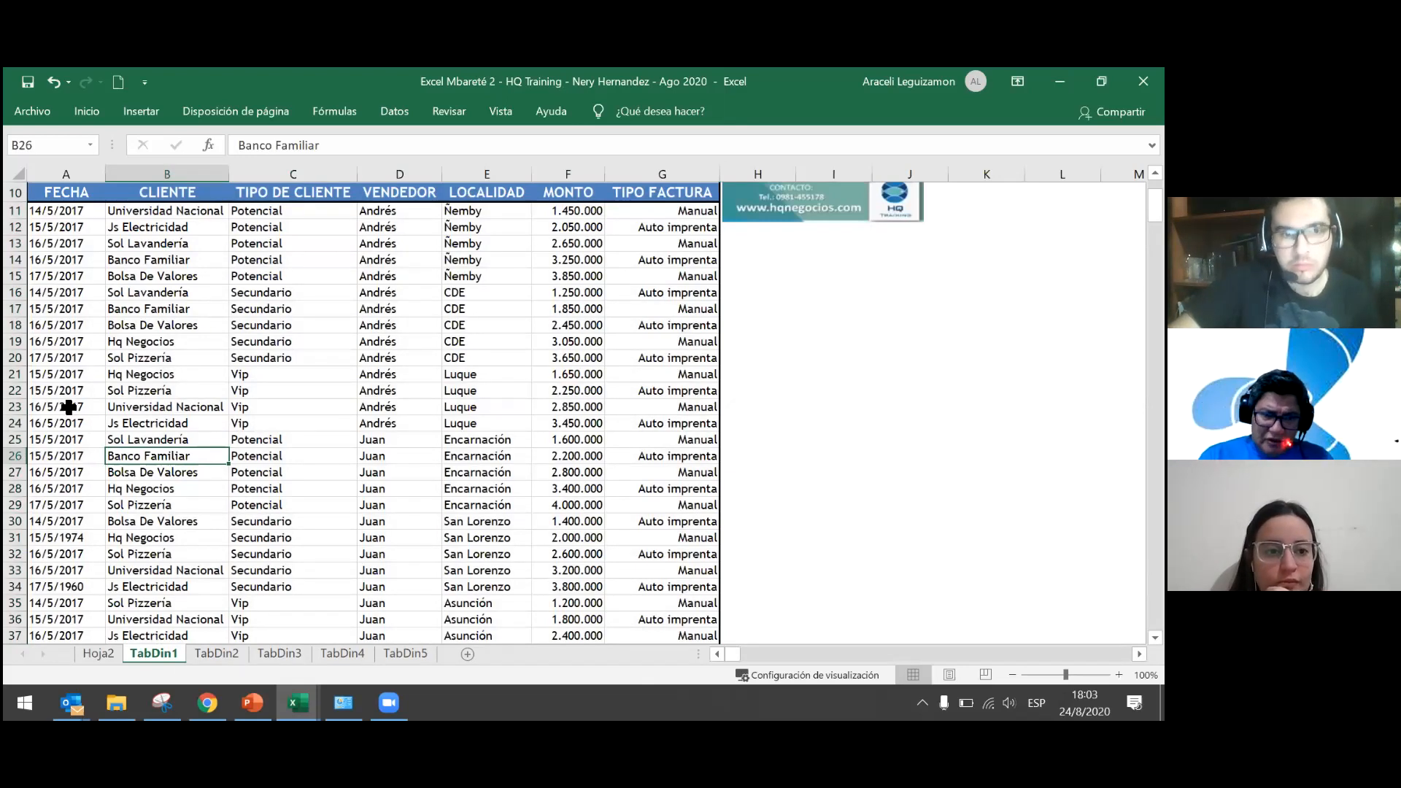
{"action": "scroll", "coordinate": [69, 407], "scroll_direction": "up", "scroll_amount": 3}
{"action": "left_click", "coordinate": [150, 420]}
{"action": "left_click", "coordinate": [68, 407]}
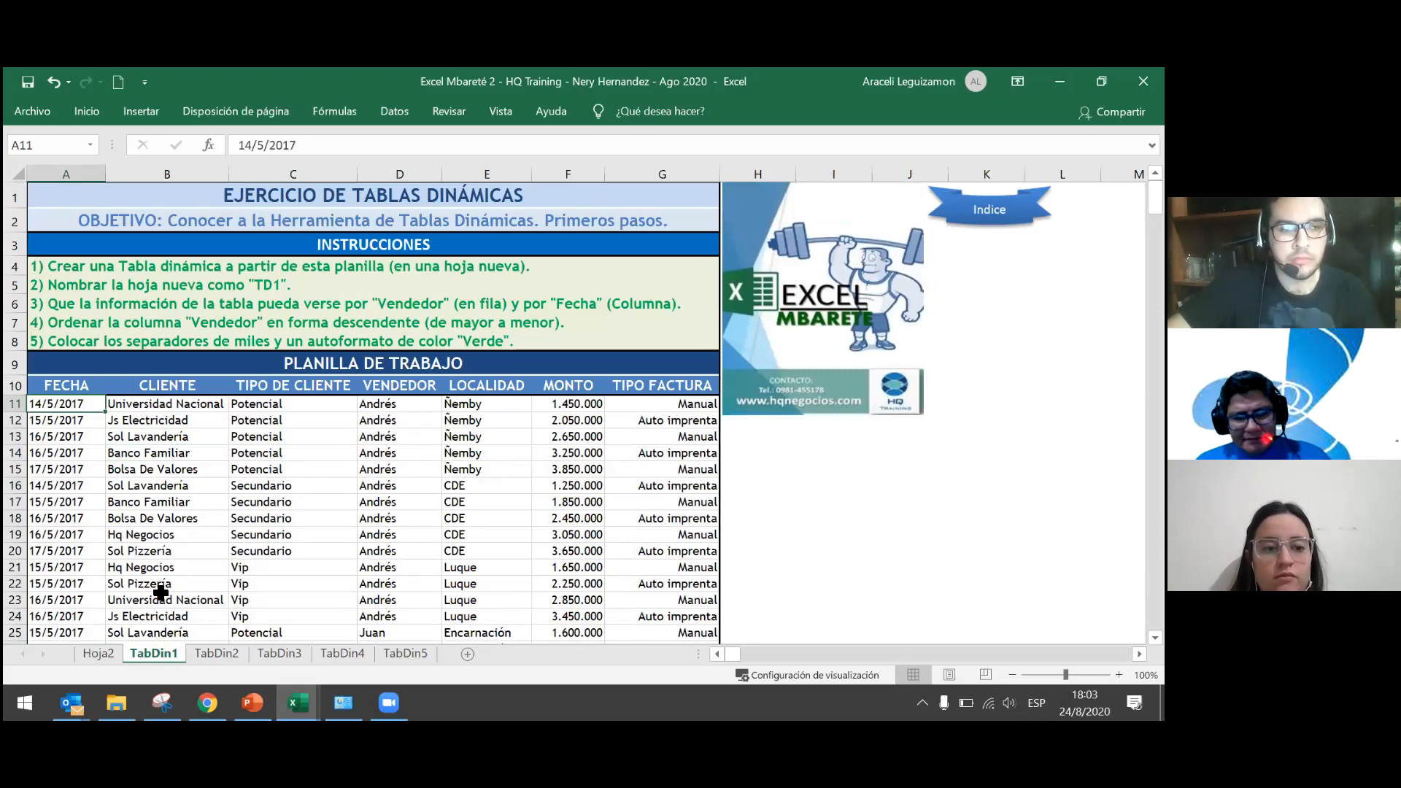
Rename the Hoja2 pivot table sheet as TD1 and return to the TabDin1 instructions.
{"action": "left_click", "coordinate": [104, 652]}
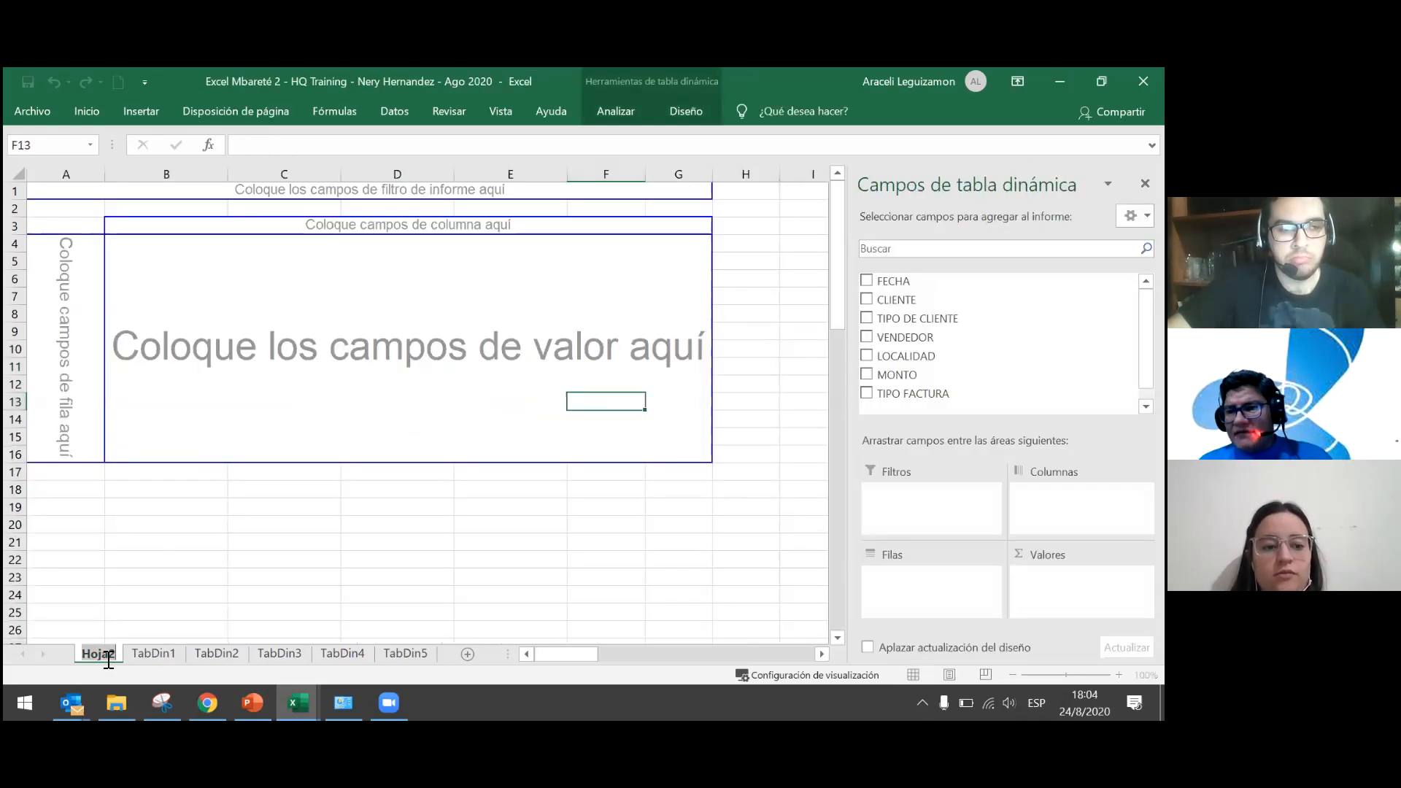
{"action": "type", "text": "TD"}
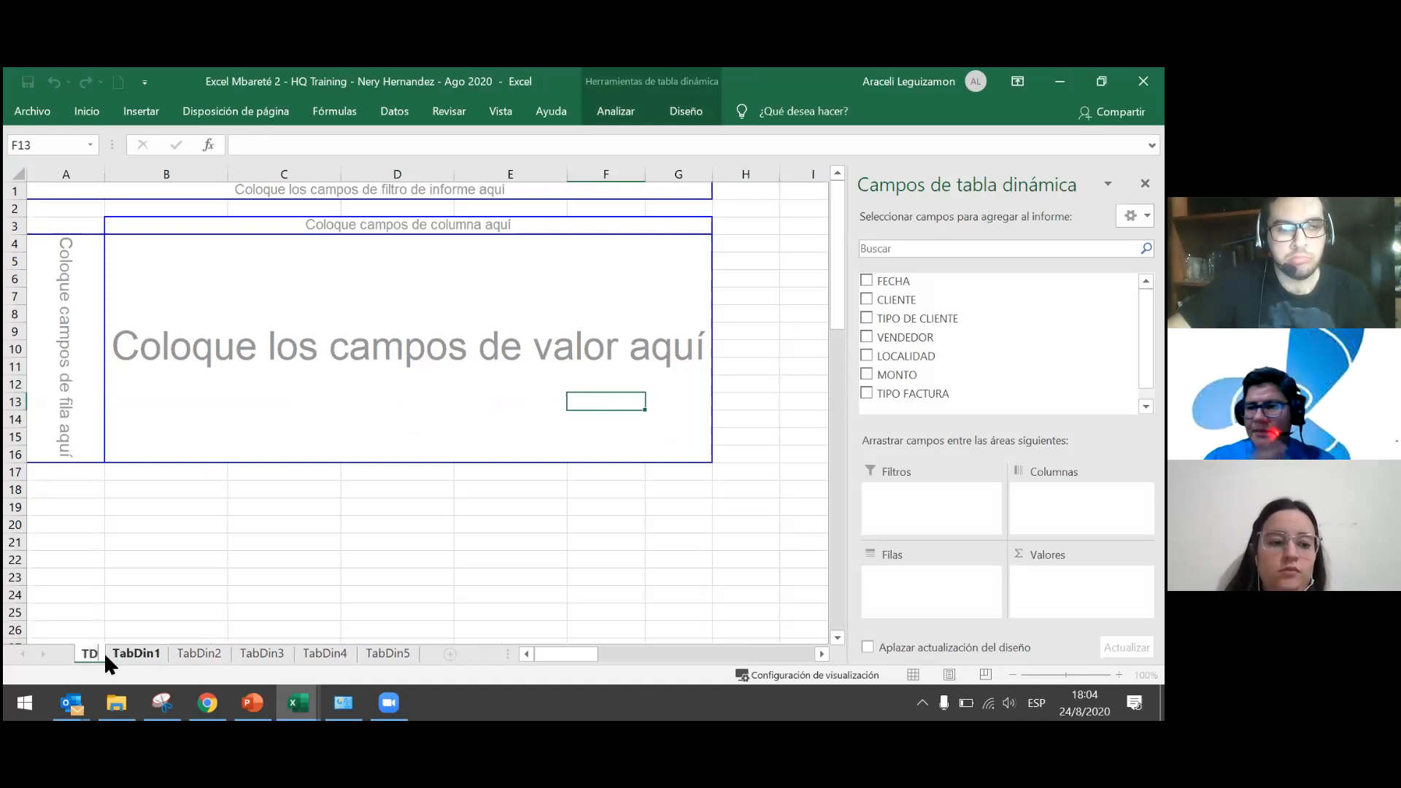
{"action": "type", "text": "1"}
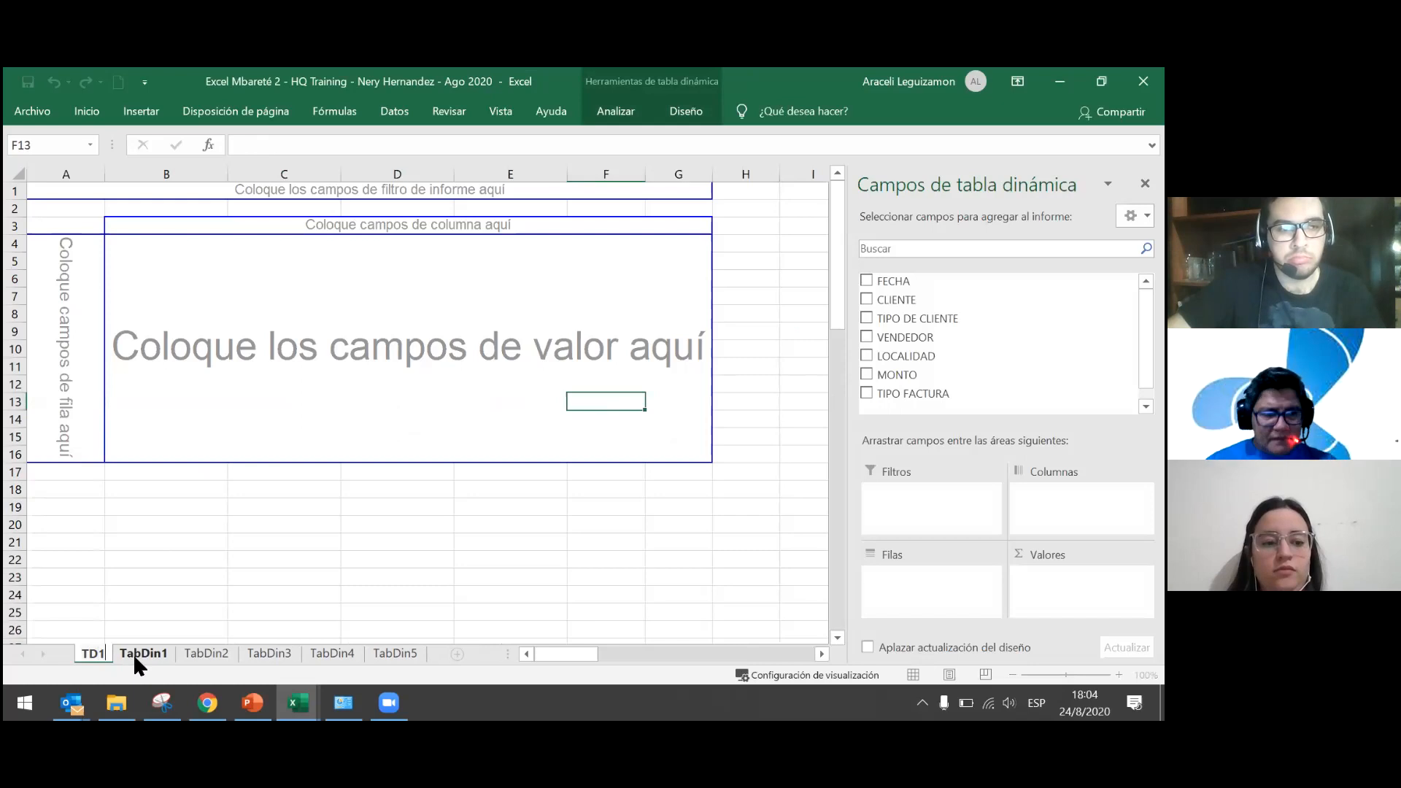
{"action": "left_click", "coordinate": [133, 654]}
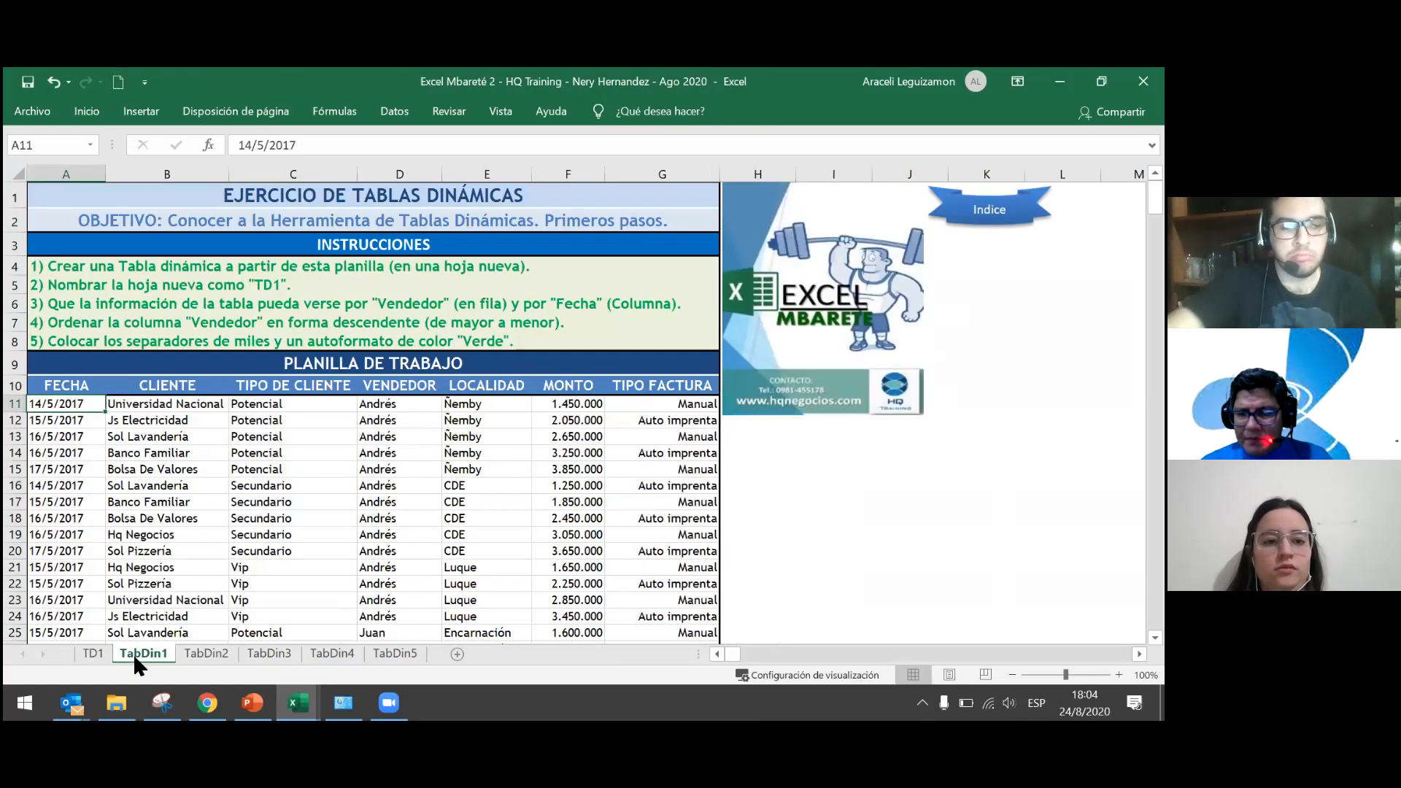
Following the TabDin1 instructions, place VENDEDOR in the rows and FECHA in the columns of the TD1 pivot table.
{"action": "left_click", "coordinate": [91, 654]}
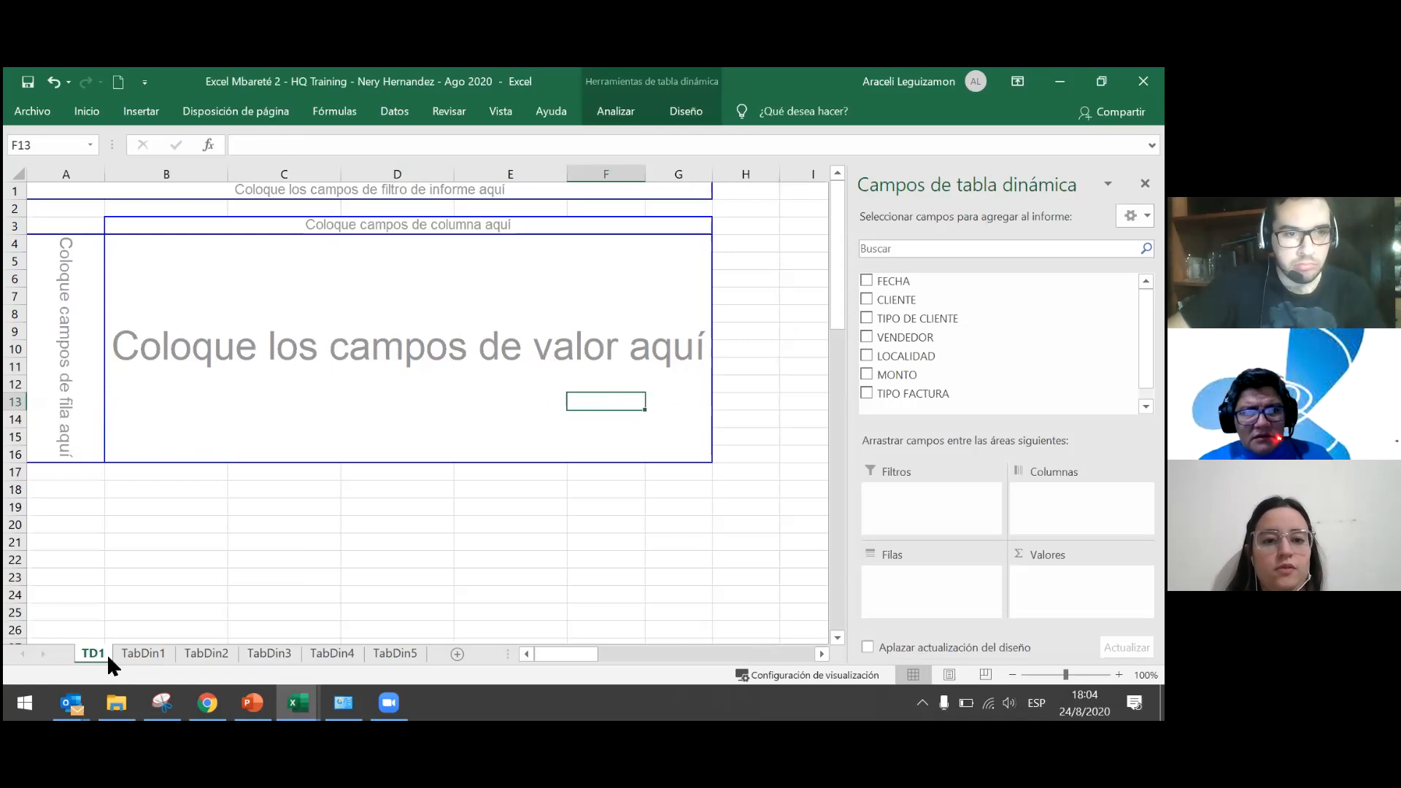
{"action": "left_click", "coordinate": [151, 656]}
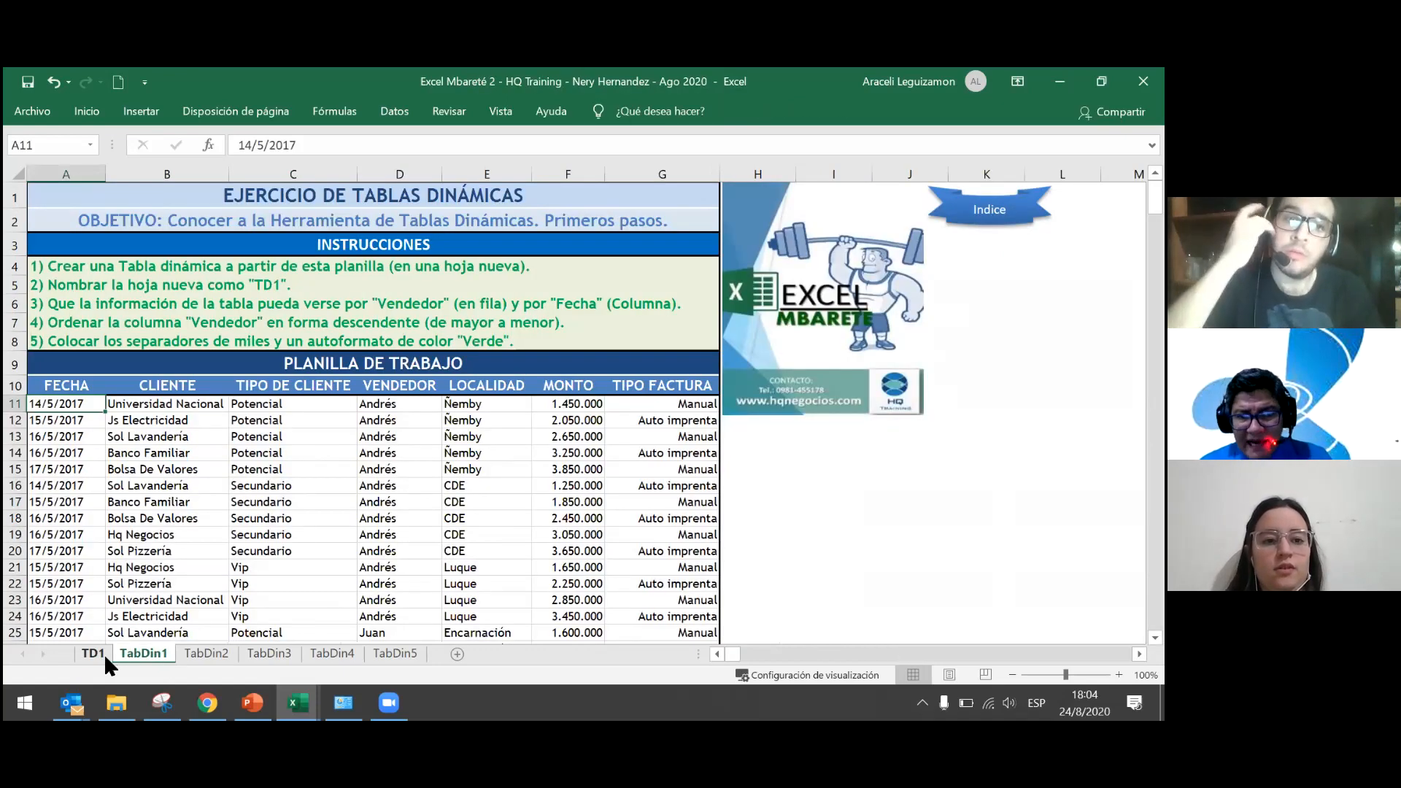
{"action": "left_click", "coordinate": [104, 654]}
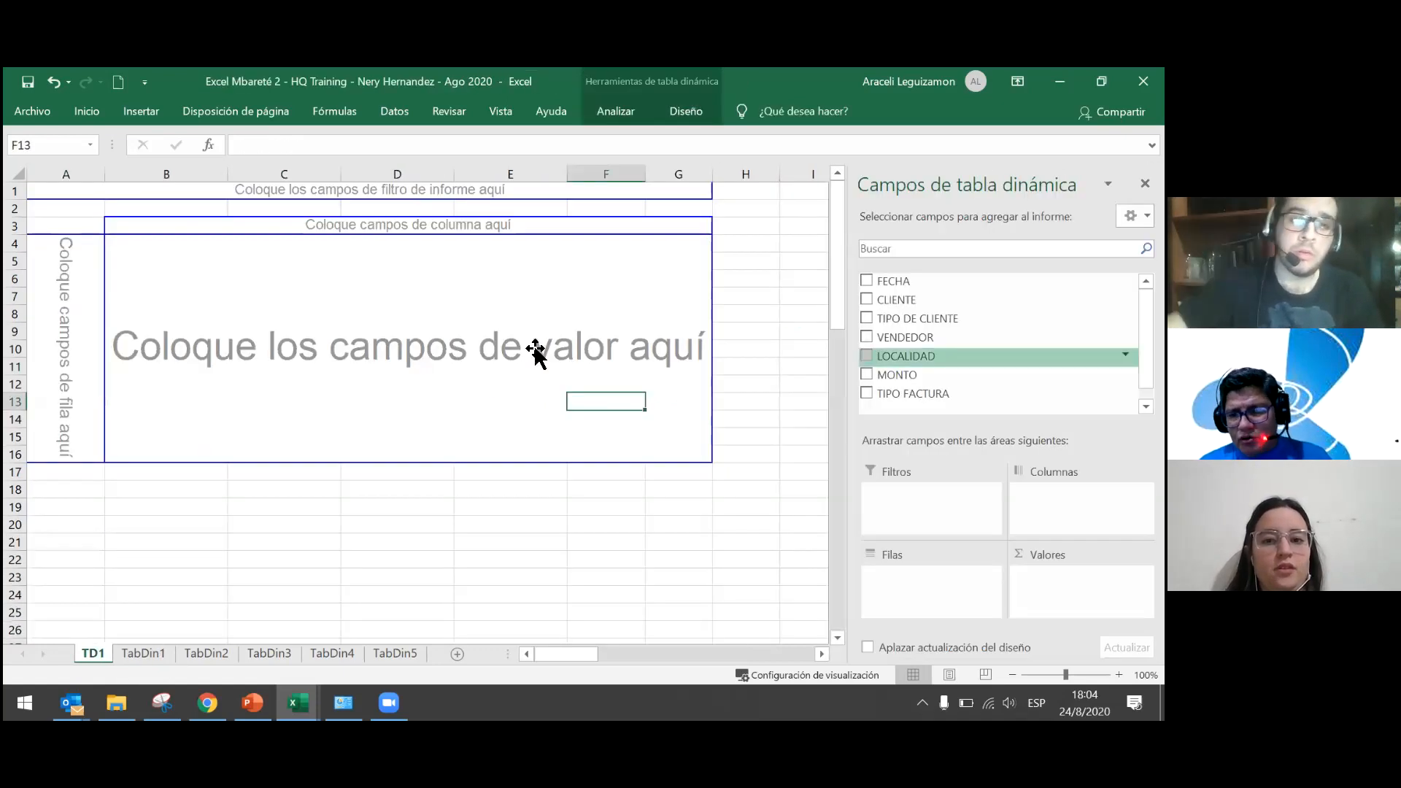
{"action": "left_click", "coordinate": [866, 337]}
{"action": "left_click", "coordinate": [140, 653]}
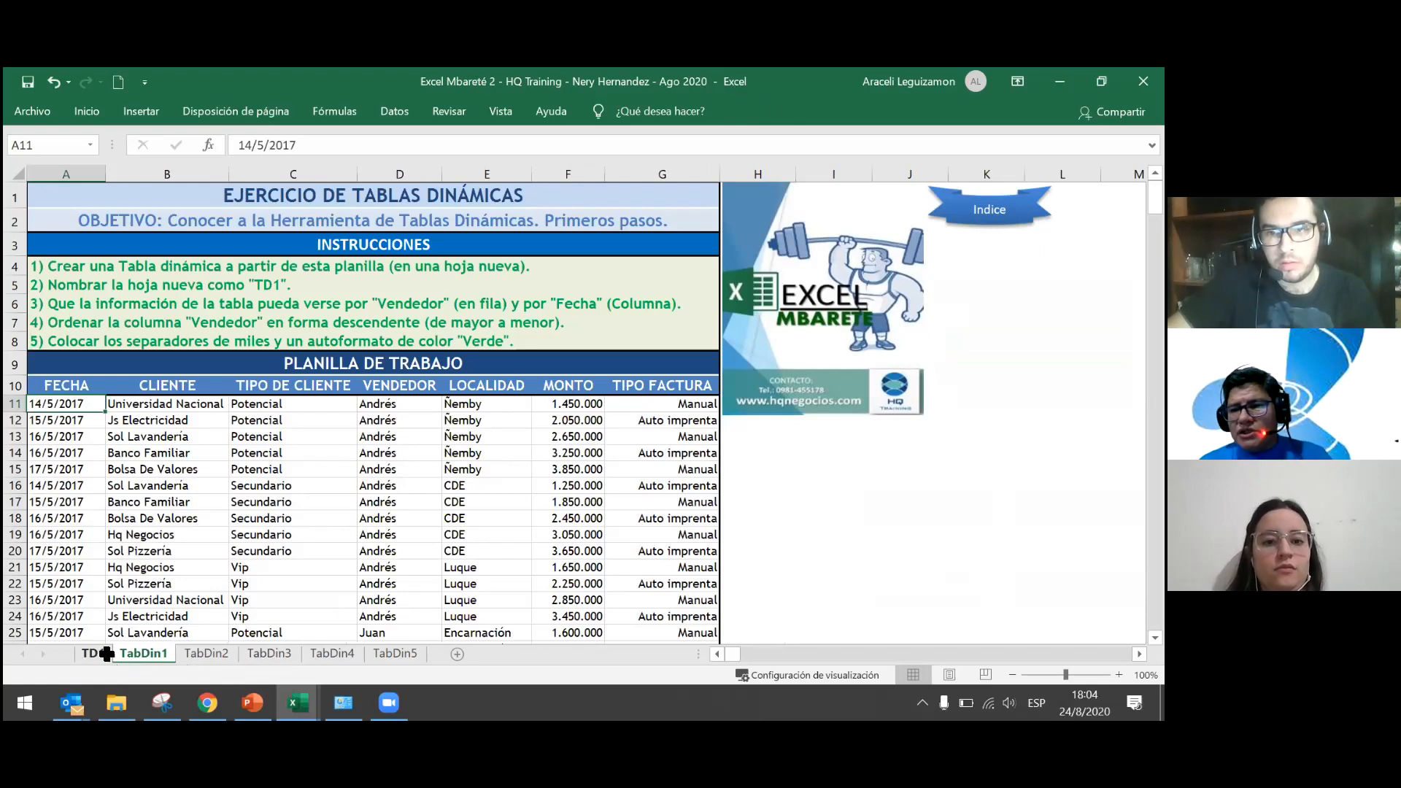
{"action": "left_click", "coordinate": [104, 650]}
{"action": "left_click_drag", "start_coordinate": [907, 291], "coordinate": [1080, 504]}
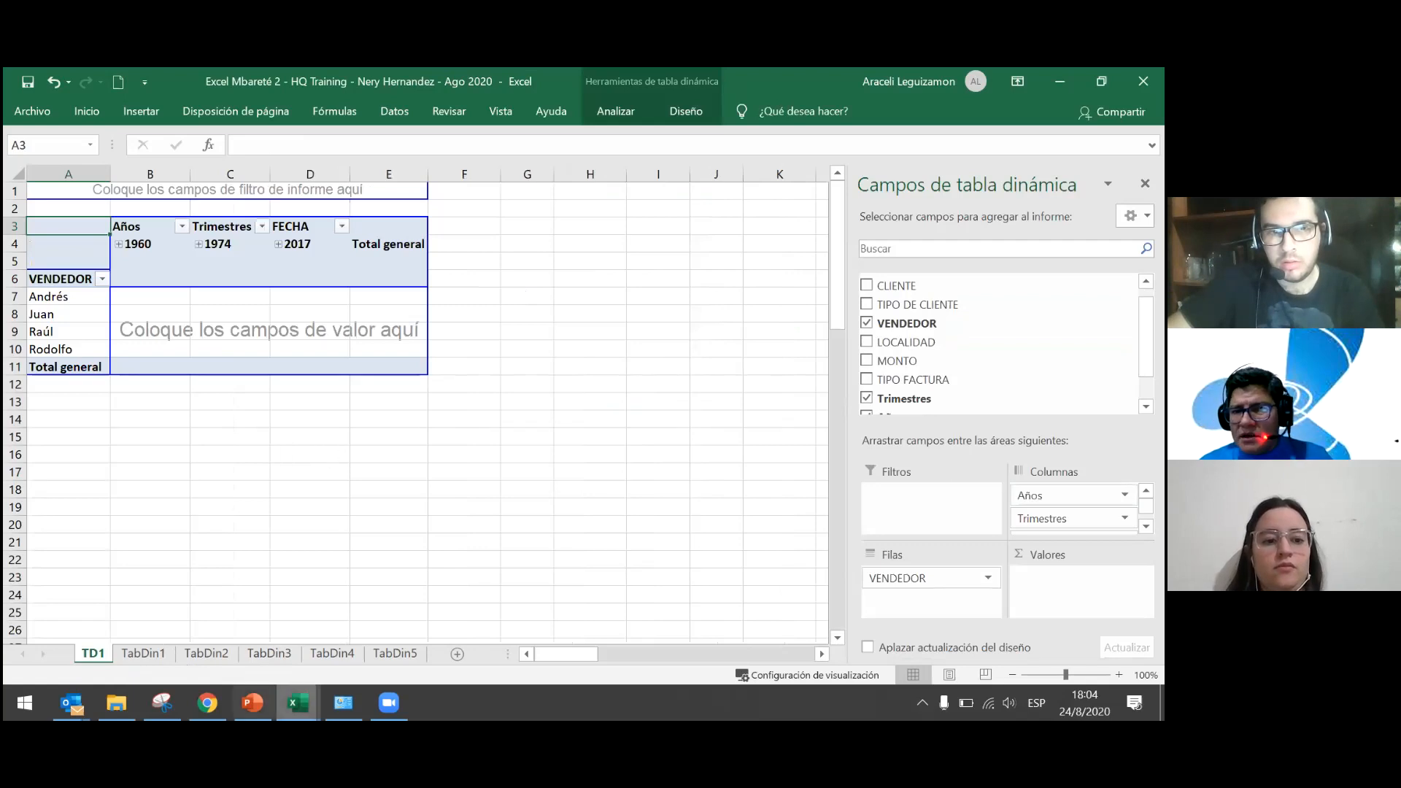
Ungroup the FECHA column headings so they are no longer split into Años and Trimestres.
{"action": "left_click", "coordinate": [136, 245]}
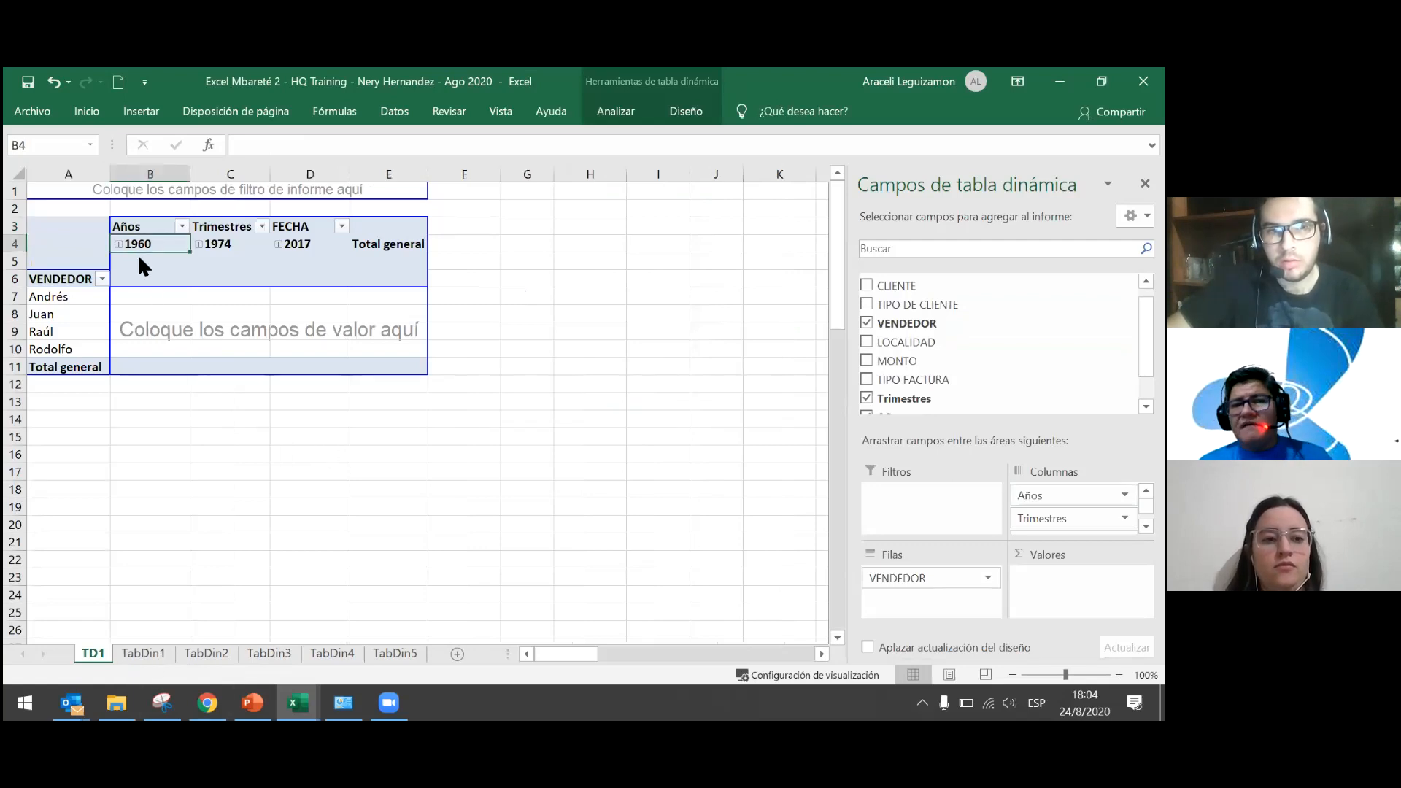
{"action": "right_click", "coordinate": [135, 245]}
{"action": "left_click", "coordinate": [170, 439]}
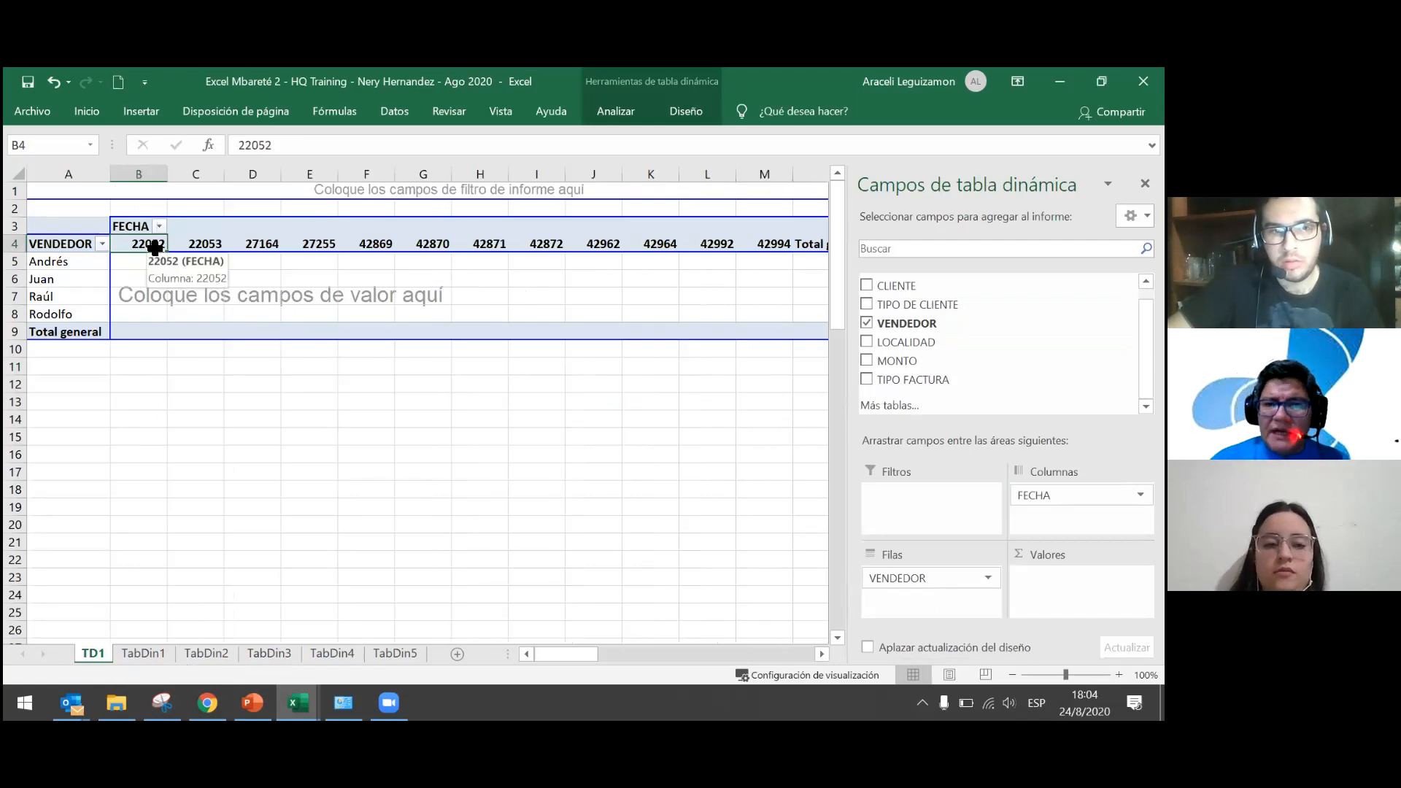
Format the ungrouped FECHA headings across row 4 as Fecha corta.
{"action": "key", "text": "ctrl+shift+Right"}
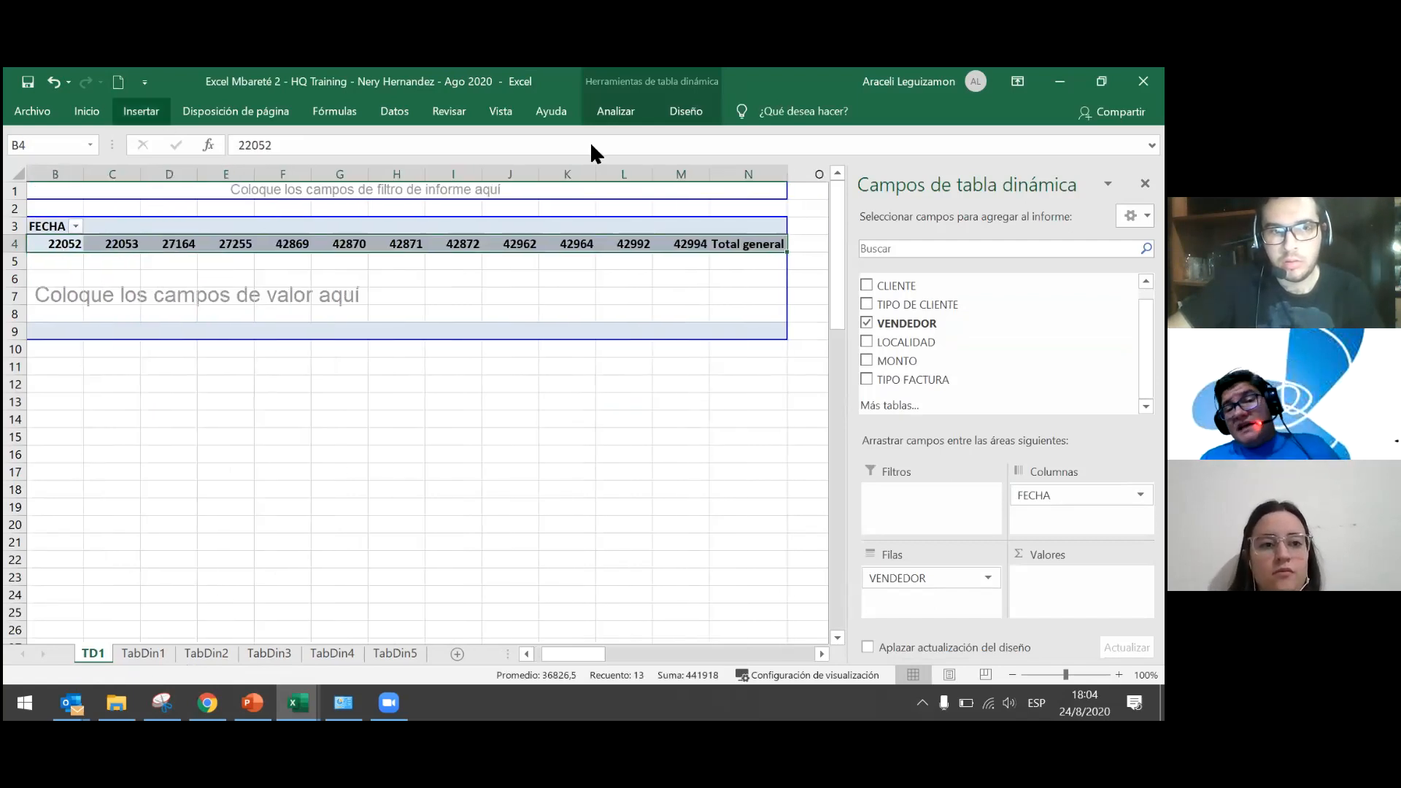
{"action": "left_click", "coordinate": [87, 111]}
{"action": "left_click", "coordinate": [641, 146]}
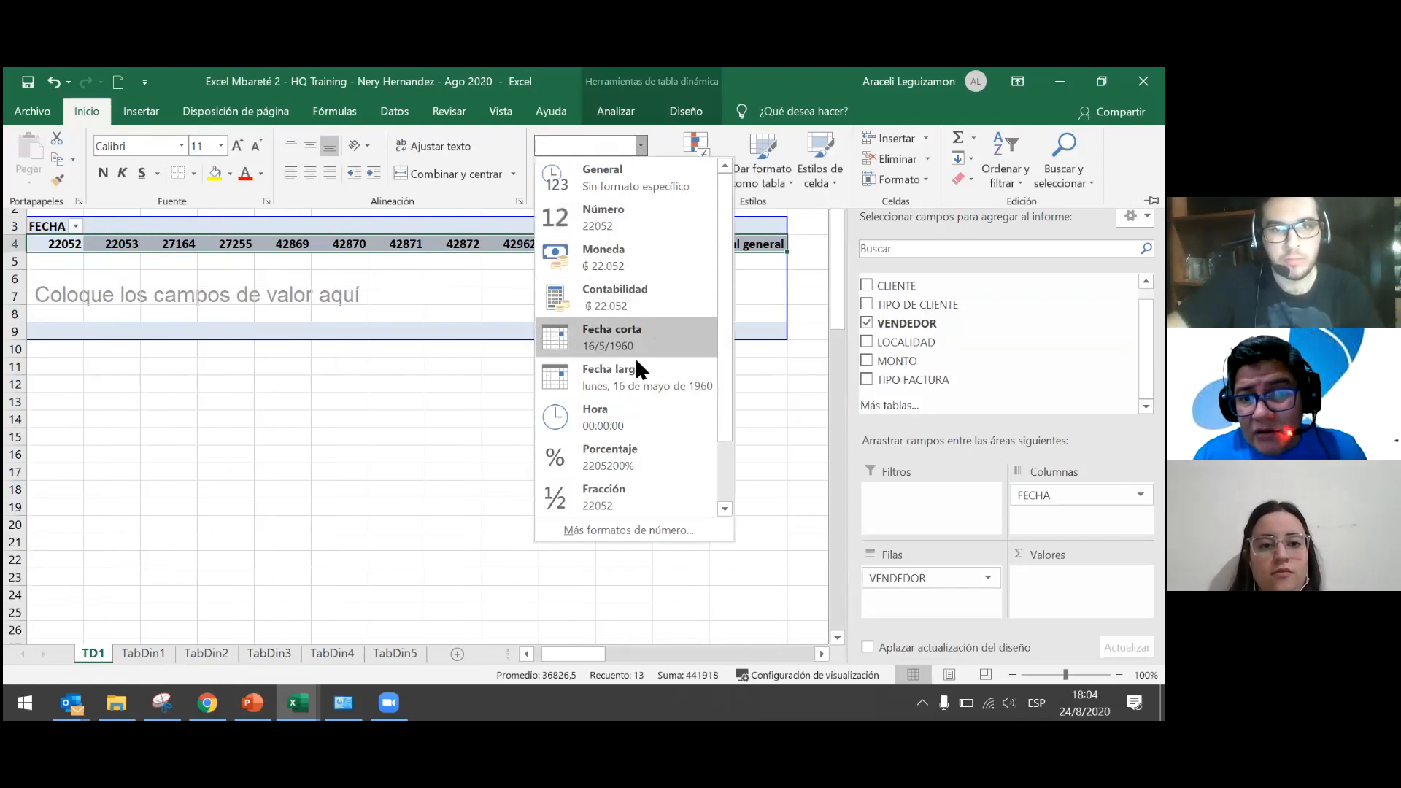
{"action": "left_click", "coordinate": [635, 337]}
{"action": "left_click", "coordinate": [309, 383]}
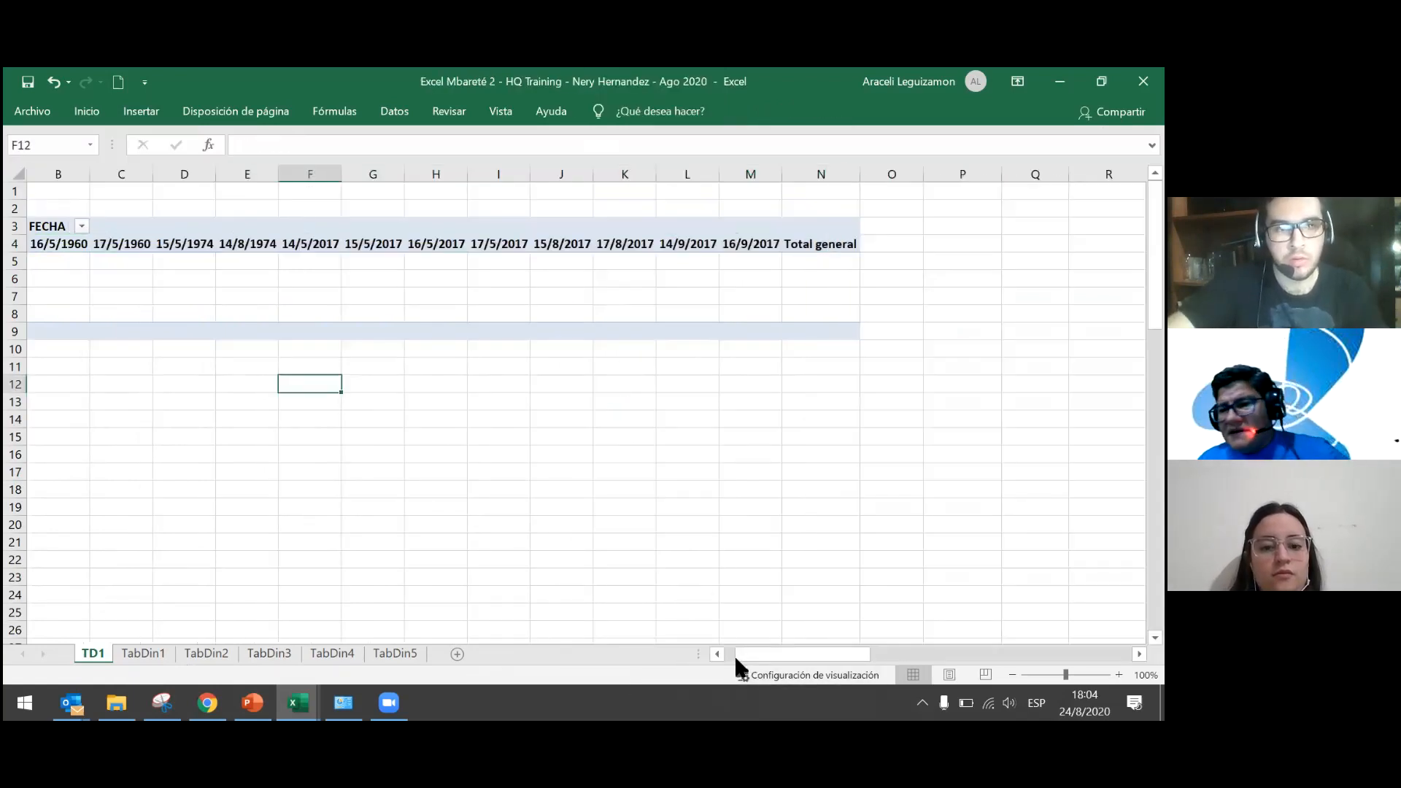
{"action": "left_click", "coordinate": [716, 654]}
Add MONTO to the TD1 pivot table as the summed value field.
{"action": "left_click", "coordinate": [283, 300]}
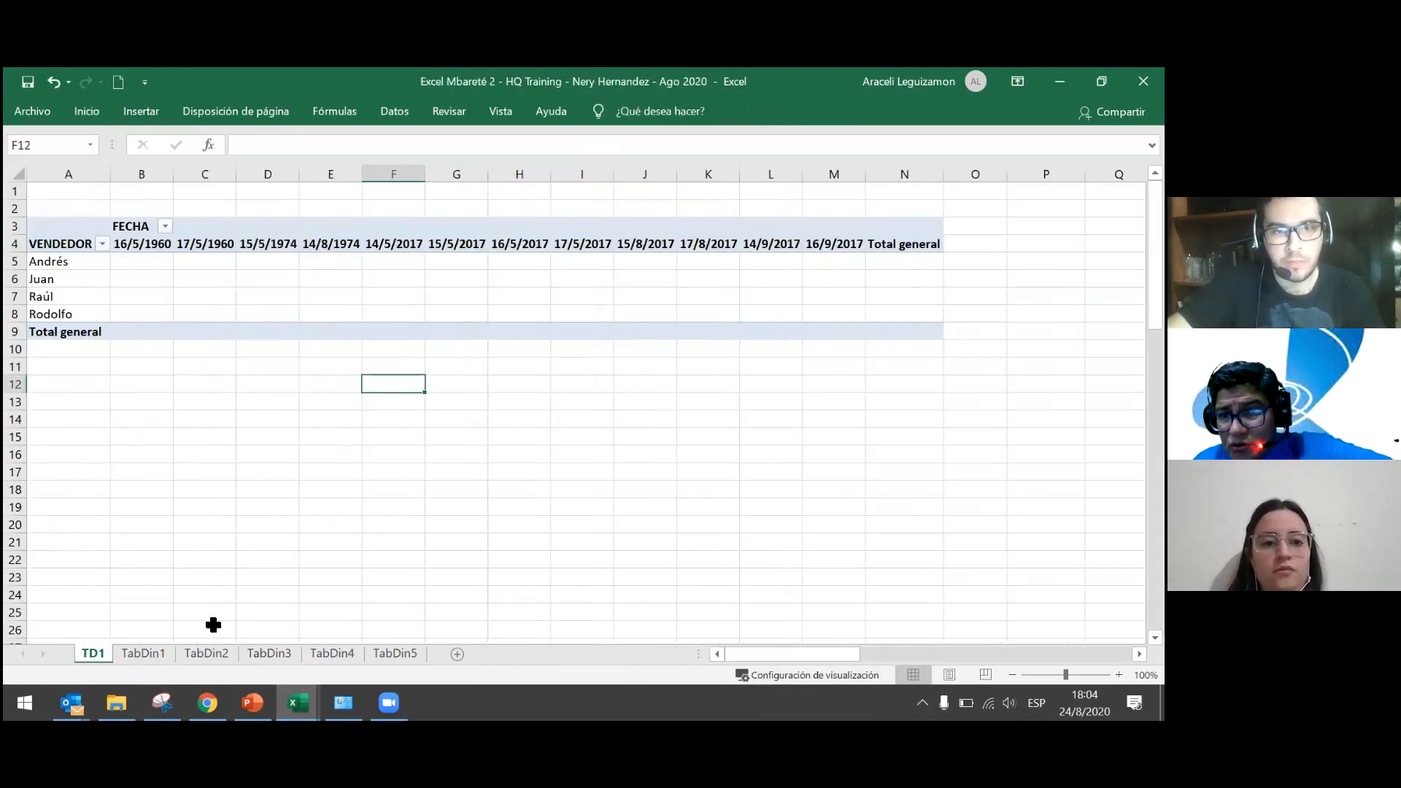
{"action": "left_click", "coordinate": [163, 652]}
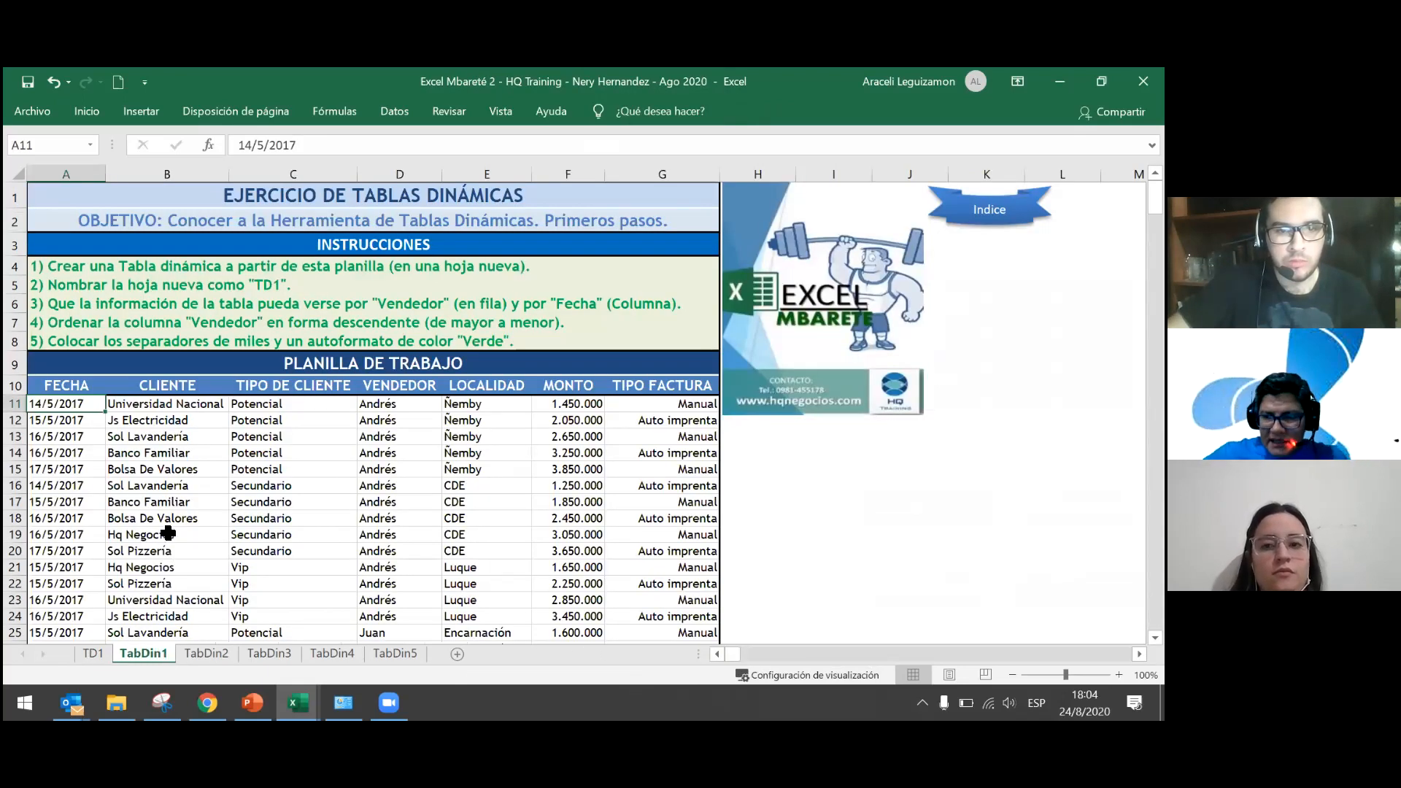
{"action": "left_click", "coordinate": [93, 651]}
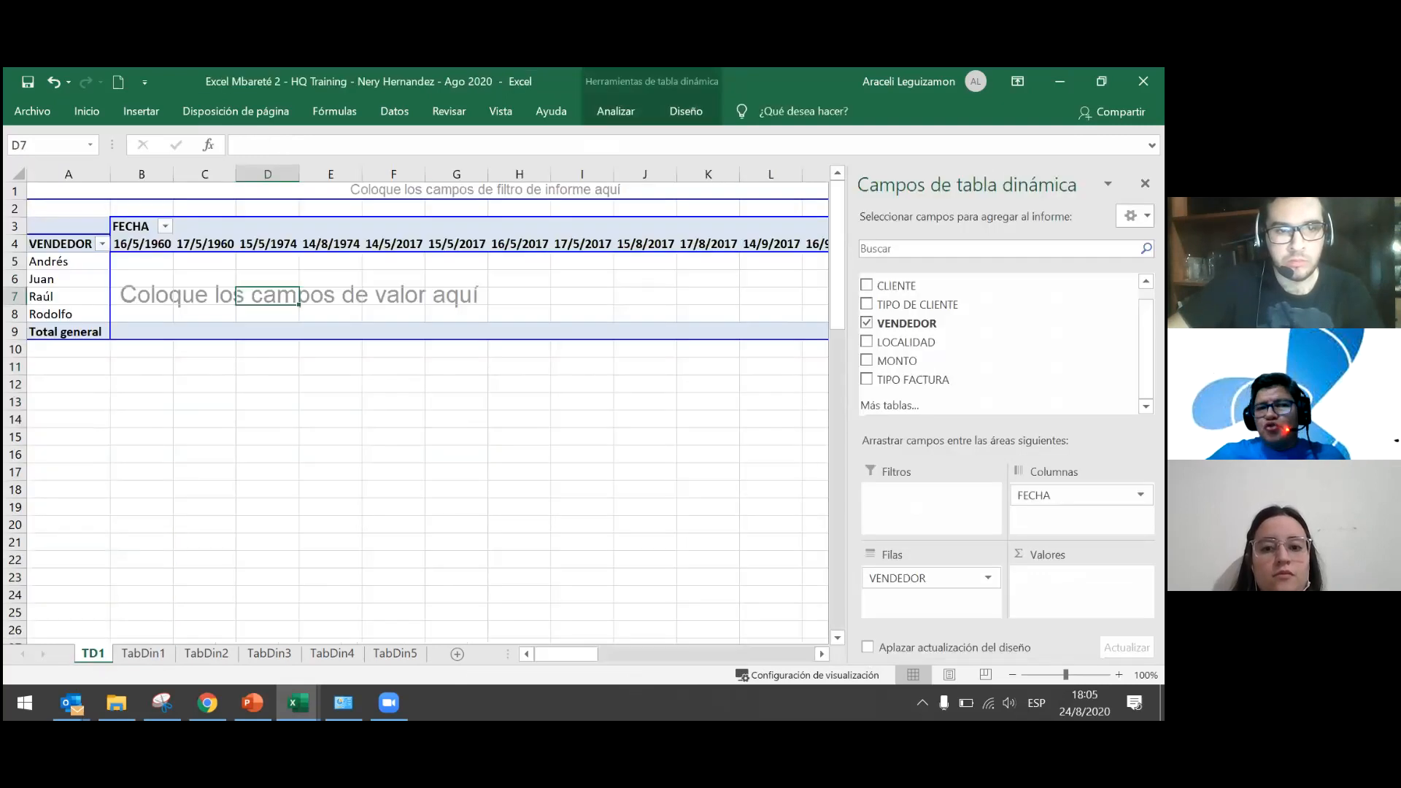
{"action": "left_click", "coordinate": [865, 359]}
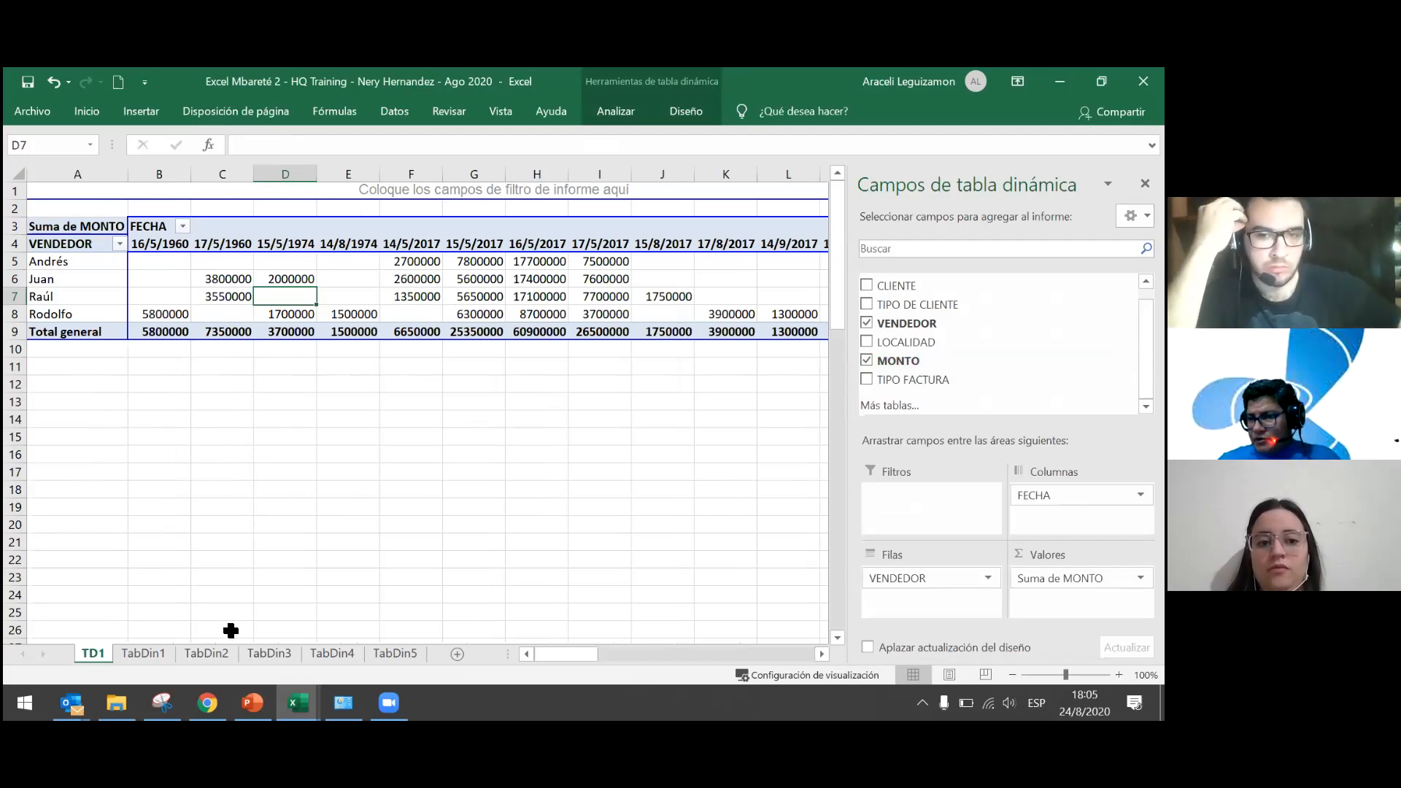
Format the Suma de MONTO value field as Número with the thousands separator.
{"action": "right_click", "coordinate": [204, 282]}
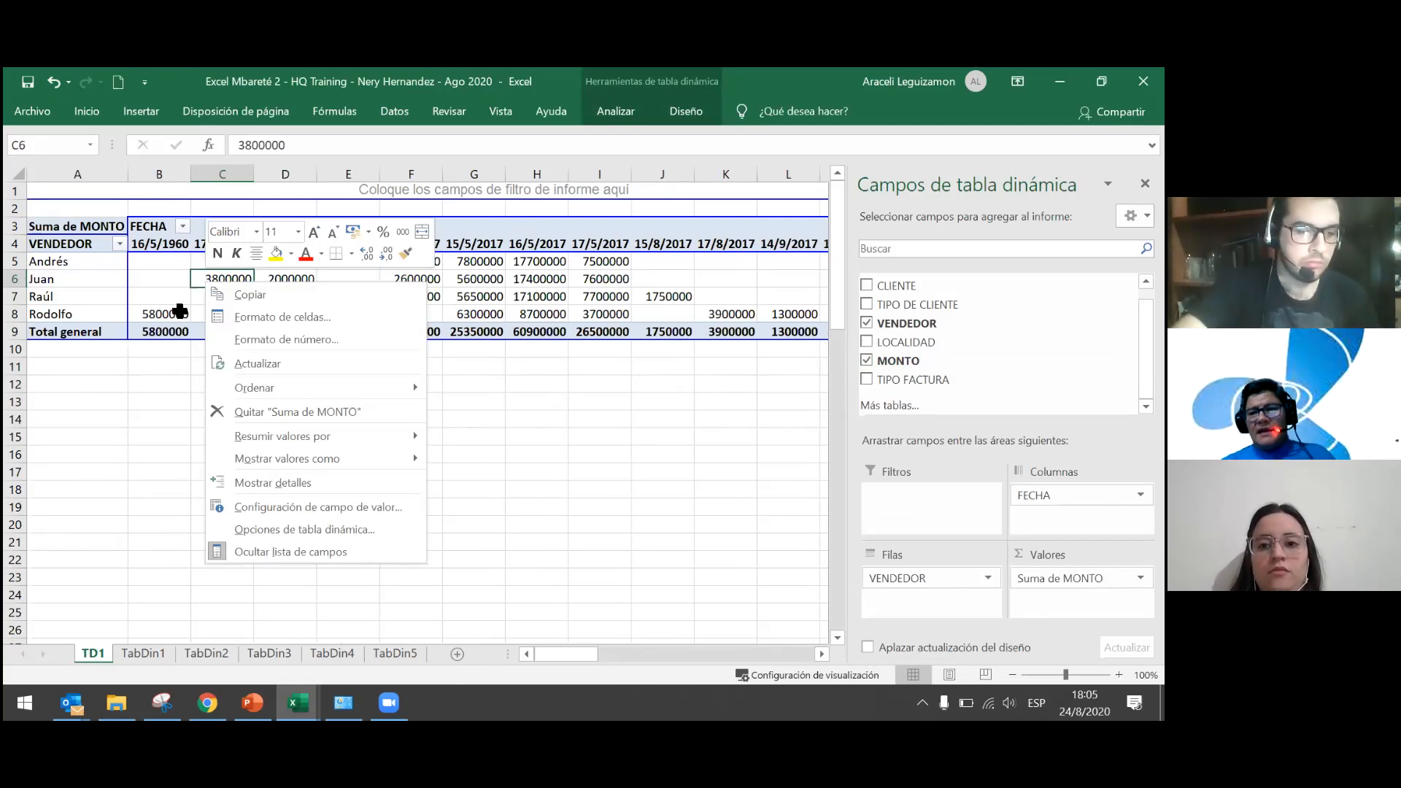
{"action": "key", "text": "Escape"}
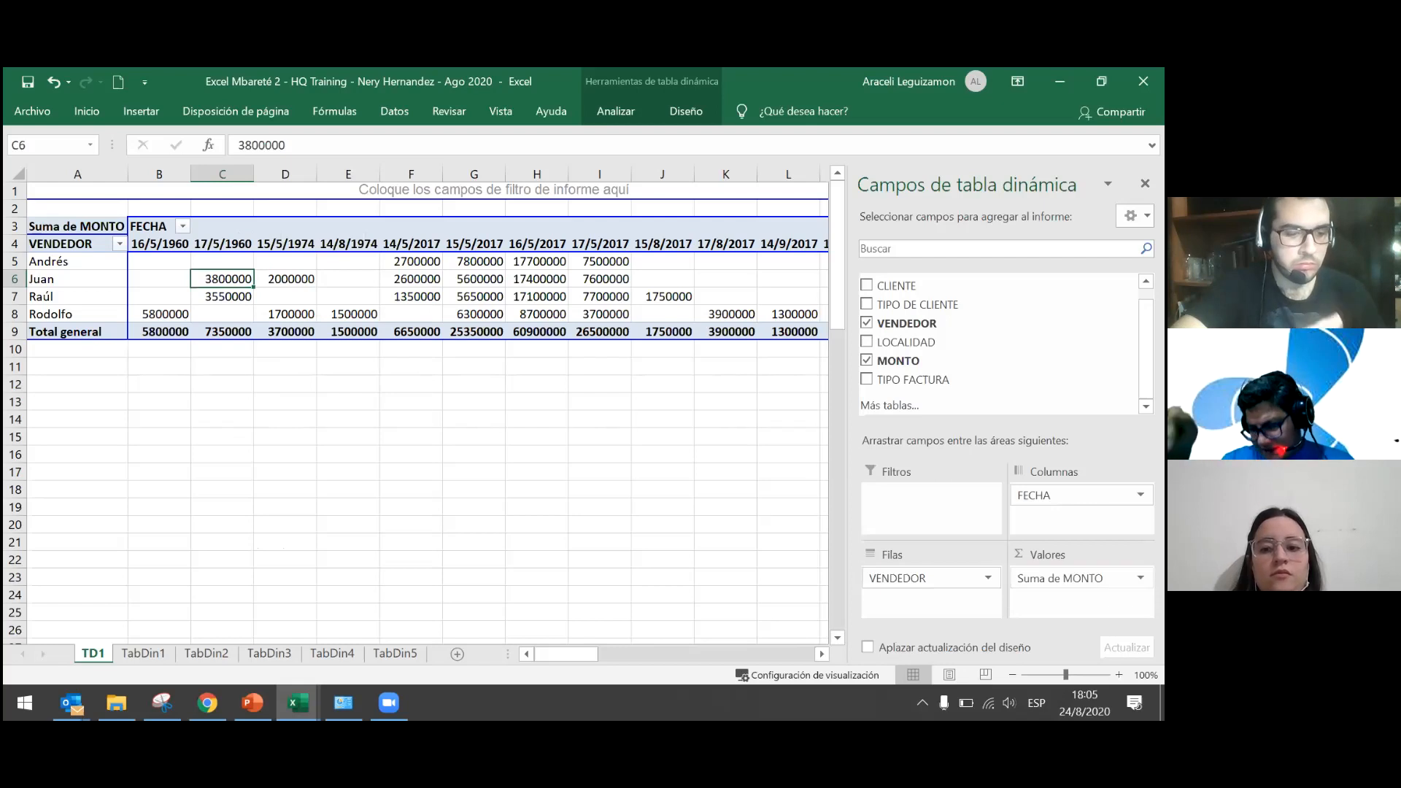
{"action": "left_click", "coordinate": [1140, 577]}
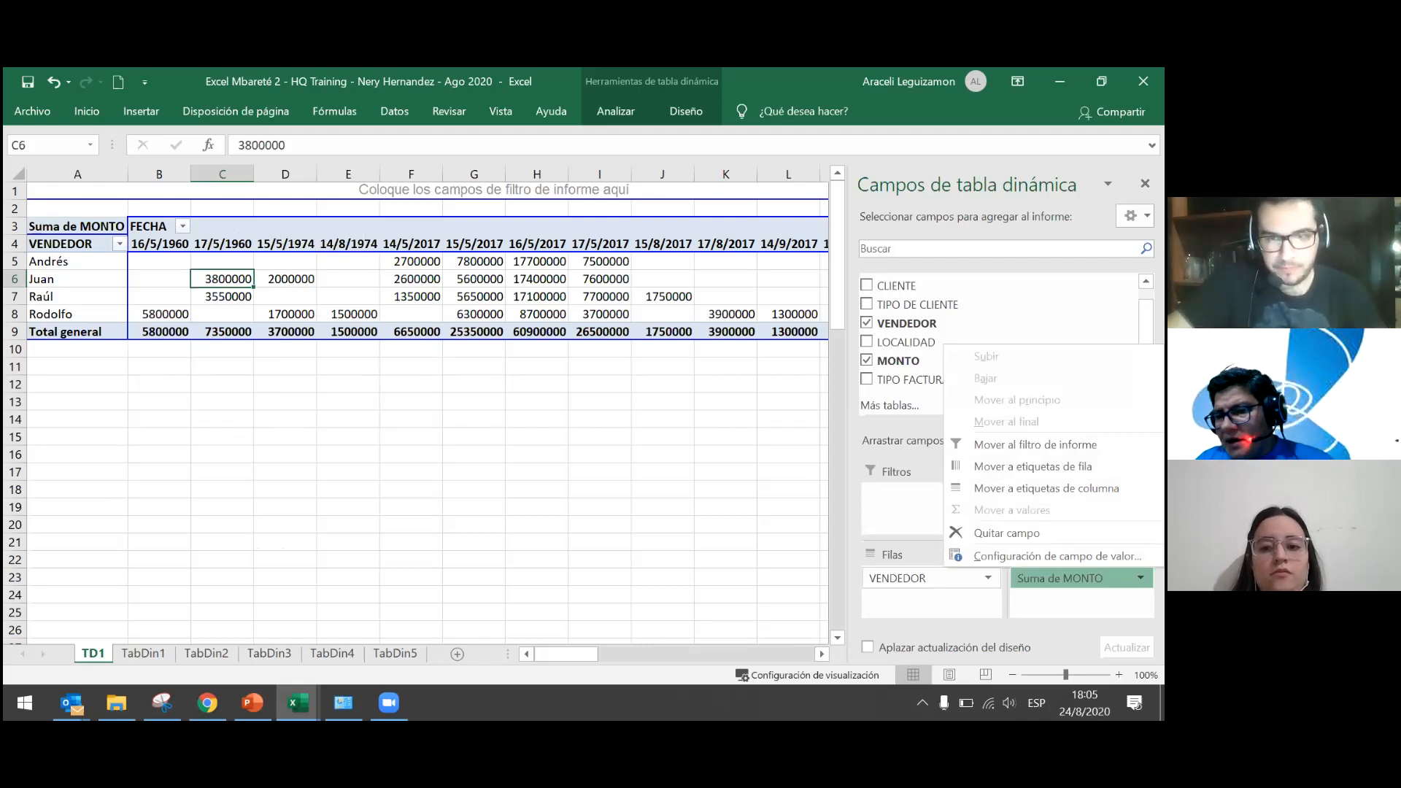
{"action": "left_click", "coordinate": [1057, 556]}
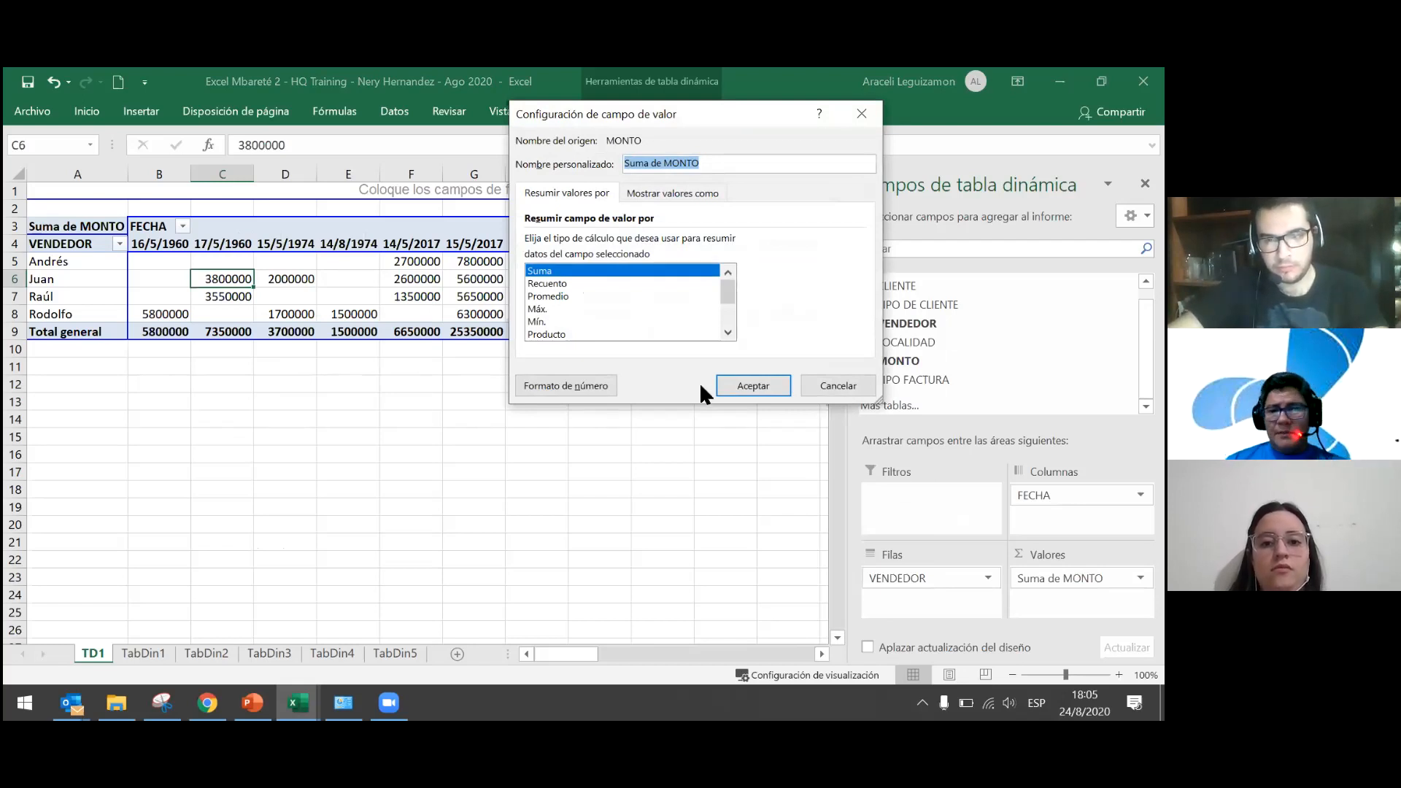
{"action": "left_click", "coordinate": [601, 384]}
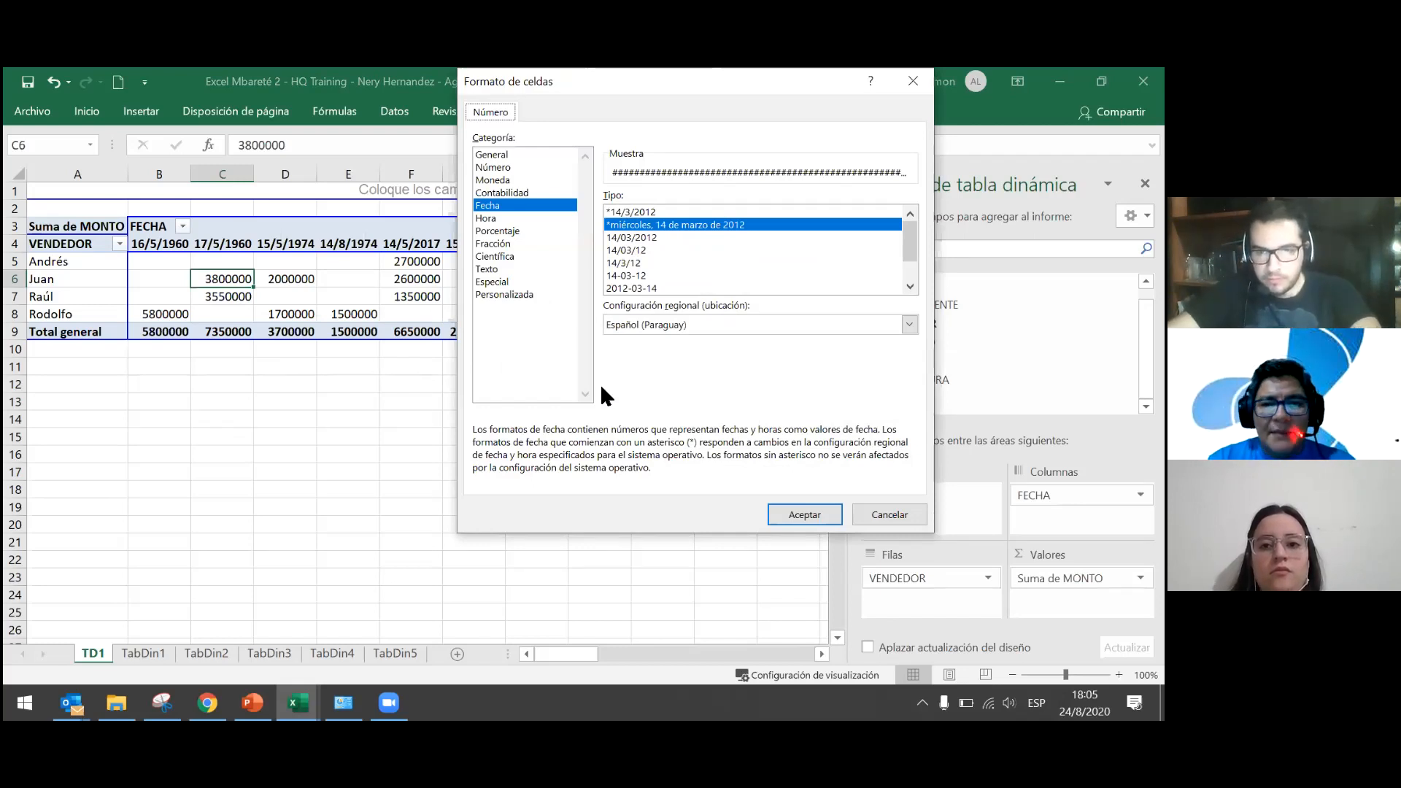
{"action": "left_click", "coordinate": [508, 167]}
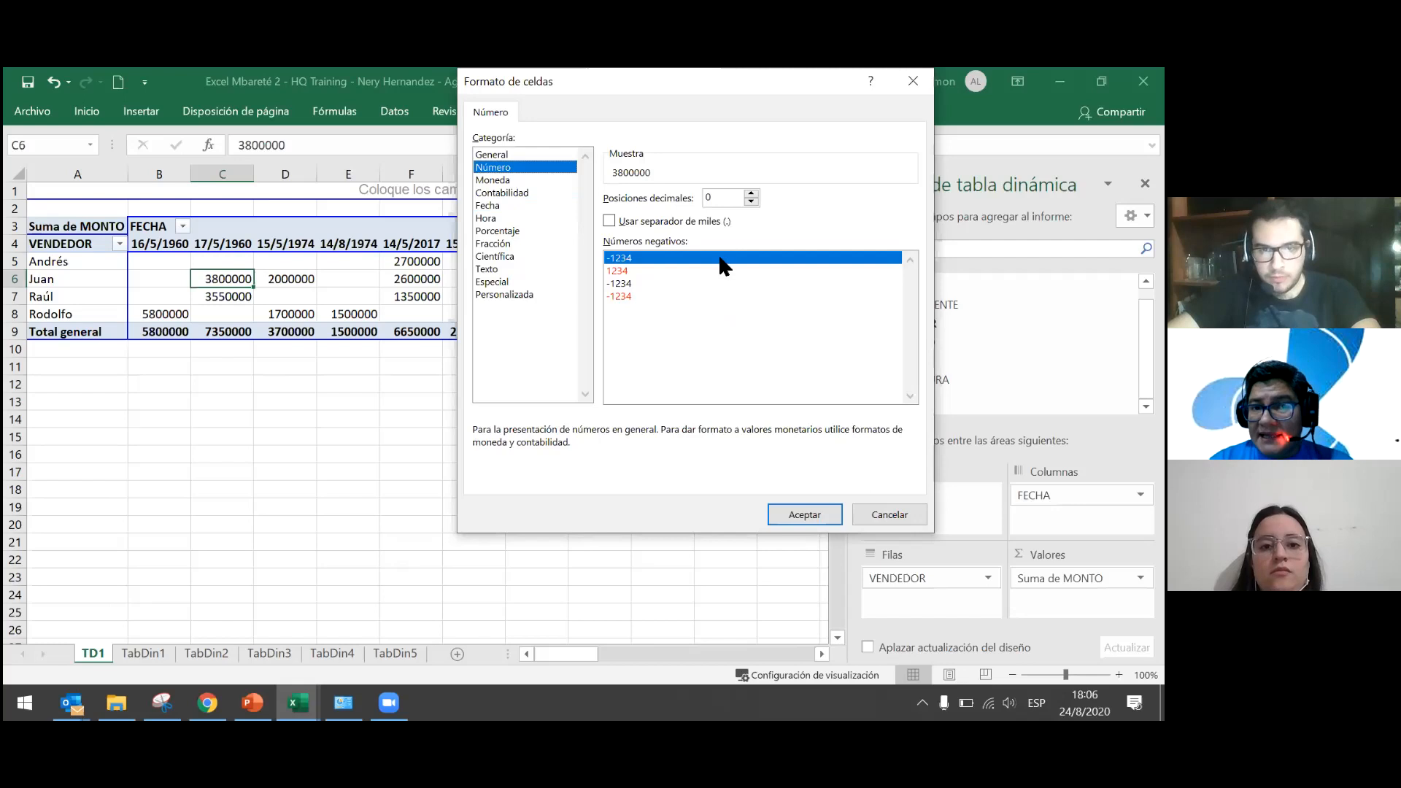
{"action": "left_click", "coordinate": [701, 222]}
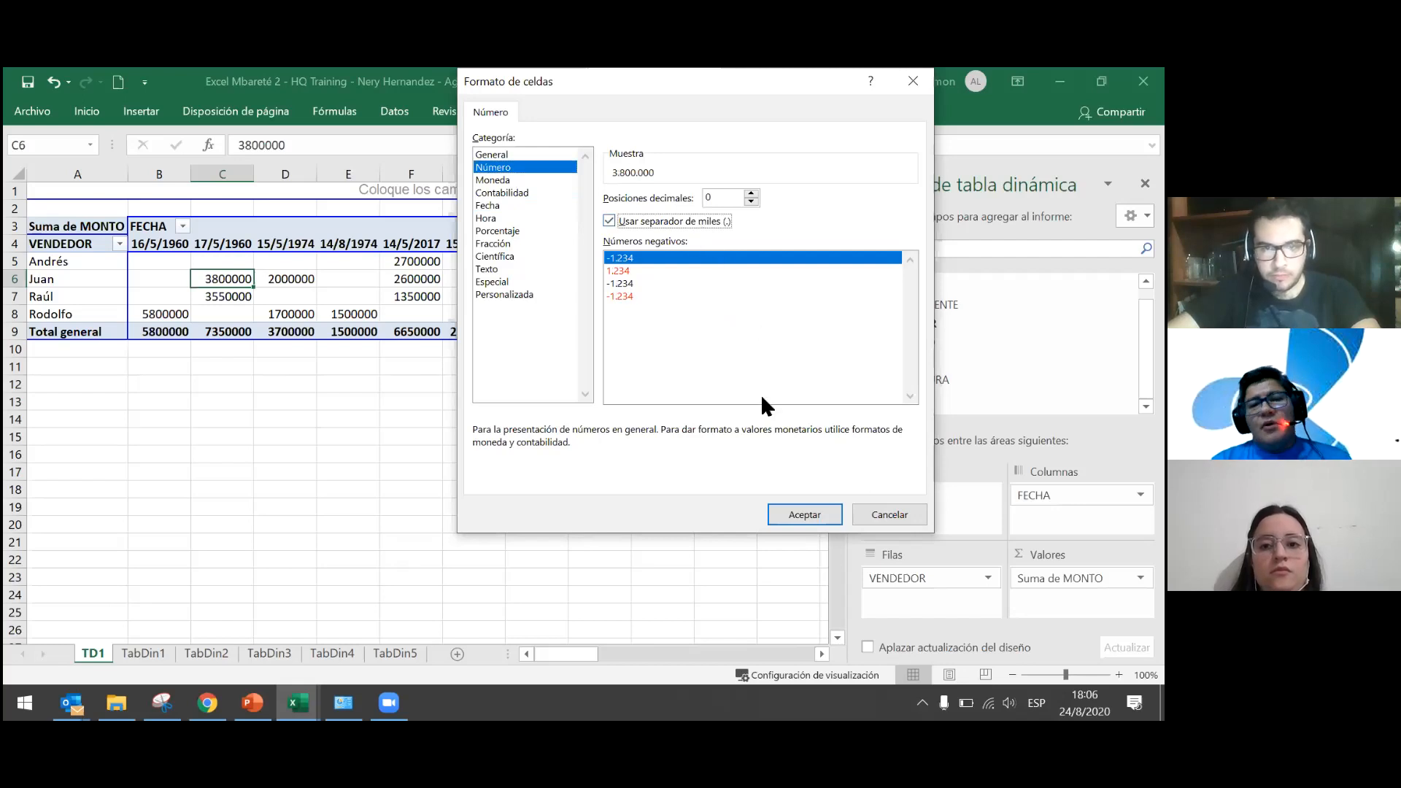
{"action": "left_click", "coordinate": [785, 509]}
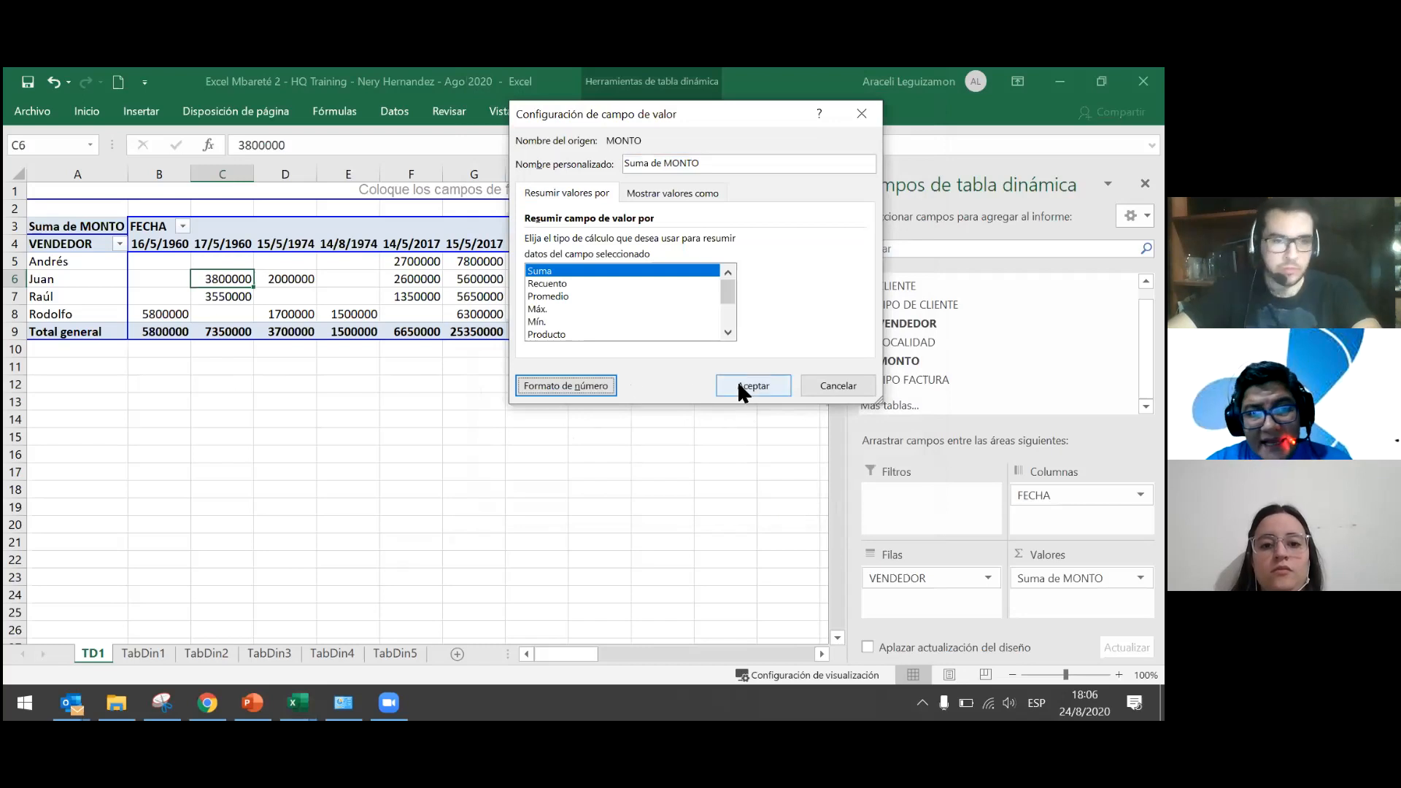
{"action": "left_click", "coordinate": [739, 390]}
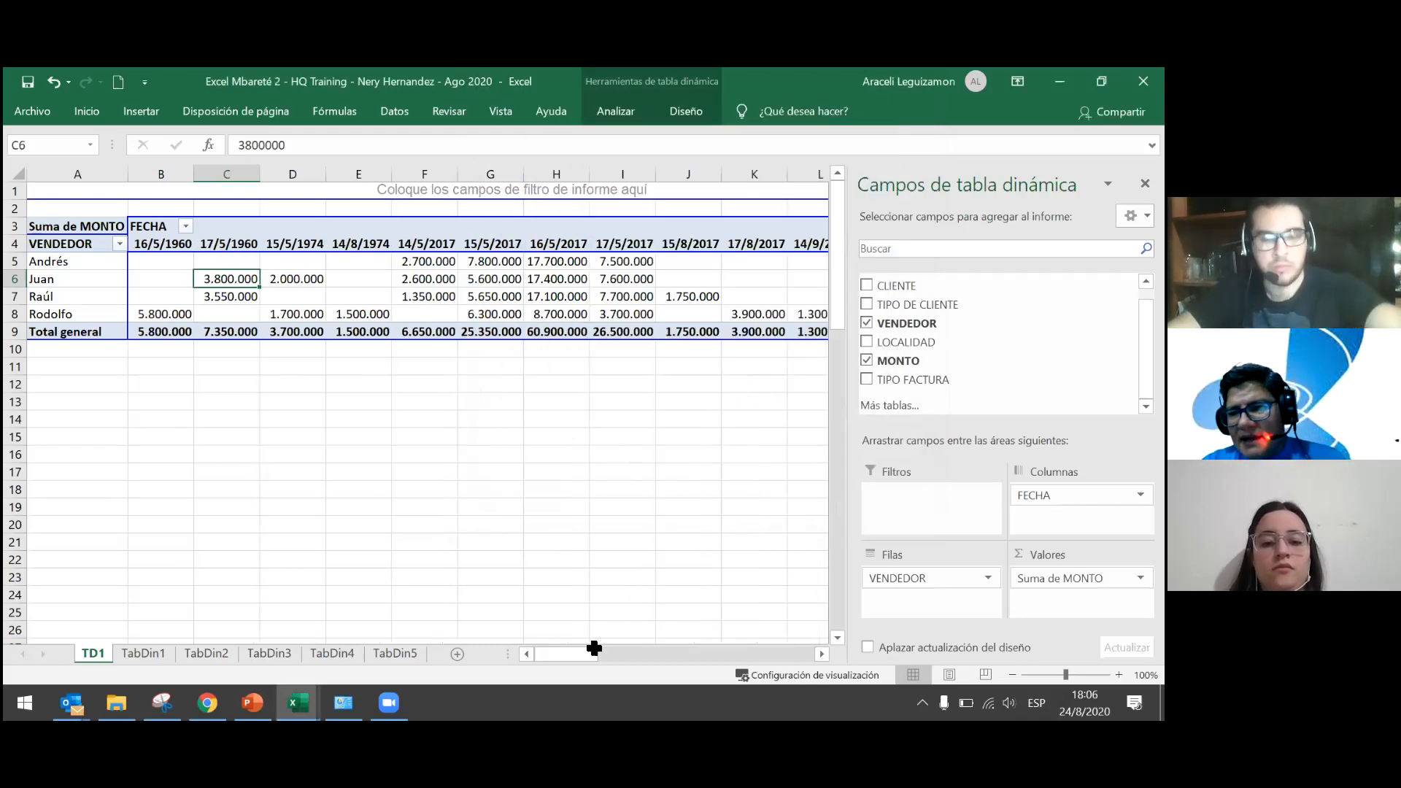
Review the TabDin1 instruction on sorting Vendedor in descending order and look over the VENDEDOR field options on TD1.
{"action": "mouse_move", "coordinate": [572, 647]}
{"action": "left_mouse_down"}
{"action": "mouse_move", "coordinate": [612, 645]}
{"action": "mouse_move", "coordinate": [557, 652]}
{"action": "left_mouse_up"}
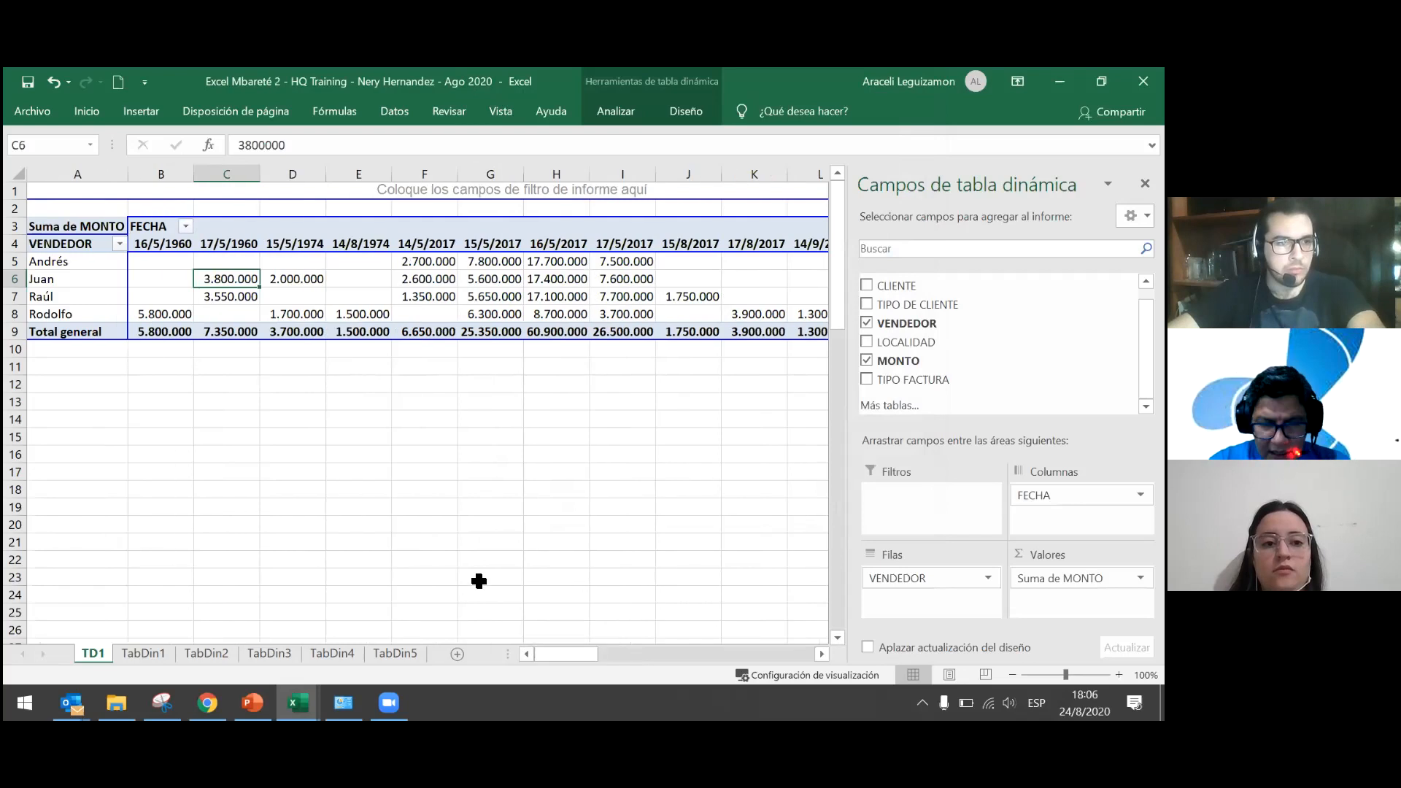
{"action": "left_click", "coordinate": [164, 652]}
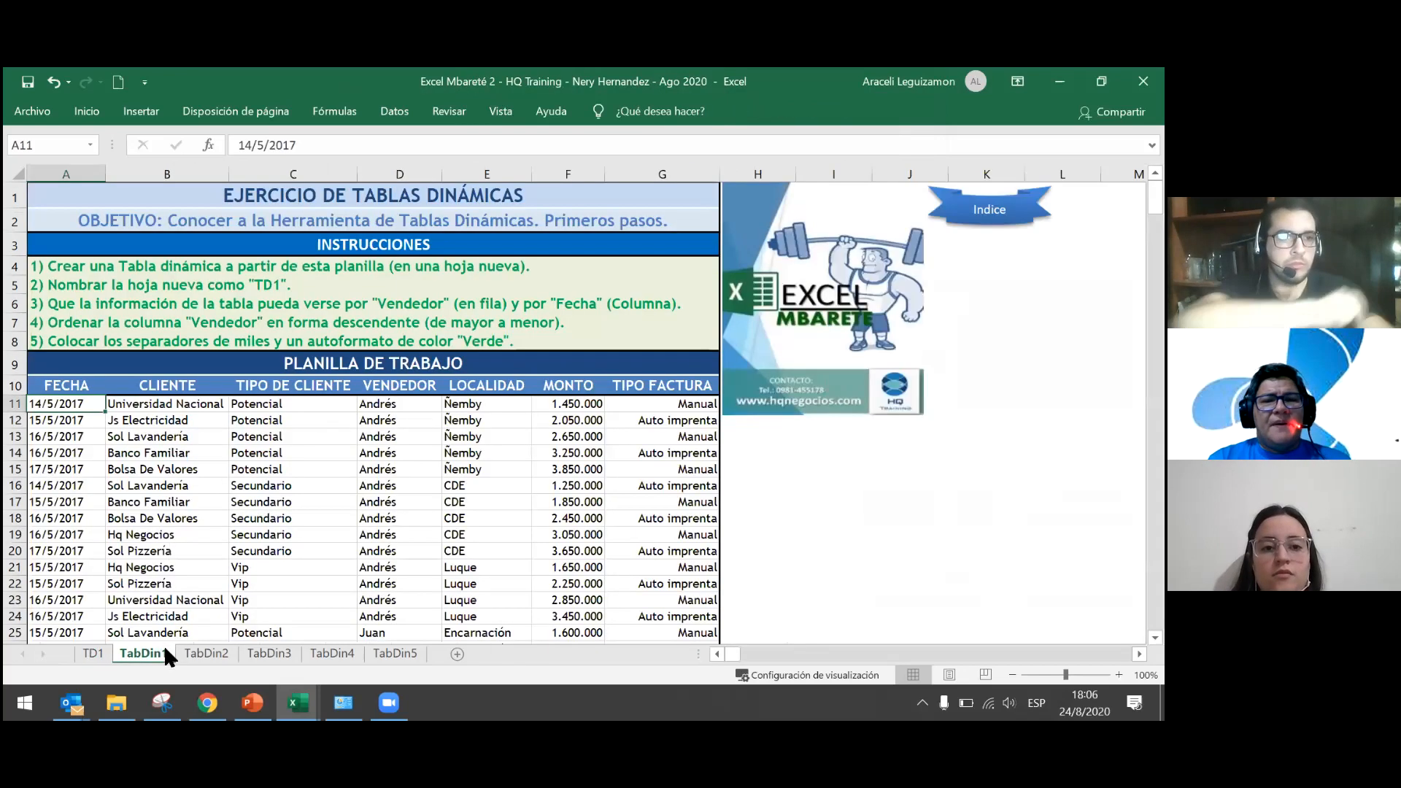
{"action": "left_click", "coordinate": [98, 646]}
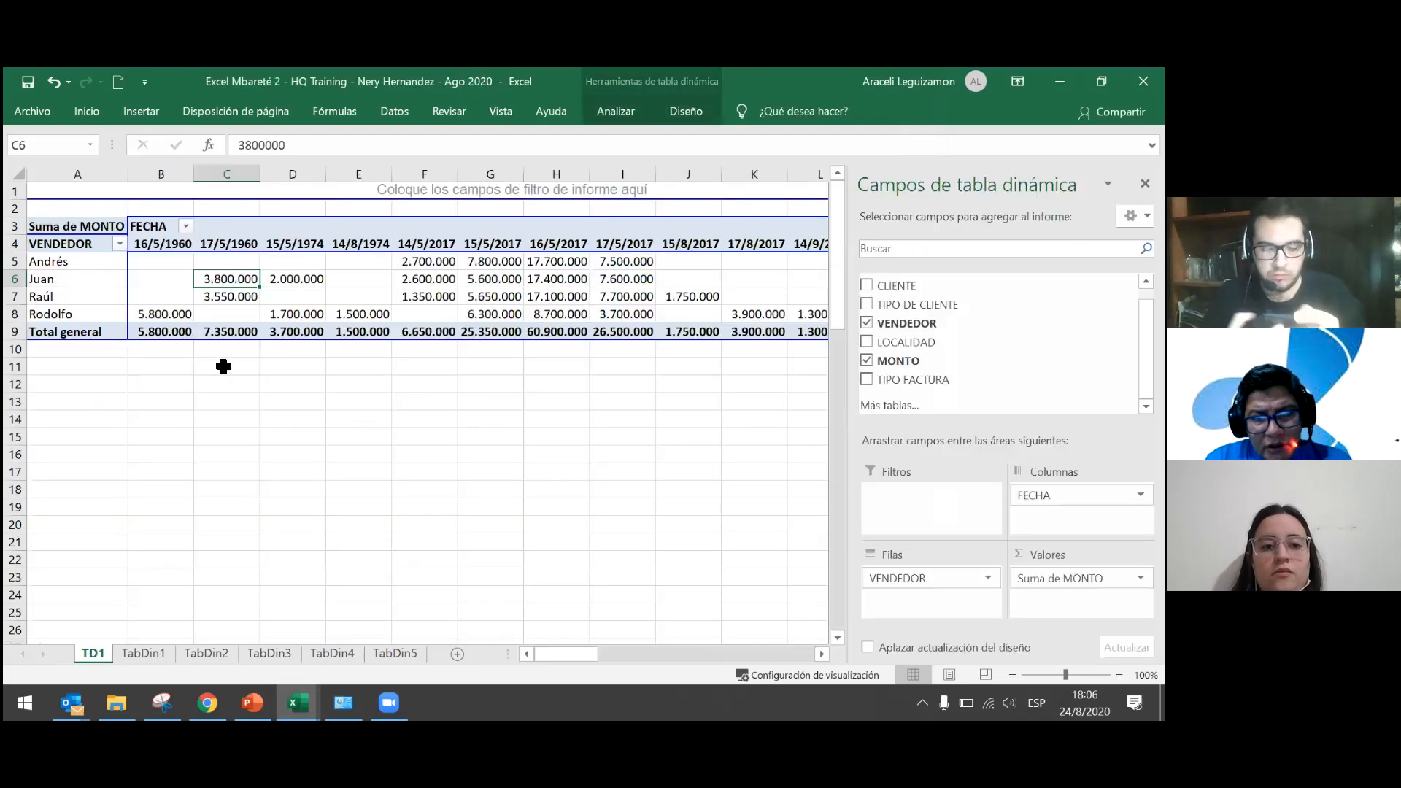
{"action": "left_click", "coordinate": [119, 243]}
{"action": "key", "text": "Escape"}
{"action": "left_click", "coordinate": [162, 652]}
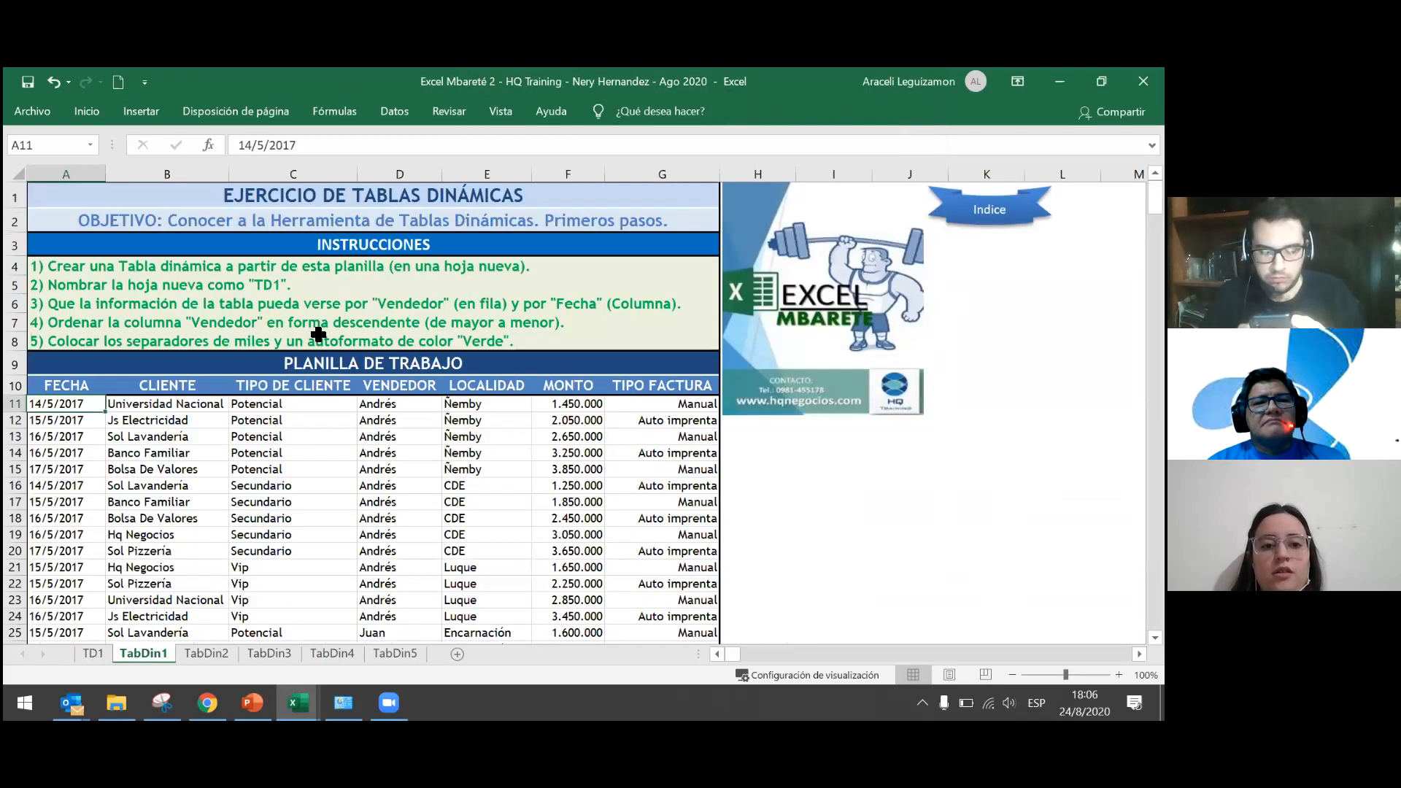
{"action": "left_click", "coordinate": [205, 326]}
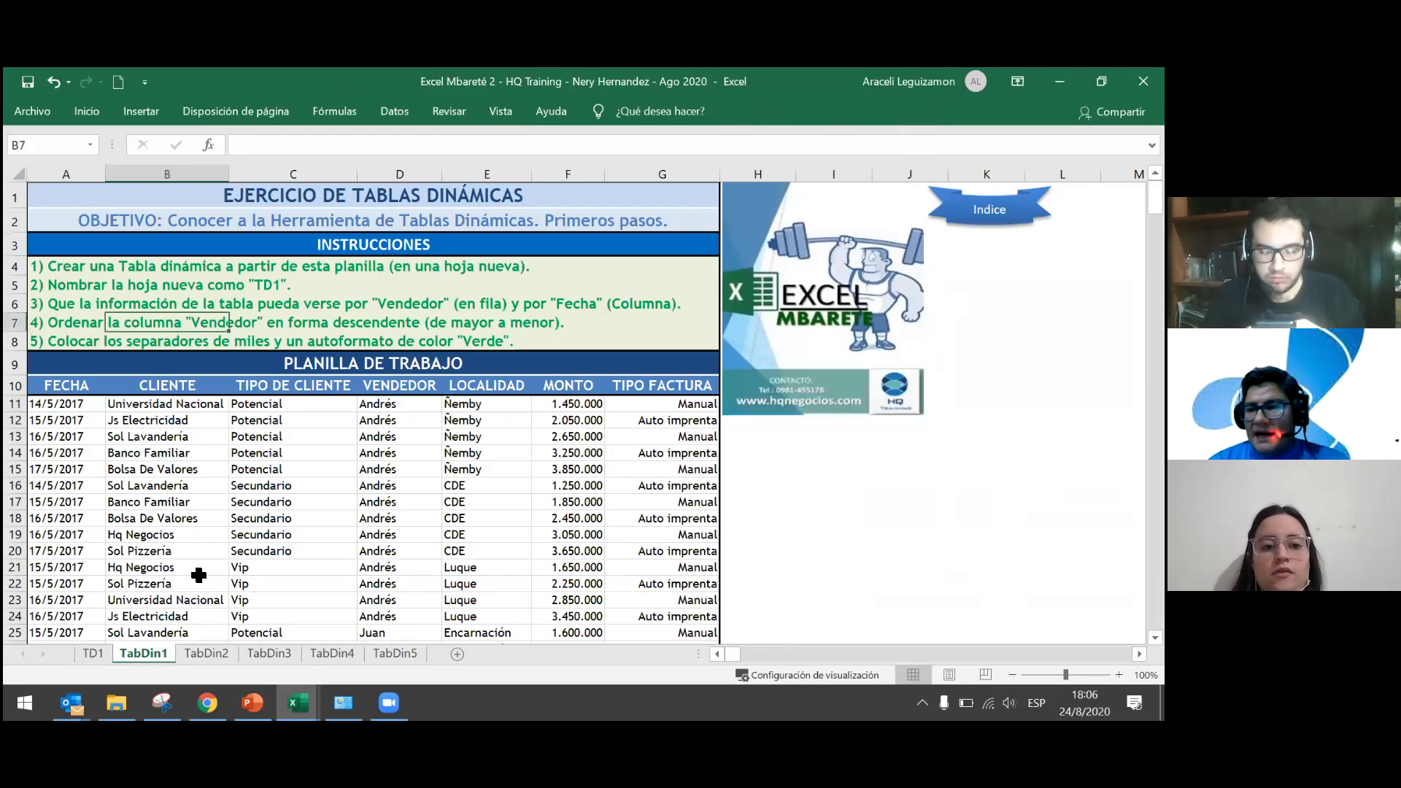
{"action": "left_click", "coordinate": [93, 653]}
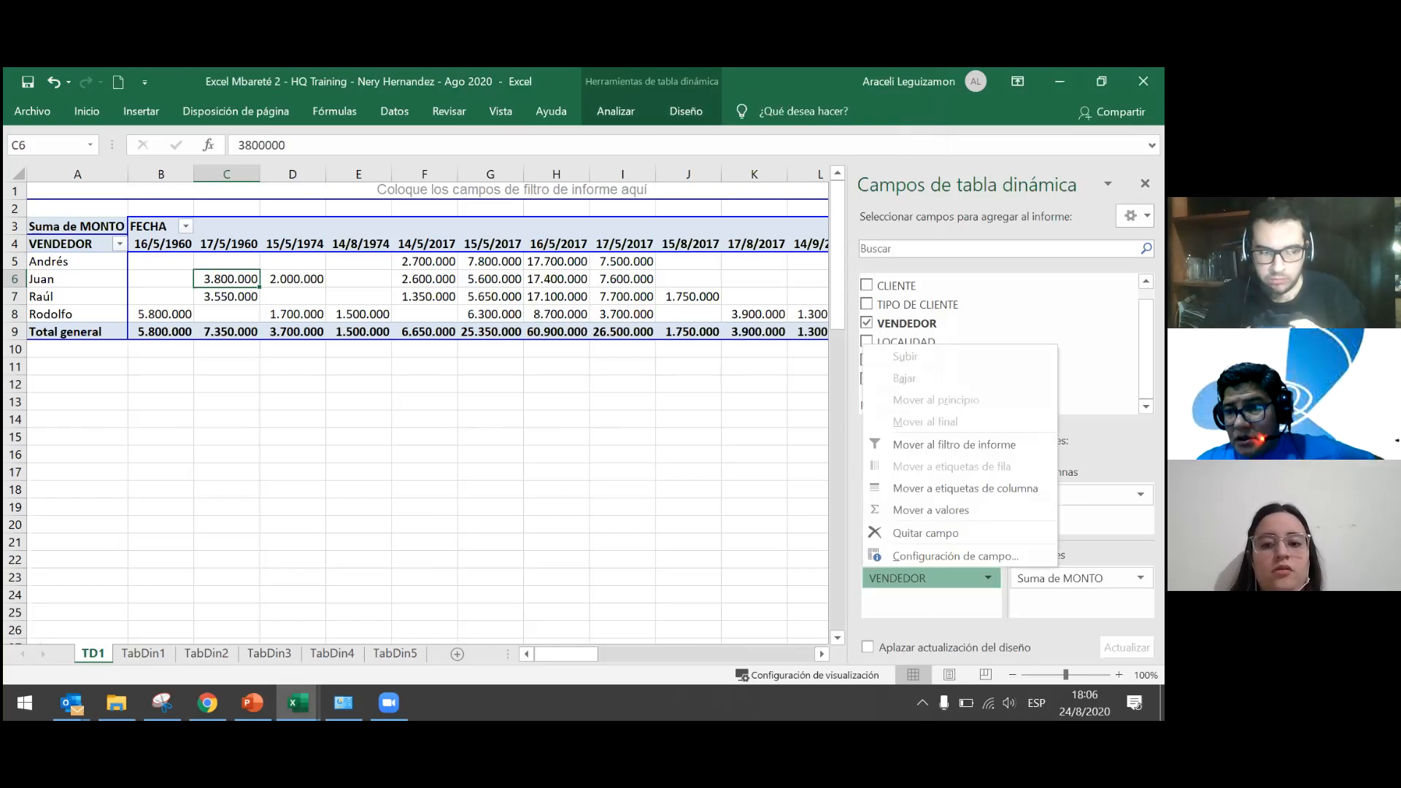
{"action": "key", "text": "Escape"}
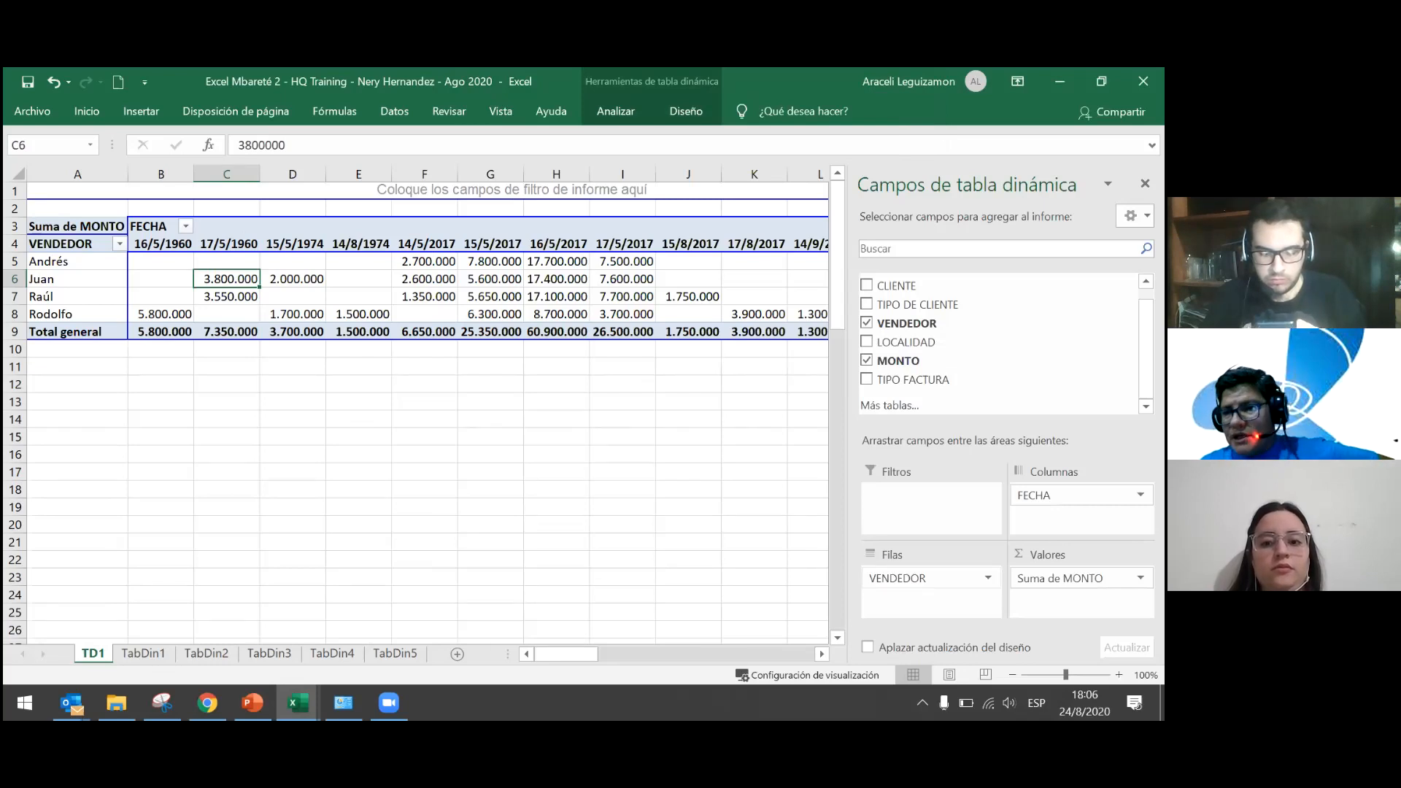
{"action": "left_click", "coordinate": [932, 577]}
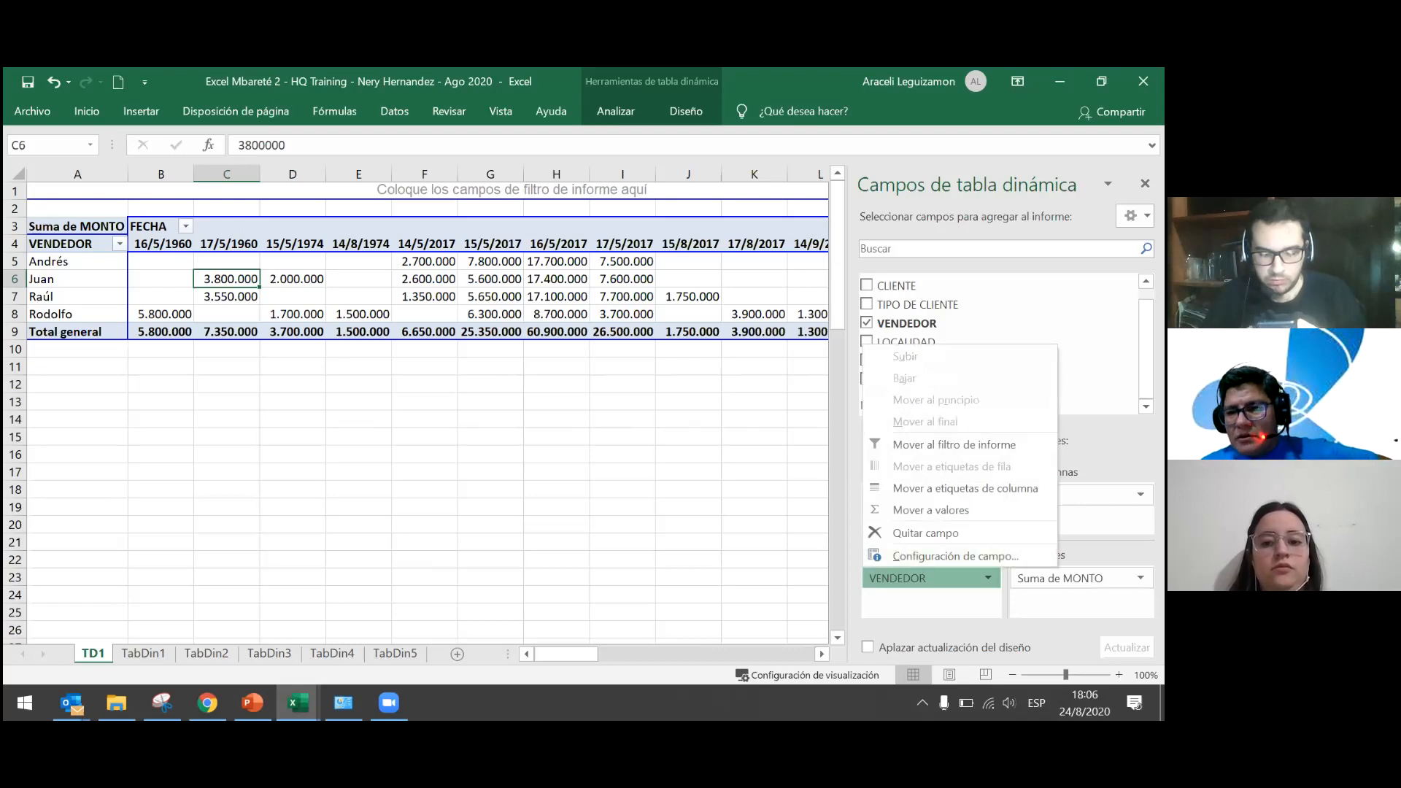
{"action": "key", "text": "Escape"}
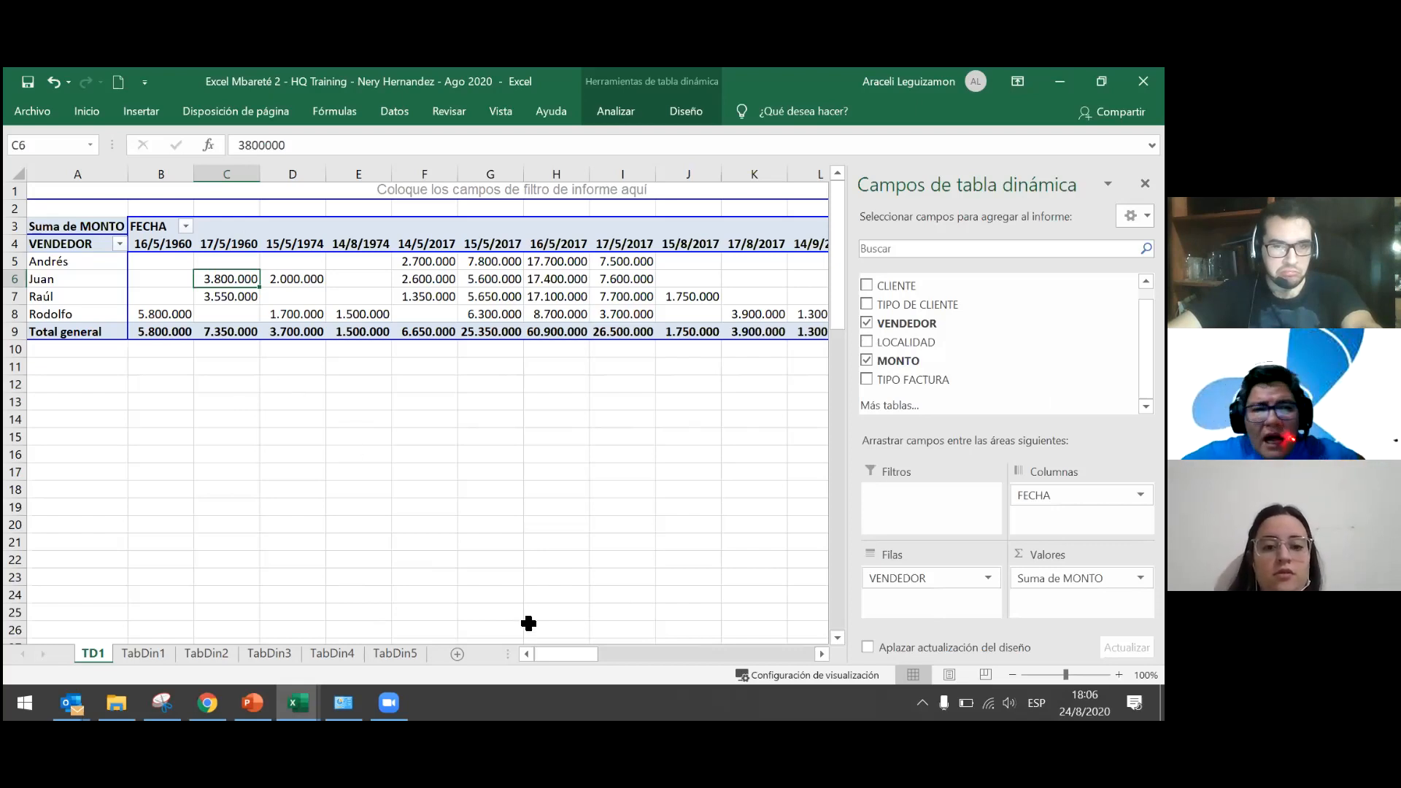
Examine the Total general column of the TD1 pivot table at 90% zoom and return to the VENDEDOR labels.
{"action": "left_click_drag", "start_coordinate": [557, 653], "coordinate": [588, 649]}
{"action": "scroll", "coordinate": [510, 604], "scroll_direction": "down", "scroll_amount": 1, "text": "ctrl"}
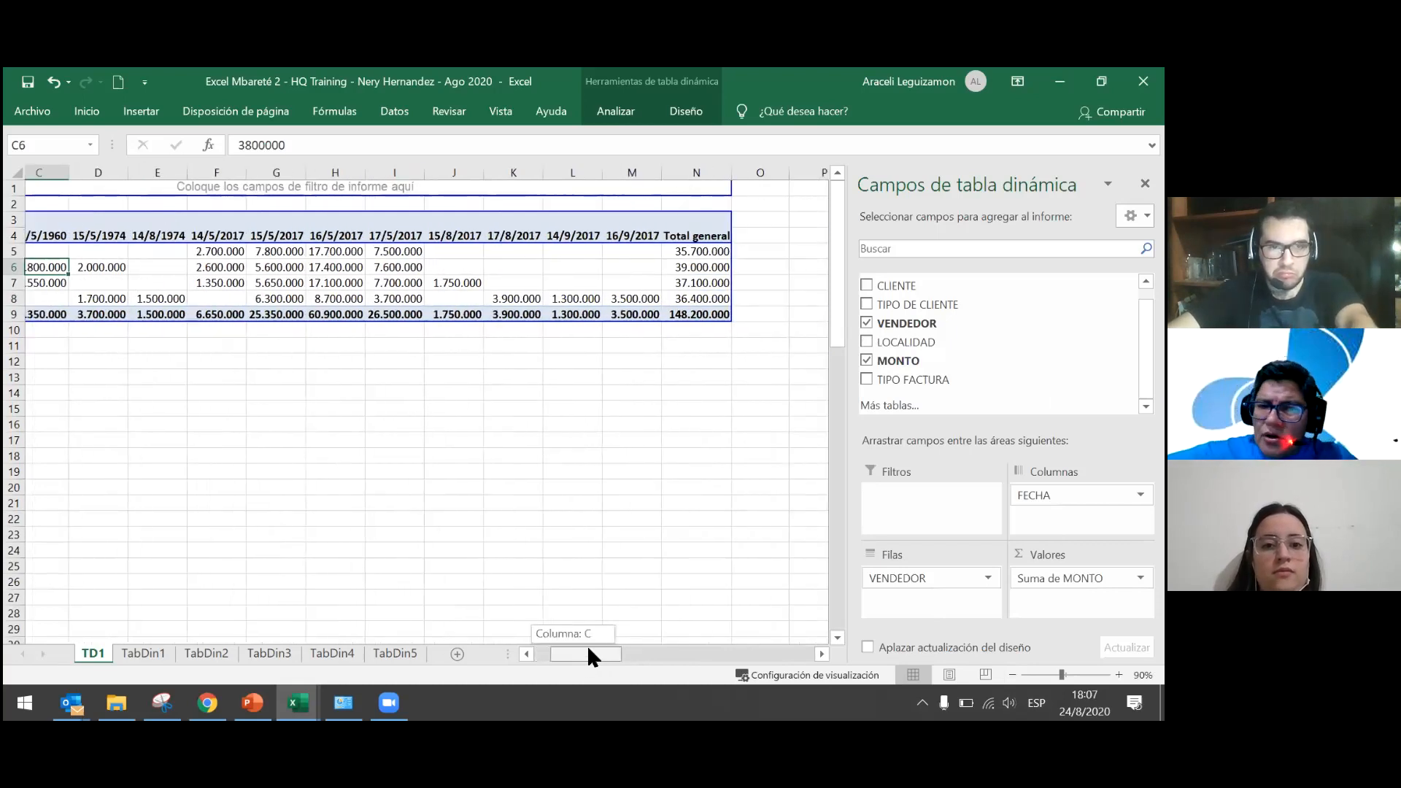
{"action": "left_click_drag", "start_coordinate": [586, 645], "coordinate": [586, 645]}
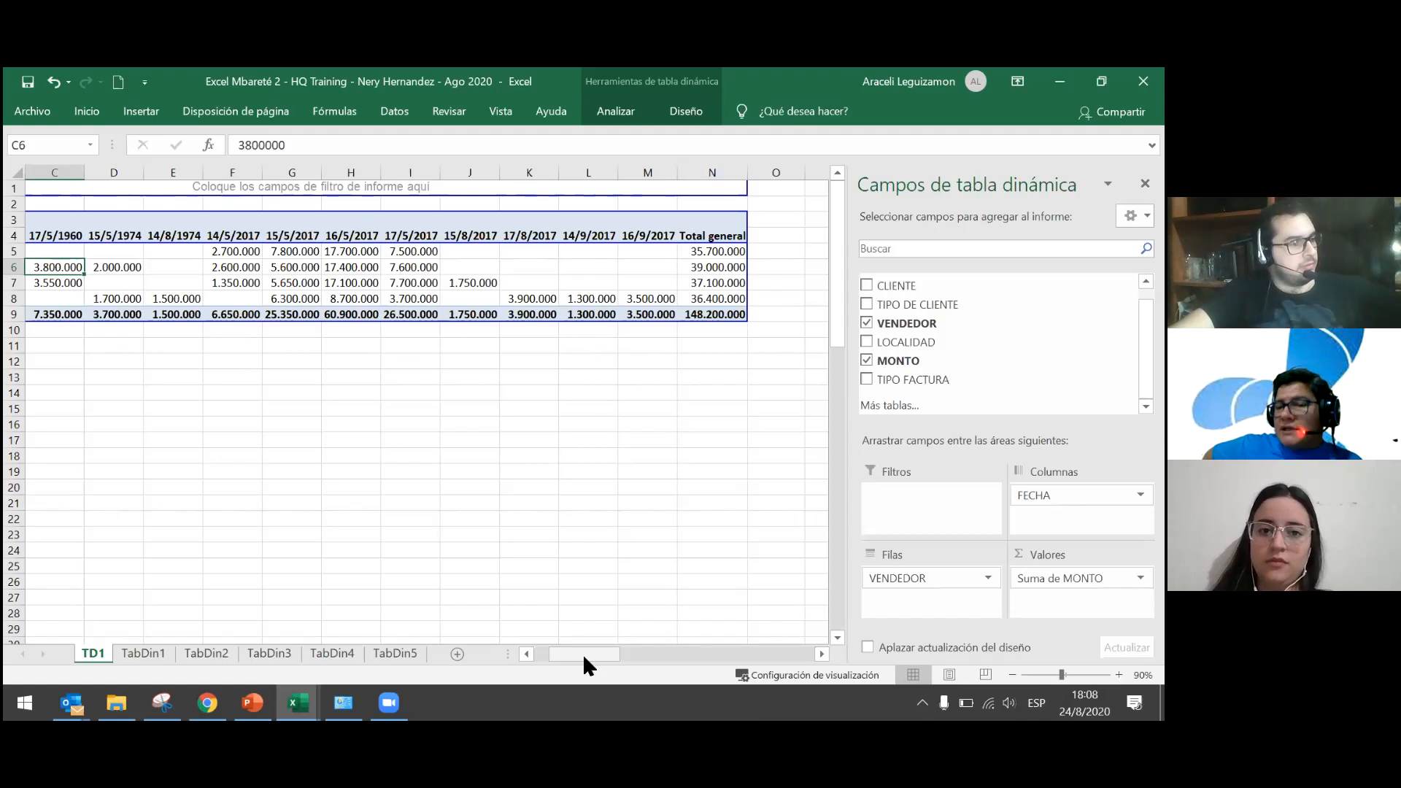
{"action": "left_click_drag", "start_coordinate": [583, 656], "coordinate": [556, 662]}
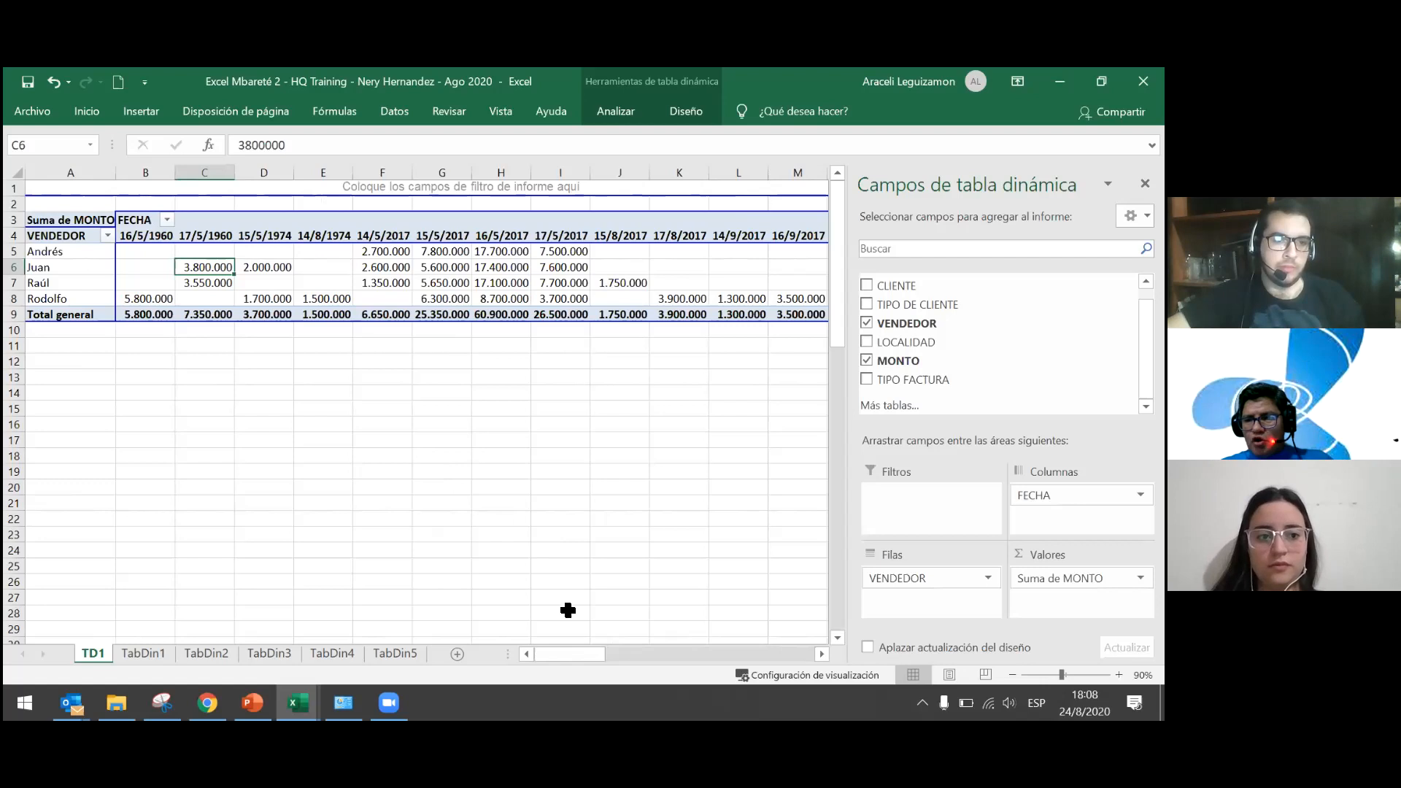
Inspect the Suma de MONTO value field settings from the Total general column, including the Mostrar valores como options, and leave them unchanged.
{"action": "left_click_drag", "start_coordinate": [569, 651], "coordinate": [573, 652]}
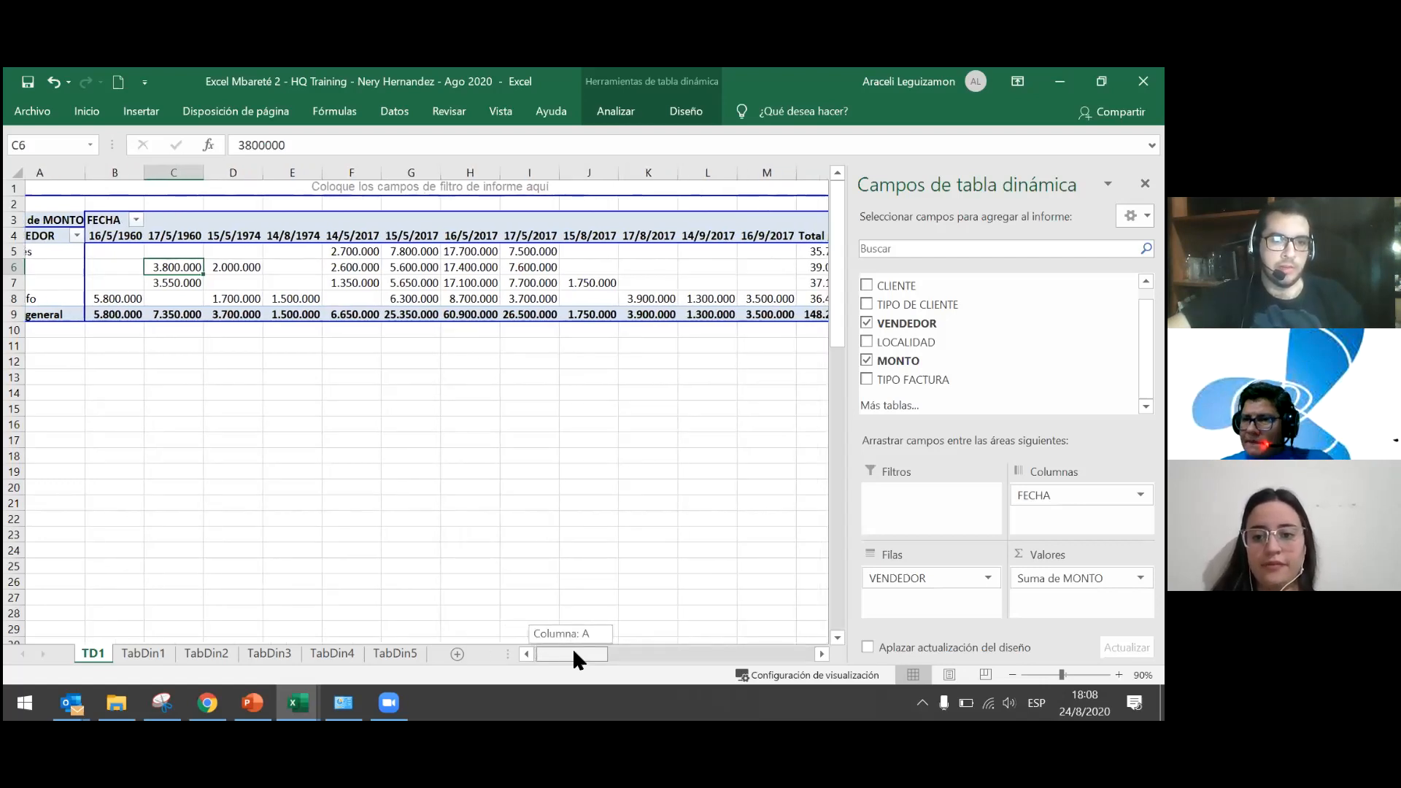
{"action": "left_click_drag", "start_coordinate": [572, 646], "coordinate": [591, 651]}
{"action": "right_click", "coordinate": [664, 242]}
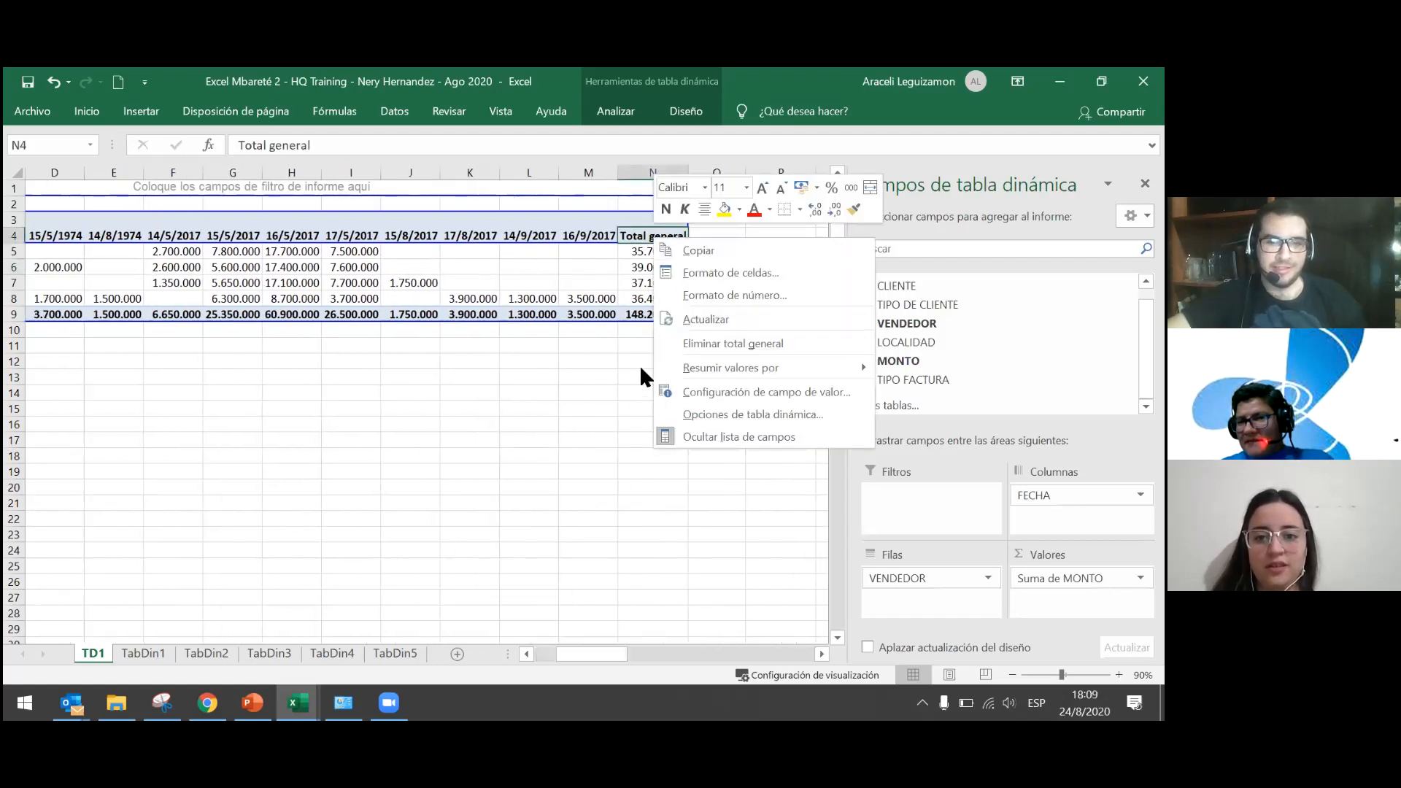
{"action": "left_click", "coordinate": [765, 394]}
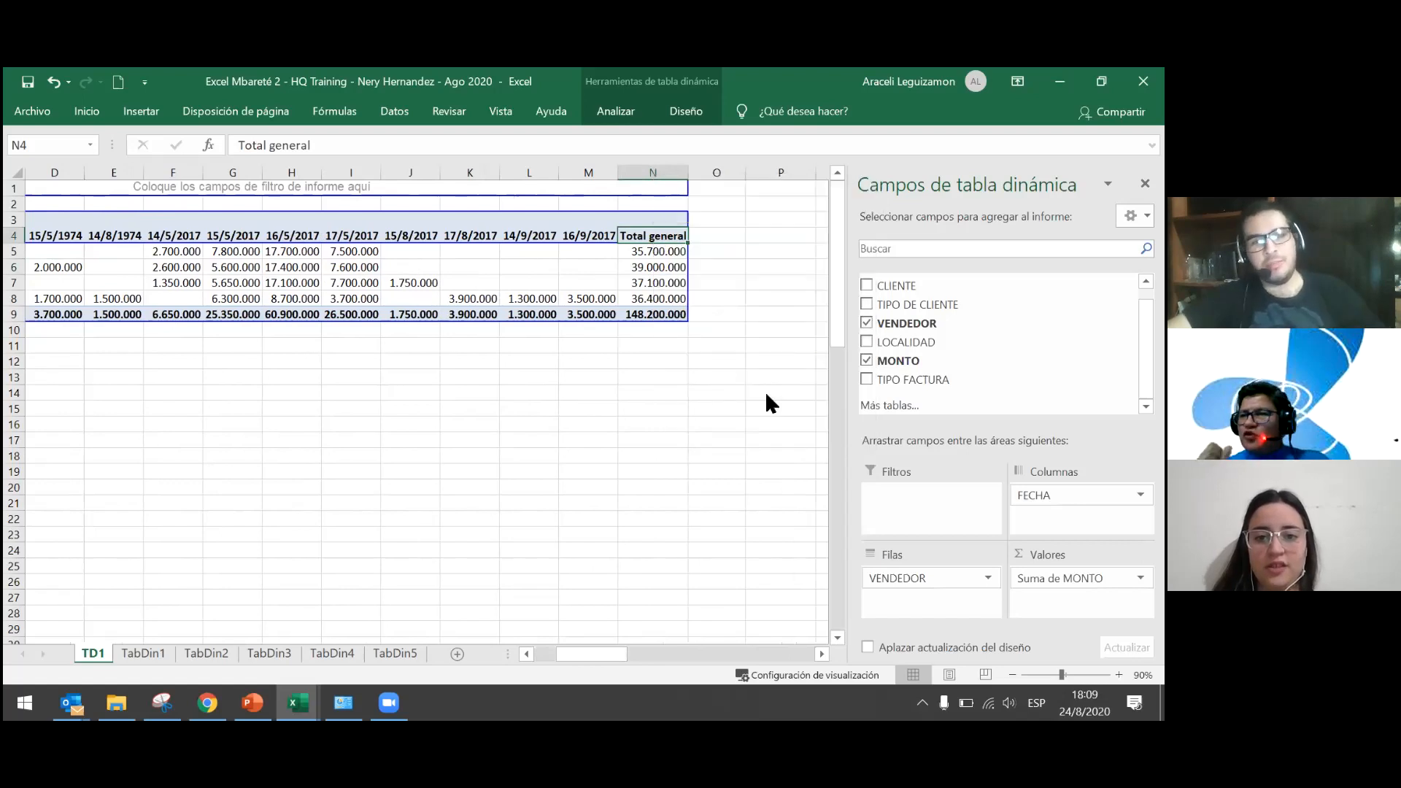
{"action": "left_click", "coordinate": [800, 452]}
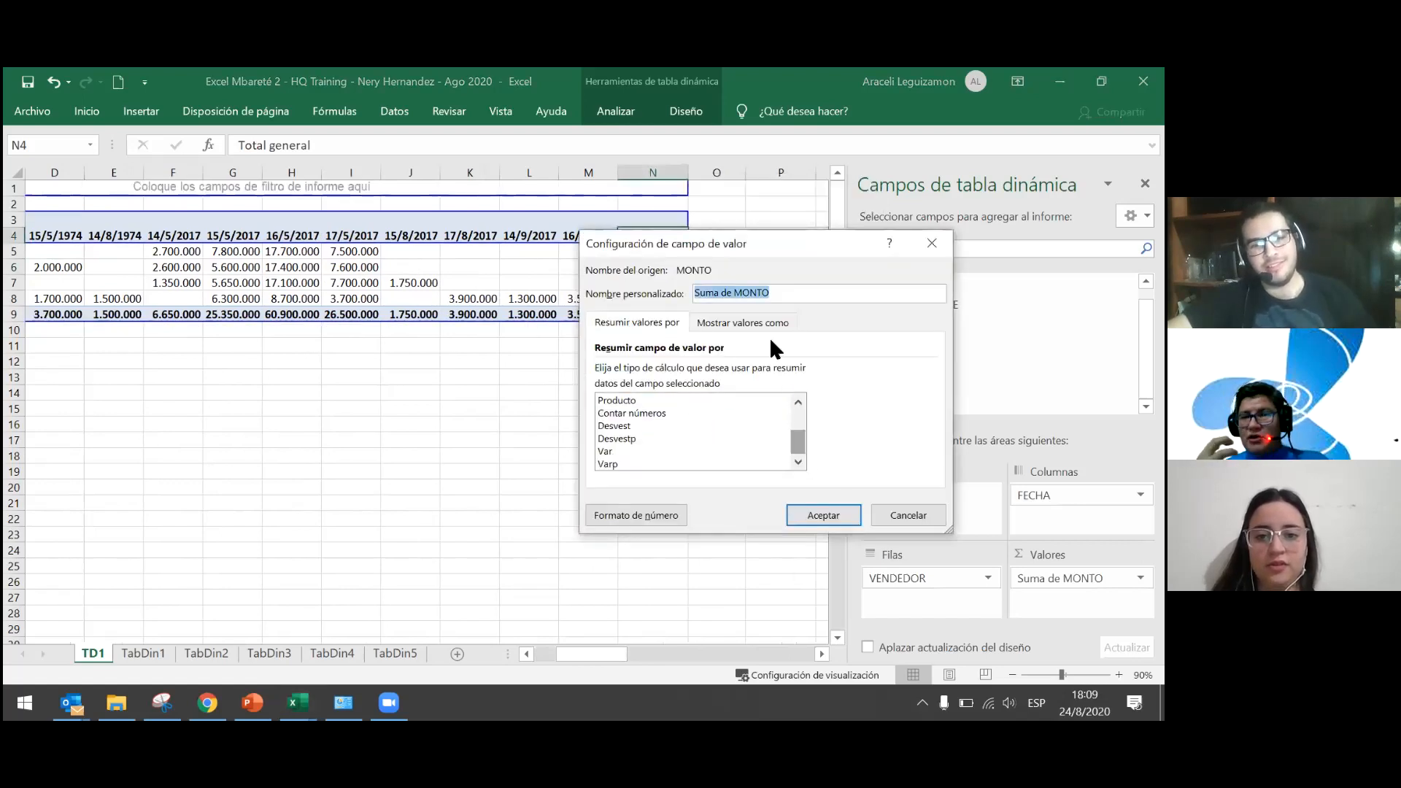
{"action": "left_click", "coordinate": [769, 327]}
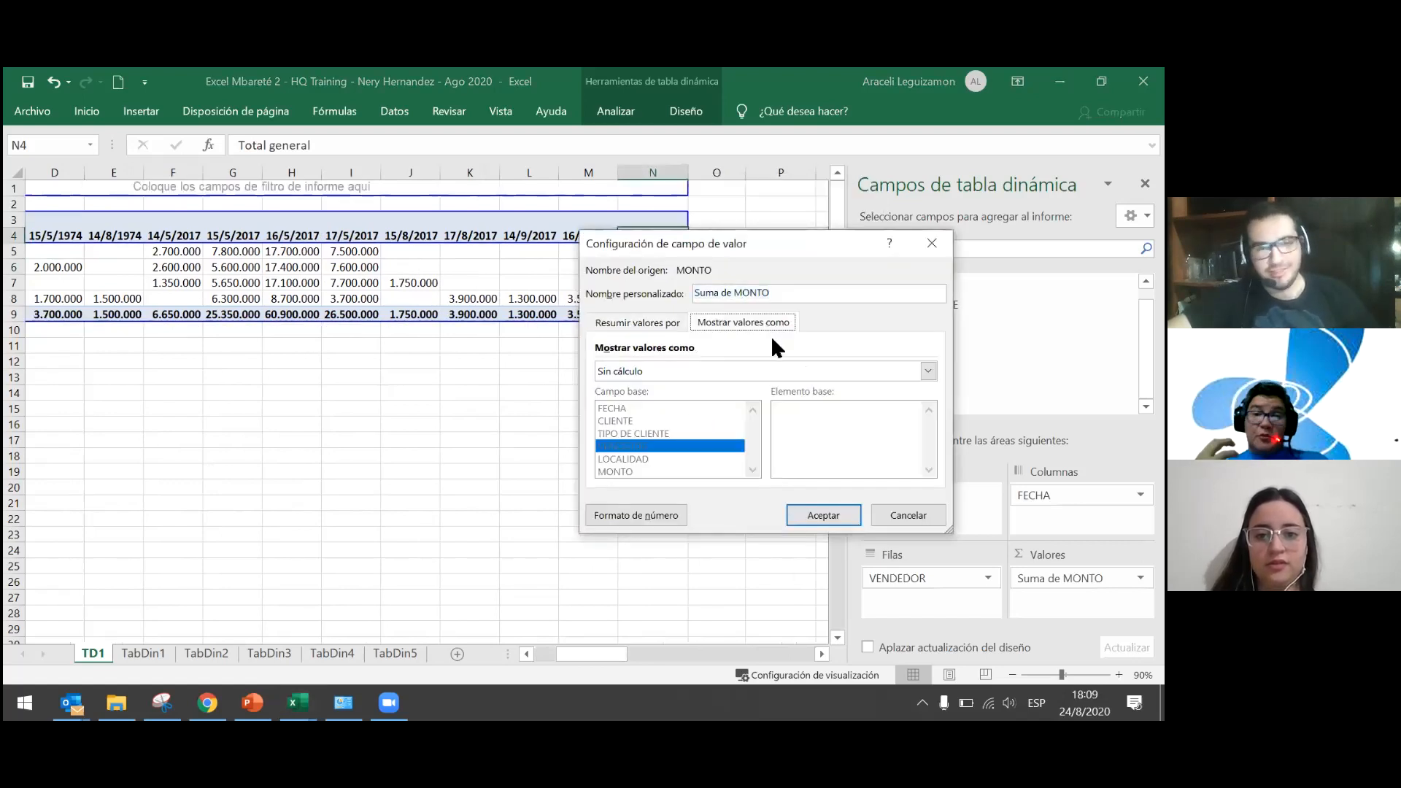
{"action": "left_click", "coordinate": [876, 510]}
{"action": "left_click_drag", "start_coordinate": [572, 653], "coordinate": [550, 654]}
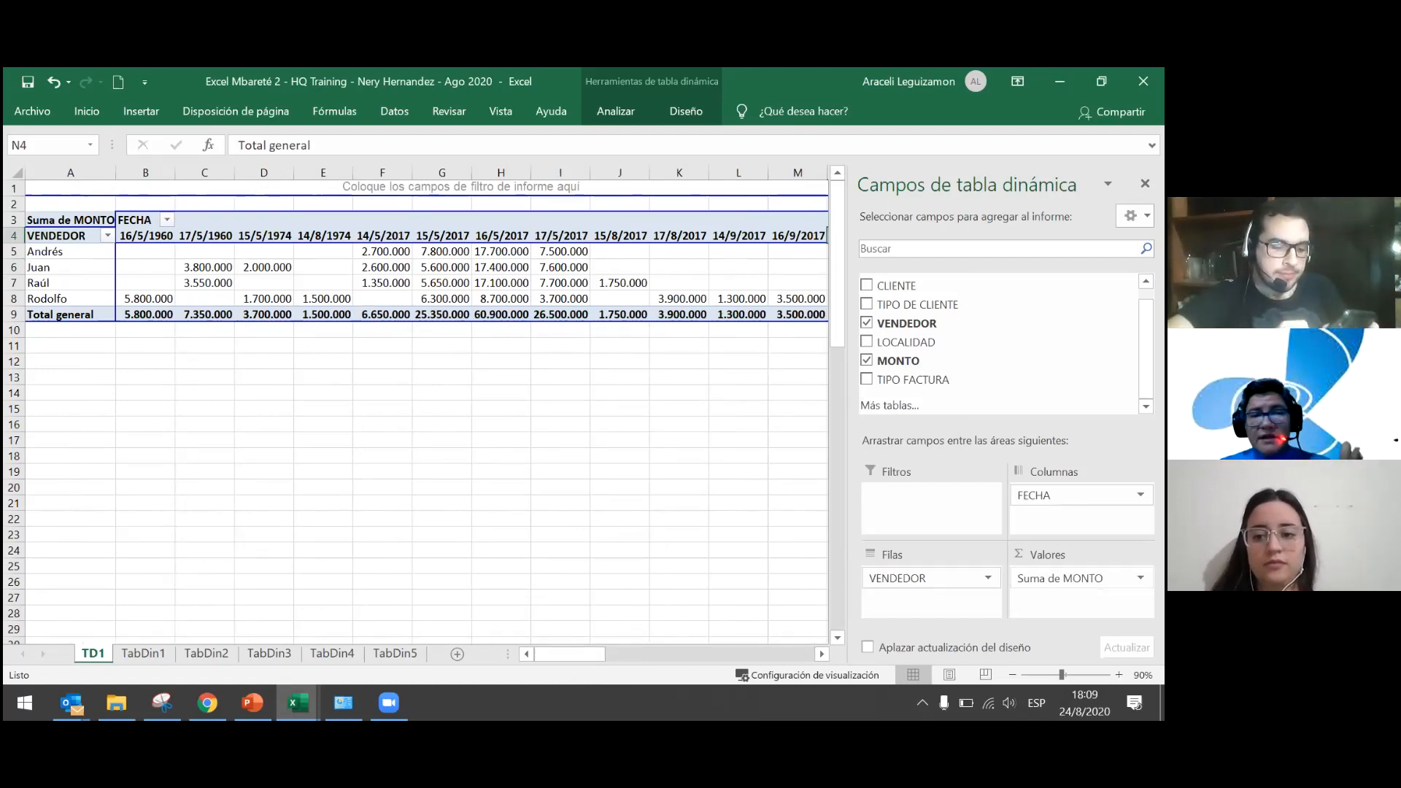
{"action": "left_click", "coordinate": [1139, 578]}
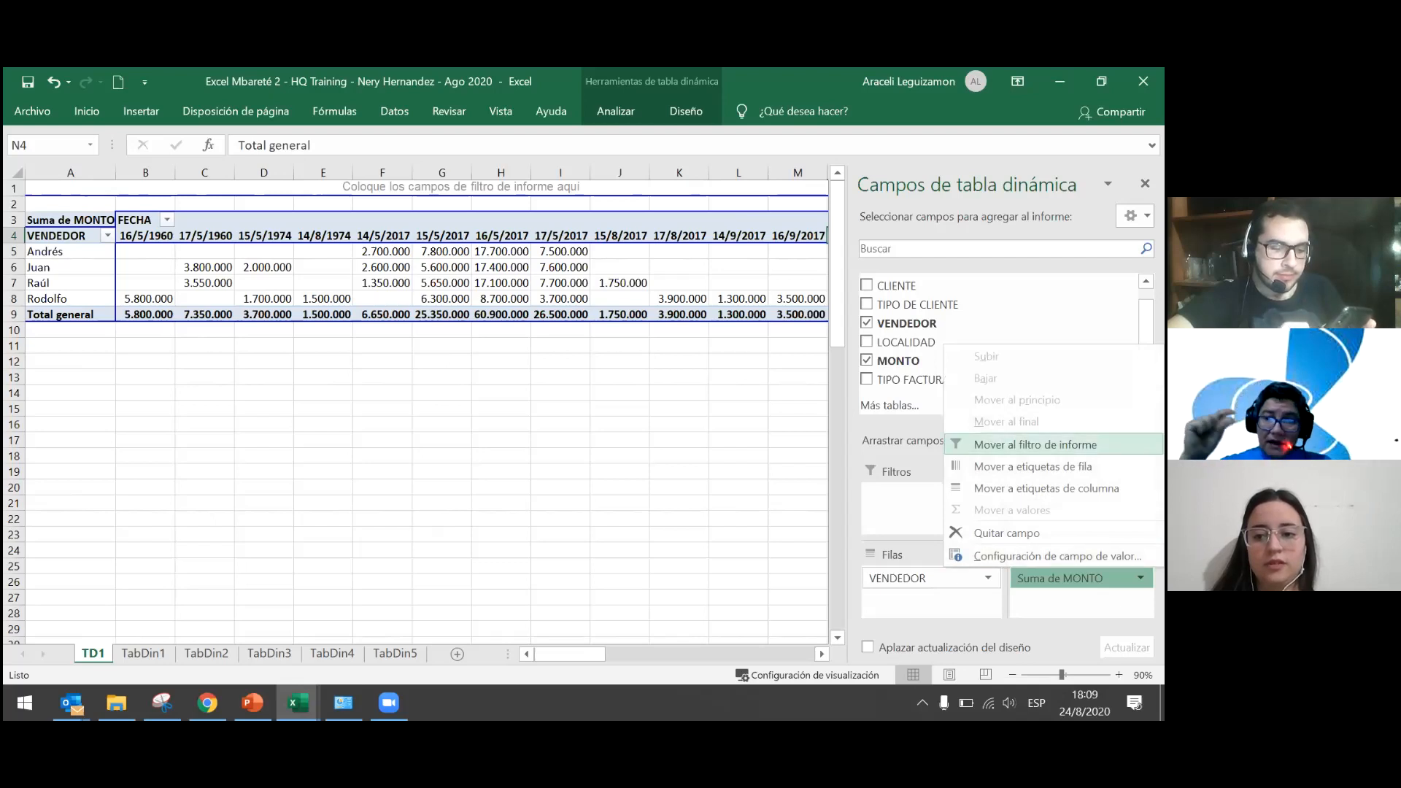
{"action": "key", "text": "Escape"}
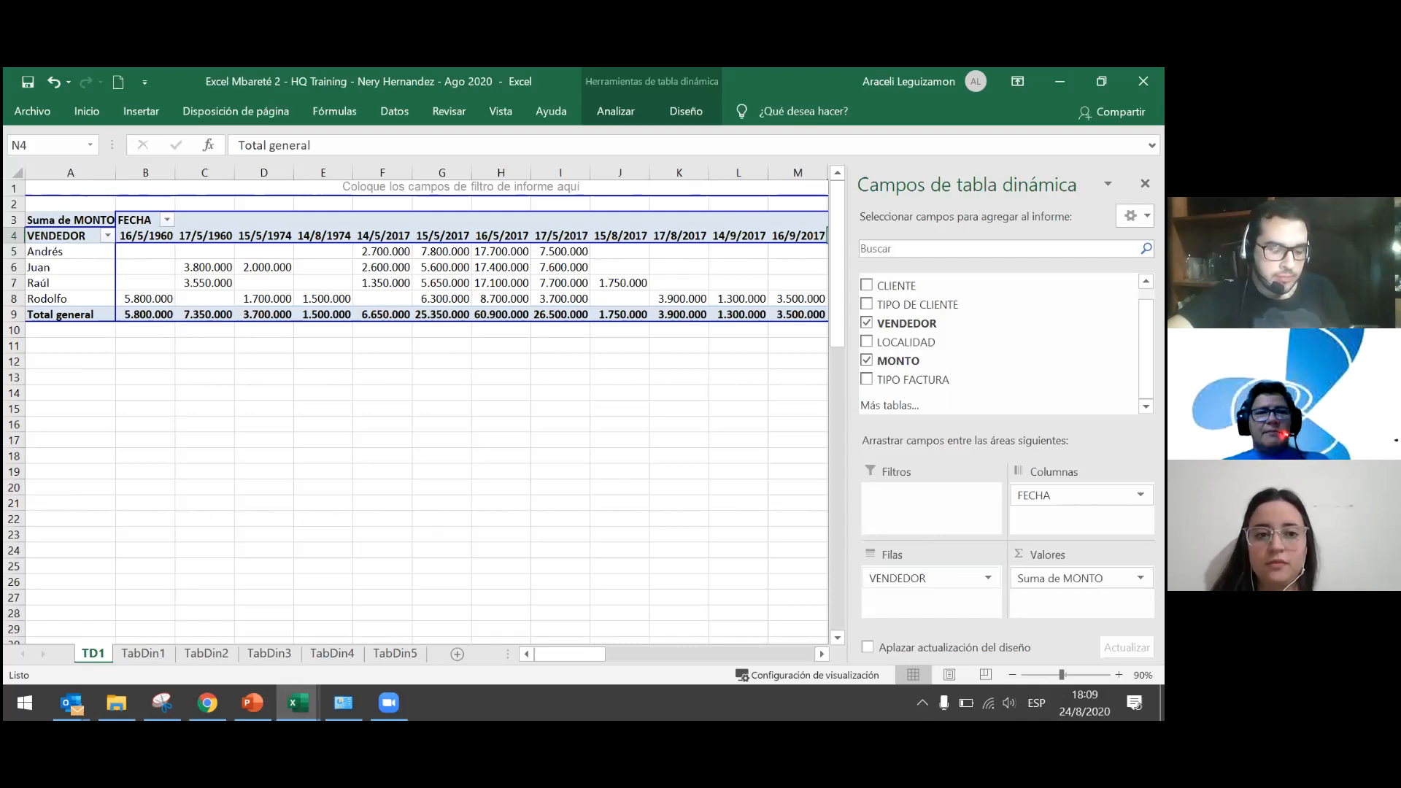
{"action": "left_click", "coordinate": [927, 577]}
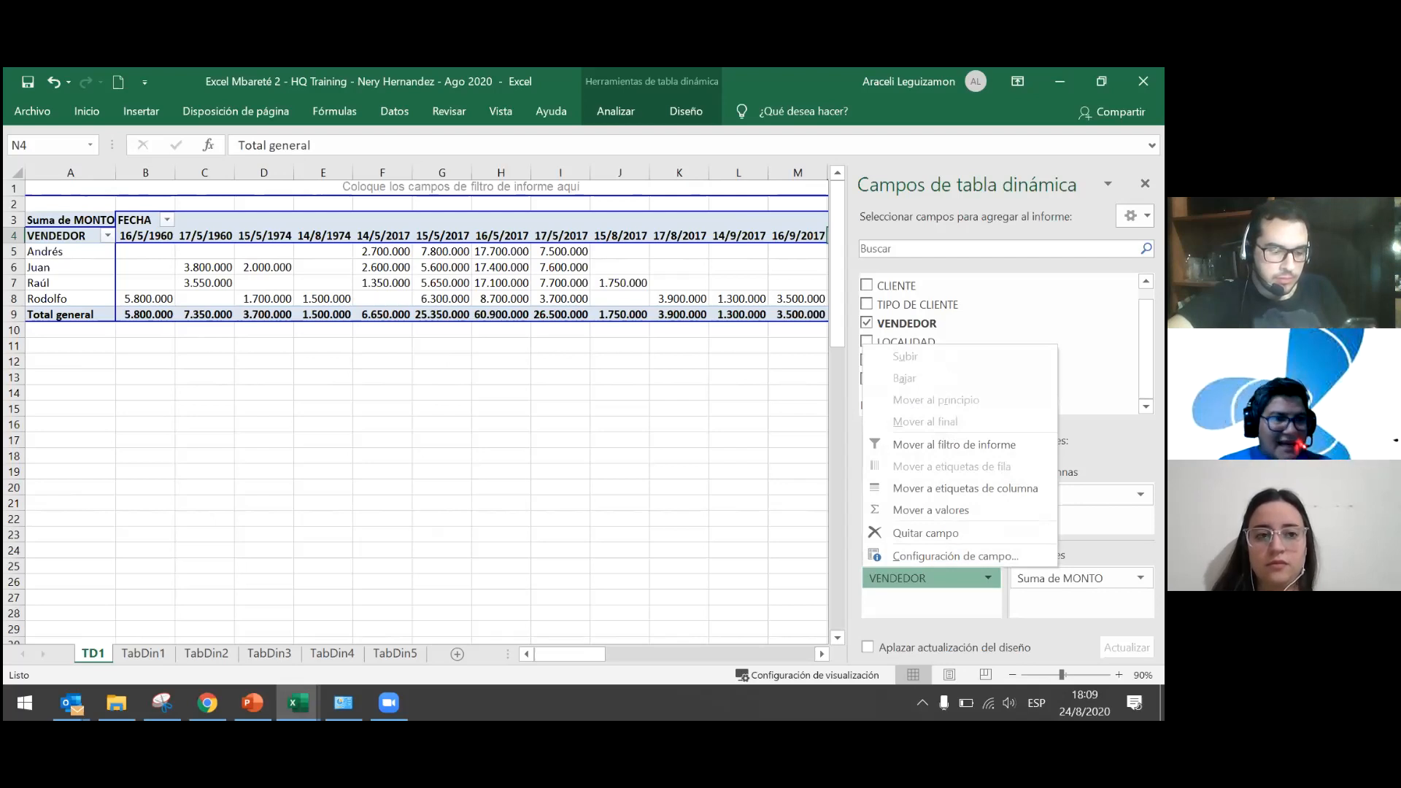
{"action": "left_click", "coordinate": [127, 234]}
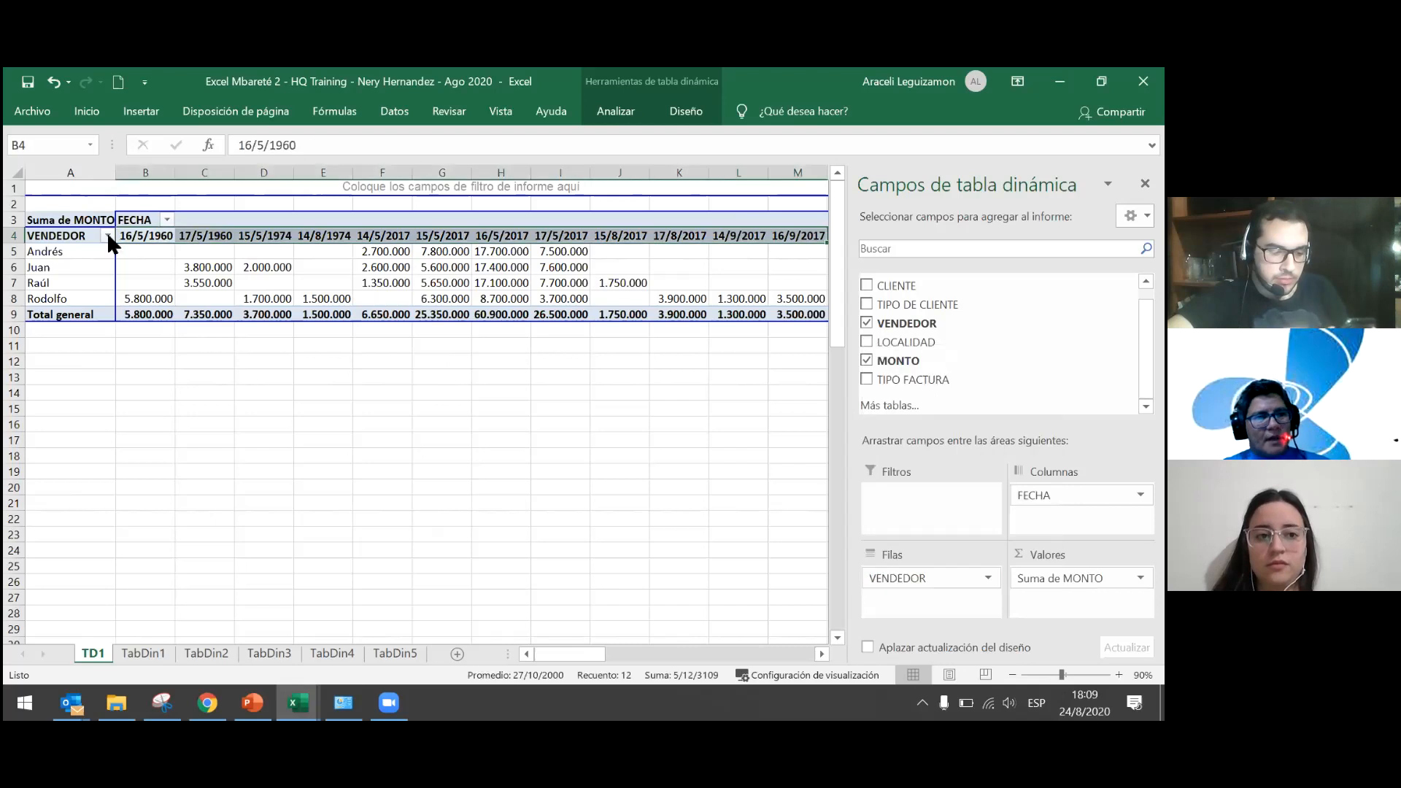
{"action": "left_click", "coordinate": [108, 234]}
{"action": "left_click", "coordinate": [328, 291]}
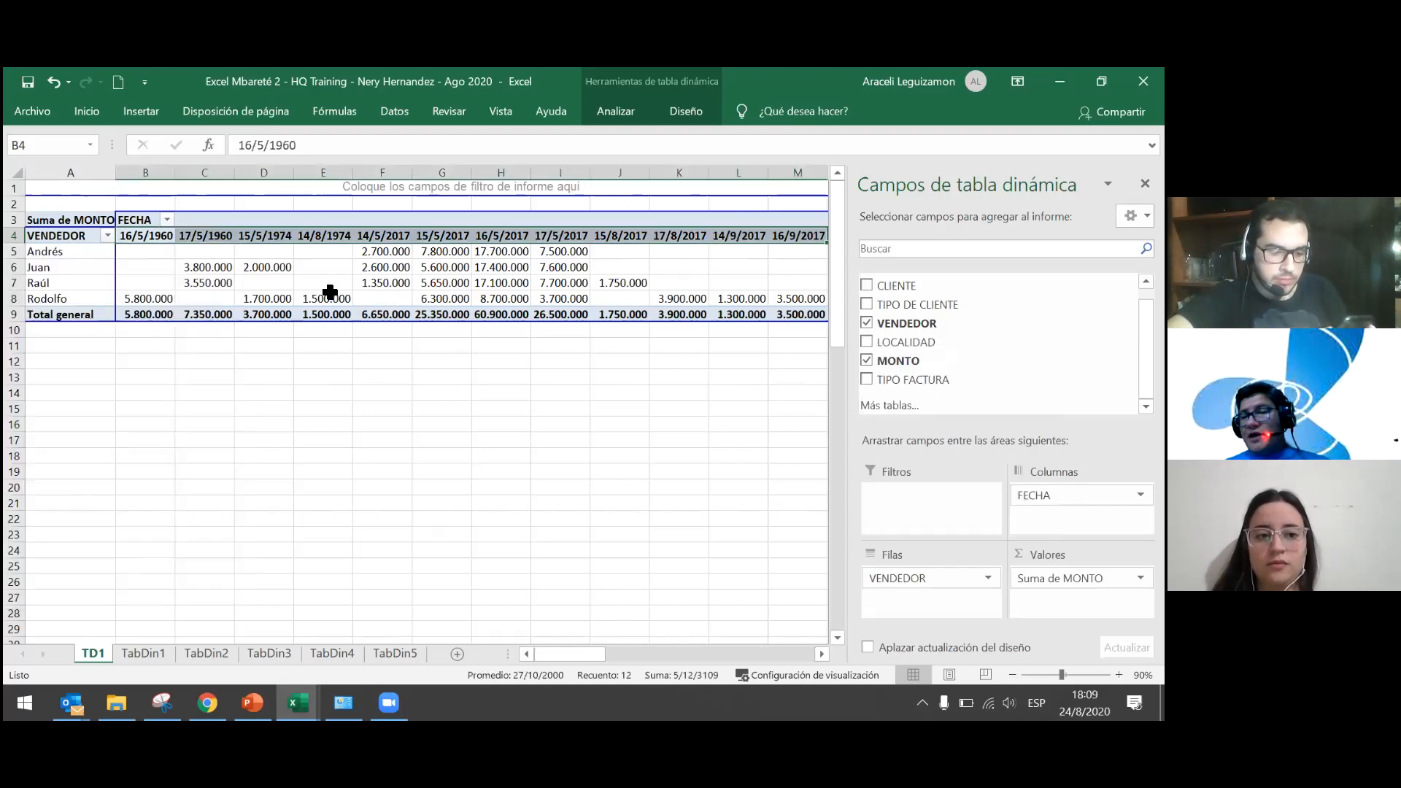
{"action": "left_click", "coordinate": [169, 280]}
Try sorting the VENDEDOR labels from Z to A, compare the Total general column, and undo the sort.
{"action": "left_click", "coordinate": [108, 235]}
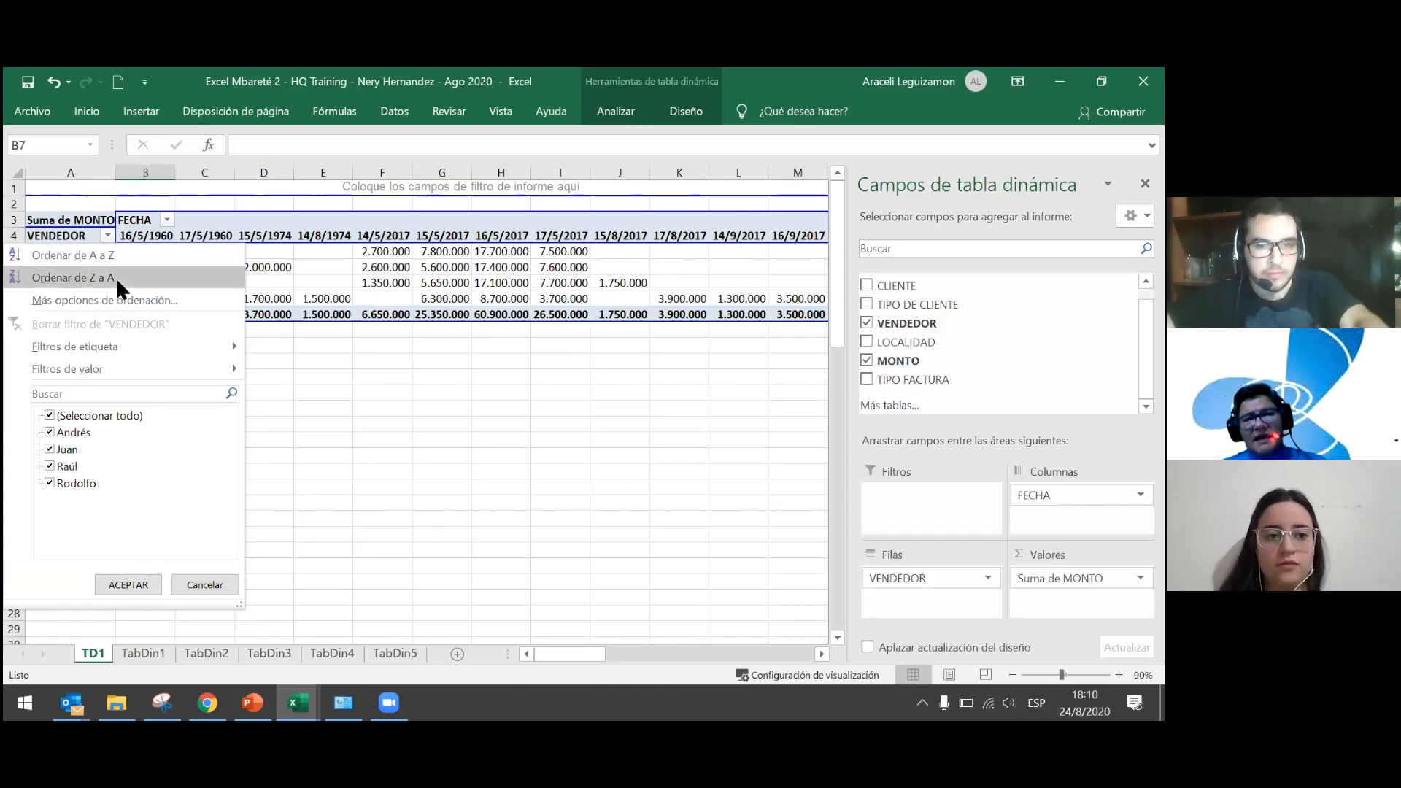
{"action": "left_click", "coordinate": [115, 277]}
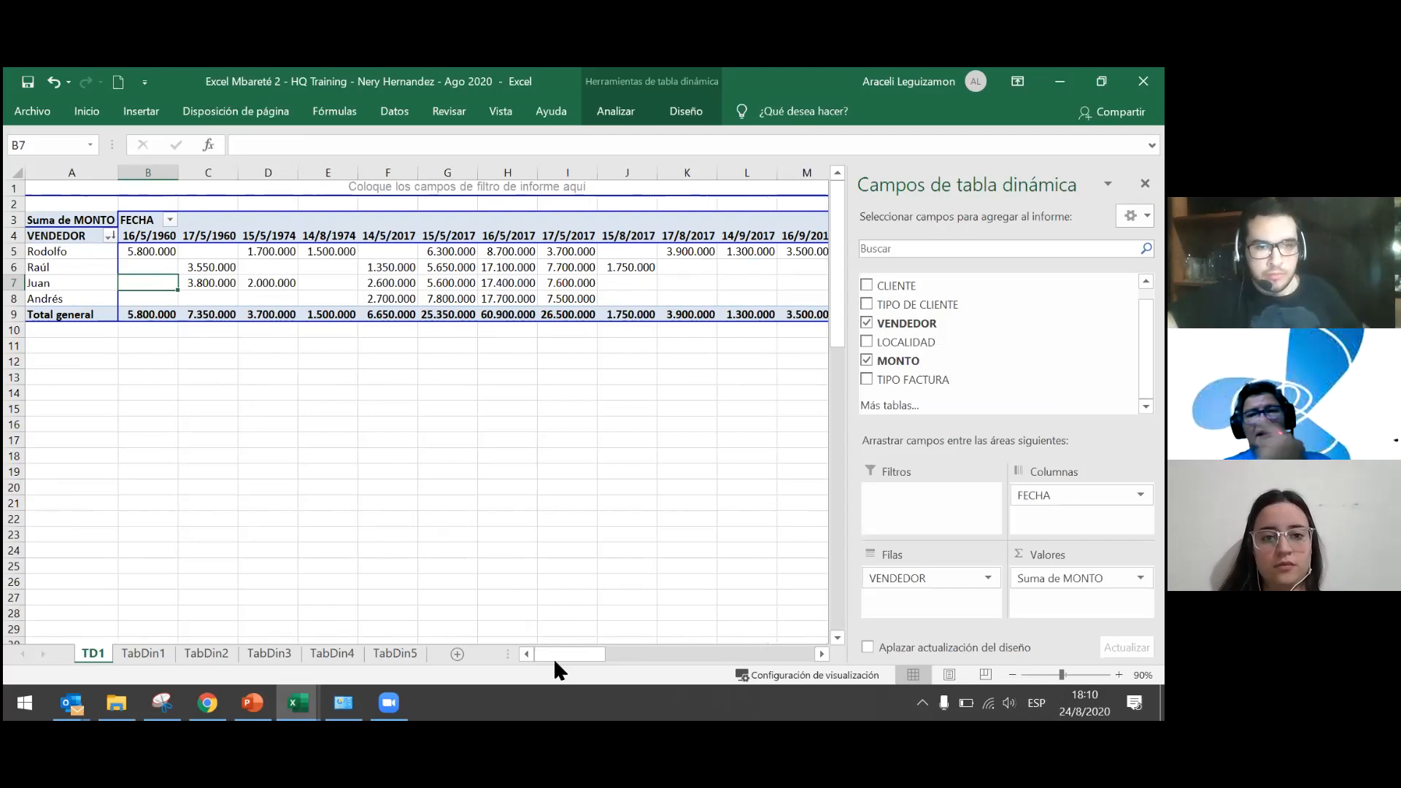
{"action": "left_click_drag", "start_coordinate": [555, 652], "coordinate": [584, 648]}
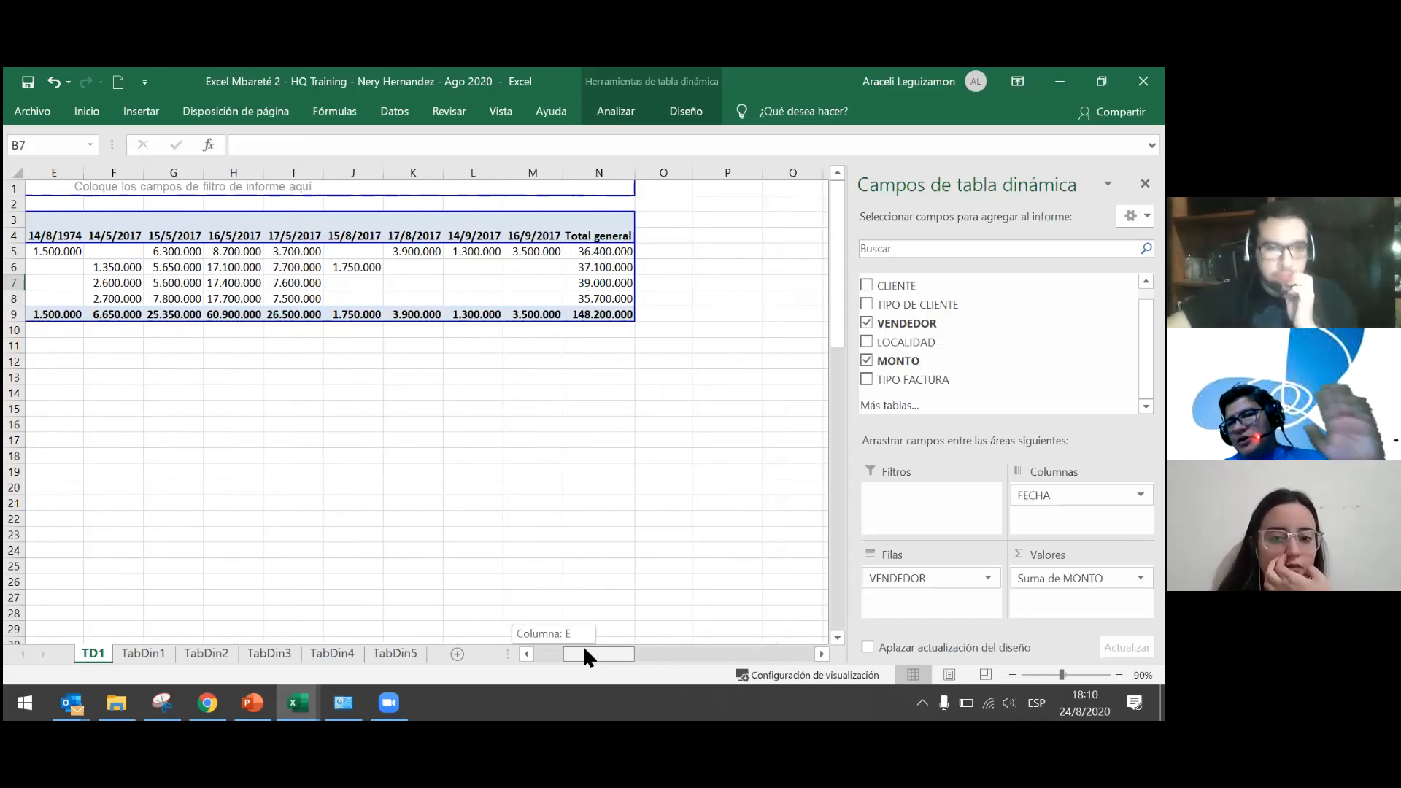
{"action": "left_click_drag", "start_coordinate": [582, 644], "coordinate": [531, 640]}
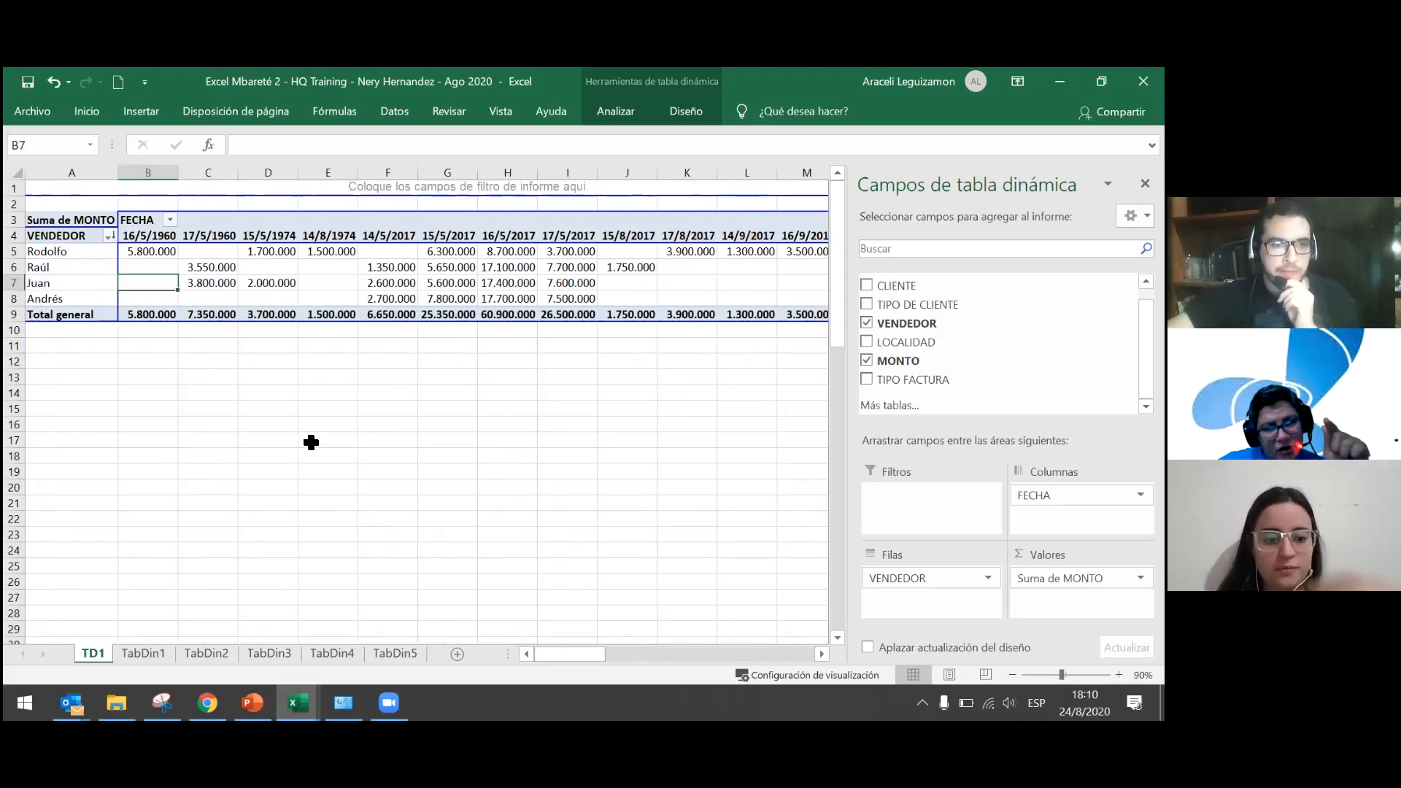
{"action": "key", "text": "ctrl+z"}
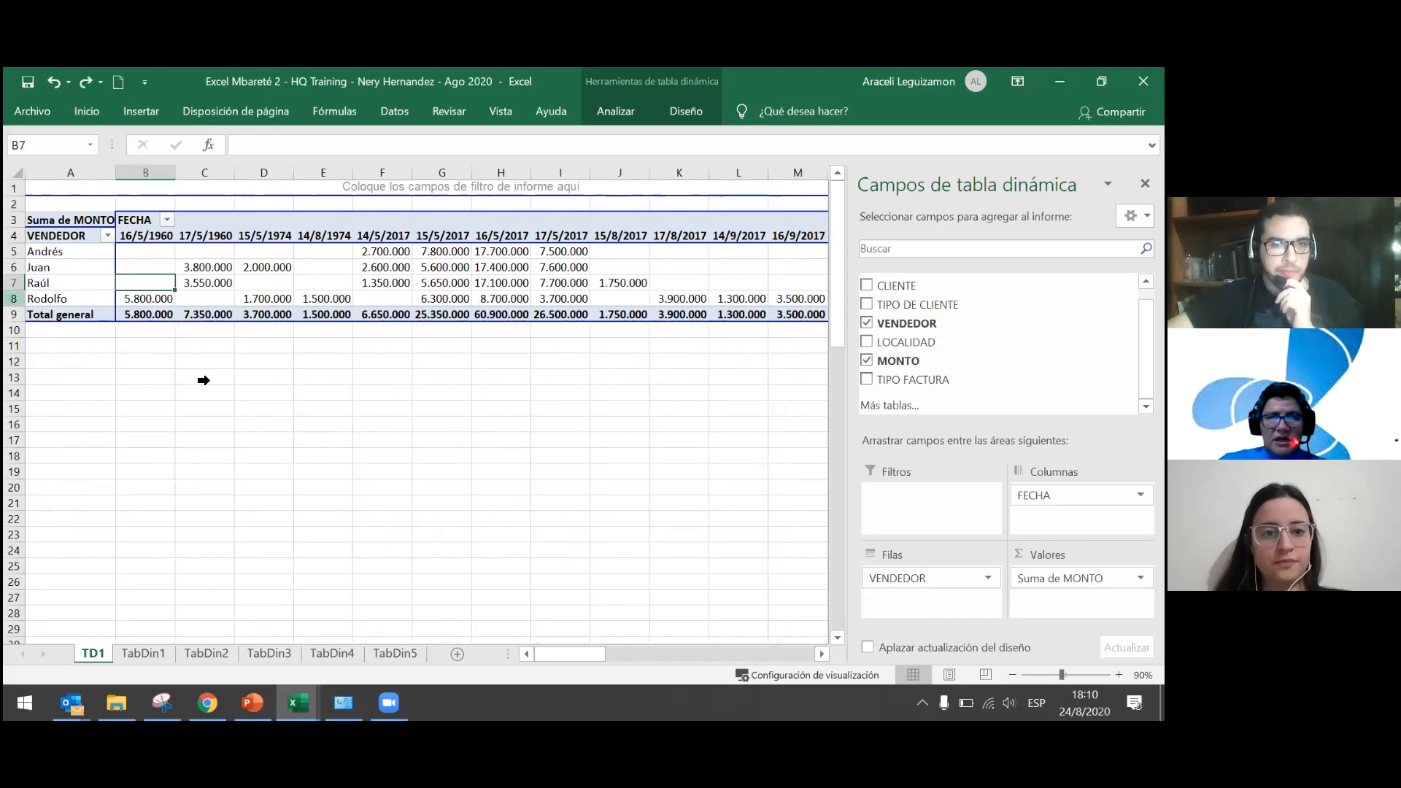
Sort the VENDEDOR rows in descending order by Suma de MONTO and check the Total general column.
{"action": "left_click", "coordinate": [108, 236]}
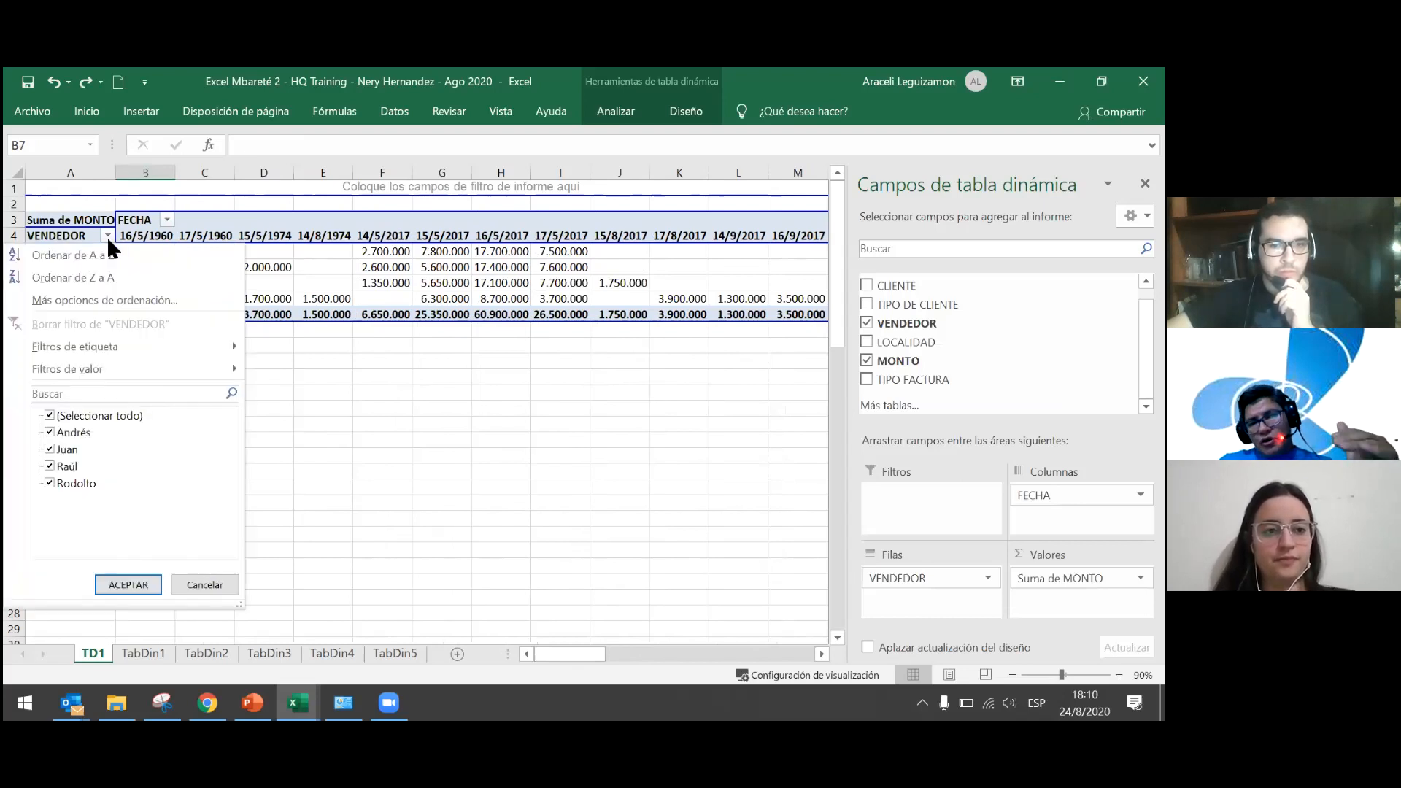
{"action": "left_click", "coordinate": [116, 293]}
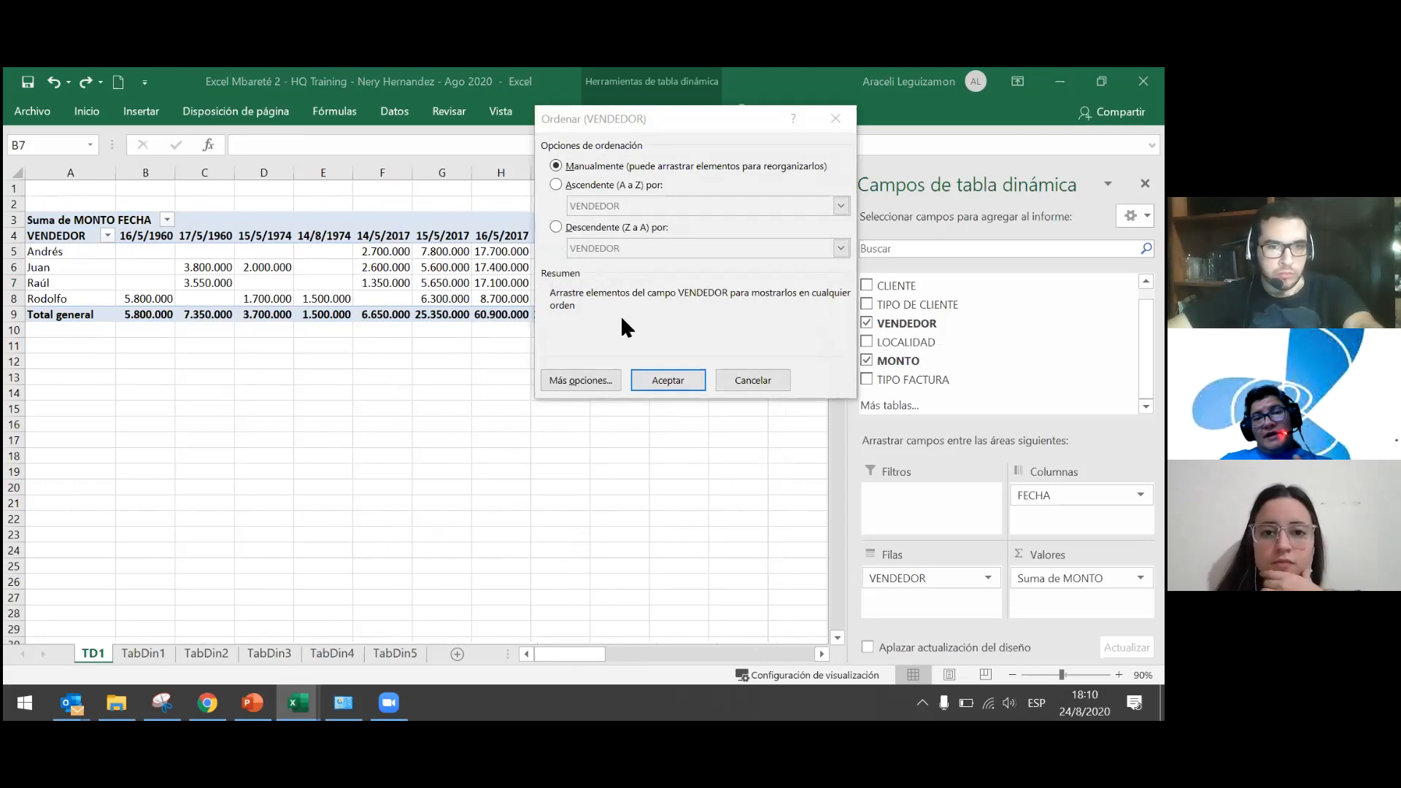
{"action": "left_click", "coordinate": [554, 227]}
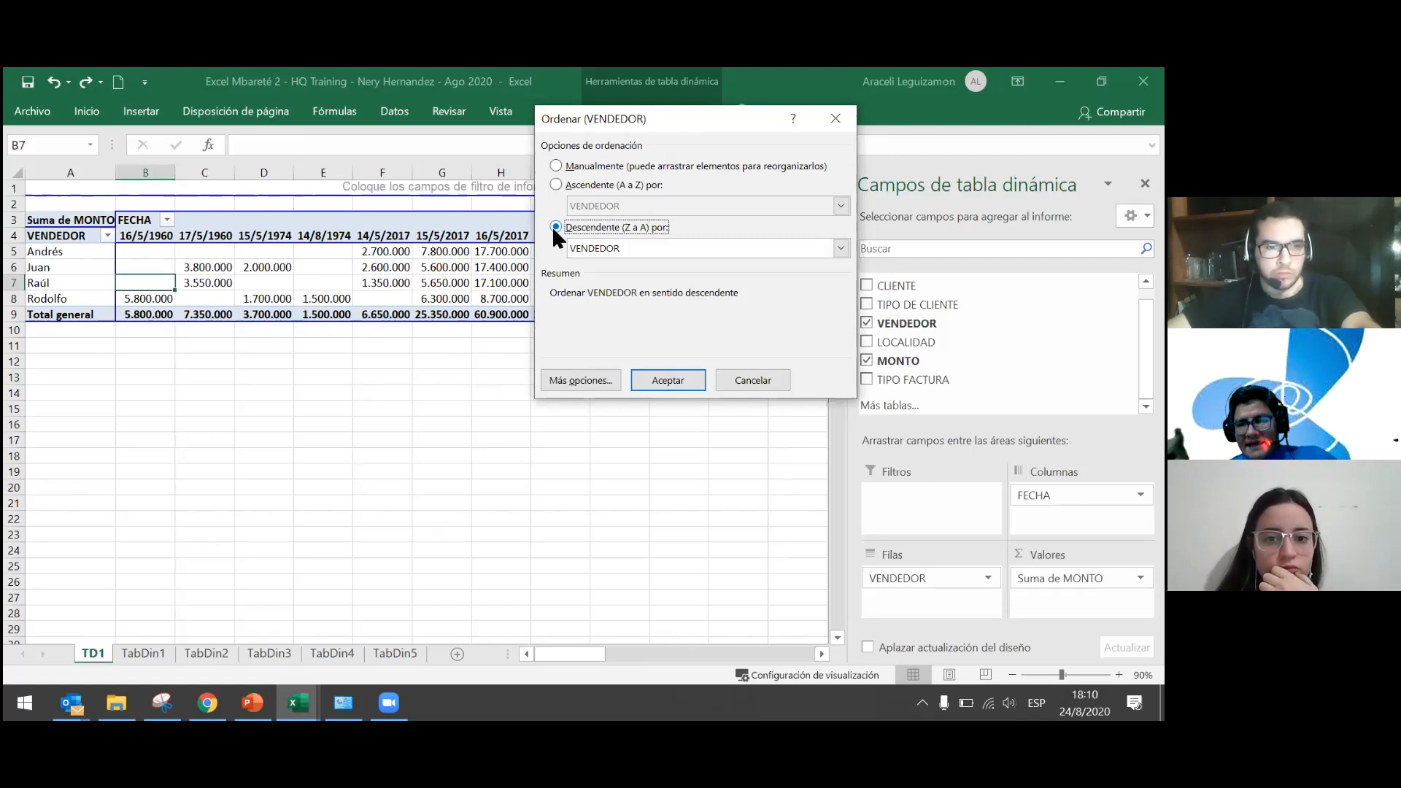
{"action": "left_click", "coordinate": [839, 246]}
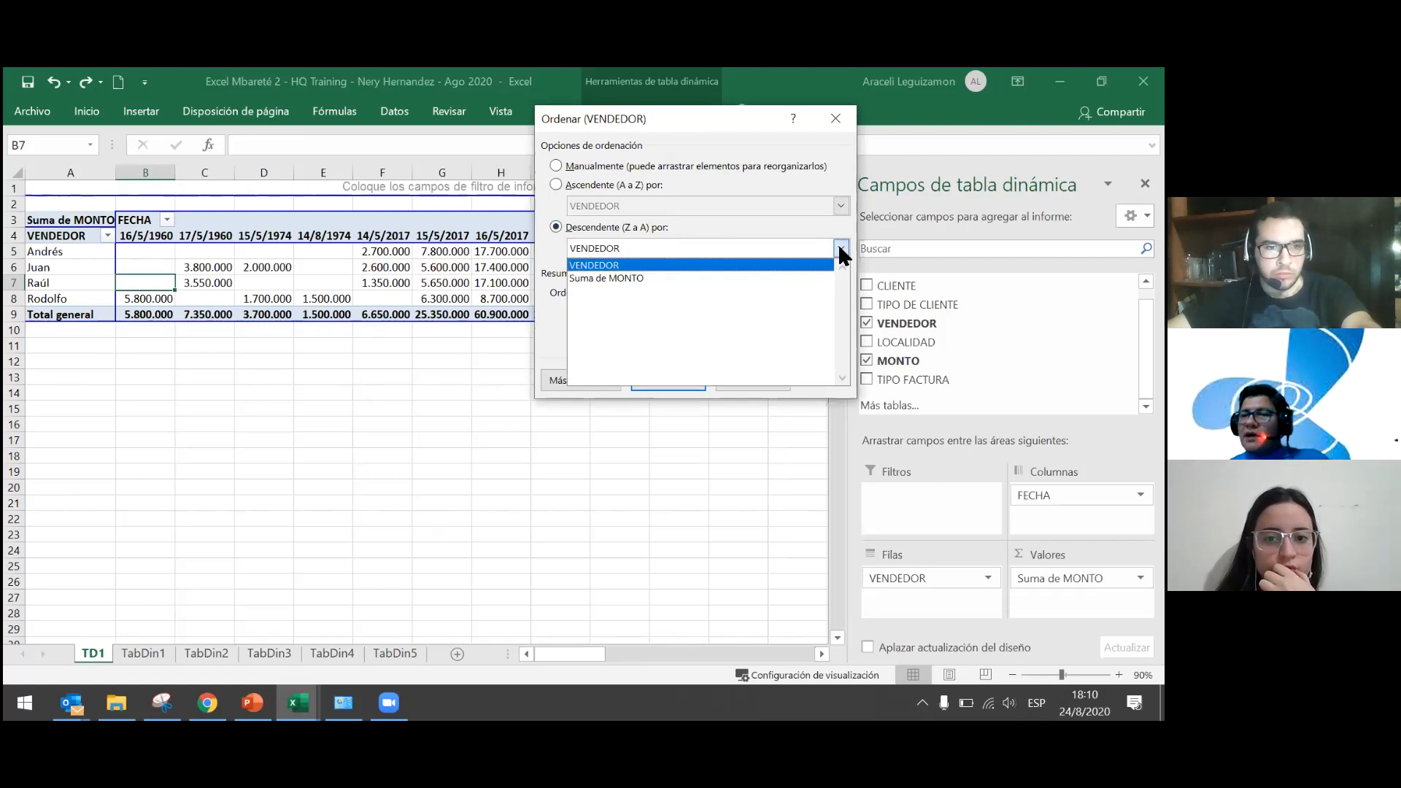
{"action": "left_click", "coordinate": [839, 247]}
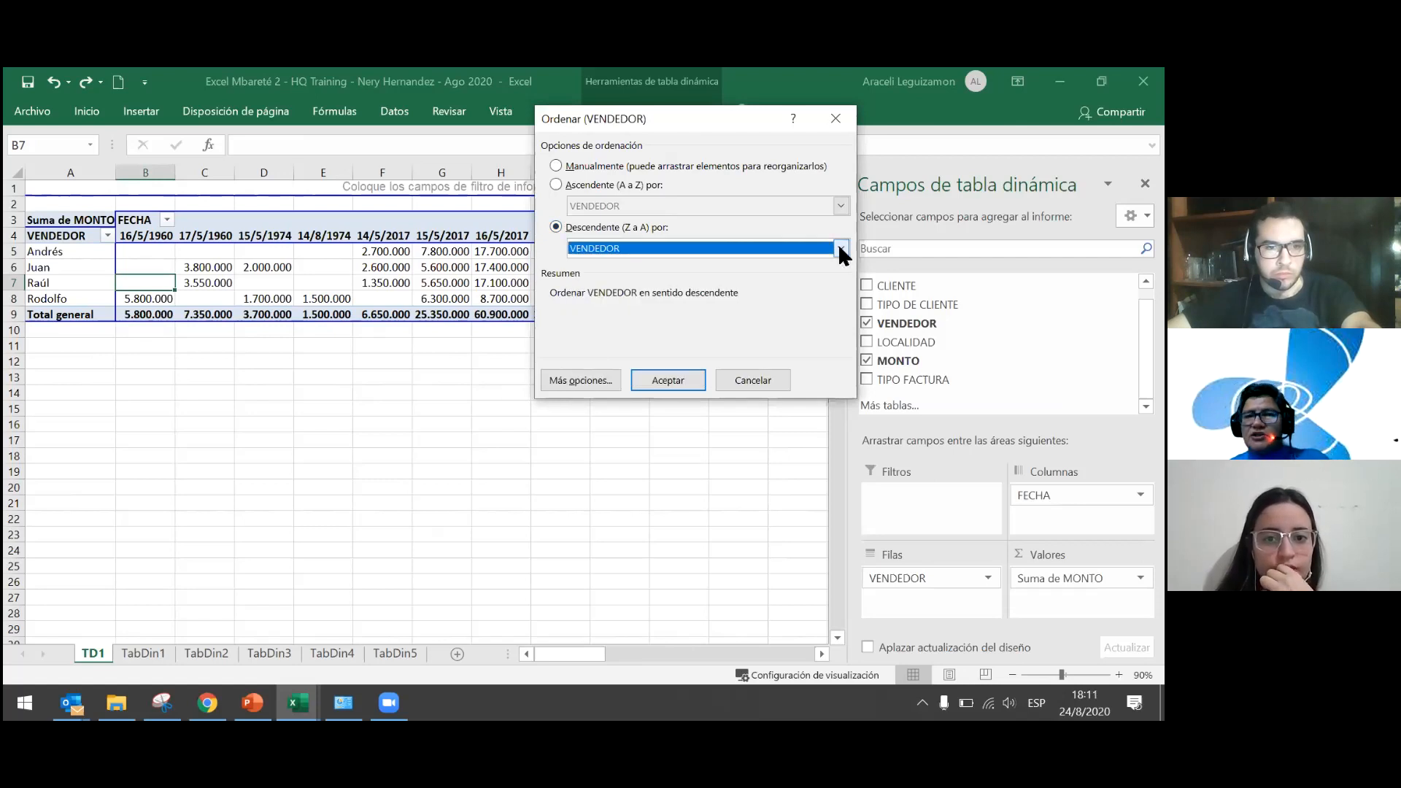
{"action": "left_click", "coordinate": [839, 246]}
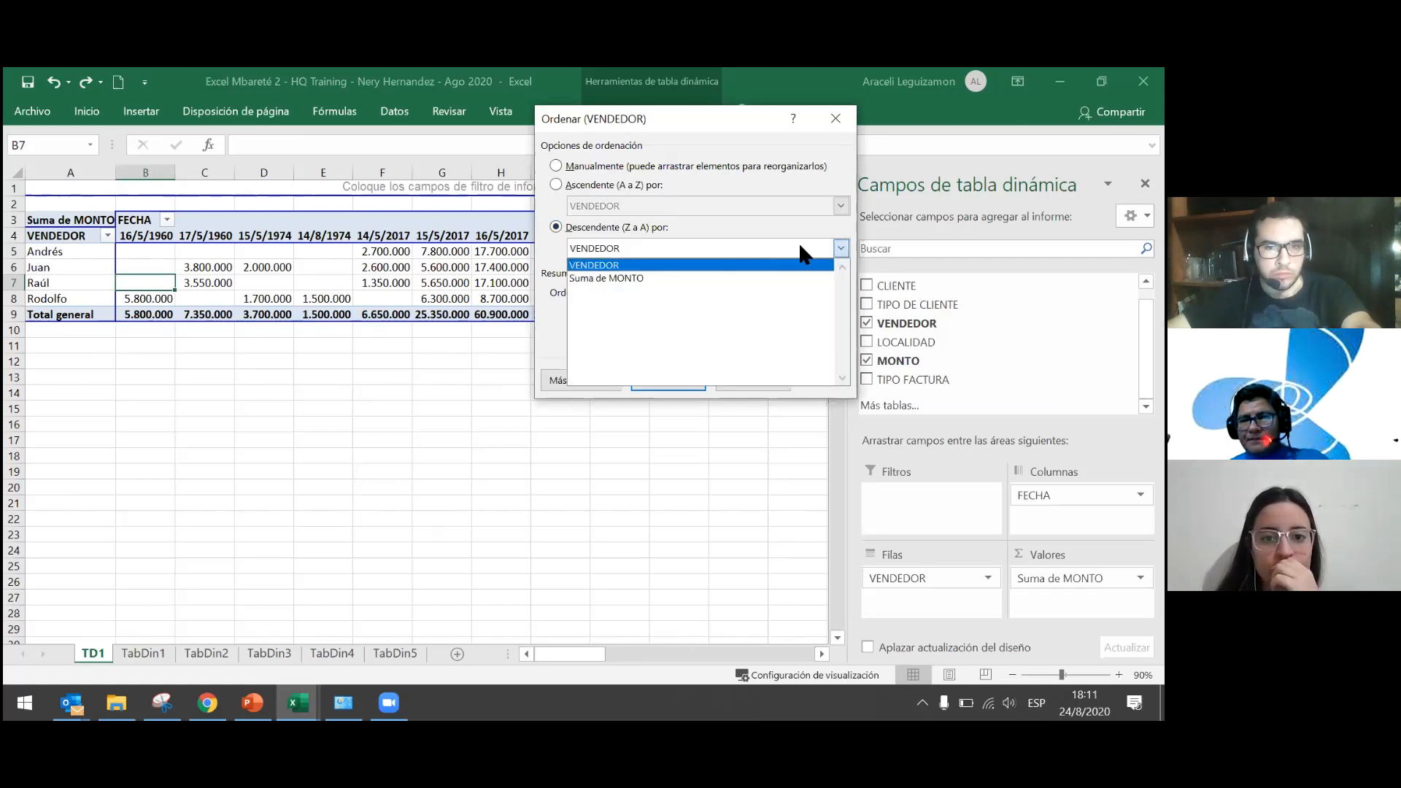
{"action": "left_click", "coordinate": [632, 276]}
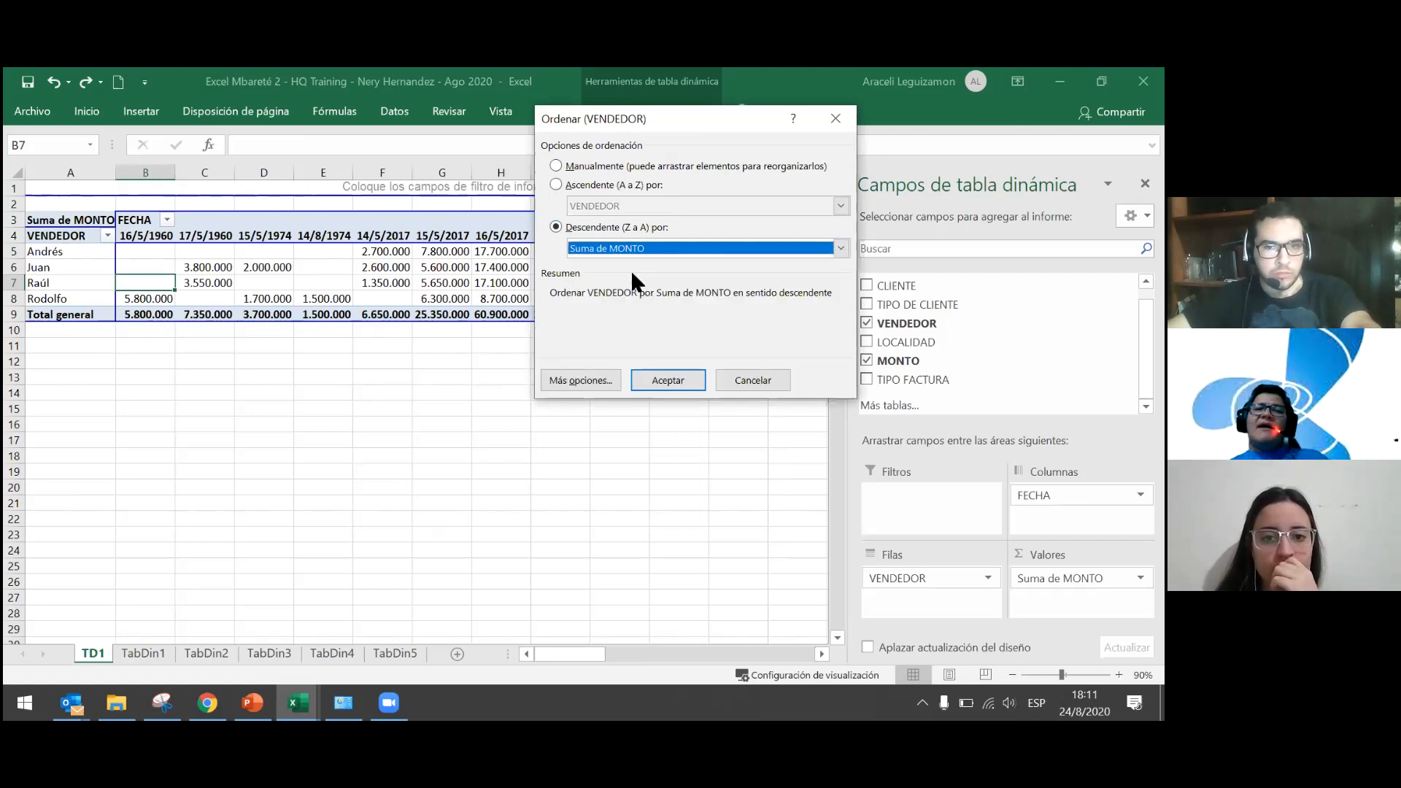
{"action": "left_click", "coordinate": [653, 381]}
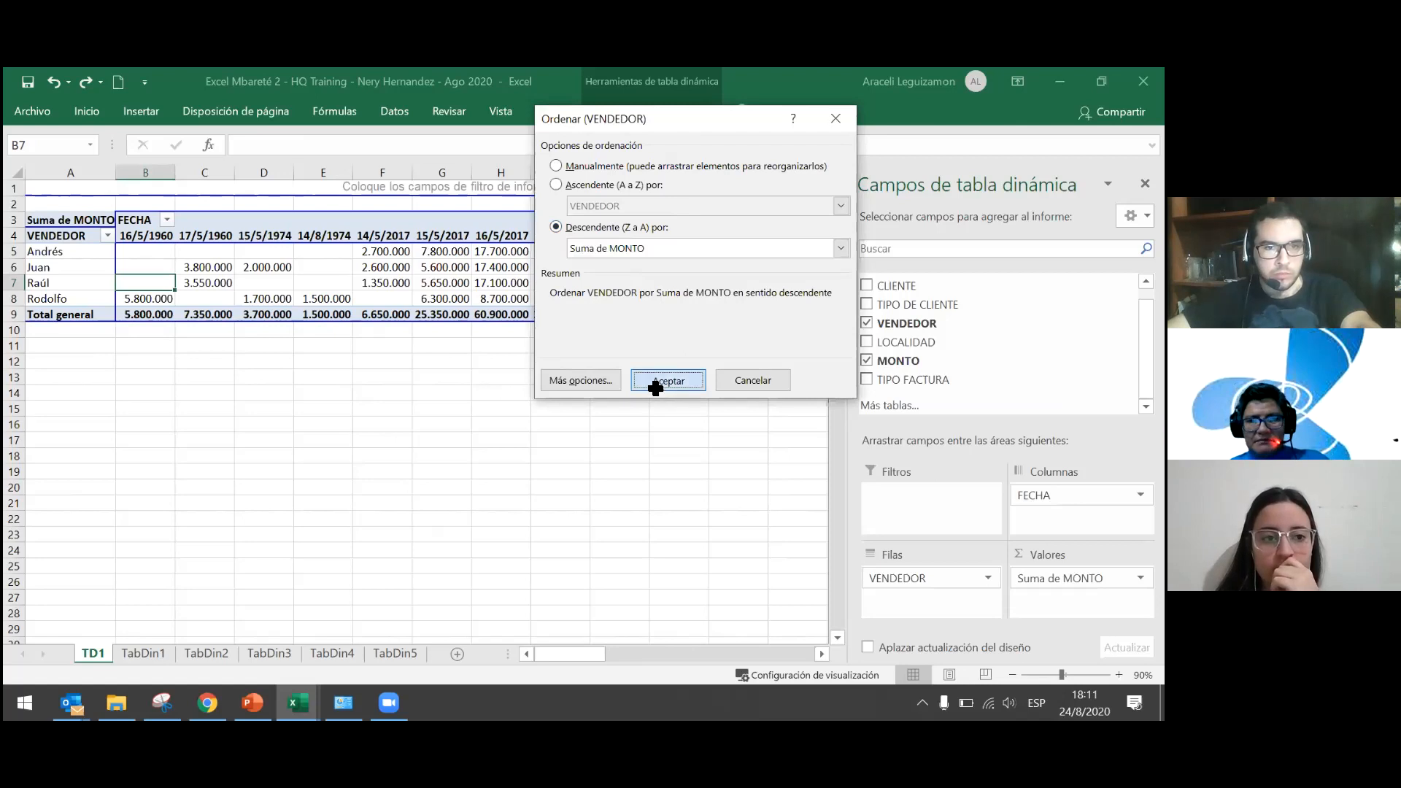
{"action": "left_click_drag", "start_coordinate": [606, 651], "coordinate": [624, 646]}
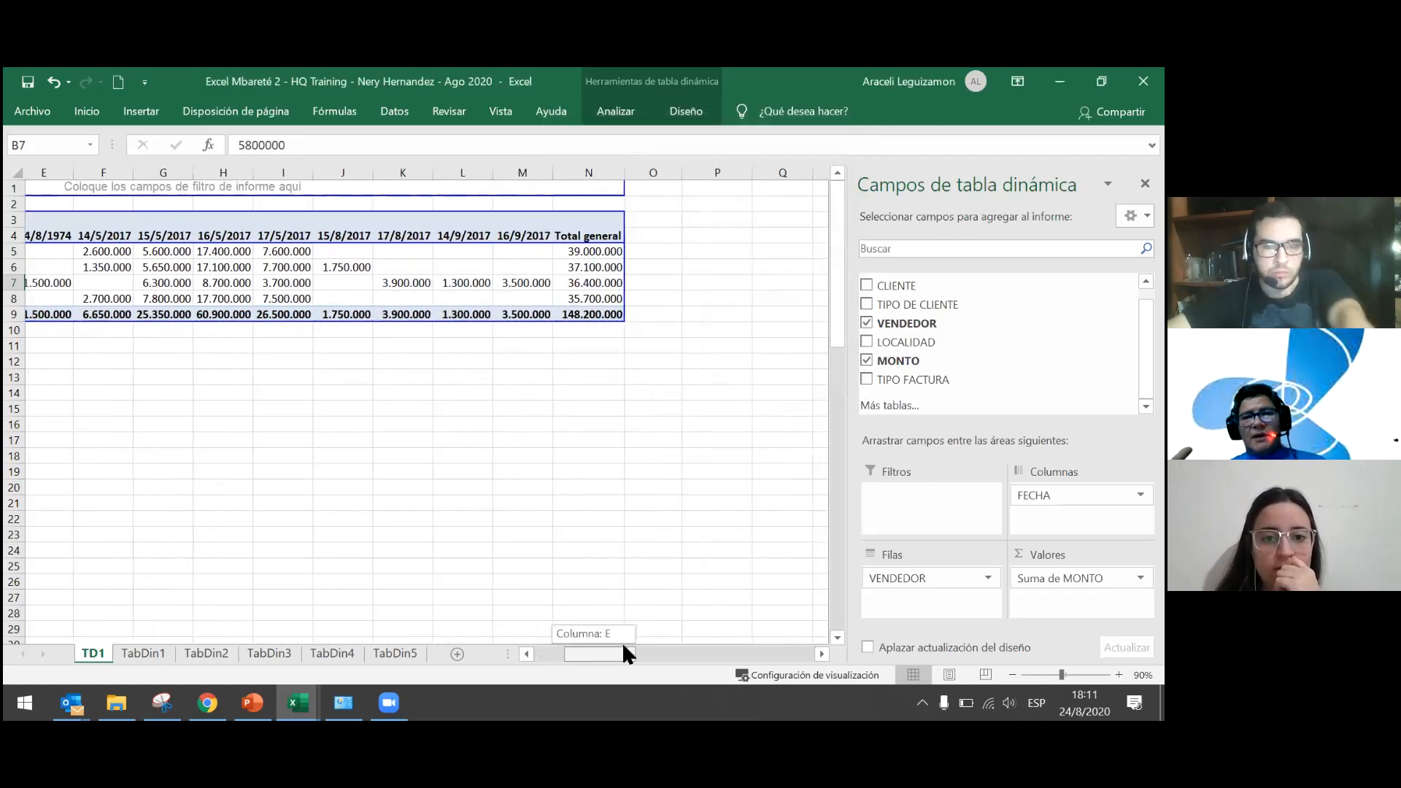
{"action": "left_click_drag", "start_coordinate": [622, 642], "coordinate": [610, 646]}
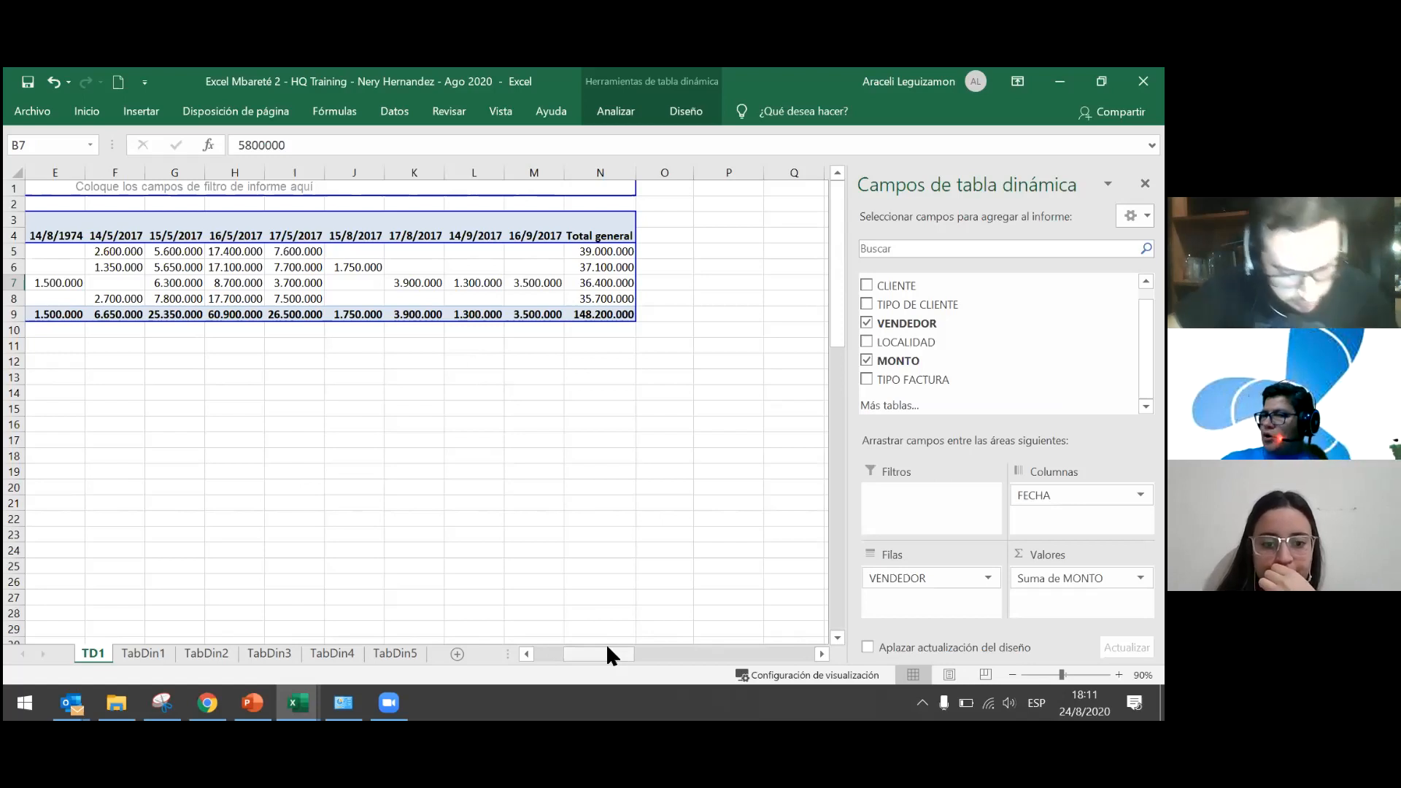
{"action": "left_click_drag", "start_coordinate": [607, 648], "coordinate": [578, 648]}
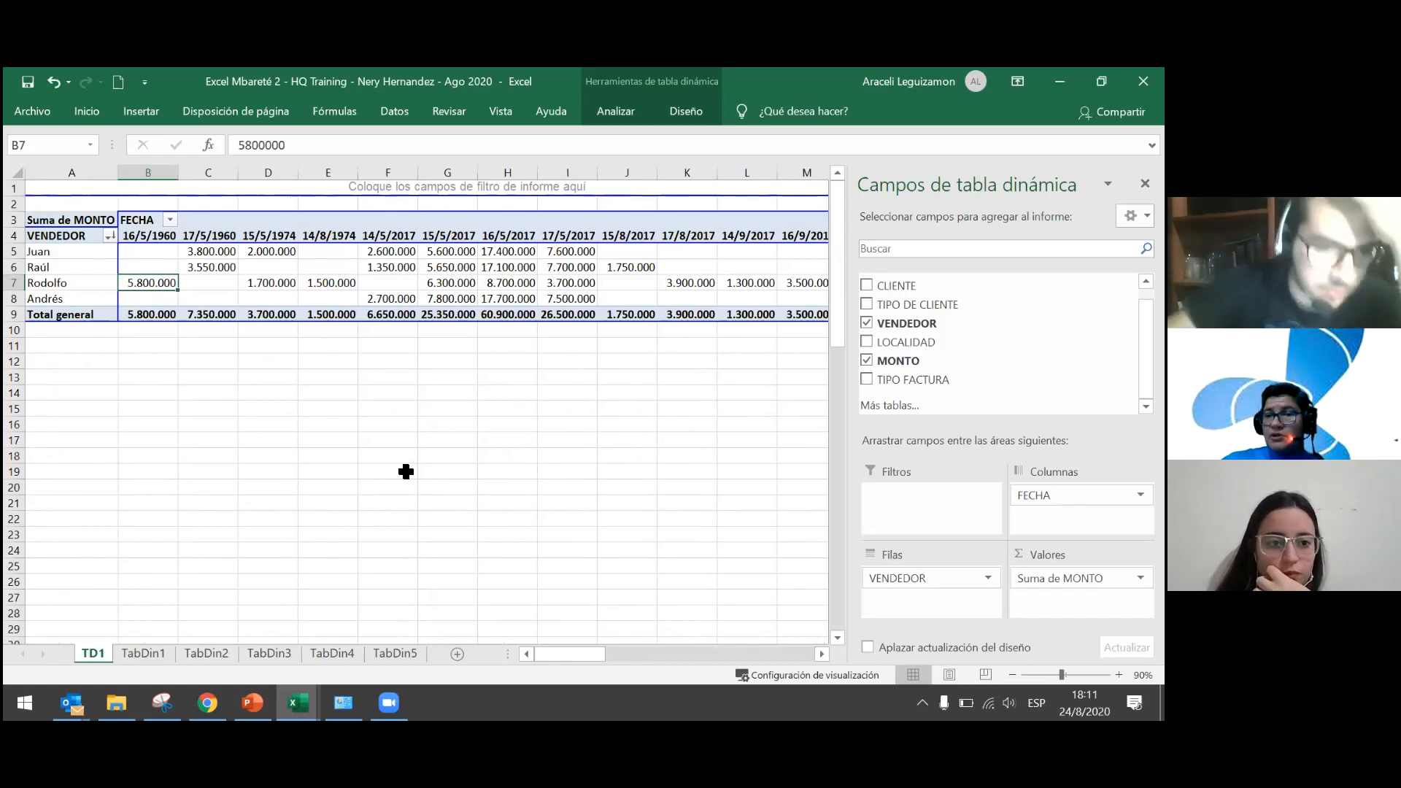
Examine the vendor totals in the Total general column of the TD1 pivot table and its grand total.
{"action": "mouse_move", "coordinate": [563, 654]}
{"action": "left_mouse_down"}
{"action": "mouse_move", "coordinate": [577, 653]}
{"action": "mouse_move", "coordinate": [555, 648]}
{"action": "left_mouse_up"}
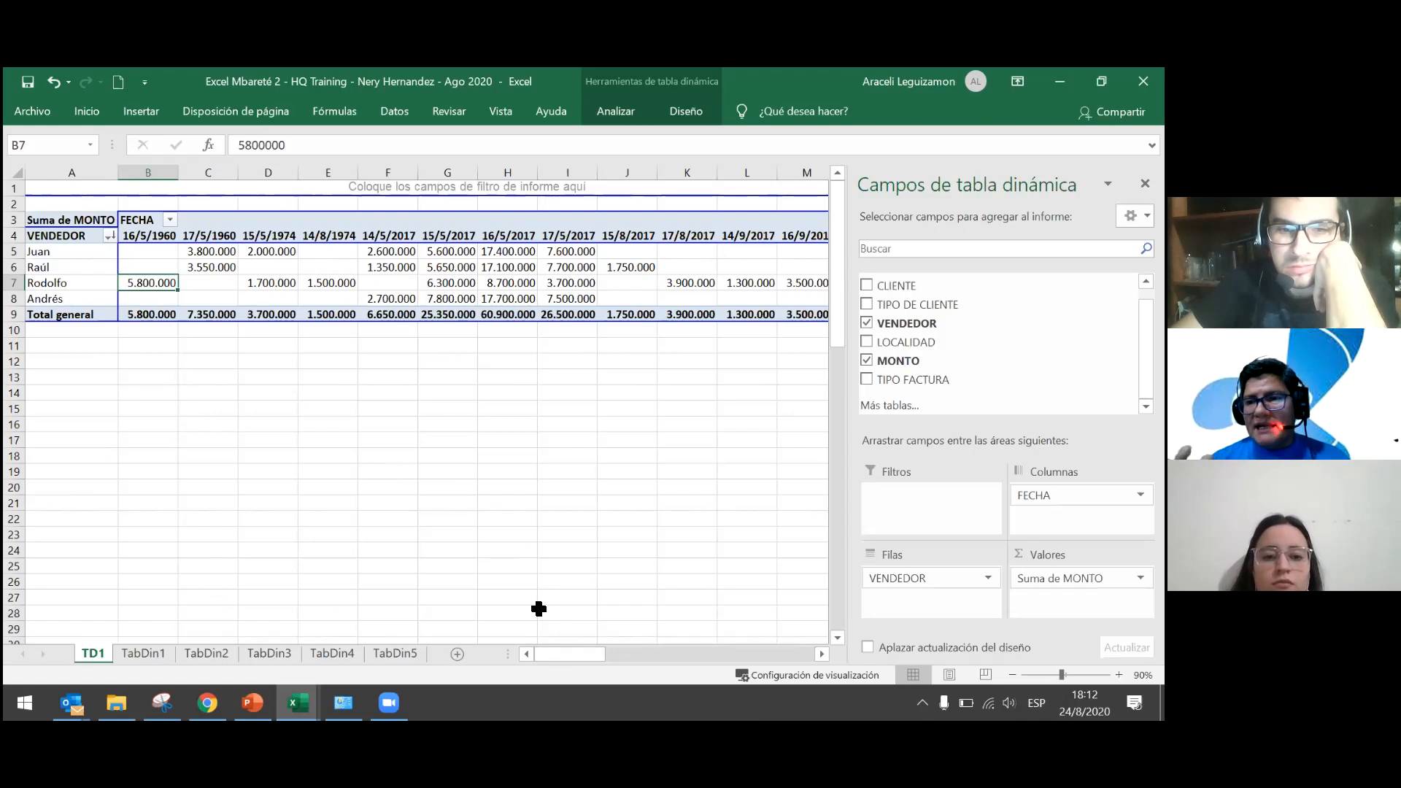
{"action": "left_click_drag", "start_coordinate": [557, 650], "coordinate": [574, 647]}
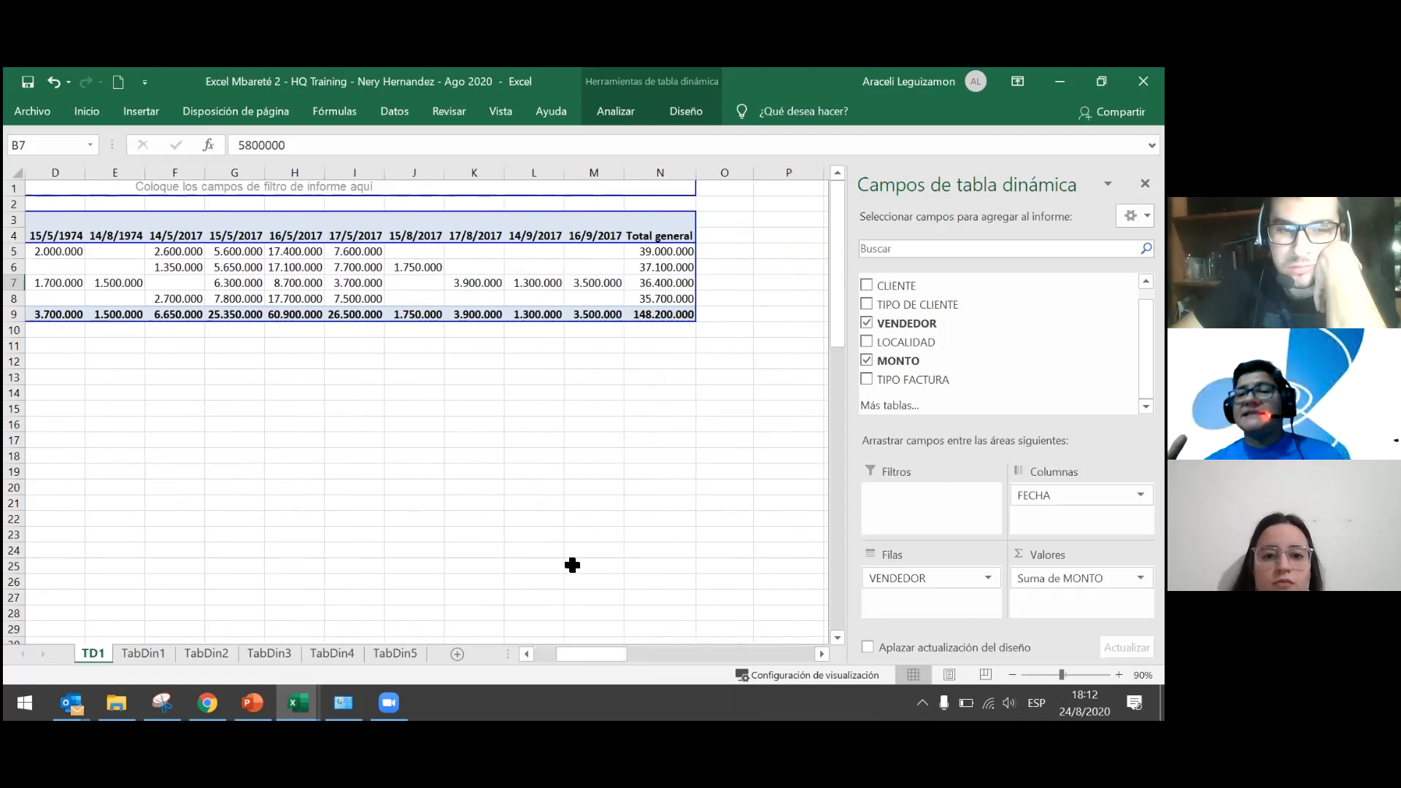
{"action": "right_click", "coordinate": [673, 250]}
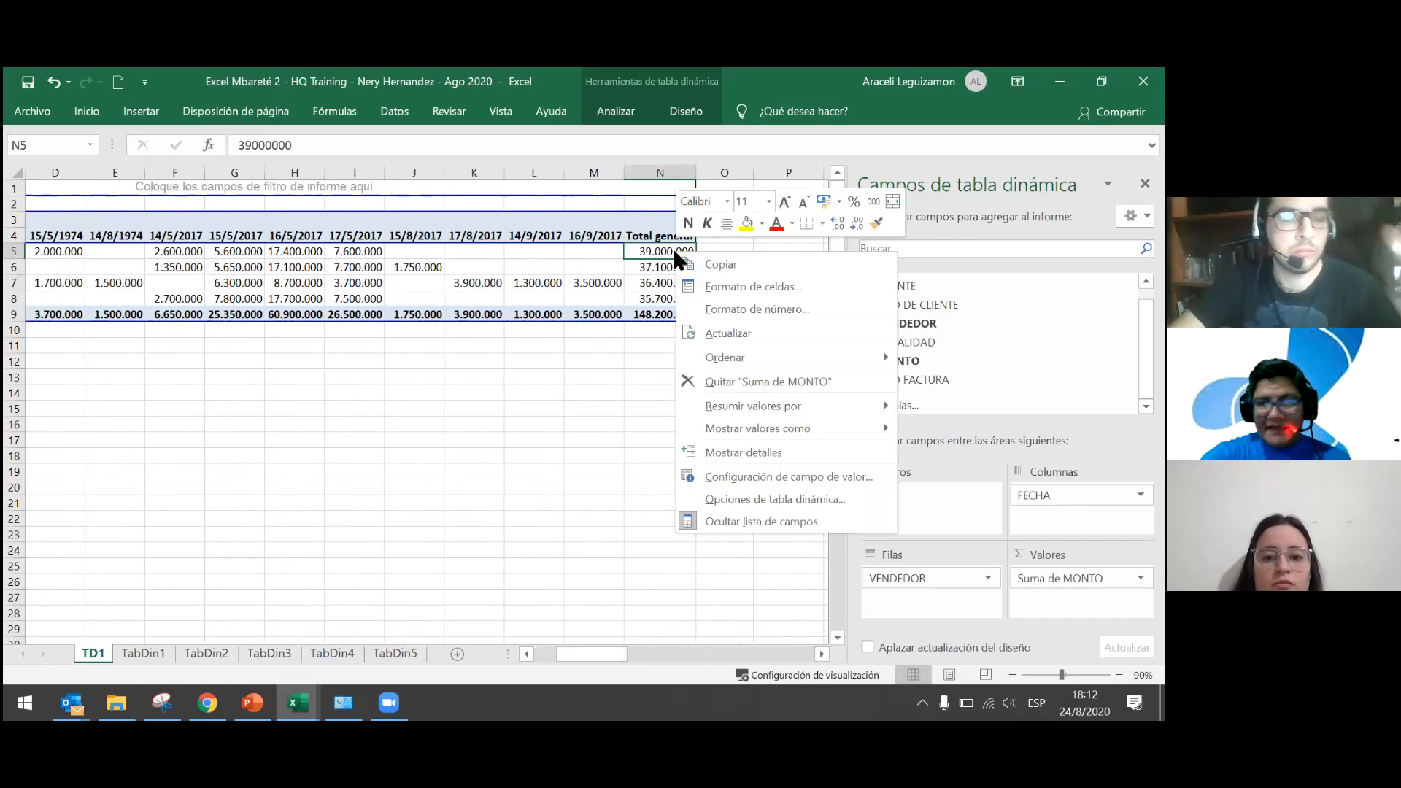
{"action": "key", "text": "Escape"}
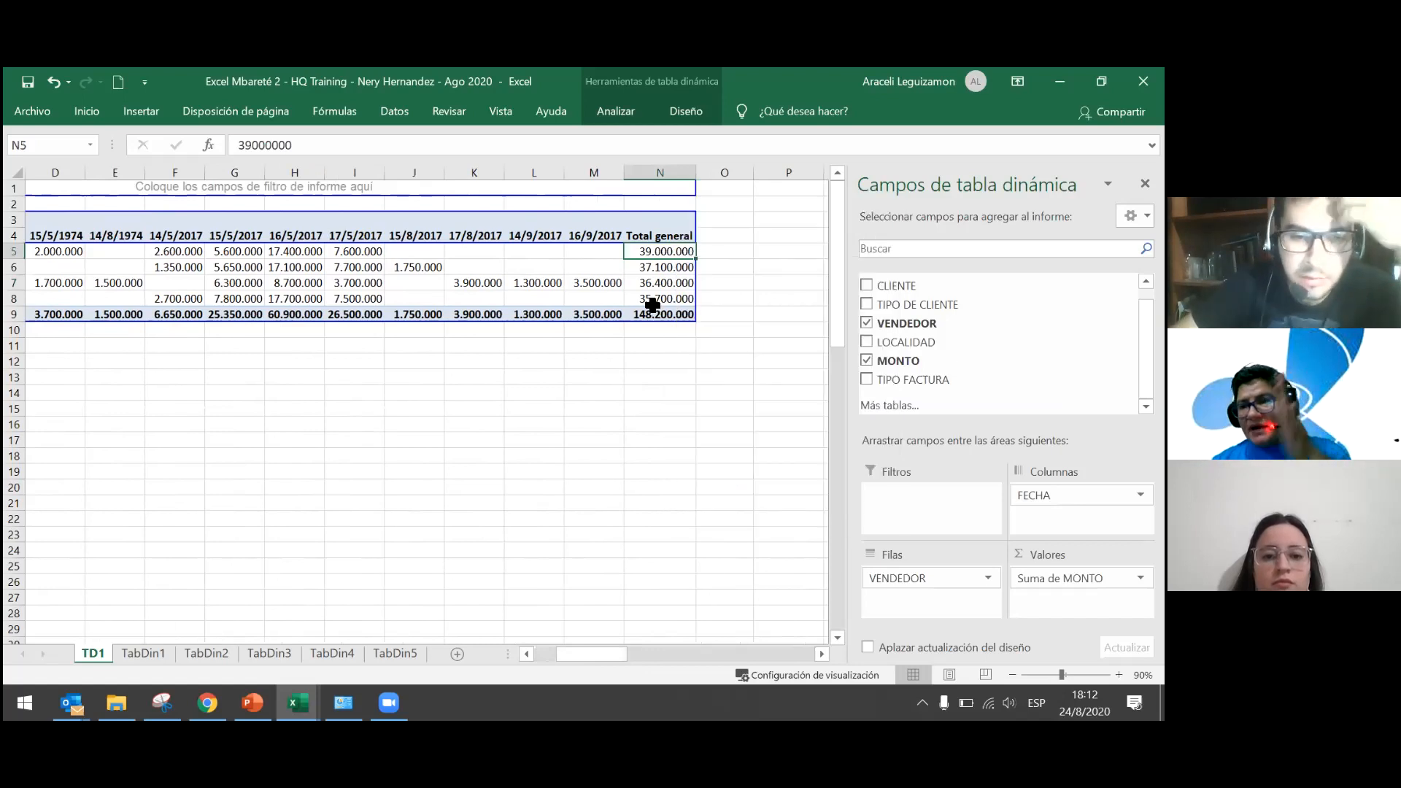
{"action": "left_click", "coordinate": [648, 315]}
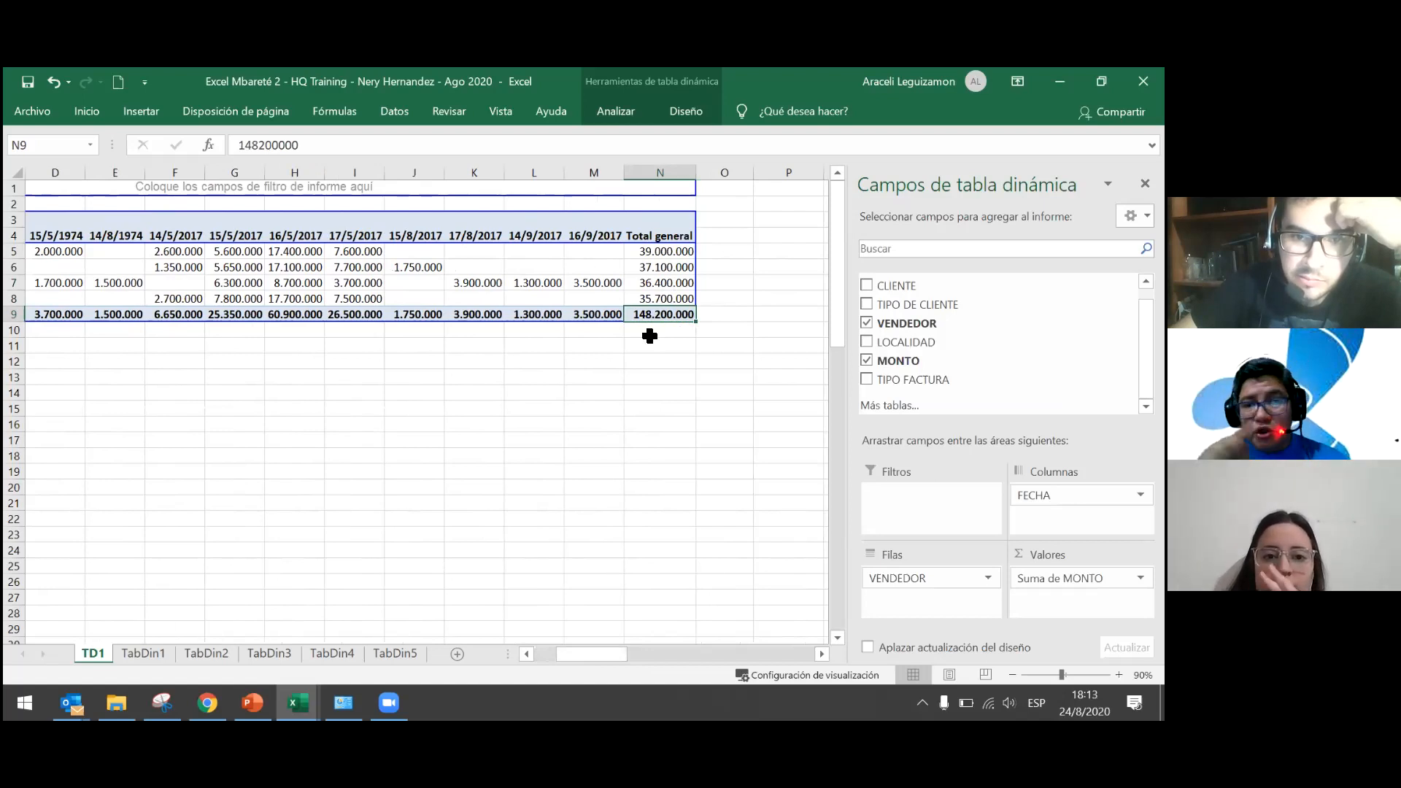
Sort the VENDEDOR rows from smallest to largest by their Total general values.
{"action": "left_click", "coordinate": [659, 298]}
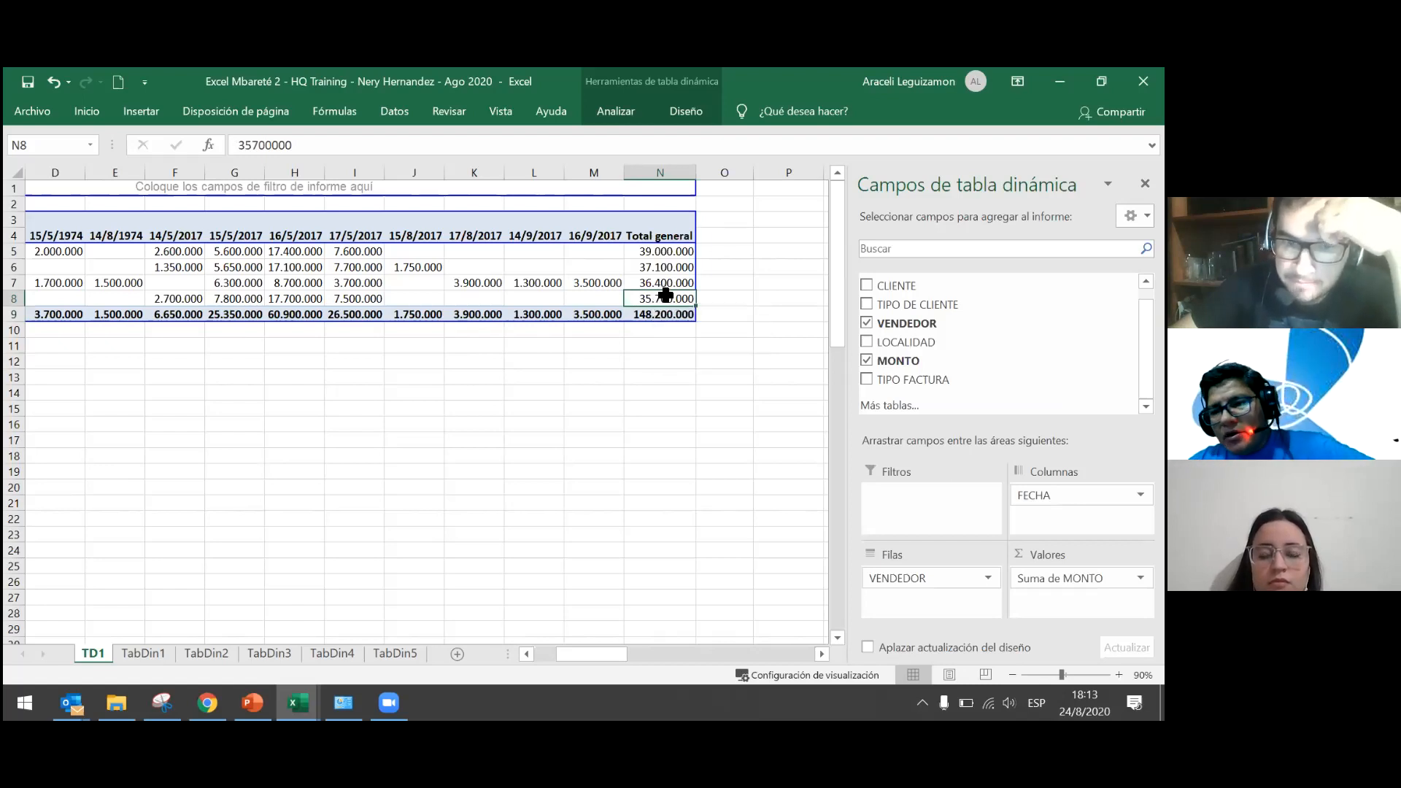
{"action": "right_click", "coordinate": [664, 294]}
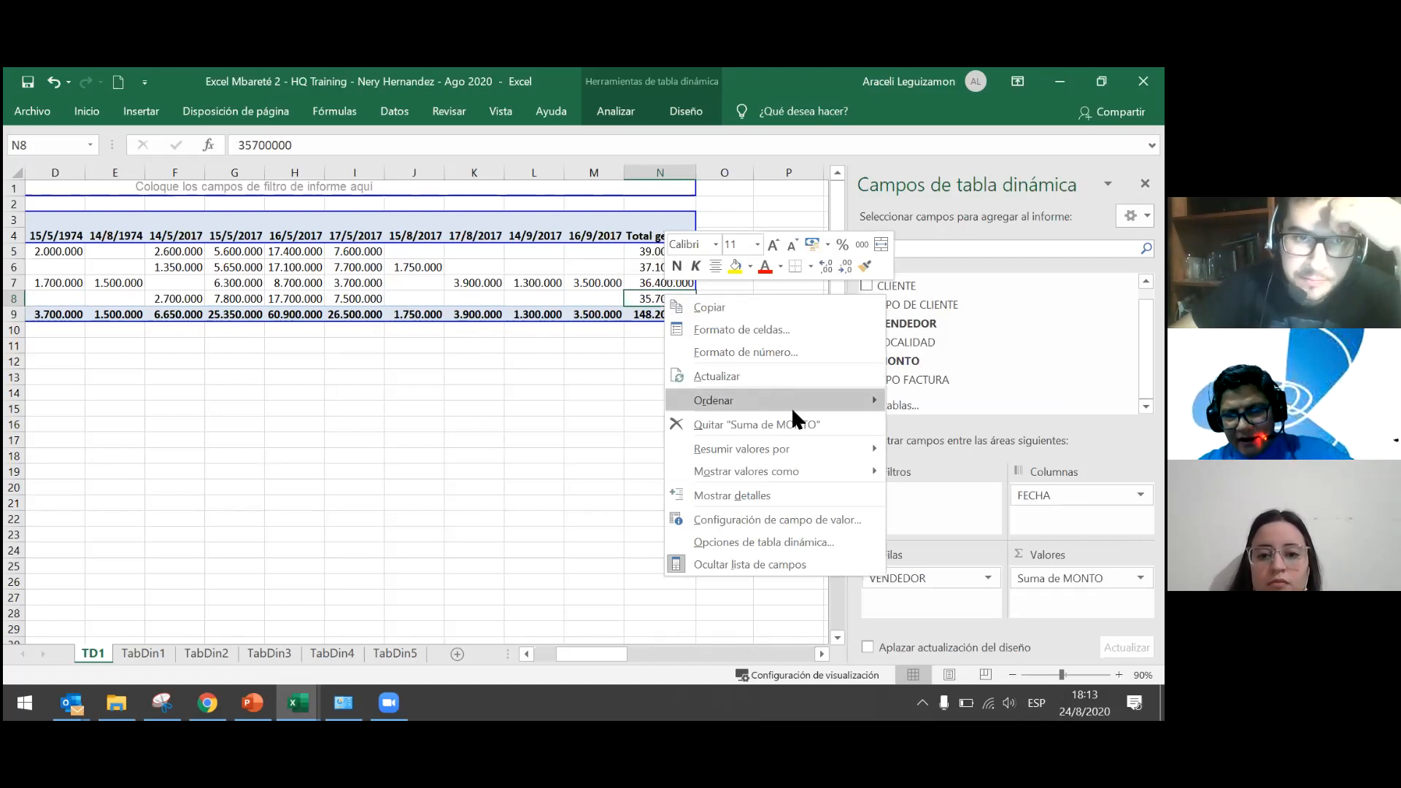
{"action": "mouse_move", "coordinate": [791, 407]}
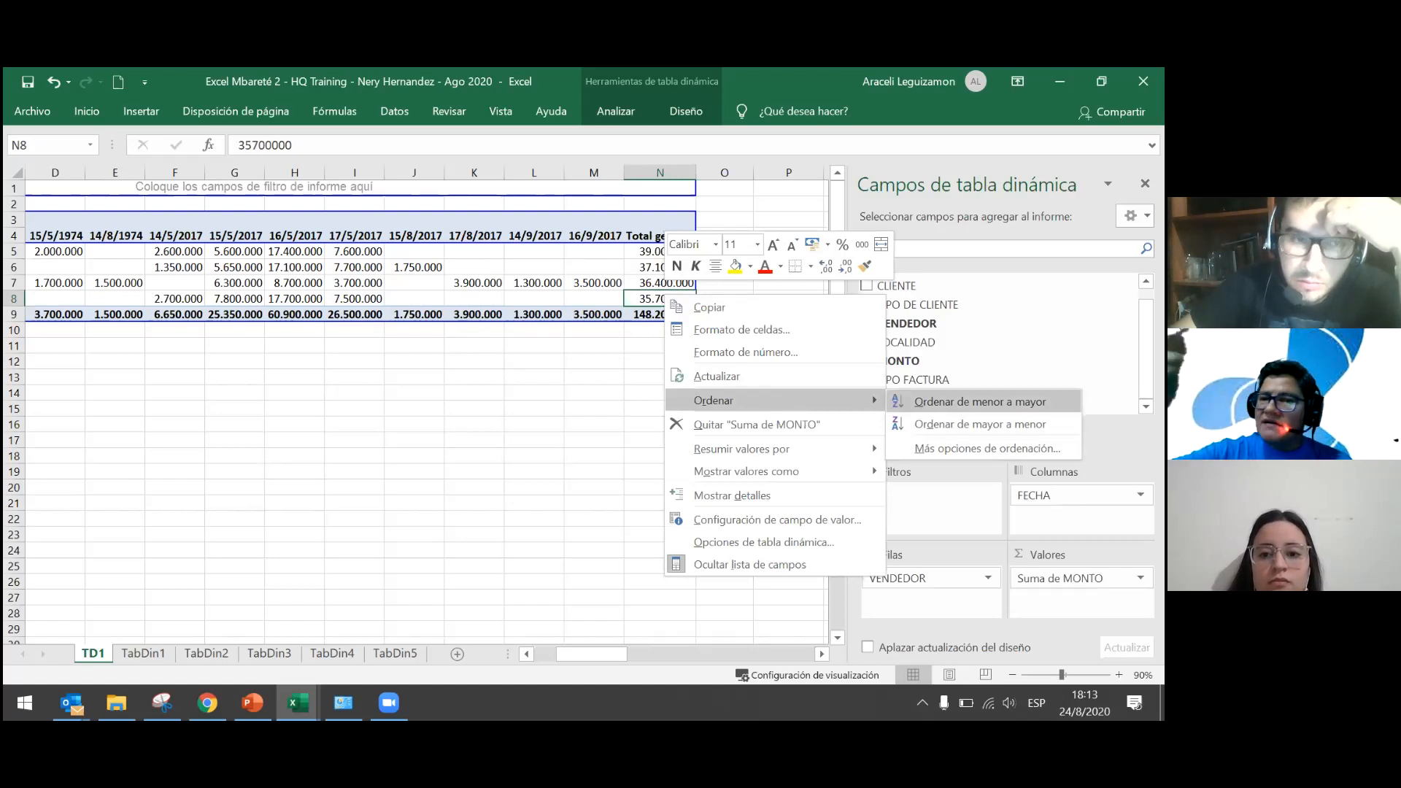
{"action": "left_click", "coordinate": [963, 402]}
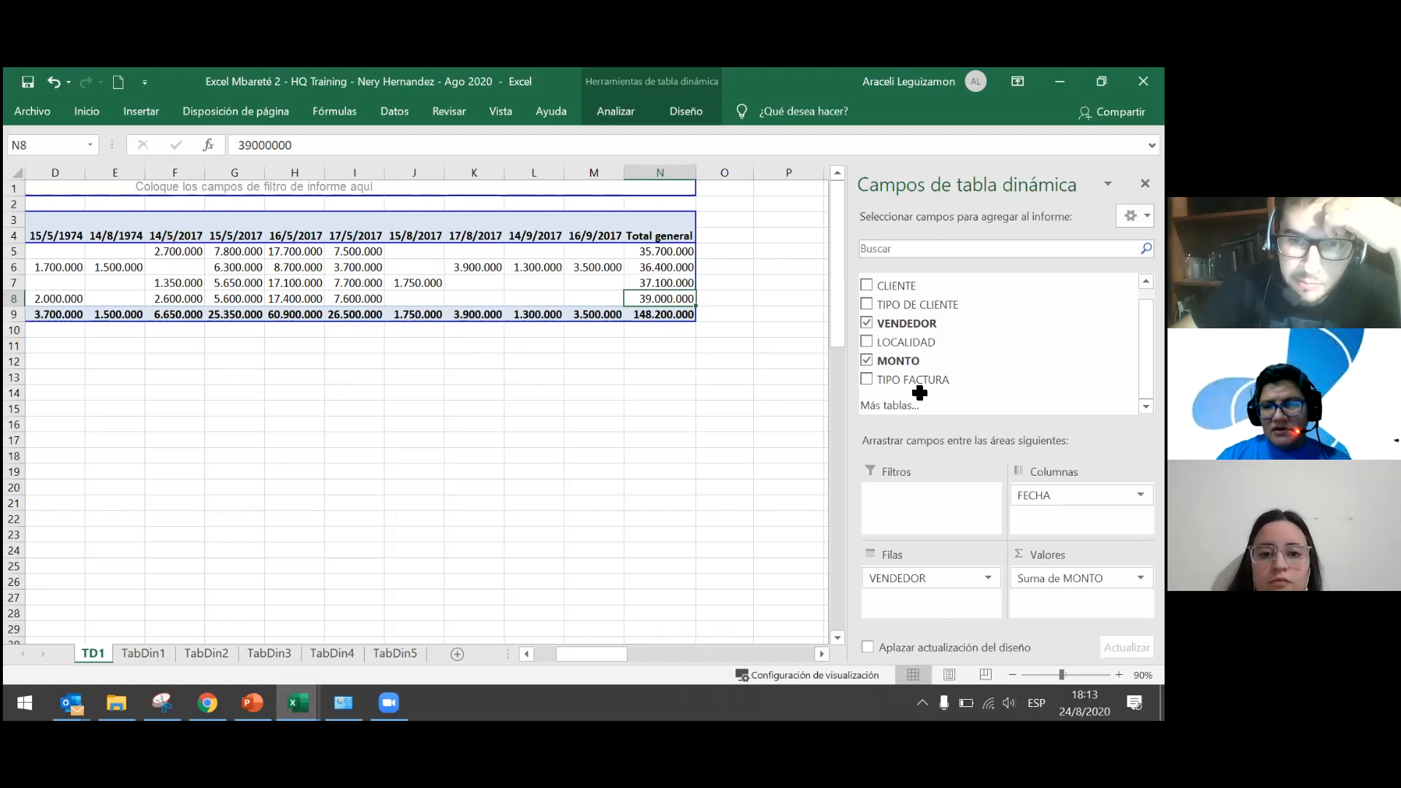
{"action": "left_click", "coordinate": [759, 375]}
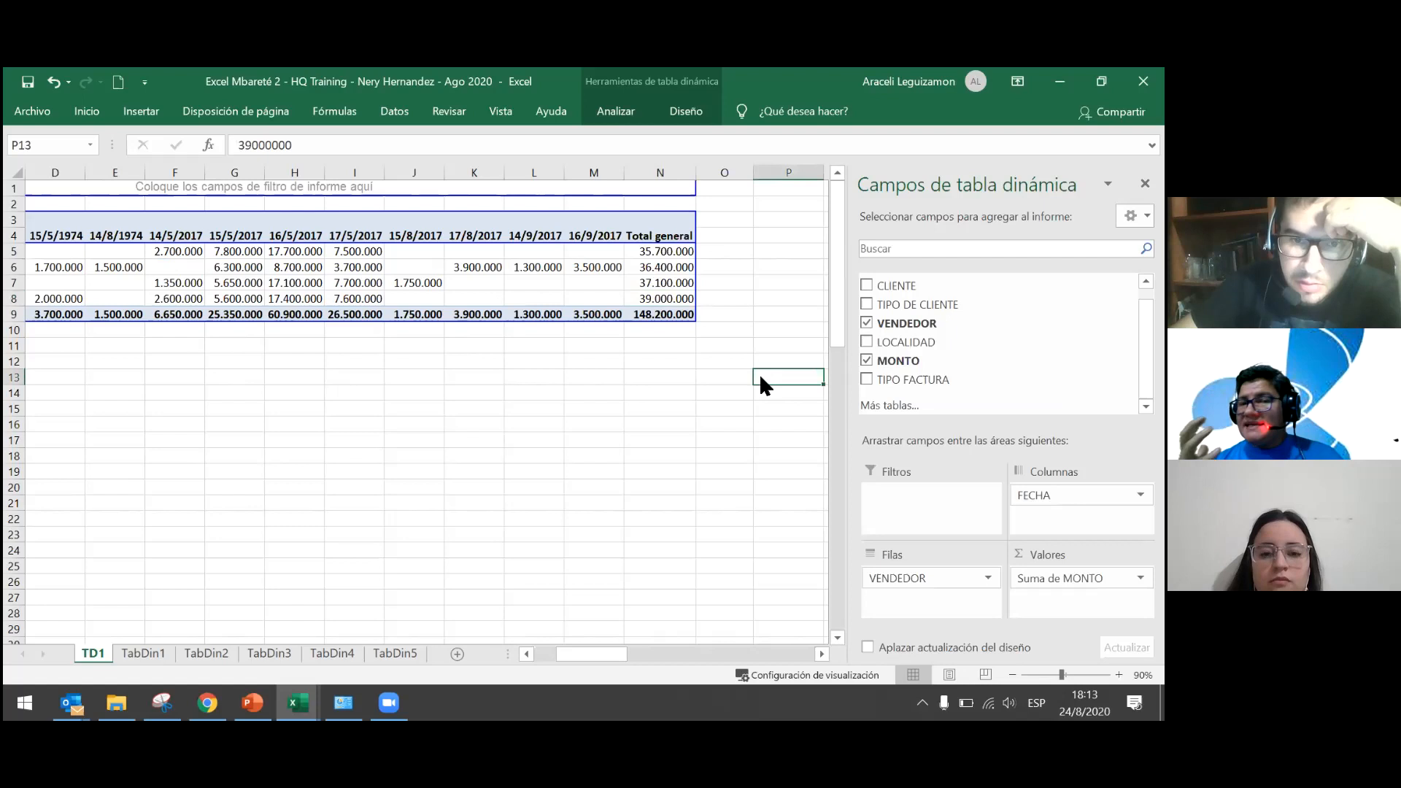
{"action": "right_click", "coordinate": [759, 374]}
{"action": "left_click", "coordinate": [680, 313]}
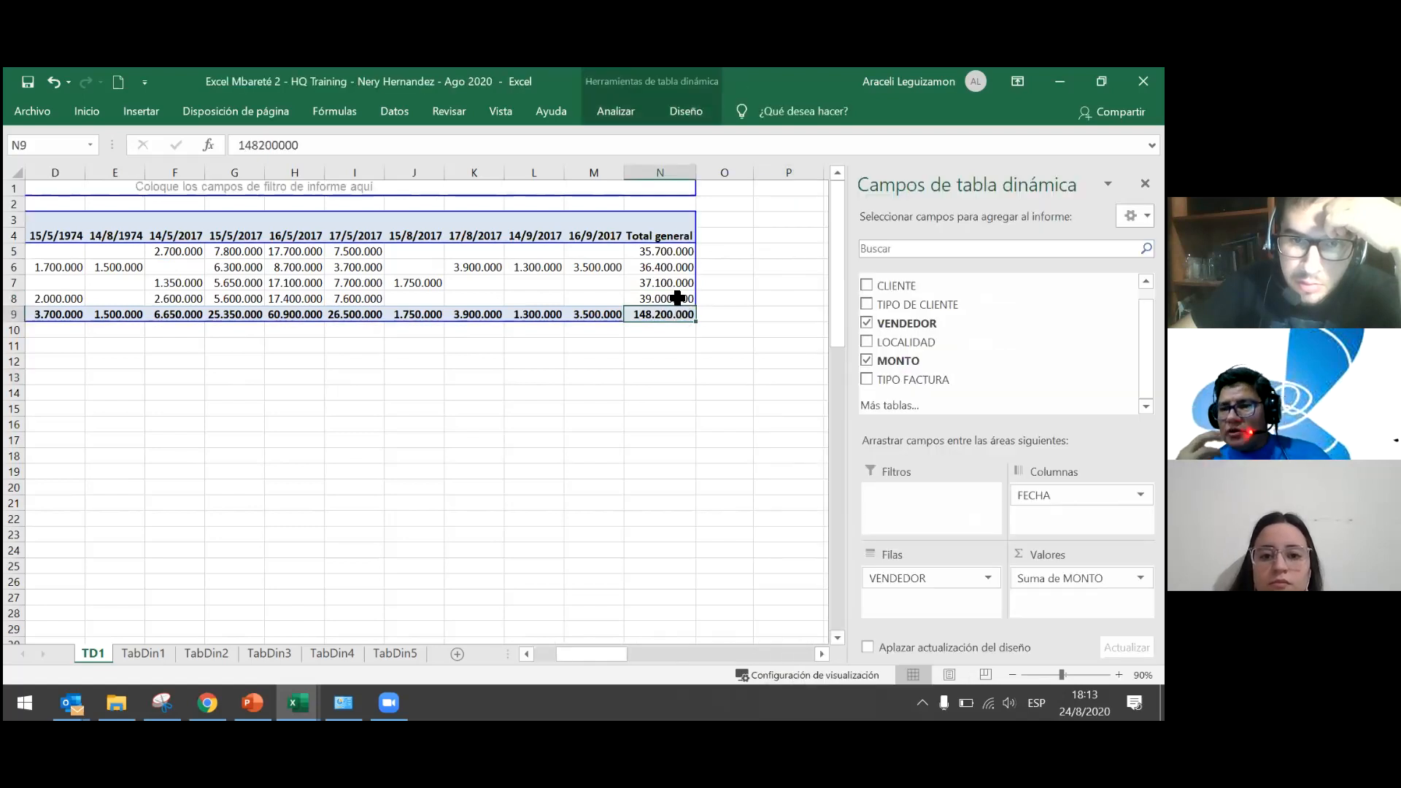
{"action": "mouse_move", "coordinate": [677, 298]}
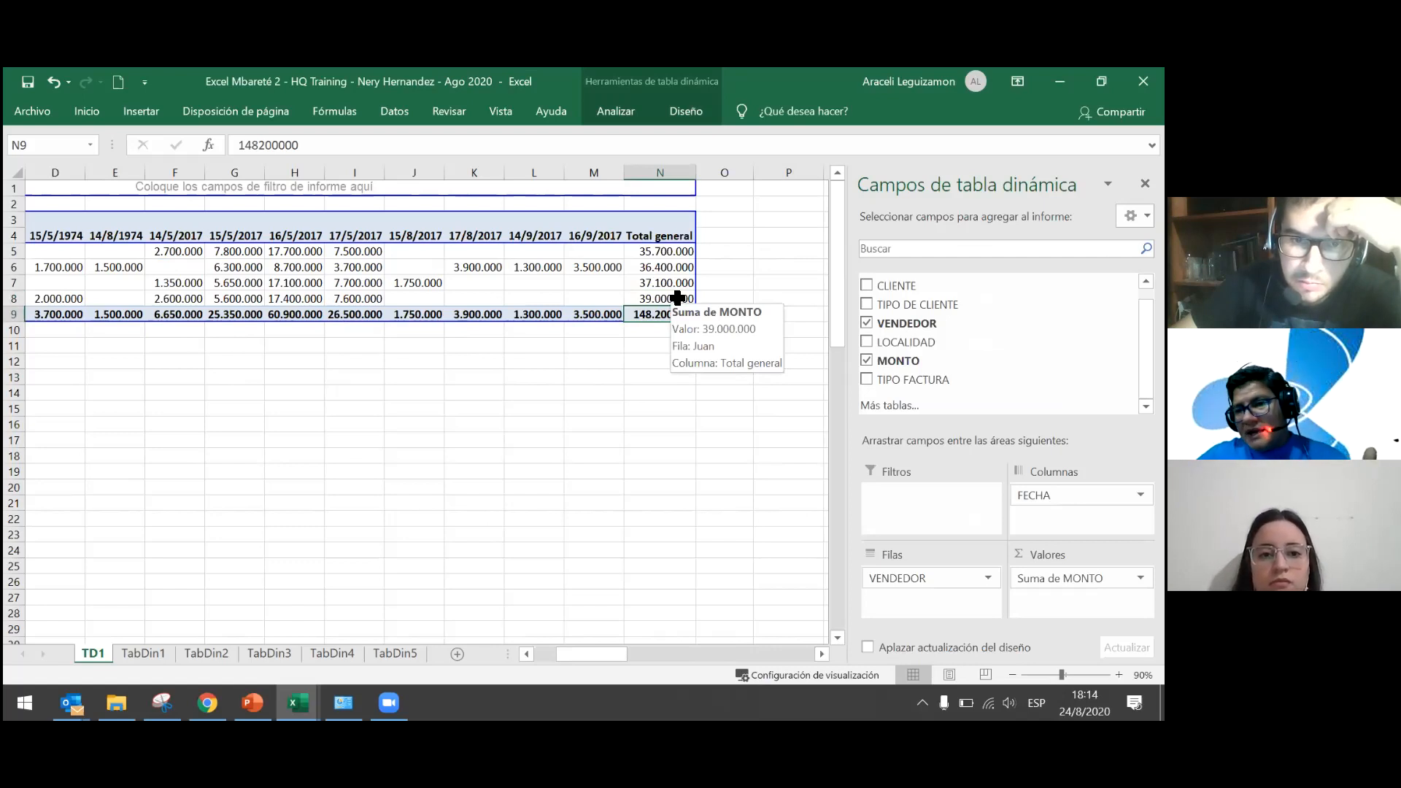
Sort the FECHA columns from smallest to largest by the values in the Total general row.
{"action": "left_click_drag", "start_coordinate": [614, 650], "coordinate": [589, 651]}
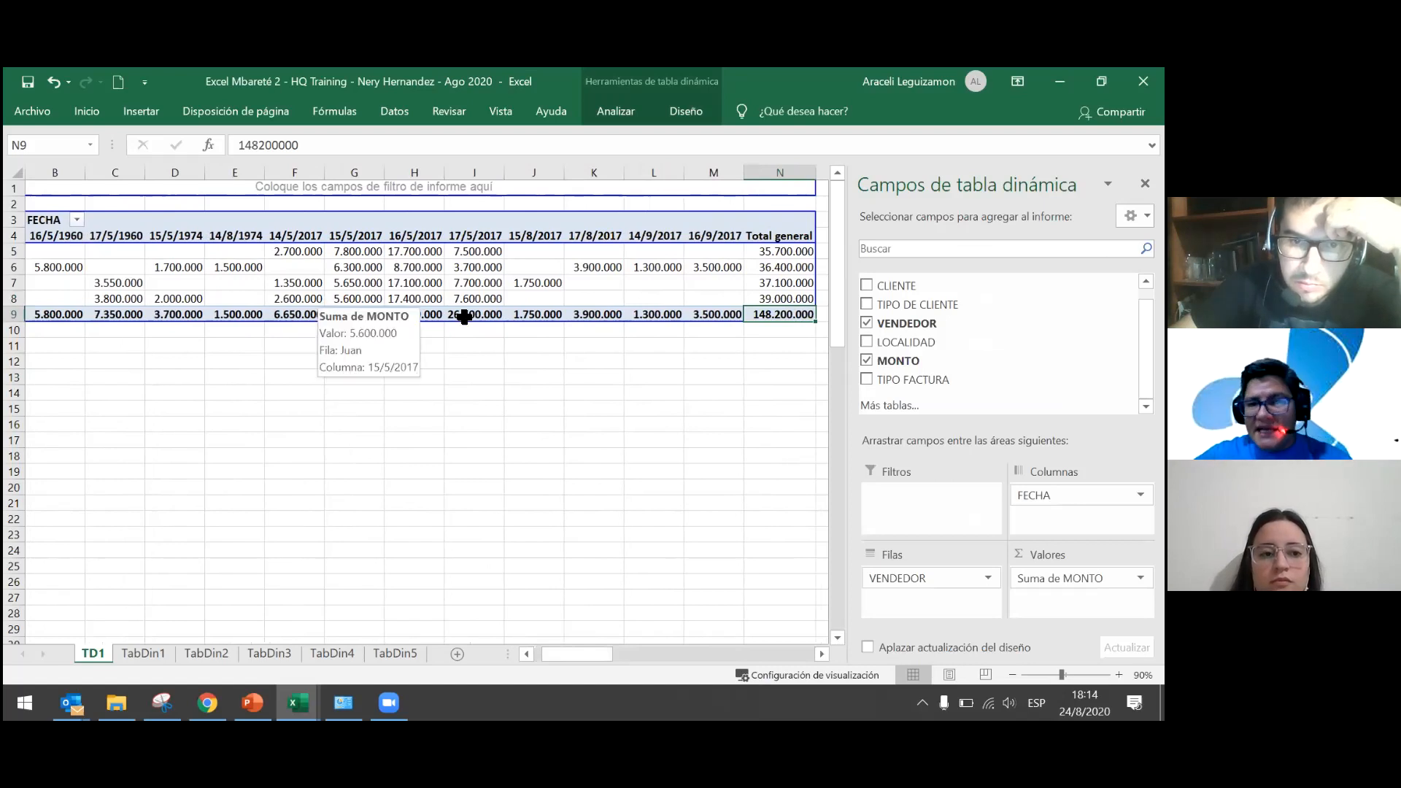
{"action": "mouse_move", "coordinate": [464, 318]}
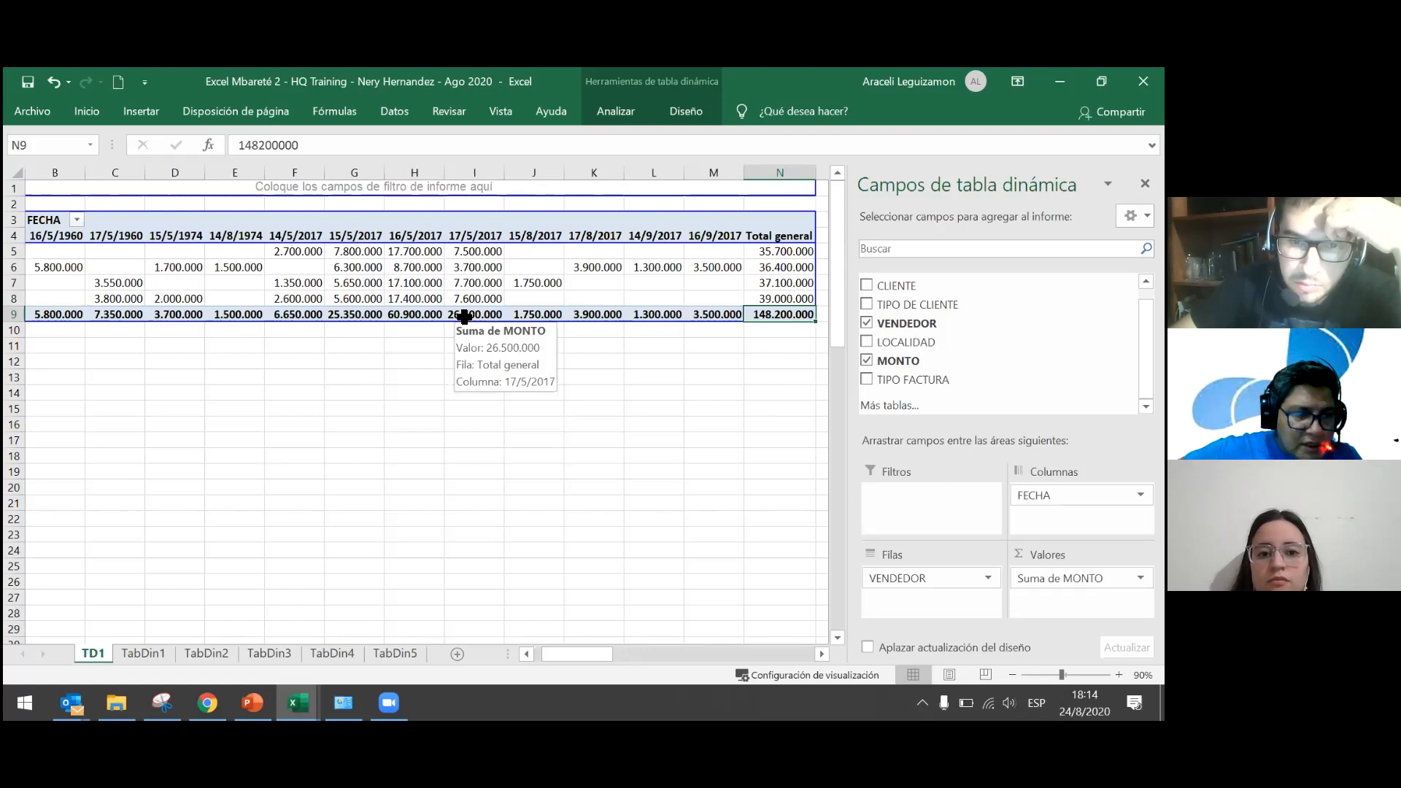
{"action": "left_click", "coordinate": [597, 316]}
{"action": "right_click", "coordinate": [596, 314]}
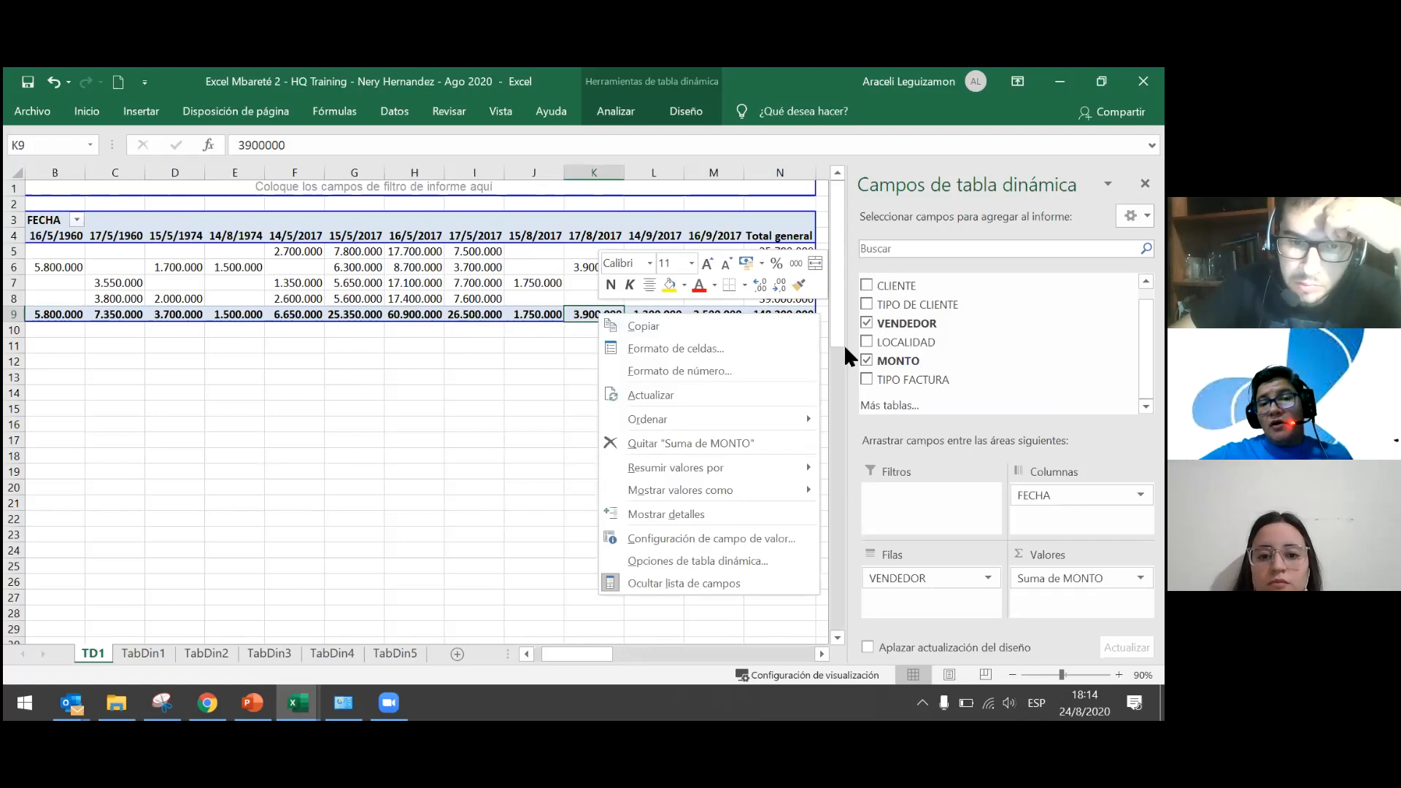
{"action": "mouse_move", "coordinate": [811, 416]}
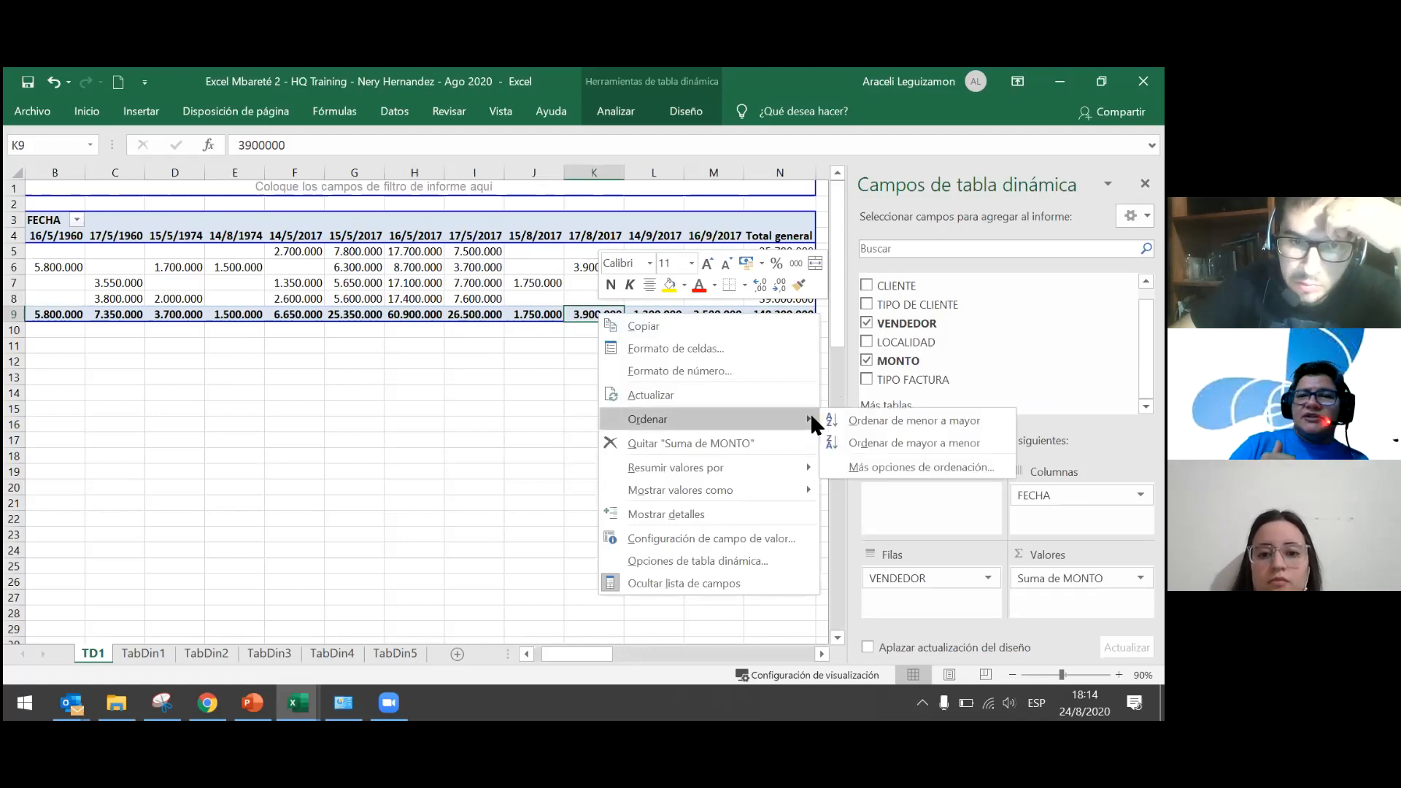
{"action": "left_click", "coordinate": [536, 348]}
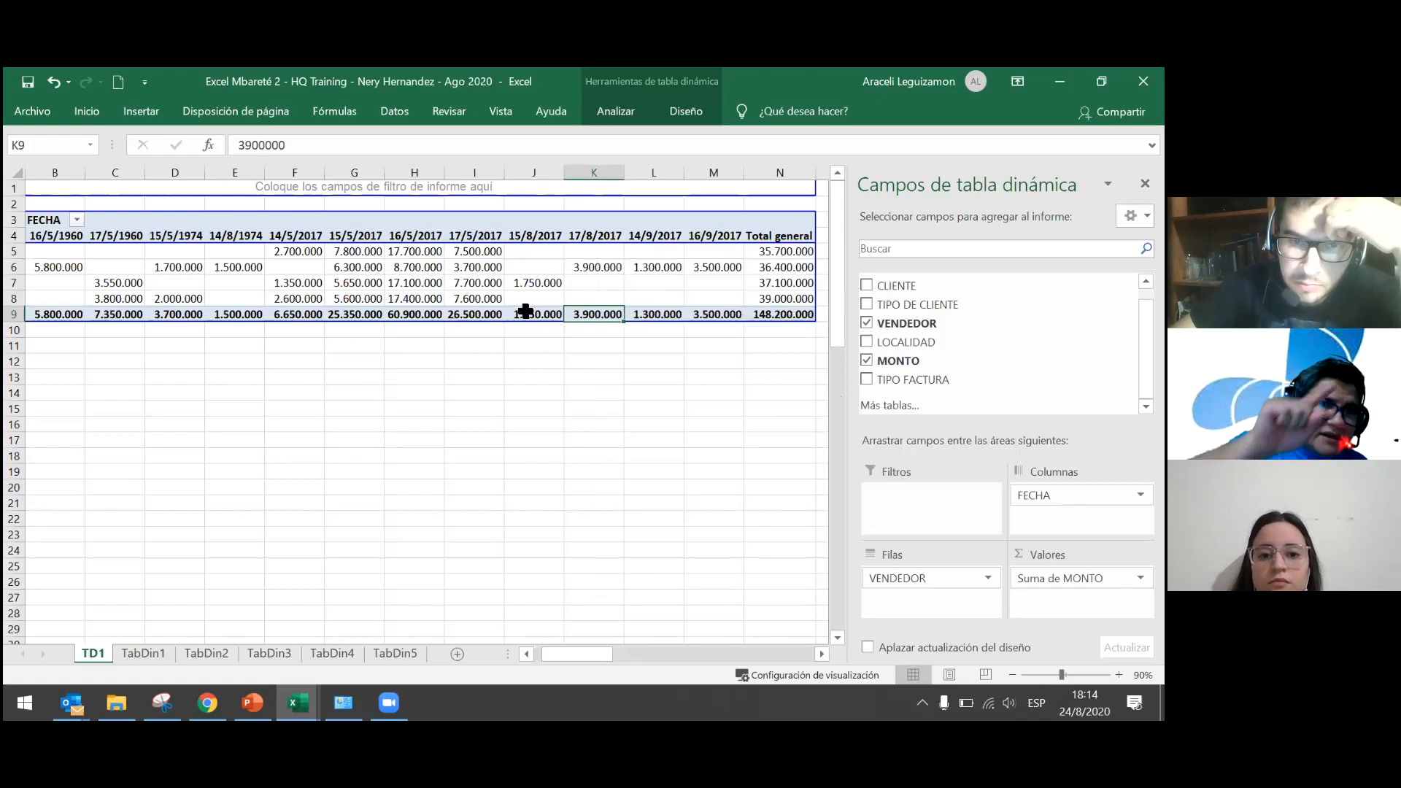
{"action": "left_click", "coordinate": [383, 111]}
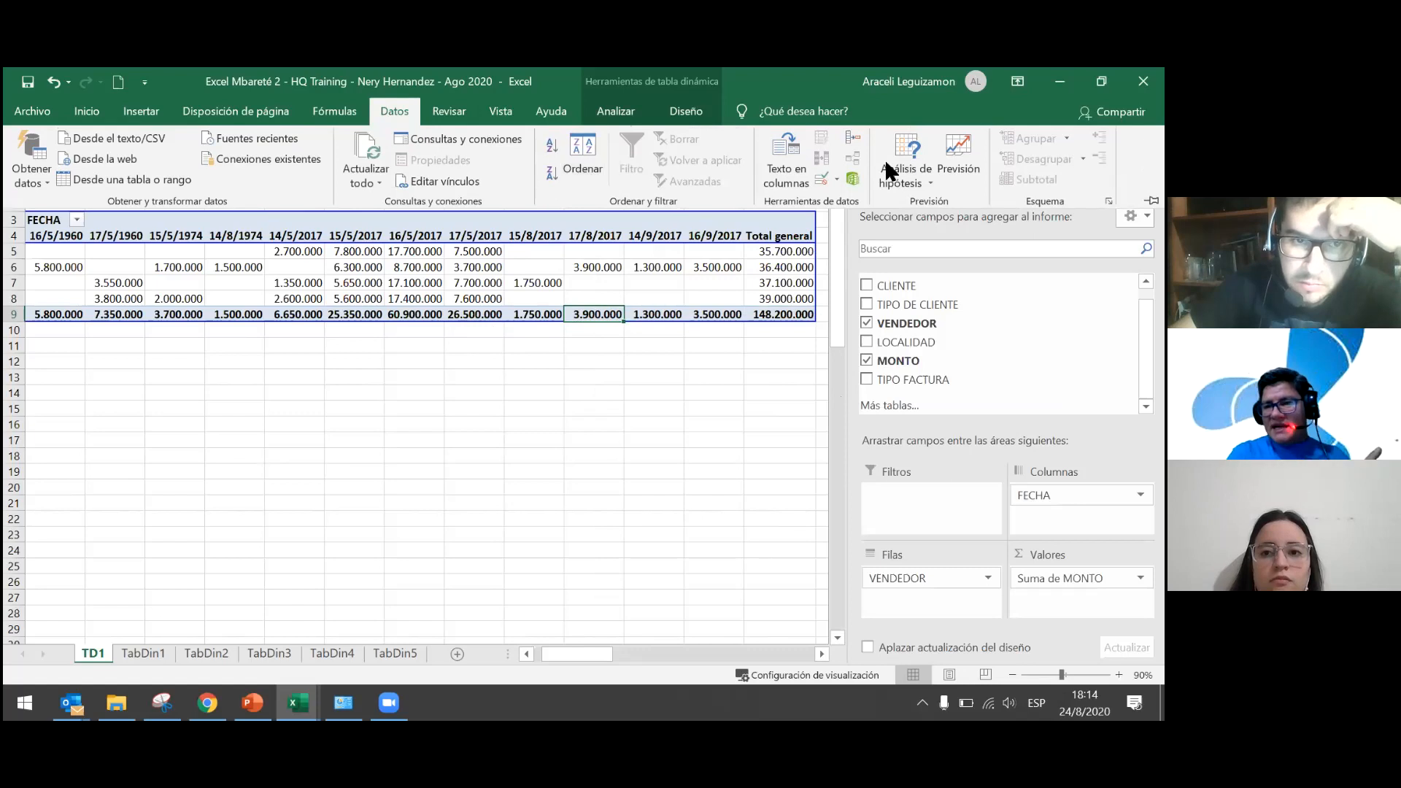
{"action": "key", "text": "Escape"}
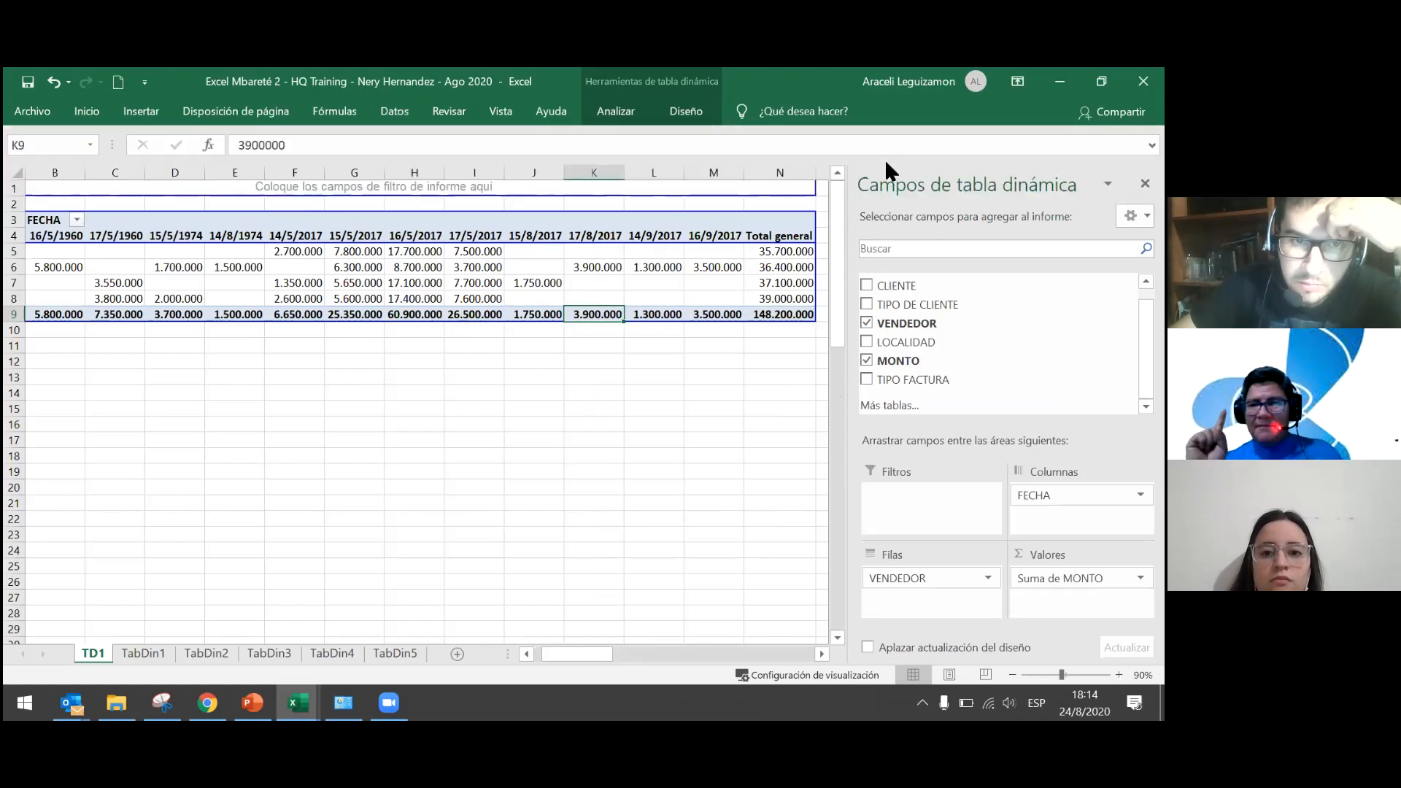
{"action": "left_click", "coordinate": [394, 117]}
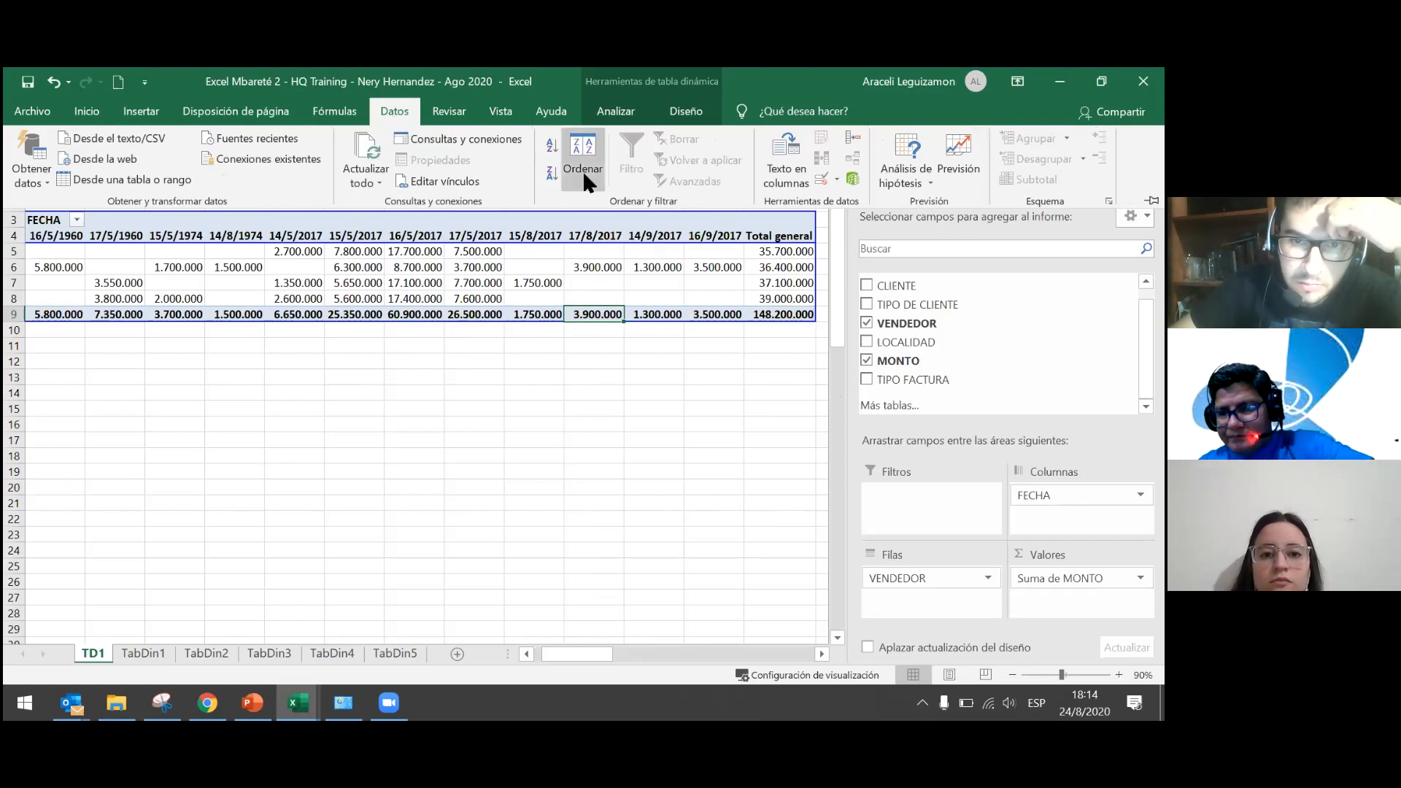
{"action": "left_click", "coordinate": [553, 141]}
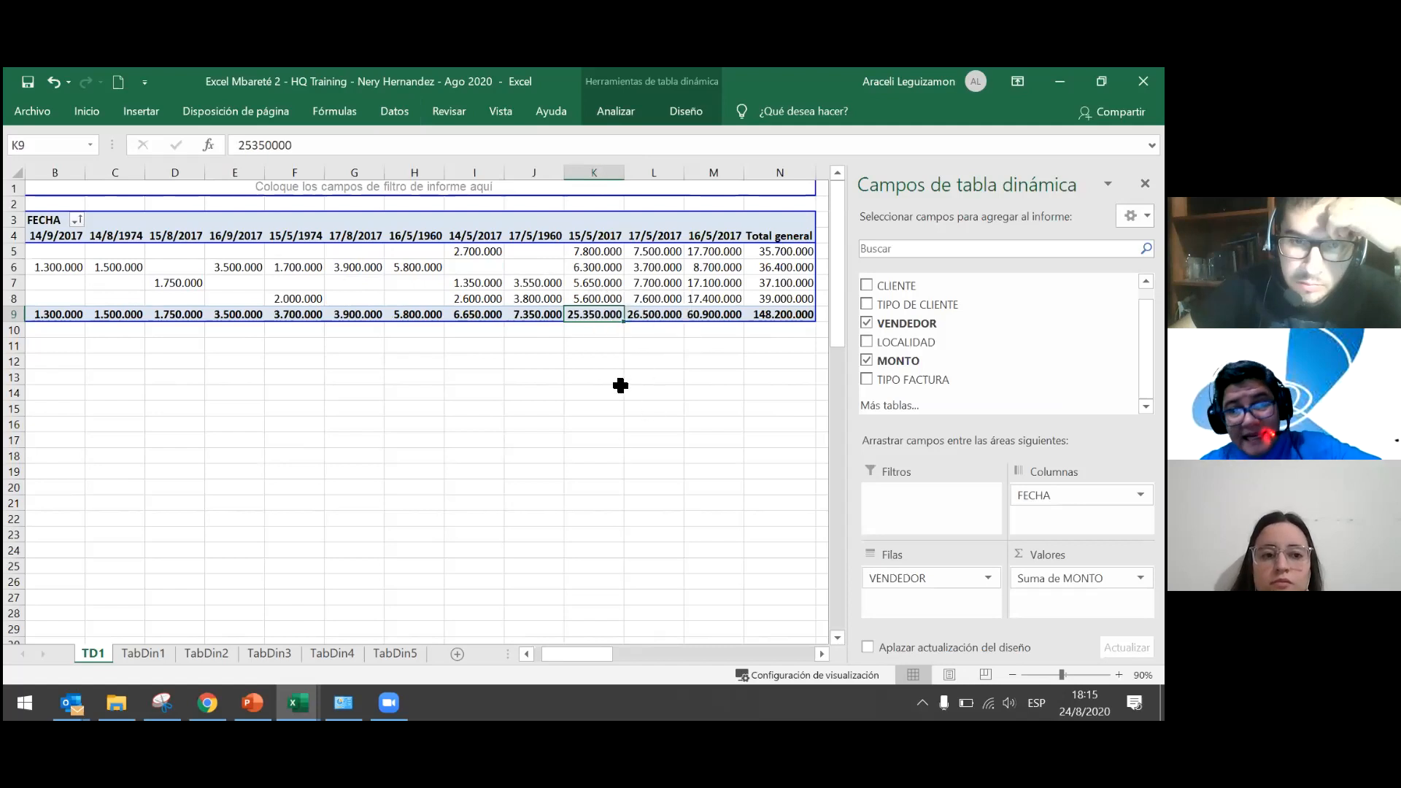
Review the order of the FECHA columns along the Total general row and of the vendors in the Total general column.
{"action": "left_click_drag", "start_coordinate": [601, 649], "coordinate": [597, 649]}
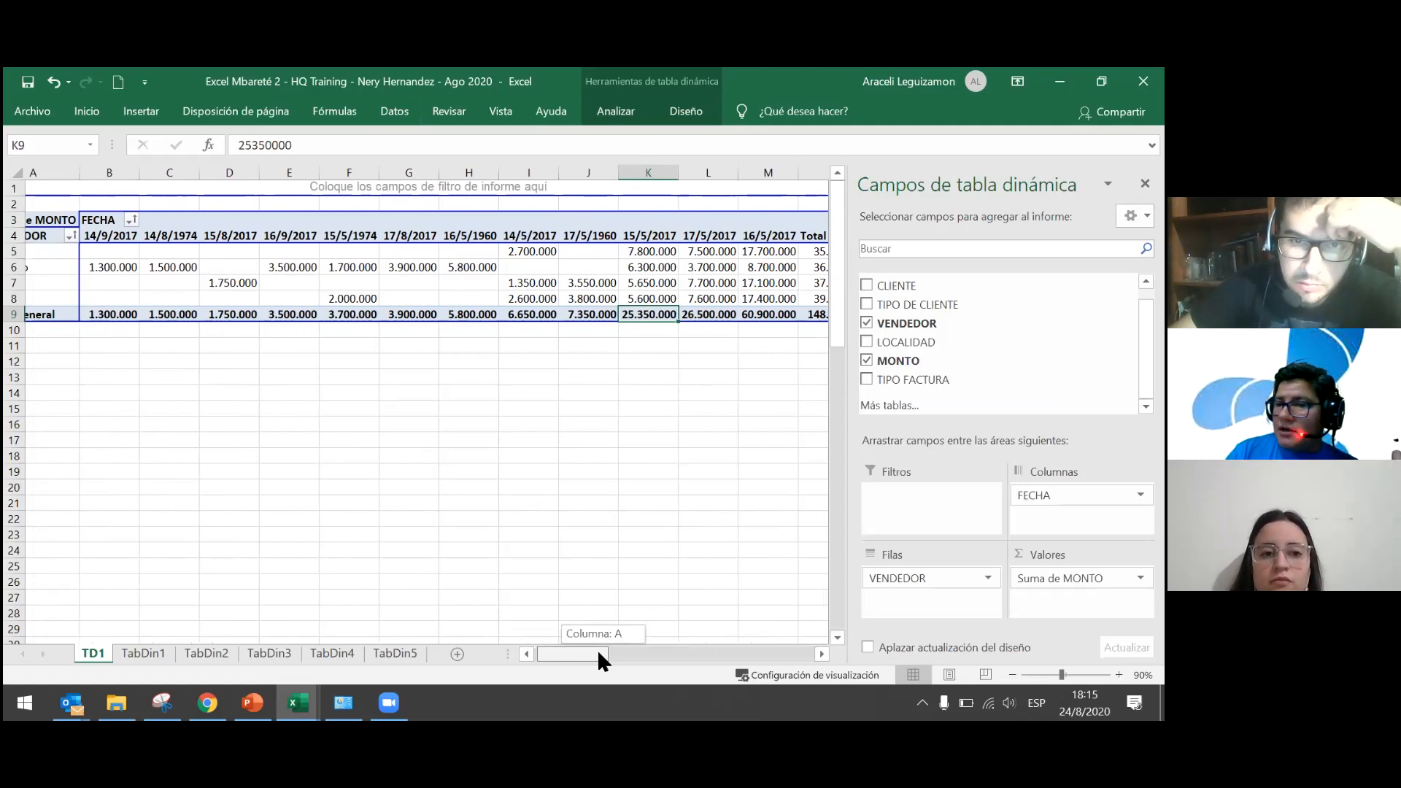
{"action": "left_click_drag", "start_coordinate": [597, 649], "coordinate": [598, 654]}
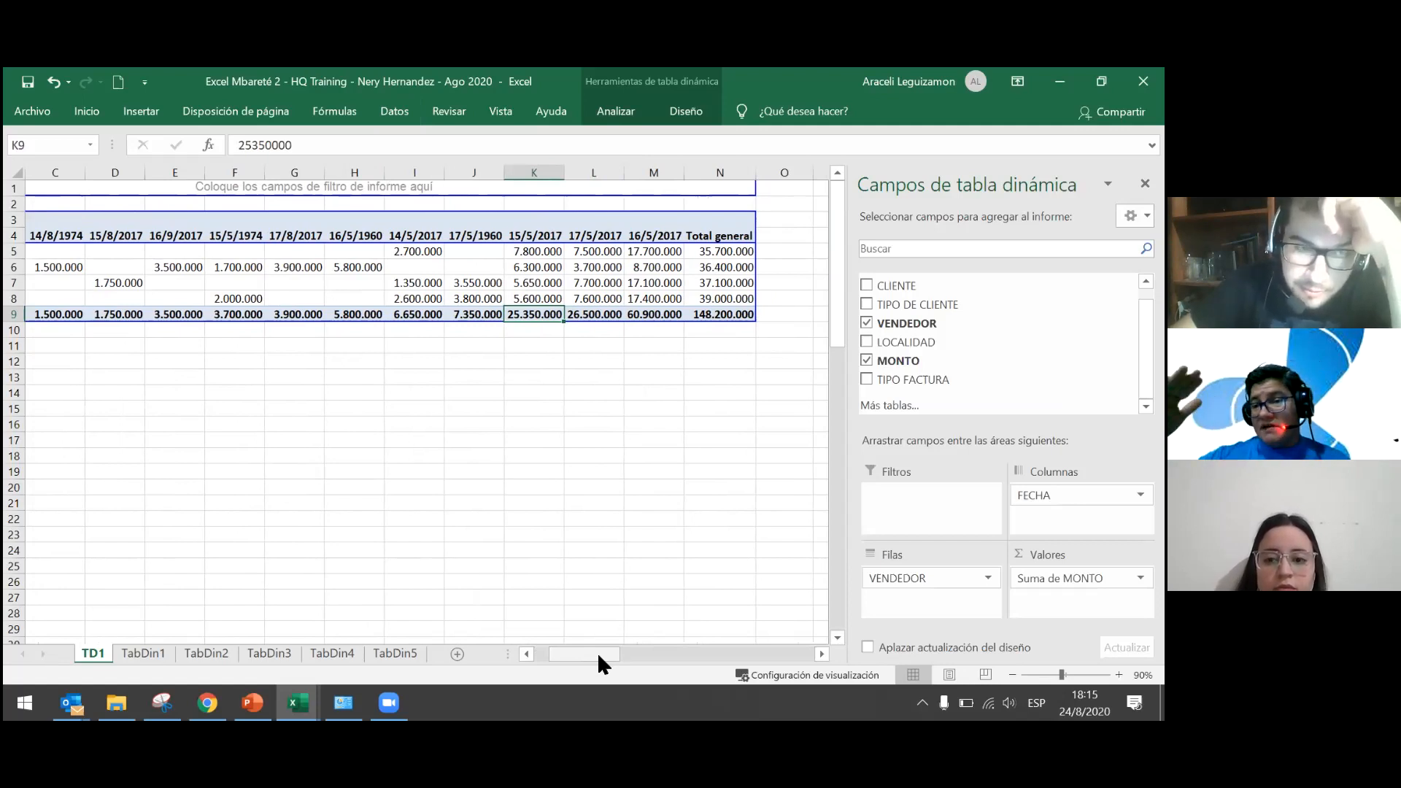
{"action": "left_click_drag", "start_coordinate": [598, 655], "coordinate": [570, 655]}
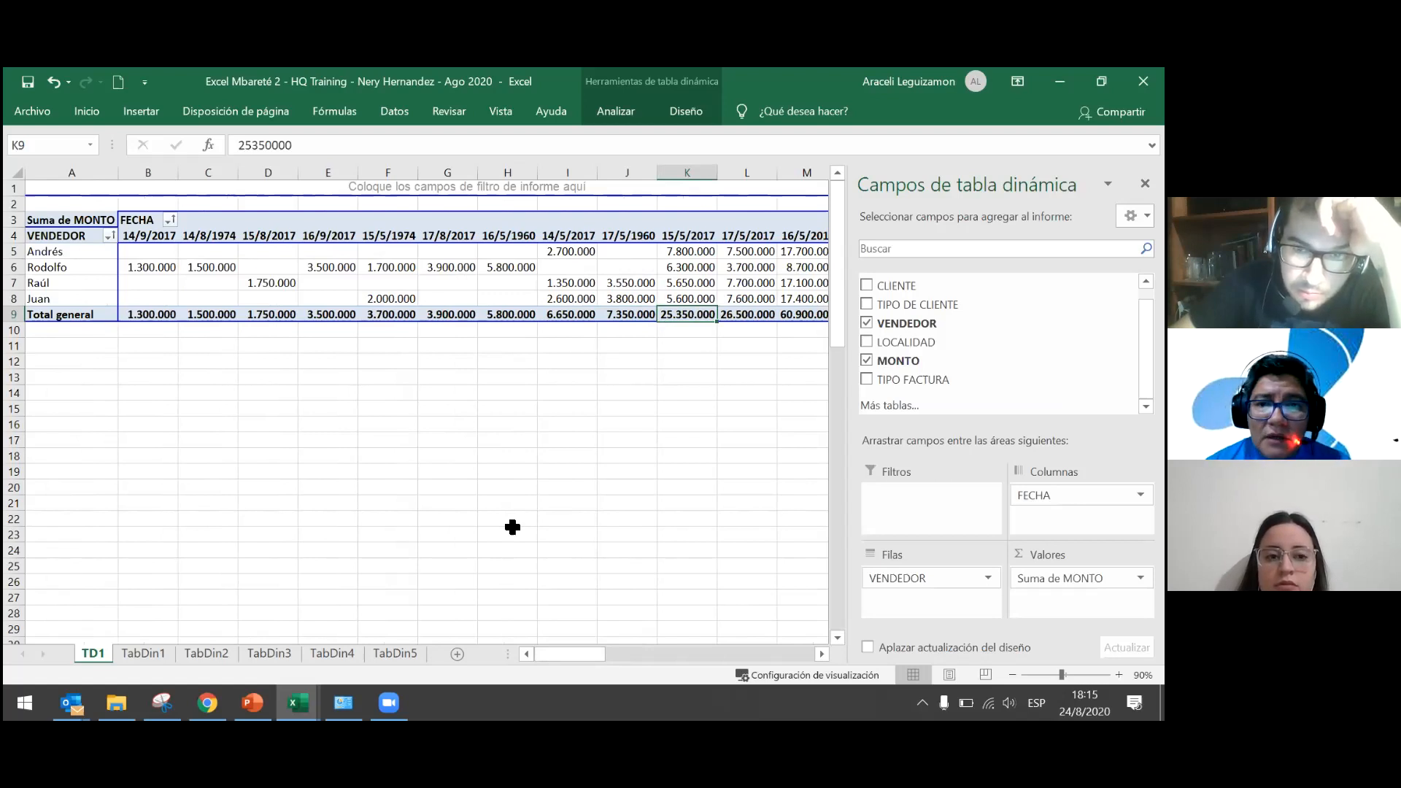
{"action": "left_click_drag", "start_coordinate": [553, 652], "coordinate": [563, 650]}
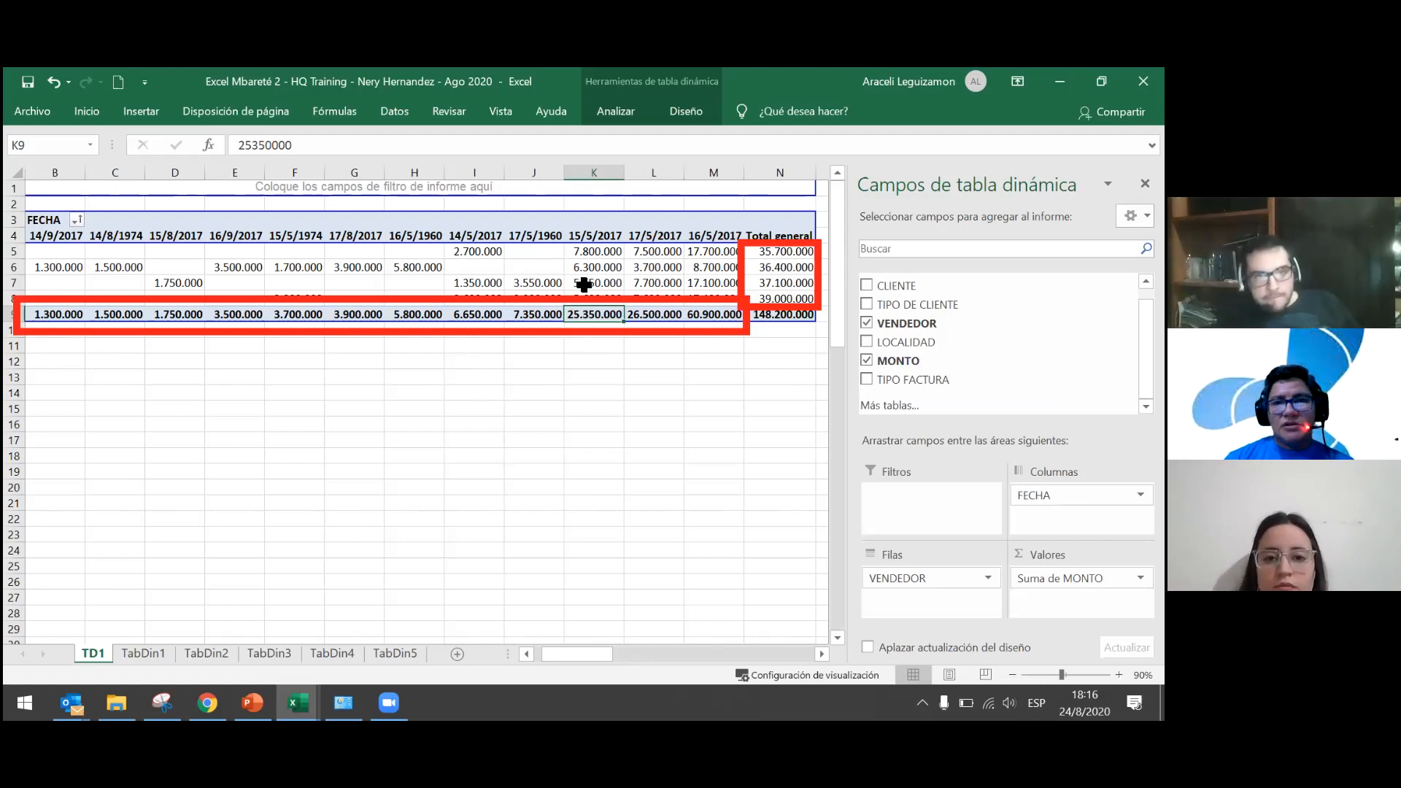
Sort the VENDEDOR rows from smallest to largest by their 15/5/2017 amounts, undoing and redoing the sort to compare the row order.
{"action": "mouse_move", "coordinate": [584, 284]}
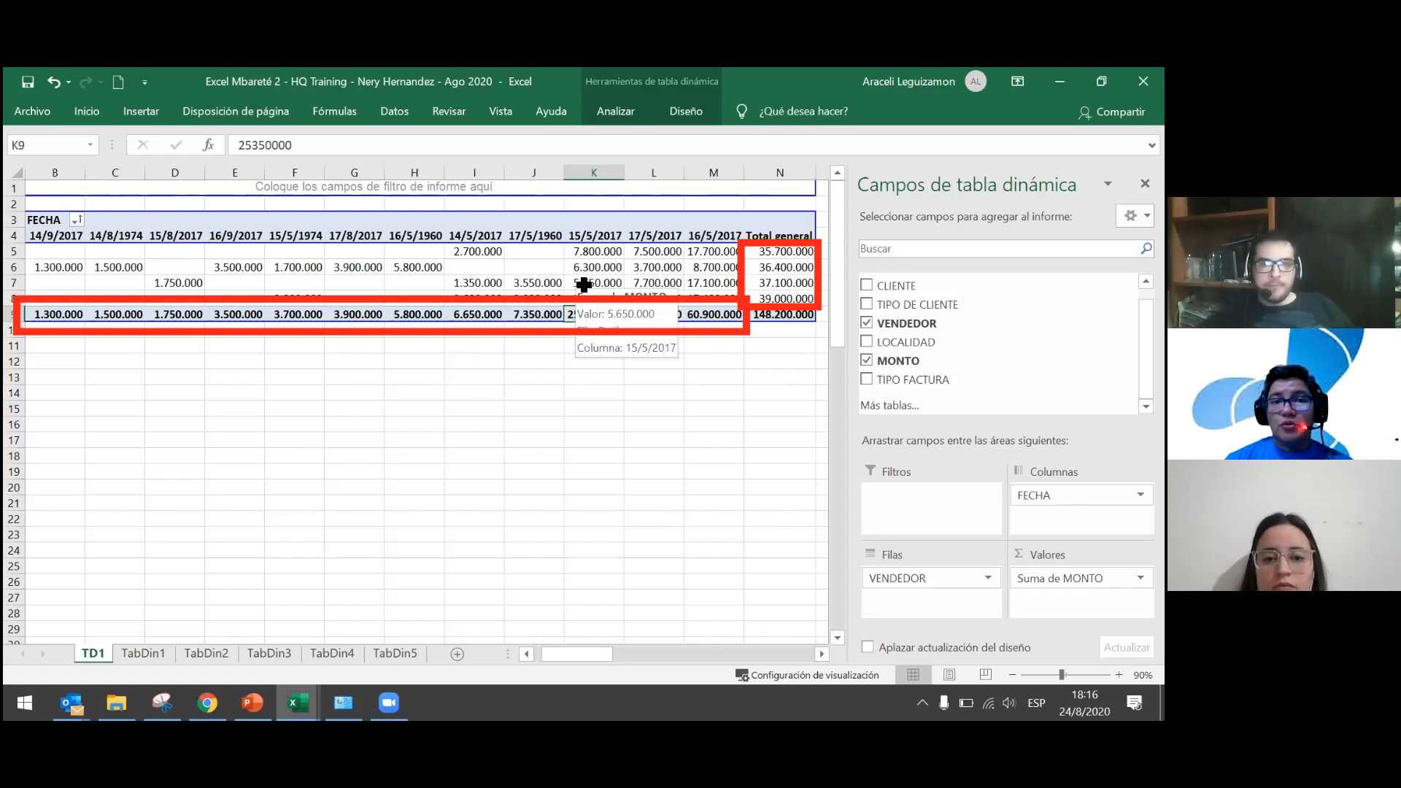
{"action": "left_click", "coordinate": [585, 284]}
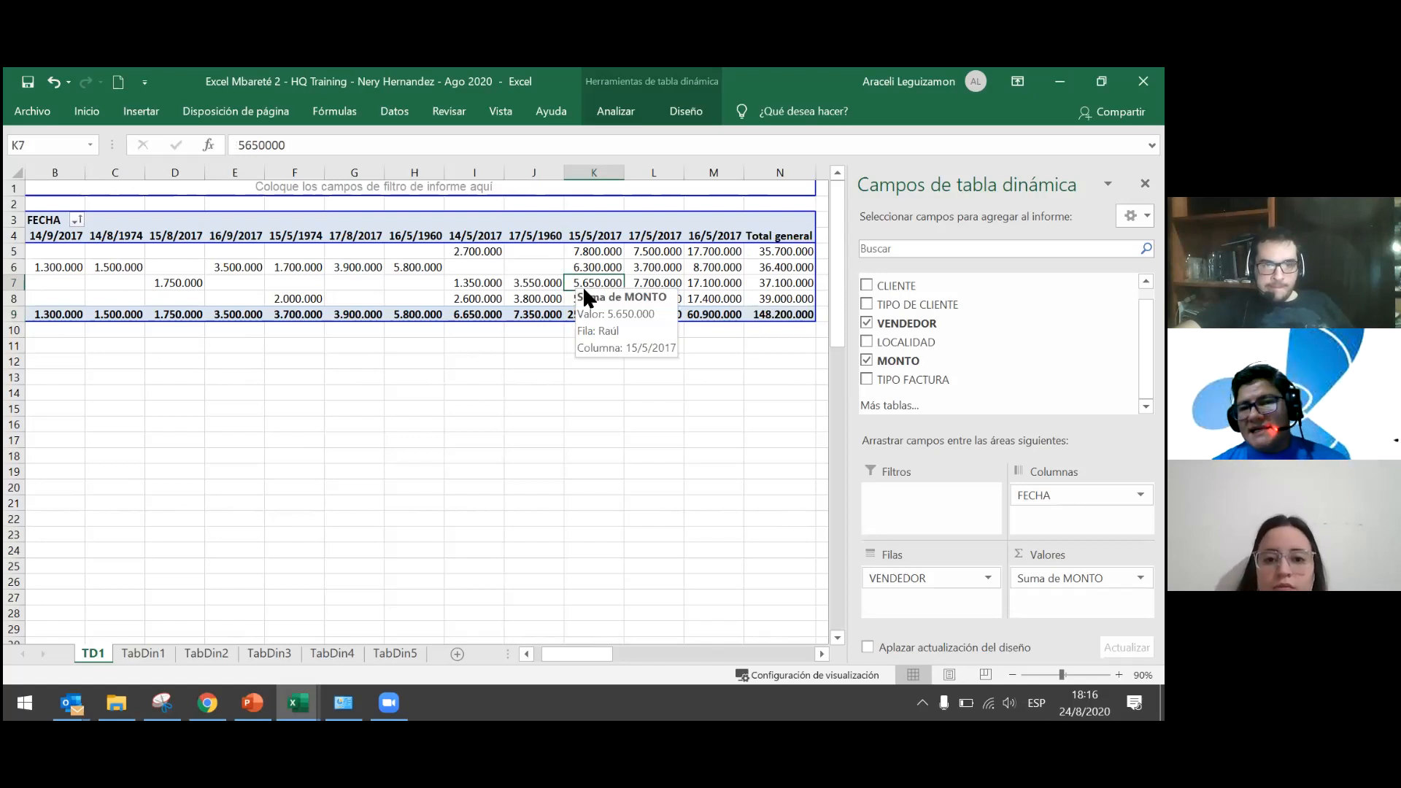
{"action": "mouse_move", "coordinate": [585, 295]}
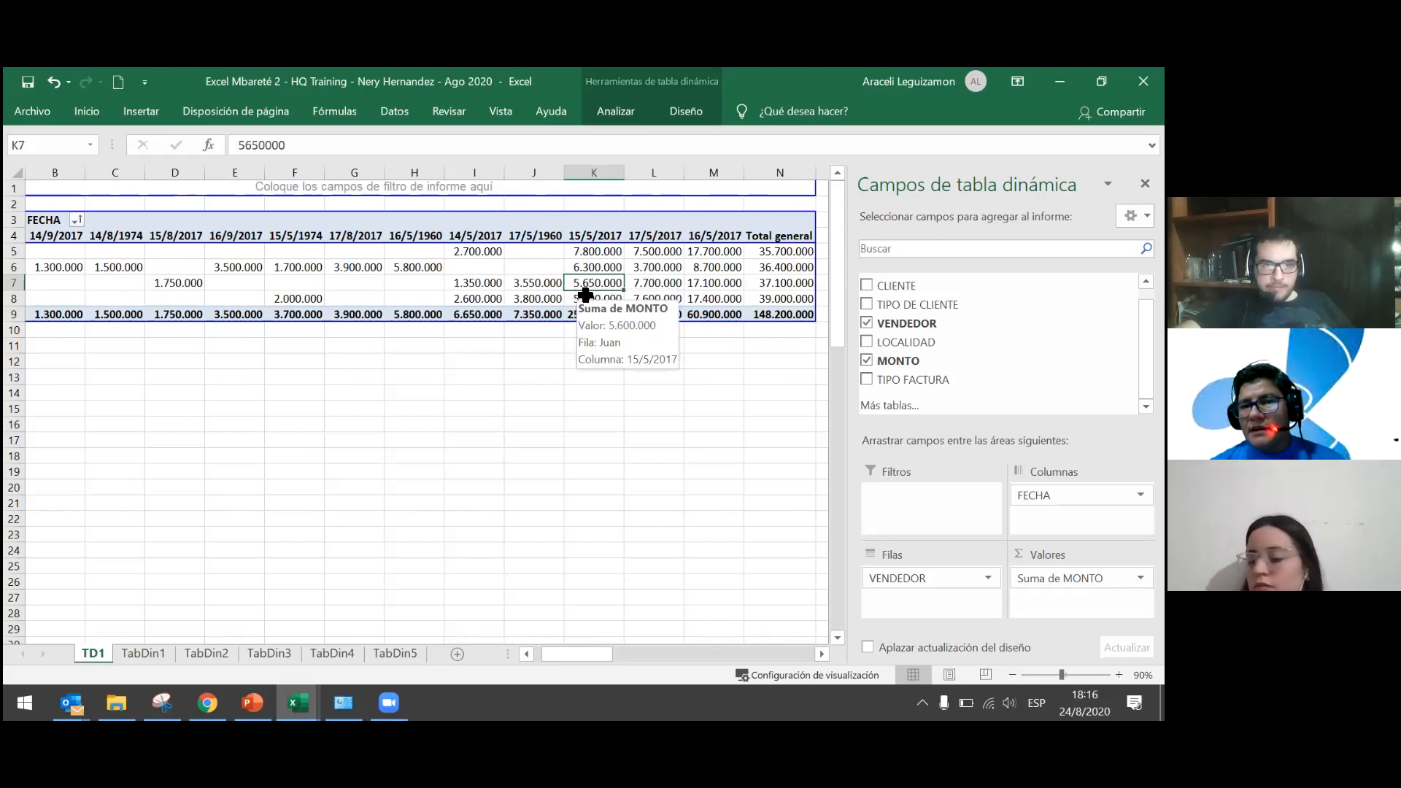
{"action": "right_click", "coordinate": [594, 286]}
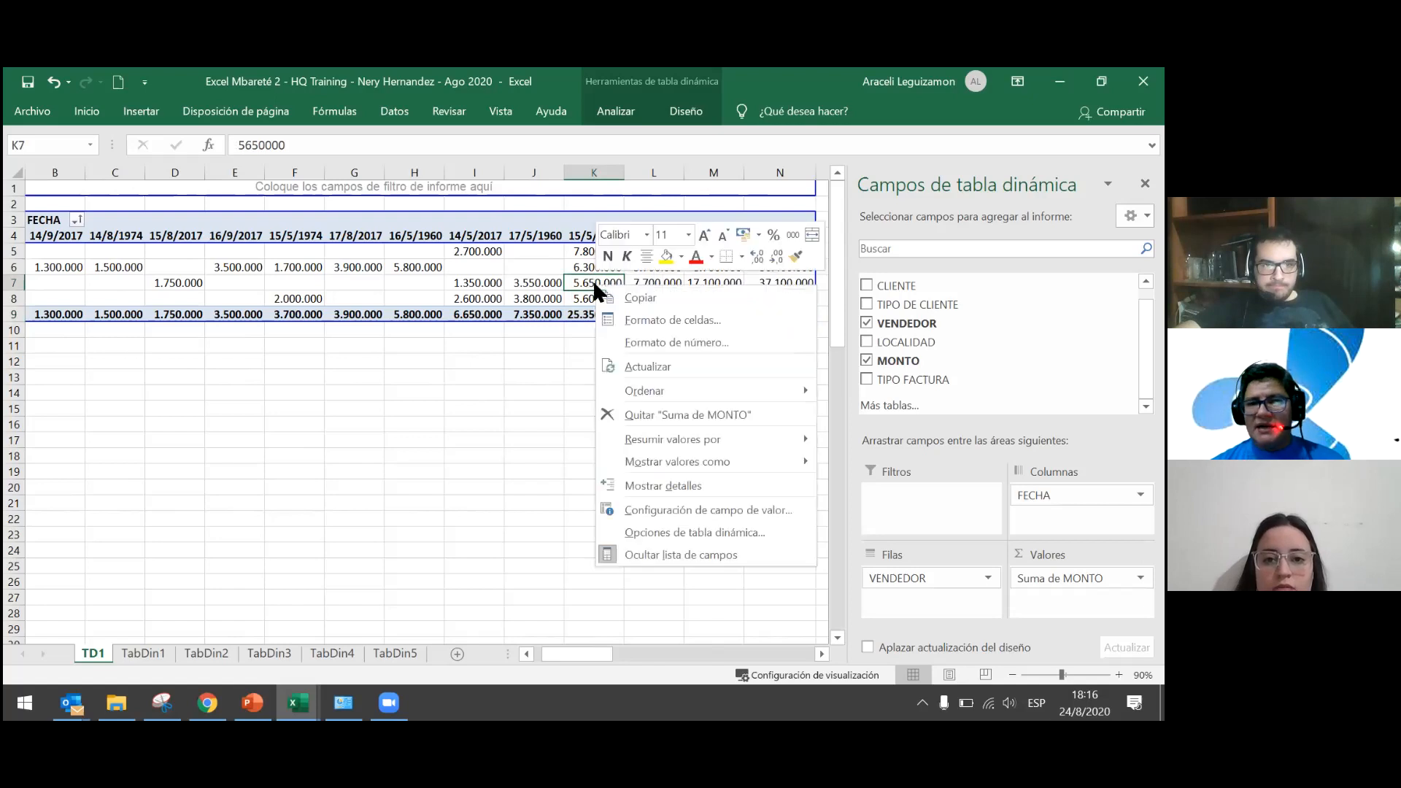
{"action": "mouse_move", "coordinate": [801, 384]}
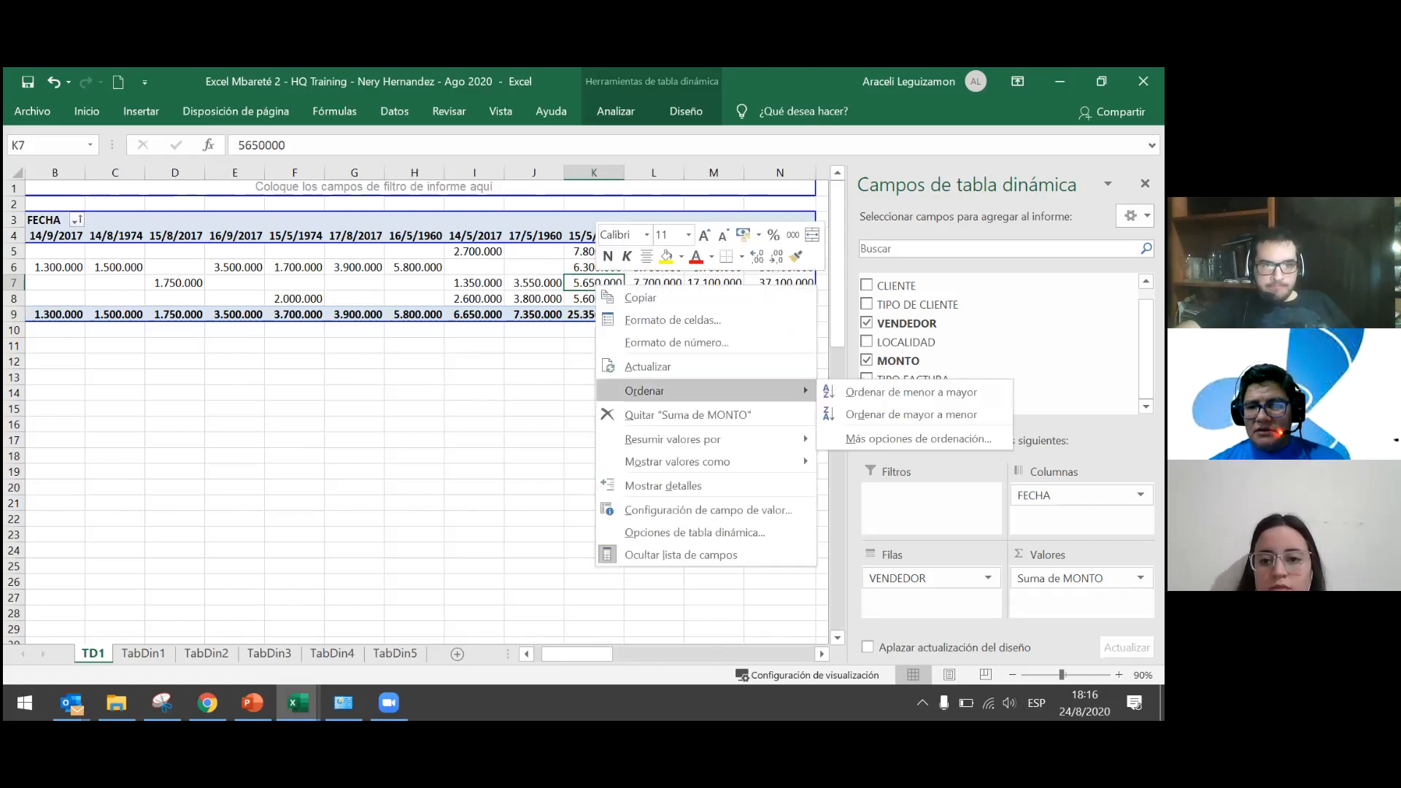
{"action": "left_click", "coordinate": [919, 392]}
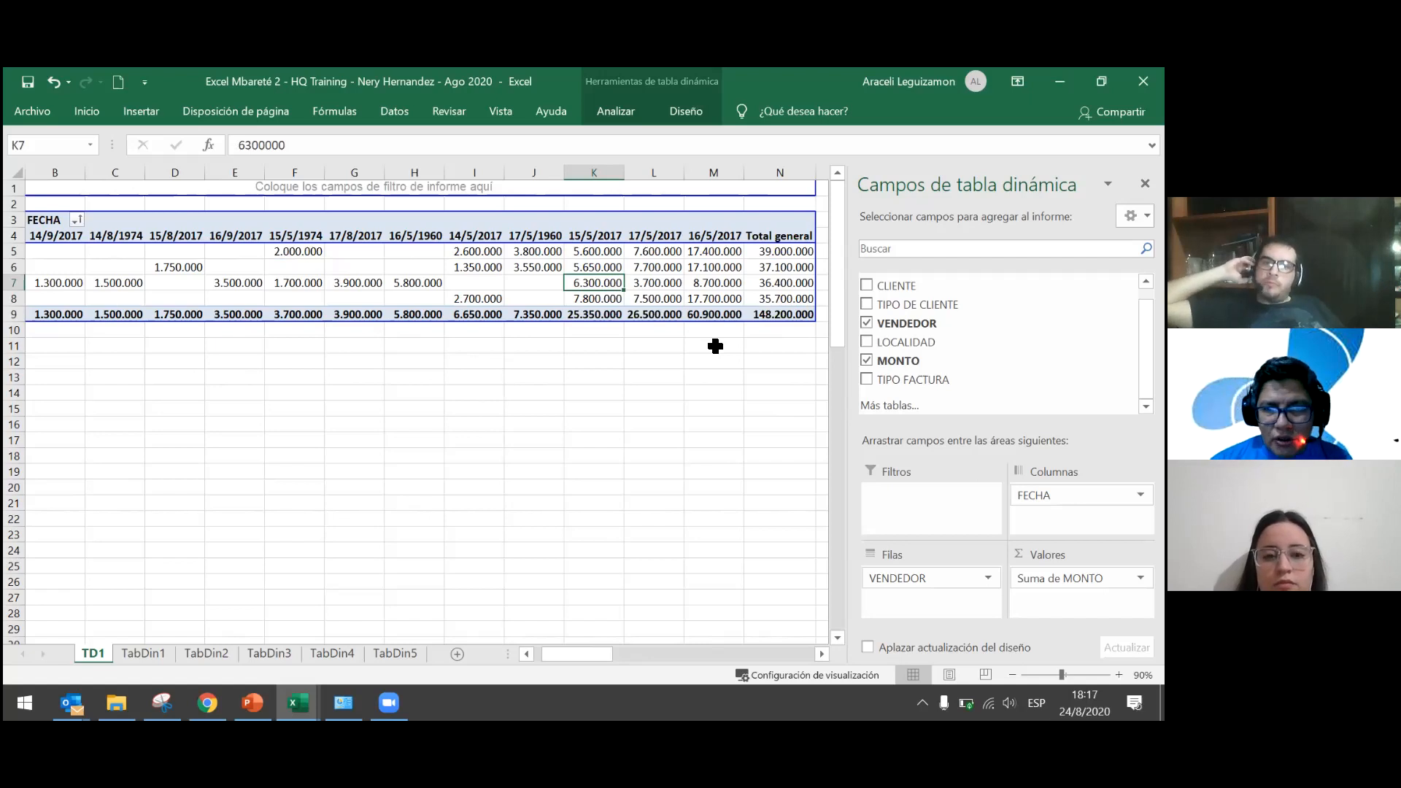
{"action": "key", "text": "ctrl+z"}
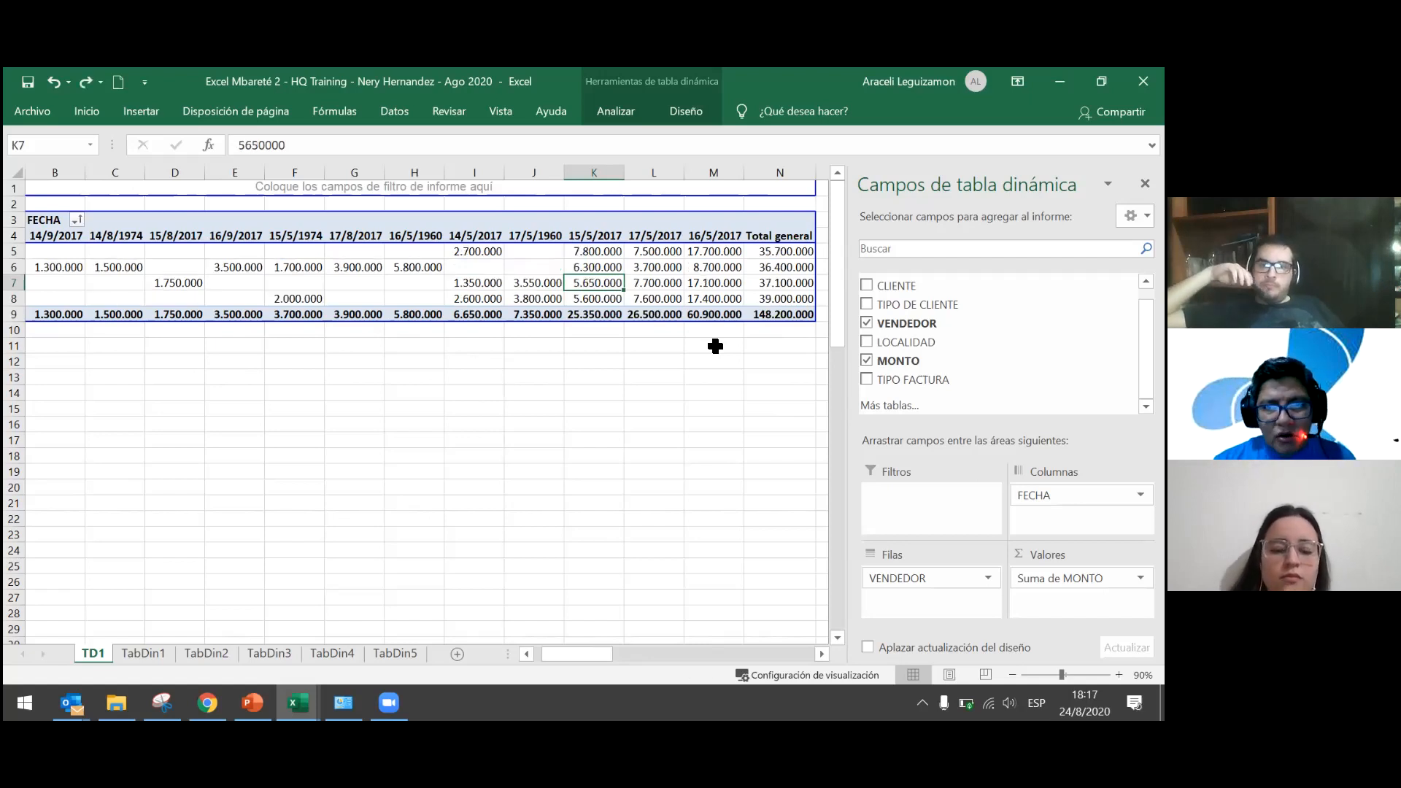
{"action": "key", "text": "ctrl+y"}
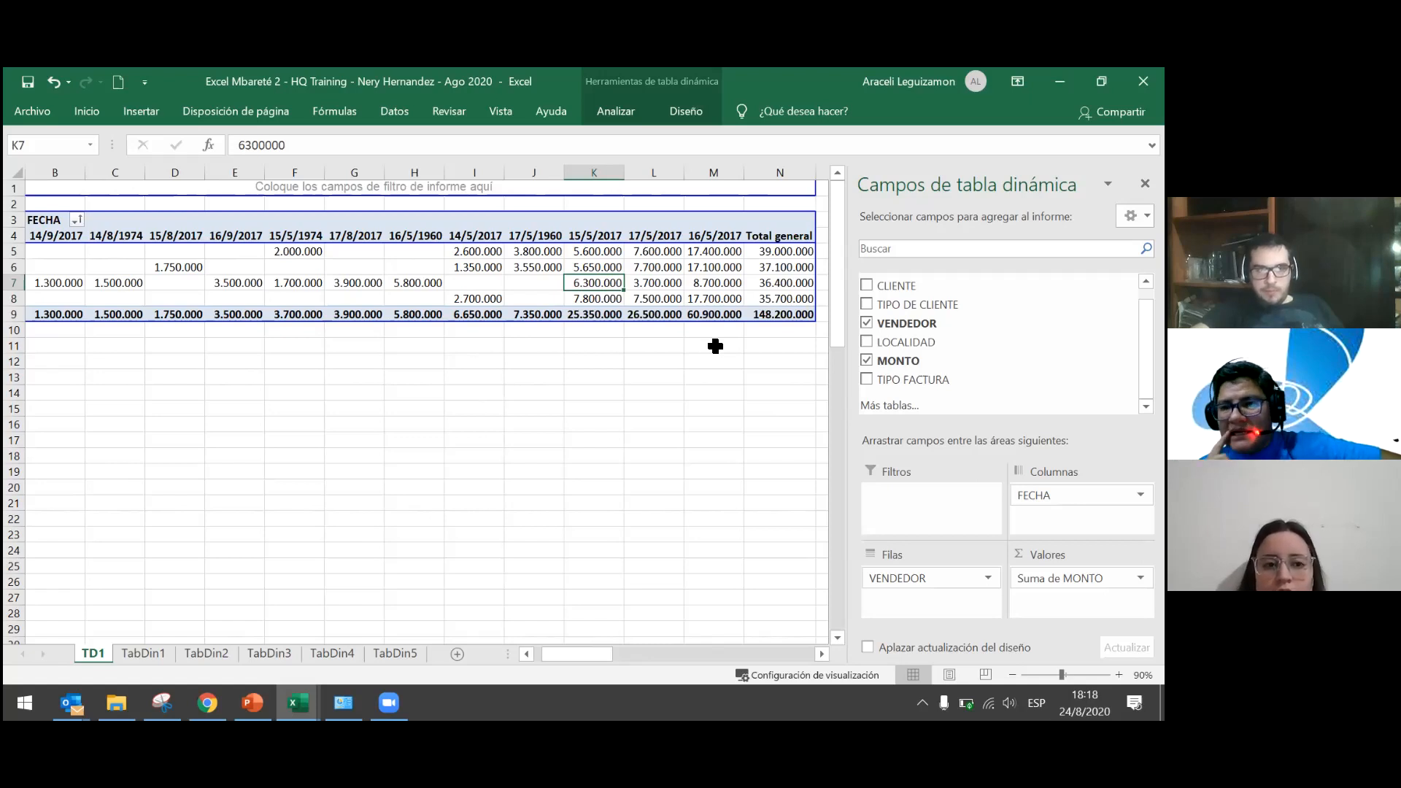
Try to sort the pivot table from largest to smallest using the grand total cell where the Total general row and column meet.
{"action": "left_click", "coordinate": [766, 316]}
{"action": "right_click", "coordinate": [767, 319]}
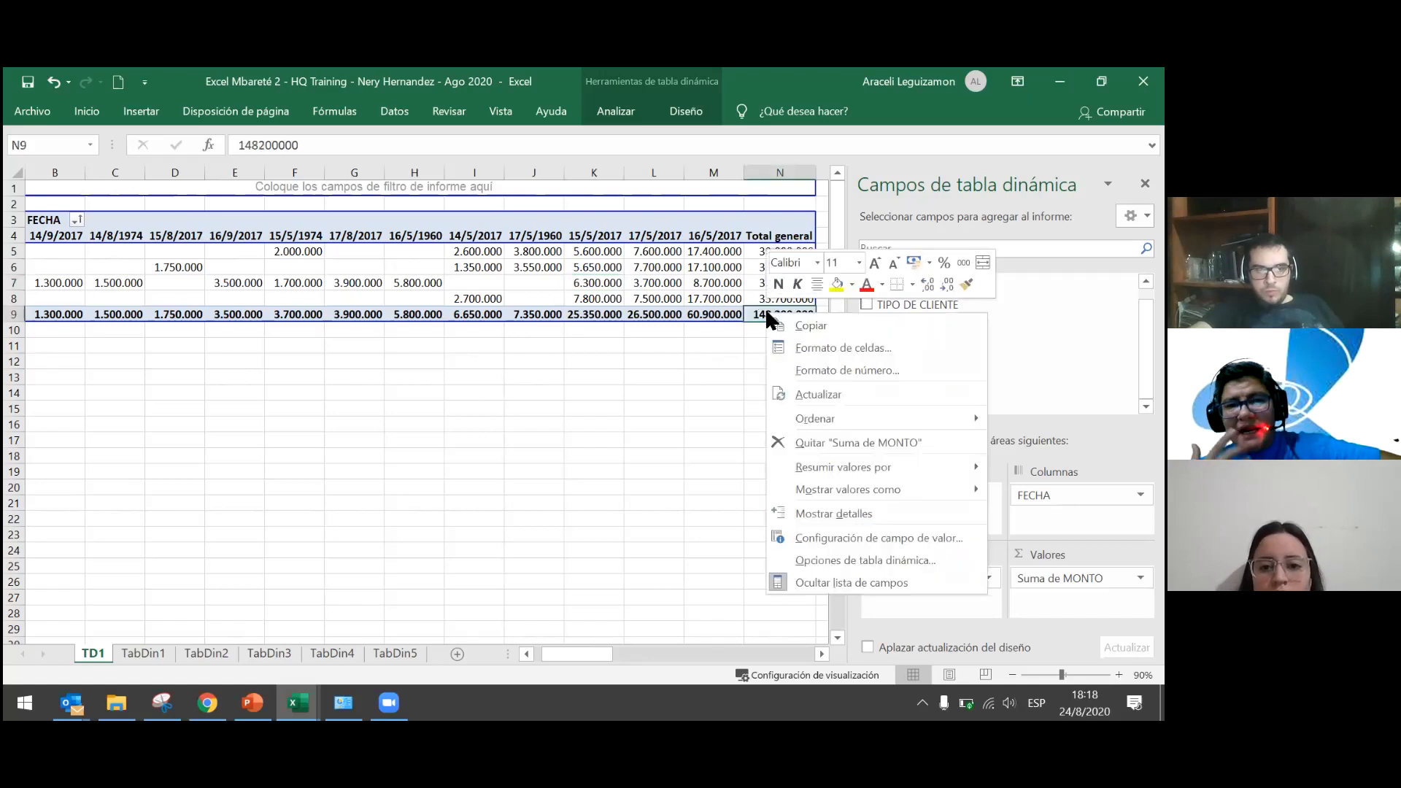
{"action": "mouse_move", "coordinate": [815, 418]}
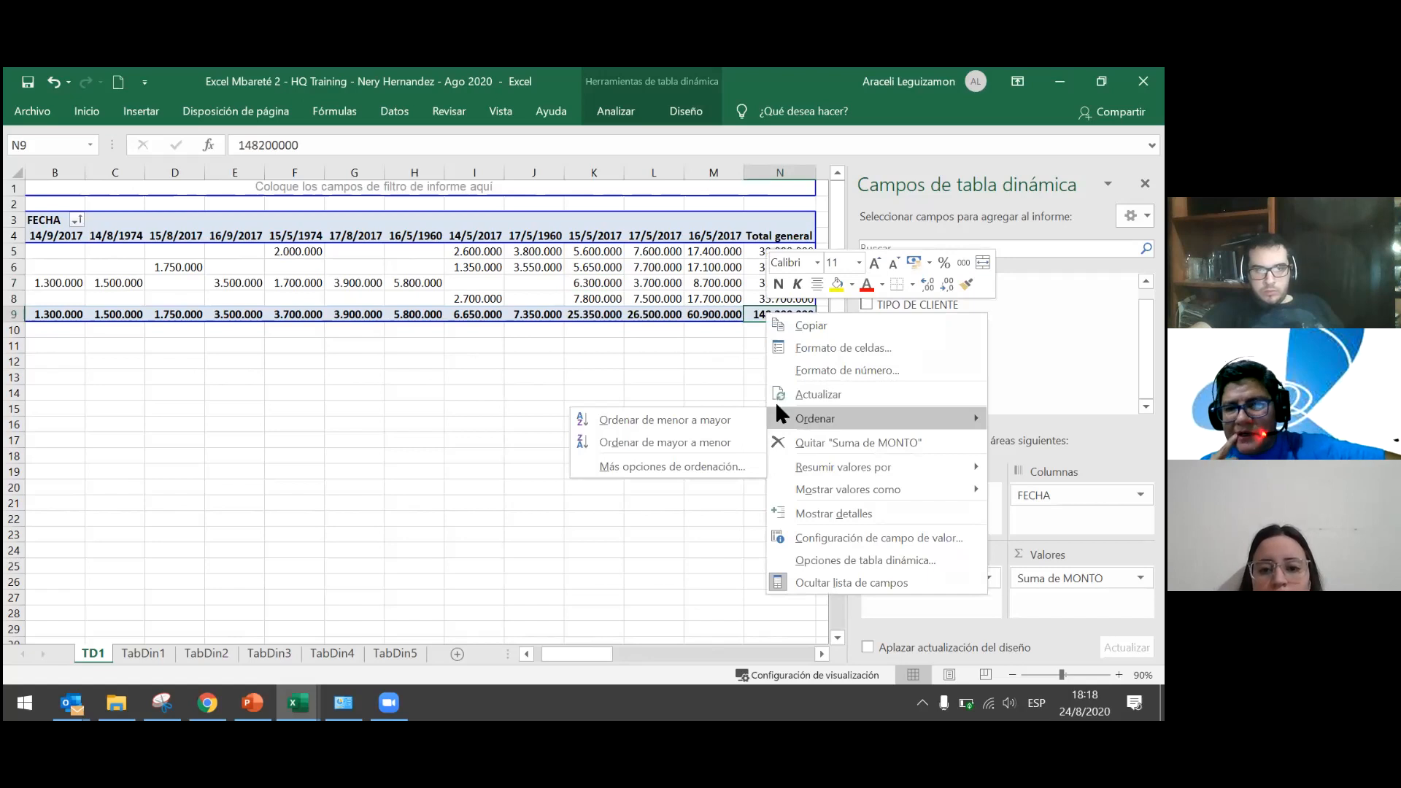
{"action": "left_click", "coordinate": [716, 442]}
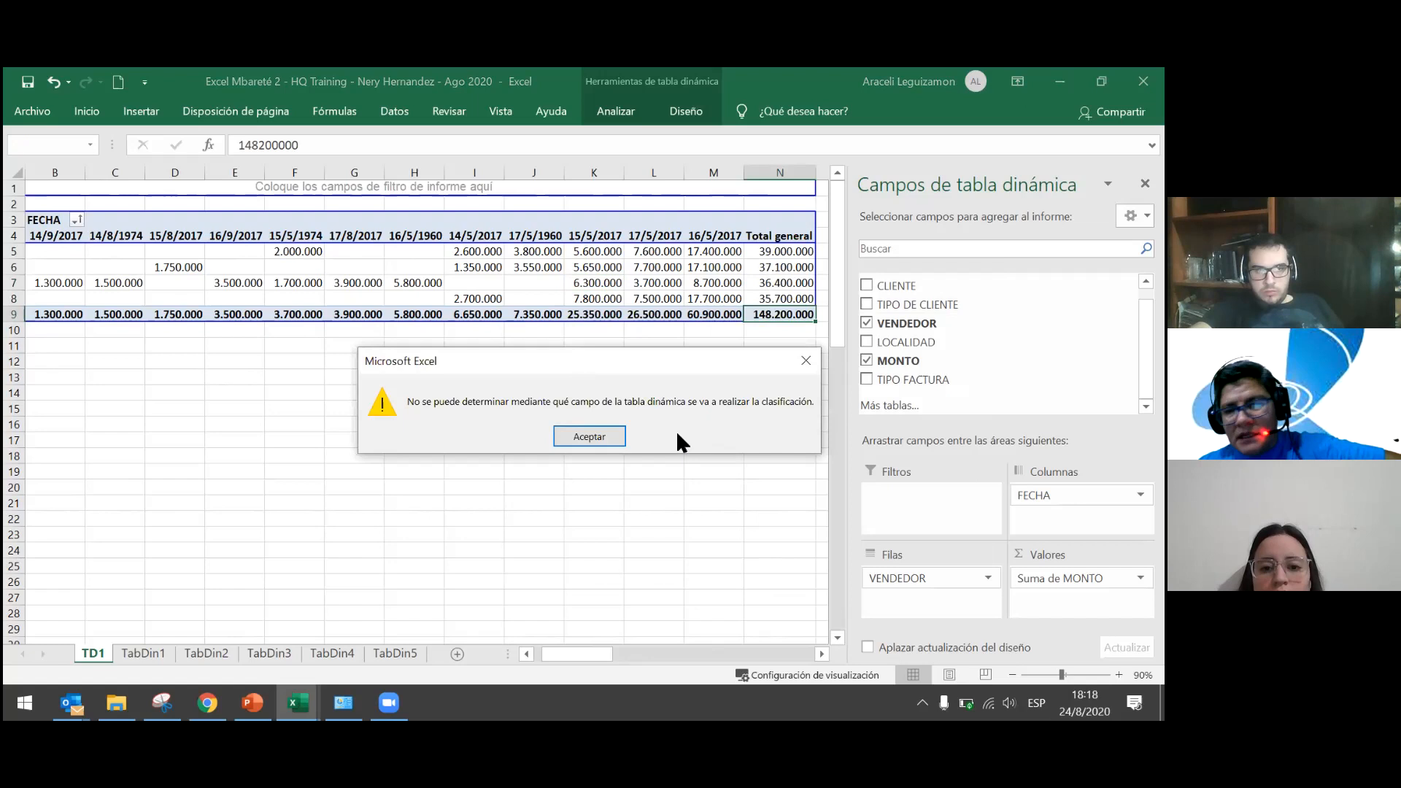
{"action": "left_click", "coordinate": [622, 434]}
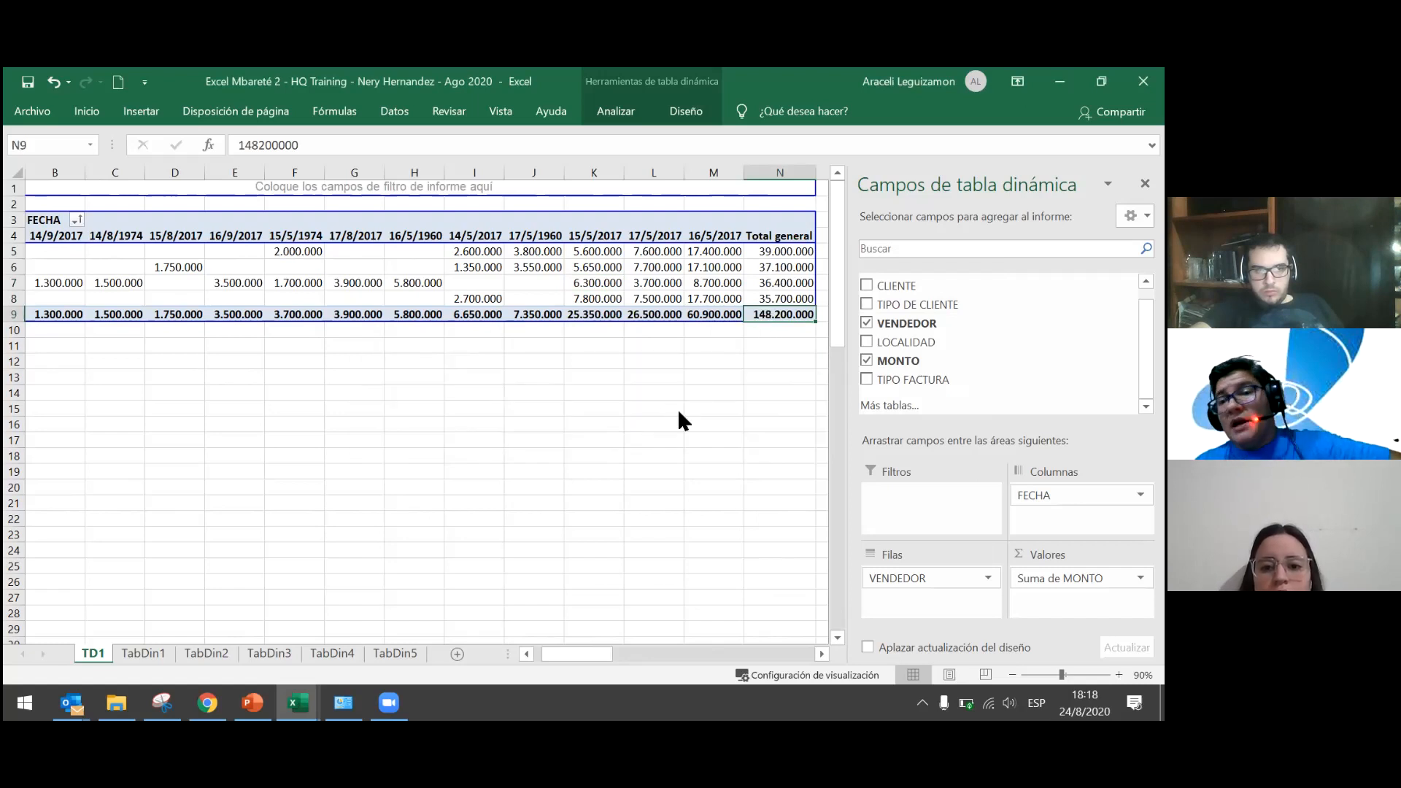
{"action": "right_click", "coordinate": [763, 315]}
{"action": "mouse_move", "coordinate": [807, 418]}
{"action": "left_click", "coordinate": [726, 443]}
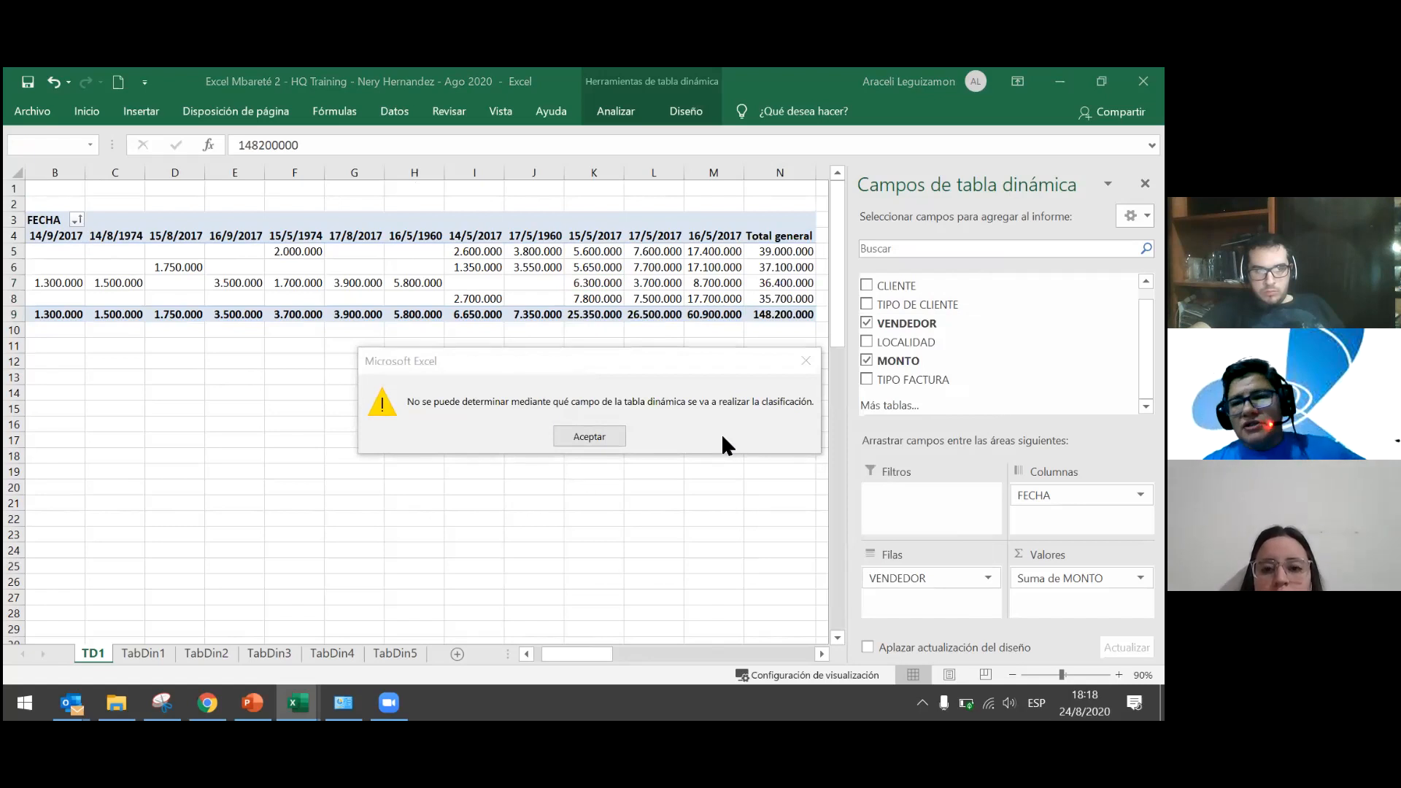
{"action": "left_click", "coordinate": [603, 438]}
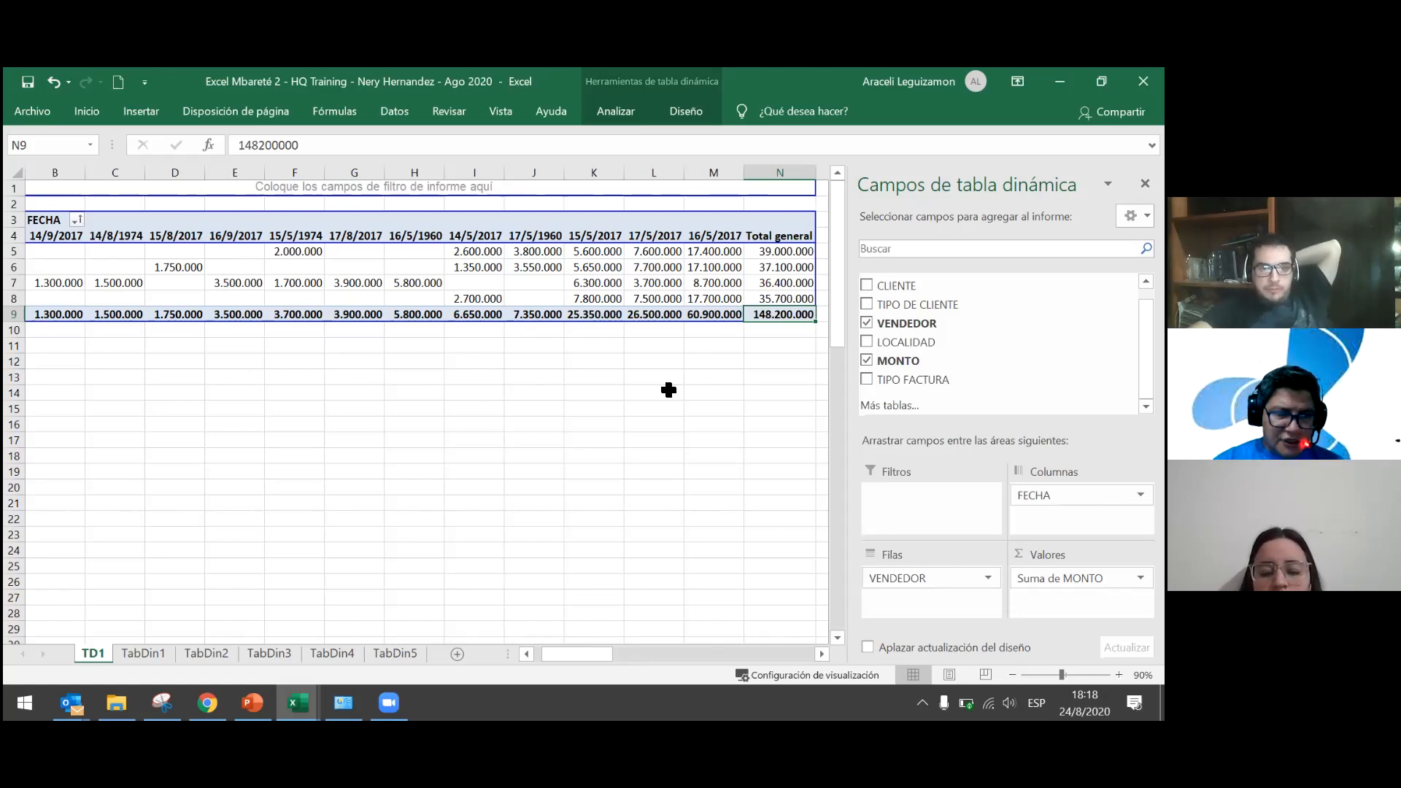
Check the TabDin1 exercise instructions on sorting and formatting, and return to the TD1 pivot table.
{"action": "left_click", "coordinate": [144, 652]}
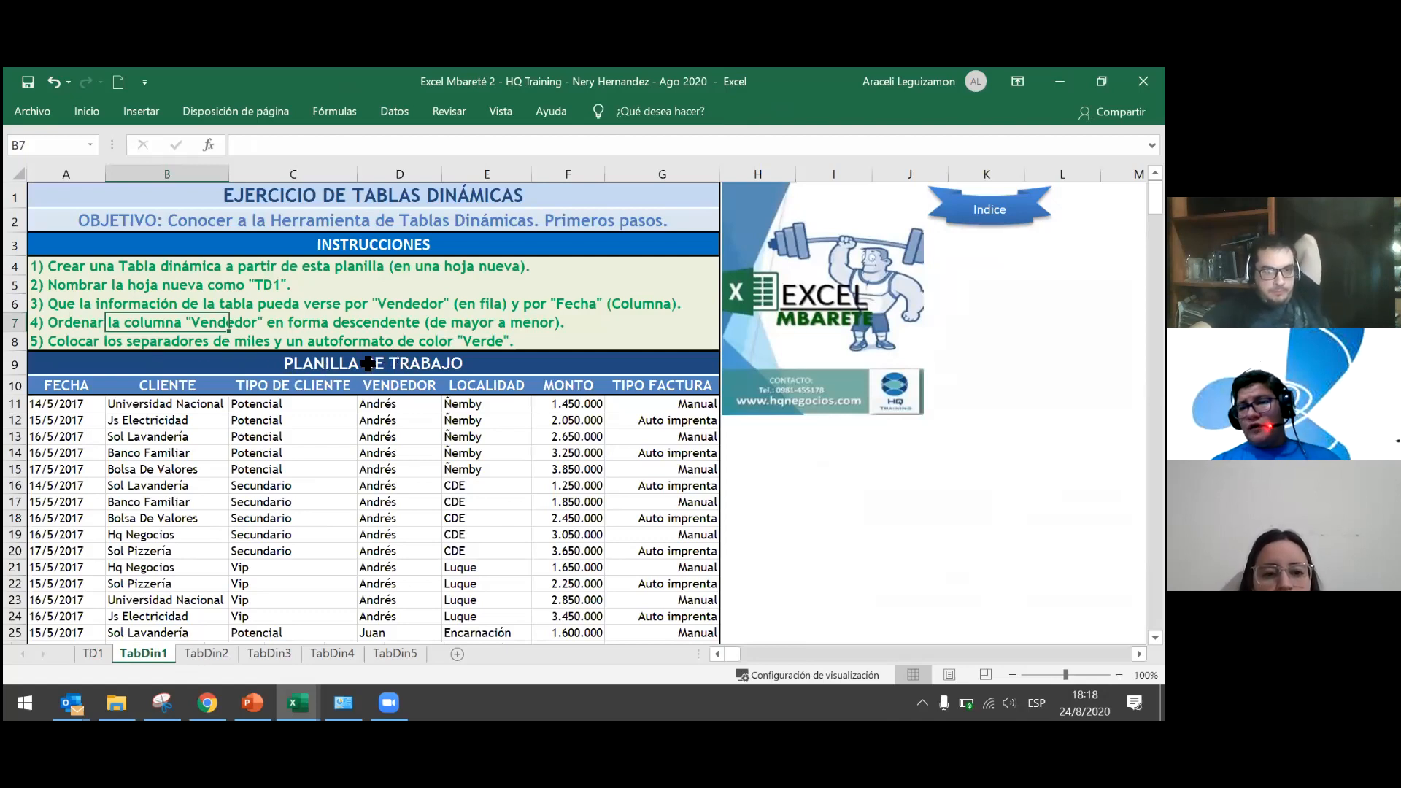
{"action": "left_click", "coordinate": [106, 654]}
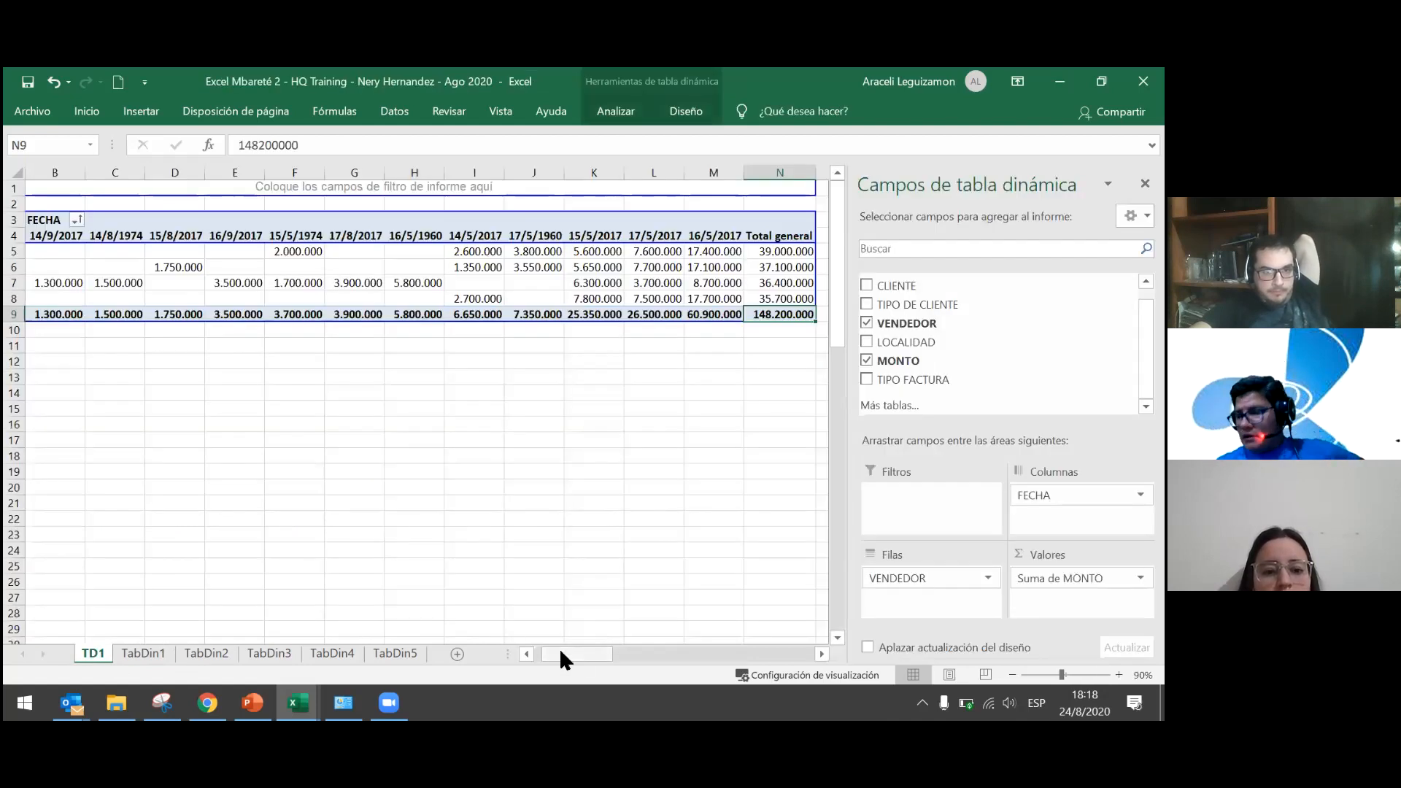
{"action": "left_click_drag", "start_coordinate": [562, 656], "coordinate": [555, 656]}
{"action": "left_click", "coordinate": [360, 316]}
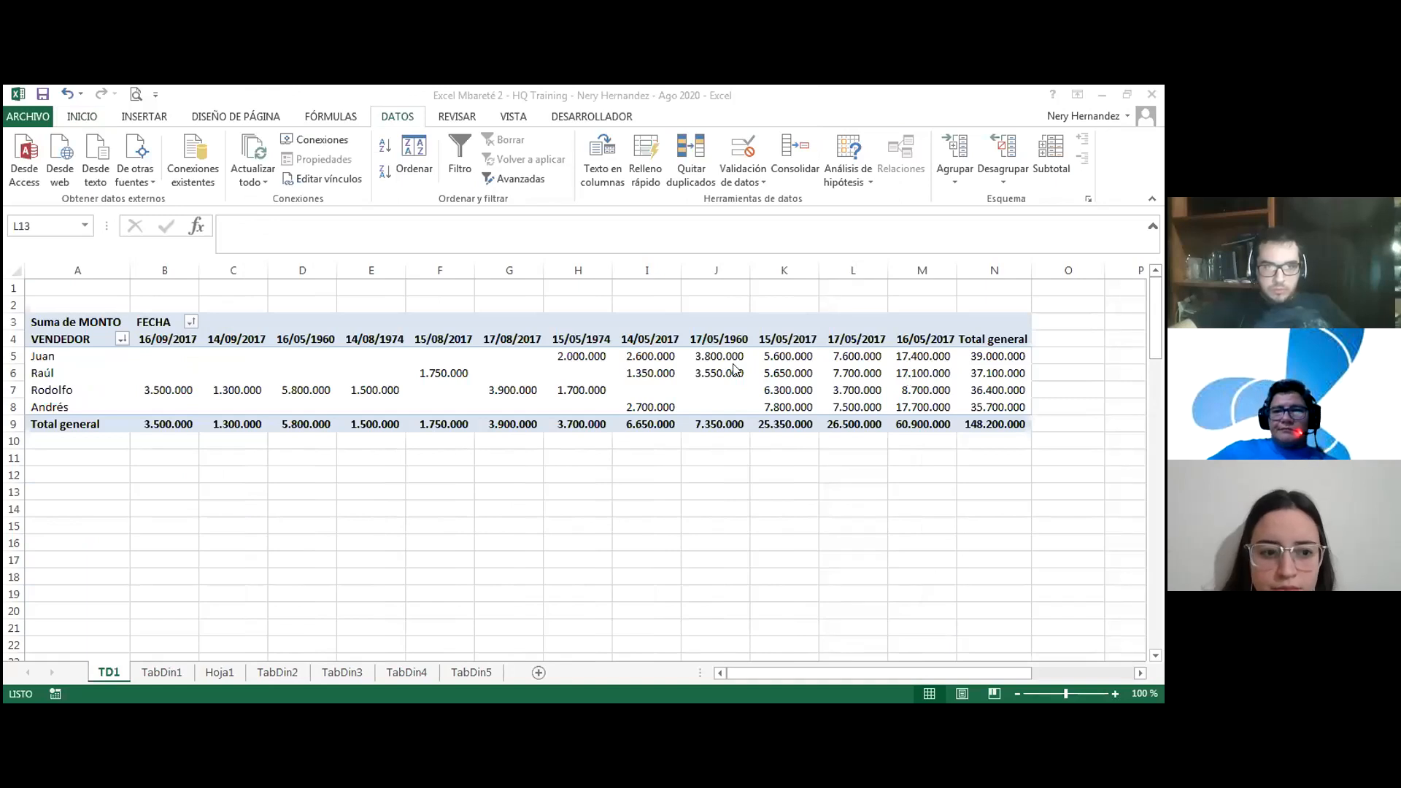
Apply the dark blue pivot table style from the Oscuro group to the TD1 pivot table.
{"action": "left_click", "coordinate": [628, 318]}
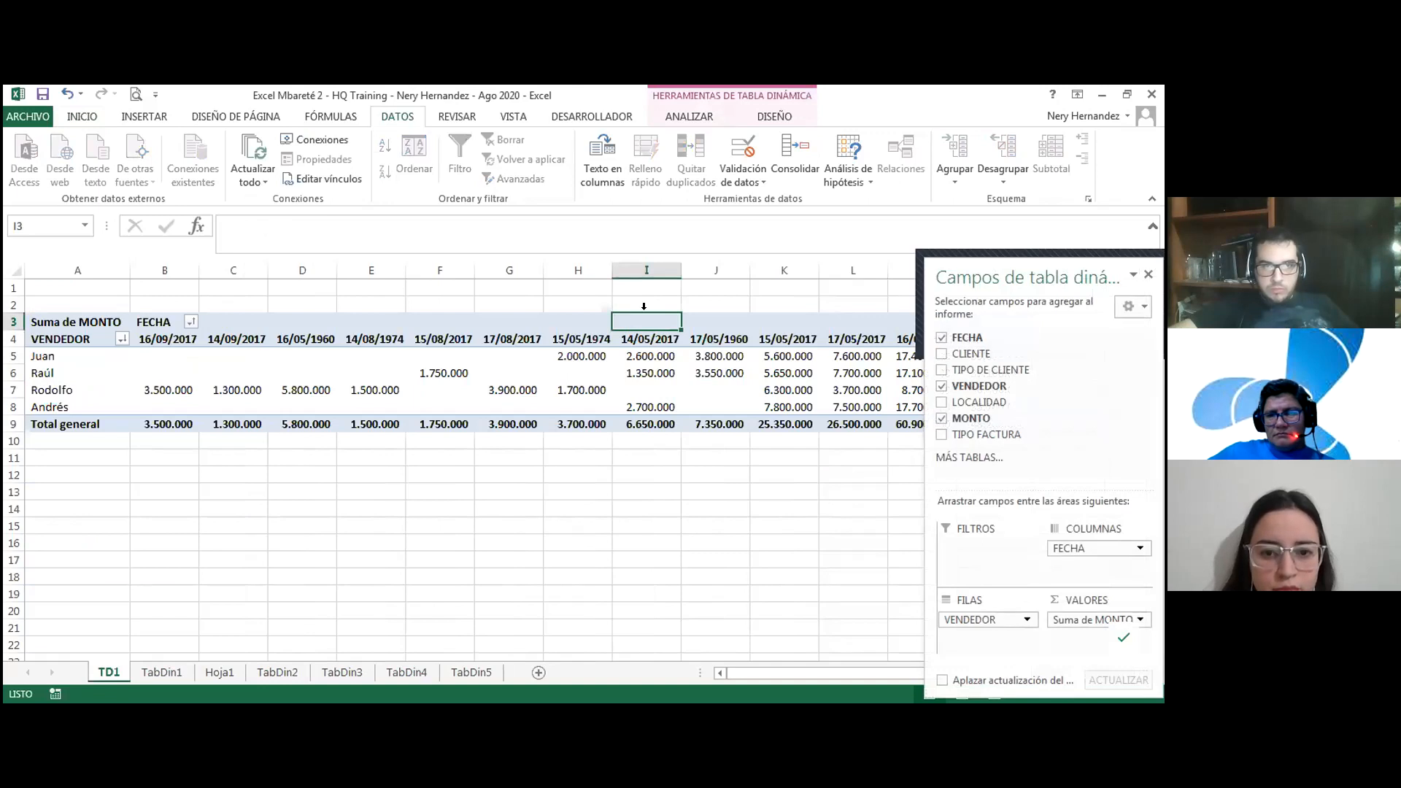
{"action": "key", "text": "alt+Tab"}
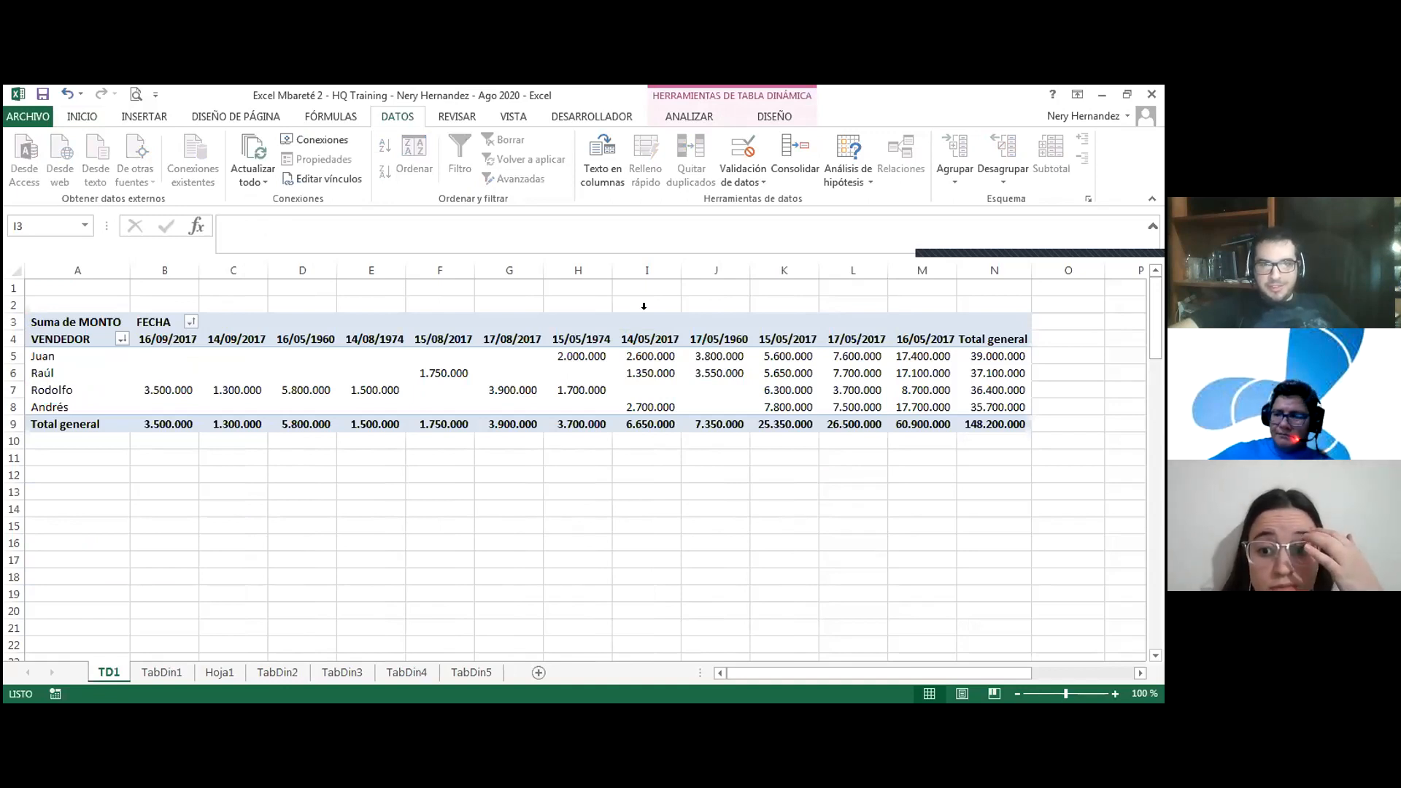
{"action": "key", "text": "alt+Tab"}
{"action": "left_click", "coordinate": [779, 118]}
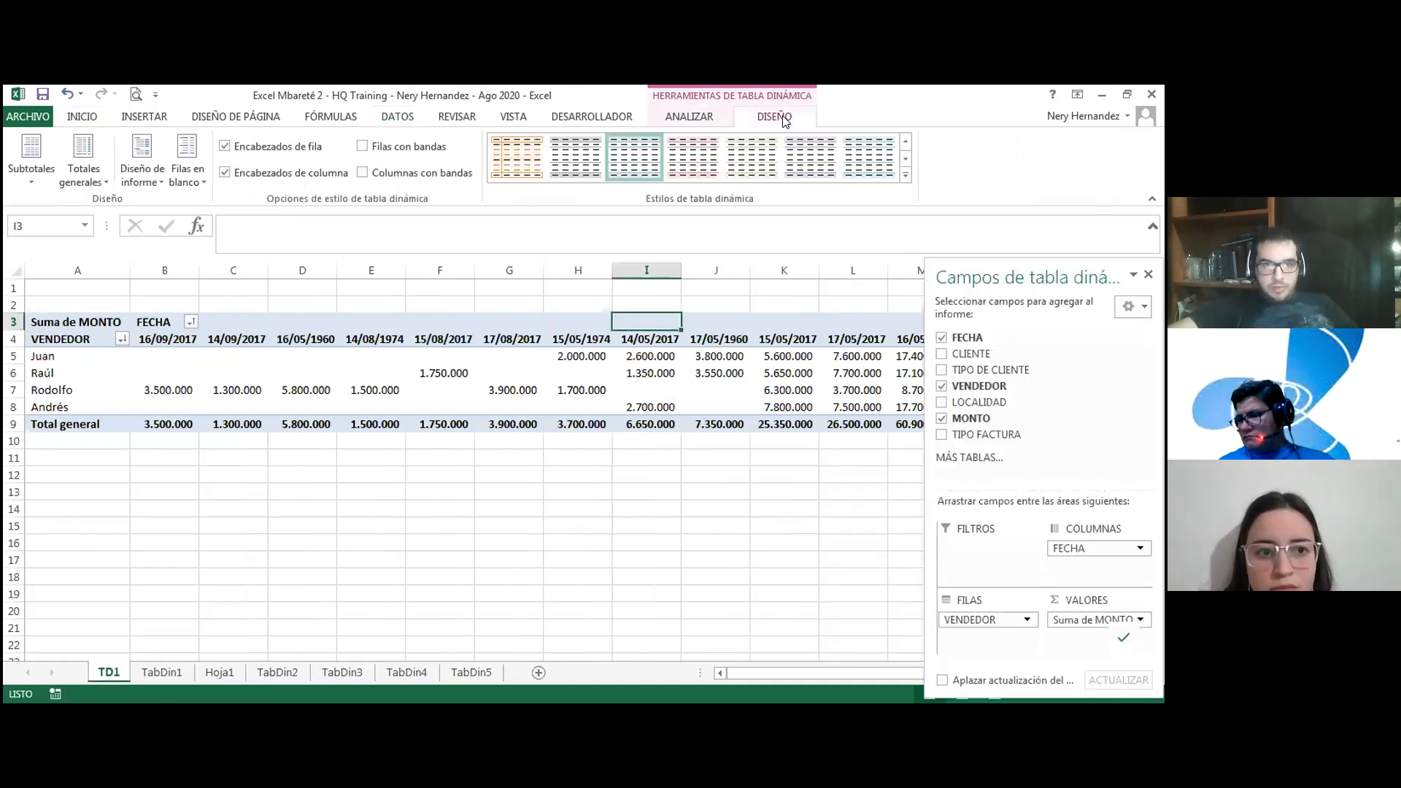
{"action": "left_click", "coordinate": [905, 175]}
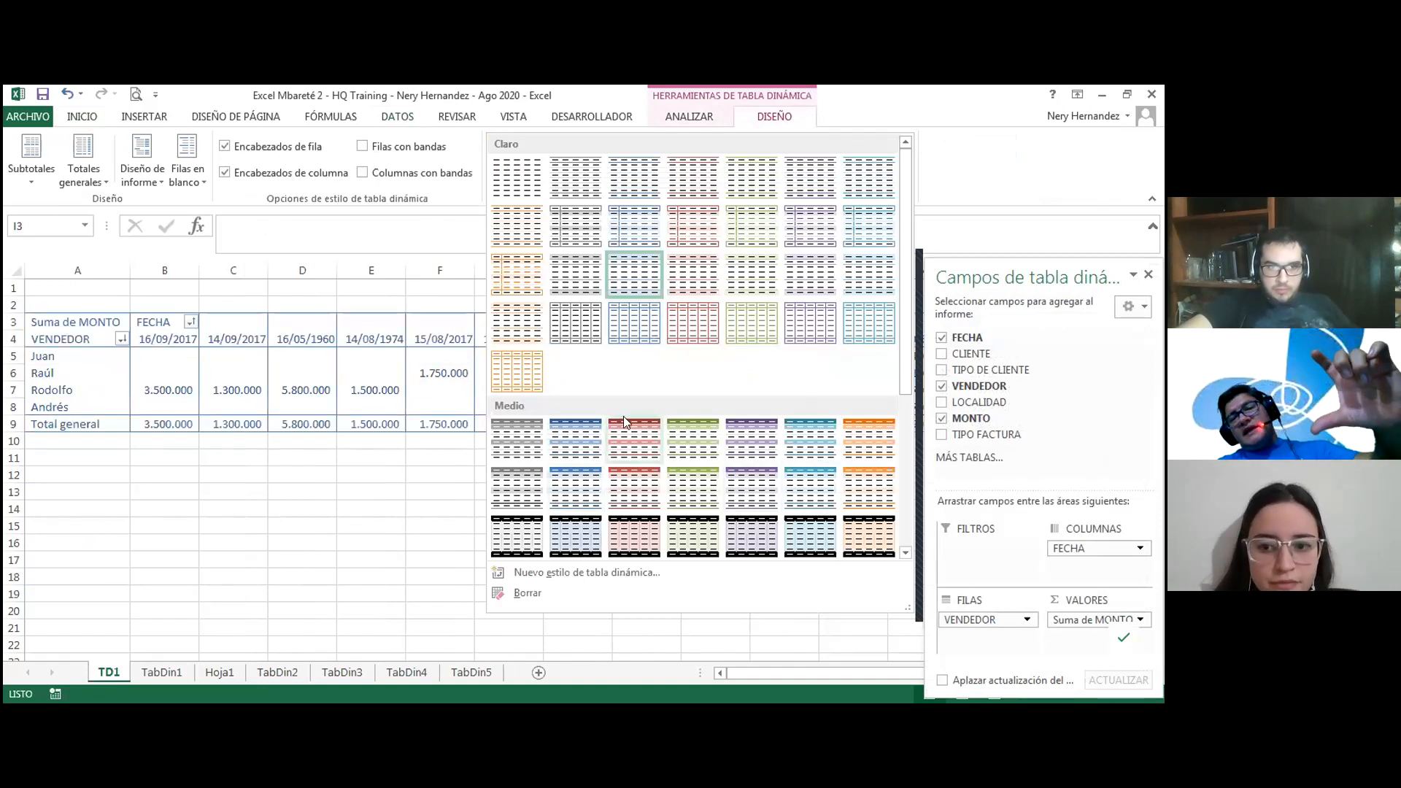
{"action": "scroll", "coordinate": [623, 438], "scroll_direction": "down", "scroll_amount": 3}
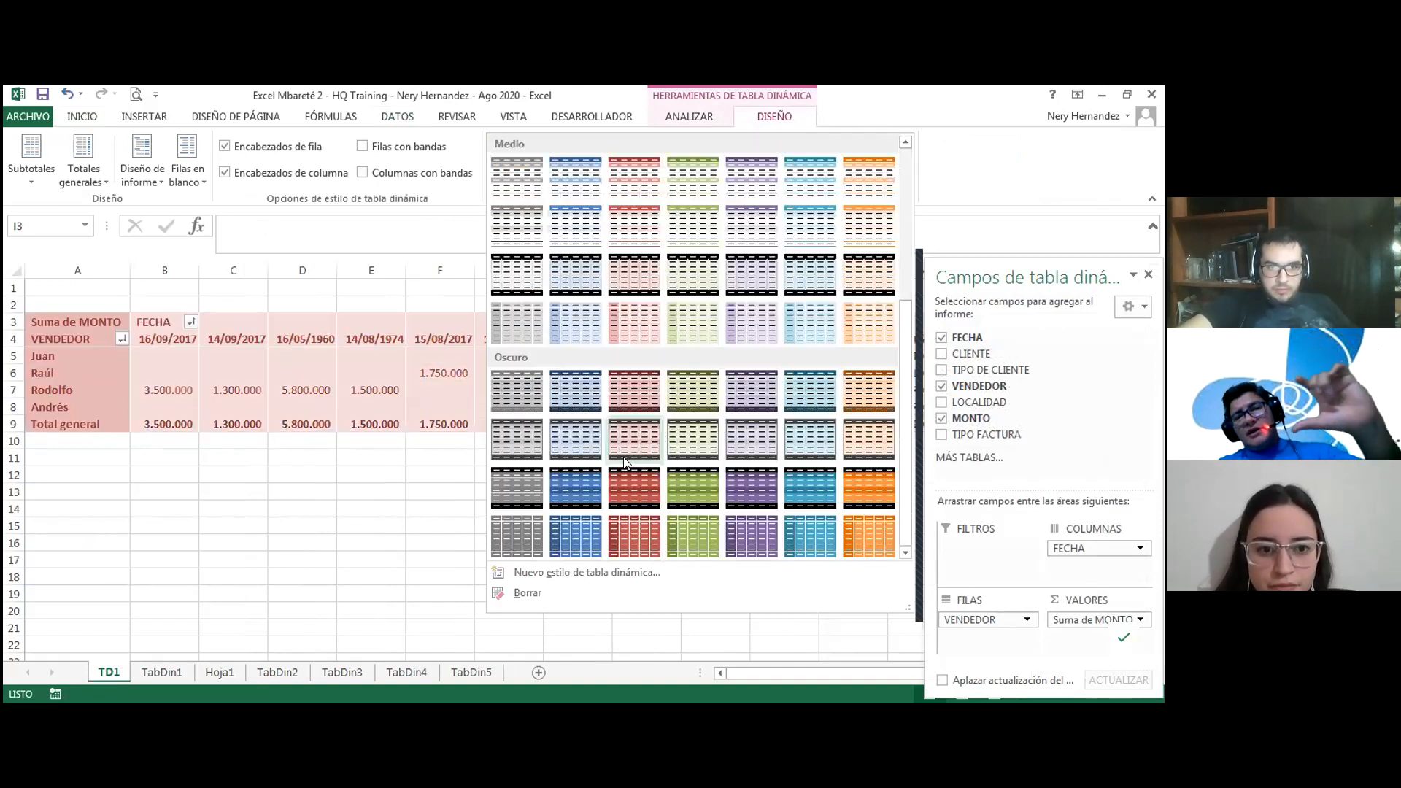
{"action": "left_click", "coordinate": [569, 389]}
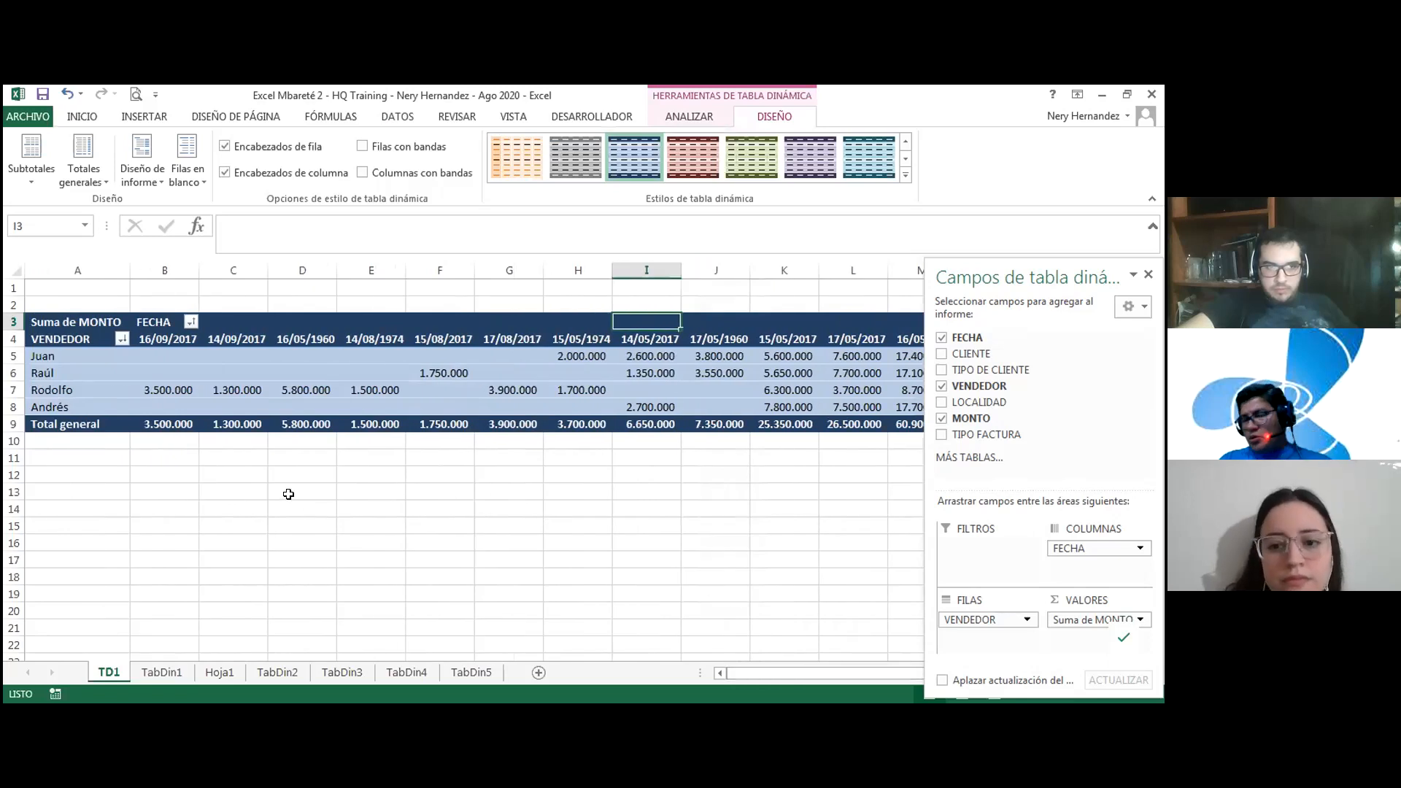
Hide the gridlines of the TD1 sheet and show them again.
{"action": "left_click", "coordinate": [511, 116]}
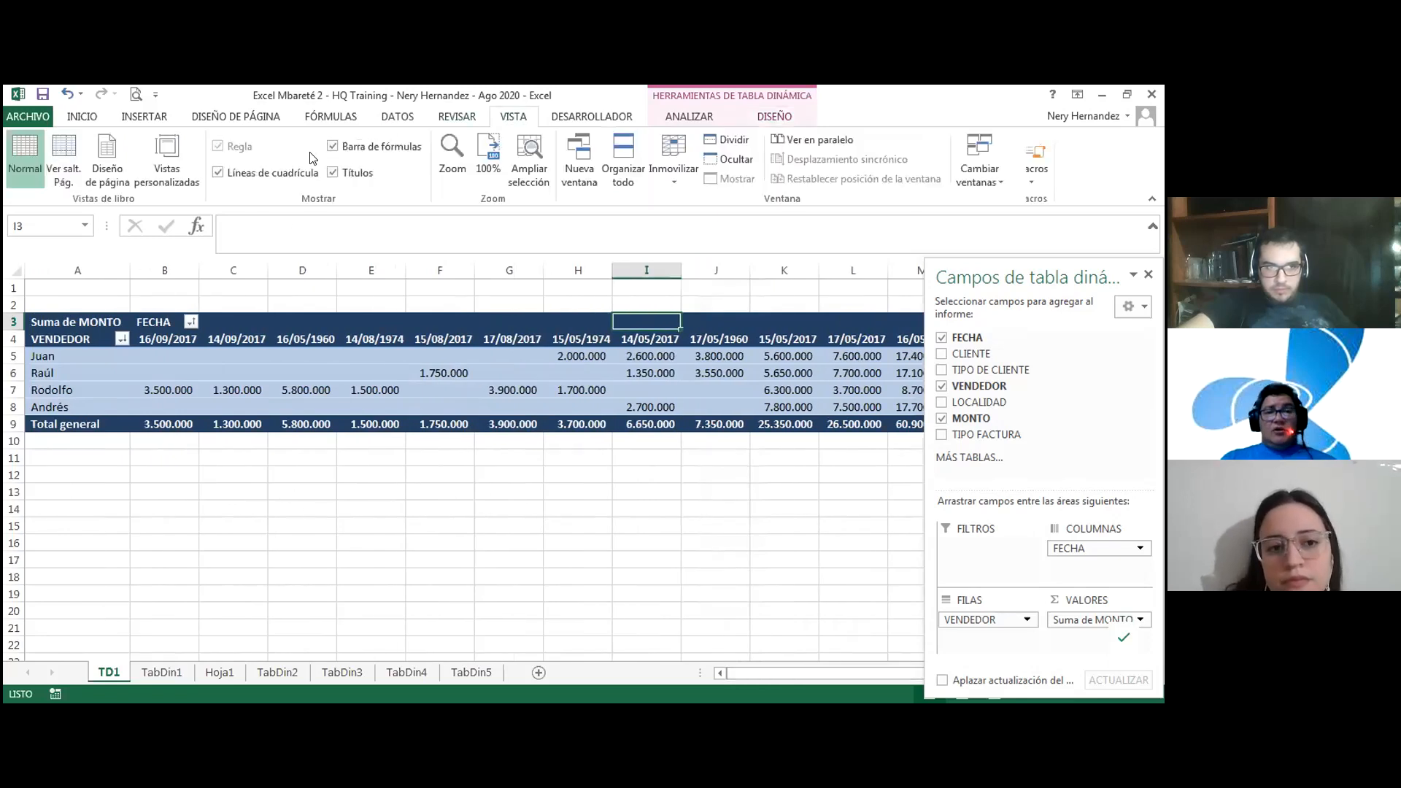
{"action": "left_click", "coordinate": [296, 173]}
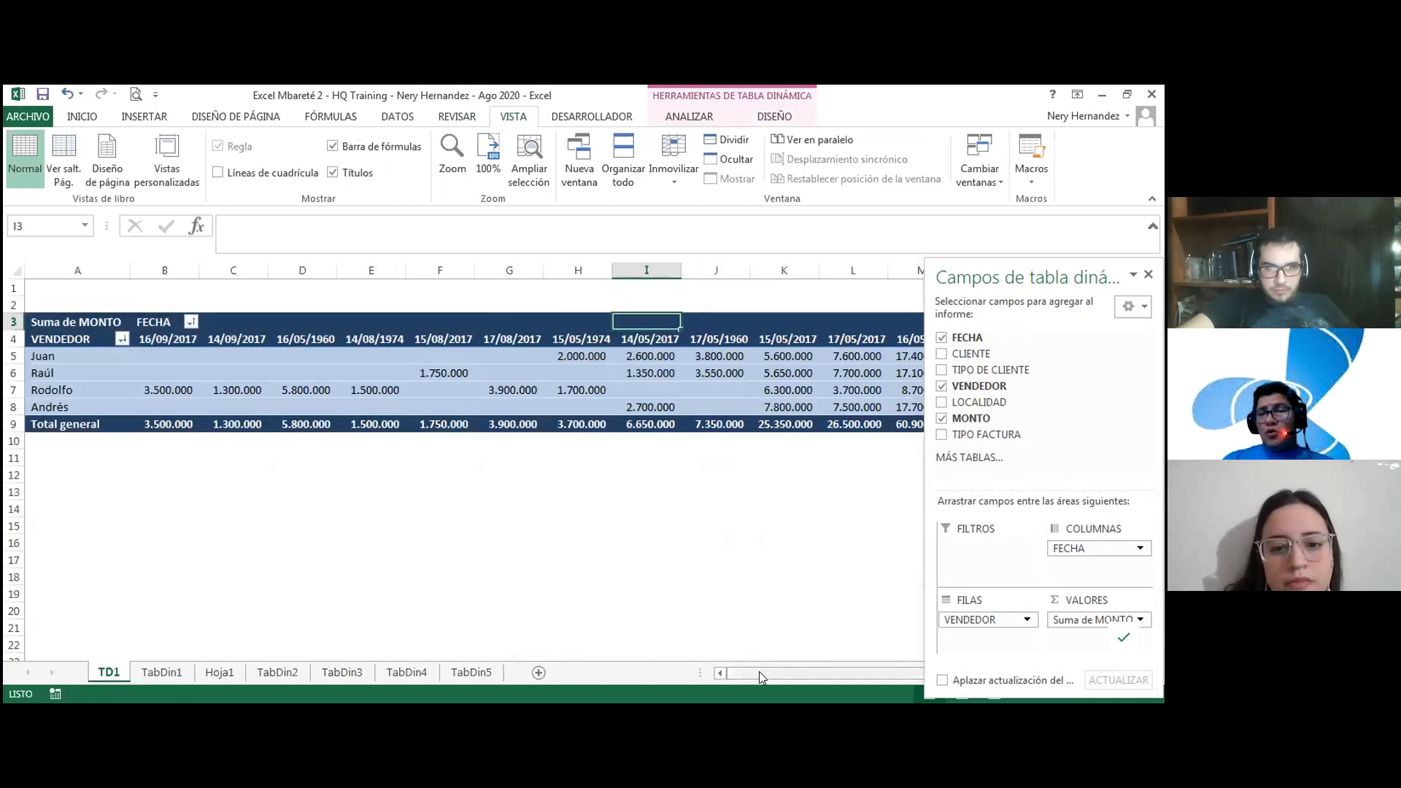
{"action": "left_click", "coordinate": [217, 172]}
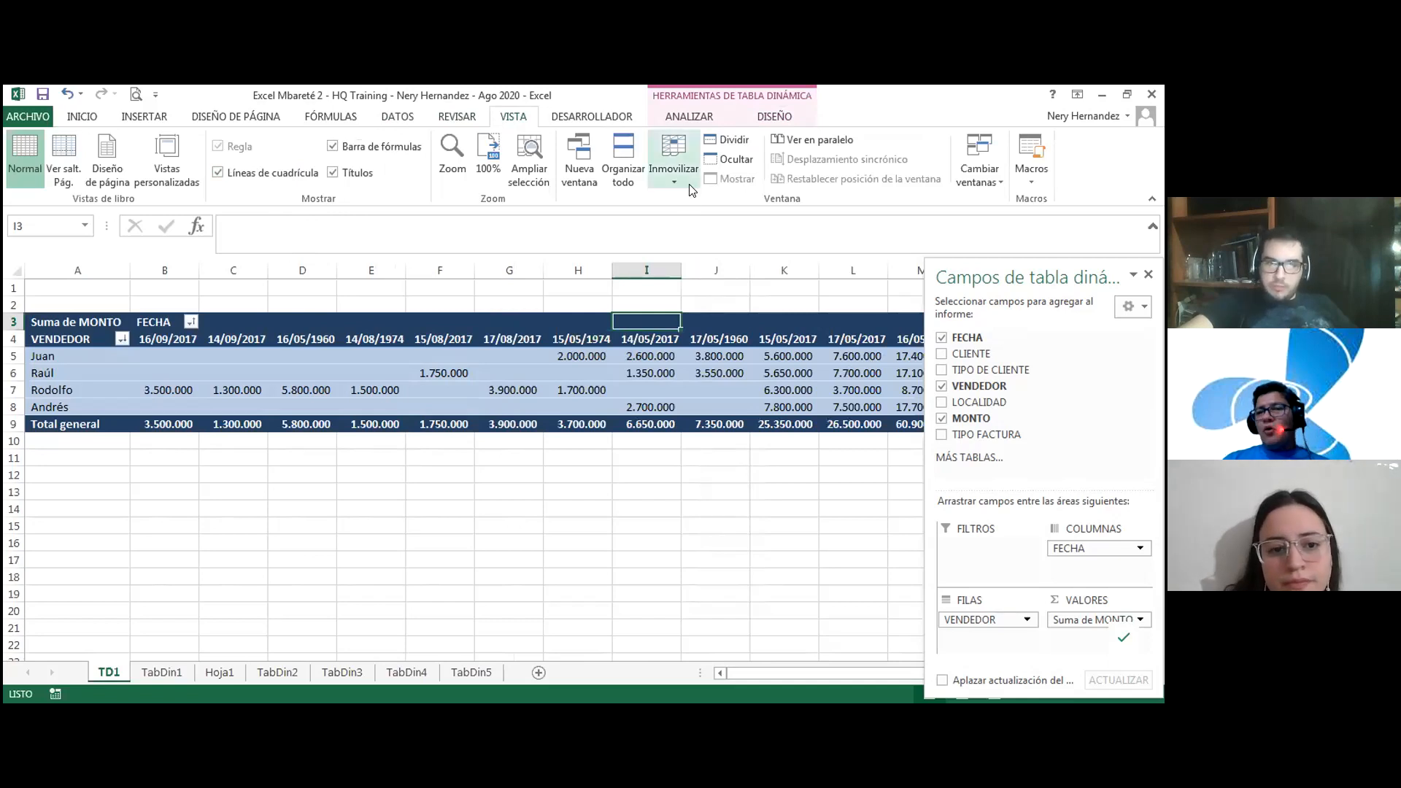
Browse the Claro, Medio and Oscuro groups of pivot table styles without changing the current style.
{"action": "left_click", "coordinate": [772, 116]}
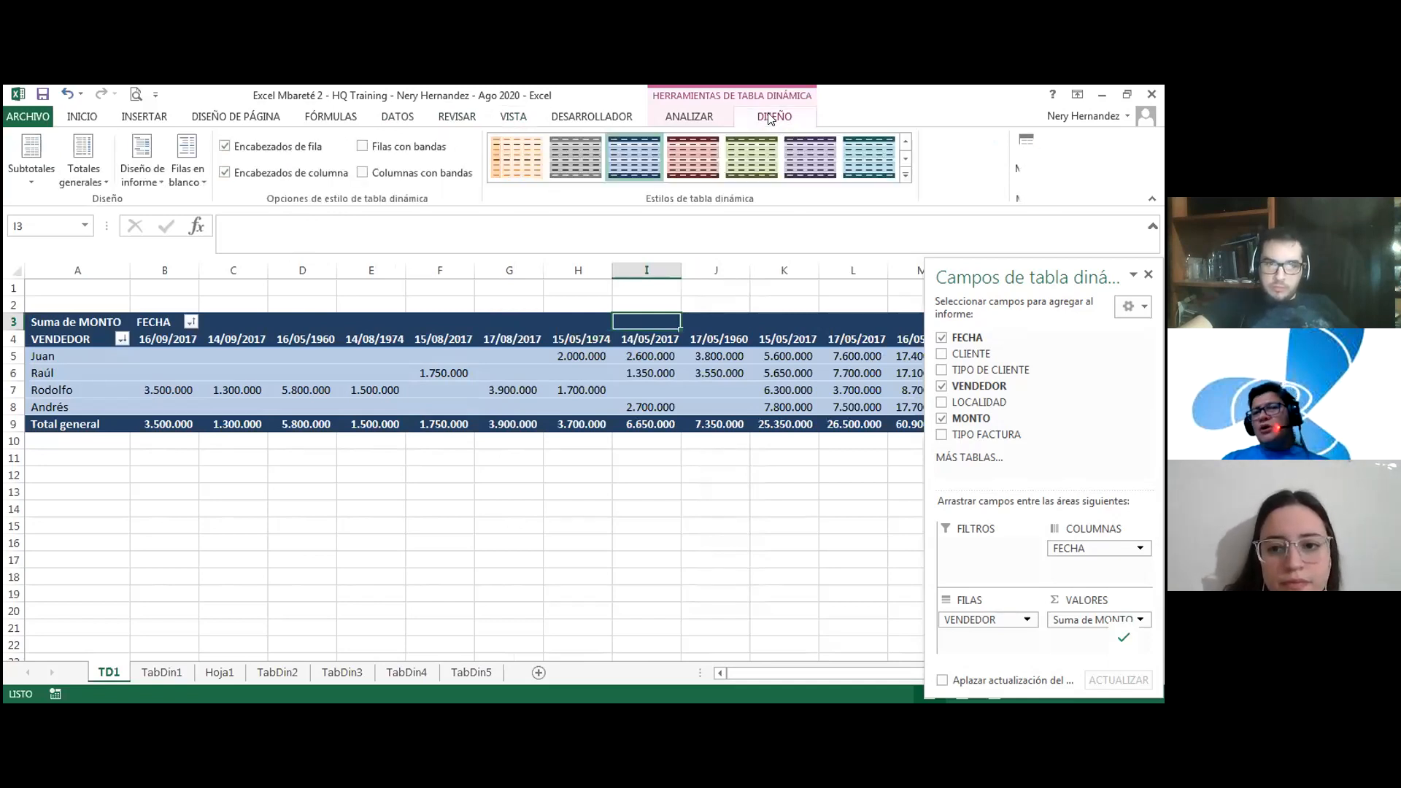
{"action": "left_click", "coordinate": [906, 176]}
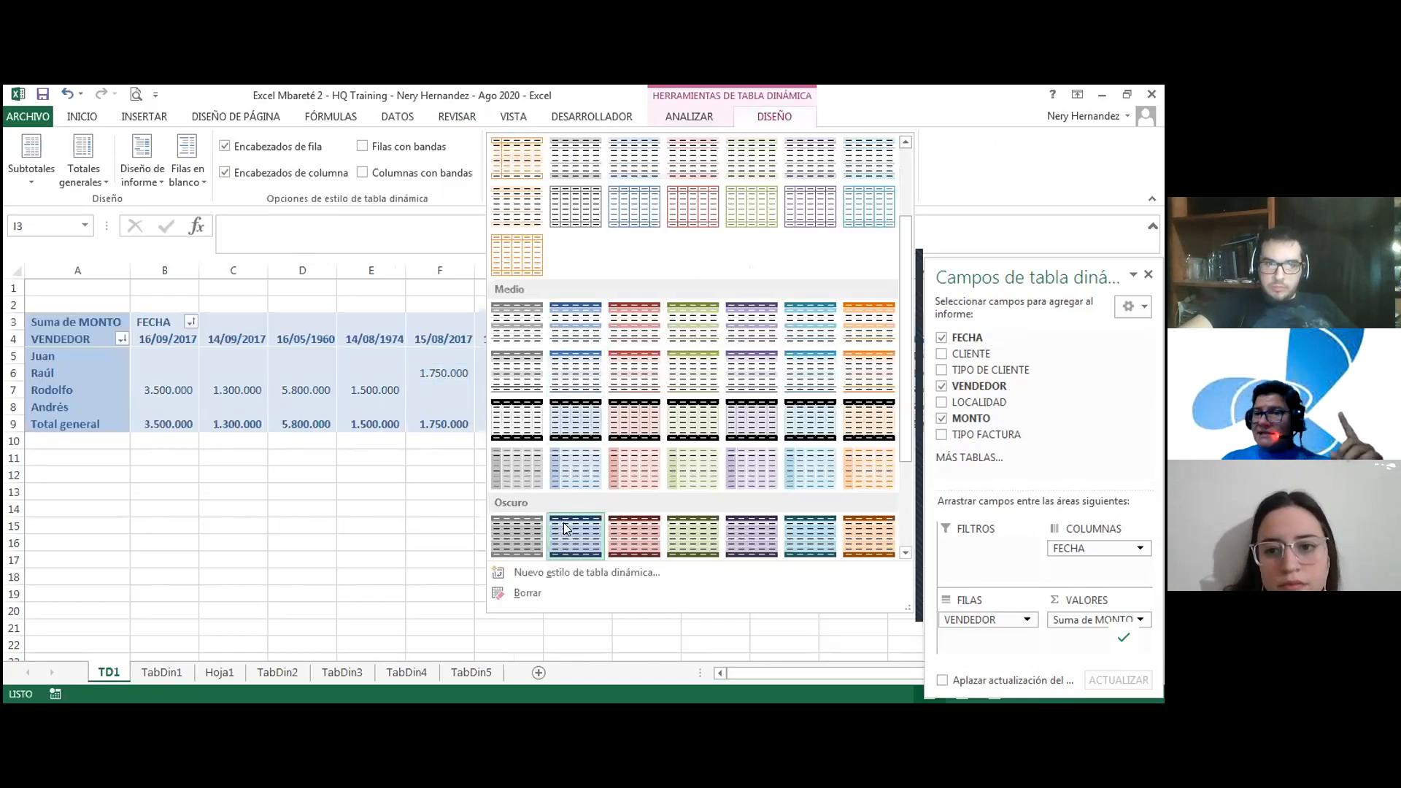
{"action": "left_click", "coordinate": [375, 555]}
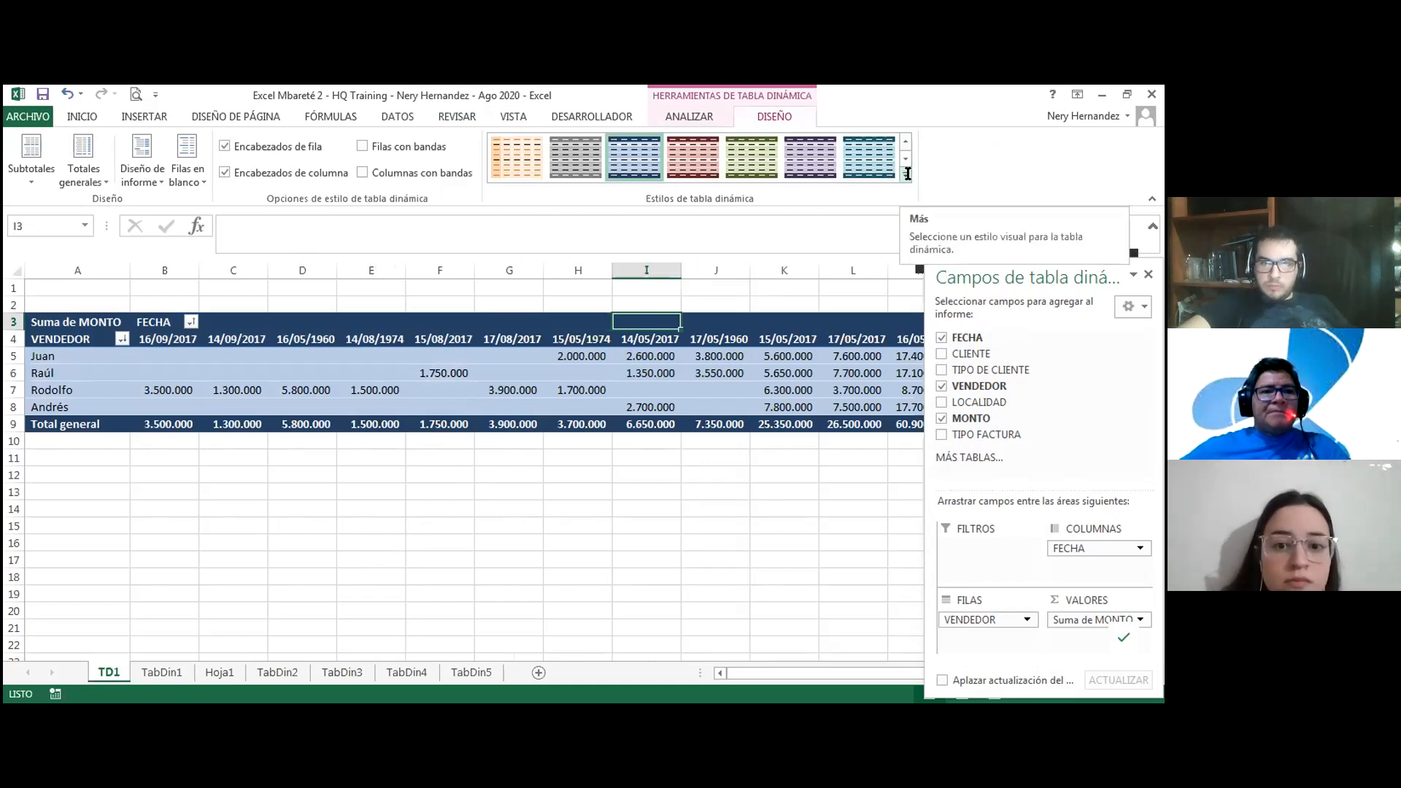
Review the theme colours offered for cell fill and the theme fonts offered for text, leaving both as they are.
{"action": "left_click", "coordinate": [81, 115]}
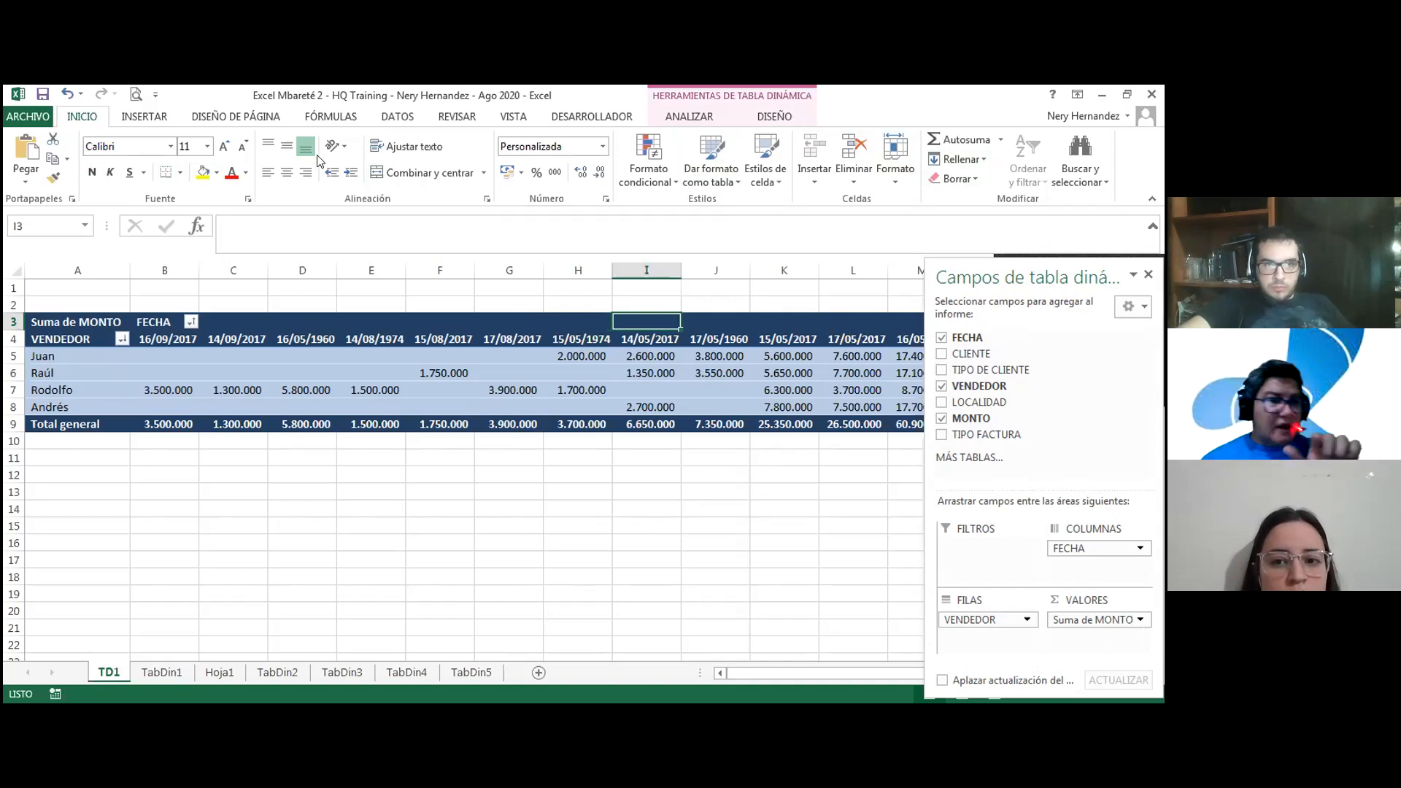
{"action": "left_click", "coordinate": [217, 173]}
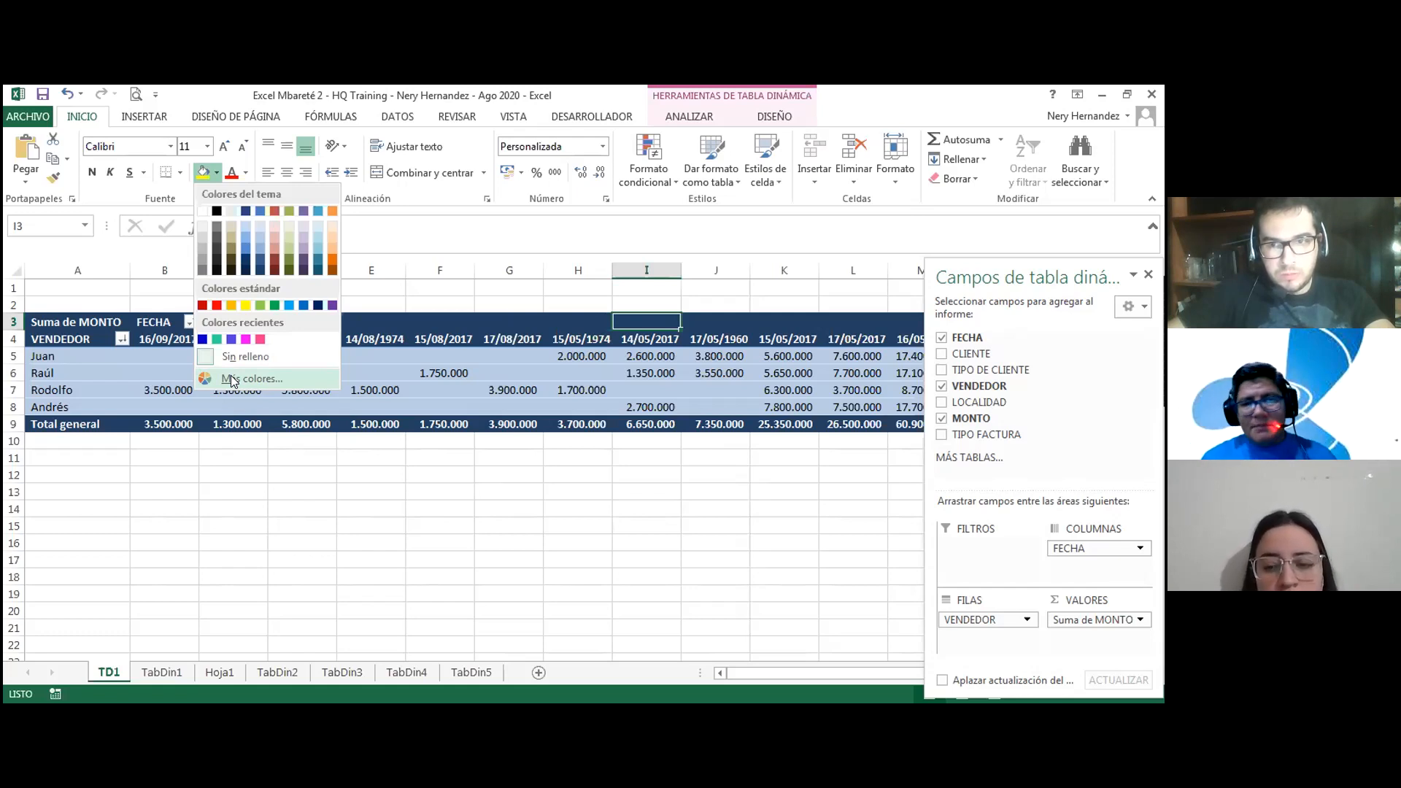
{"action": "left_click", "coordinate": [436, 439]}
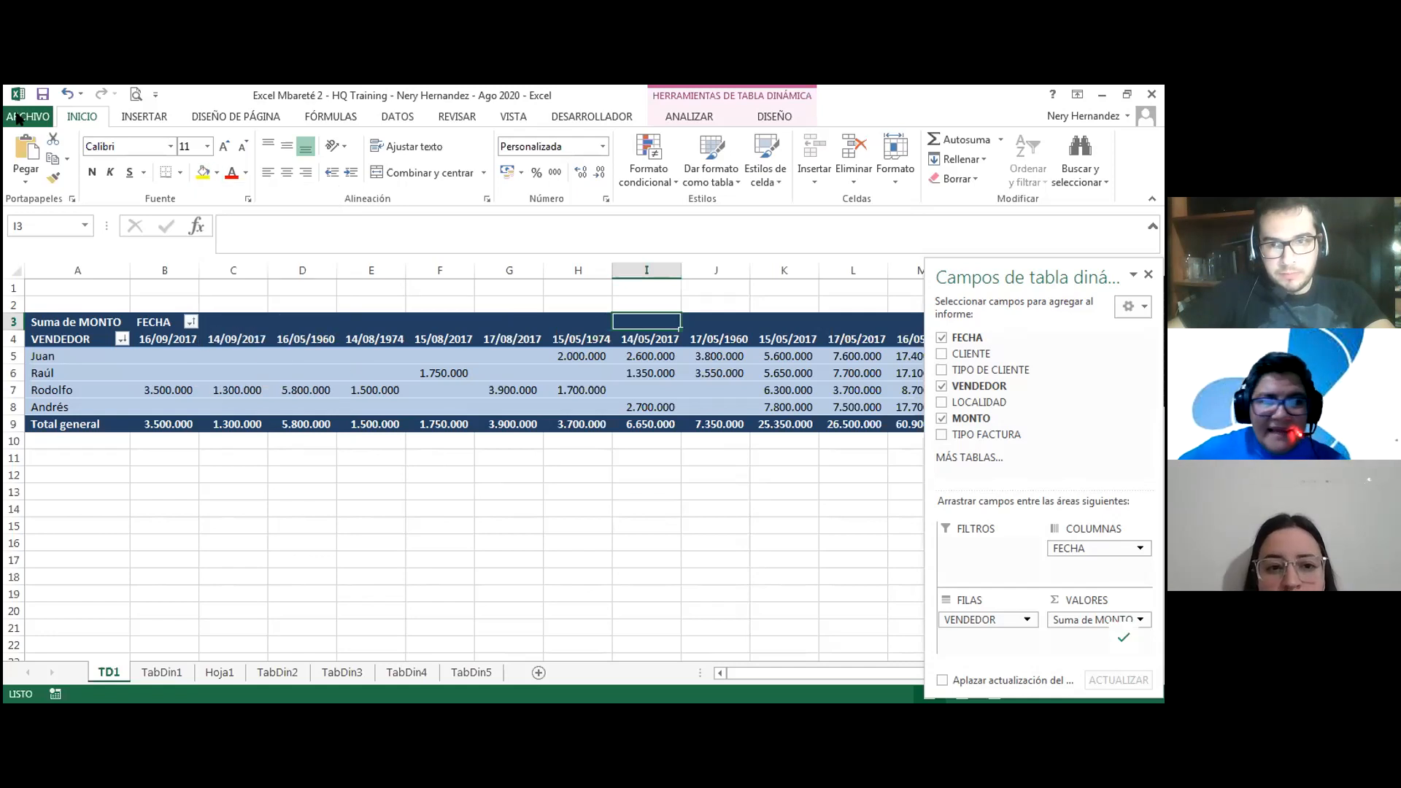
{"action": "left_click", "coordinate": [169, 147]}
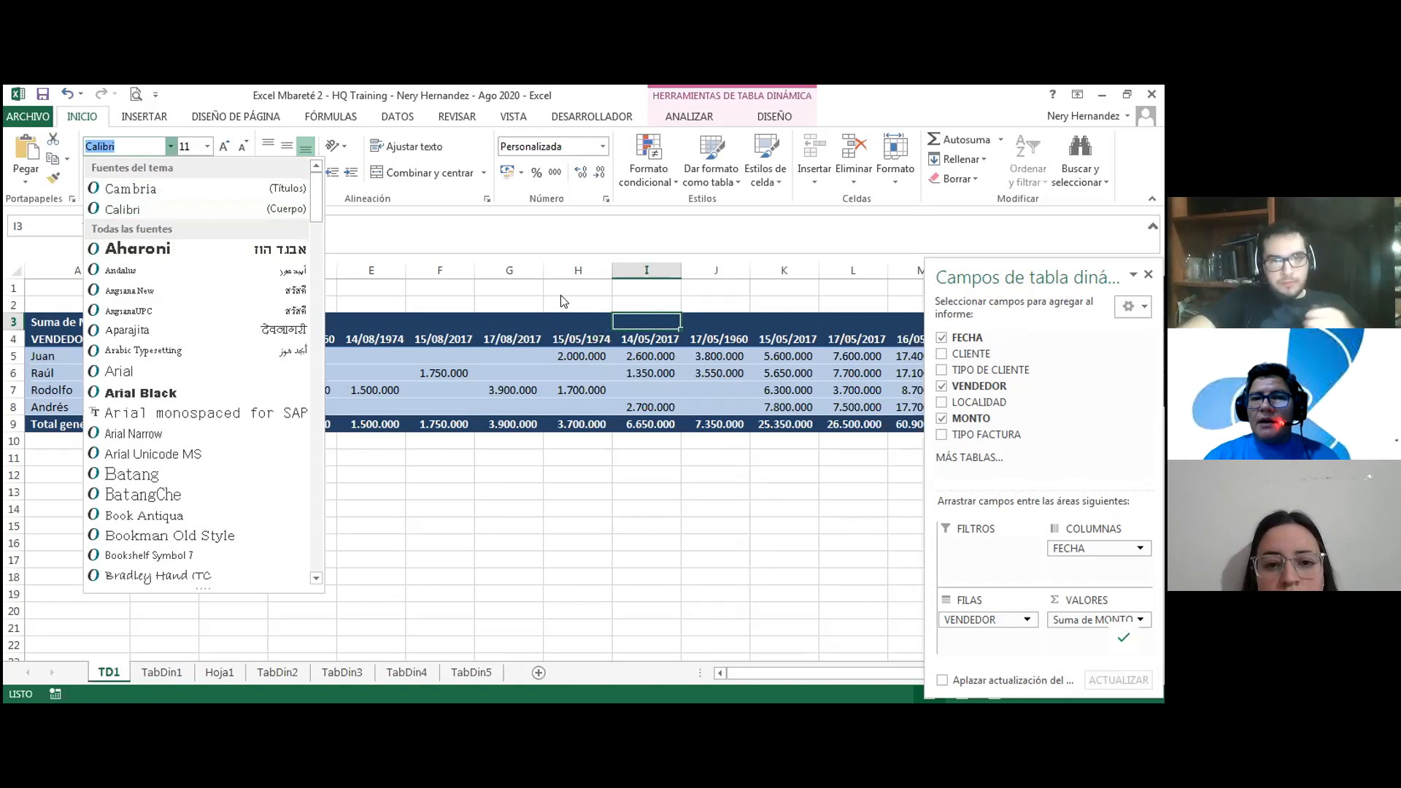
{"action": "key", "text": "Escape"}
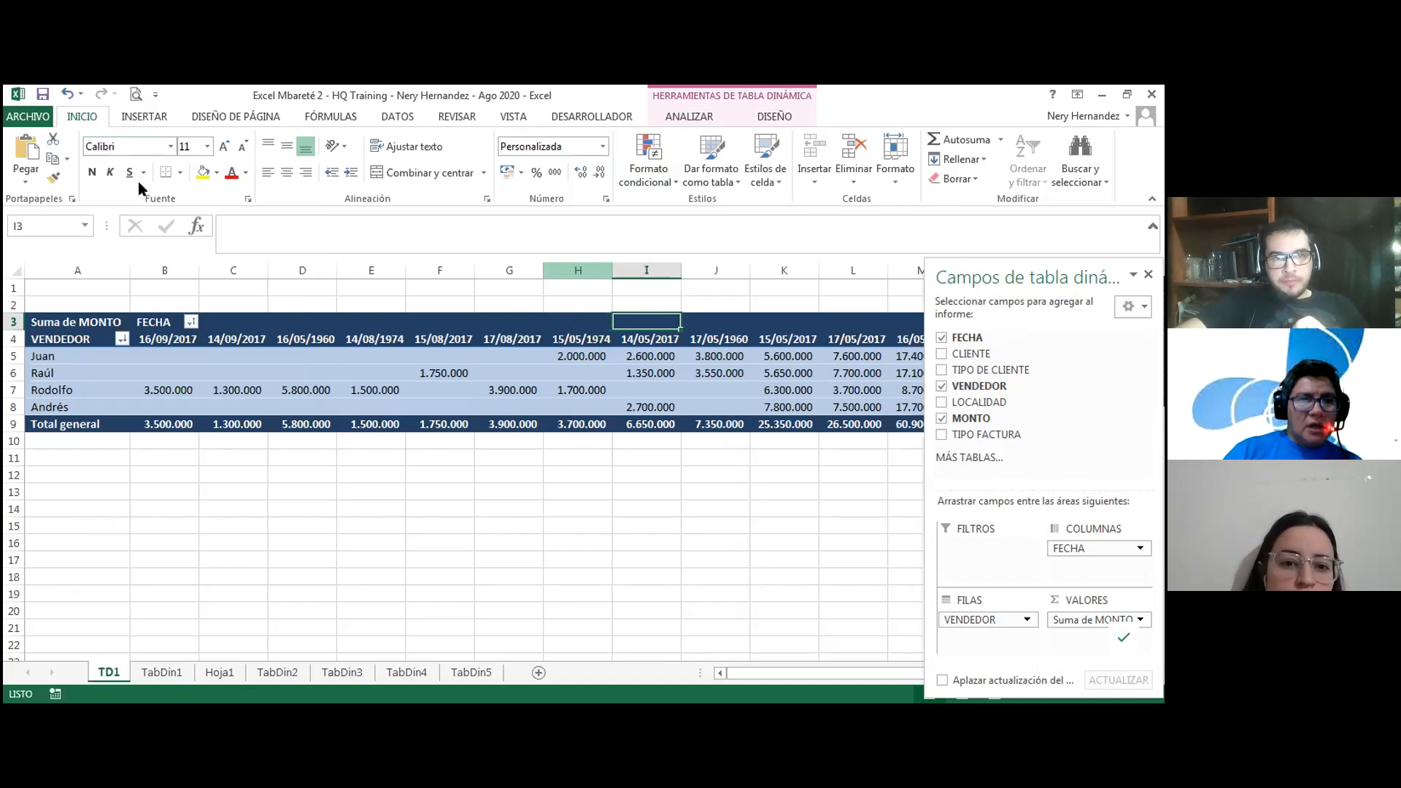
Draw an ellipse about 2,49 cm wide and 1,98 cm high below the pivot table and give it the intense glossy blue shape style.
{"action": "left_click", "coordinate": [145, 118]}
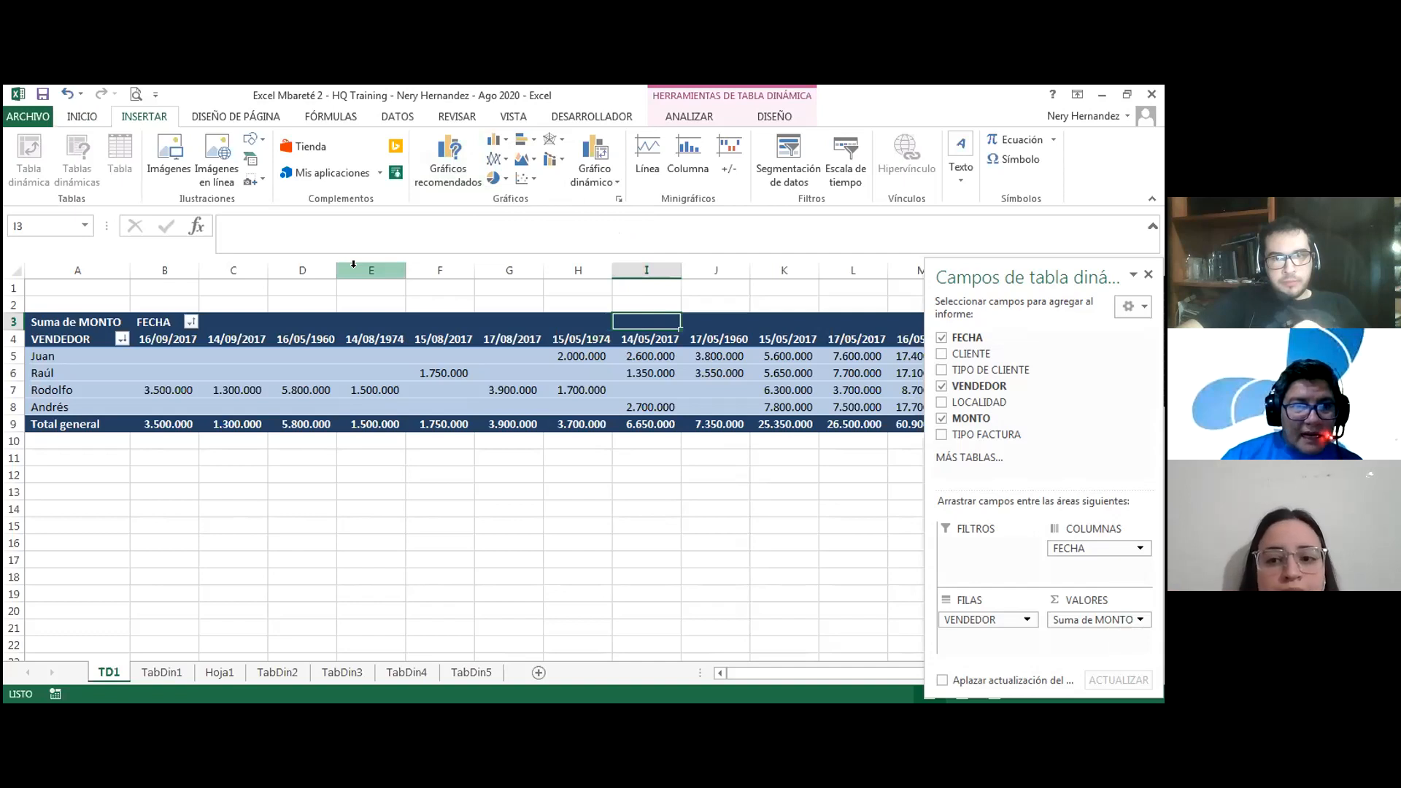
{"action": "left_click", "coordinate": [253, 142]}
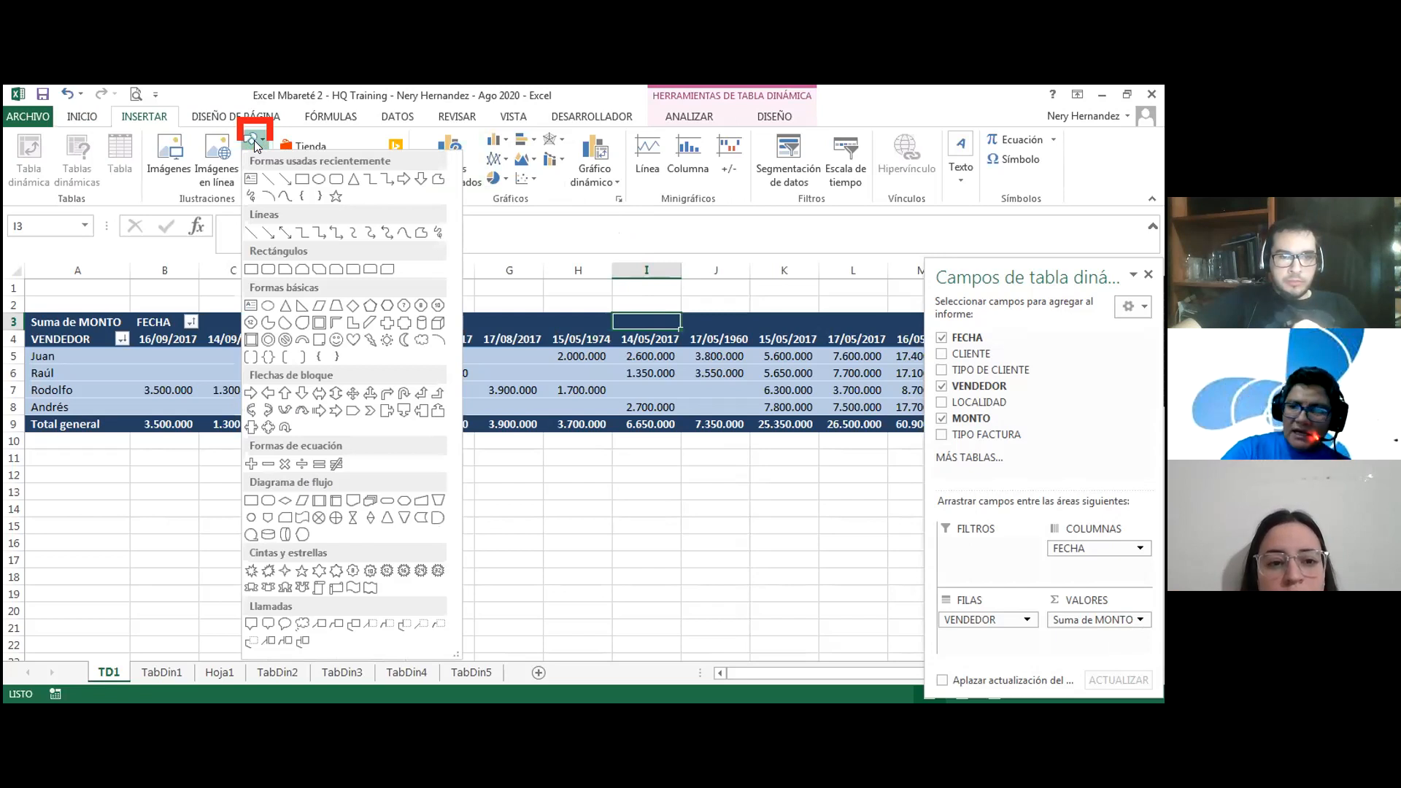
{"action": "left_click", "coordinate": [325, 178]}
{"action": "left_click_drag", "start_coordinate": [132, 447], "coordinate": [211, 513]}
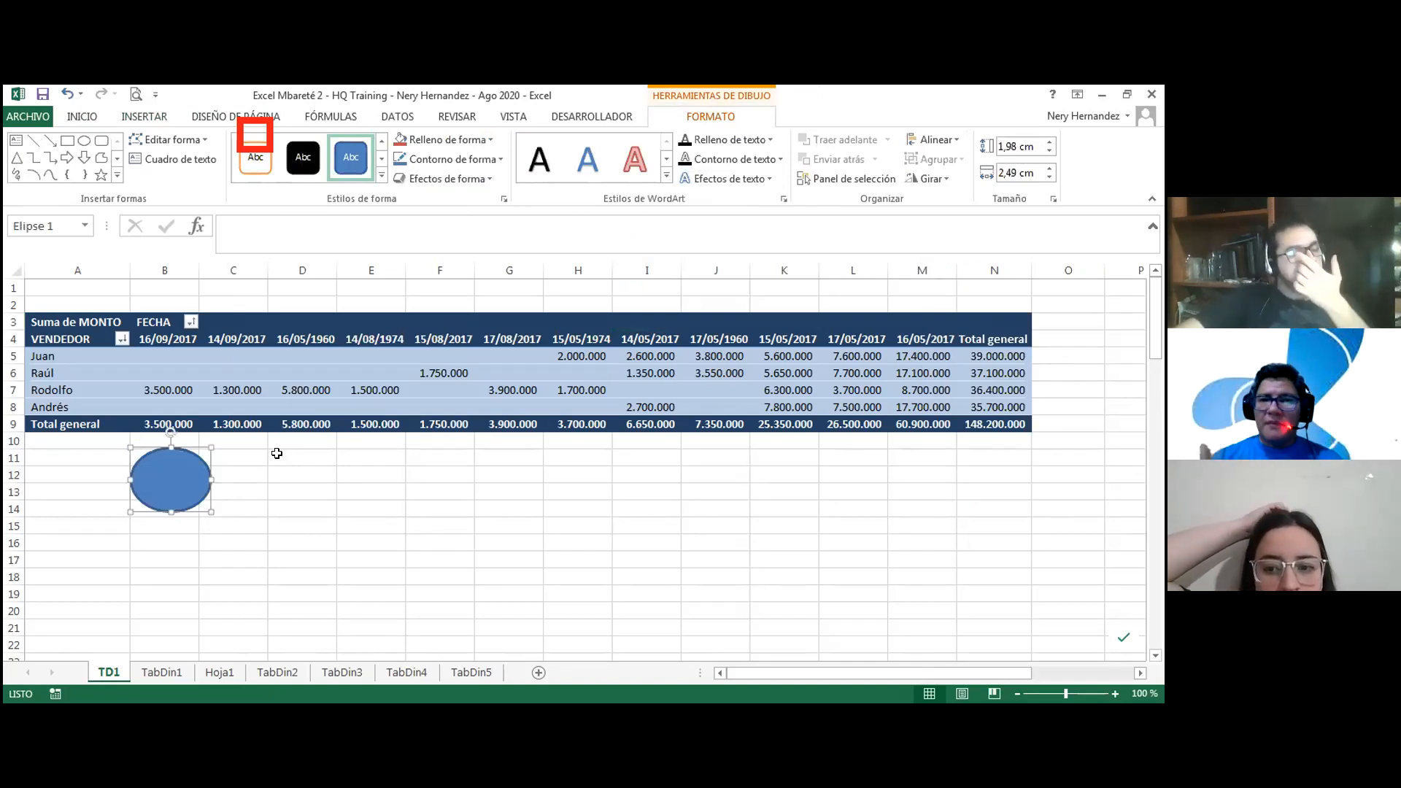
{"action": "left_click", "coordinate": [379, 177]}
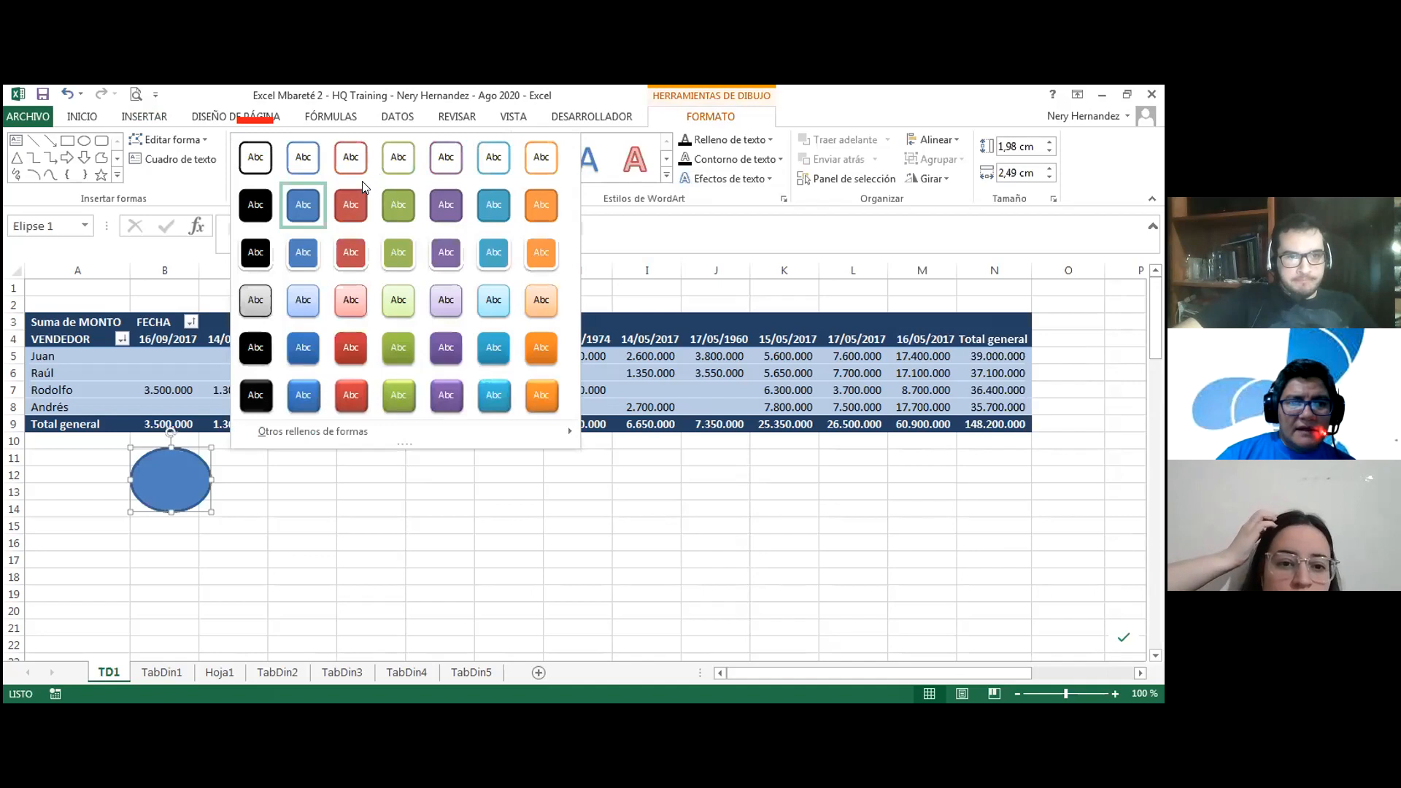
{"action": "left_click", "coordinate": [303, 394]}
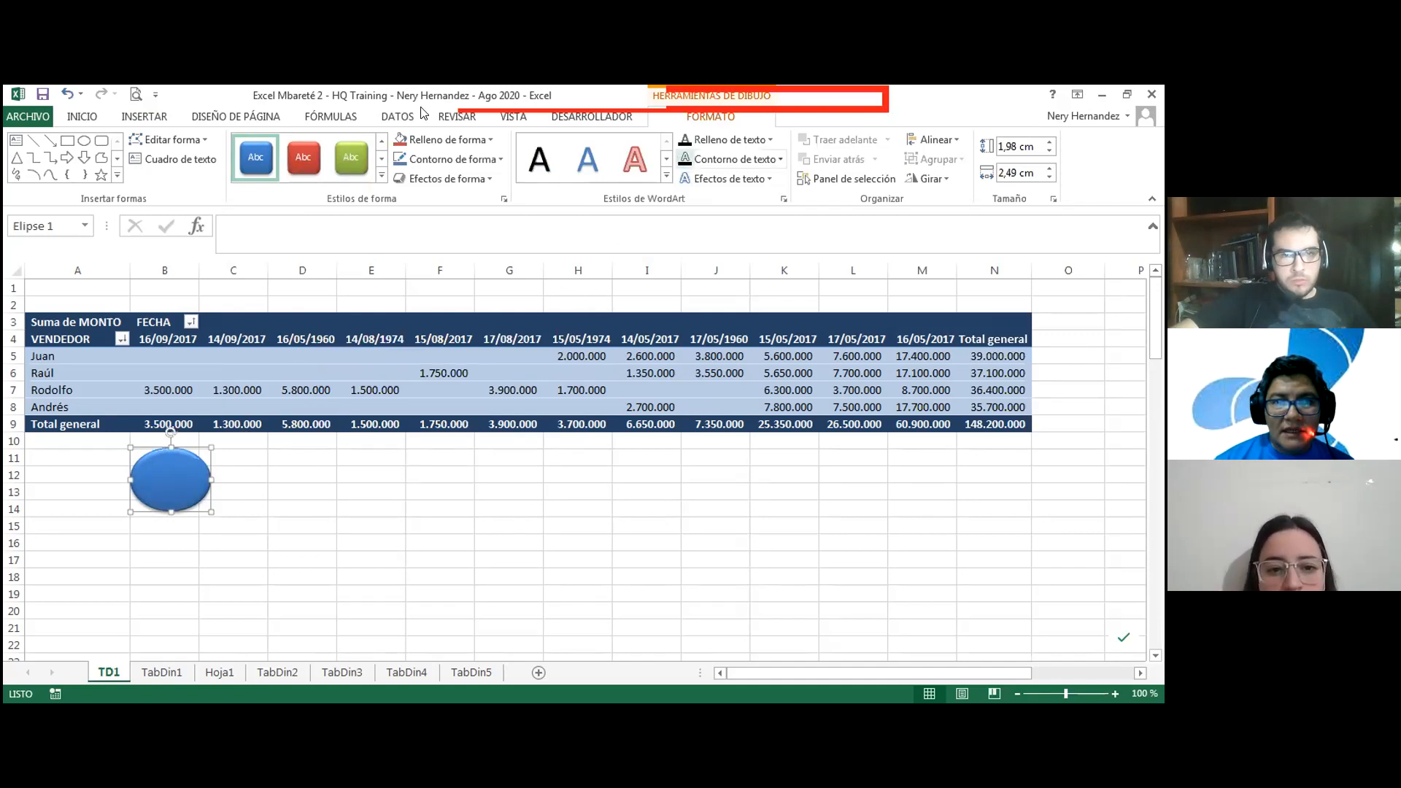
Apply the Distintivo theme to the workbook and deselect the pivot table.
{"action": "left_click", "coordinate": [218, 117]}
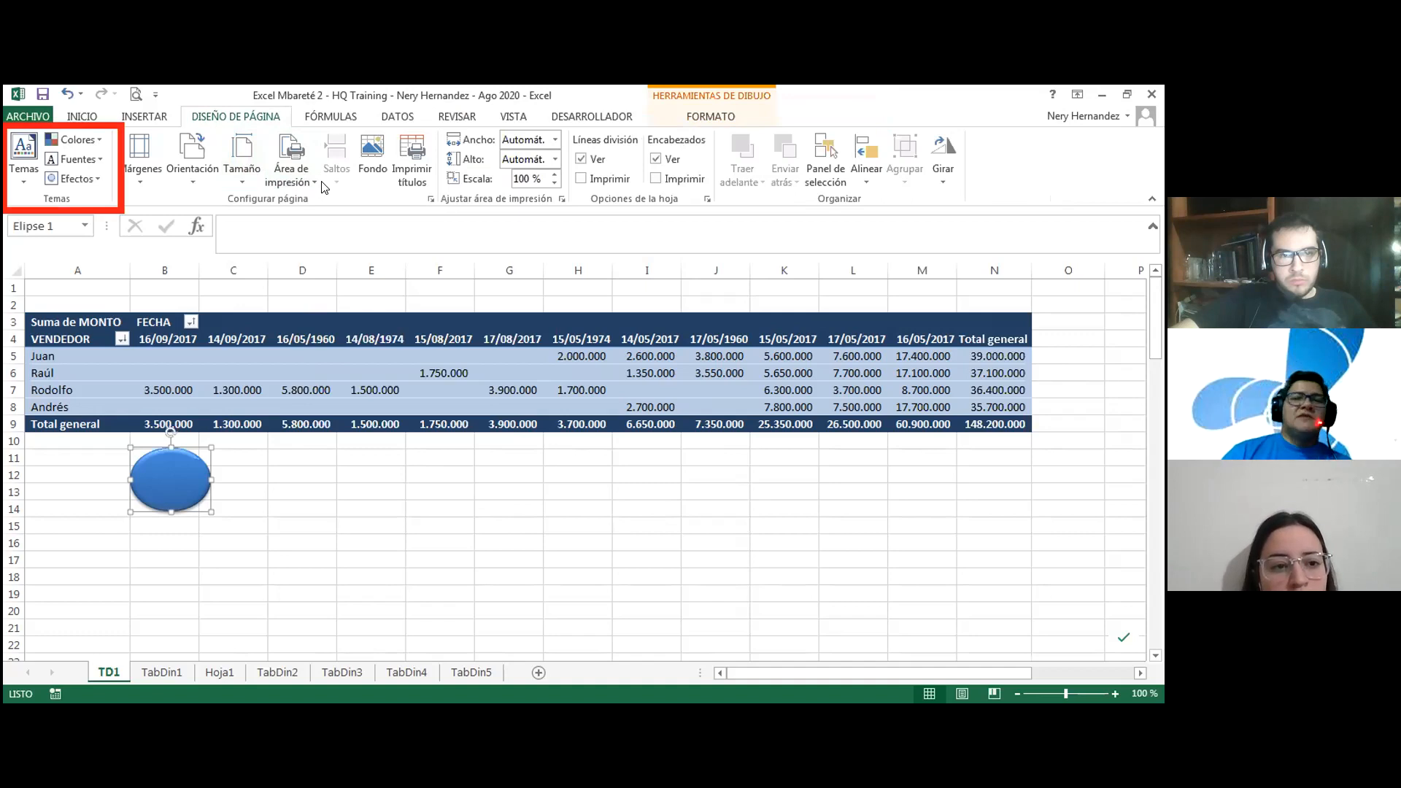
{"action": "left_click", "coordinate": [22, 177]}
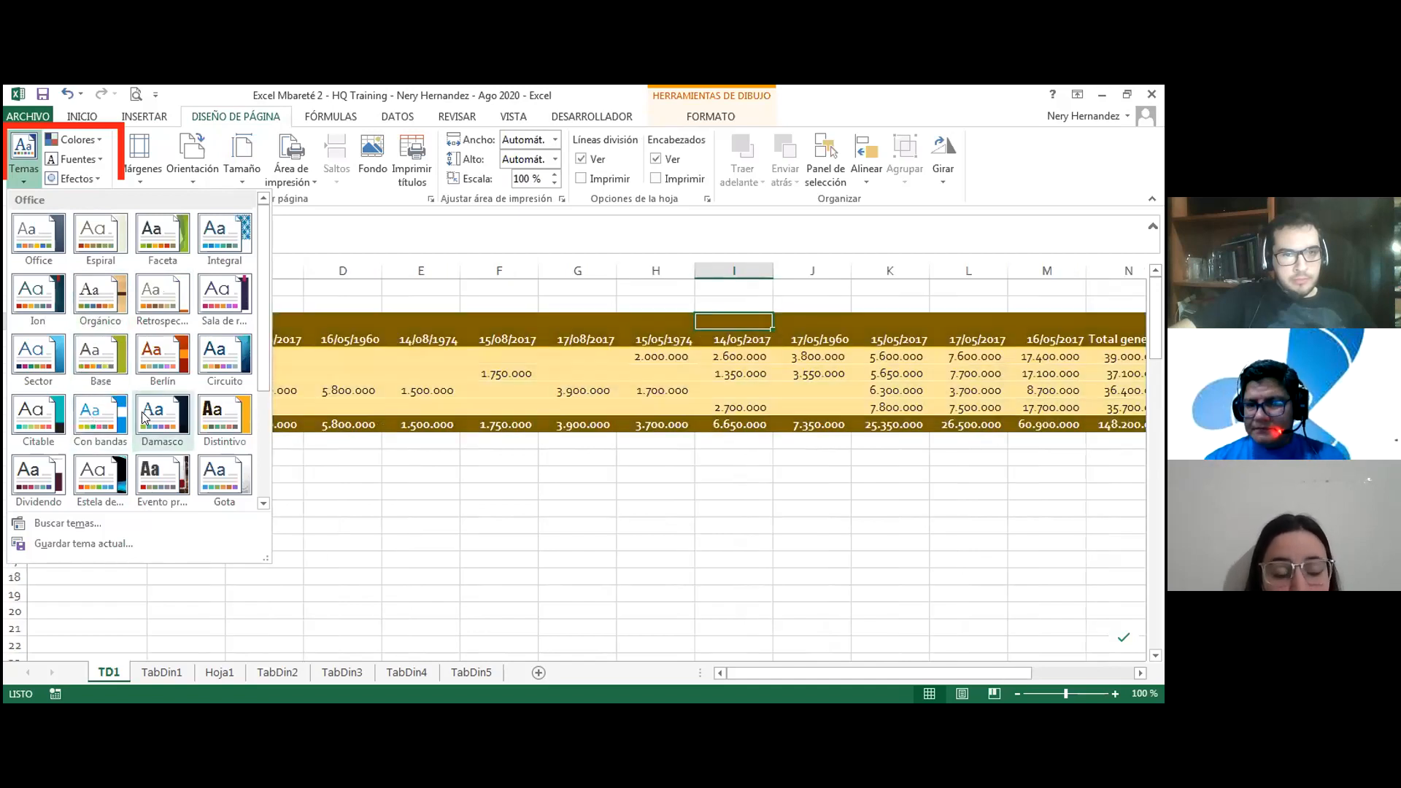
{"action": "left_click", "coordinate": [206, 414]}
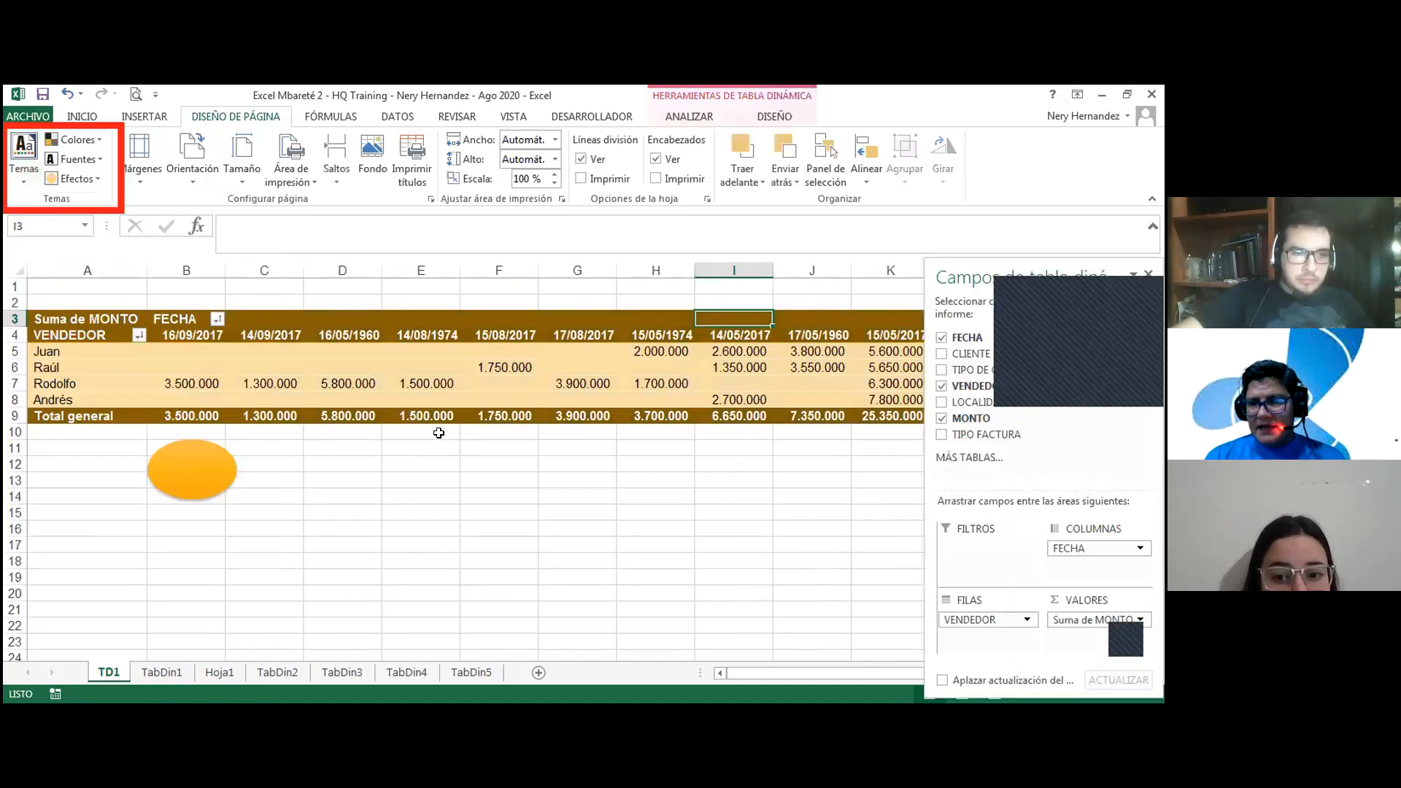
{"action": "left_click", "coordinate": [374, 491]}
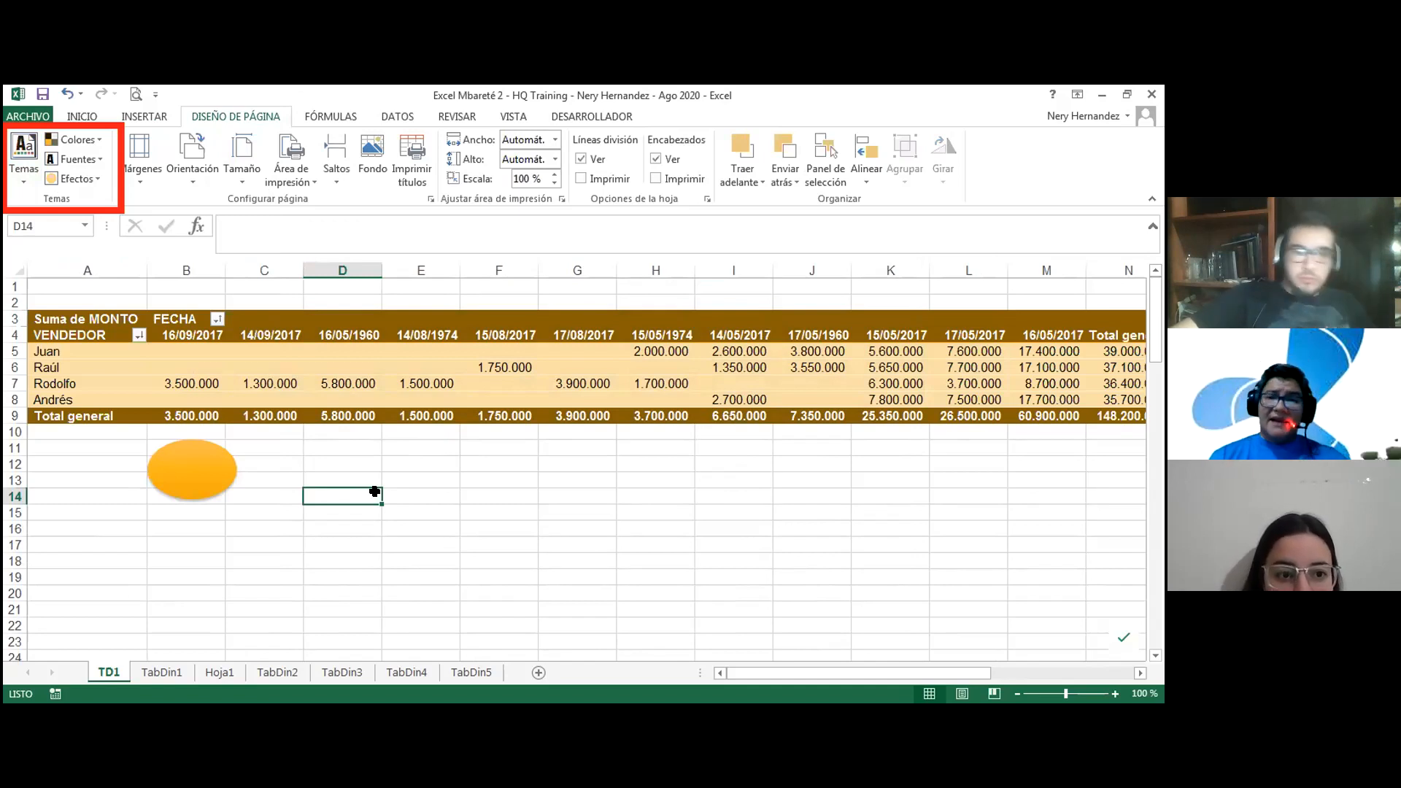
Apply the Vista theme to the workbook.
{"action": "left_click", "coordinate": [24, 157]}
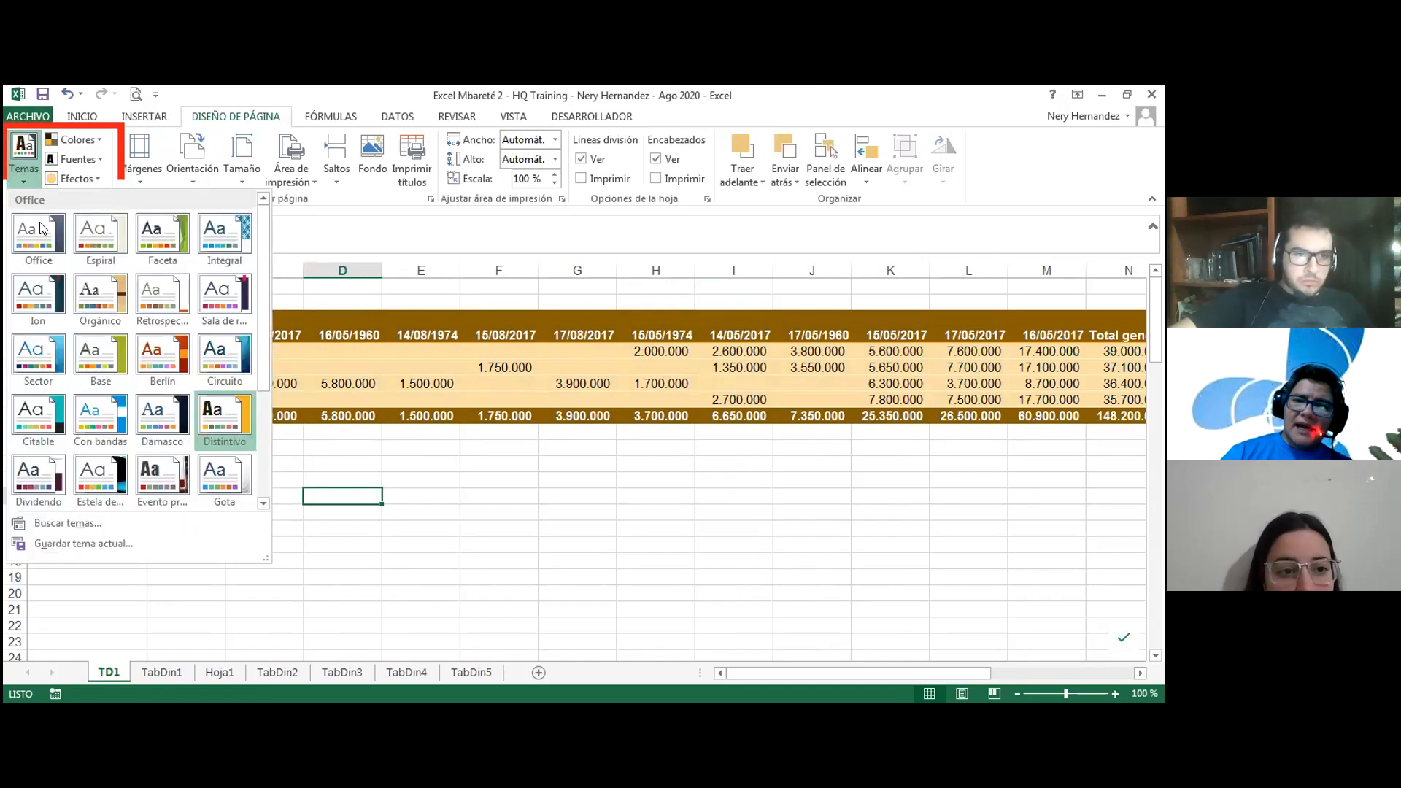
{"action": "scroll", "coordinate": [117, 379], "scroll_direction": "down", "scroll_amount": 3}
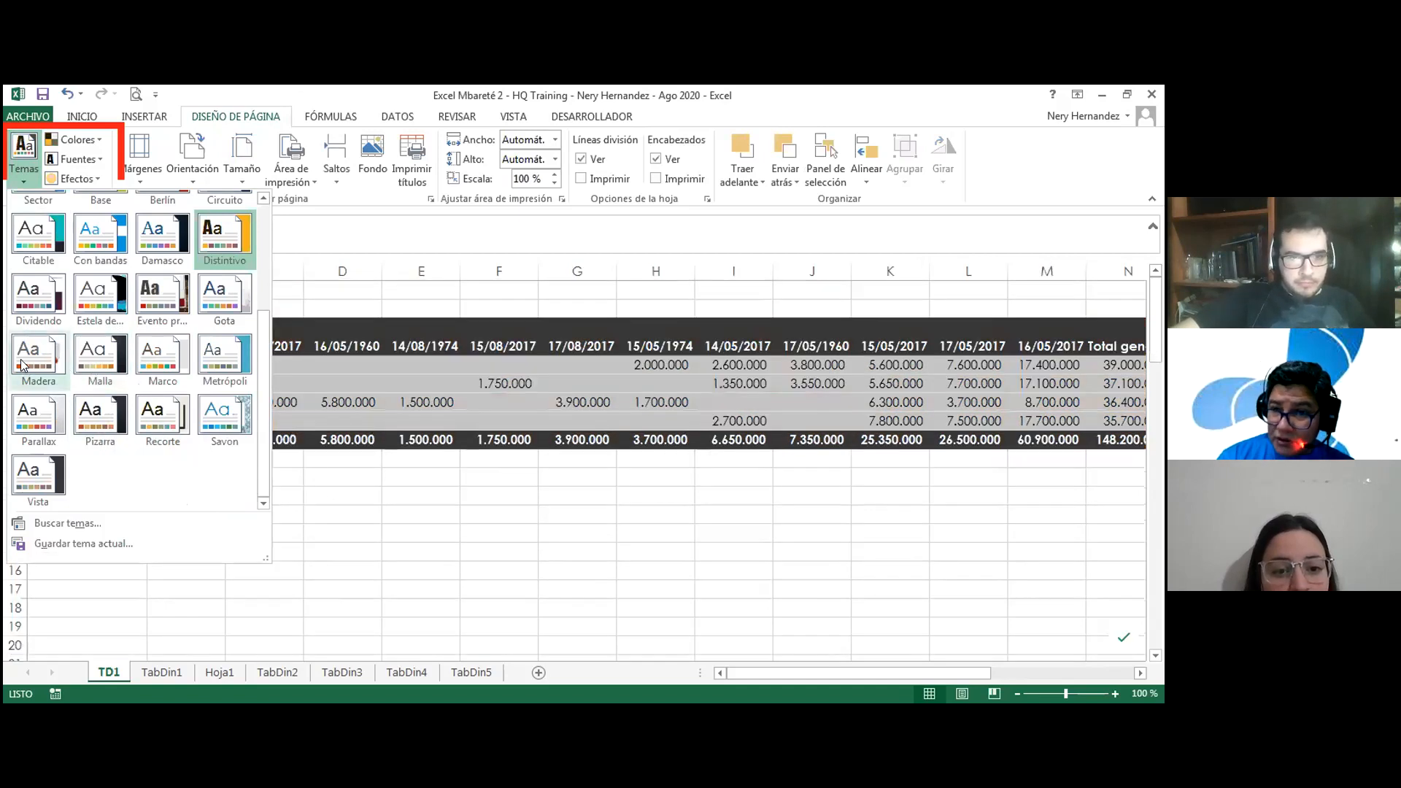
{"action": "left_click", "coordinate": [19, 486]}
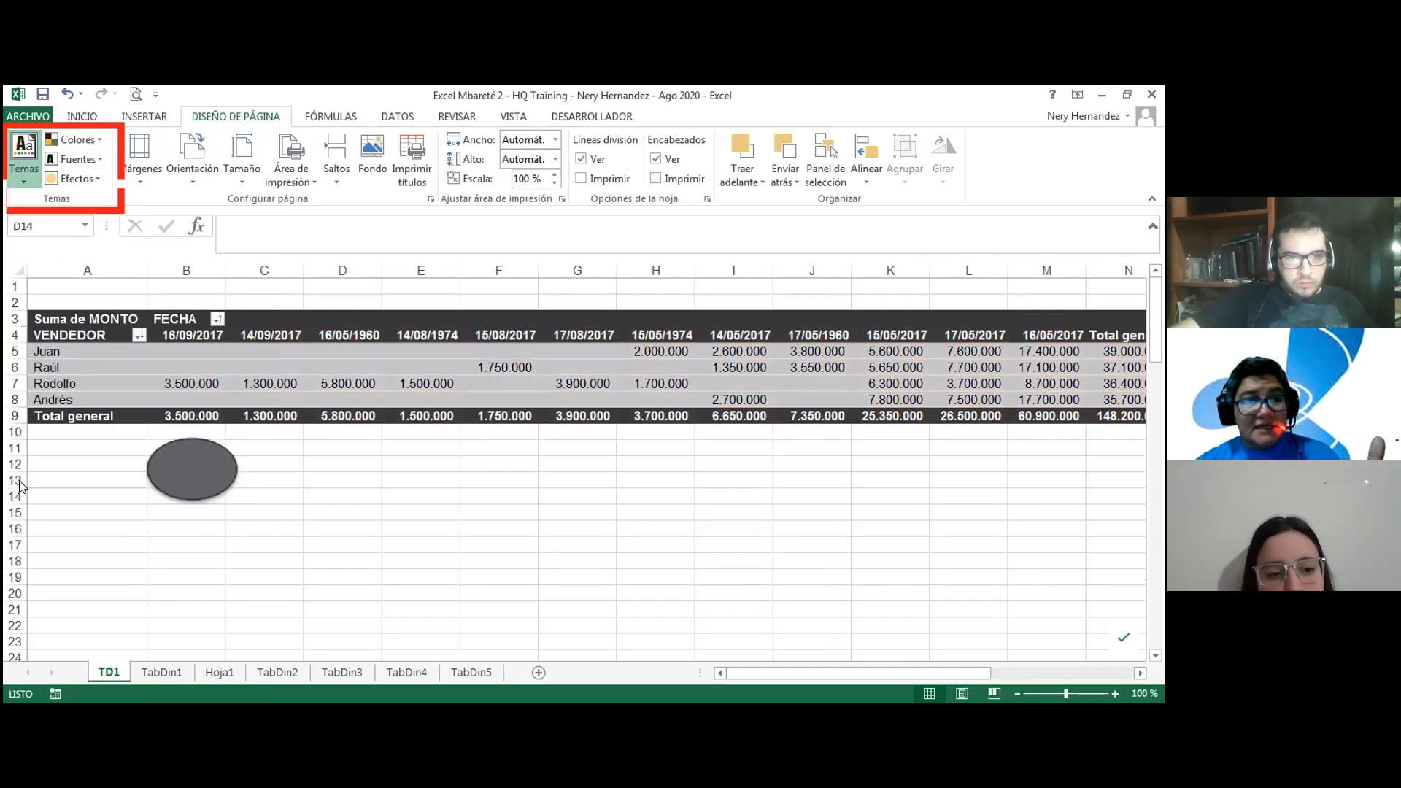
{"action": "left_click", "coordinate": [307, 522]}
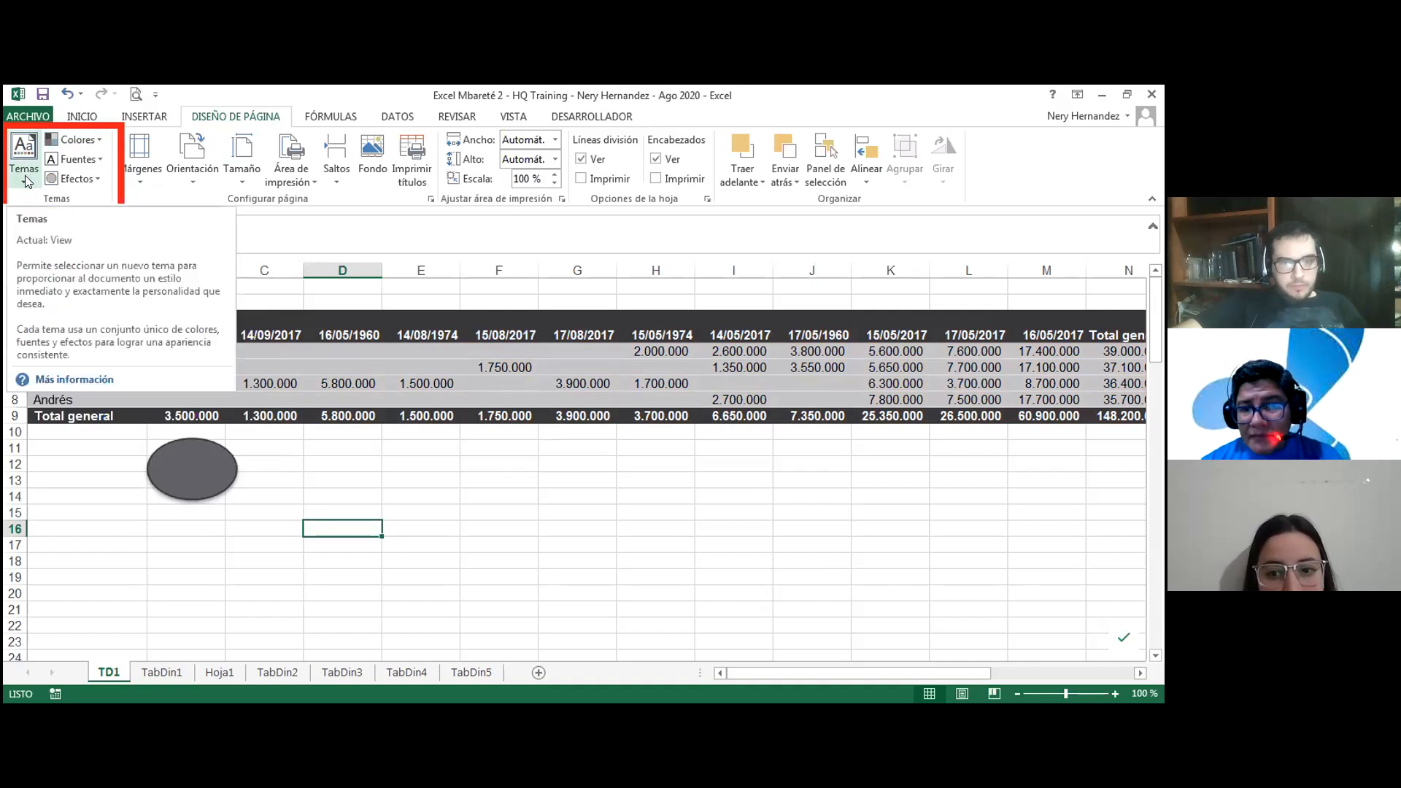
Give the pivot table the blue-header style from the first row of the Medio group and deselect the table.
{"action": "left_click", "coordinate": [462, 380]}
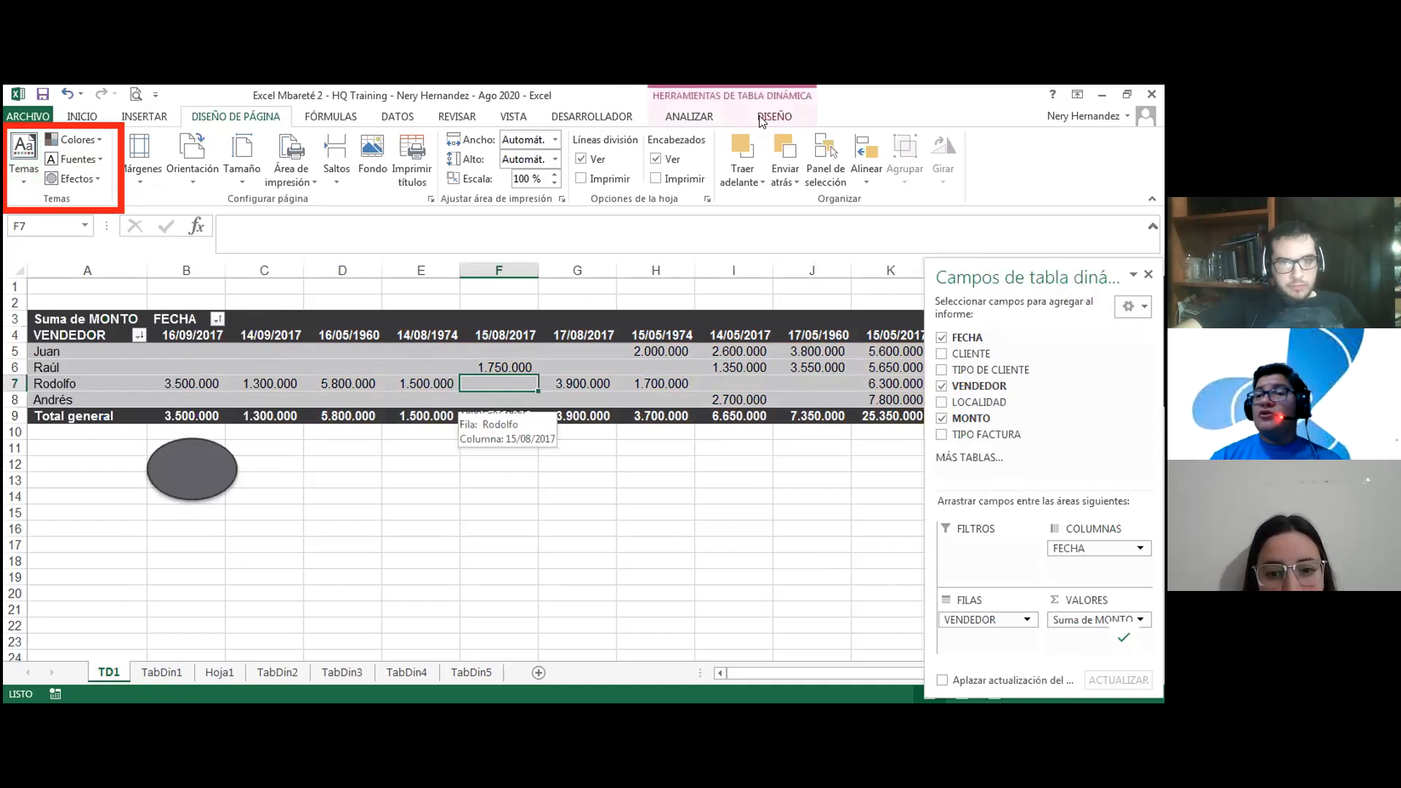
{"action": "left_click", "coordinate": [775, 116]}
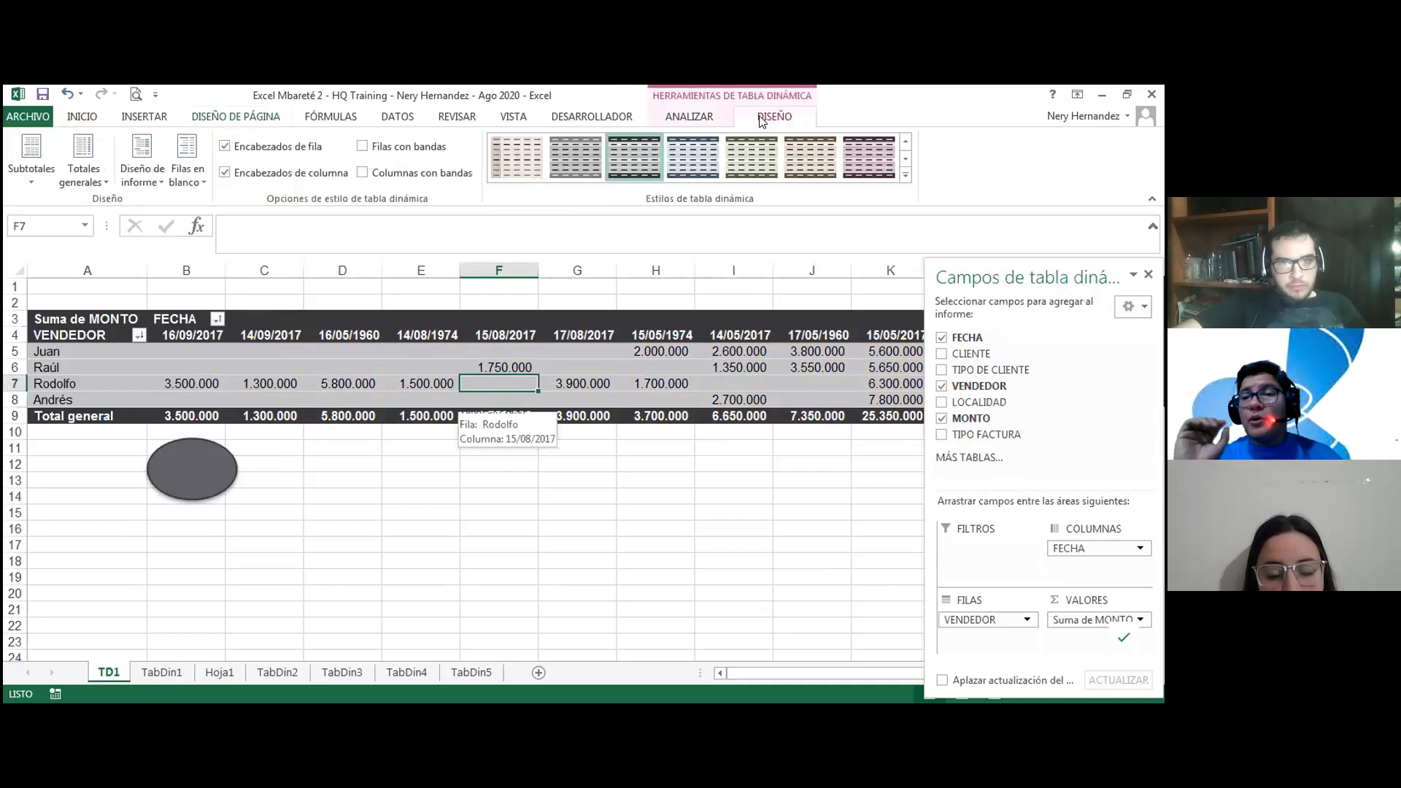
{"action": "left_click", "coordinate": [905, 176]}
{"action": "scroll", "coordinate": [663, 407], "scroll_direction": "down", "scroll_amount": 2}
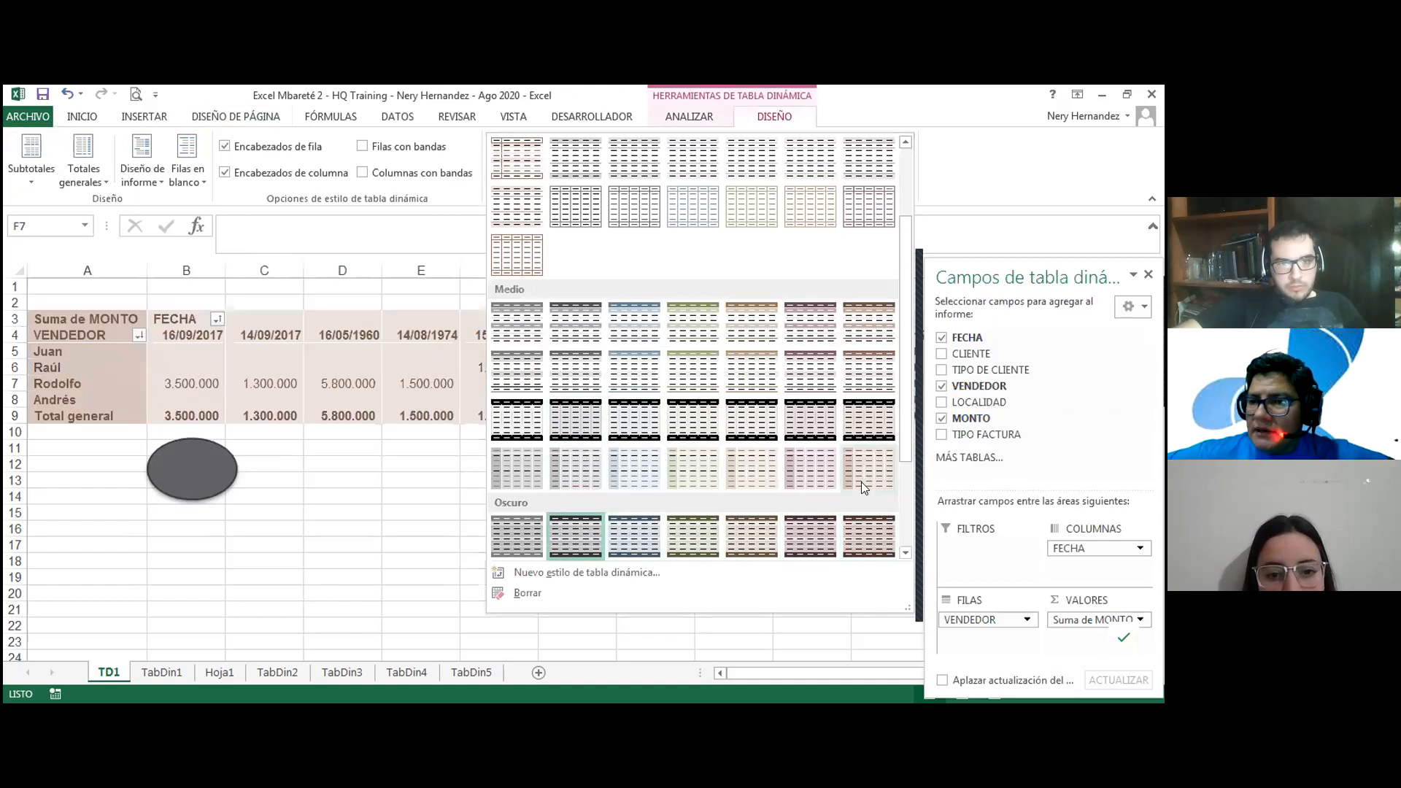
{"action": "scroll", "coordinate": [846, 482], "scroll_direction": "down", "scroll_amount": 1}
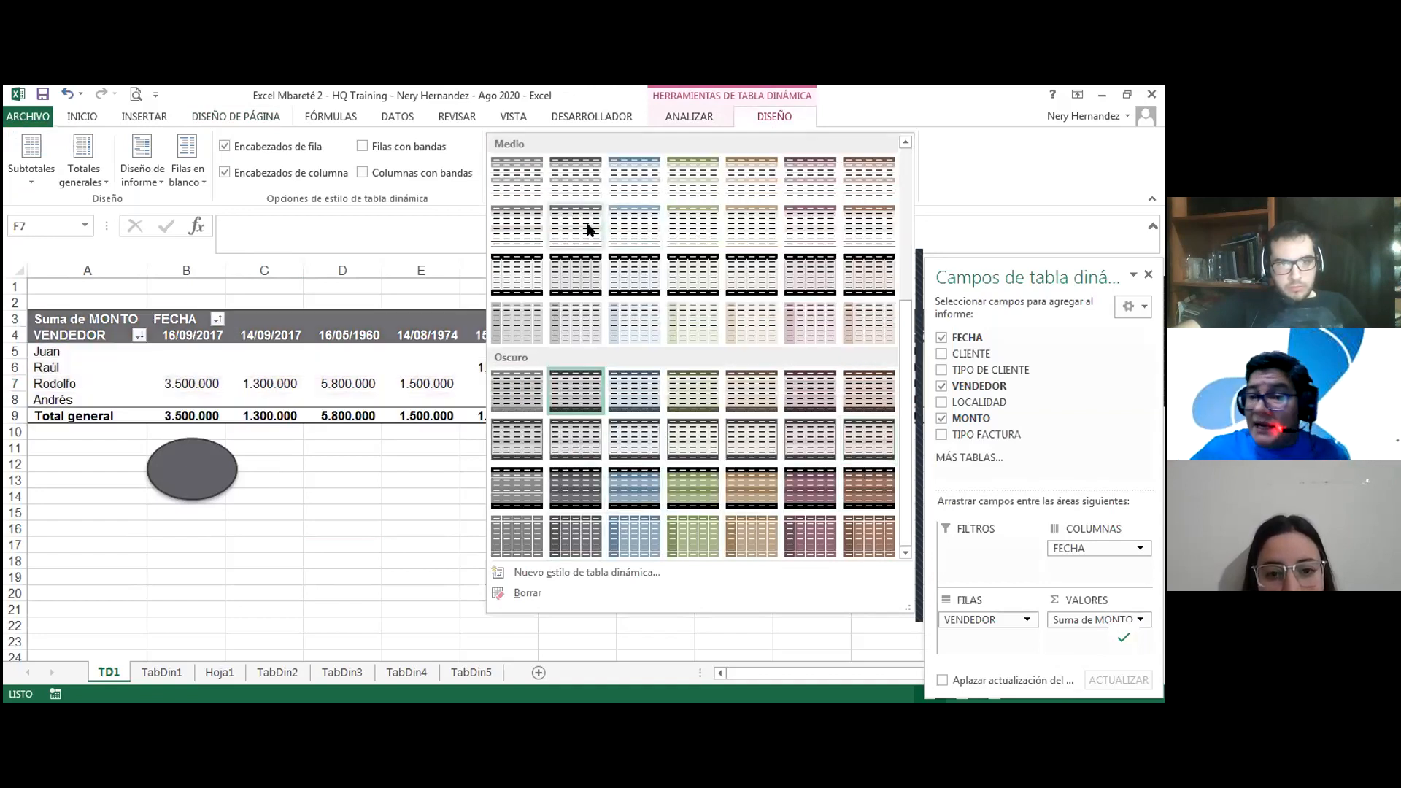
{"action": "scroll", "coordinate": [578, 238], "scroll_direction": "up", "scroll_amount": 2}
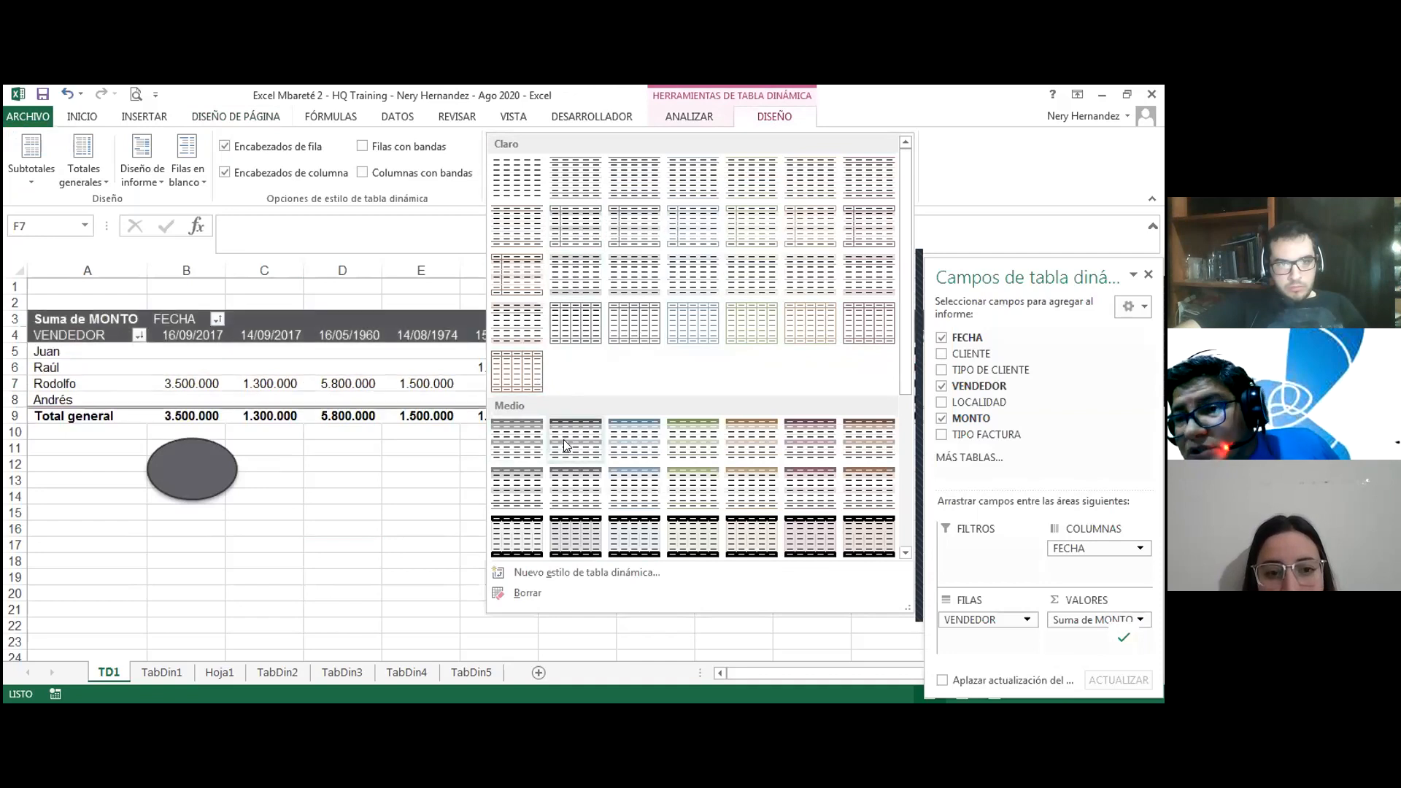
{"action": "left_click", "coordinate": [608, 437]}
{"action": "left_click", "coordinate": [425, 480]}
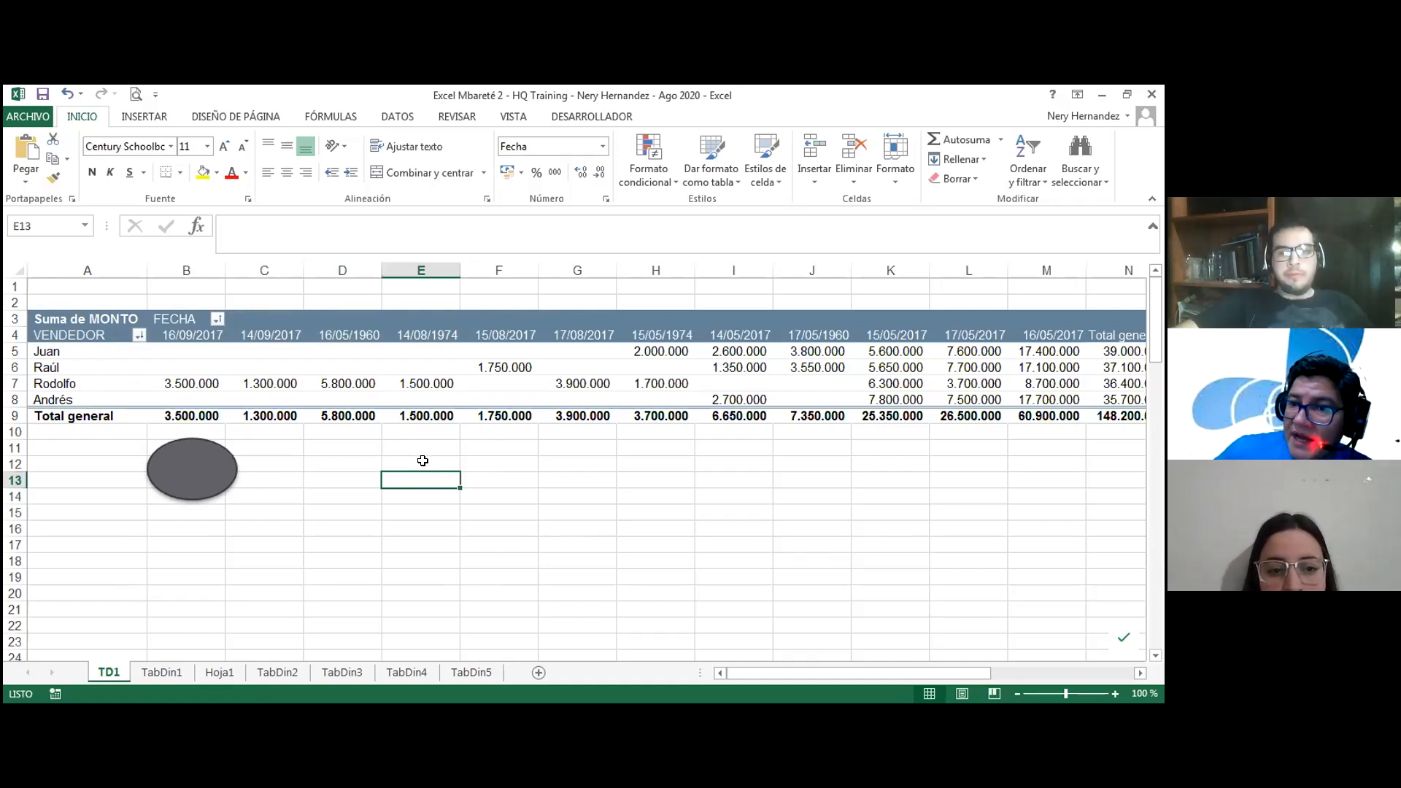
Review the theme colours offered for the ellipse's fill and the theme fonts for its text, leaving both as they are.
{"action": "left_click", "coordinate": [198, 469]}
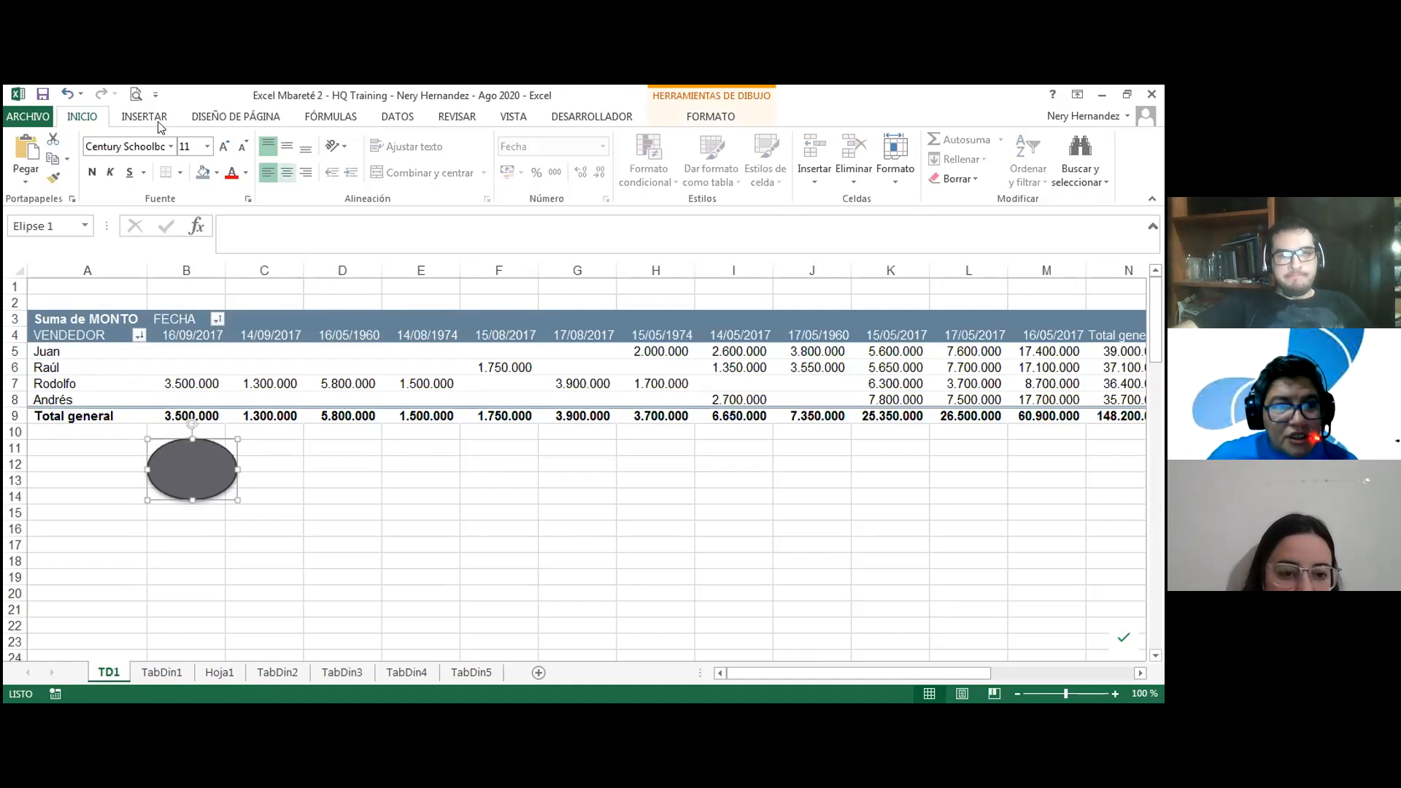
{"action": "left_click", "coordinate": [215, 173]}
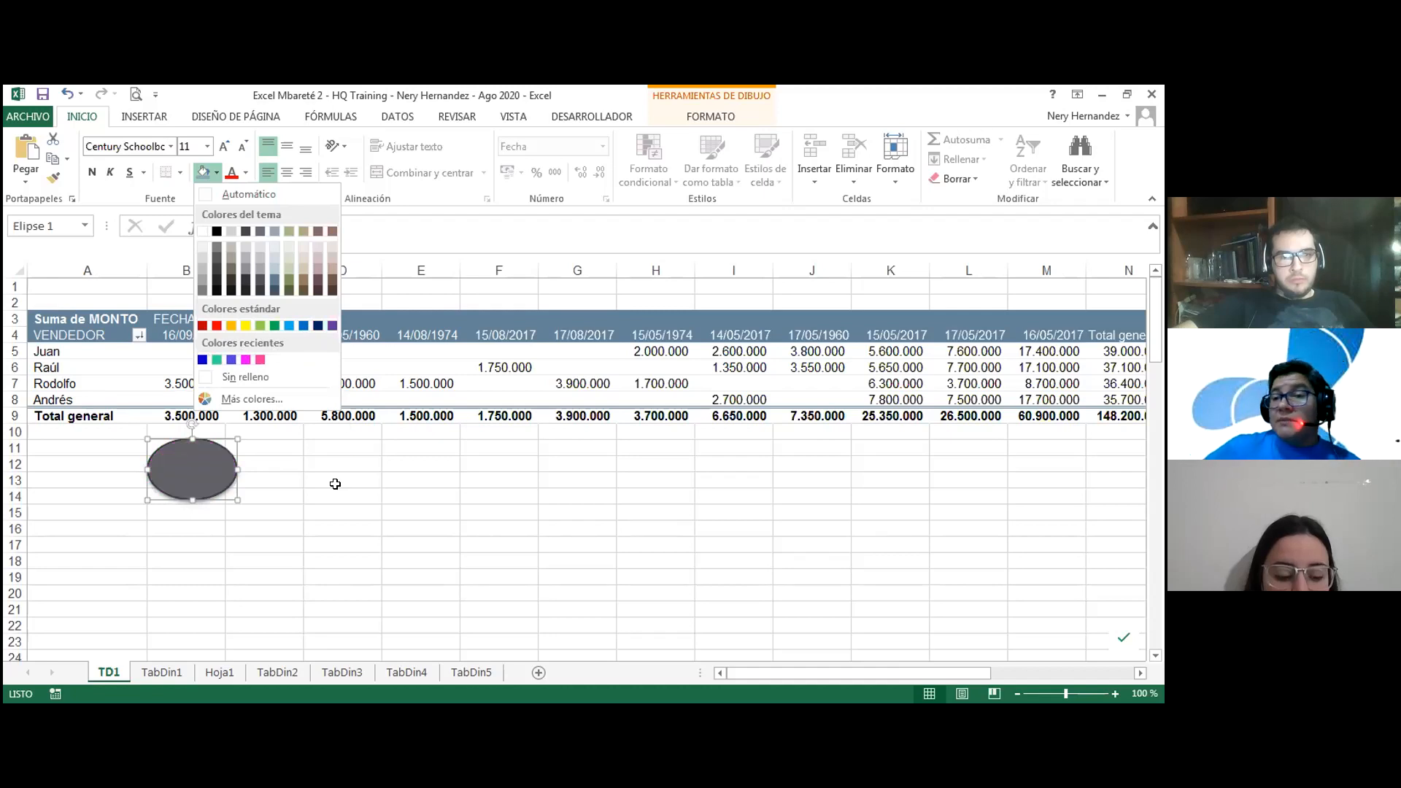
{"action": "key", "text": "Escape"}
{"action": "left_click", "coordinate": [171, 146]}
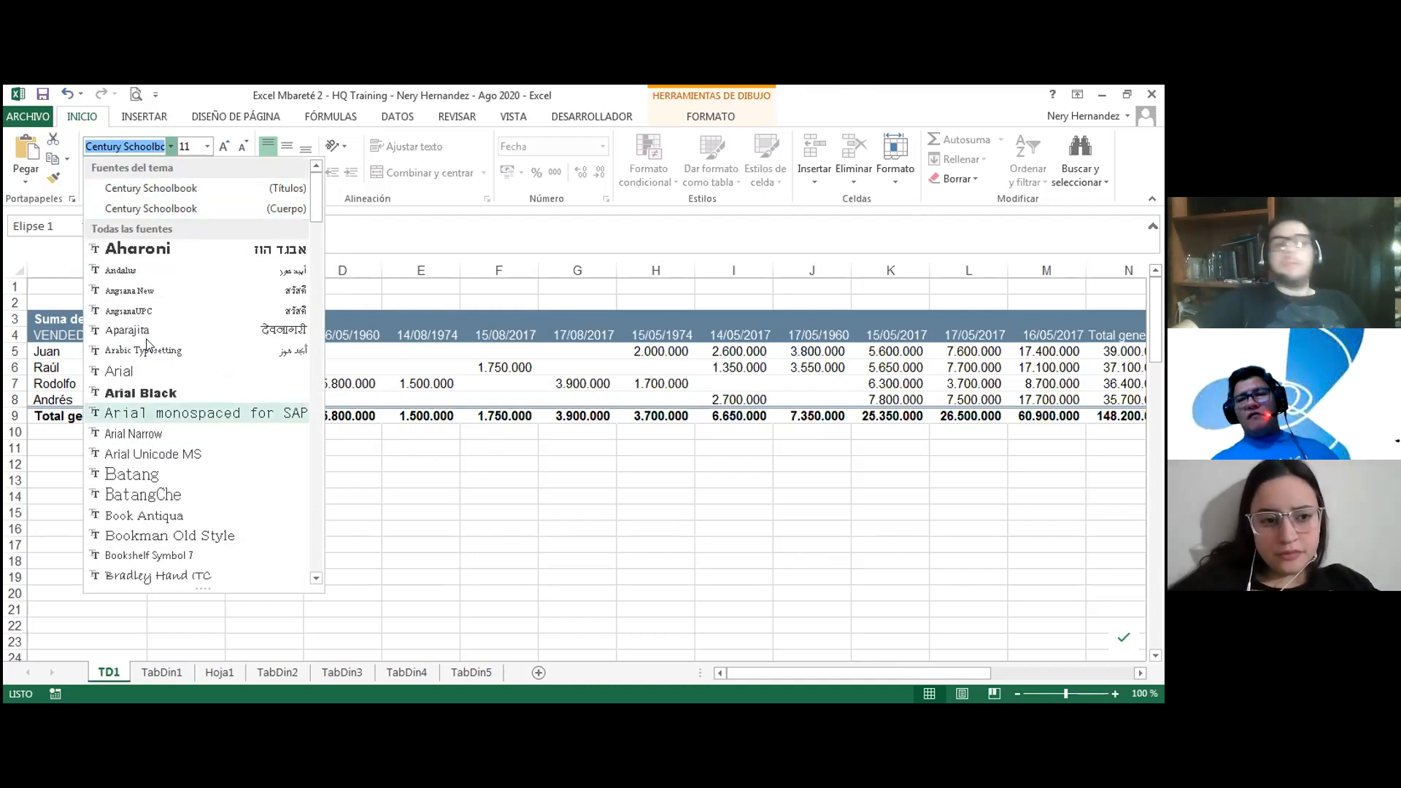
{"action": "left_click", "coordinate": [450, 503]}
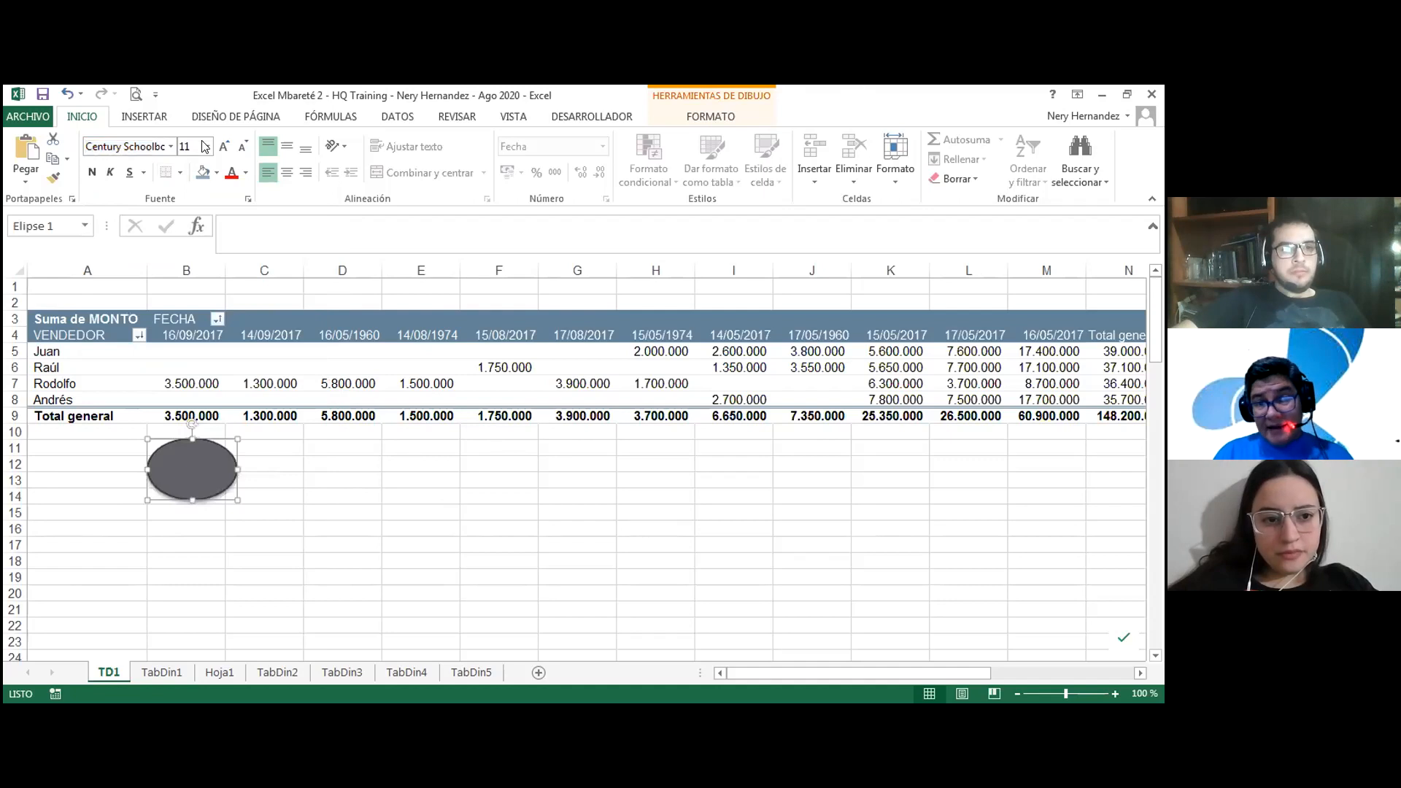
Apply the Office theme to the workbook and deselect the ellipse.
{"action": "left_click", "coordinate": [240, 119]}
{"action": "left_click", "coordinate": [17, 175]}
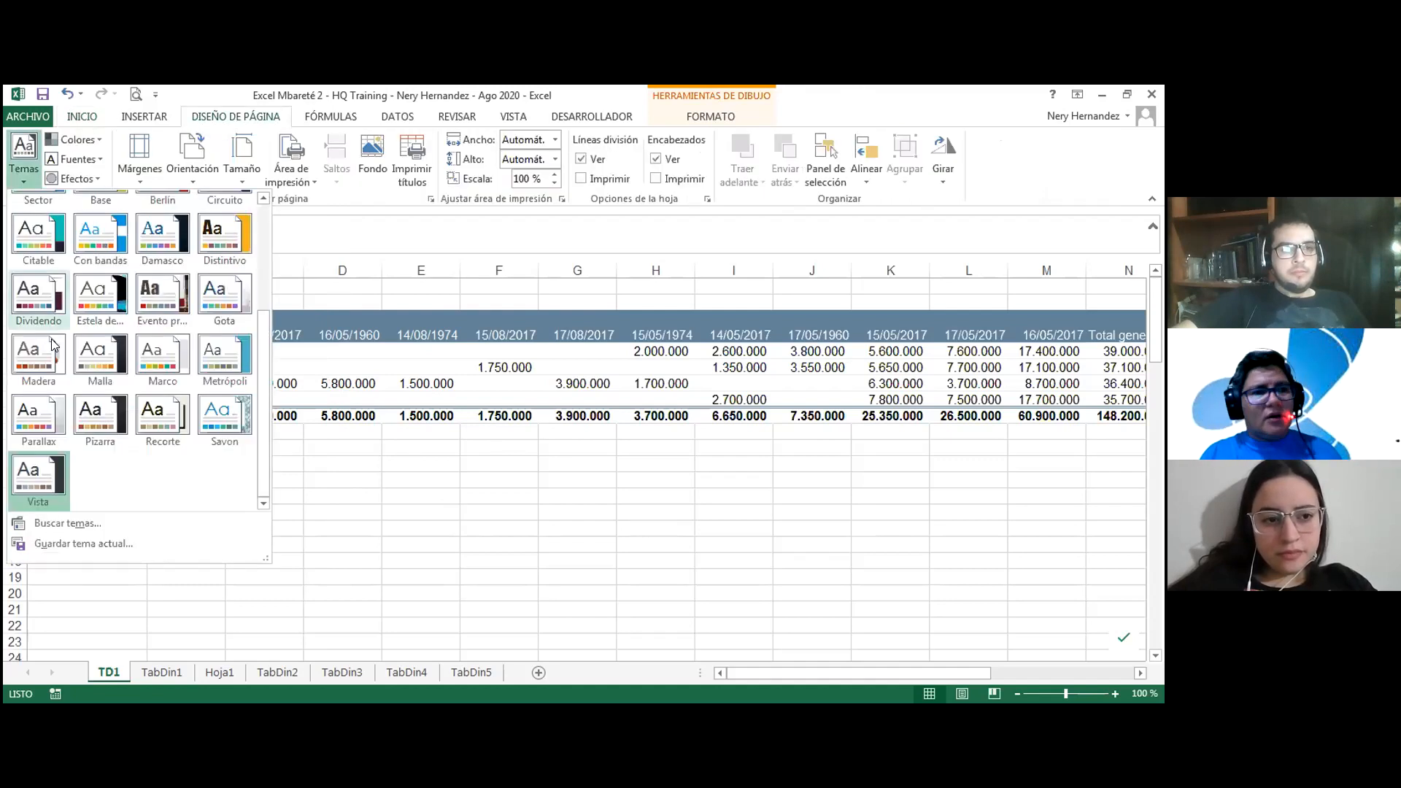
{"action": "scroll", "coordinate": [241, 377], "scroll_direction": "up", "scroll_amount": 3}
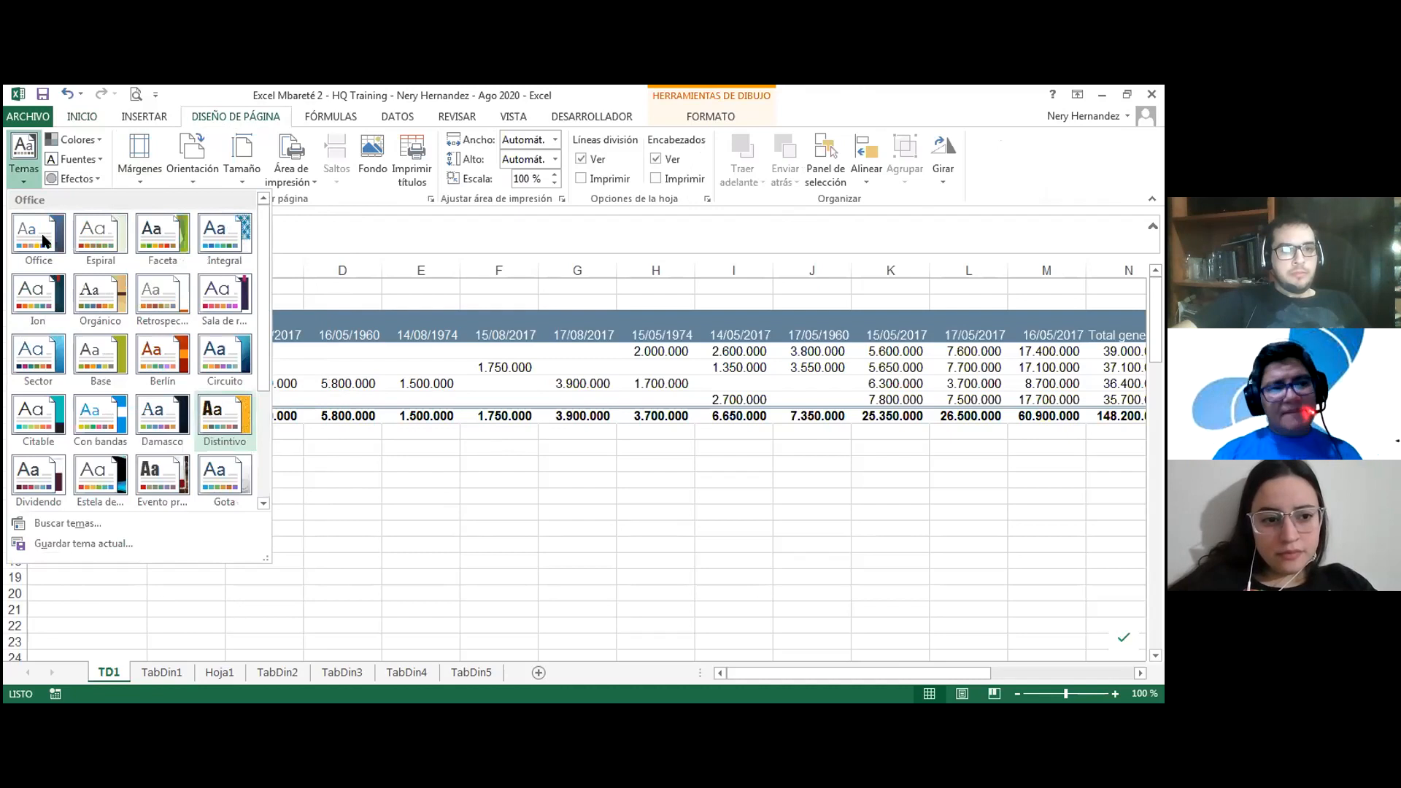
{"action": "left_click", "coordinate": [42, 237]}
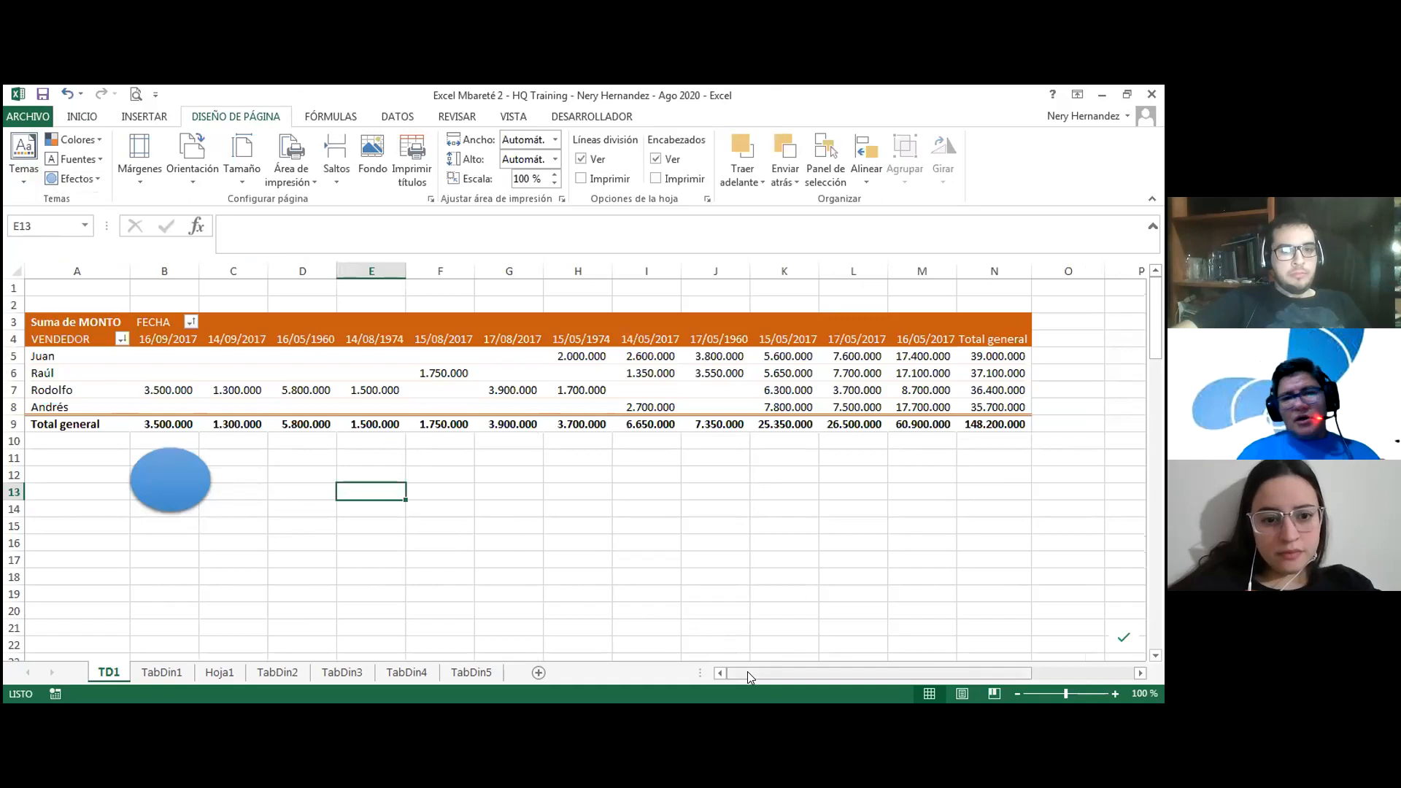
{"action": "left_click", "coordinate": [28, 168]}
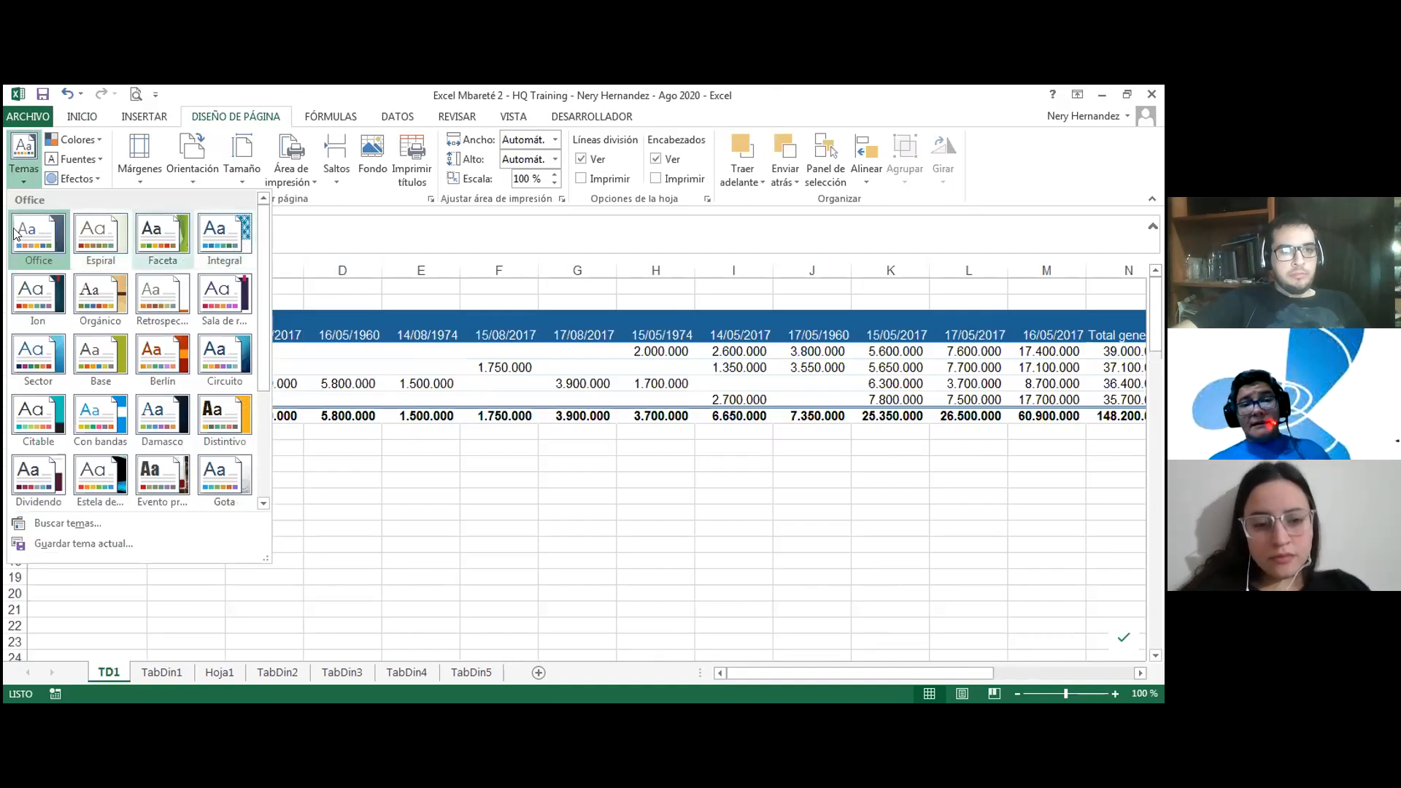
{"action": "left_click", "coordinate": [435, 428]}
{"action": "left_click", "coordinate": [548, 488]}
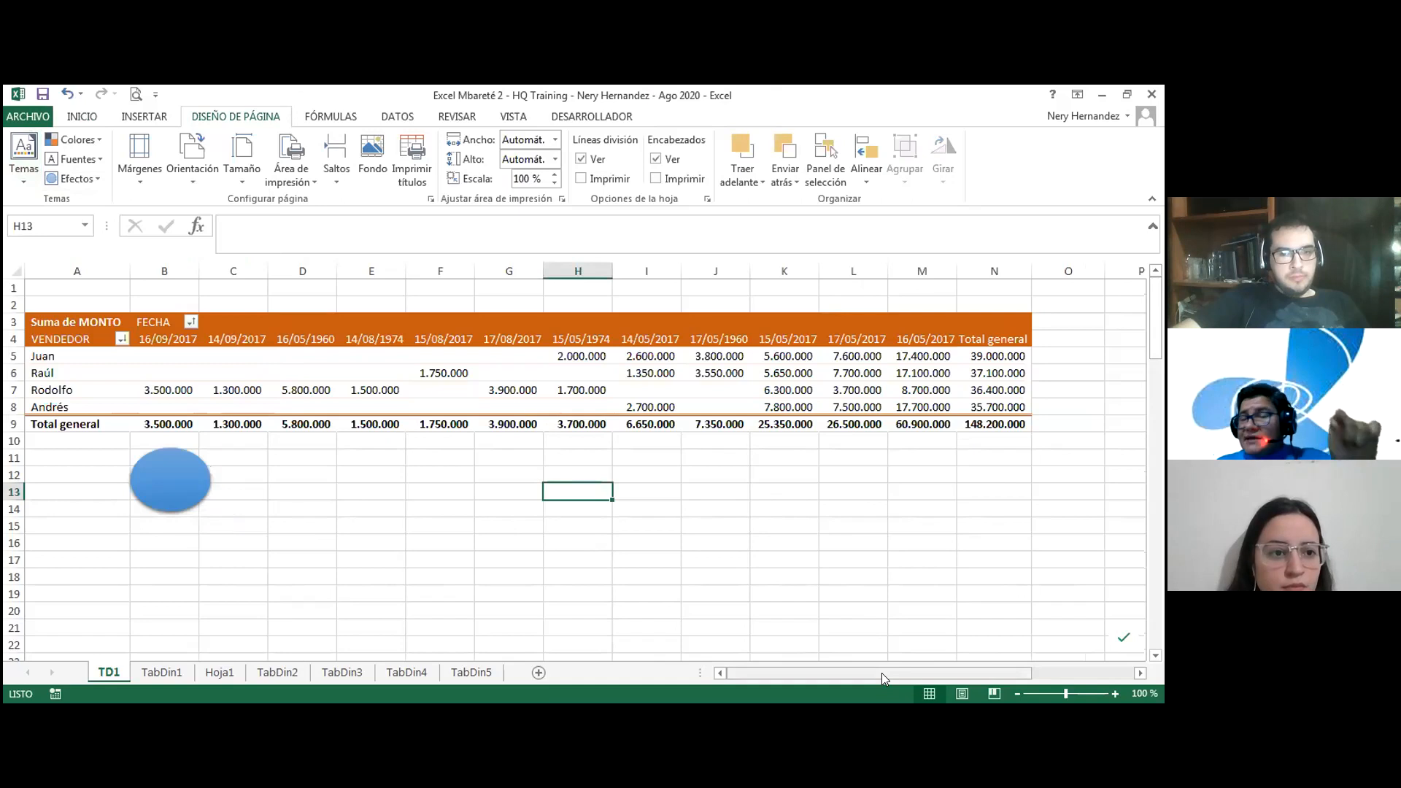
Undo the theme changes, the last pivot style change and the drawing of the ellipse on the TD1 sheet.
{"action": "left_click", "coordinate": [625, 493]}
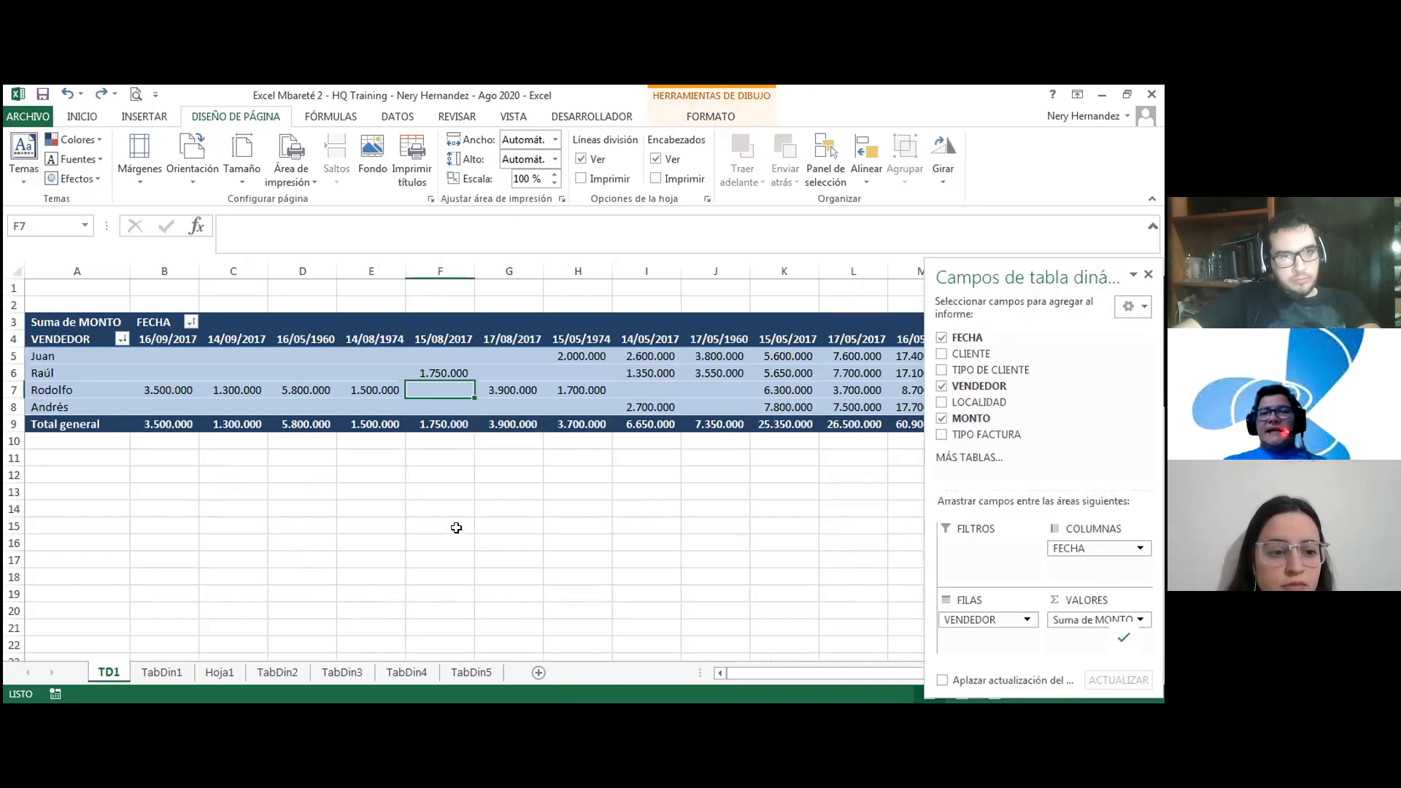
{"action": "left_click", "coordinate": [476, 538]}
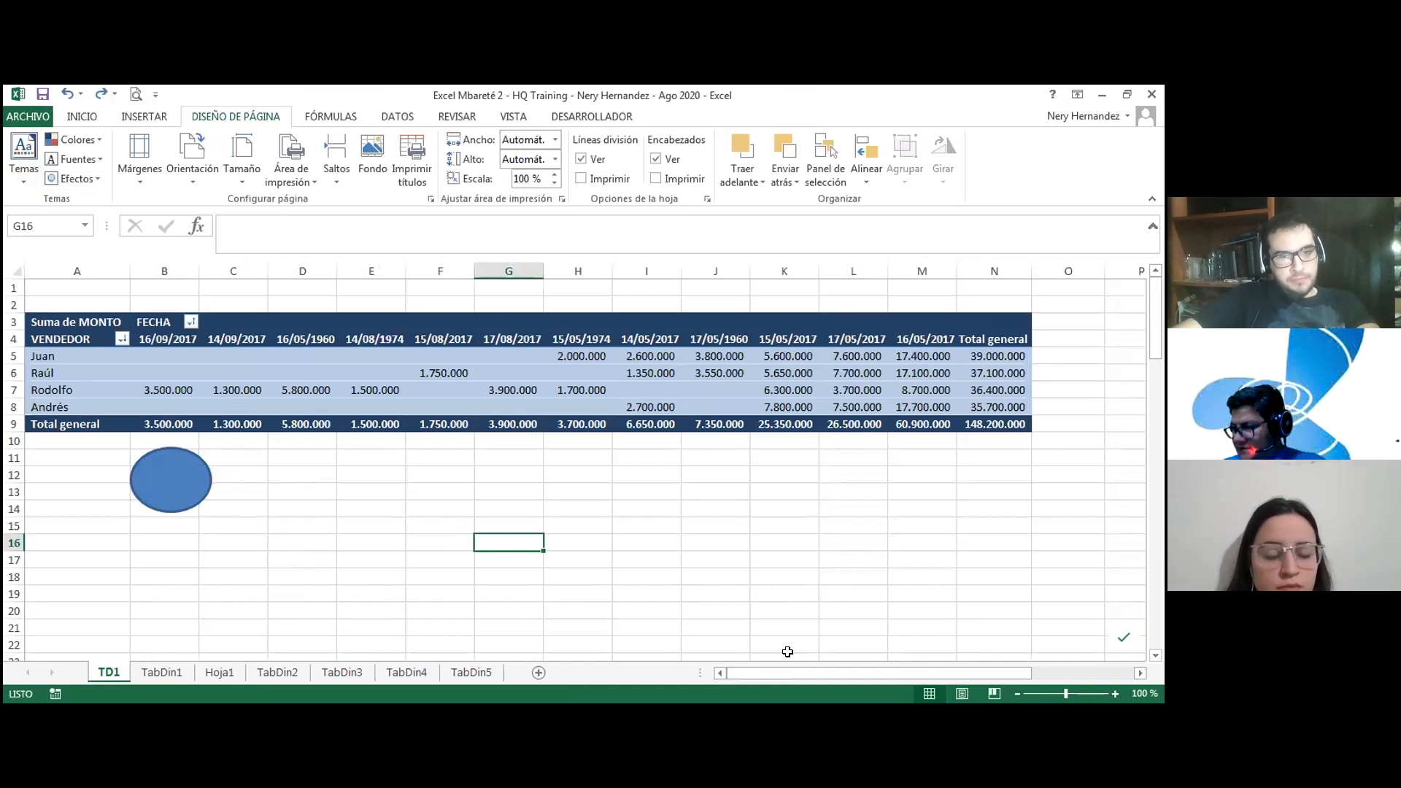
{"action": "key", "text": "ctrl+z"}
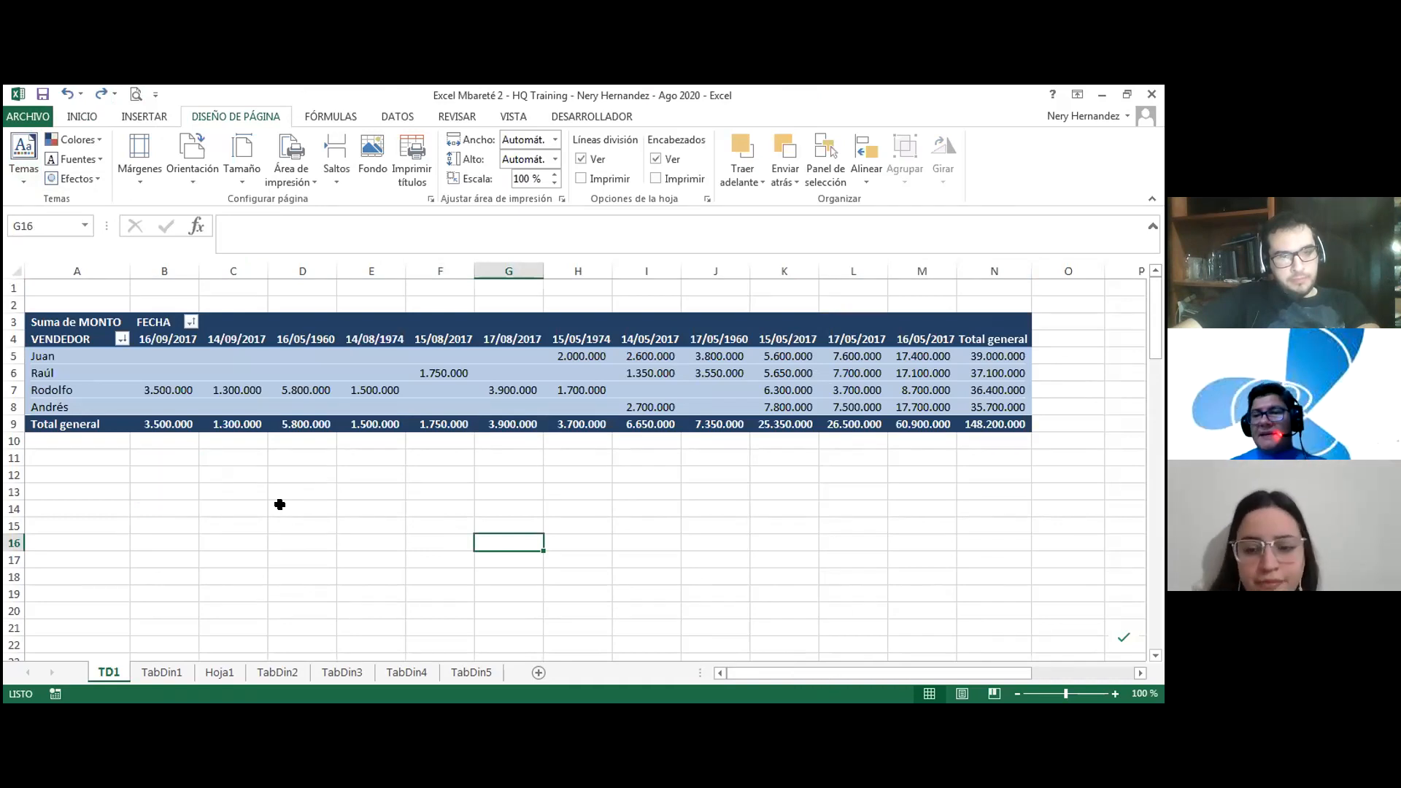
{"action": "scroll", "coordinate": [280, 501], "scroll_direction": "up", "scroll_amount": 3}
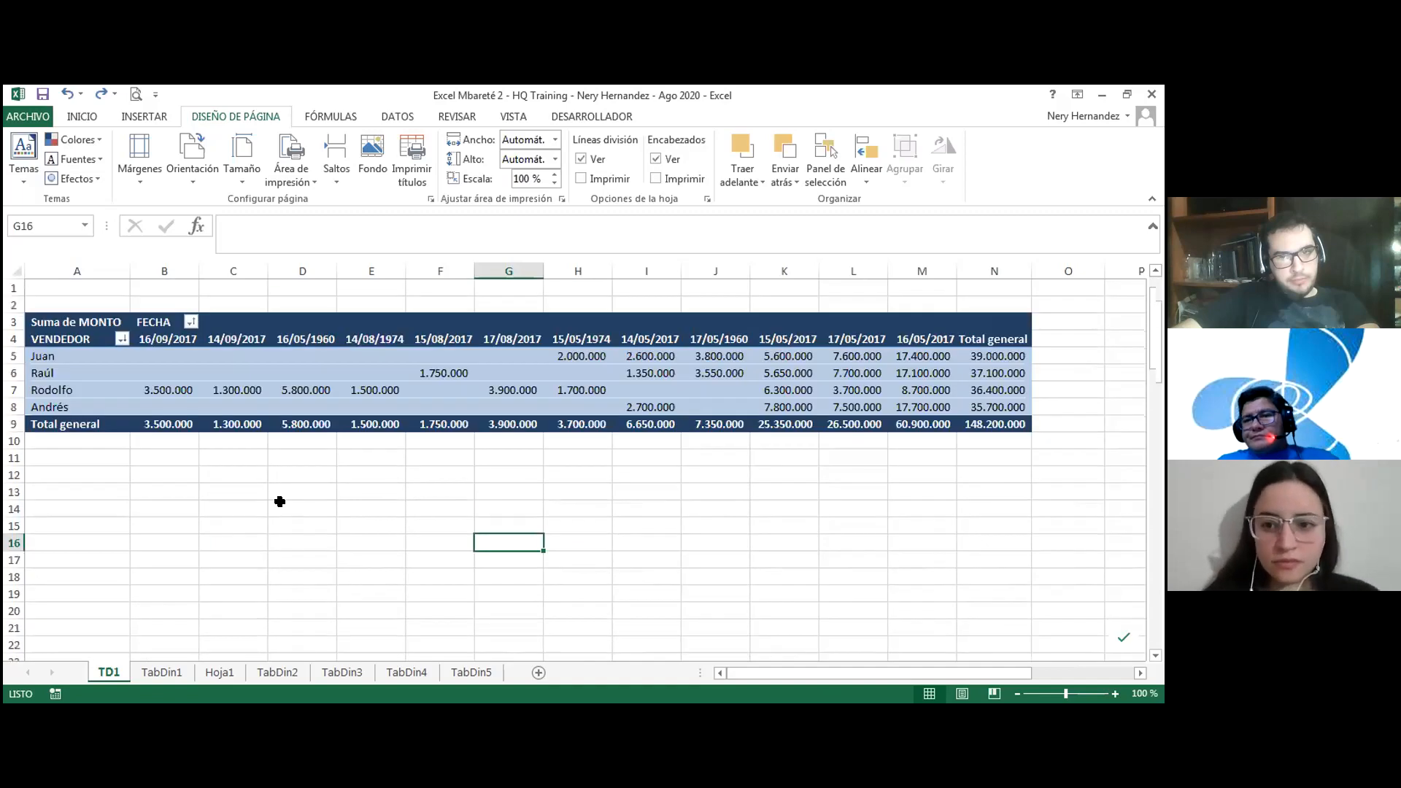